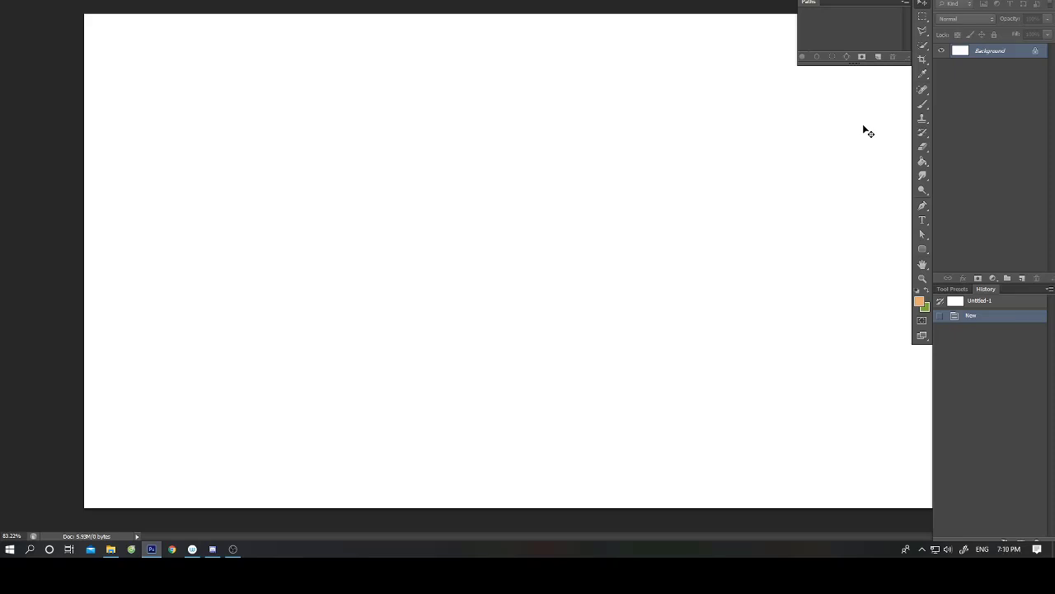
Open File Explorer and browse the contents of drives D: and E:
left_click(111, 550)
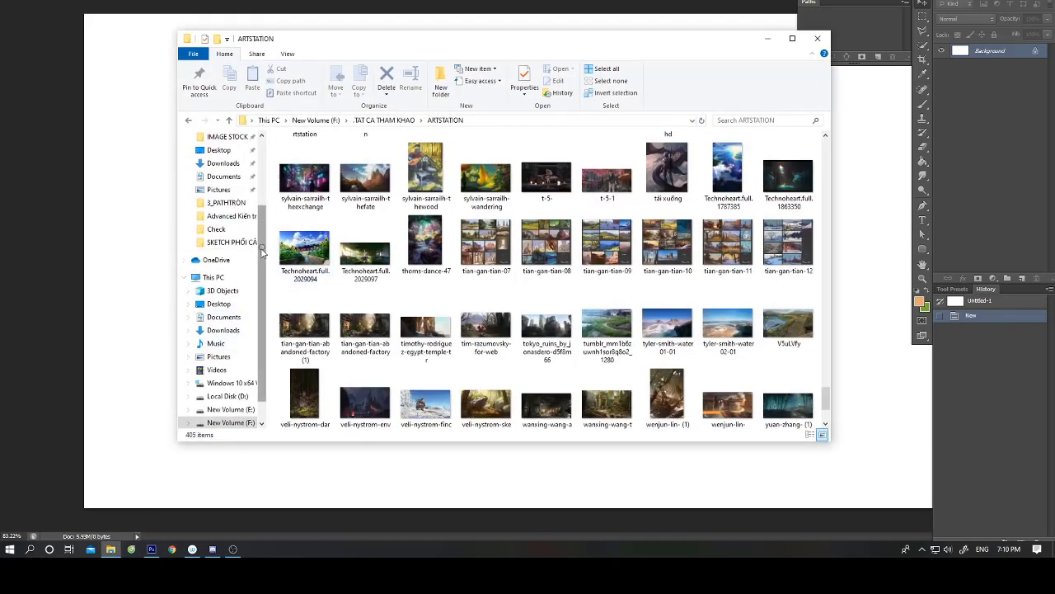
scroll(223, 330, "down", 1)
left_click(235, 369)
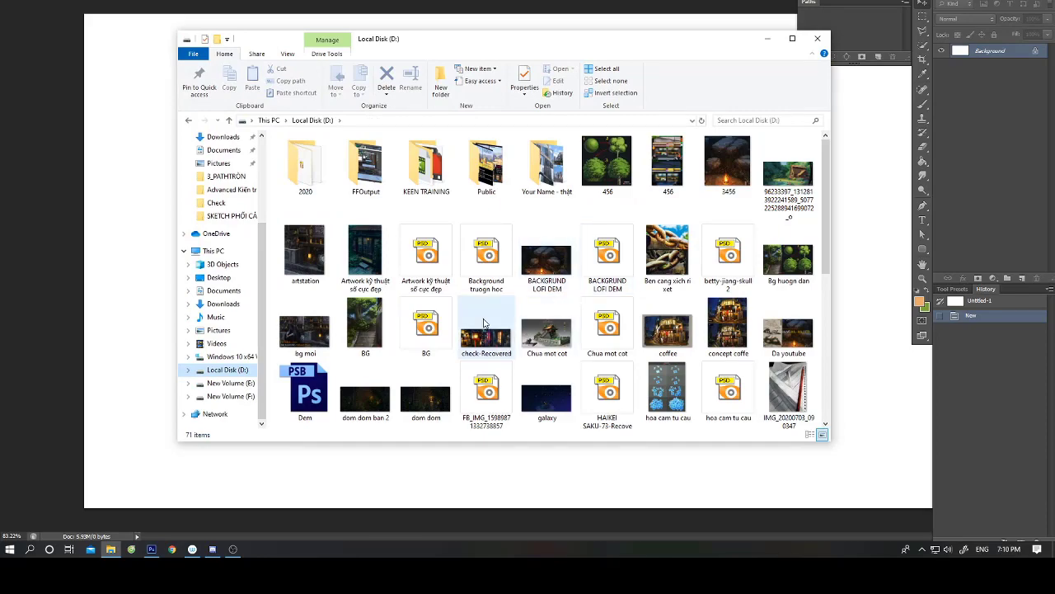
mouse_move(825, 249)
left_mouse_down()
mouse_move(825, 381)
mouse_move(823, 221)
left_mouse_up()
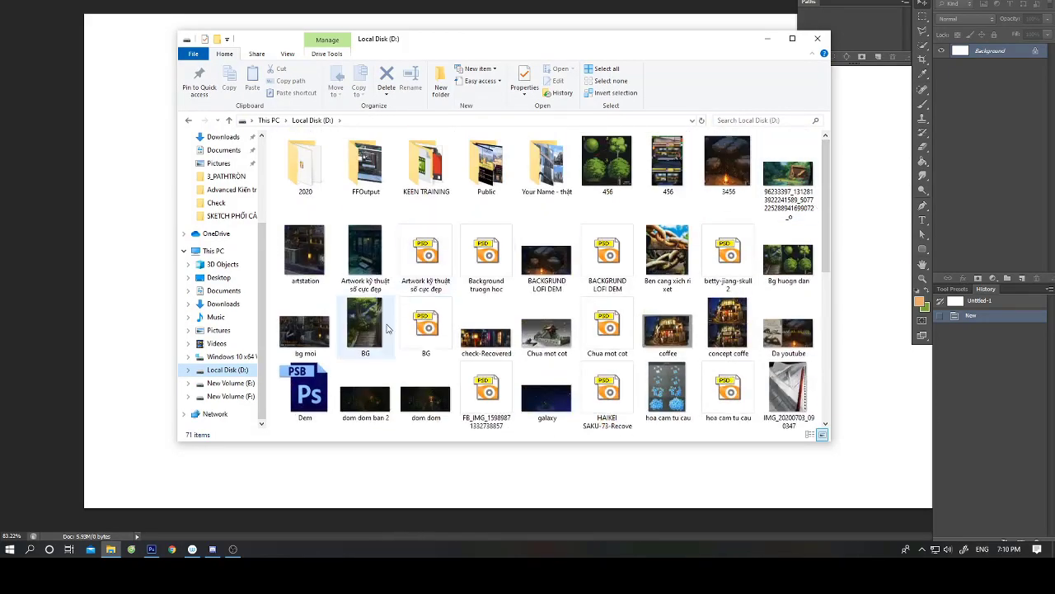
mouse_move(227, 369)
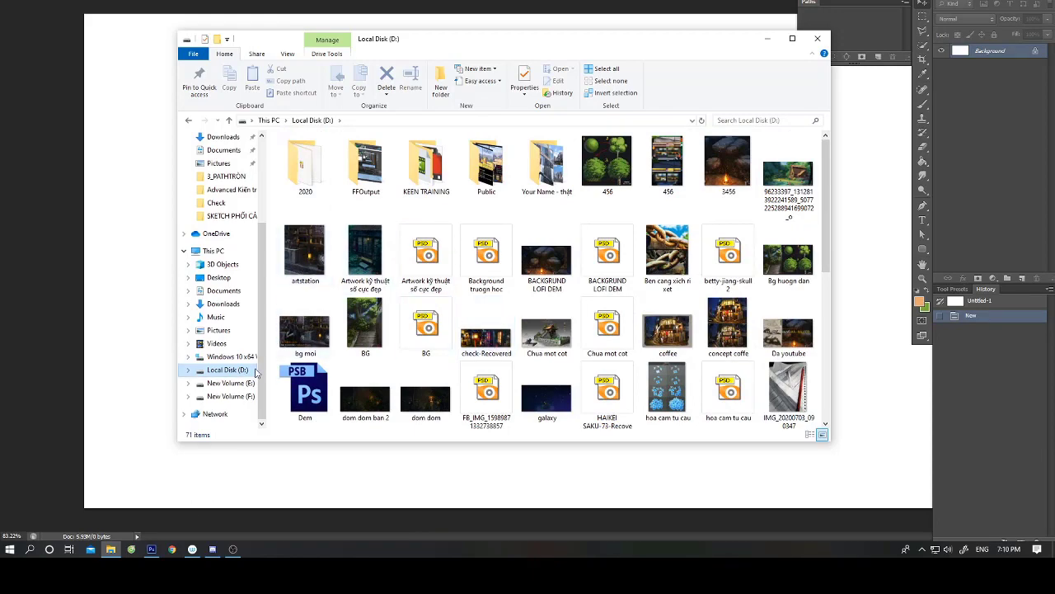
left_click(228, 383)
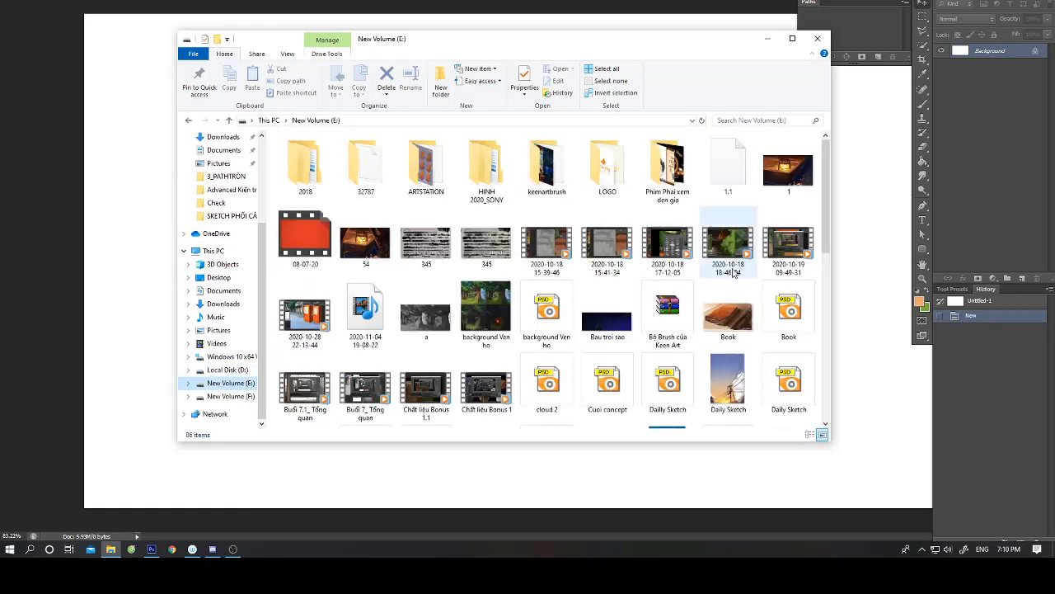
left_click_drag(820, 225, 804, 383)
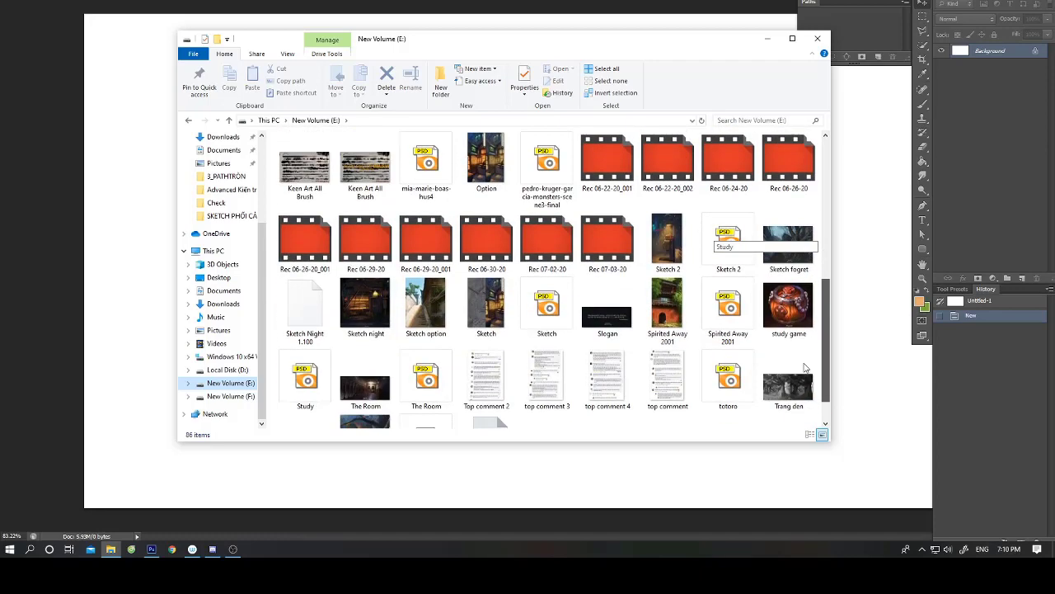
Open the Study image from Desktop > sAVE in Photoshop
left_click(216, 277)
double_click(304, 165)
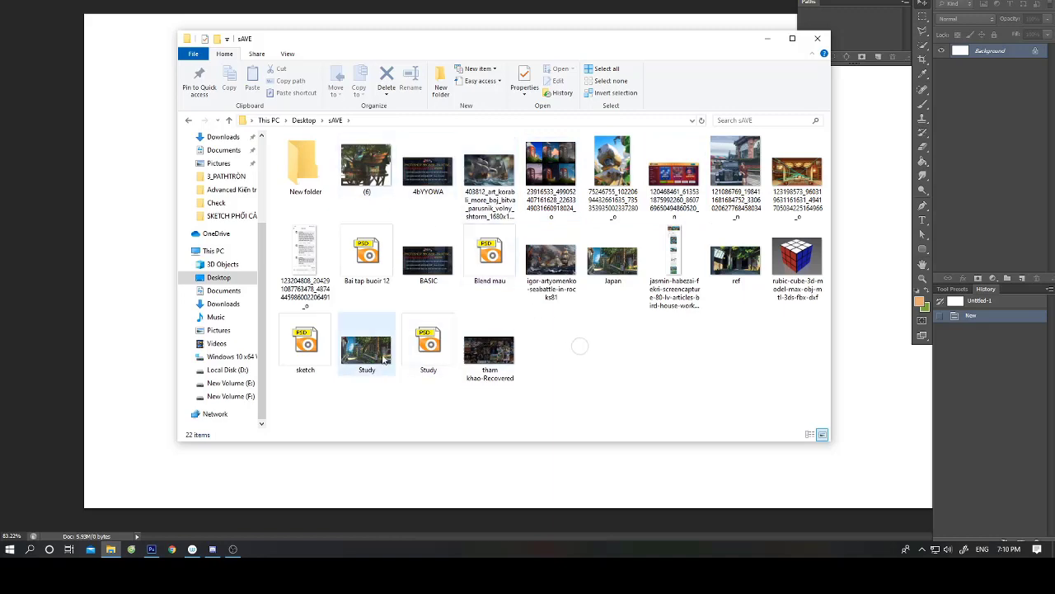
left_click(360, 352)
double_click(360, 352)
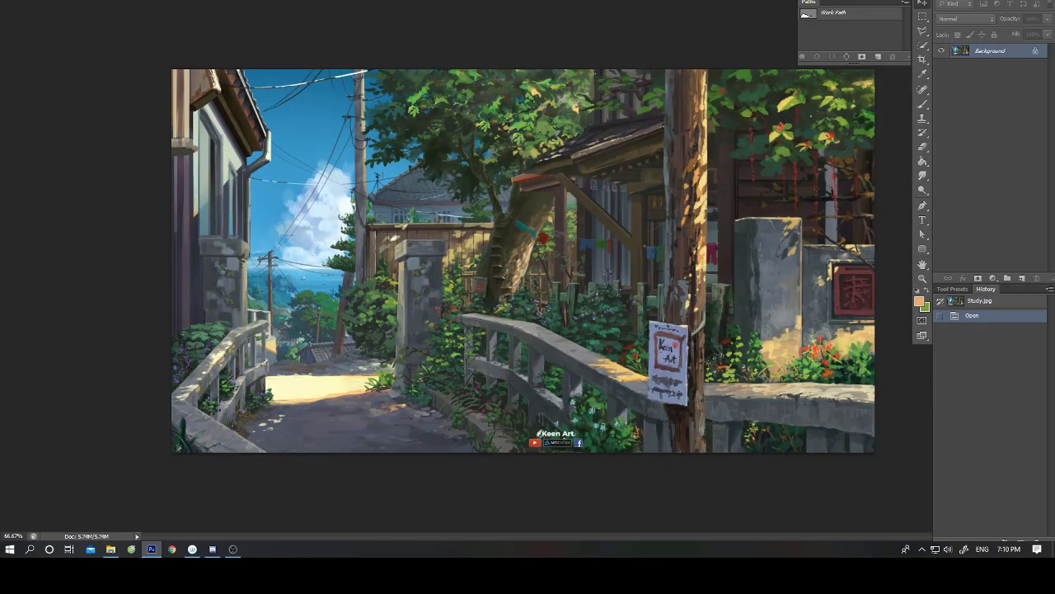
Zoom into the Study painting and start a Curves adjustment with Ctrl+M
scroll(513, 219, "up", 3)
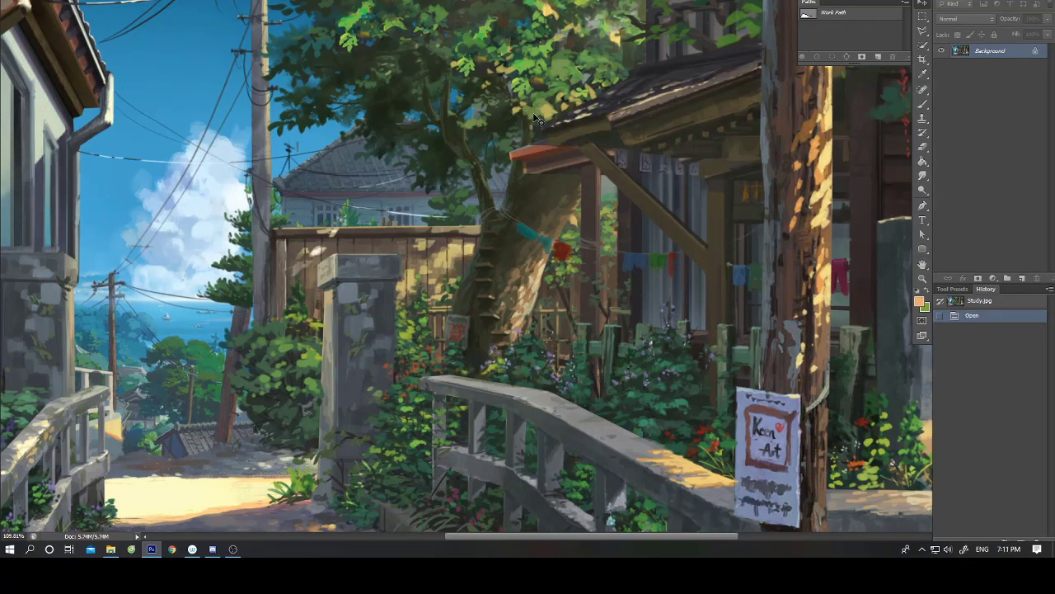
scroll(502, 149, "up", 2)
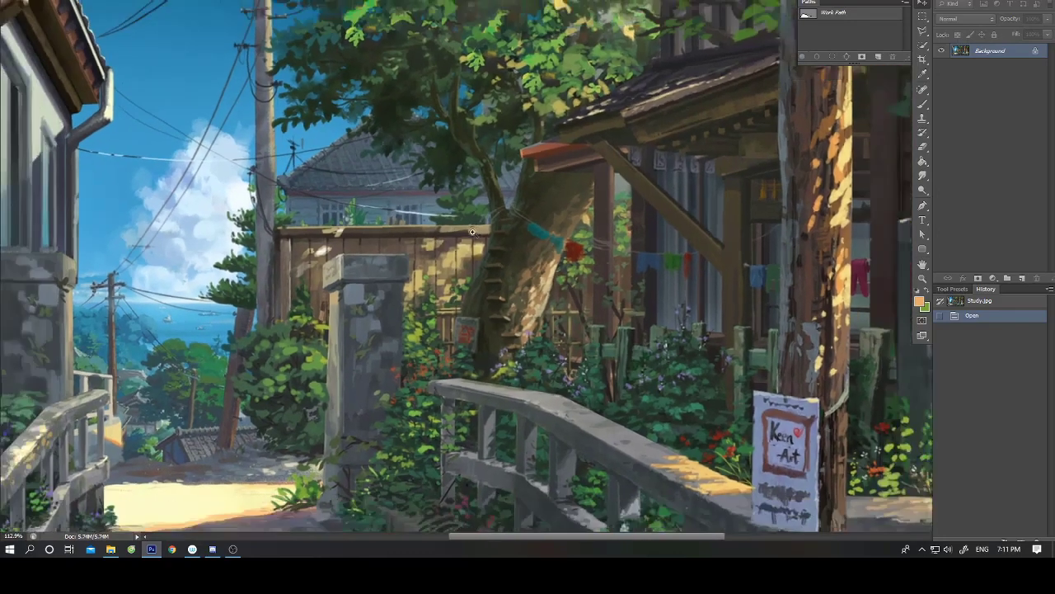
key("ctrl+m")
Confirm Curves 1, then raise and steepen its curve to brighten the painting
key("Return")
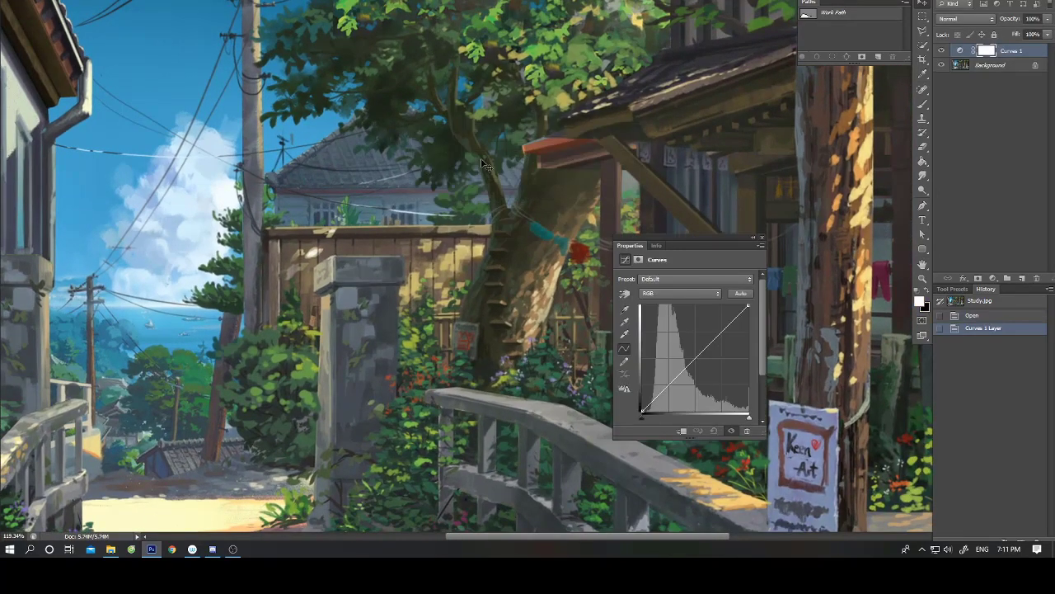
left_click_drag(683, 371, 685, 352)
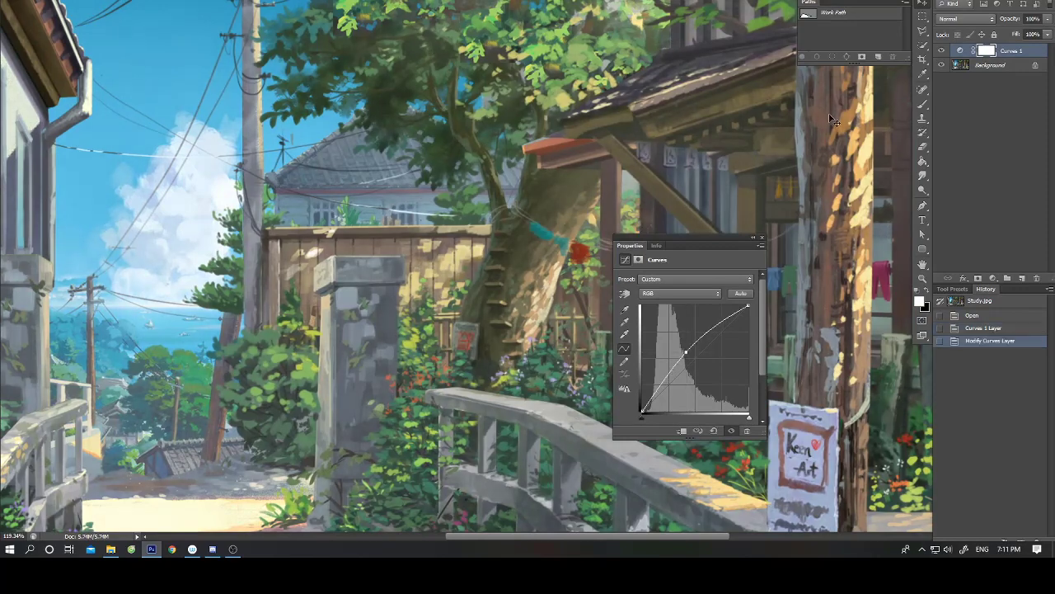
scroll(566, 118, "down", 3)
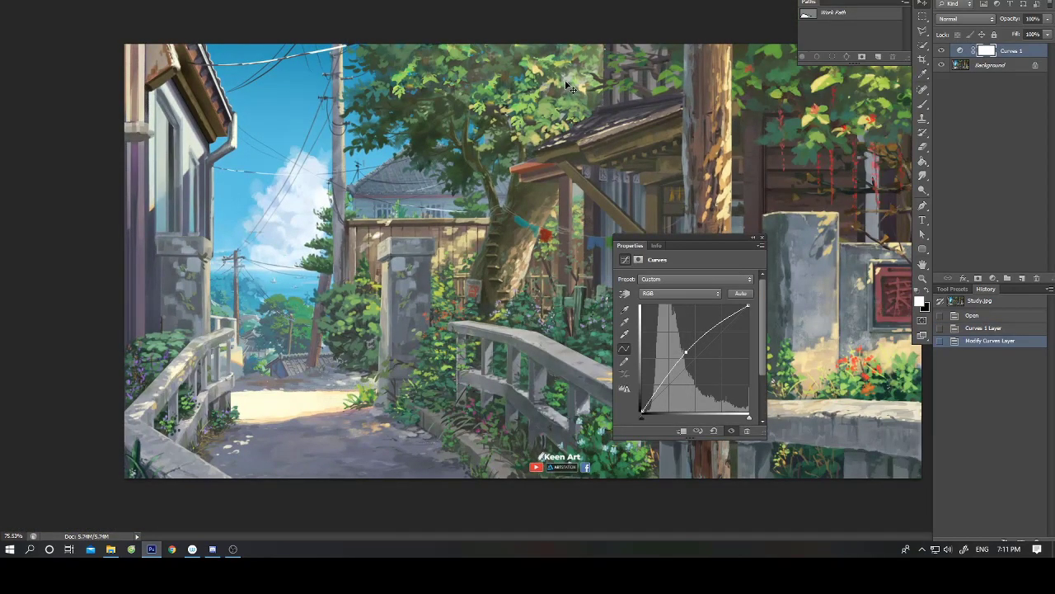
scroll(589, 150, "up", 1)
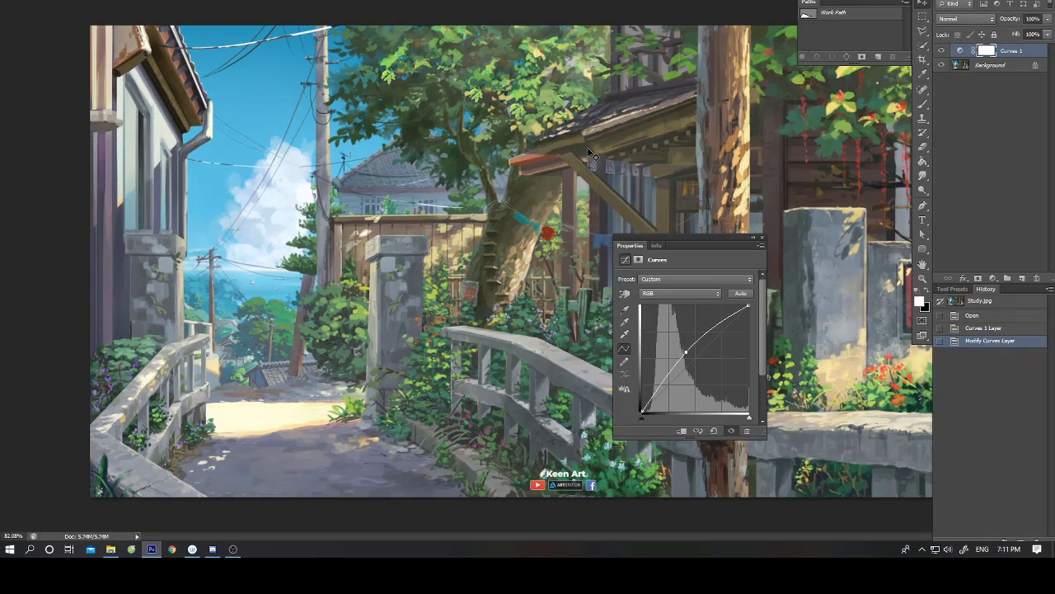
left_click_drag(709, 332, 702, 320)
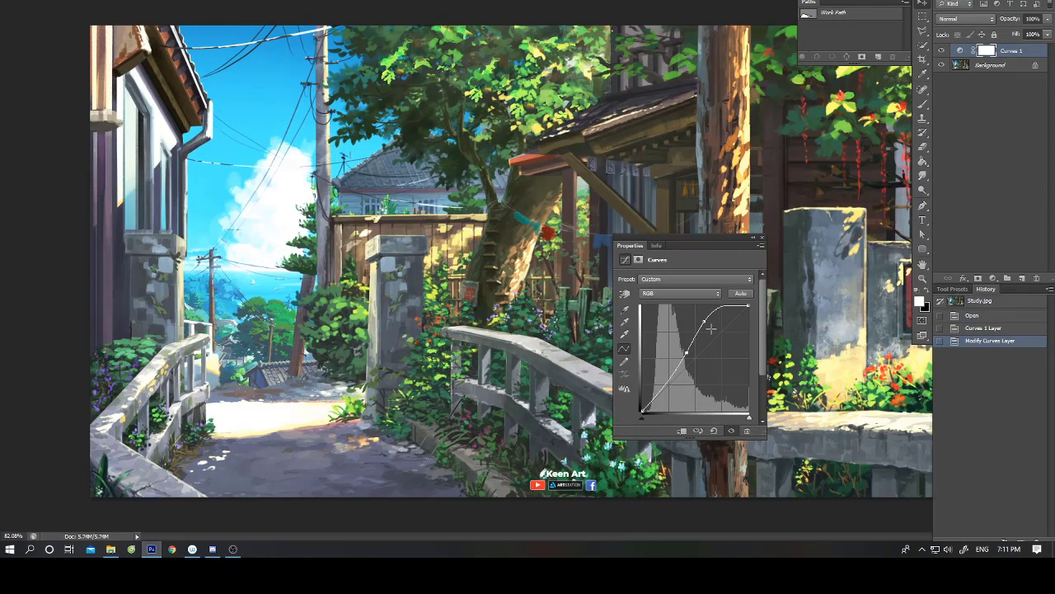
left_click(761, 238)
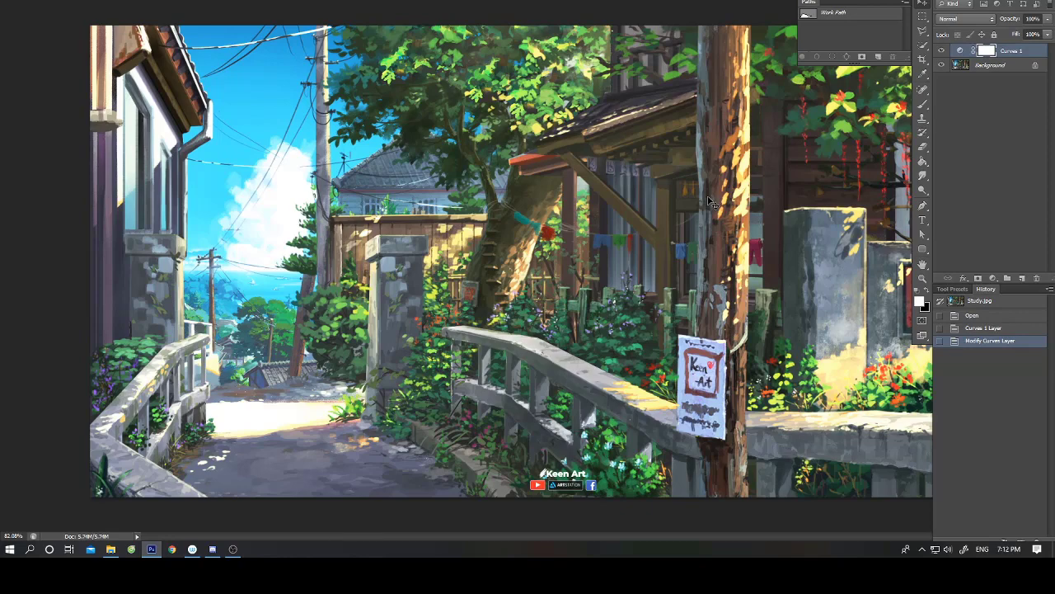
left_click(922, 44)
Close Study.jpg, answering its save prompt, then close the blank Untitled-1 document
scroll(504, 245, "up", 1)
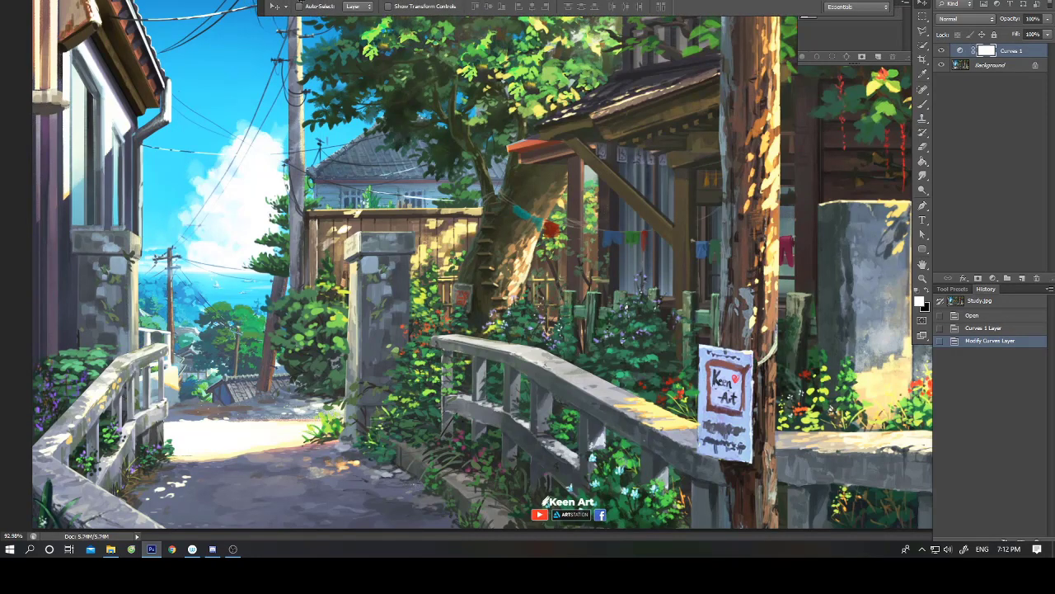
key("ctrl+w")
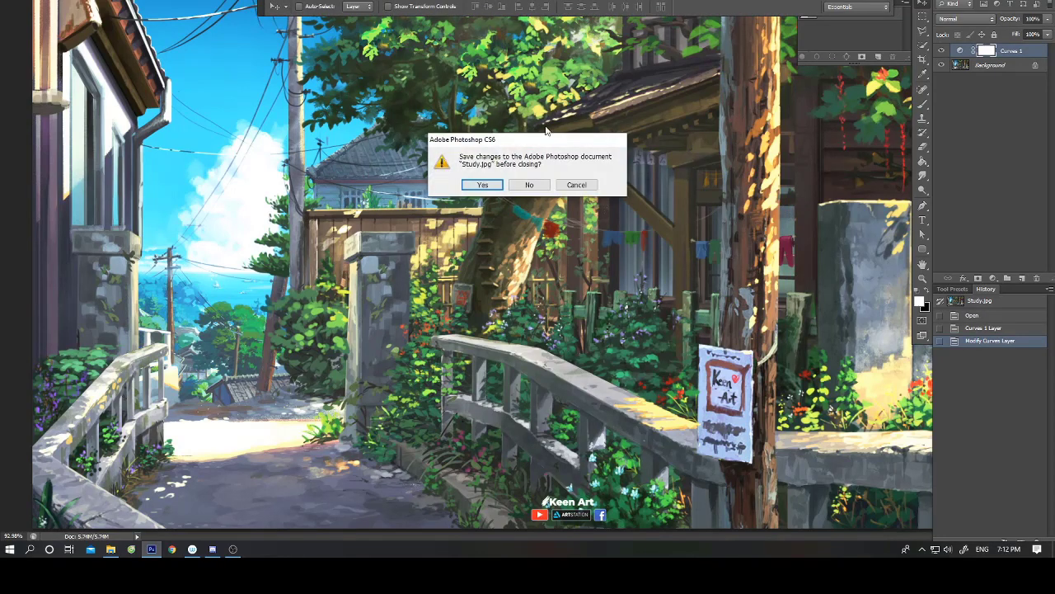
left_click(528, 186)
key("ctrl+w")
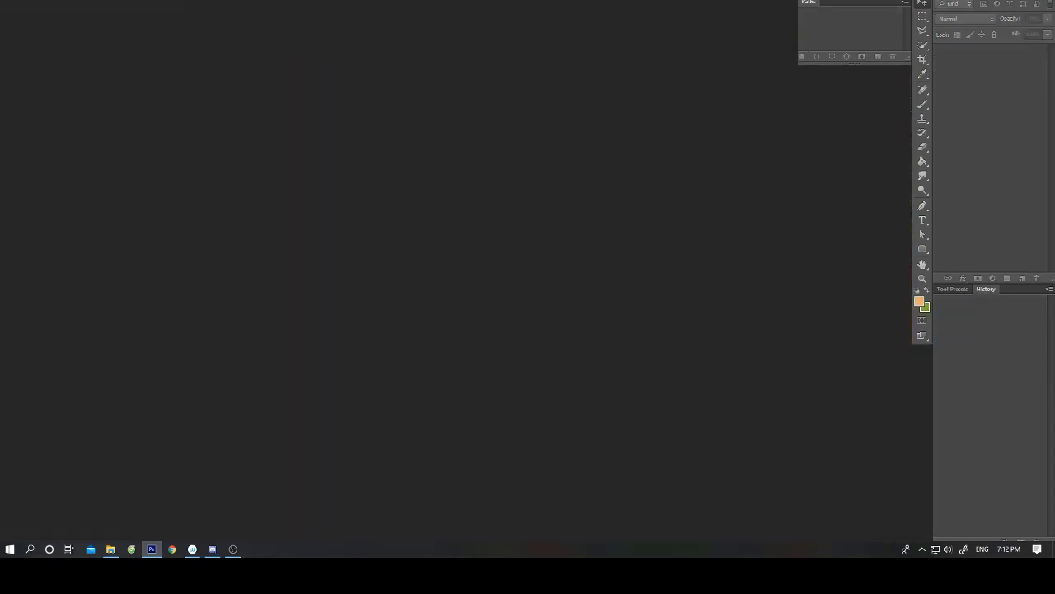
Try the New in CS 6 and other workspace layouts, ending on Photography
left_click(226, 0)
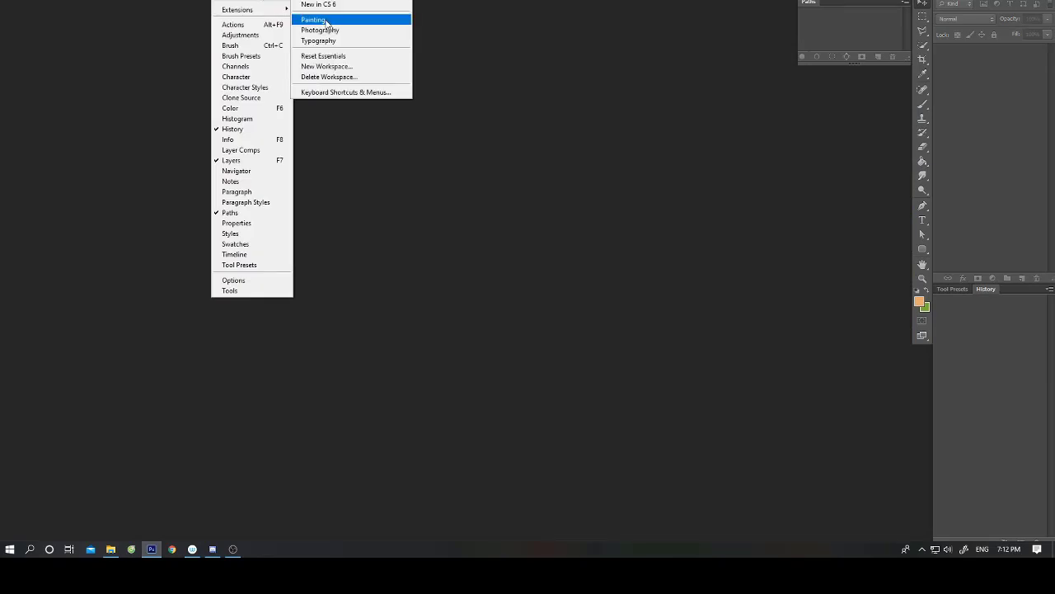
left_click(336, 5)
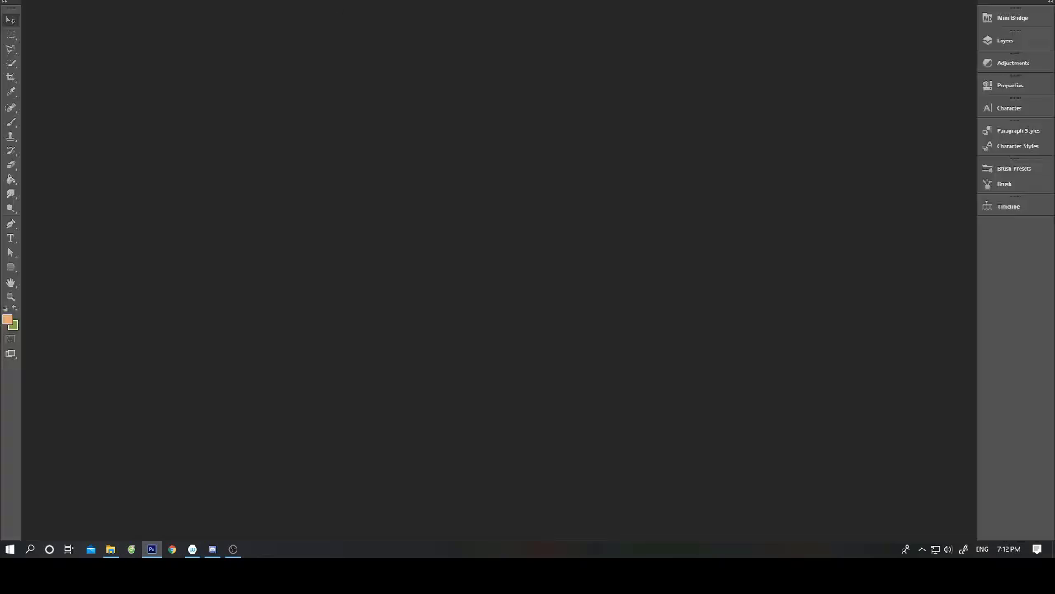
left_click(227, 0)
left_click(227, 0)
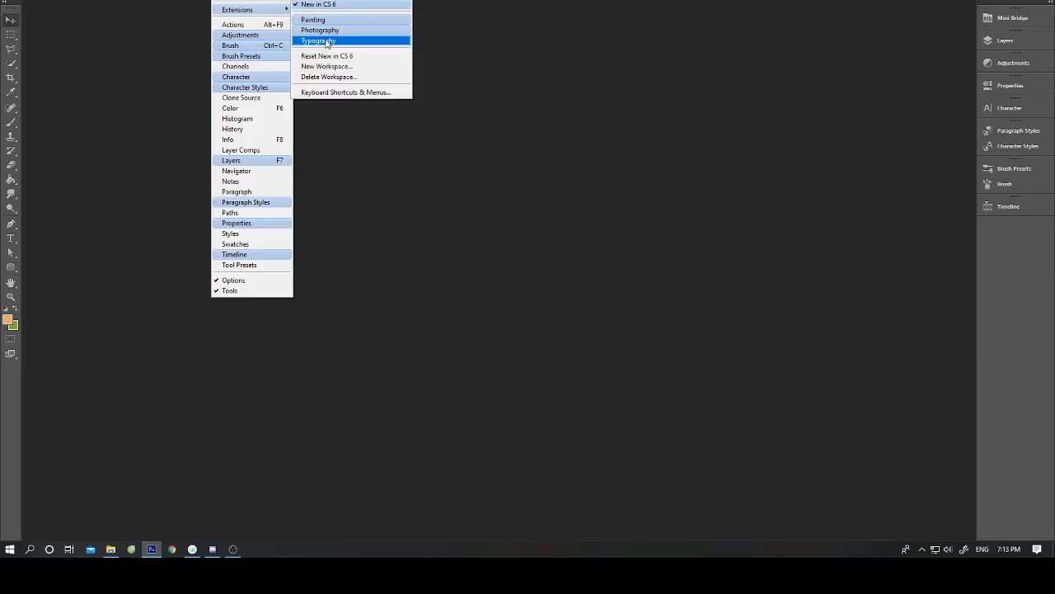
left_click(326, 22)
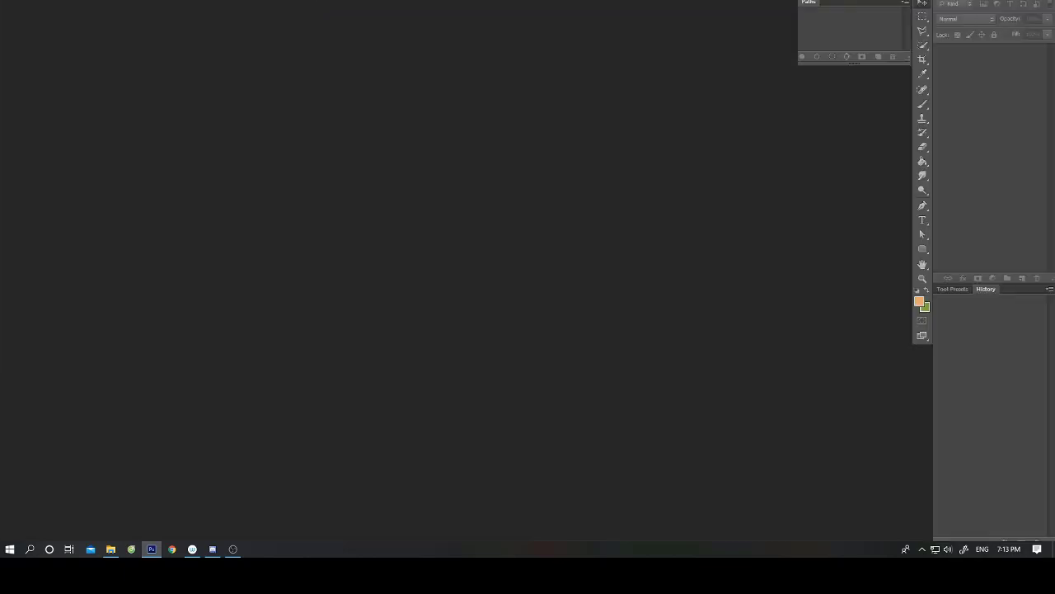
left_click(231, 1)
mouse_move(247, 3)
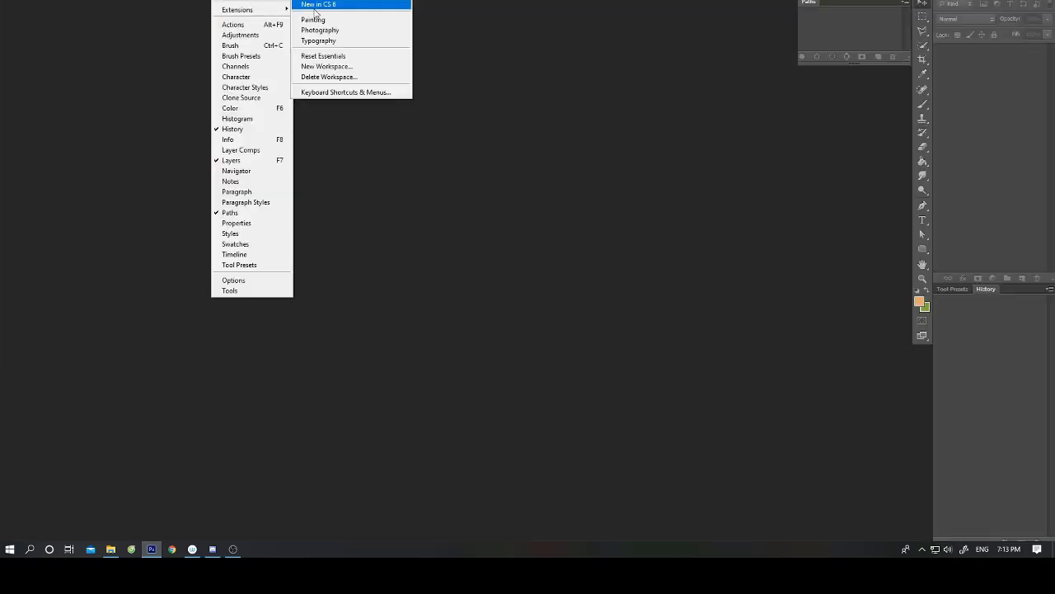
left_click(315, 32)
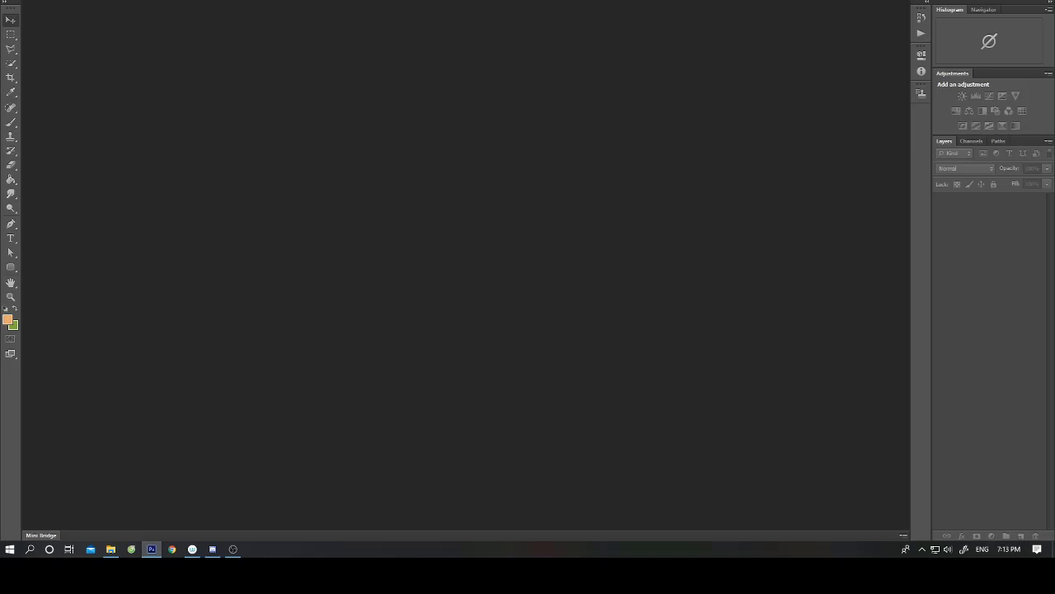
left_click(152, 548)
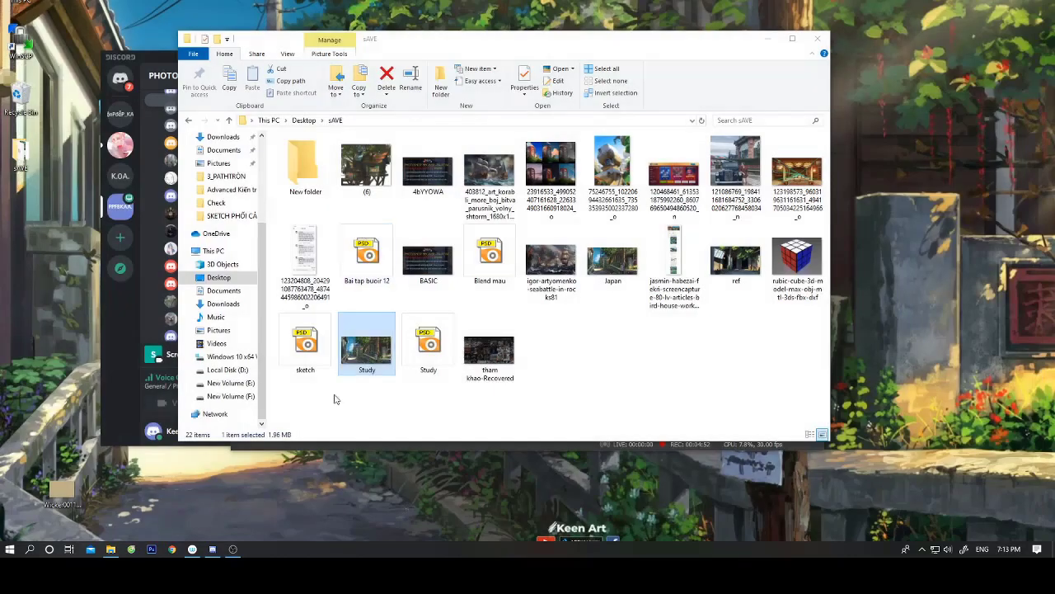
left_click(153, 550)
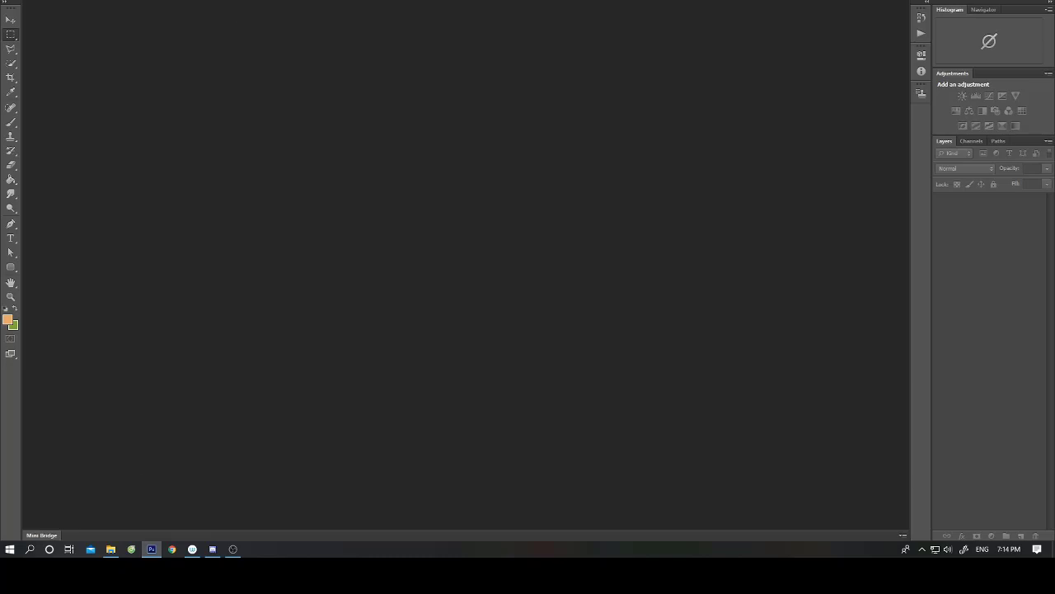
Choose the Painting workspace from the Window menu
key("alt+w")
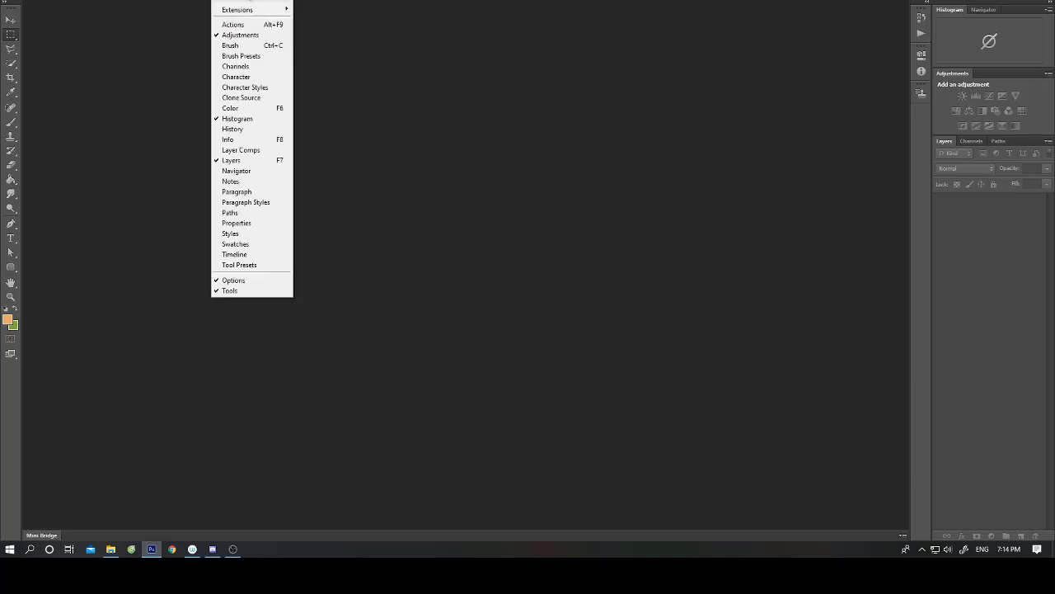
mouse_move(253, 1)
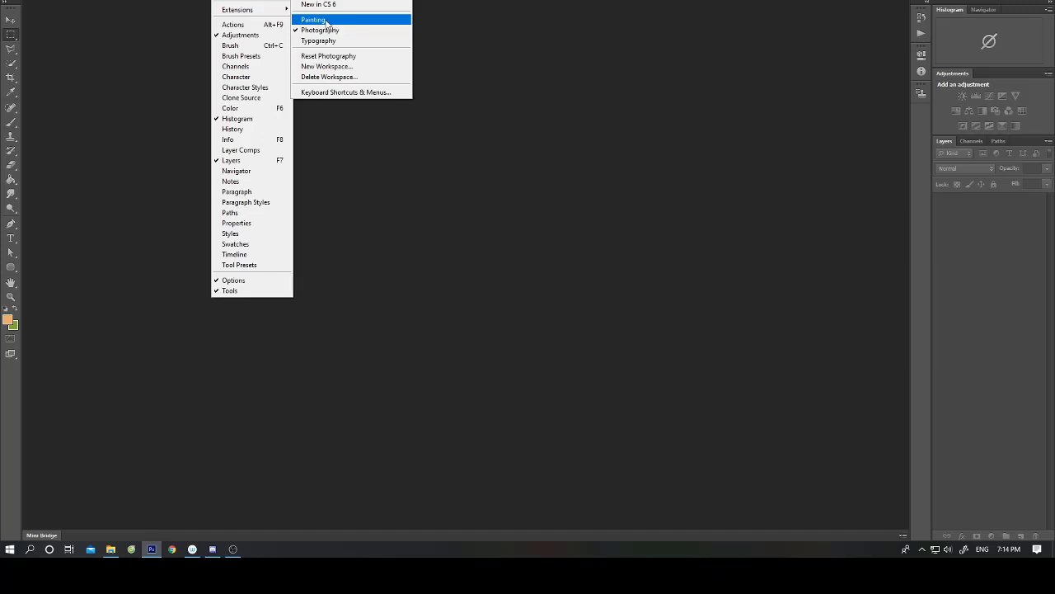
left_click(355, 20)
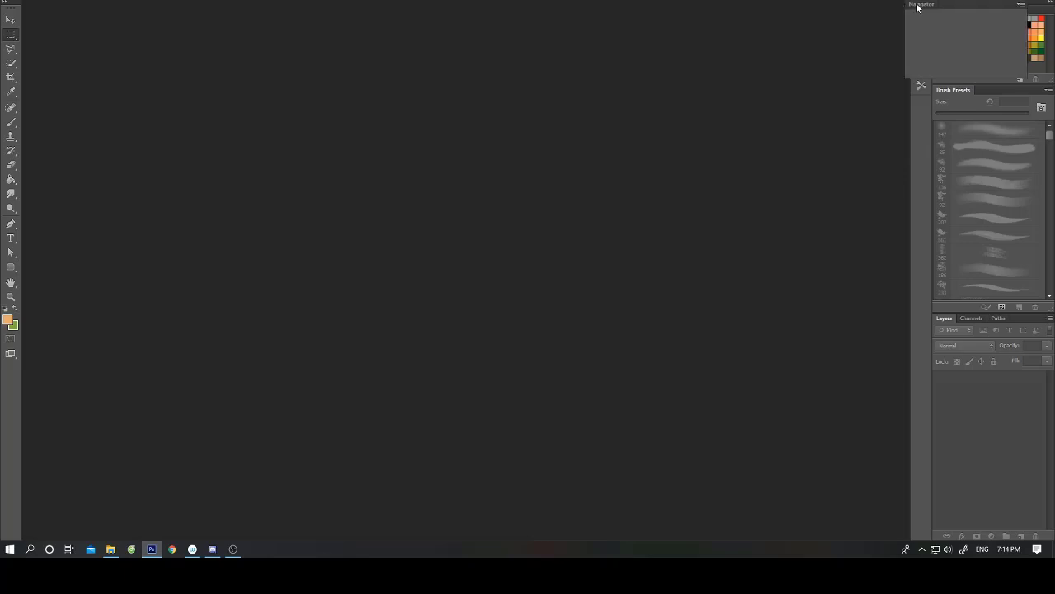
Float the Navigator, Brush Presets and Swatches panels, moving Swatches to the top
left_click_drag(983, 10, 761, 6)
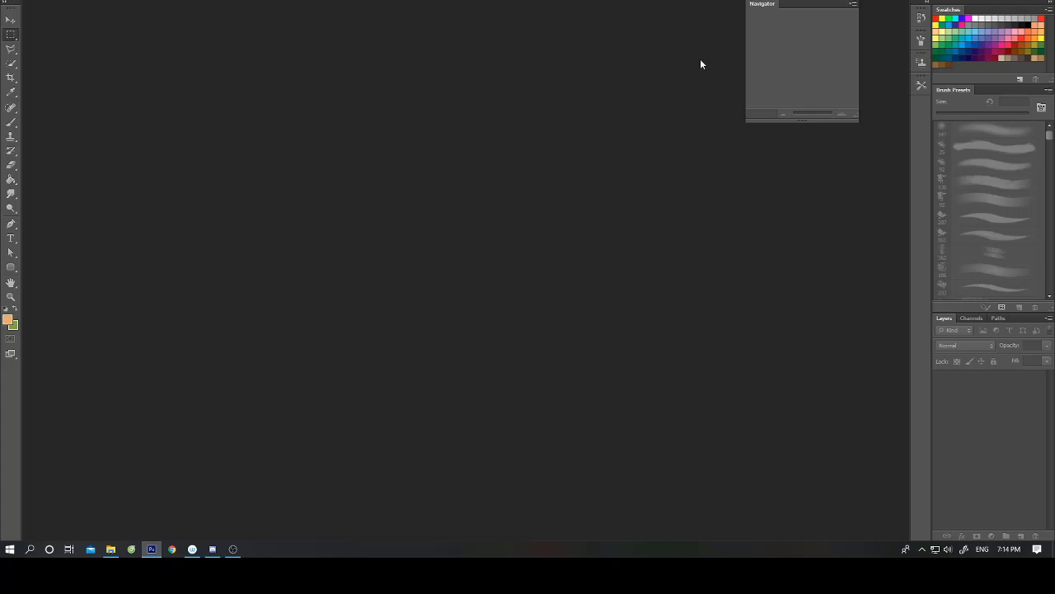
left_click_drag(955, 90, 504, 91)
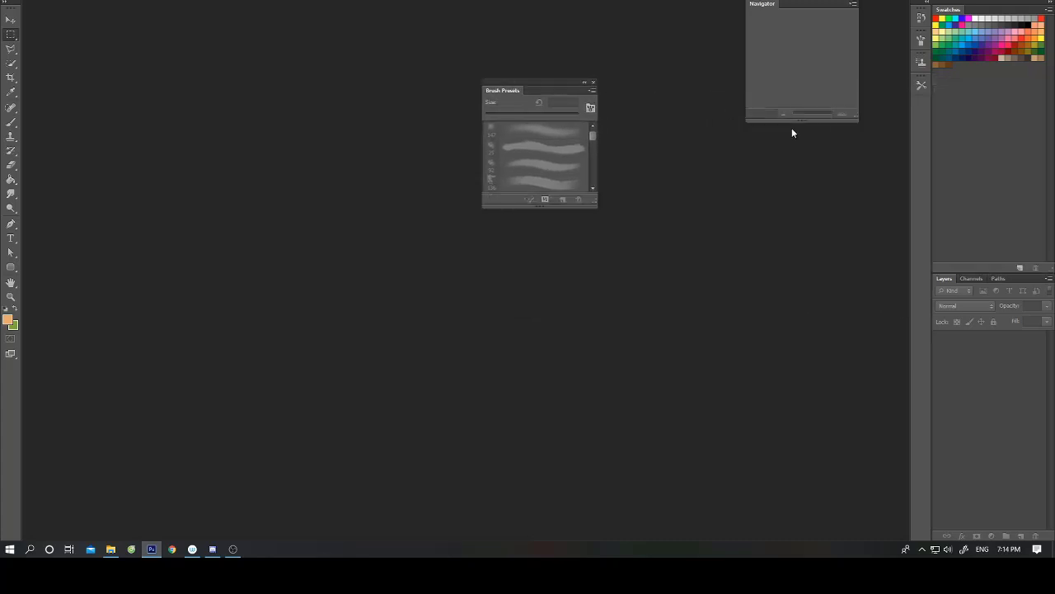
double_click(948, 10)
left_click_drag(948, 9, 565, 14)
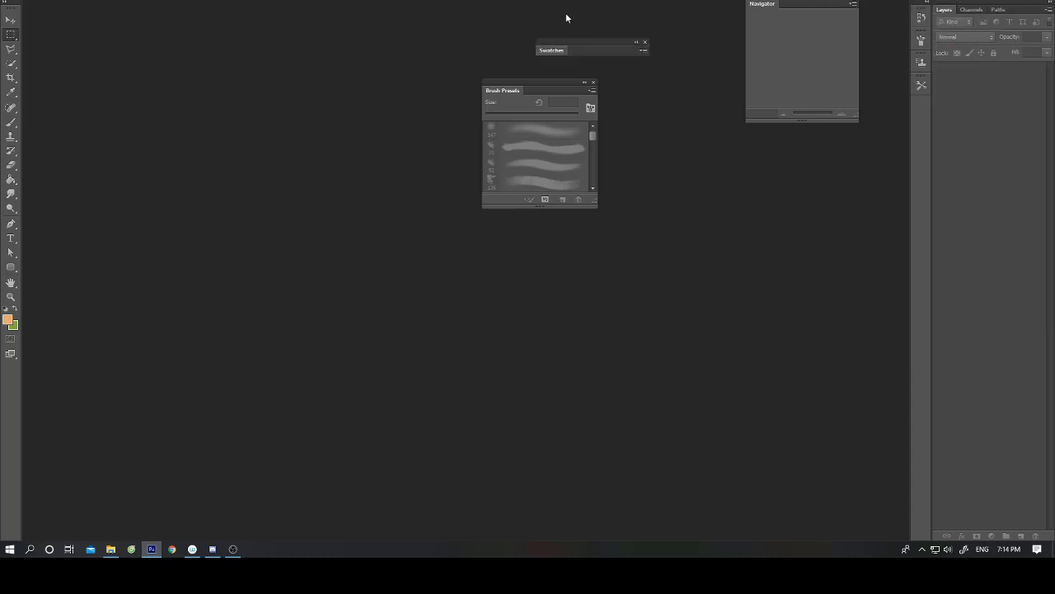
left_click(641, 51)
left_click(557, 49)
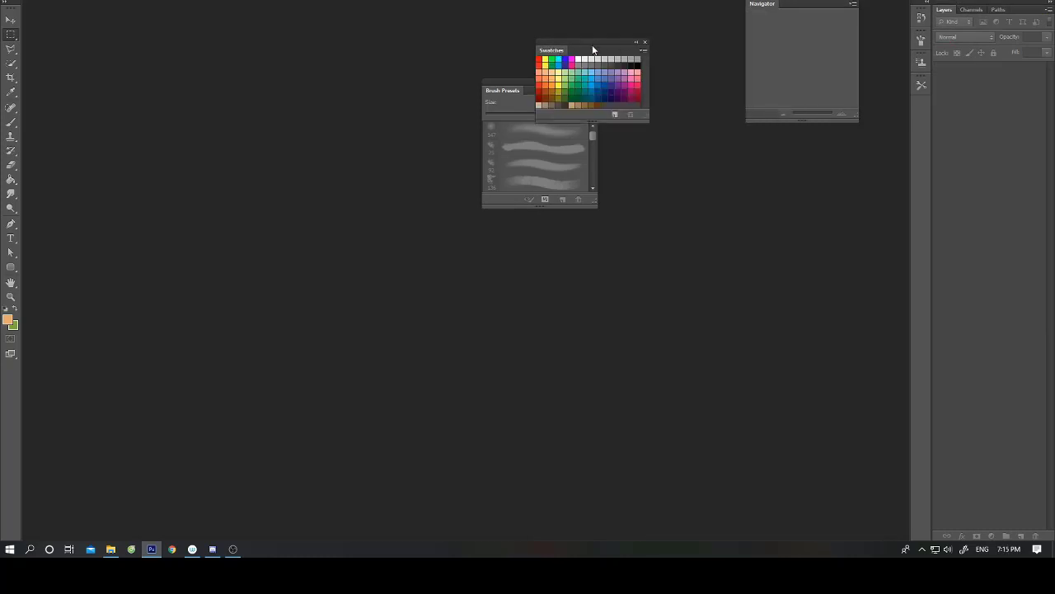
left_click_drag(593, 45, 670, 1)
Float the Layers and Paths panels and separate Paths from Layers
left_click_drag(946, 10, 311, 67)
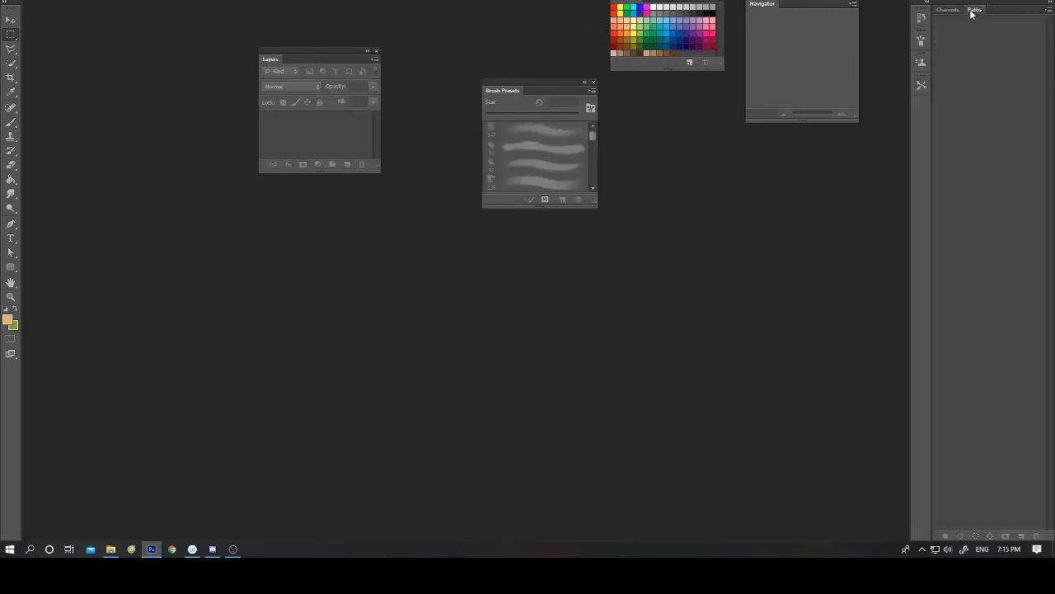
left_click_drag(975, 10, 380, 94)
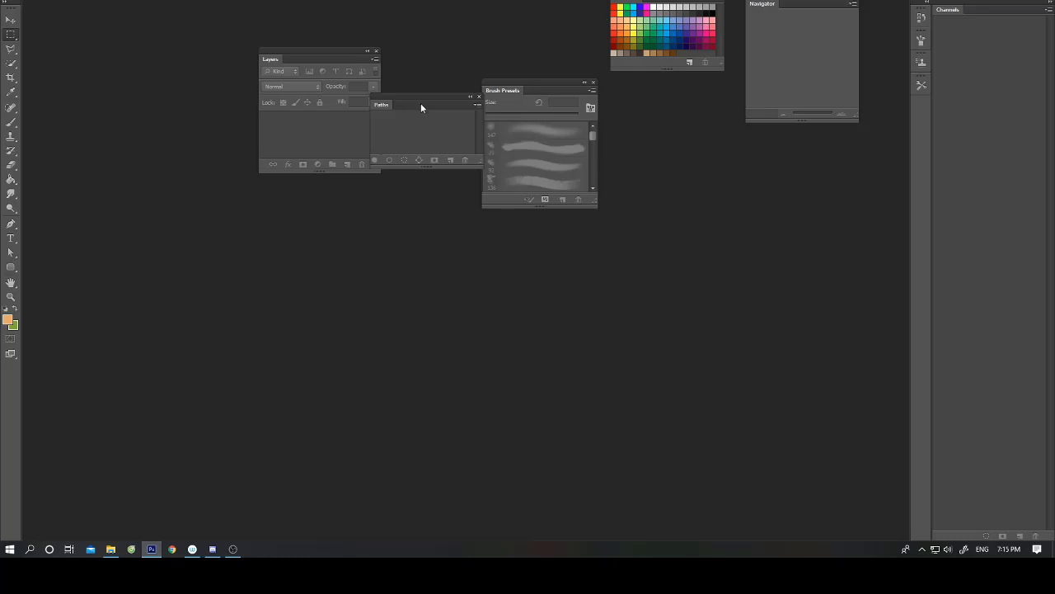
left_click_drag(421, 104, 393, 212)
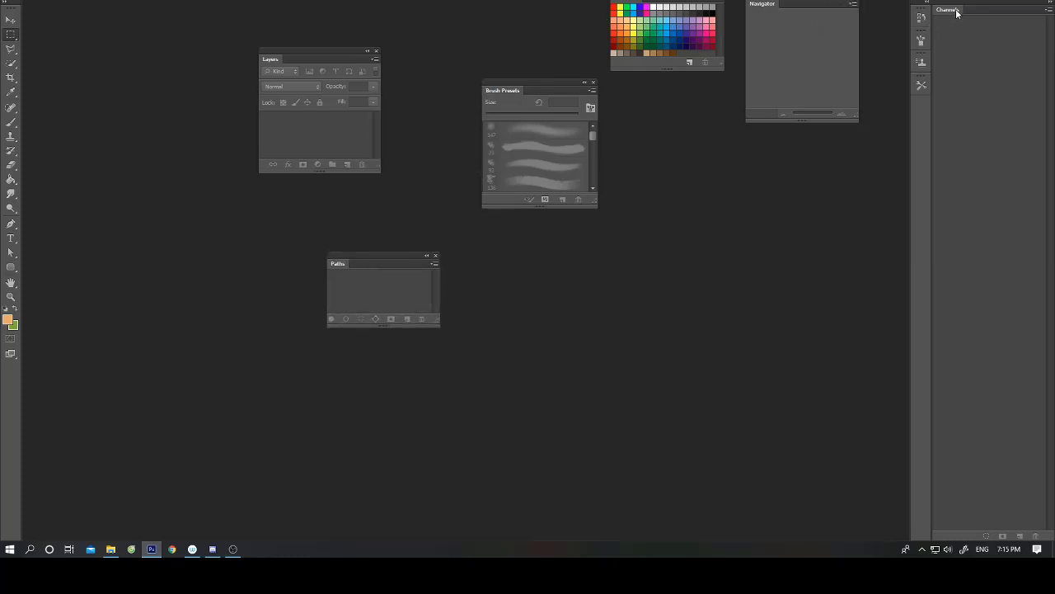
left_click(921, 84)
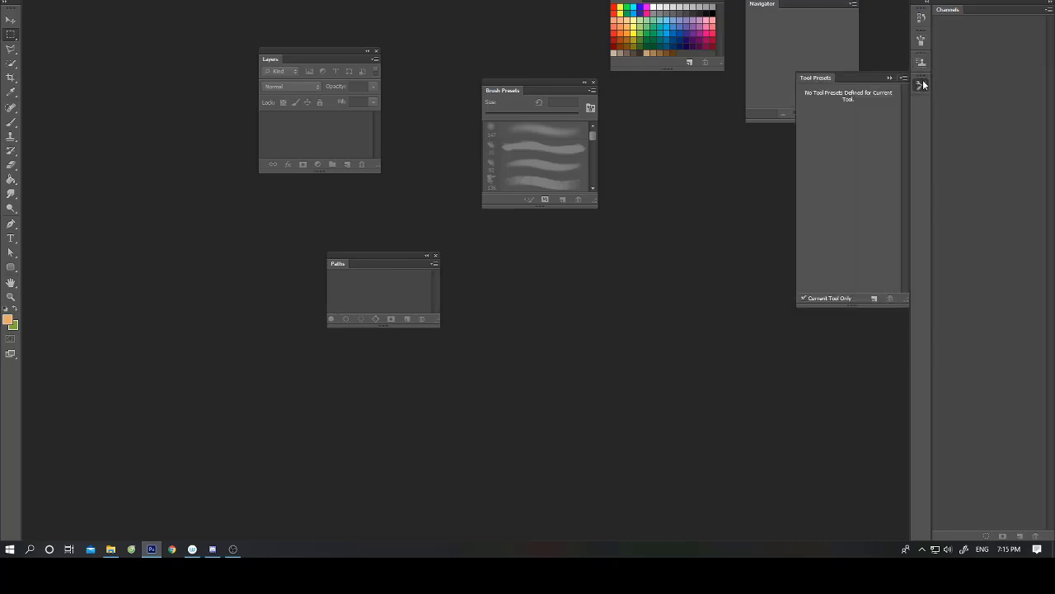
Float the Tool Presets and Clone Source panels in the workspace
left_click(921, 85)
left_click(921, 85)
left_click_drag(825, 79, 643, 206)
left_click(926, 66)
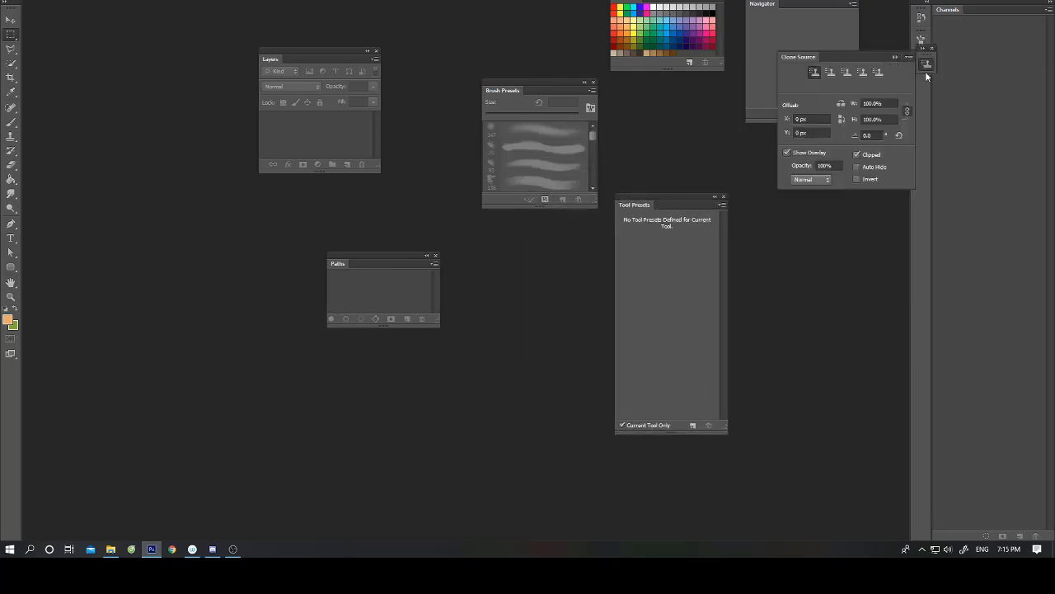
left_click_drag(855, 61, 879, 94)
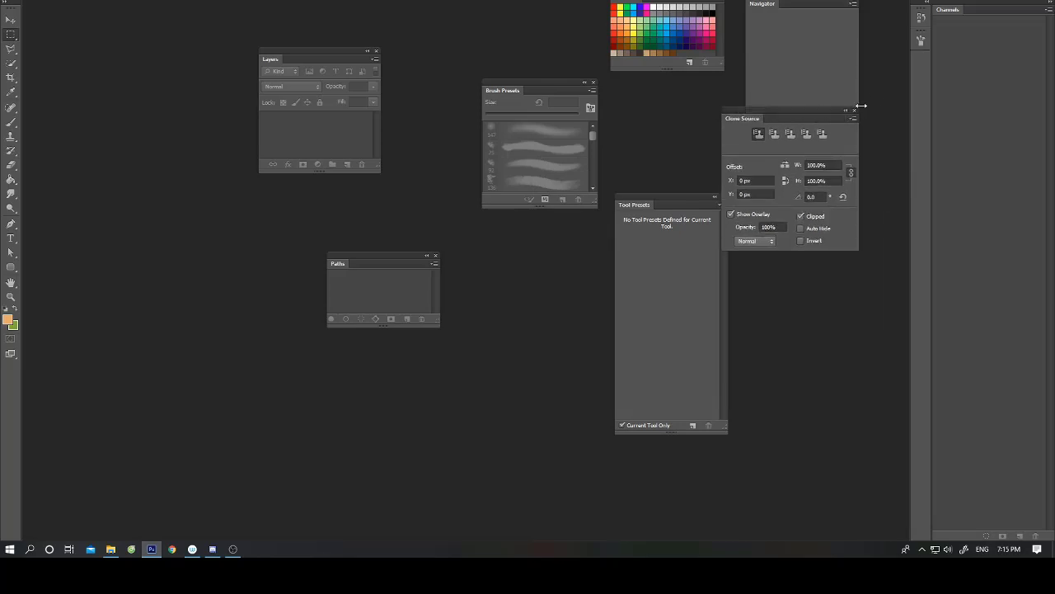
Float the Brush, History and Tools panels, and nudge Layers right
left_click(921, 40)
left_click_drag(759, 38, 133, 162)
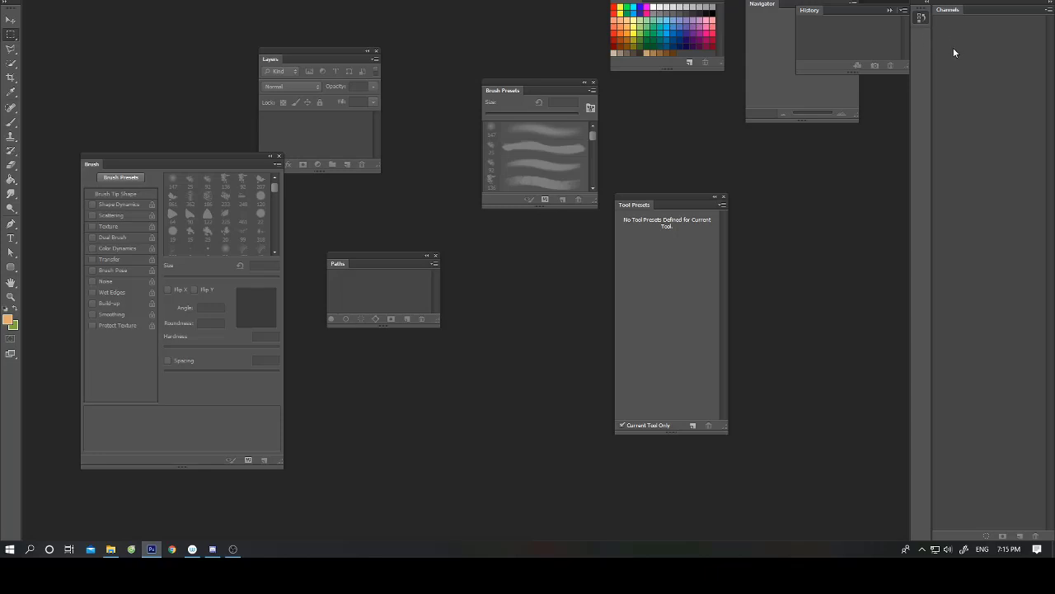
left_click_drag(836, 14, 495, 298)
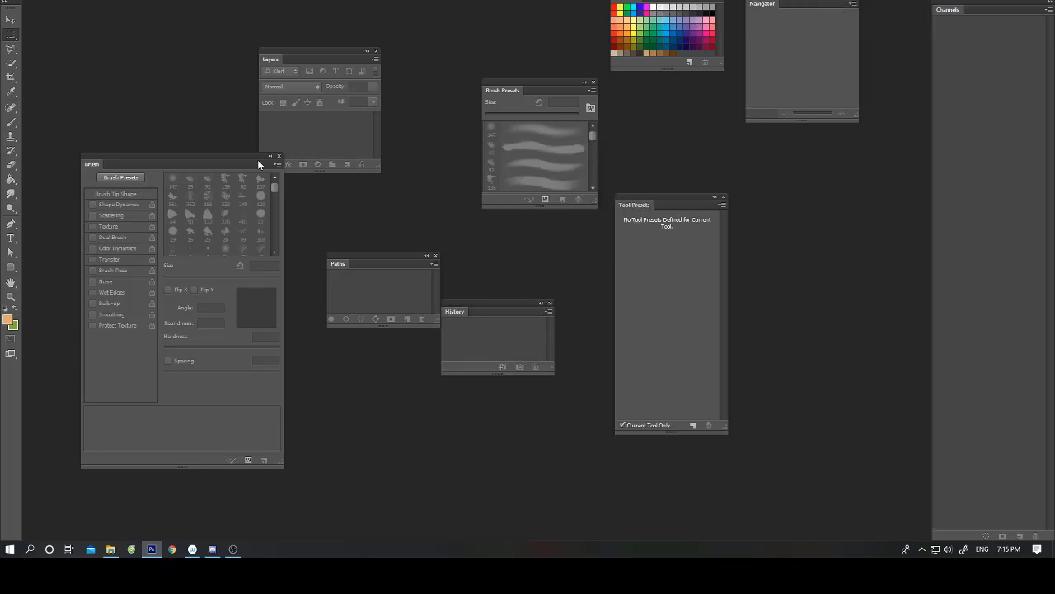
left_click_drag(9, 11, 821, 151)
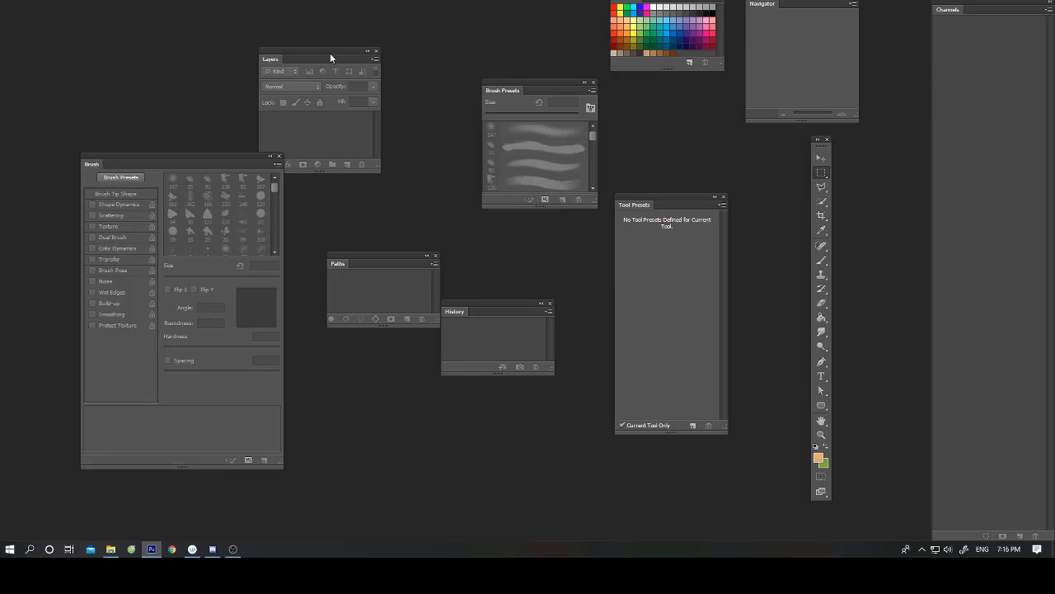
left_click_drag(329, 58, 378, 44)
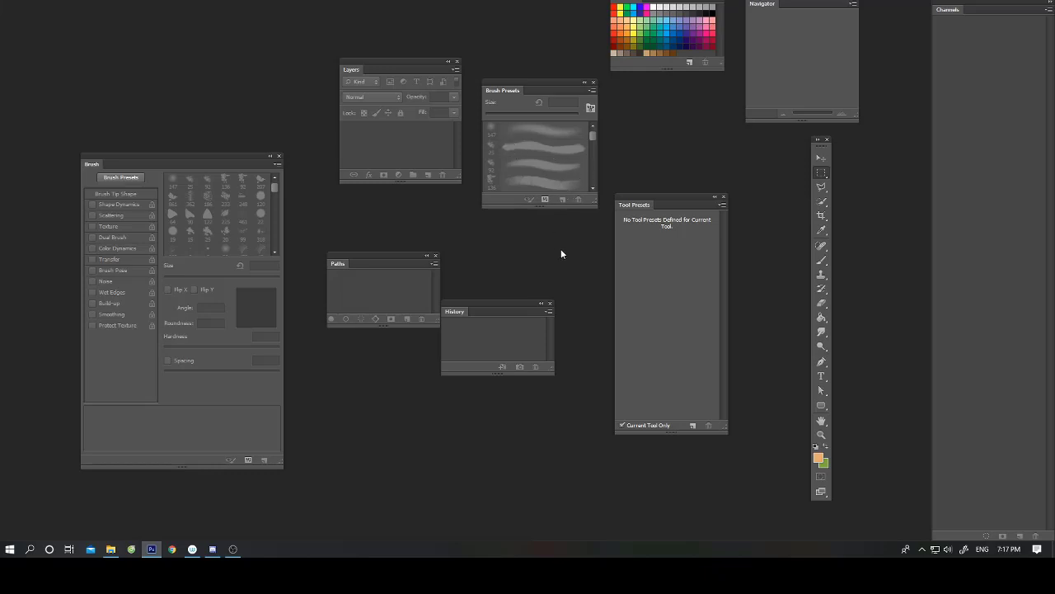
Close the Brush panel, toggle it with F5 to reposition it, then hide it
left_click(545, 201)
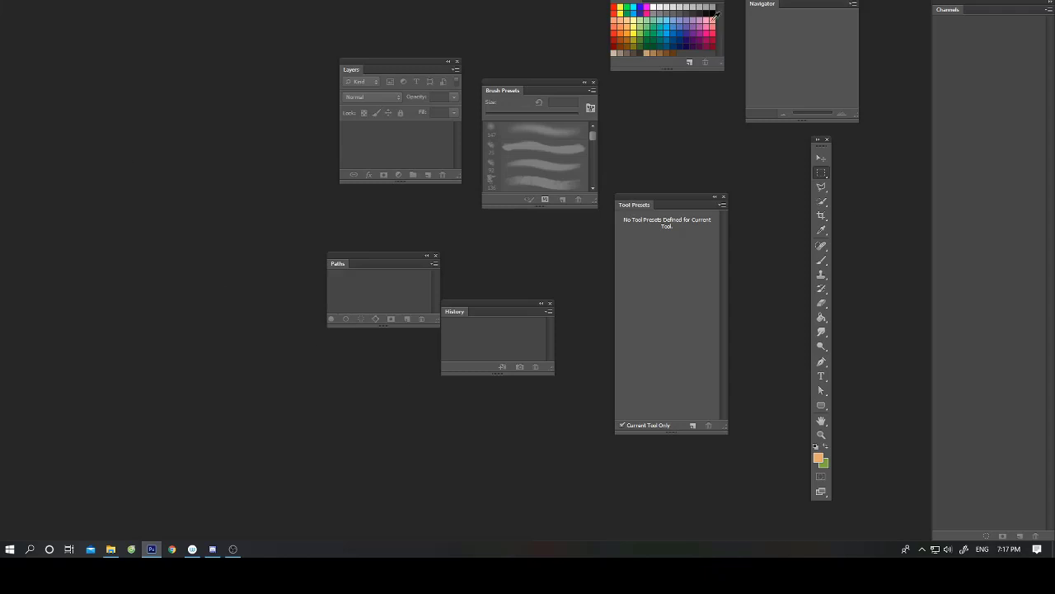
key("F5")
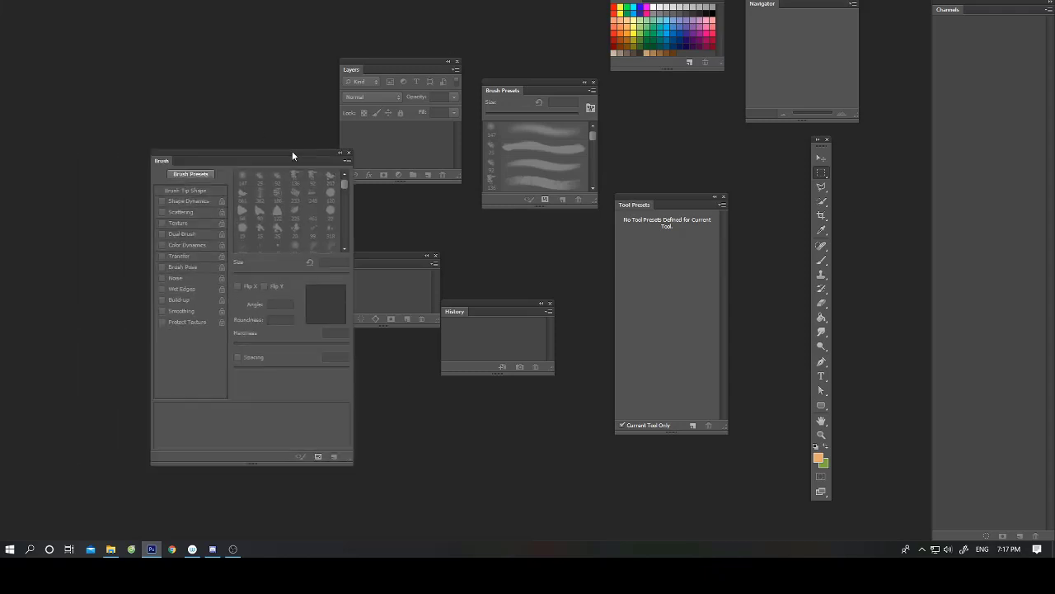
left_click_drag(283, 157, 684, 105)
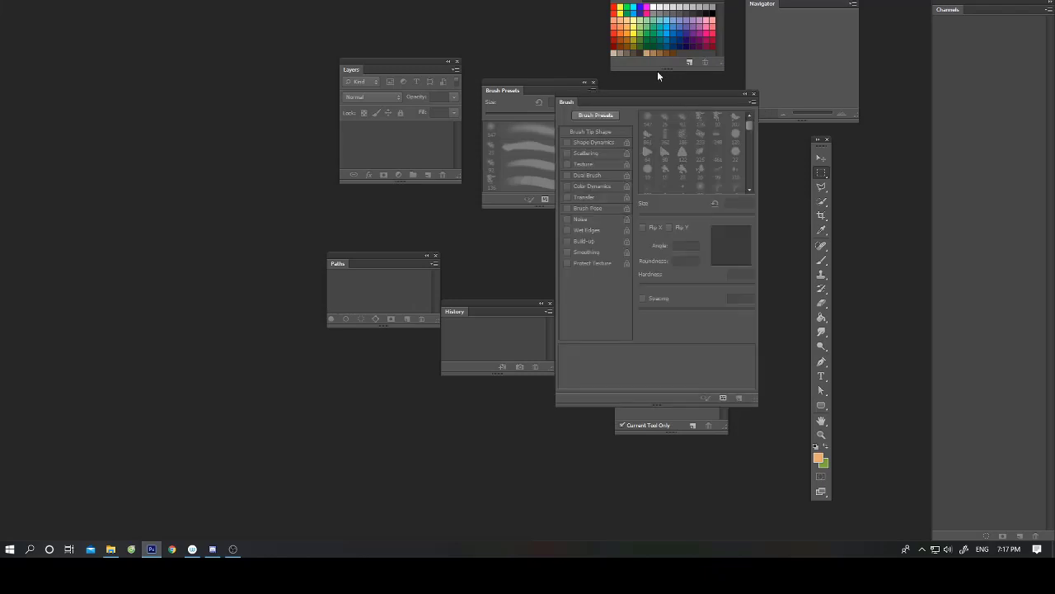
key("F5")
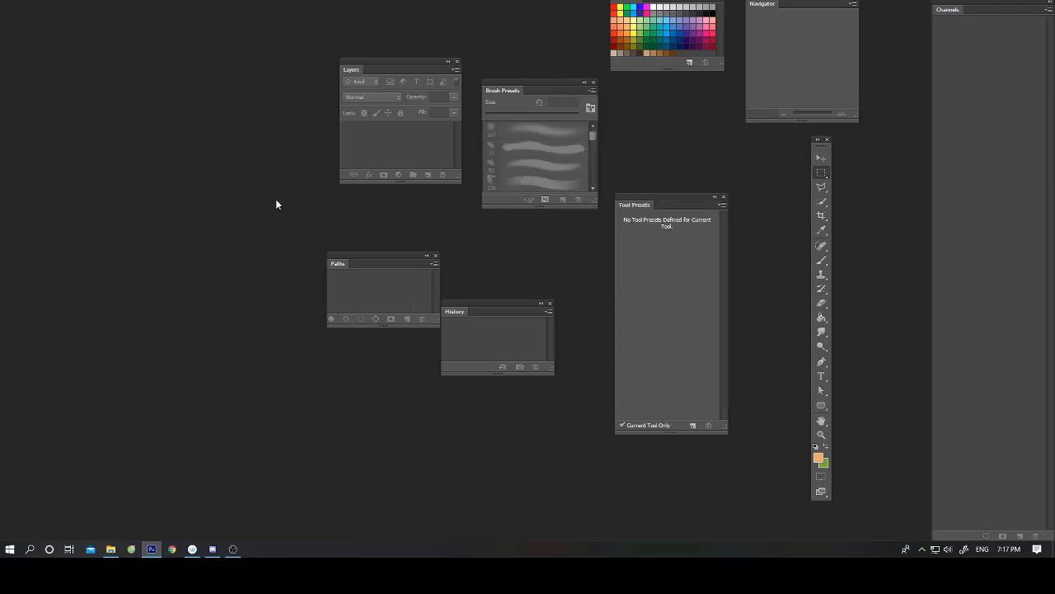
key("ctrl+n")
key("Escape")
Create a blank white canvas, select the Brush tool and view its presets
right_click(267, 211)
left_click(227, 202)
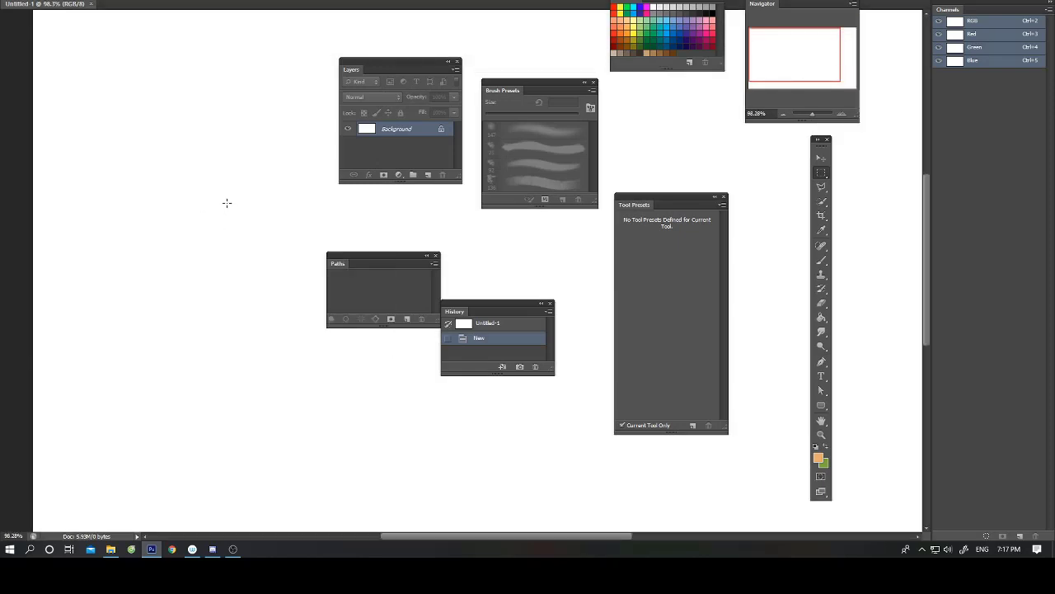
key("b")
right_click(229, 209)
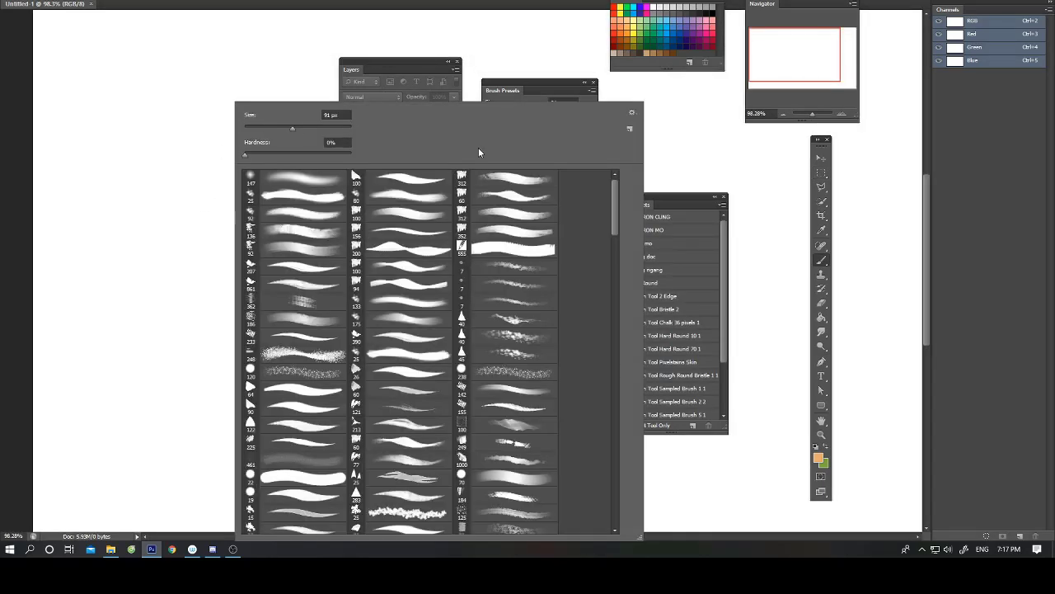
right_click(216, 72)
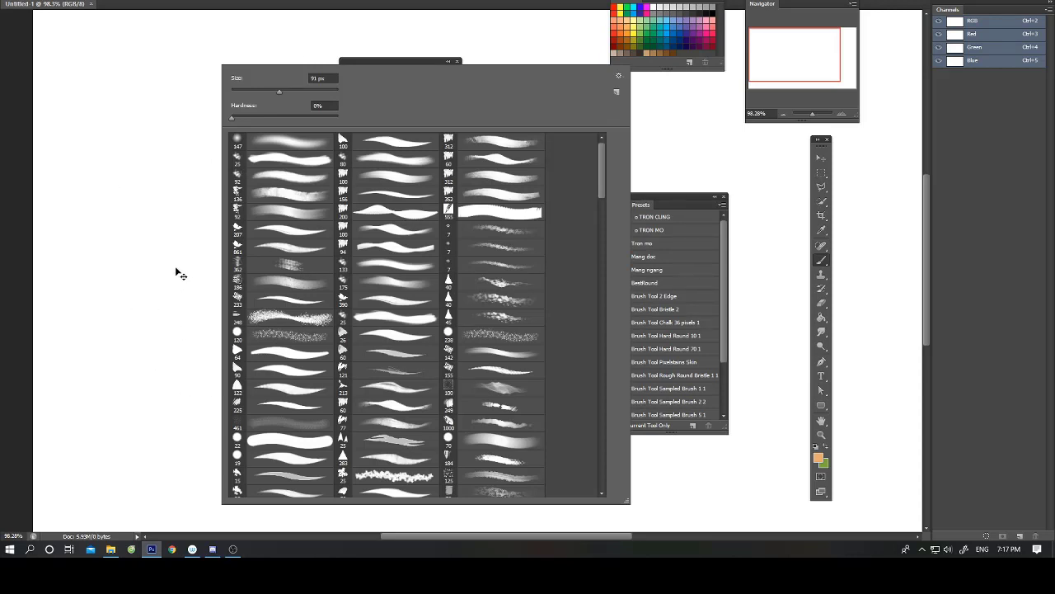
left_click(154, 209)
Zoom the canvas, float Untitled-1 in its own window, then close it
key("ctrl+minus")
left_click_drag(323, 178, 338, 175)
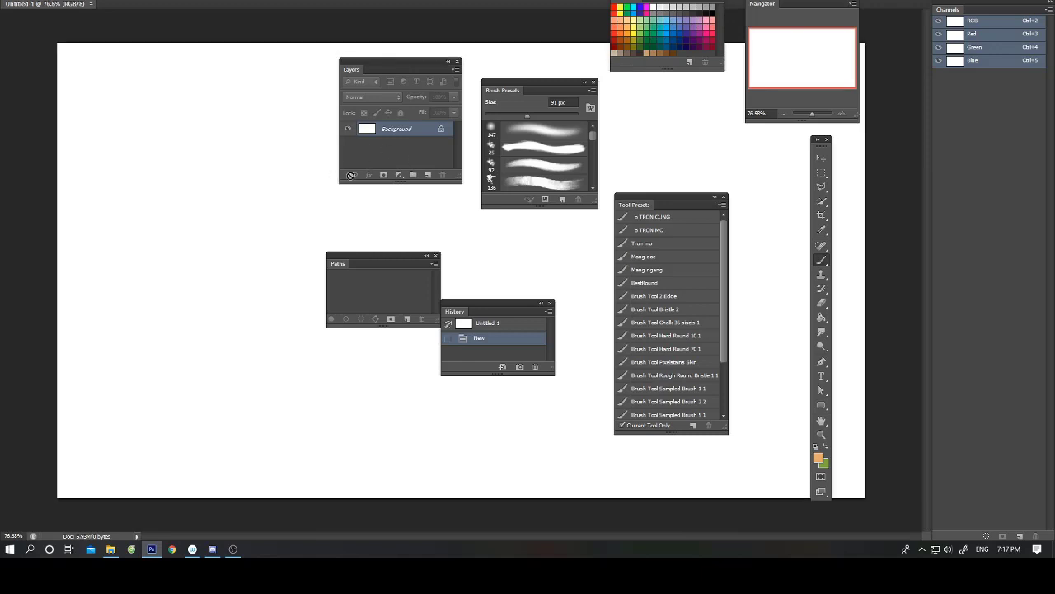
mouse_move(825, 142)
left_mouse_down()
mouse_move(880, 110)
mouse_move(888, 79)
left_mouse_up()
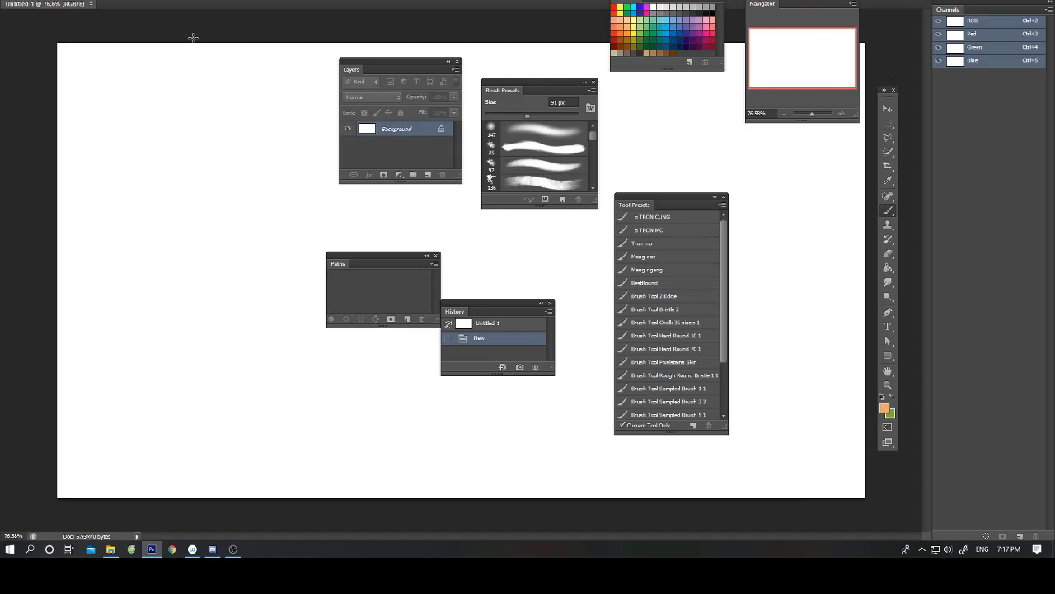
left_click(198, 0)
left_click(160, 197)
left_click_drag(80, 7, 142, 39)
left_click_drag(200, 59, 310, 125)
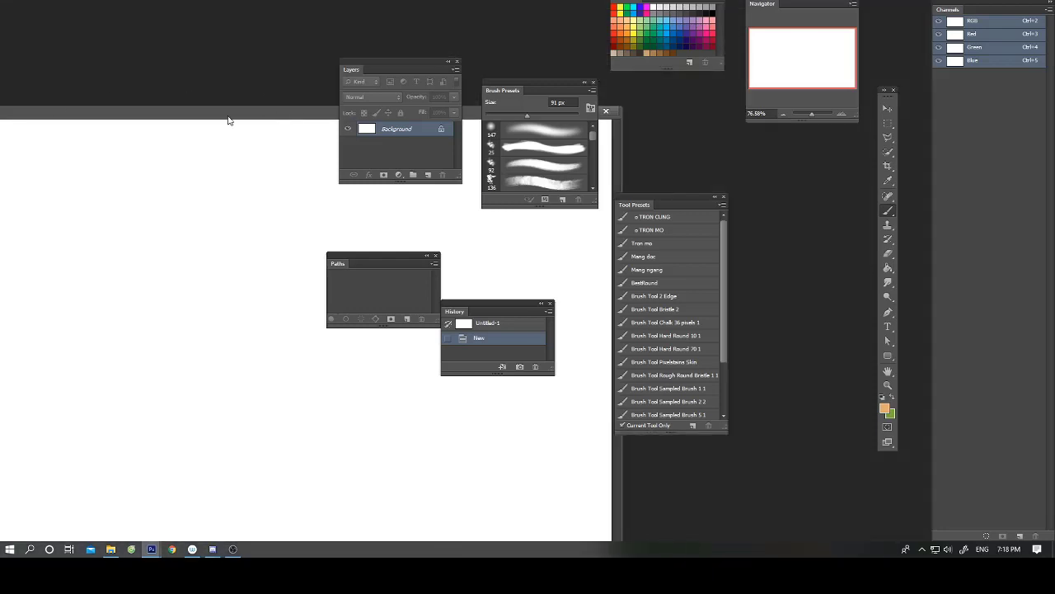
key("ctrl+w")
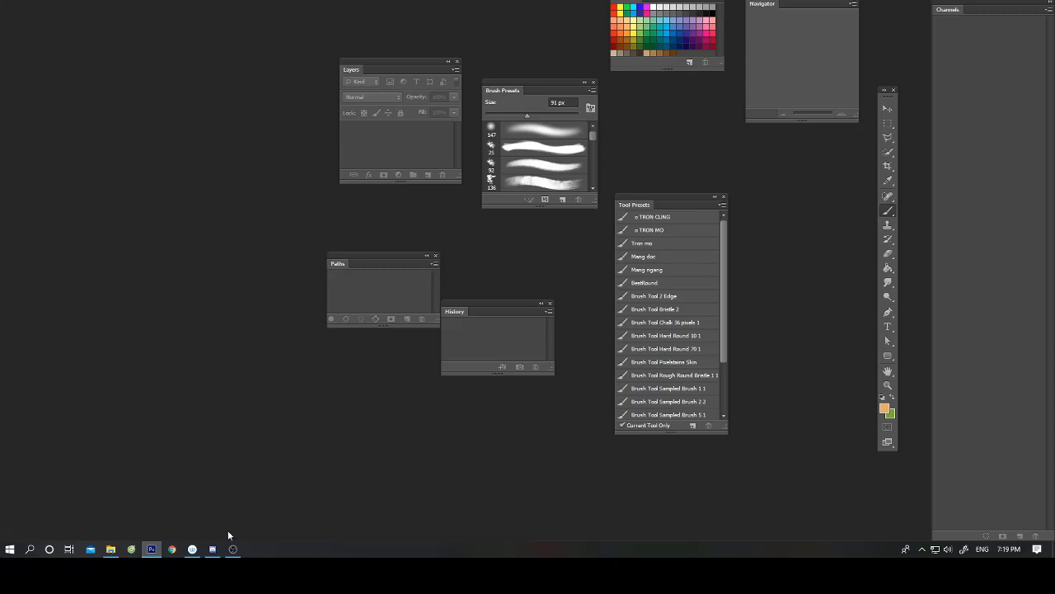
Bring Discord's General voice-call grid to the front from the taskbar
left_click(213, 549)
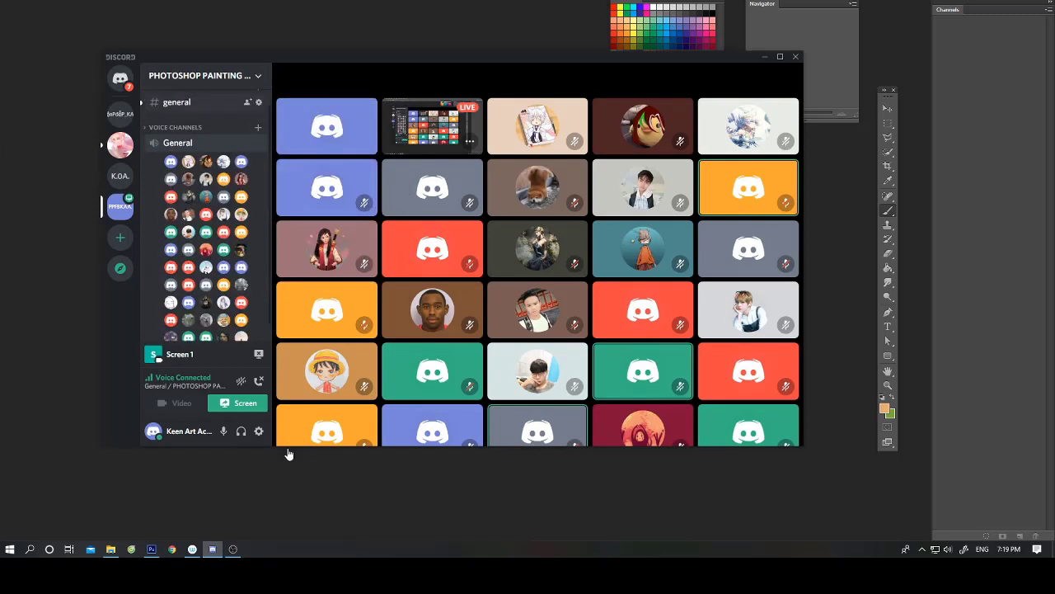
Glance at Discord's #general chat and General voice channel, then minimize Discord
key("alt+Up")
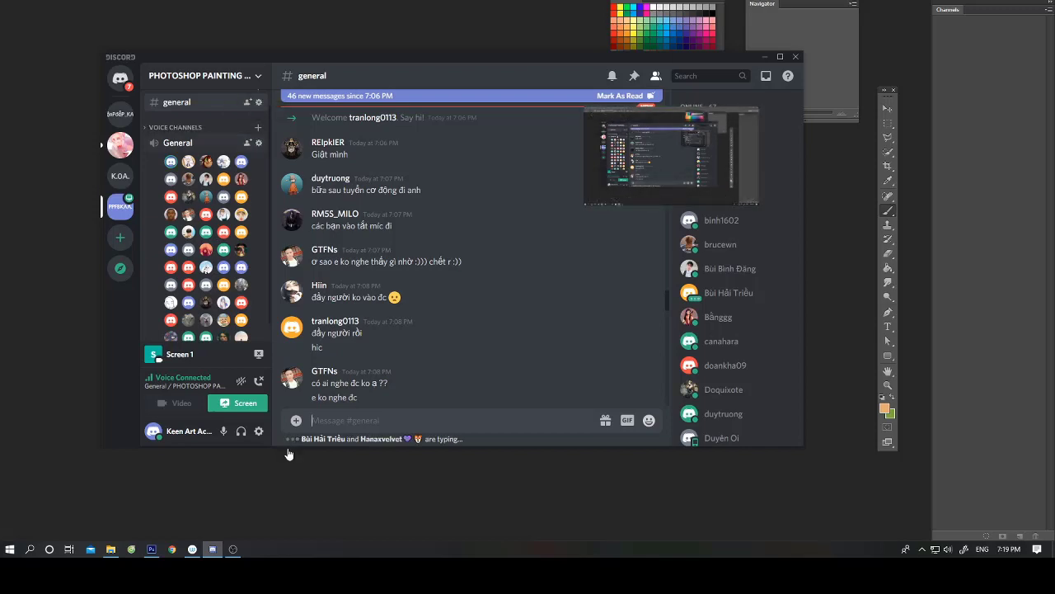
key("alt+Down")
left_click(764, 56)
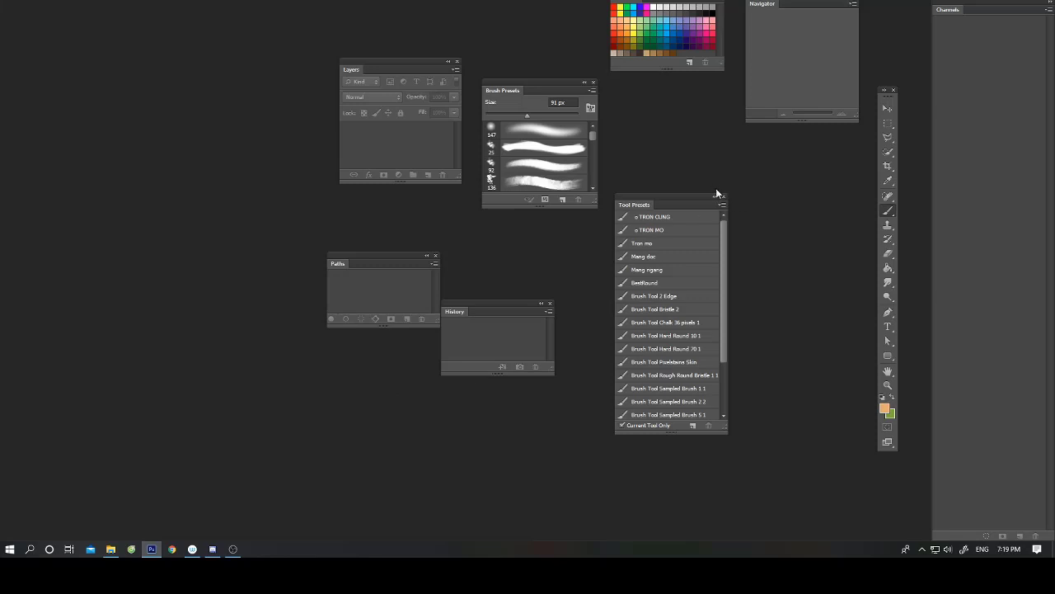
Try the Photography and Painting workspaces, then apply a preset workspace that docks the panels
left_click_drag(684, 198, 692, 198)
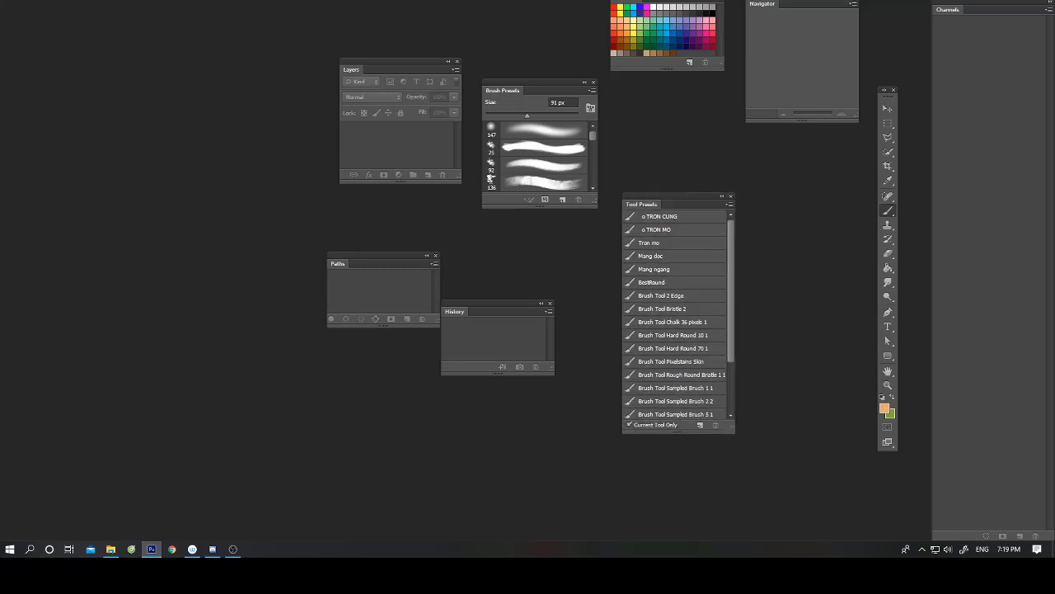
key("alt+w")
left_click(324, 31)
key("alt+w")
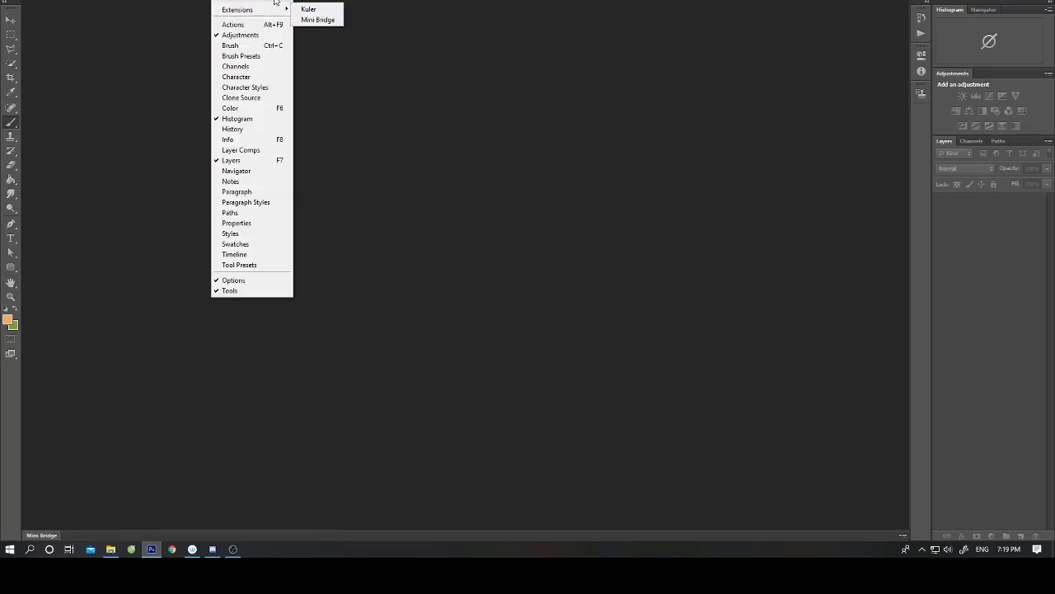
left_click(313, 20)
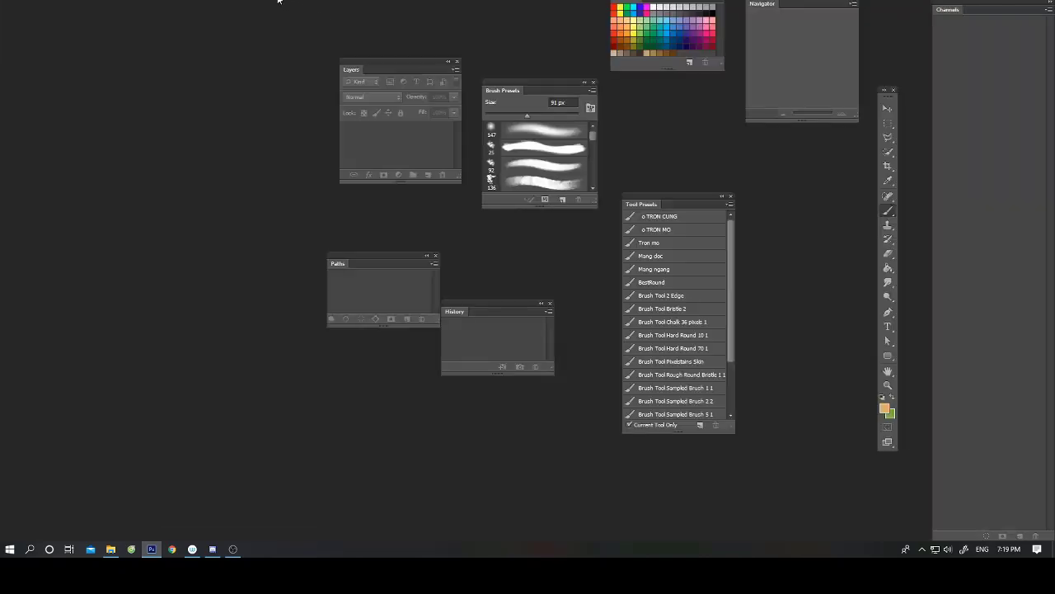
key("alt+w")
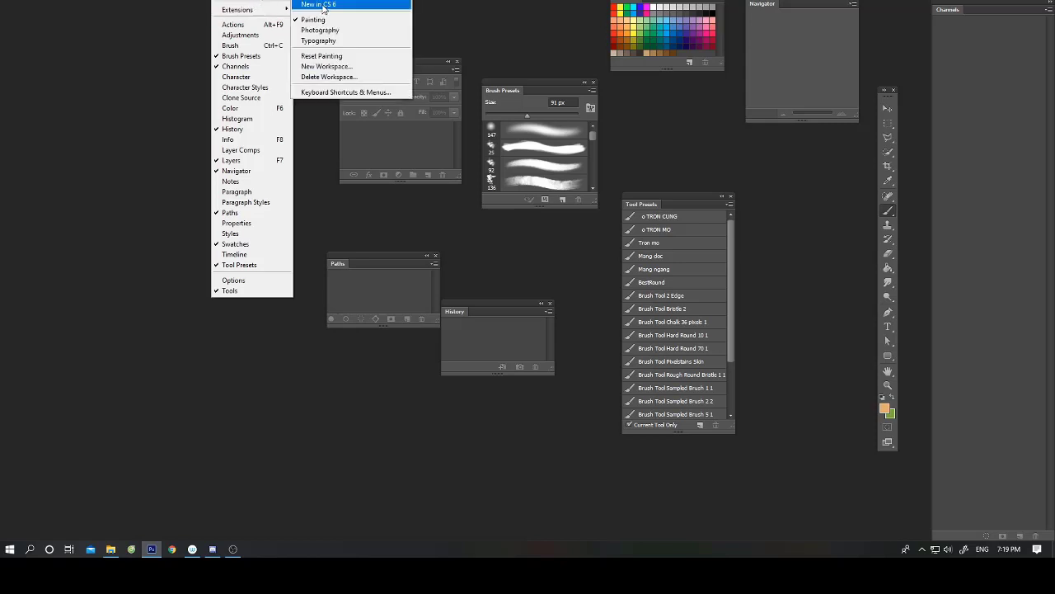
left_click(325, 5)
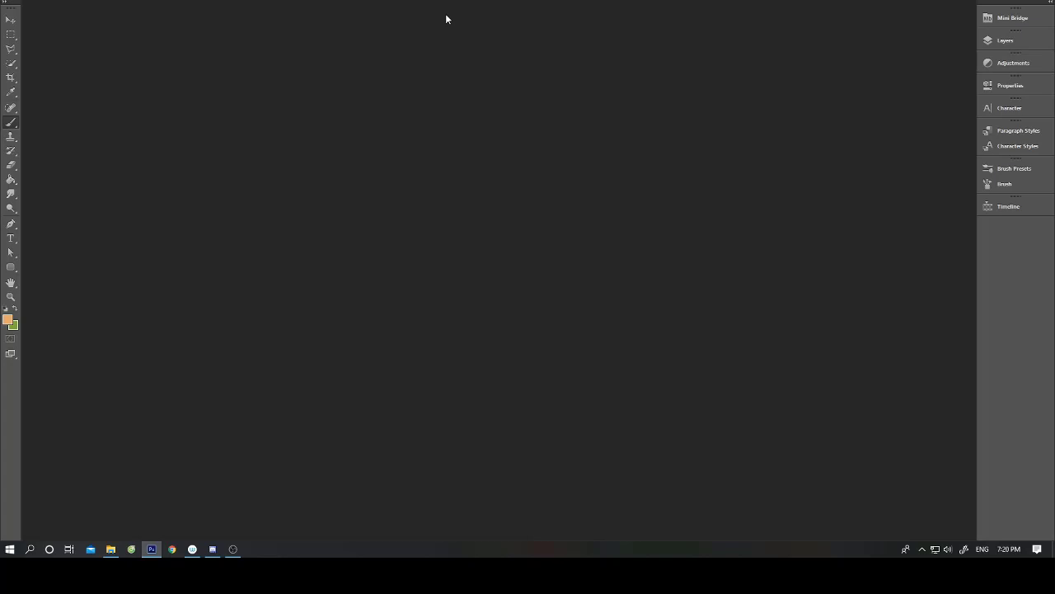
Copy the Study PSD and JPG files from the sAVE folder onto the Desktop
left_click(111, 548)
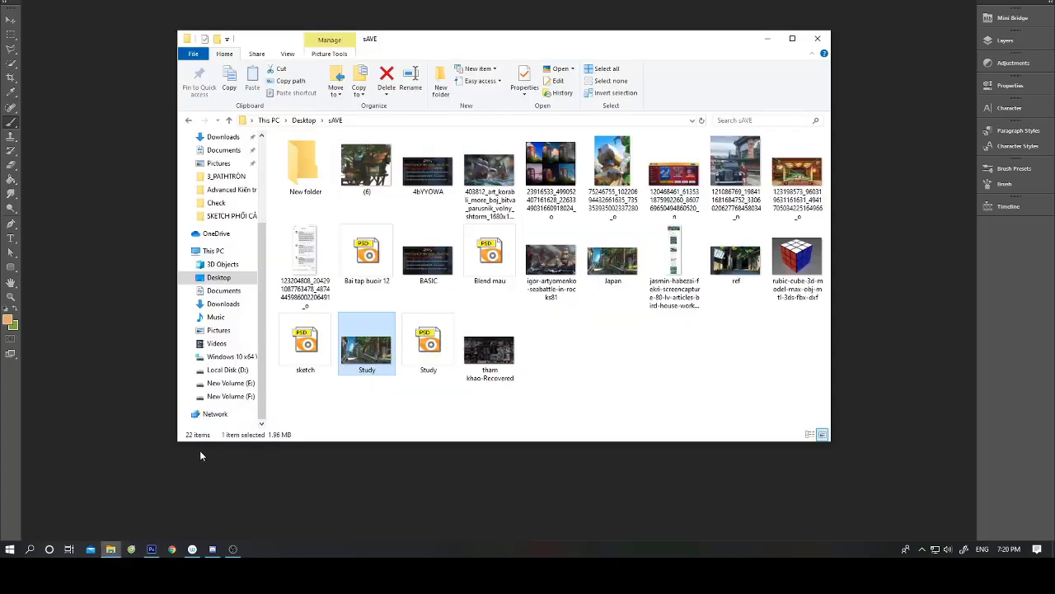
left_click_drag(559, 51, 473, 154)
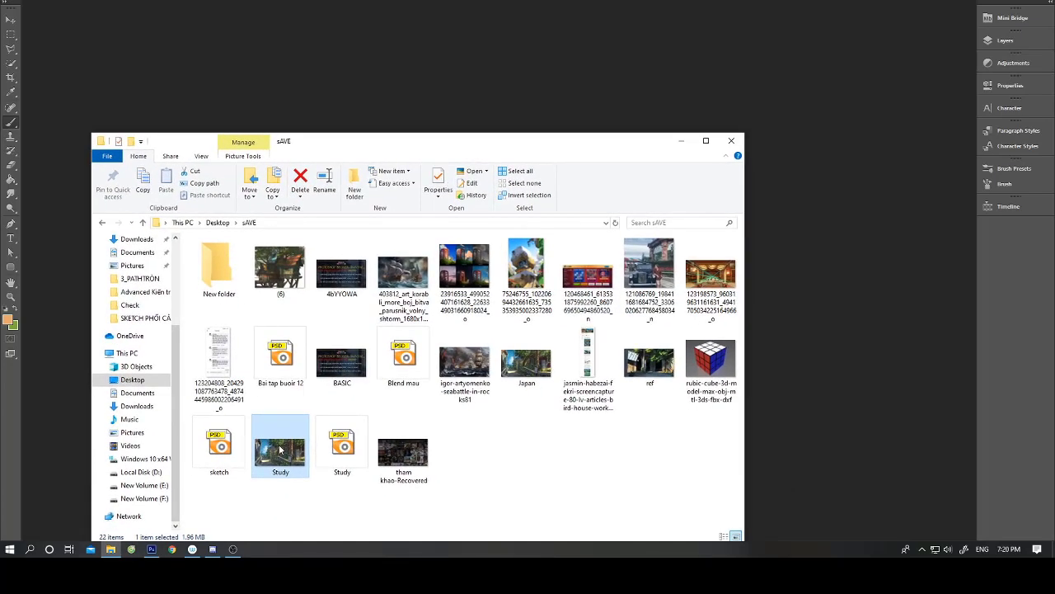
left_click_drag(280, 450, 474, 441)
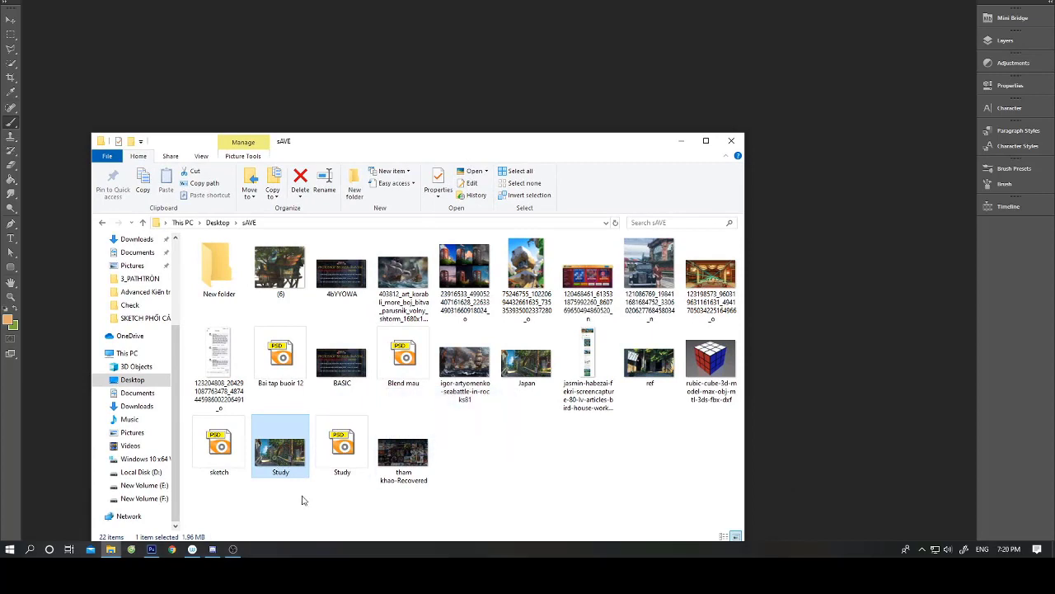
left_click_drag(302, 500, 408, 458)
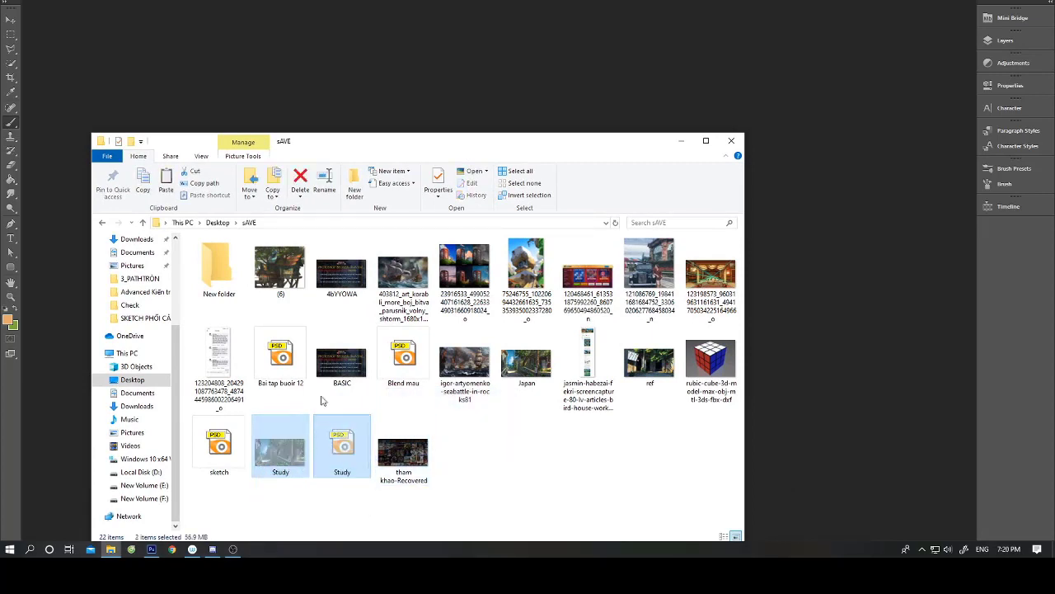
key("alt+Up")
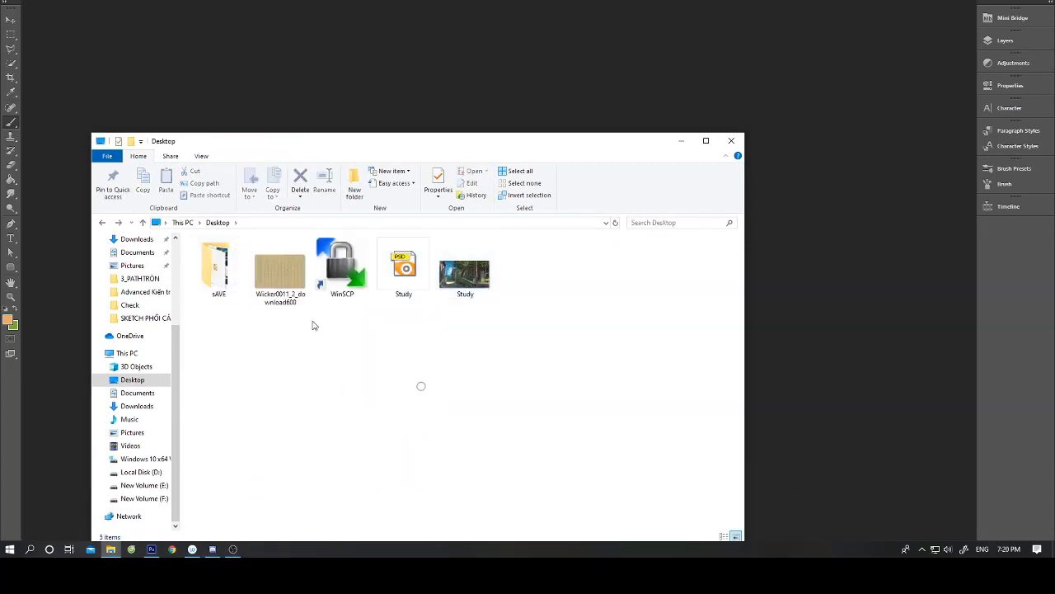
left_click(298, 303)
key("Delete")
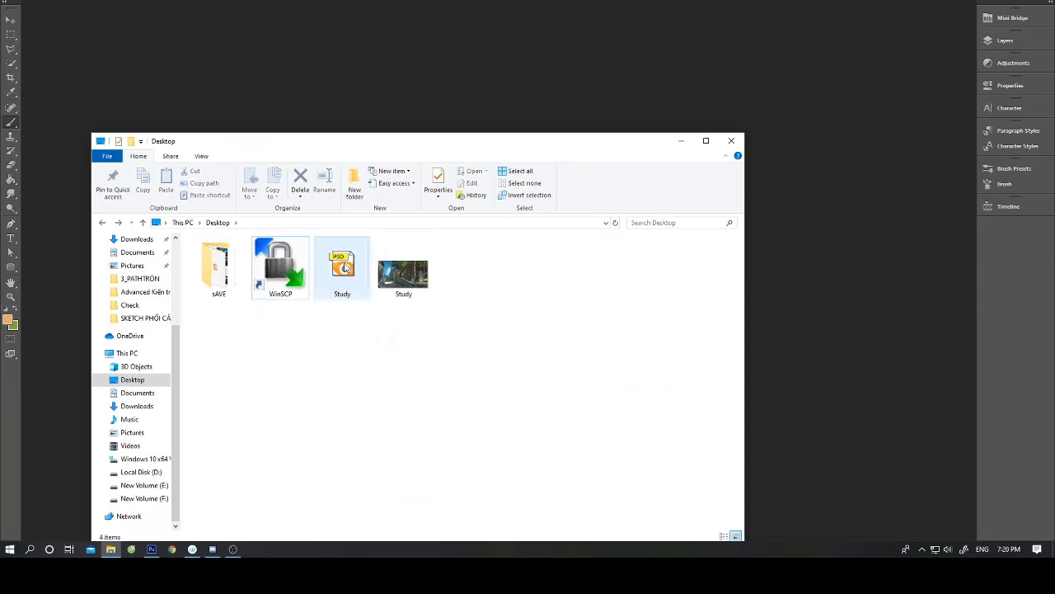
left_click(416, 248)
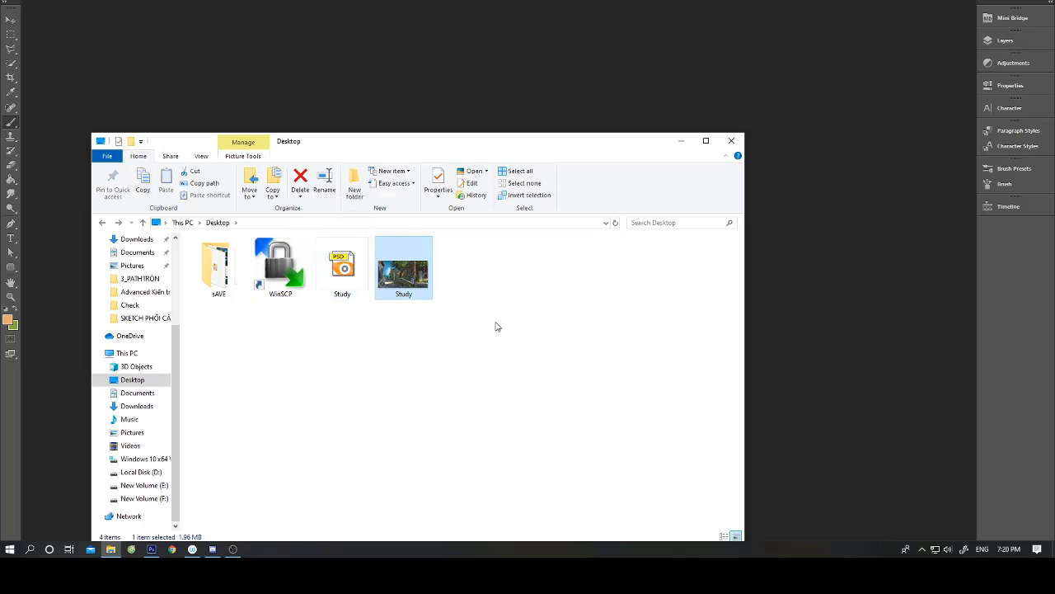
Return to Photoshop, start File > Open and browse to Local Disk (D:)
left_click(133, 55)
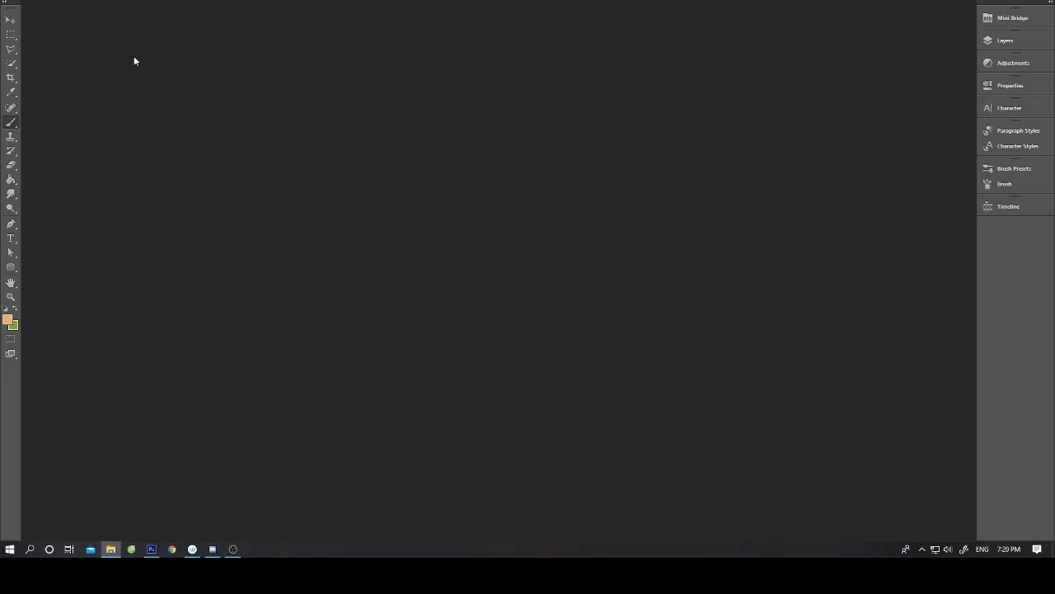
key("alt+f")
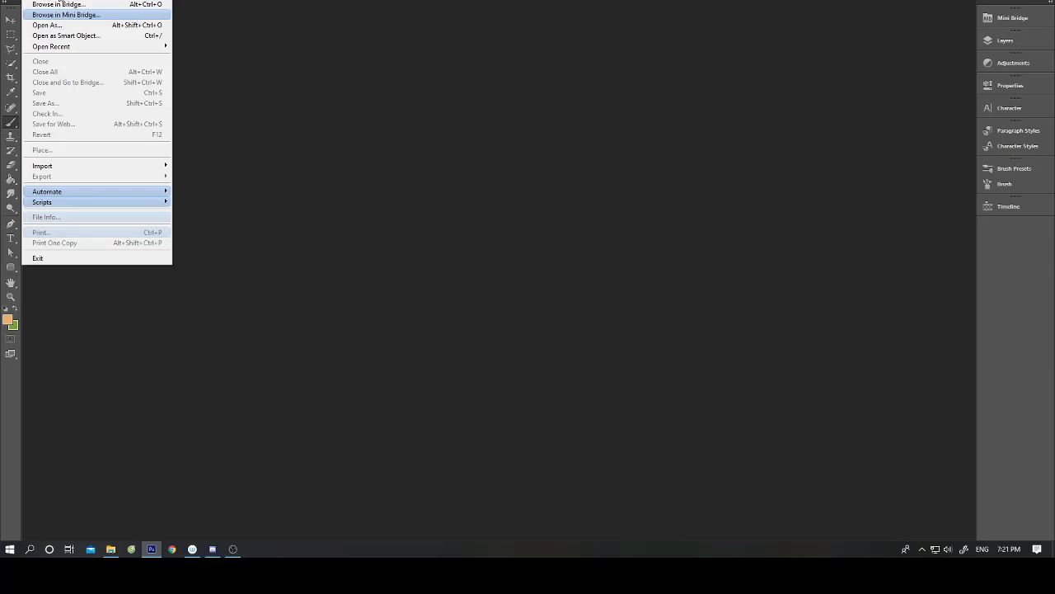
left_click(50, 1)
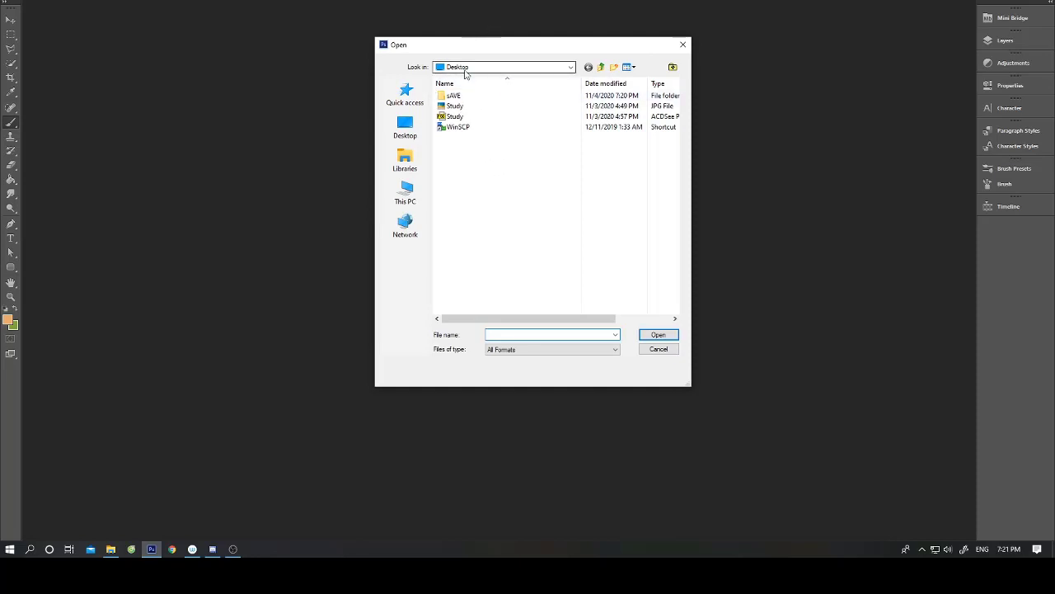
left_click(414, 198)
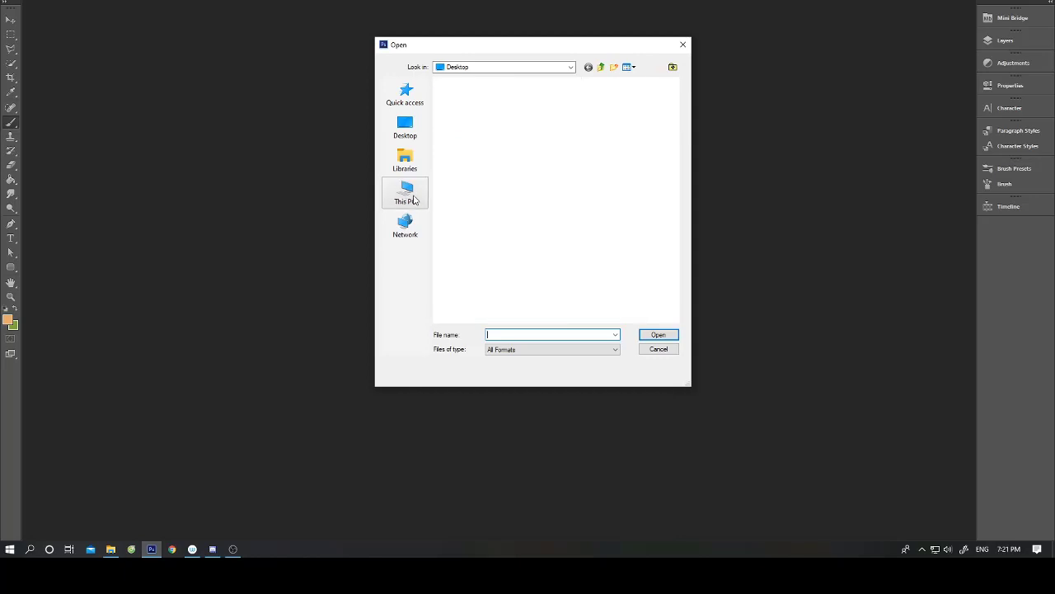
left_click_drag(681, 165, 681, 241)
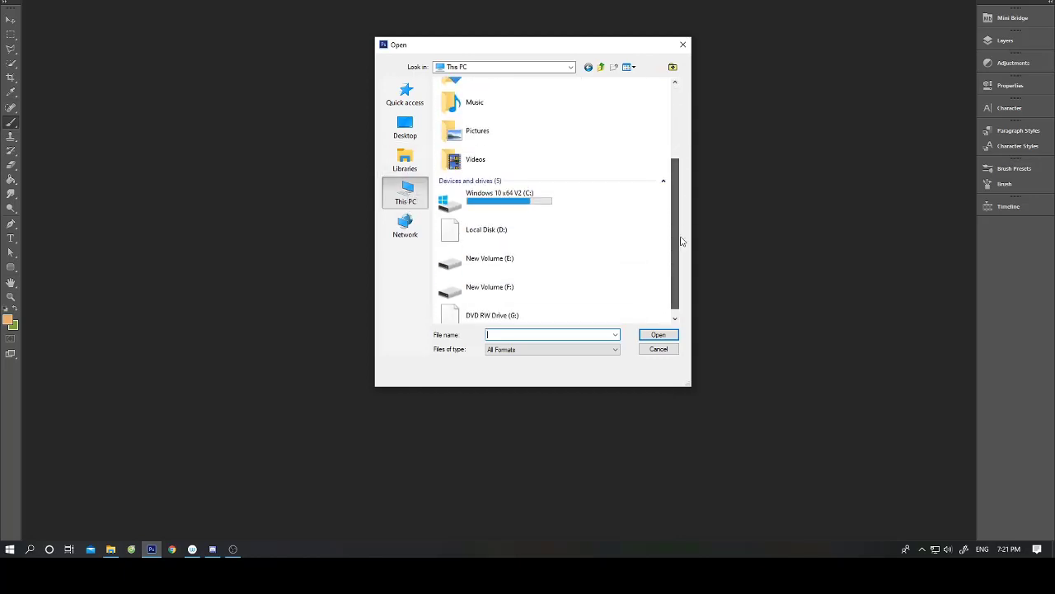
double_click(487, 221)
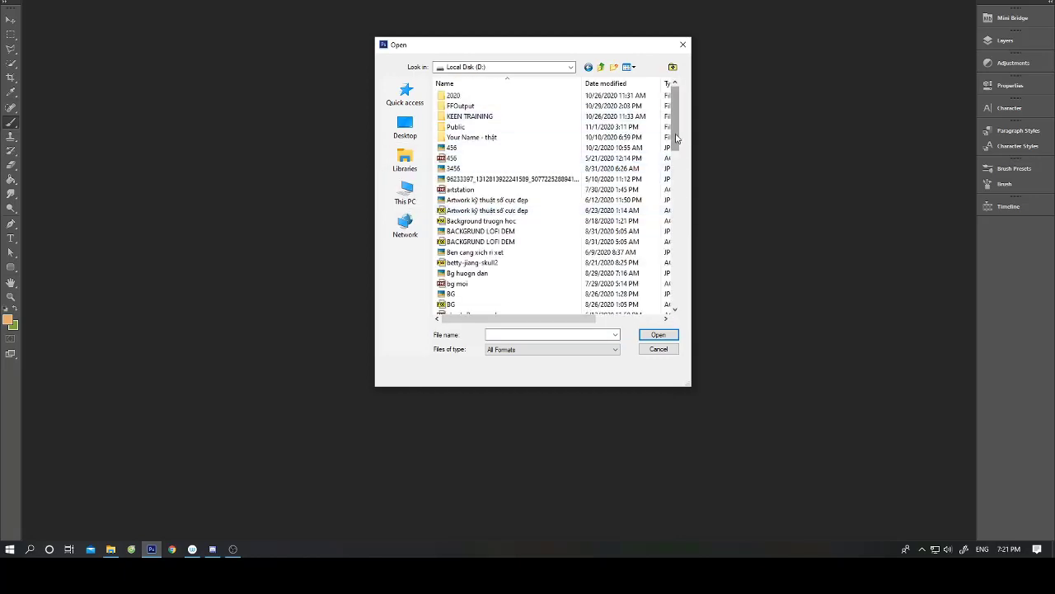
Find totoro- dem.psd in the D: file list and open it
scroll(508, 176, "down", 5)
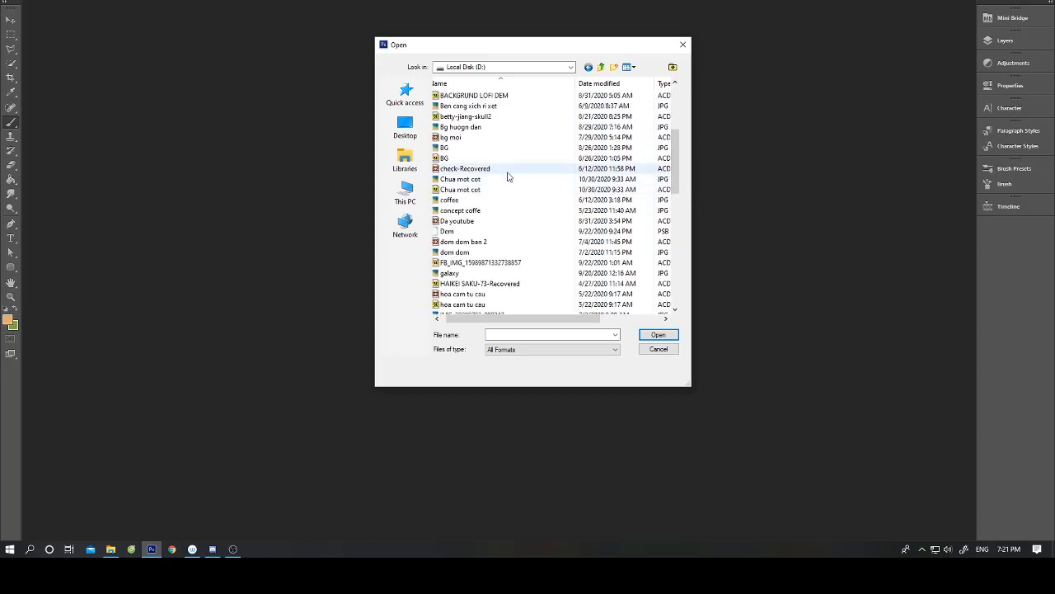
left_click(490, 157)
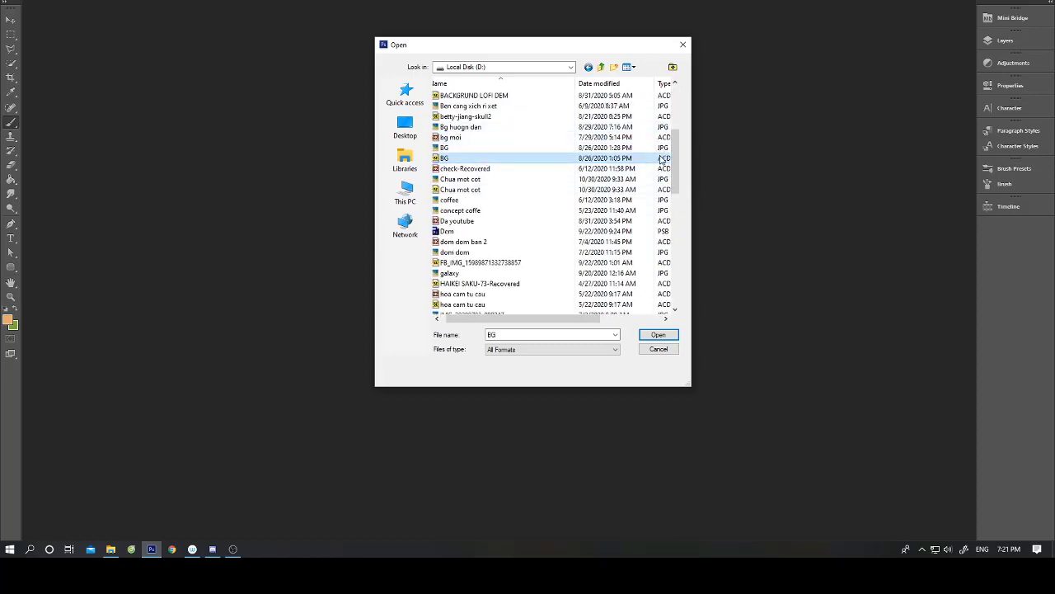
scroll(676, 190, "down", 3)
scroll(677, 206, "down", 1)
scroll(678, 221, "down", 1)
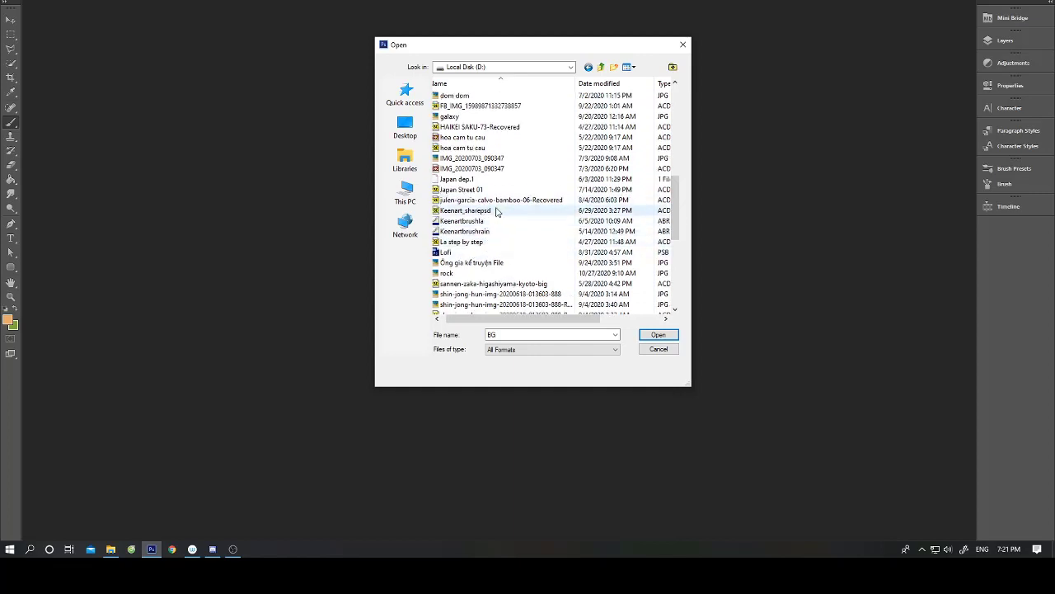
scroll(673, 256, "down", 4)
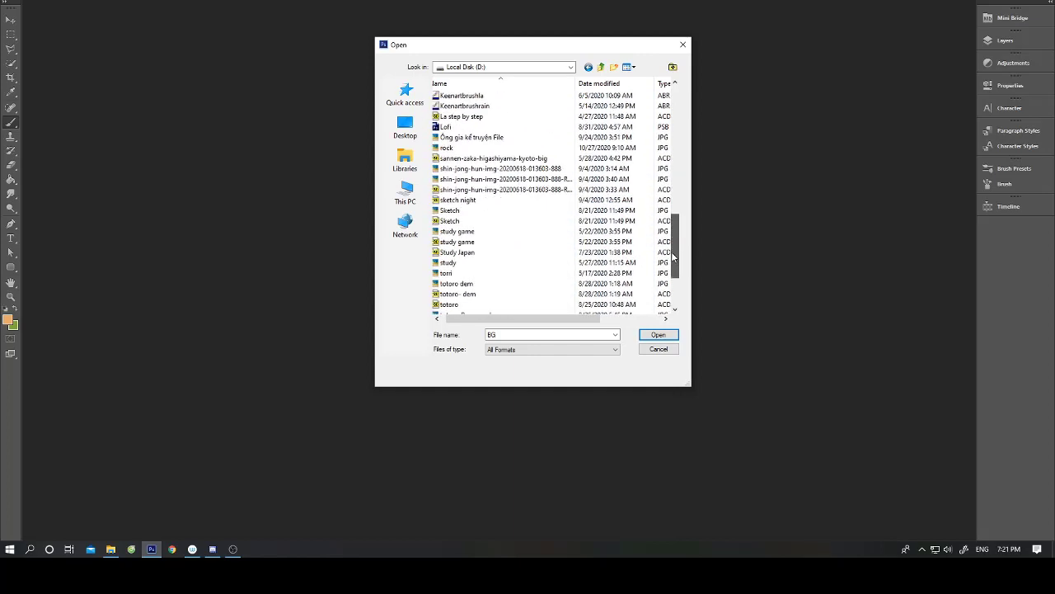
scroll(671, 251, "down", 1)
left_click(490, 211)
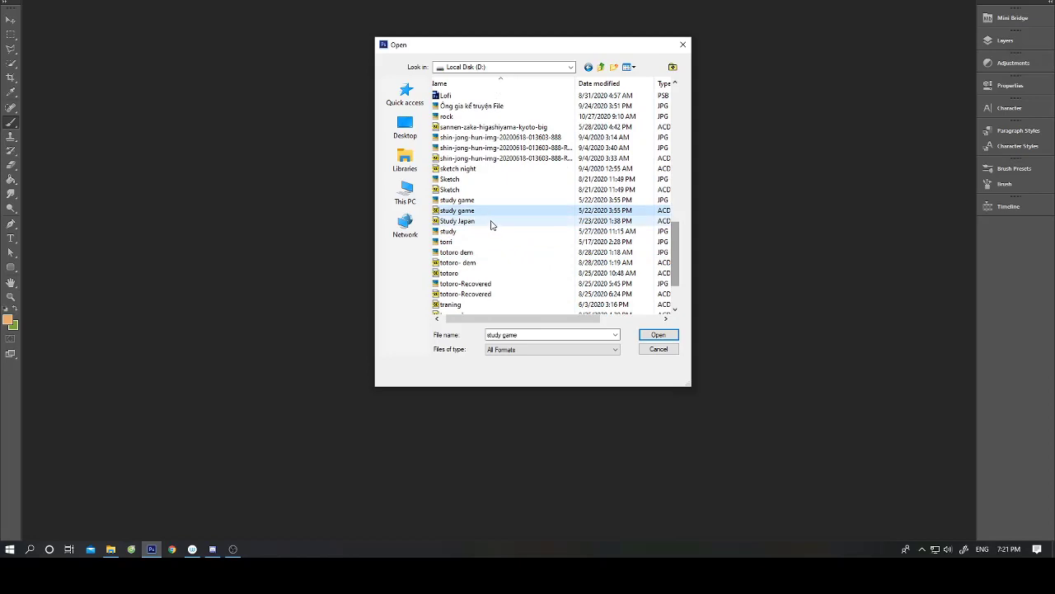
left_click(545, 264)
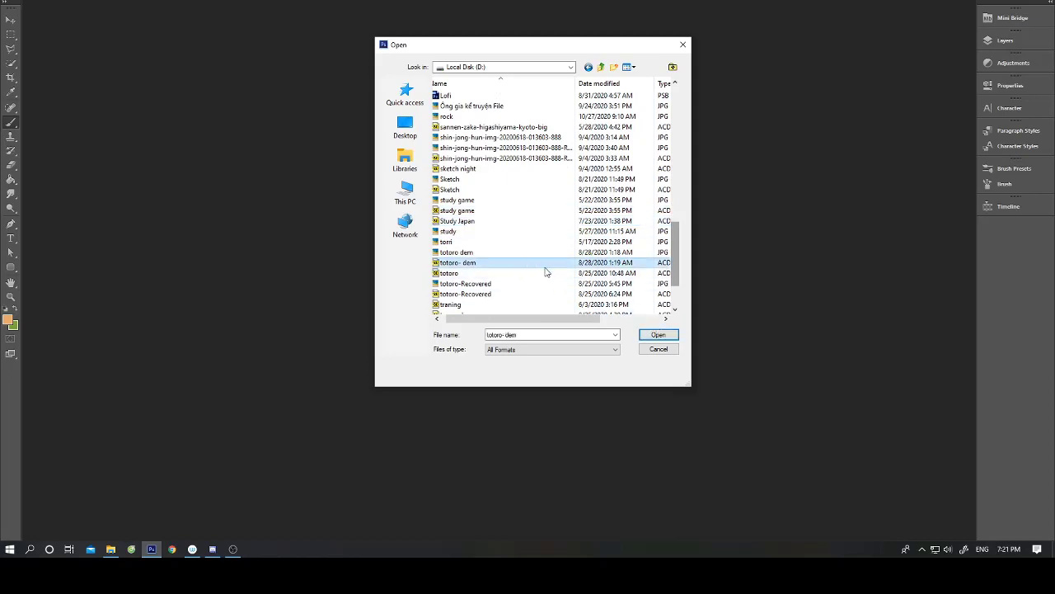
left_click(664, 334)
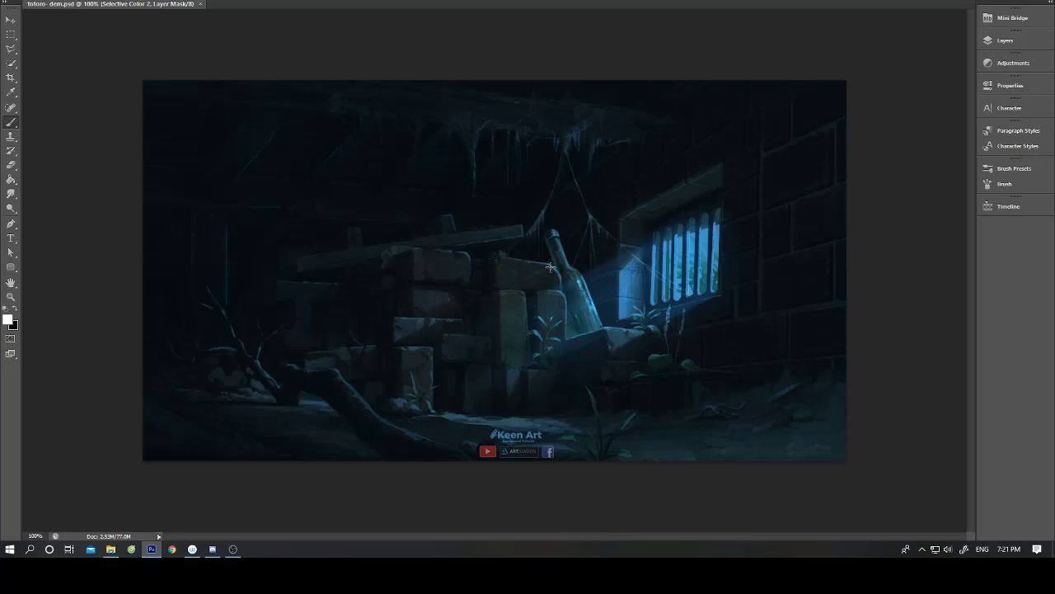
Float and enlarge the Layers list beside the painting, inspect the bg group, then close it
scroll(632, 304, "up", 2)
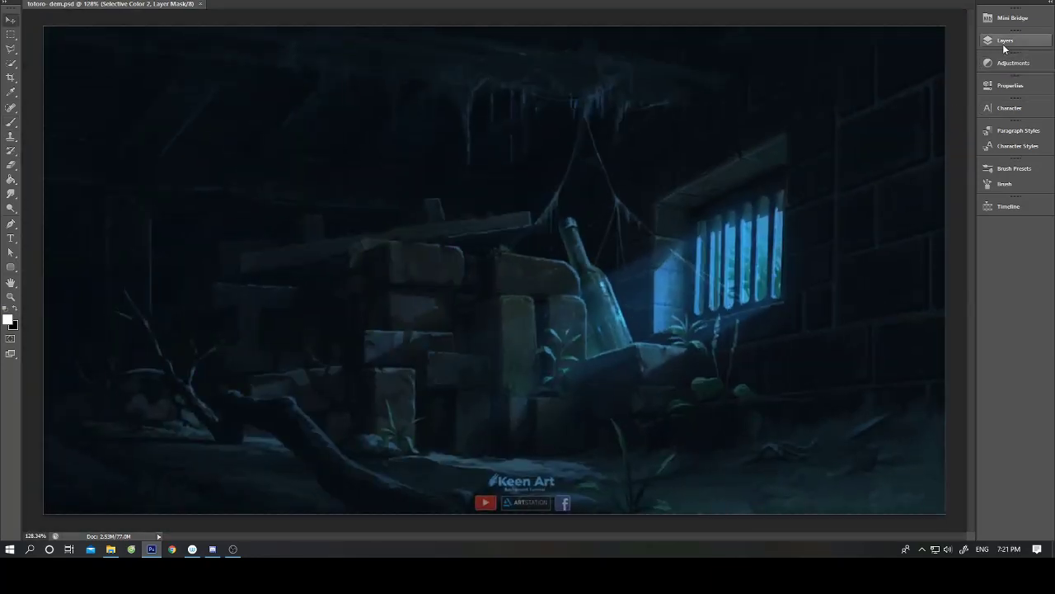
left_click_drag(1005, 40, 721, 71)
left_click(720, 72)
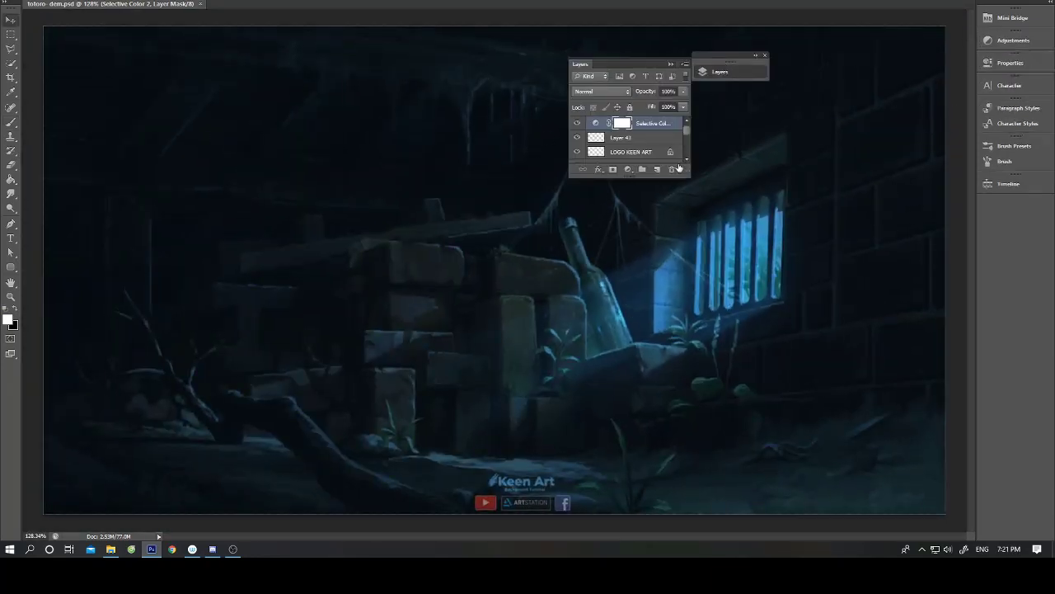
left_click_drag(685, 175, 633, 462)
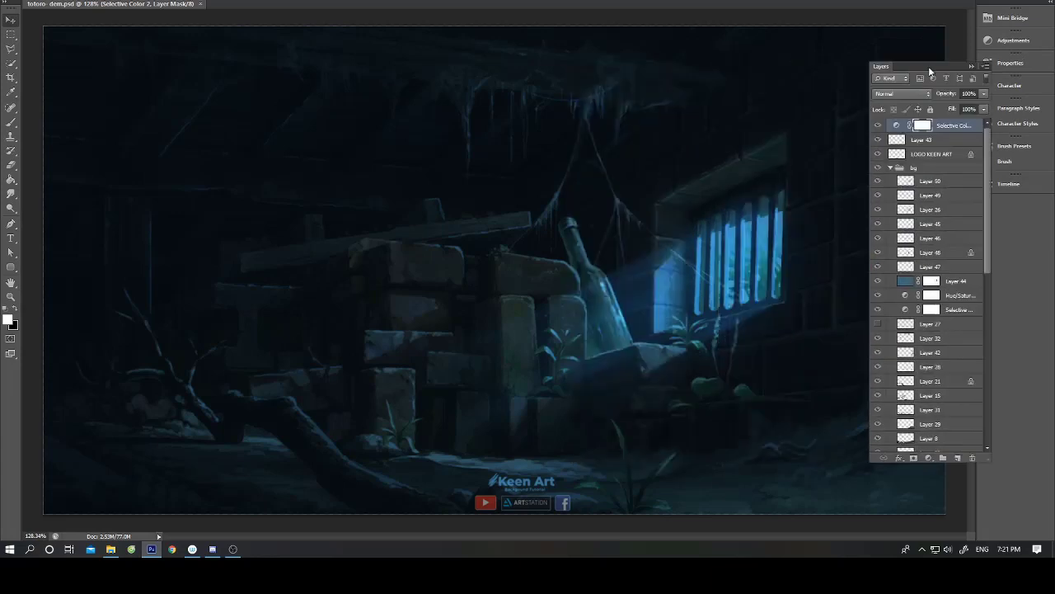
left_click_drag(637, 56, 931, 50)
scroll(542, 169, "down", 4)
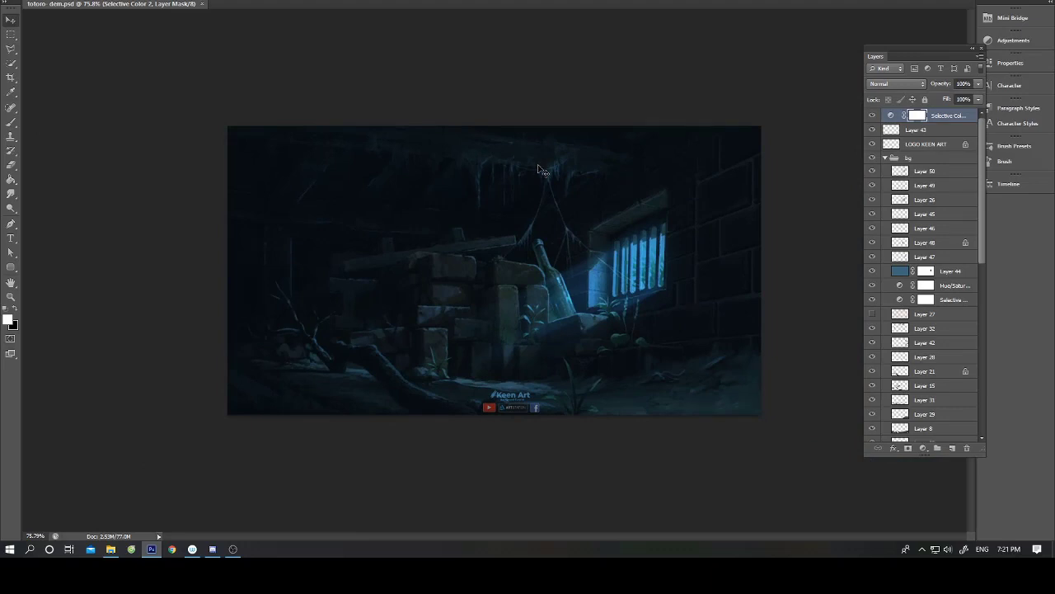
left_click(885, 158)
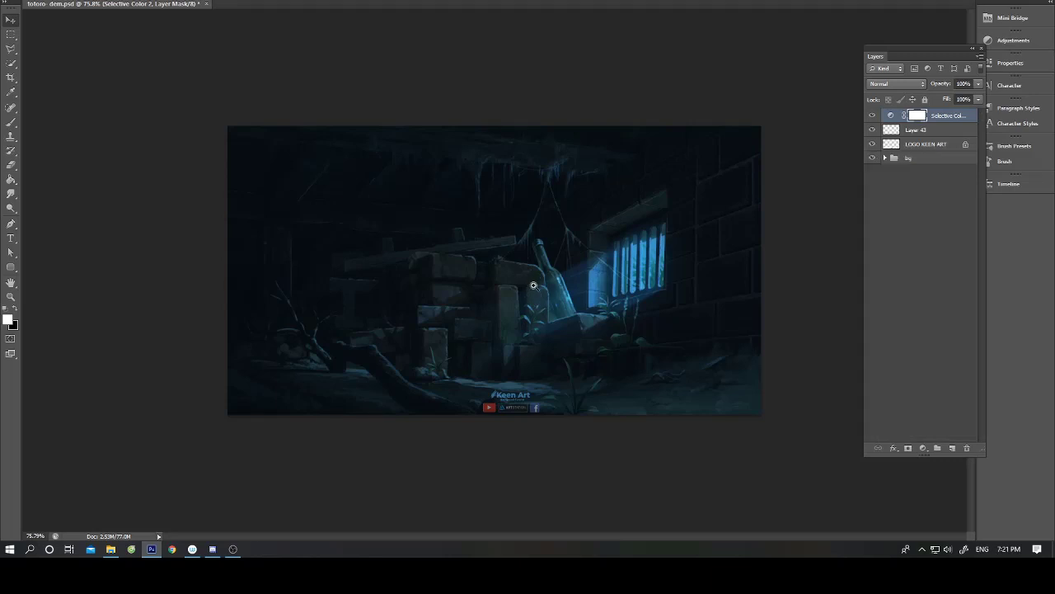
scroll(824, 163, "up", 2)
left_click(884, 157)
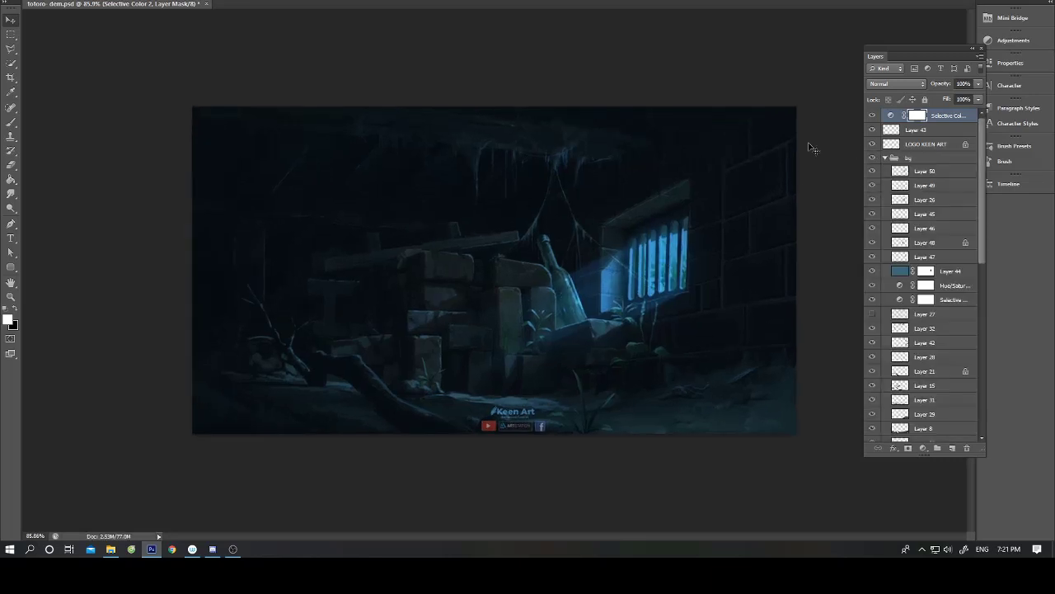
left_click(981, 48)
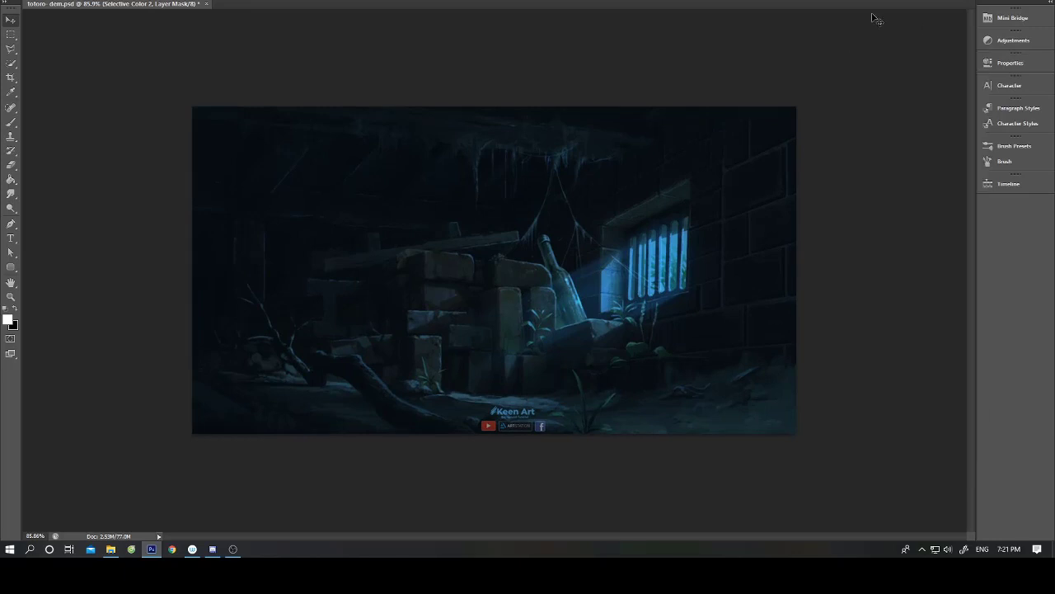
Close totoro- dem.psd without saving and bring up File Explorer on the Desktop
left_click(207, 4)
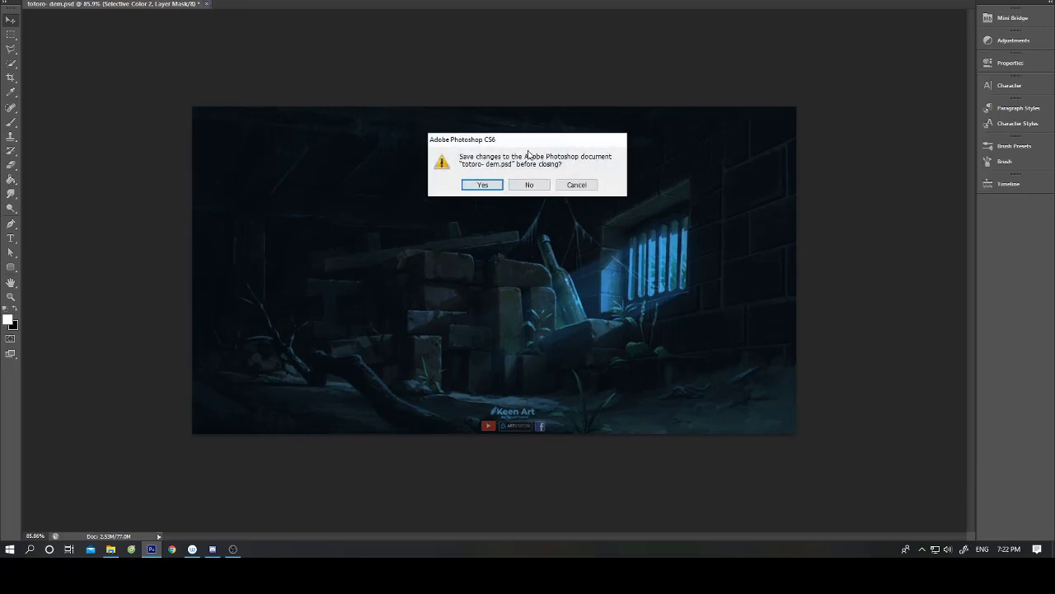
left_click(529, 184)
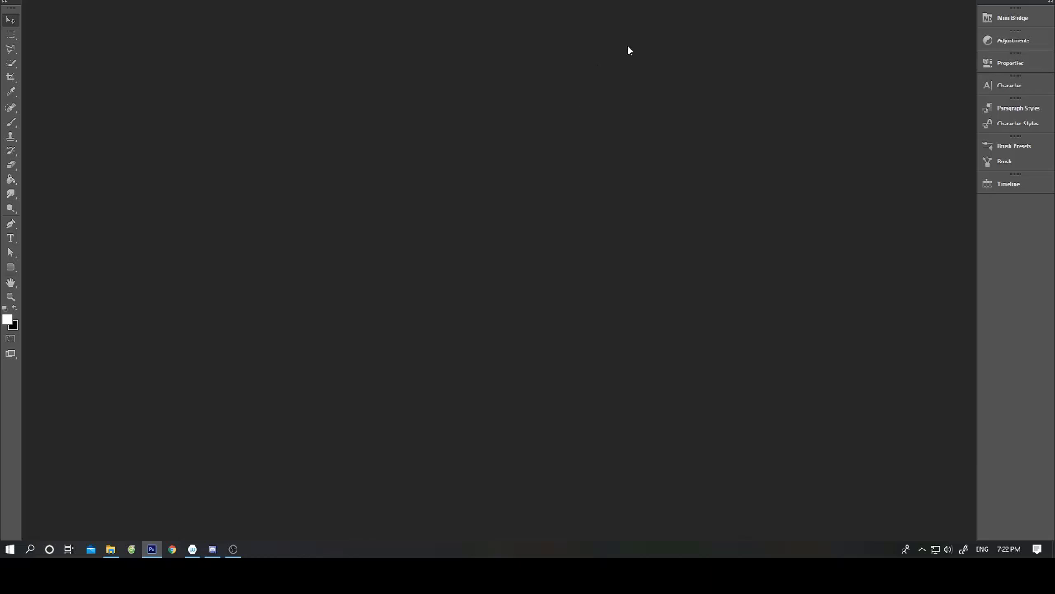
key("super+e")
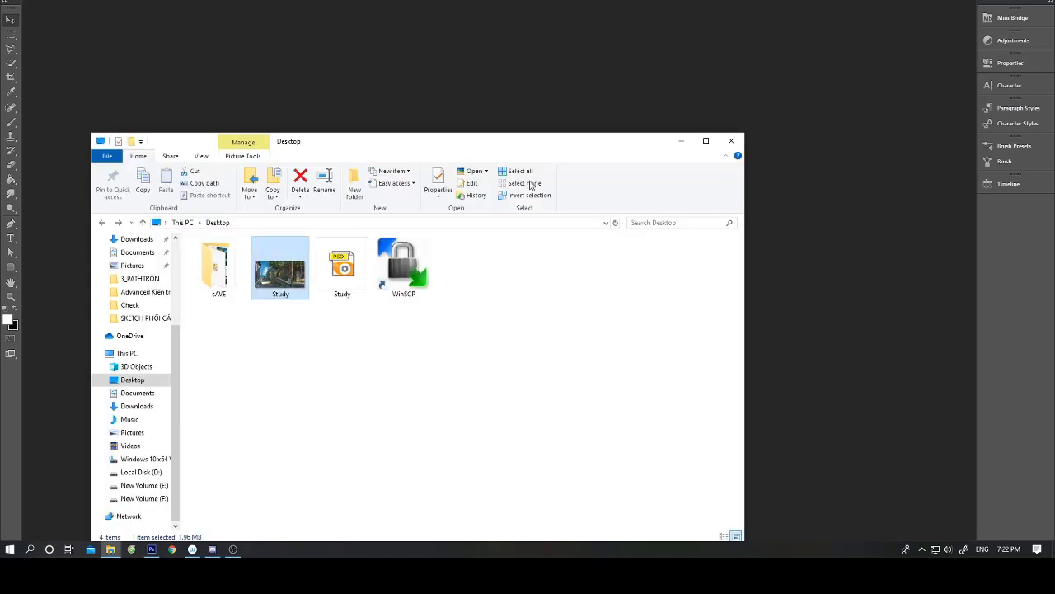
Drag the Desktop's Study.jpg into Photoshop, closing and reopening it once
left_click(284, 276)
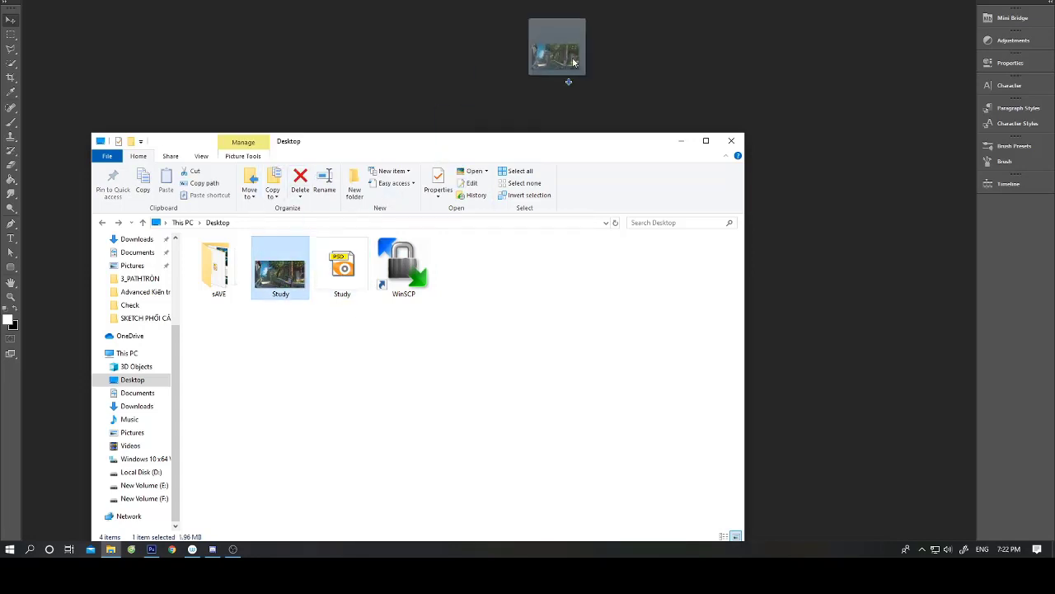
left_click_drag(279, 276, 569, 79)
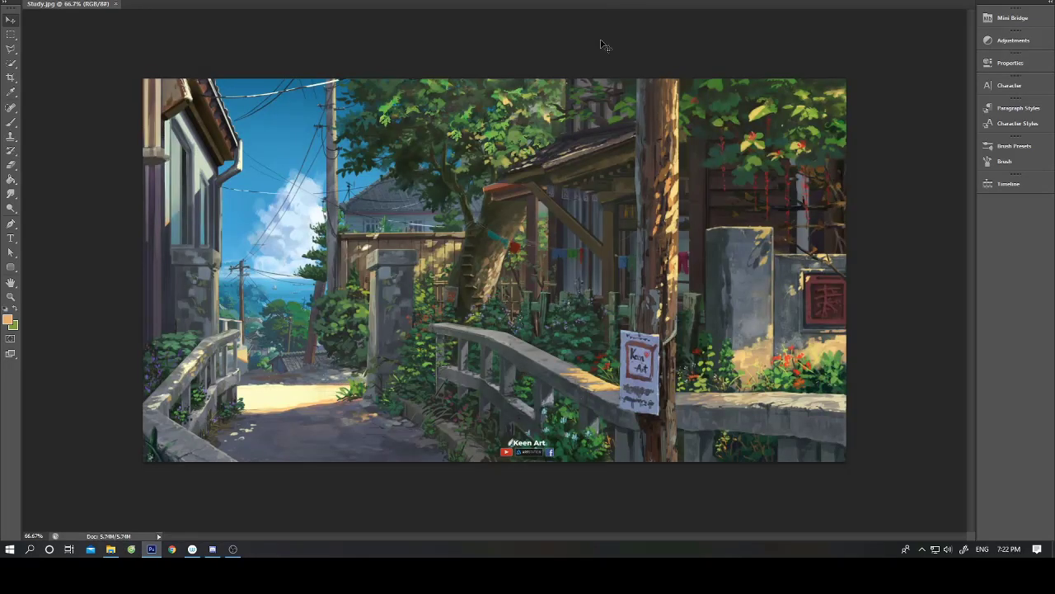
key("alt+Tab")
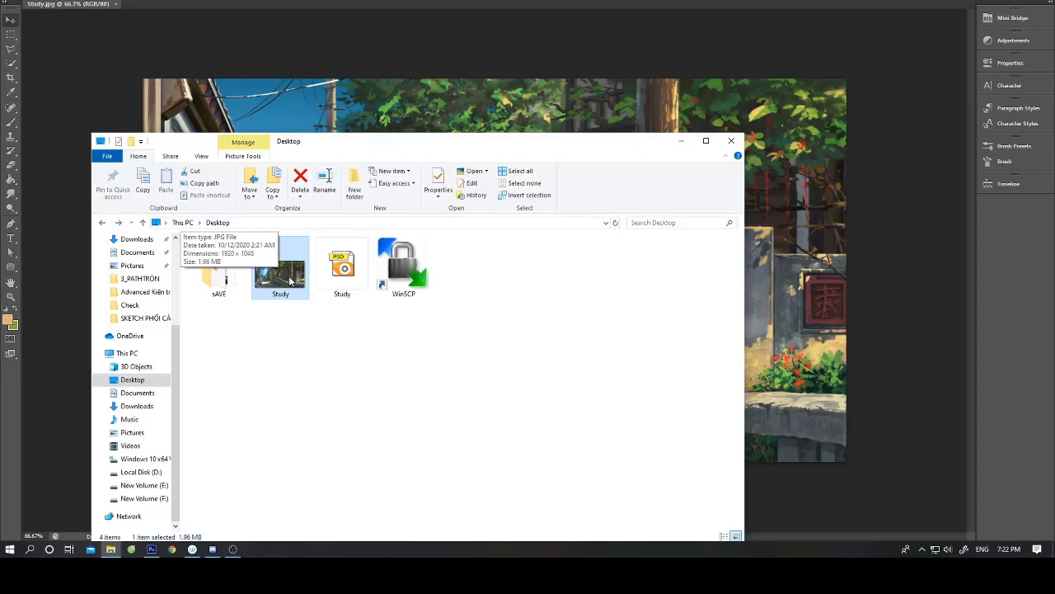
left_click_drag(289, 281, 495, 107)
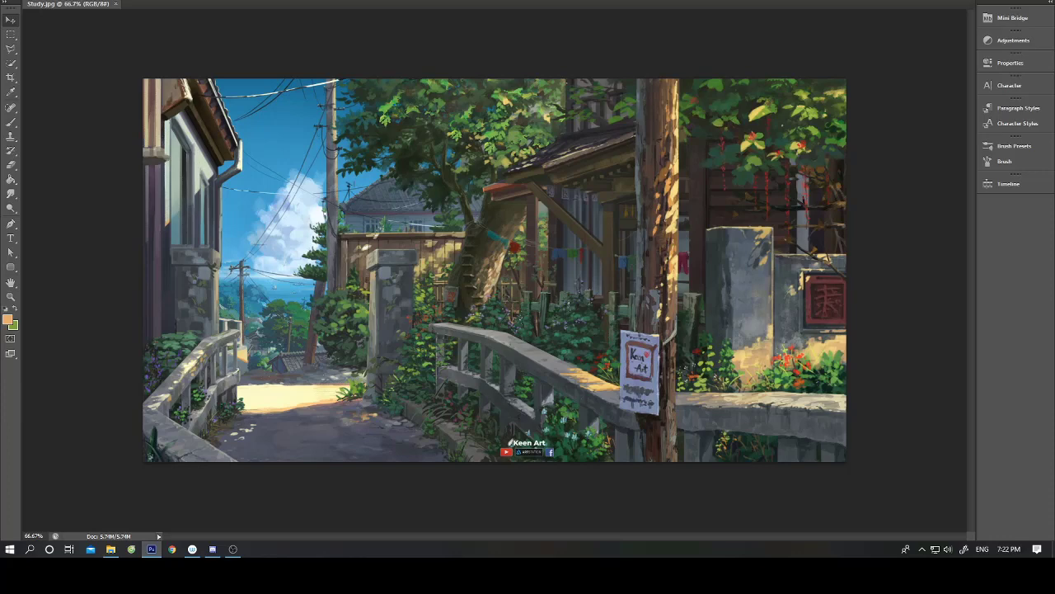
left_click(116, 4)
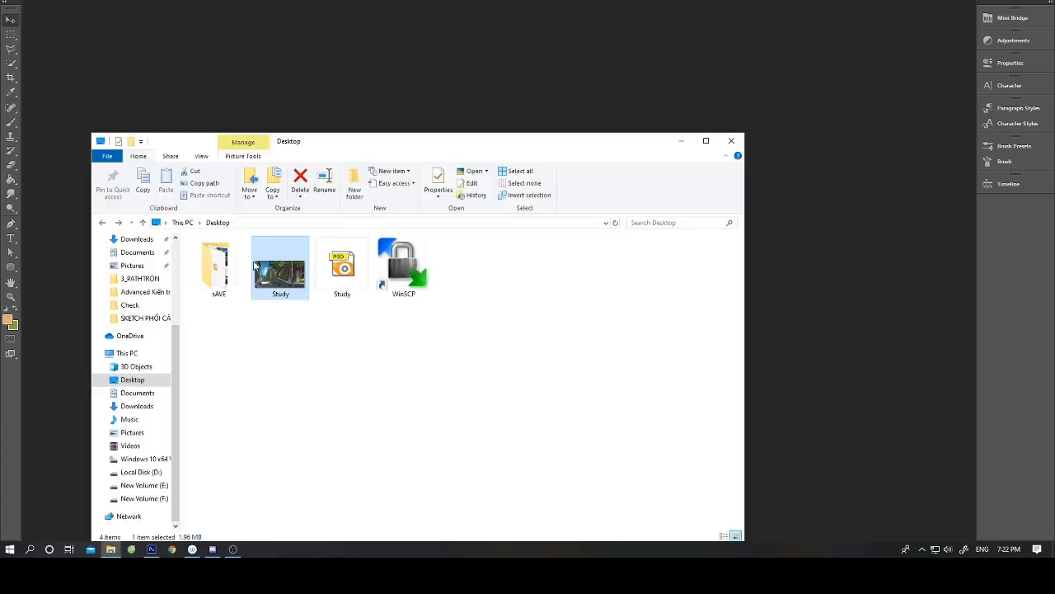
left_click_drag(279, 271, 691, 52)
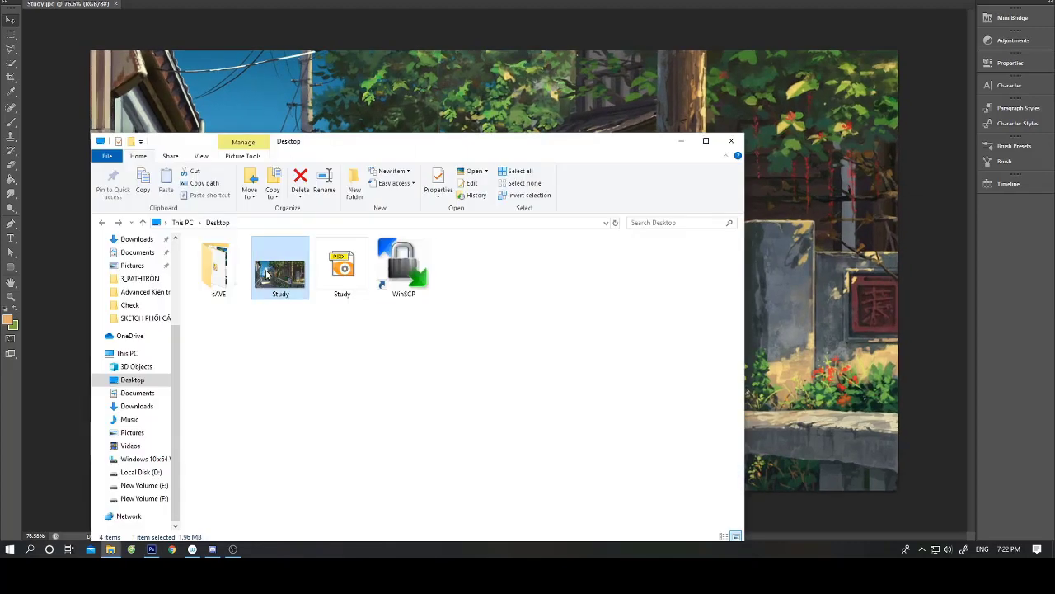
Place the Study image into Study.jpg, scale it toward the lower left, and zoom to 66.7%
mouse_move(266, 274)
left_mouse_down()
mouse_move(806, 161)
mouse_move(837, 140)
left_mouse_up()
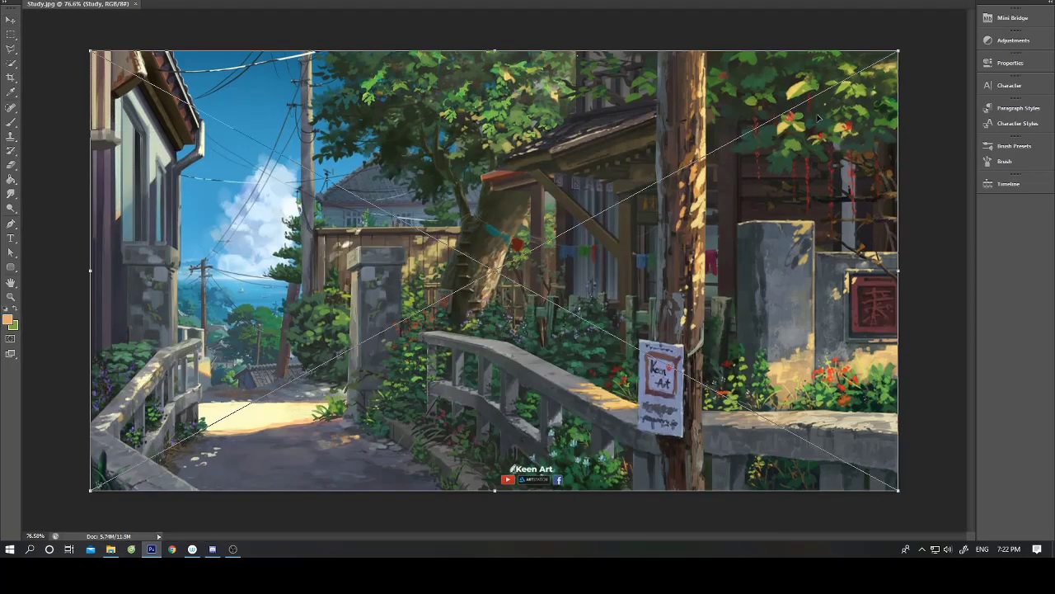
key("Return")
scroll(820, 120, "down", 3)
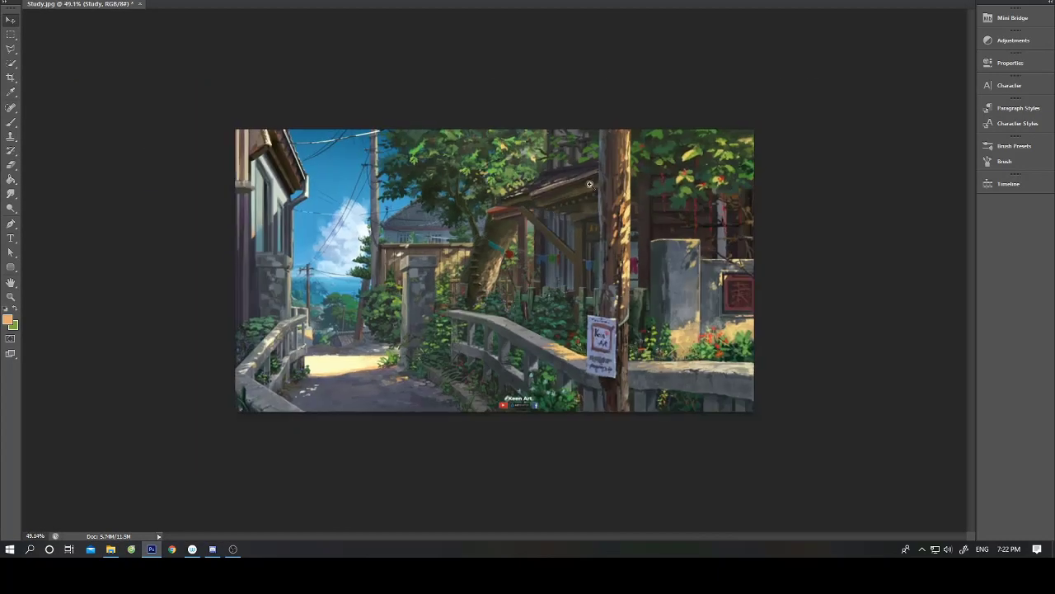
left_click_drag(640, 196, 425, 250)
key("Return")
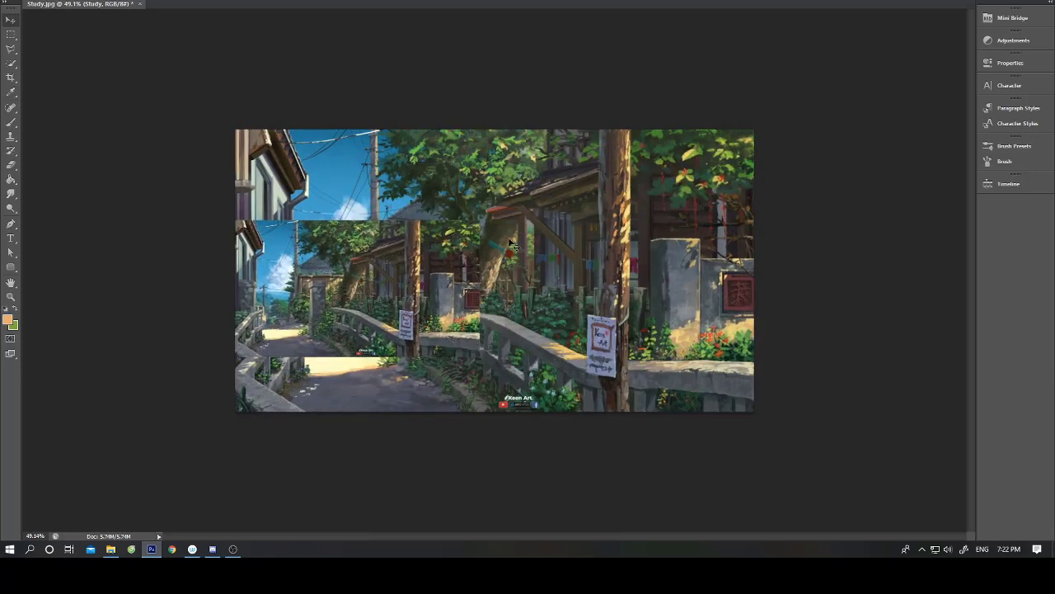
scroll(532, 223, "up", 4)
key("ctrl+minus")
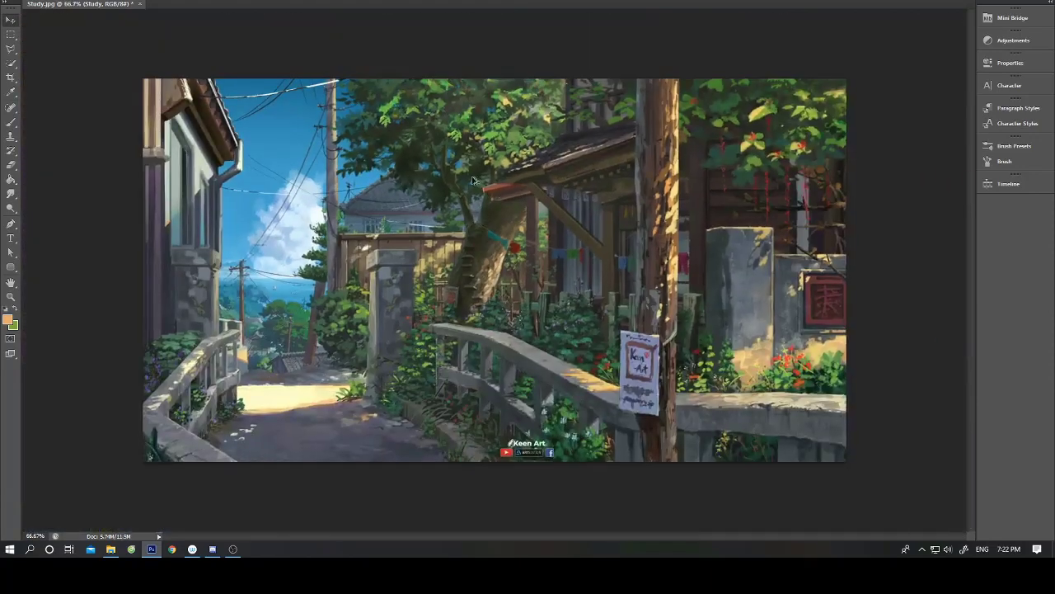
left_click(110, 549)
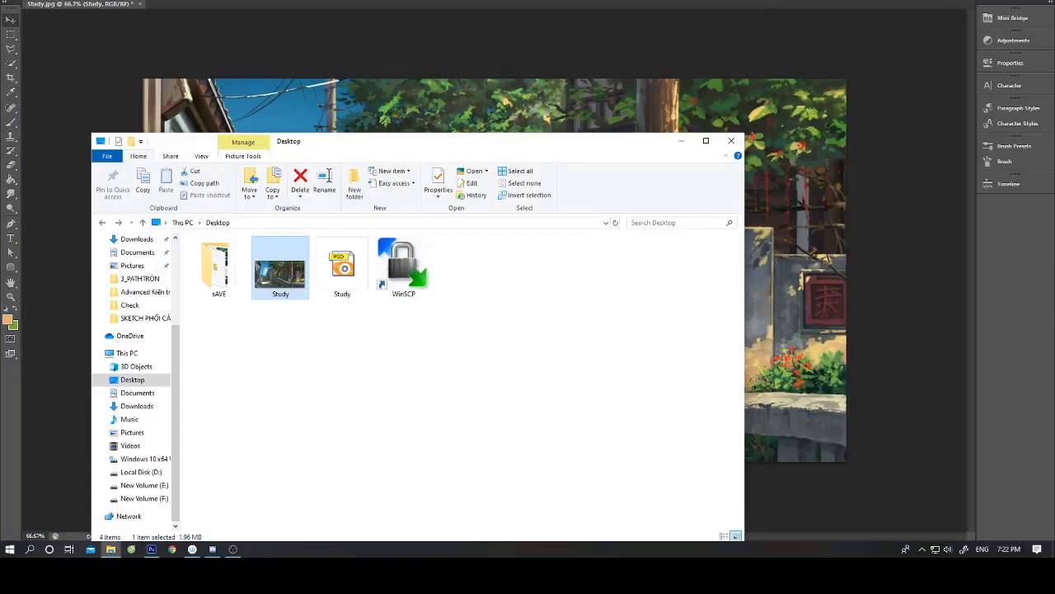
Duplicate the Study image on the Desktop as FDHGFH.jpg and view it in Photoshop
key("alt+Tab")
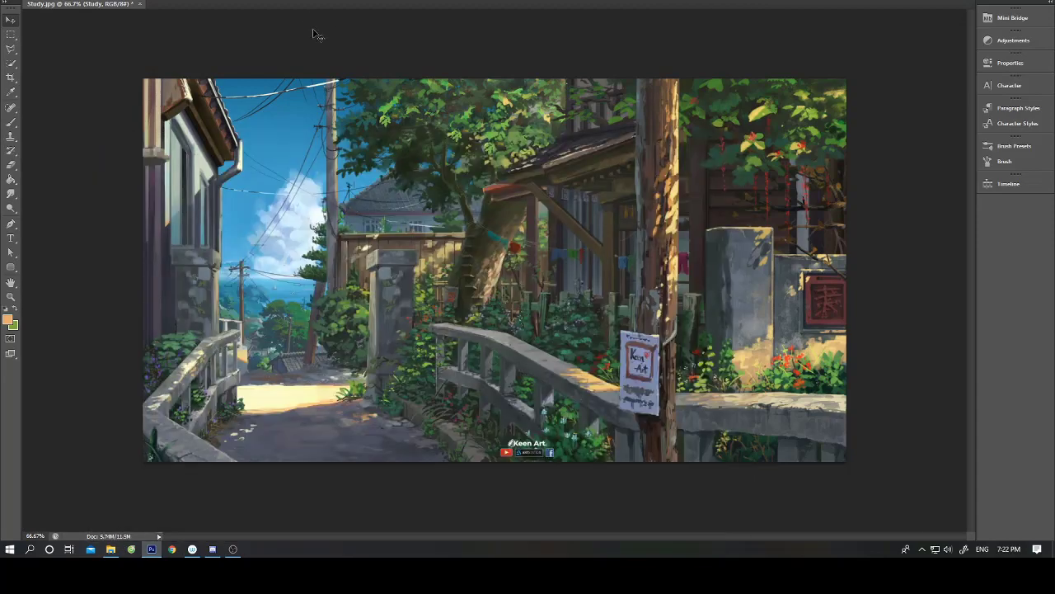
key("alt+Tab")
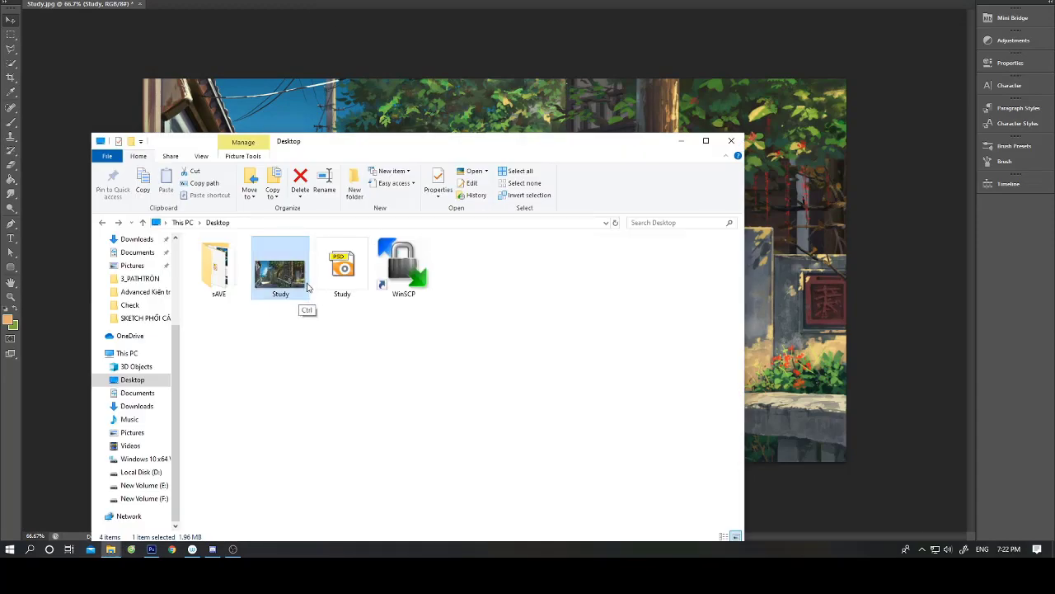
key("ctrl+c")
key("ctrl+v")
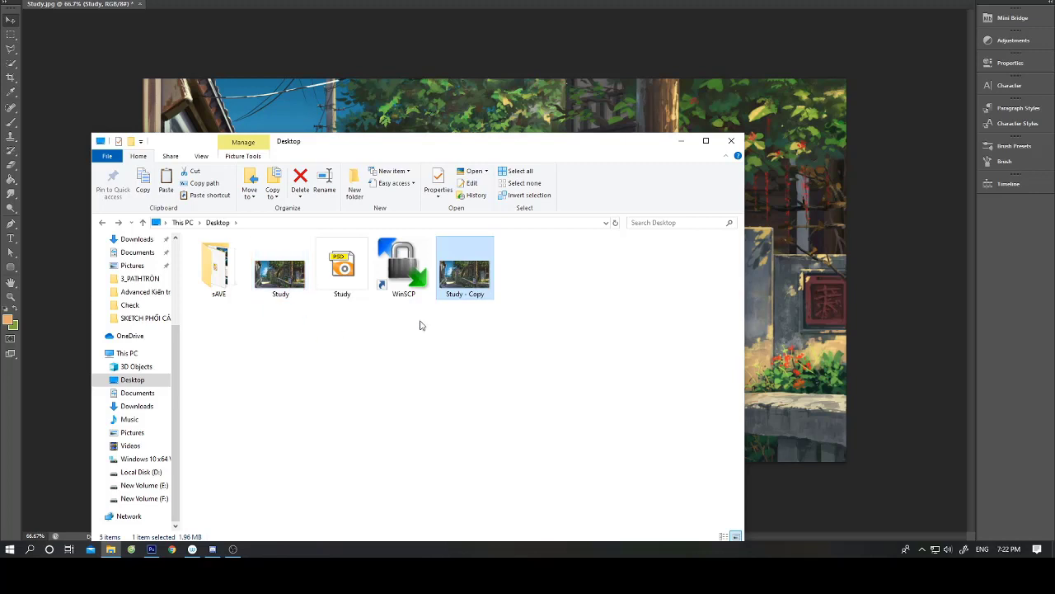
key("F2")
type("FDHGFH")
key("Return")
key("Return")
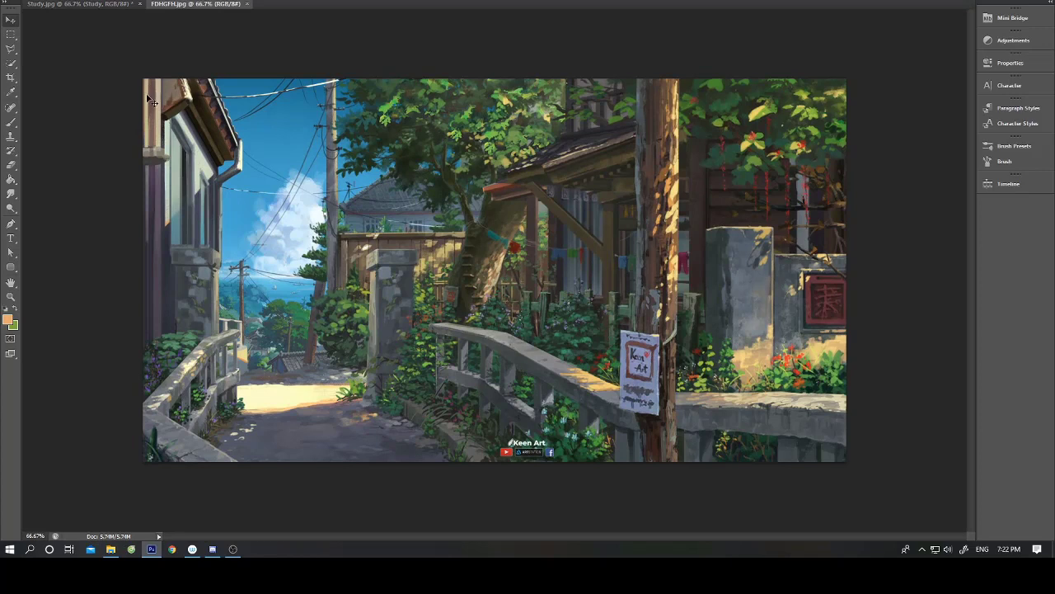
left_click(121, 4)
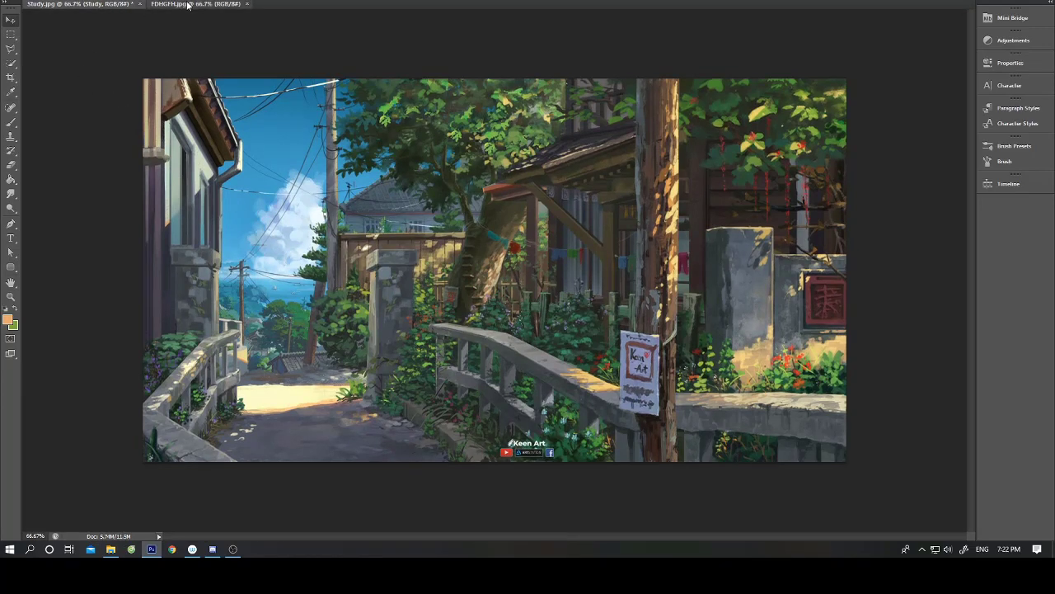
left_click(195, 7)
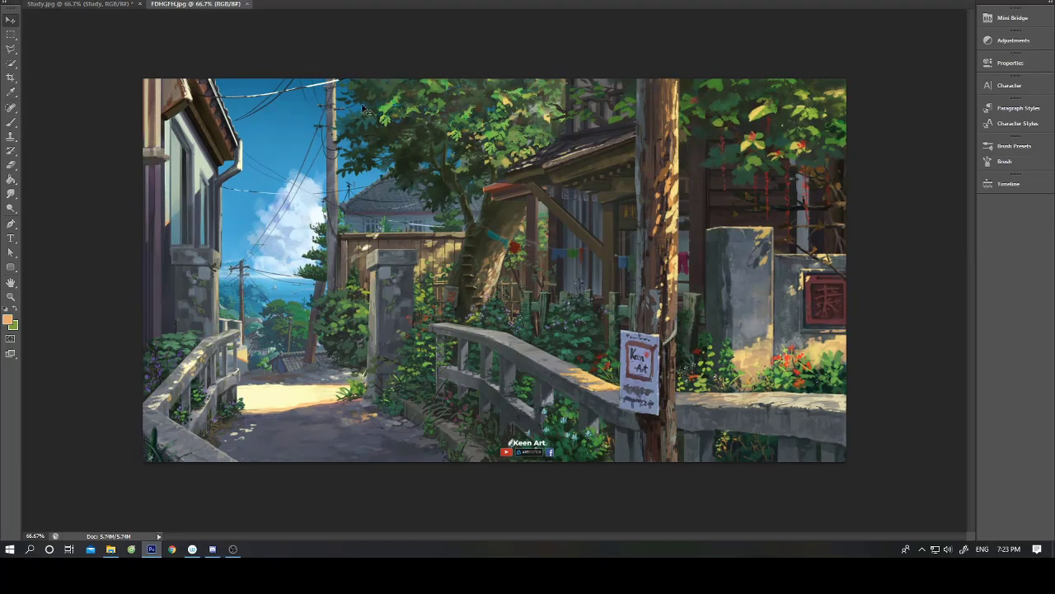
Copy FDHGFH as GFHFG.jpg on the Desktop and open it in Photoshop
key("alt+Tab")
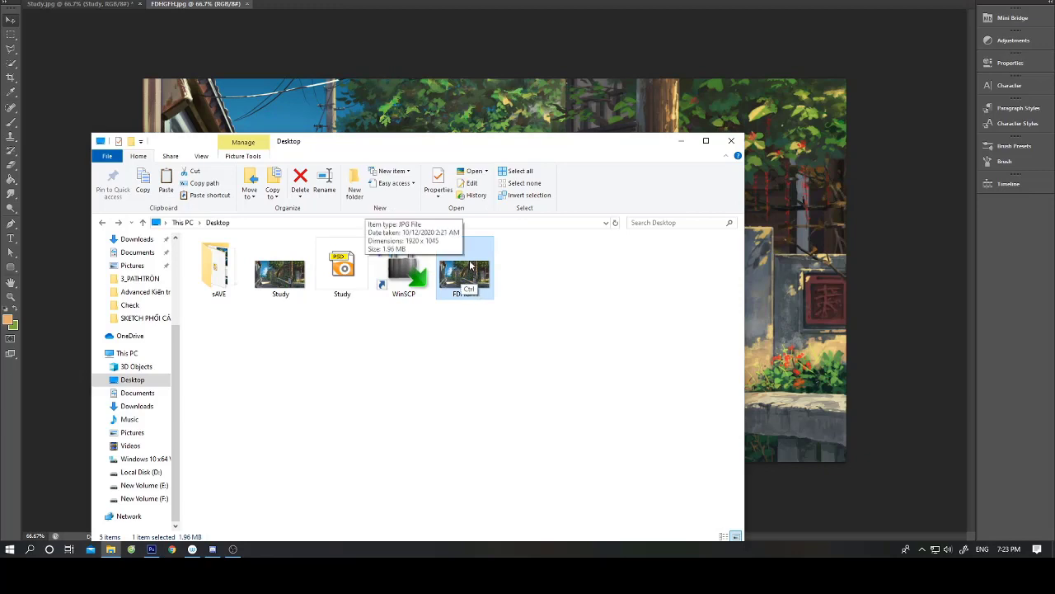
key("ctrl+c")
key("ctrl+v")
key("F2")
type("GFHFG")
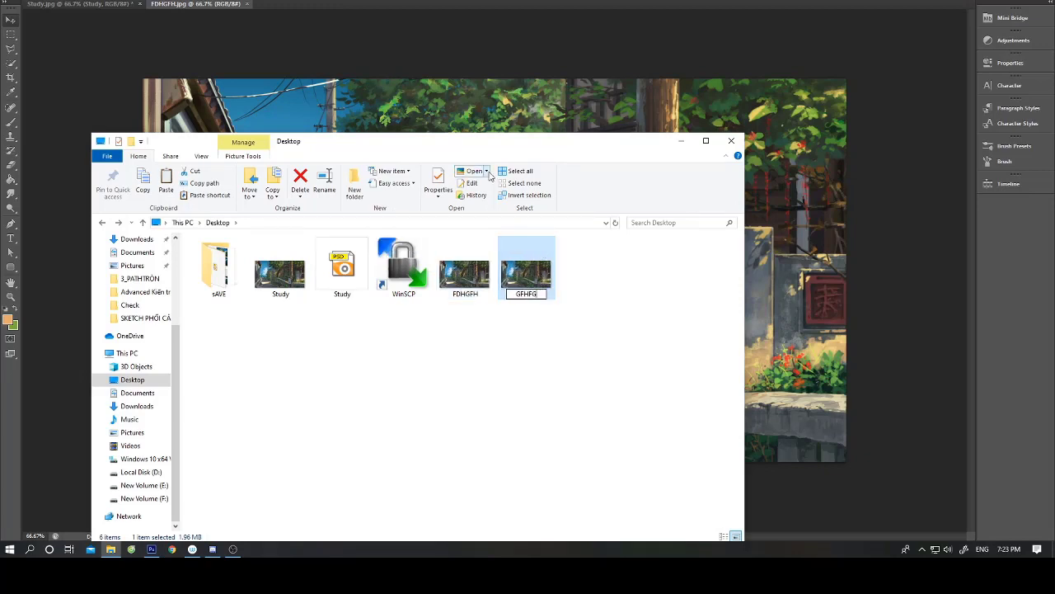
key("Return")
double_click(520, 279)
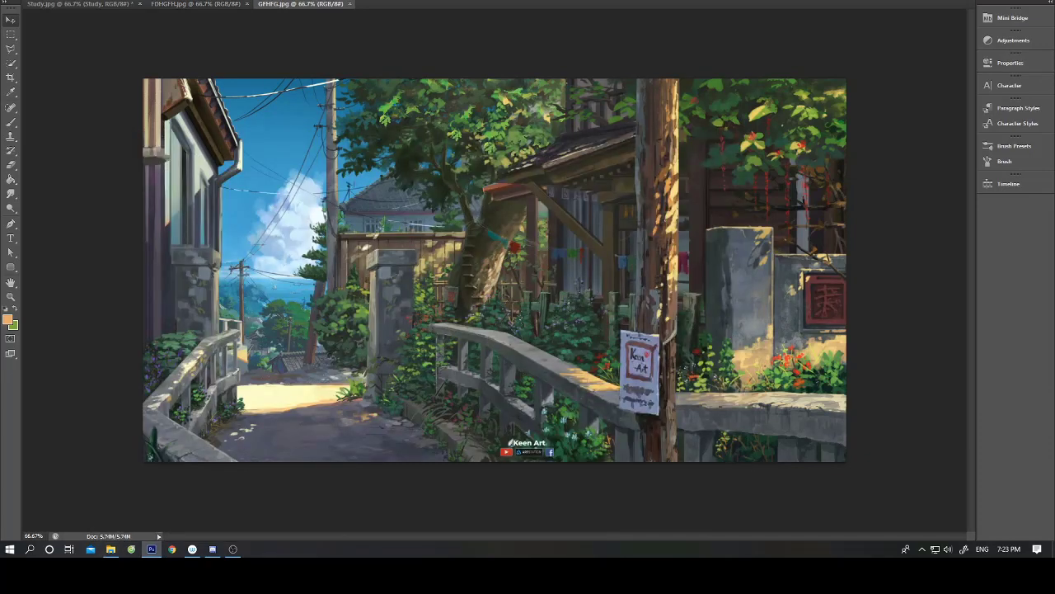
Compare the Study, FDHGFH and GFHFG documents by switching between their tabs
left_click(195, 4)
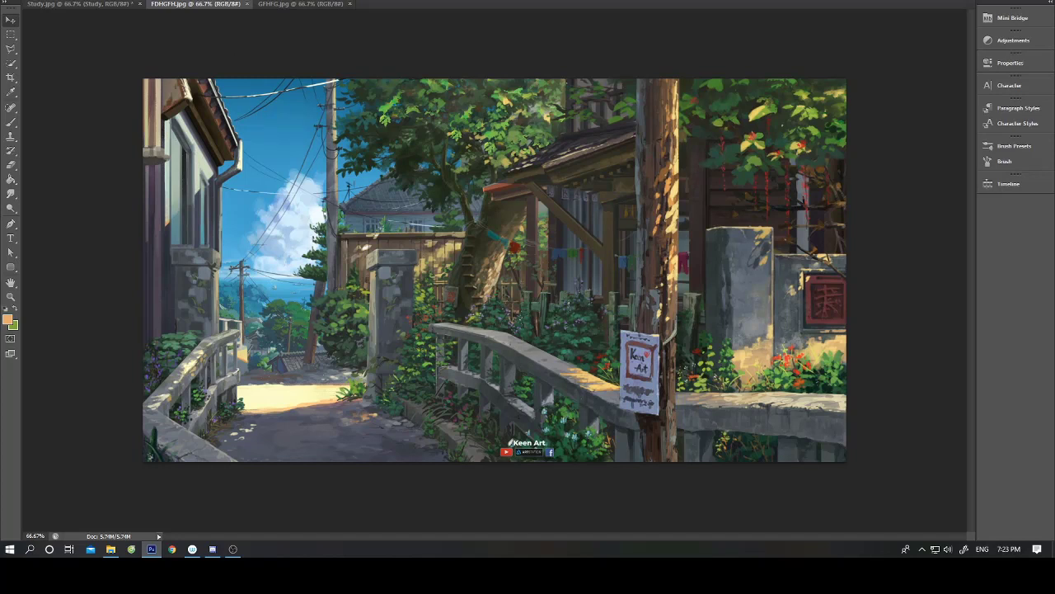
left_click(117, 5)
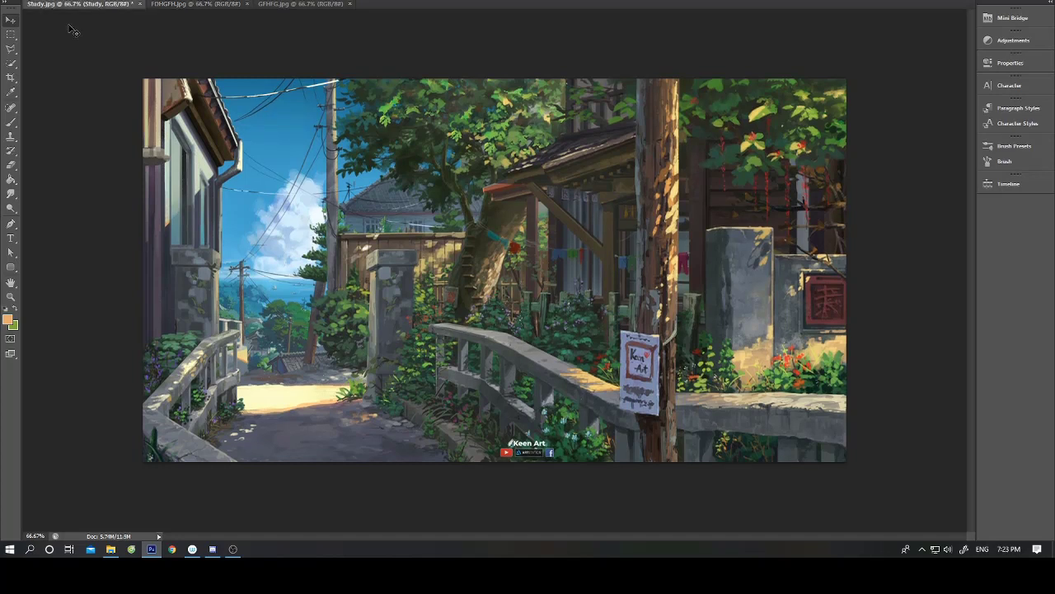
left_click(190, 5)
left_click(330, 4)
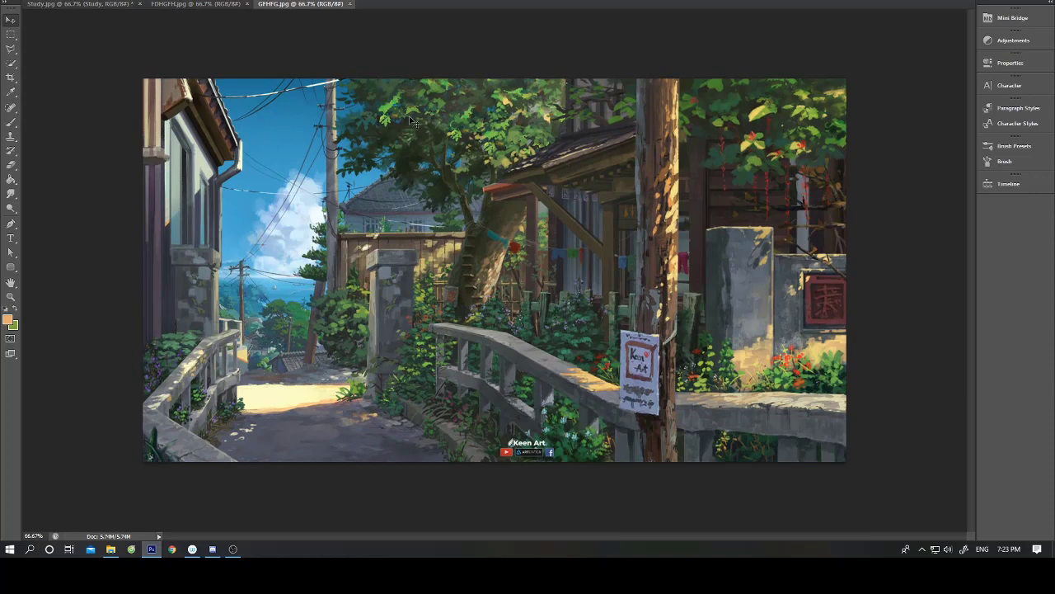
key("alt+Tab")
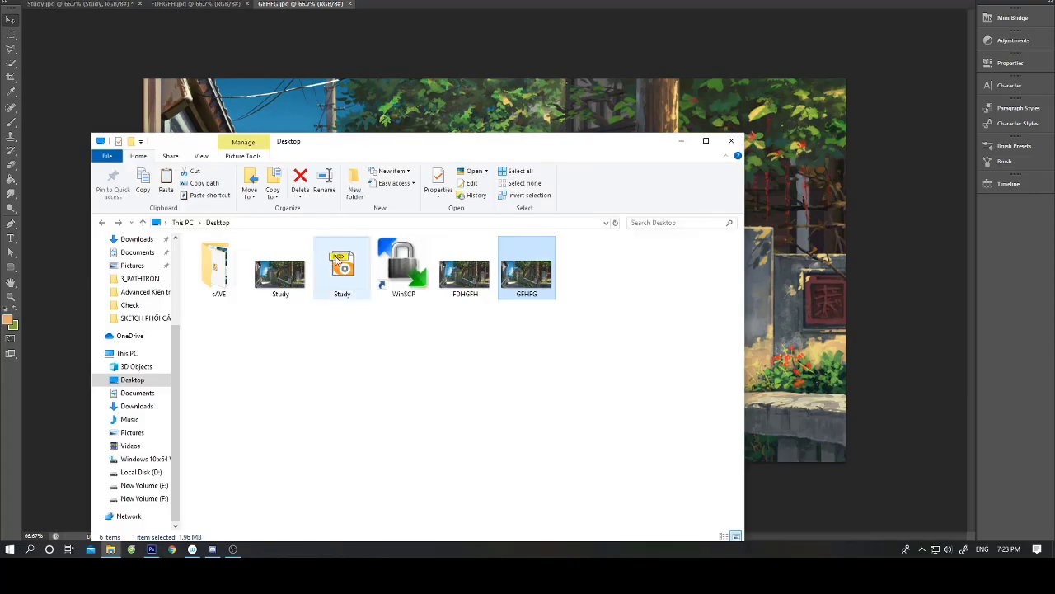
Drag Study.psd from the Desktop into Photoshop as a fourth document
left_click(344, 262)
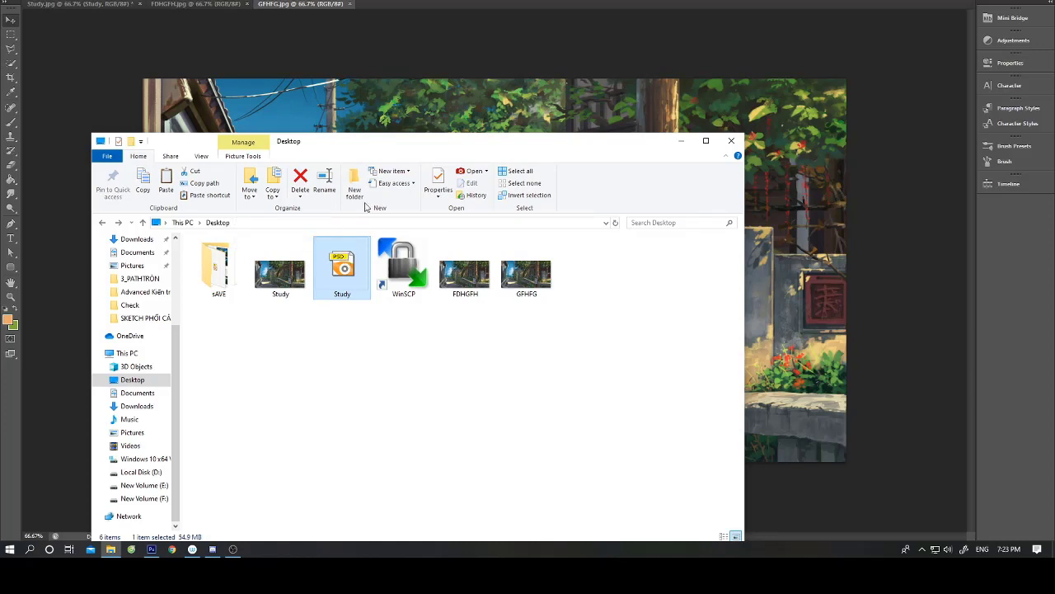
left_click_drag(343, 272, 511, 136)
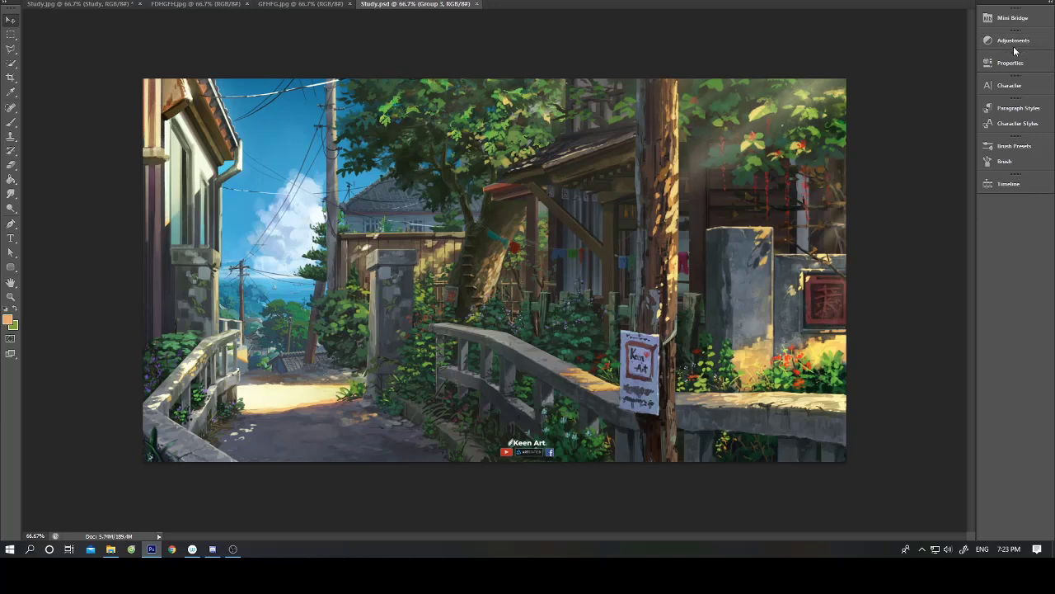
Show the Layers panel, expand Group 3 and collapse Group 2
key("alt+w")
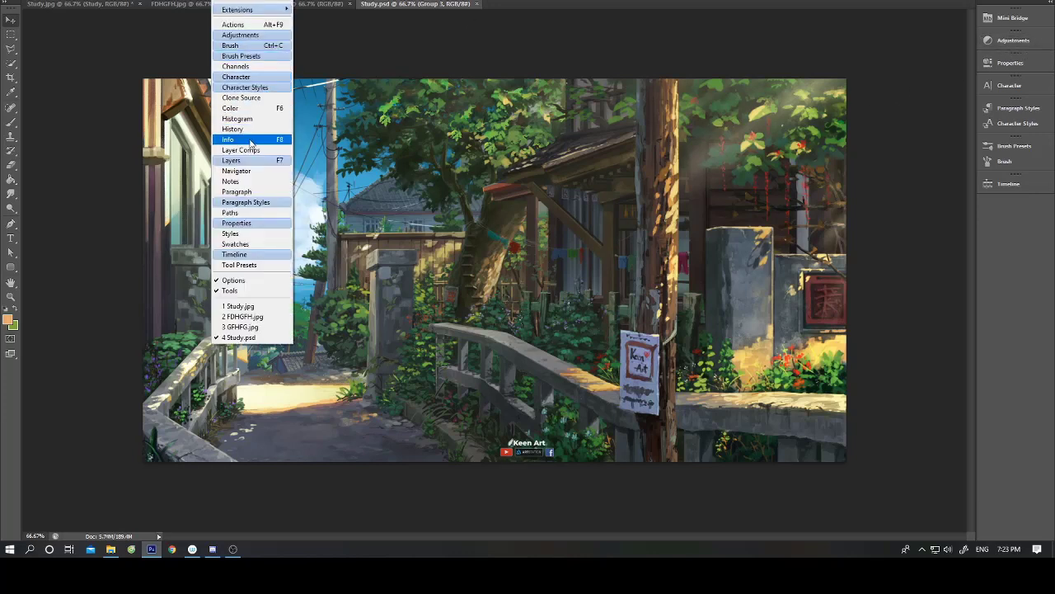
left_click(252, 160)
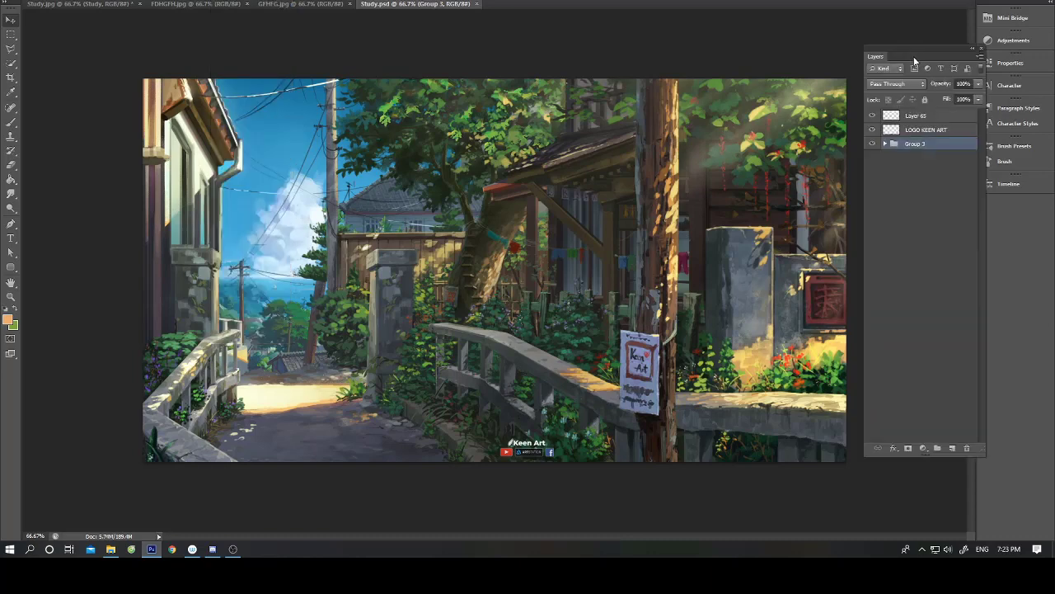
left_click_drag(917, 62, 877, 62)
left_click(846, 146)
mouse_move(946, 185)
left_mouse_down()
mouse_move(946, 334)
mouse_move(947, 190)
left_mouse_up()
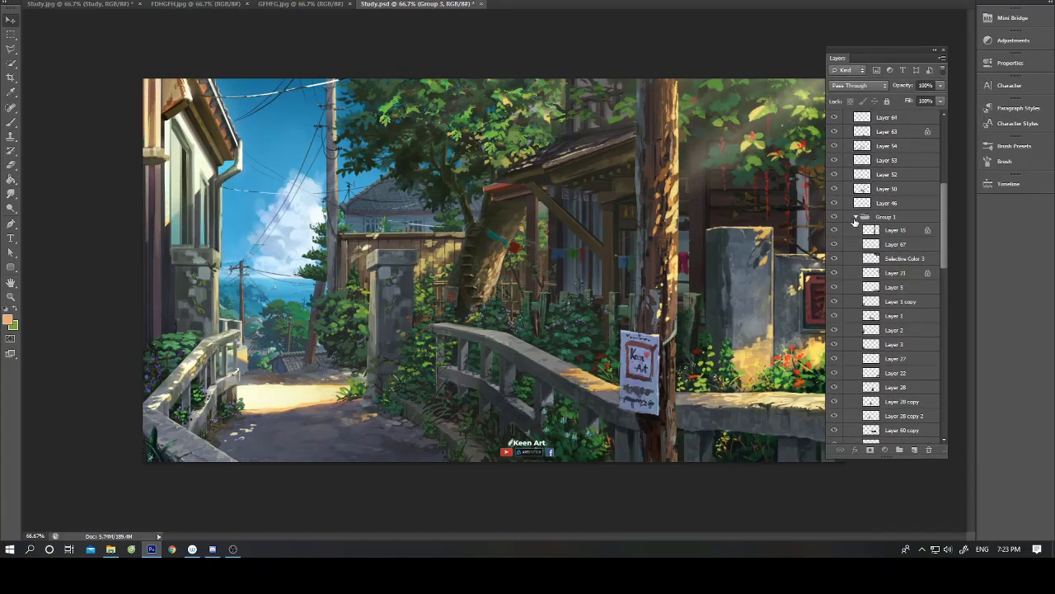
left_click(856, 218)
left_click_drag(944, 252, 947, 192)
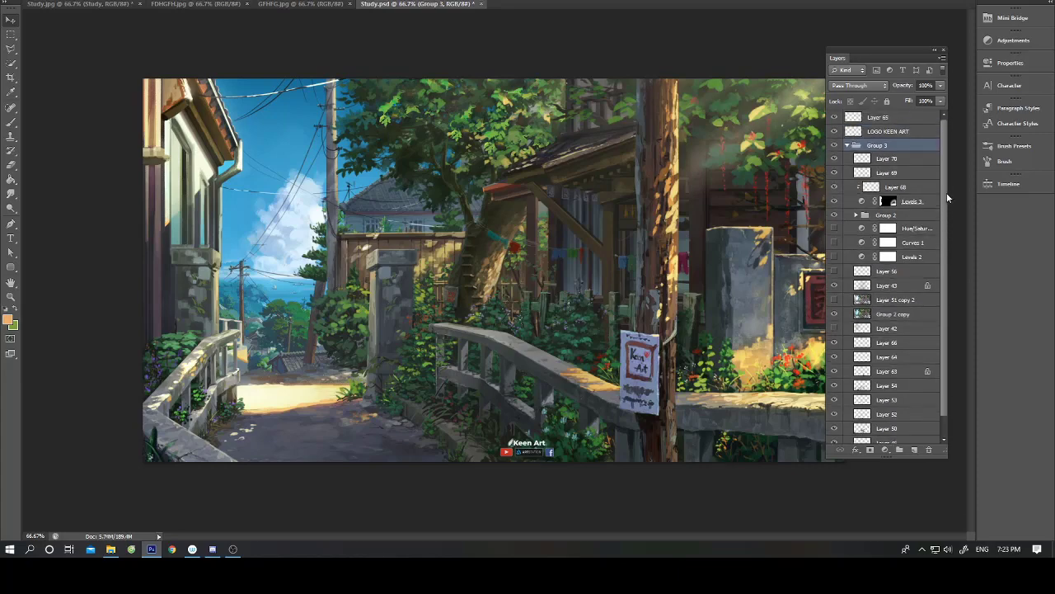
Toggle Group 3's visibility, then float Study.psd in its own window at 25% zoom
left_click(835, 146)
left_click_drag(445, 7, 188, 97)
key("ctrl+minus")
key("ctrl+minus")
key("ctrl+minus")
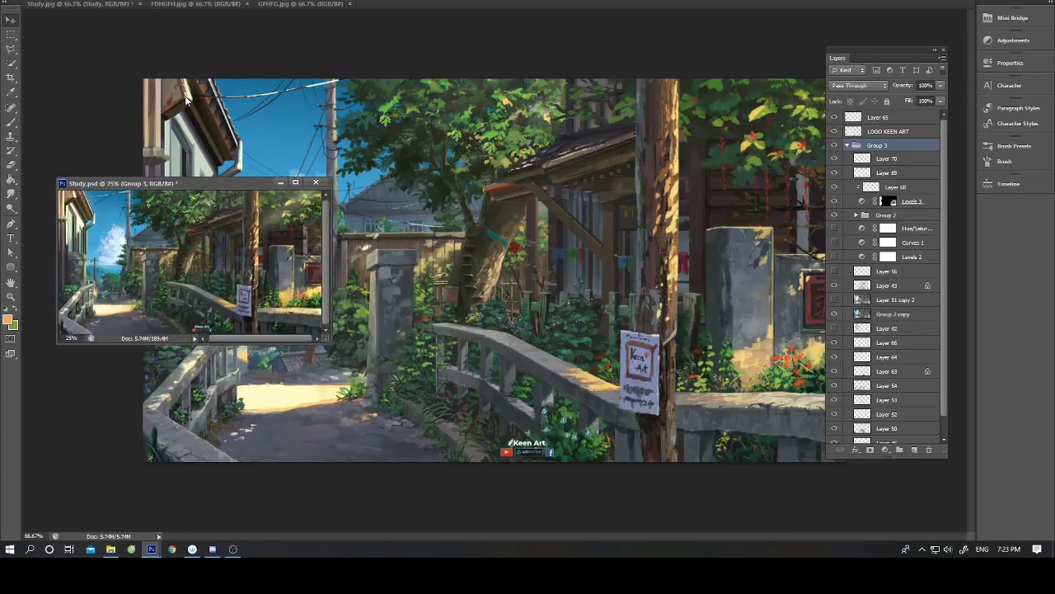
Close Study.psd, the Layers panel, and GFHFG.jpg, FDHGFH.jpg and Study.jpg without saving
left_click(316, 182)
left_click(529, 184)
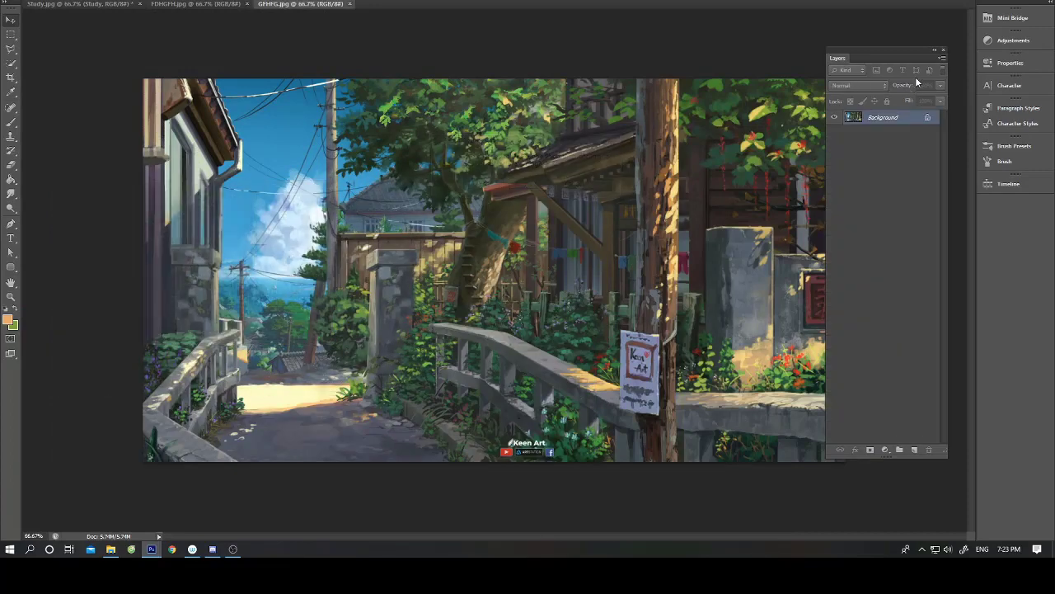
left_click(944, 50)
left_click(350, 3)
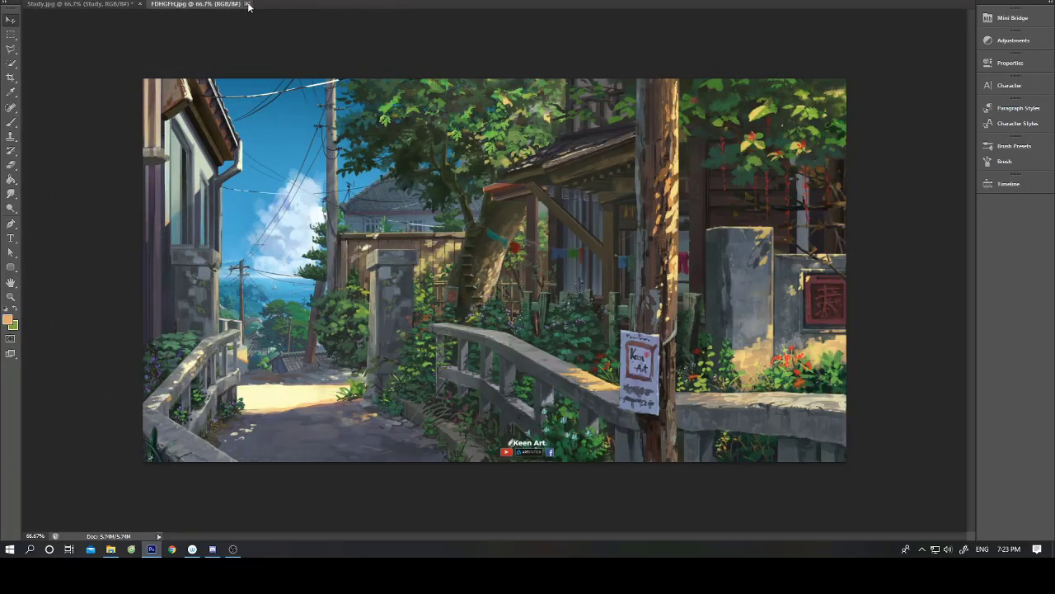
left_click(246, 4)
left_click(140, 3)
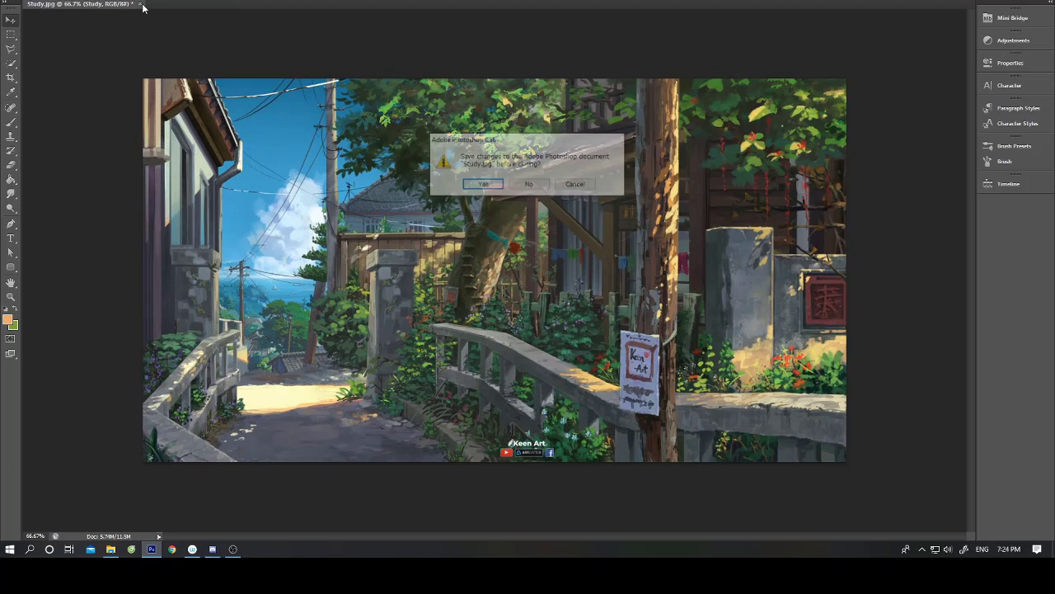
left_click(529, 184)
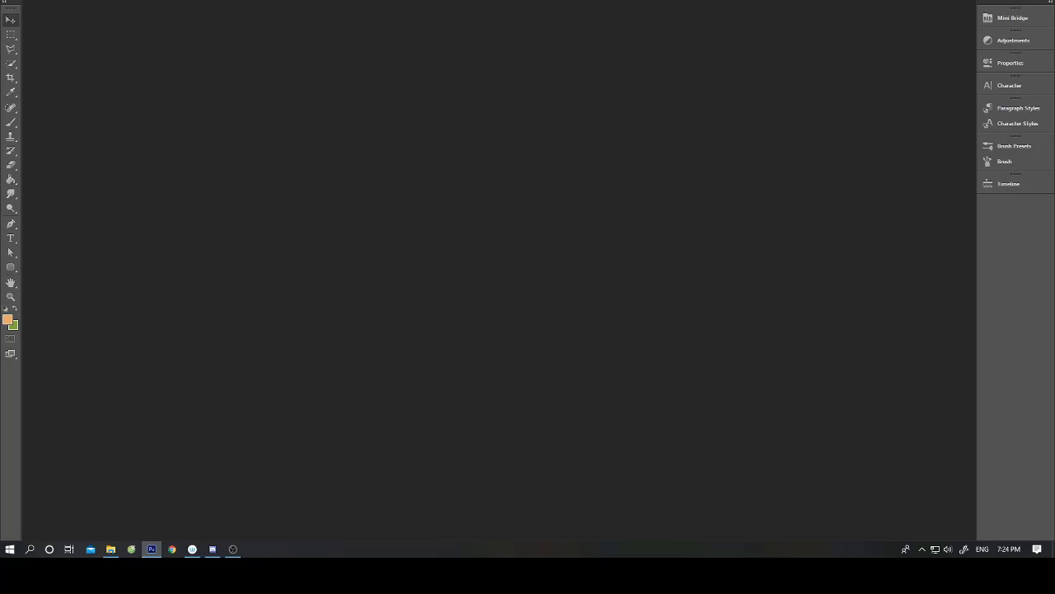
Load the Painting workspace from the Window menu's Workspace list
left_click(223, 2)
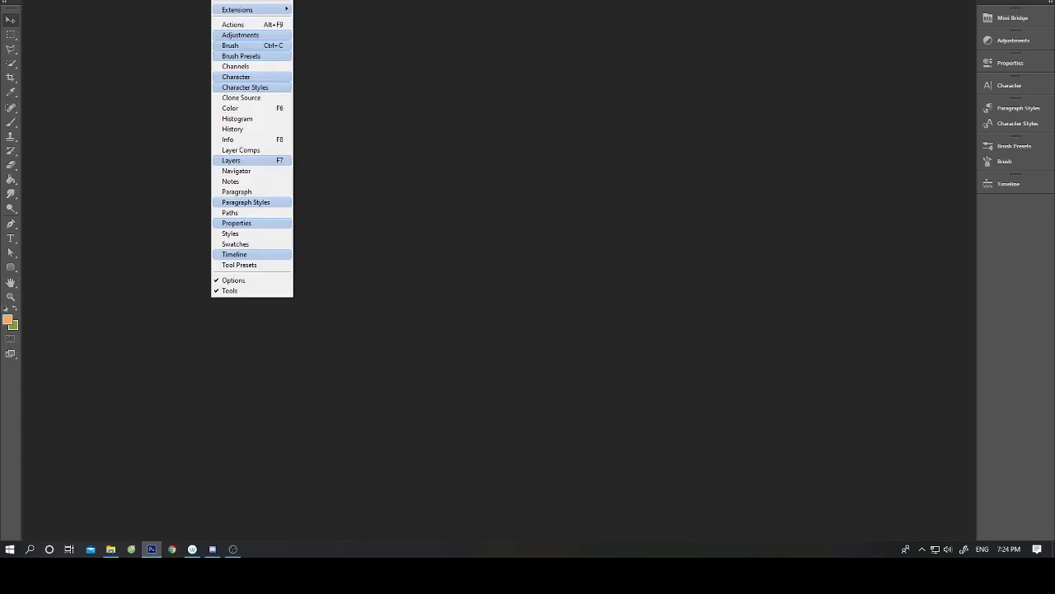
mouse_move(247, 2)
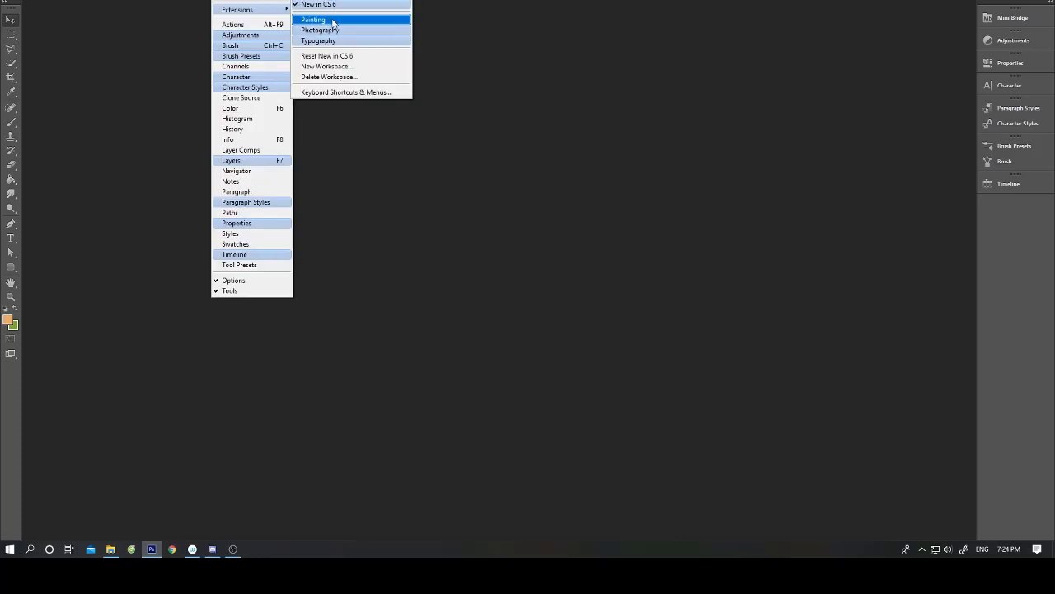
left_click(333, 21)
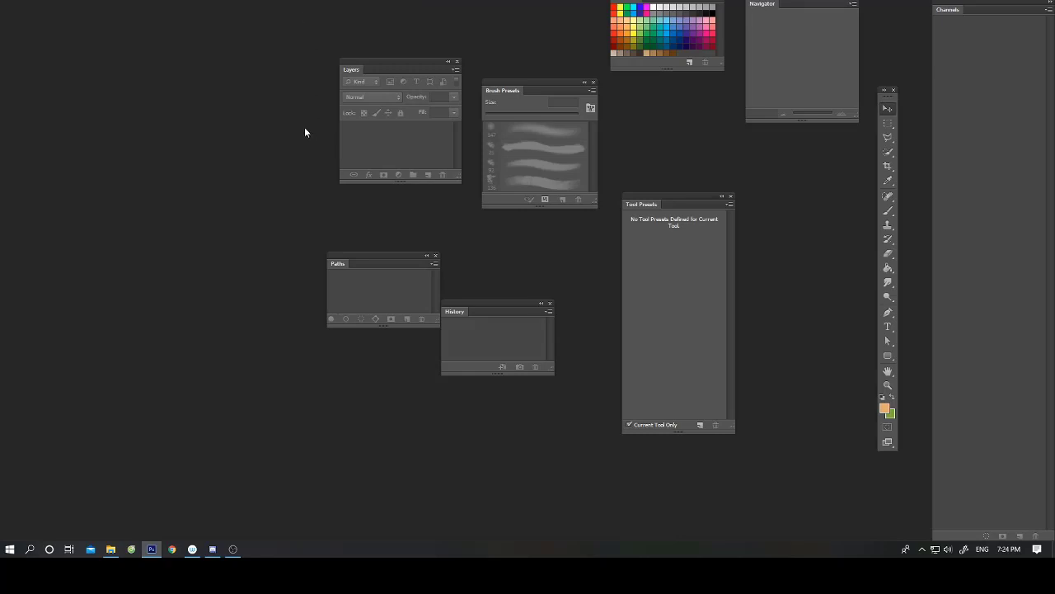
Dock the Tools panel on the left and group Channels, Swatches and Brush Presets as a floating group
left_click_drag(887, 101, 6, 7)
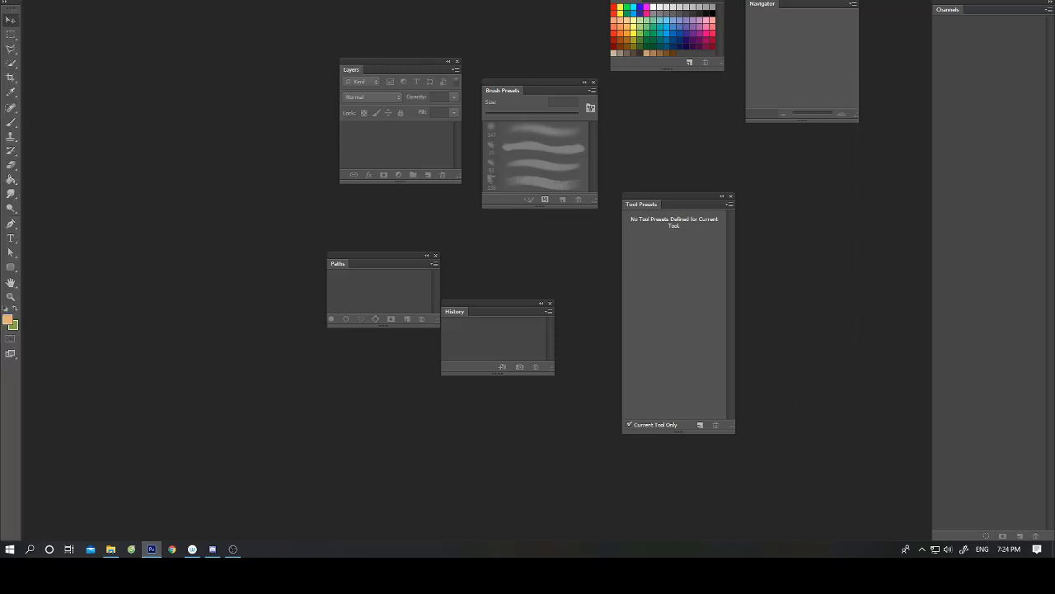
left_click_drag(651, 2, 979, 9)
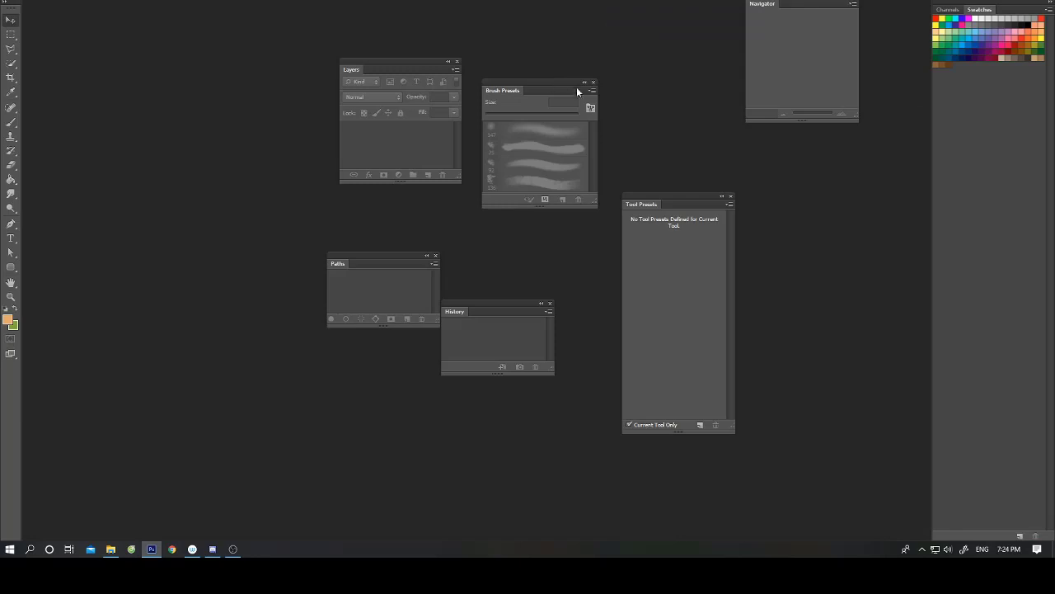
left_click_drag(576, 86, 959, 11)
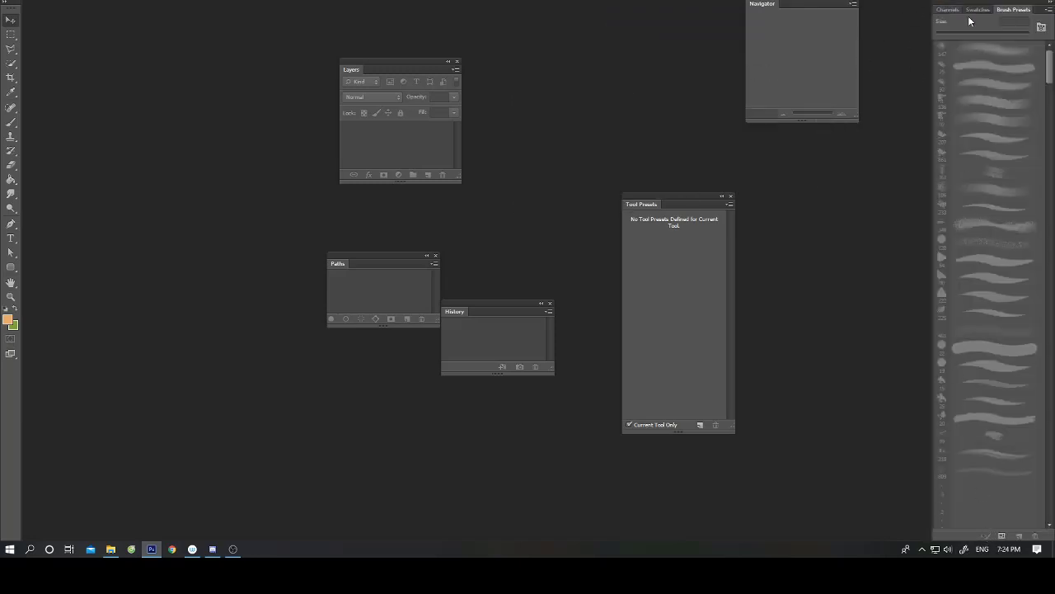
left_click_drag(1002, 4, 694, 103)
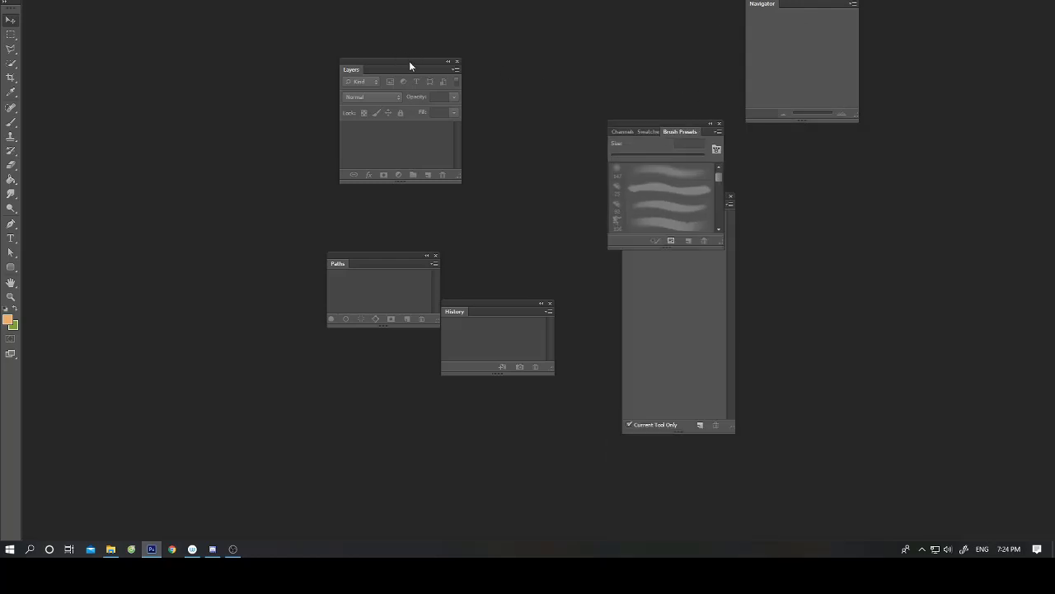
Stack Layers, Brush Presets, Tool Presets, History and Paths down the right side
left_click_drag(410, 66, 989, 7)
left_click_drag(662, 125, 994, 139)
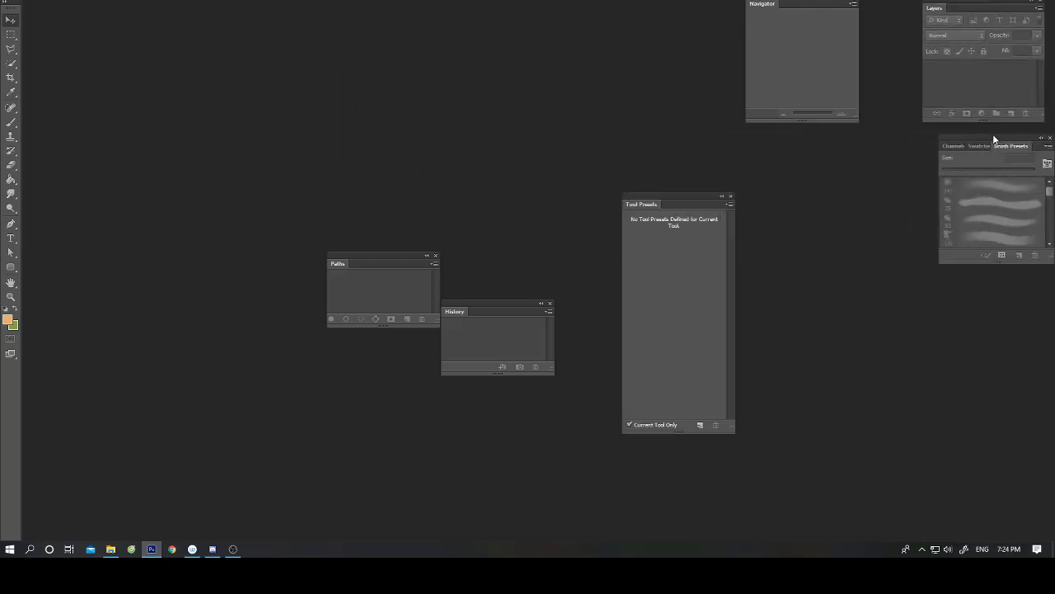
left_click_drag(655, 197, 989, 224)
mouse_move(454, 303)
left_mouse_down()
mouse_move(633, 267)
mouse_move(946, 263)
left_mouse_up()
left_click_drag(432, 256, 885, 179)
left_click_drag(797, 1, 878, 31)
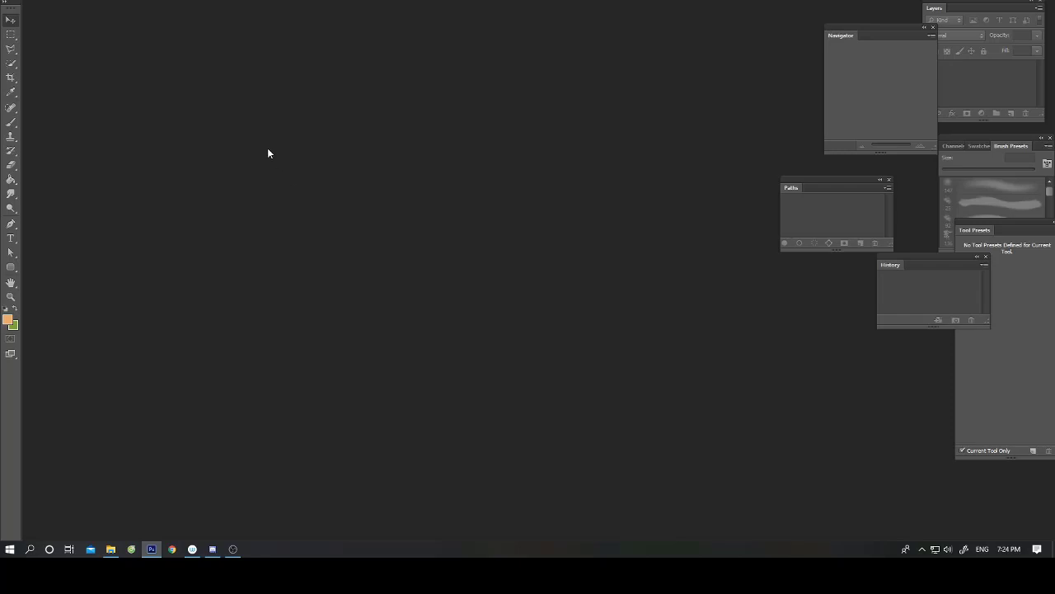
Show and dismiss the File menu, then bring up File Explorer on the Desktop folder
key("alt+f")
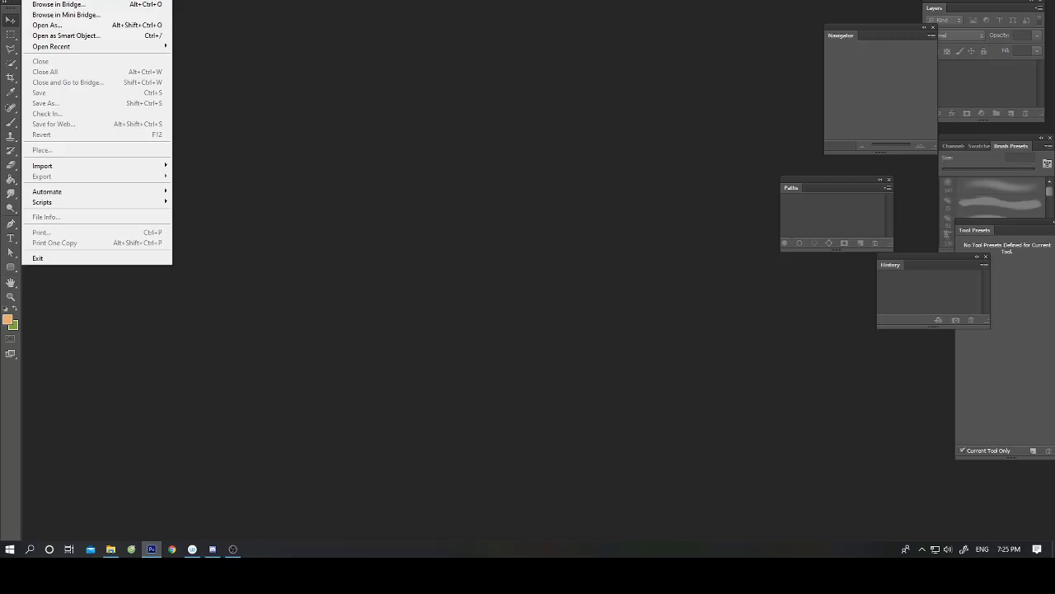
left_click(401, 149)
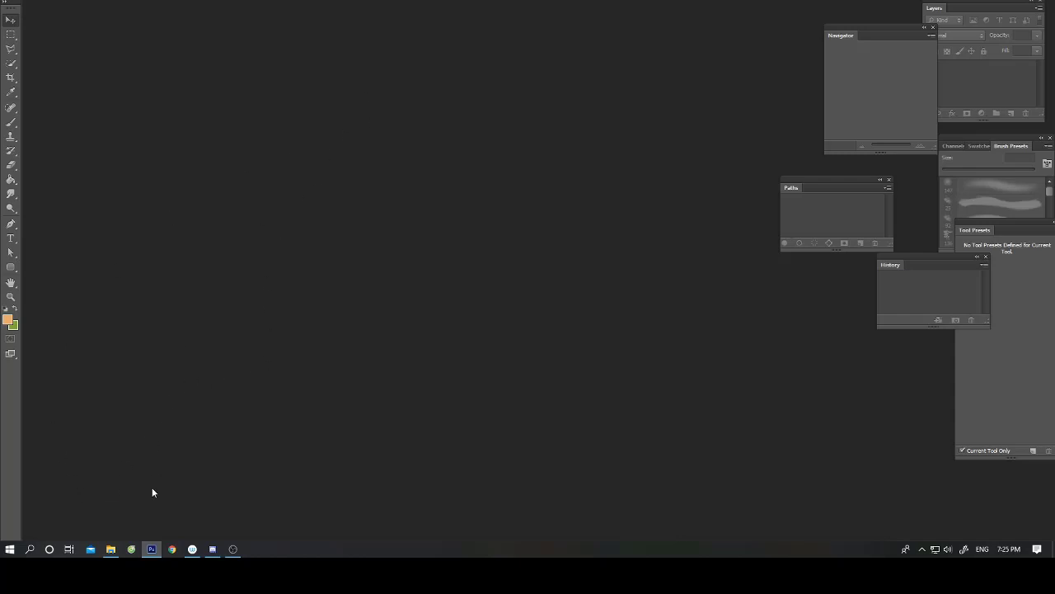
left_click(110, 549)
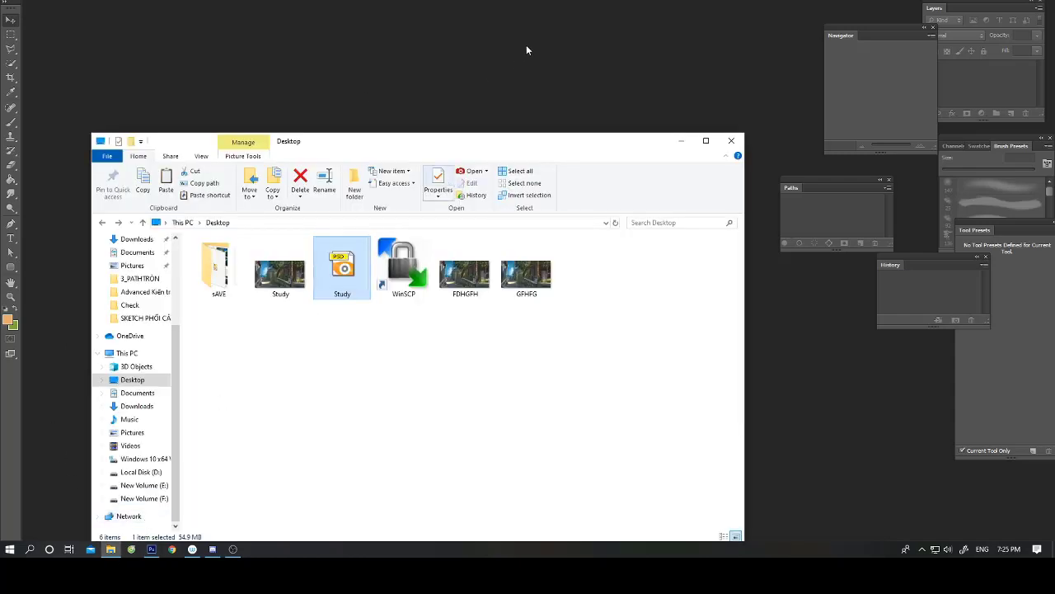
In Chrome, run an image search for 'BAN PHIM MAY TINH'
left_click(171, 551)
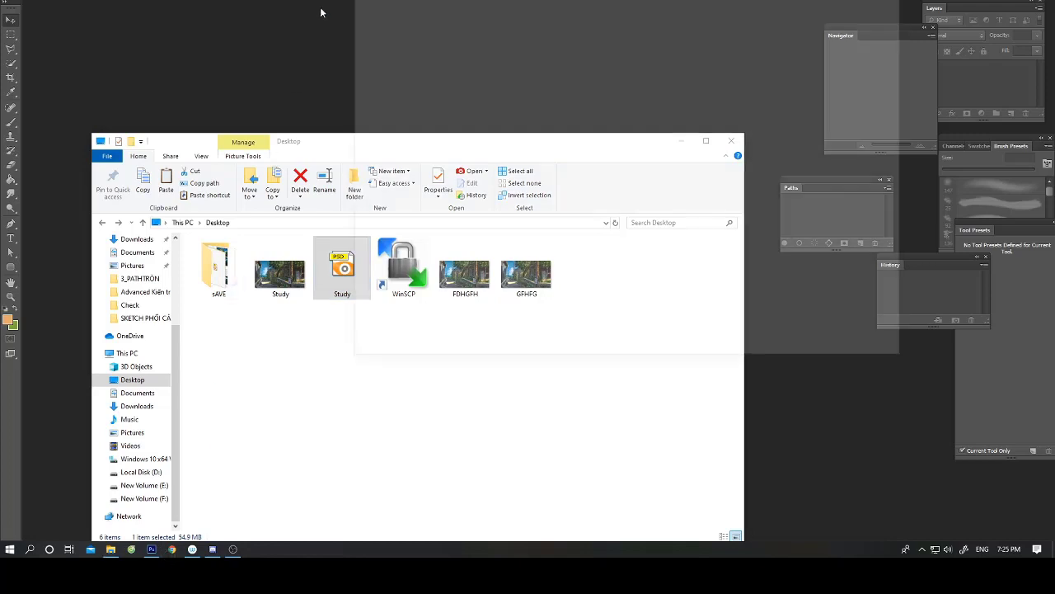
type("BAN ")
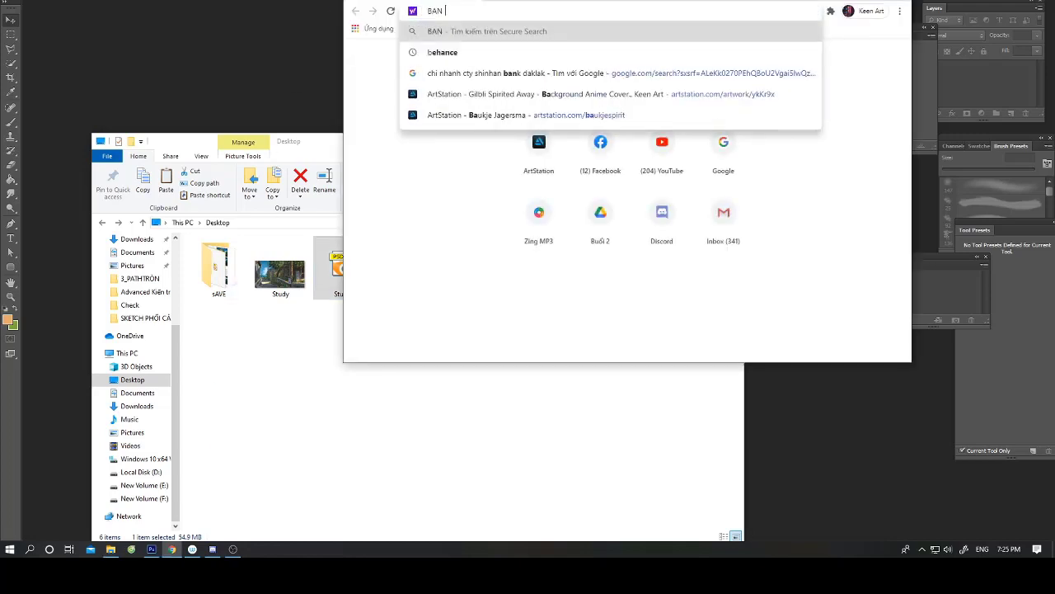
type("PHIM MAY T8I")
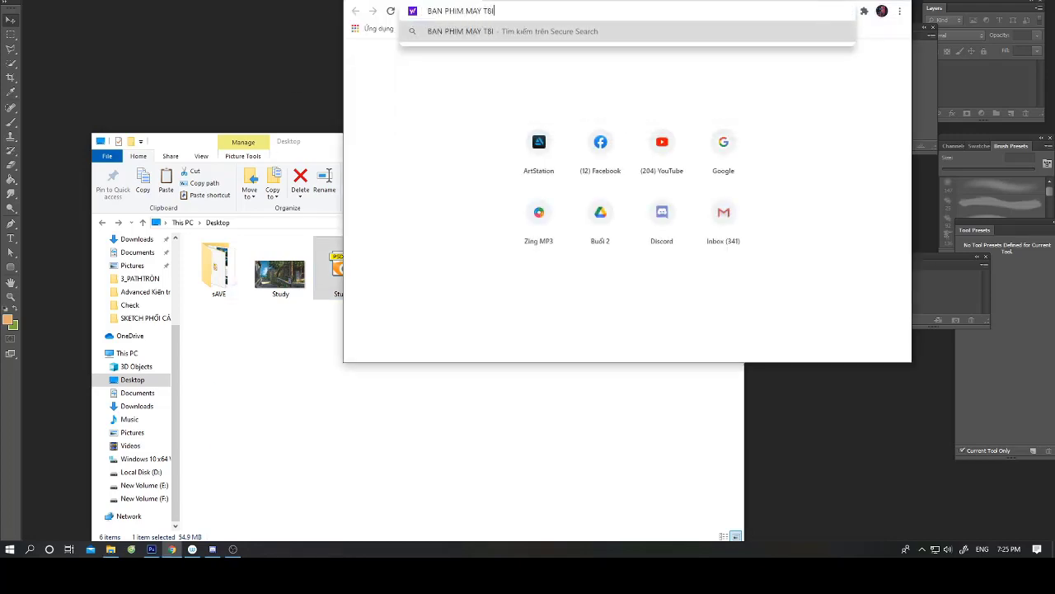
key("BackSpace")
key("BackSpace")
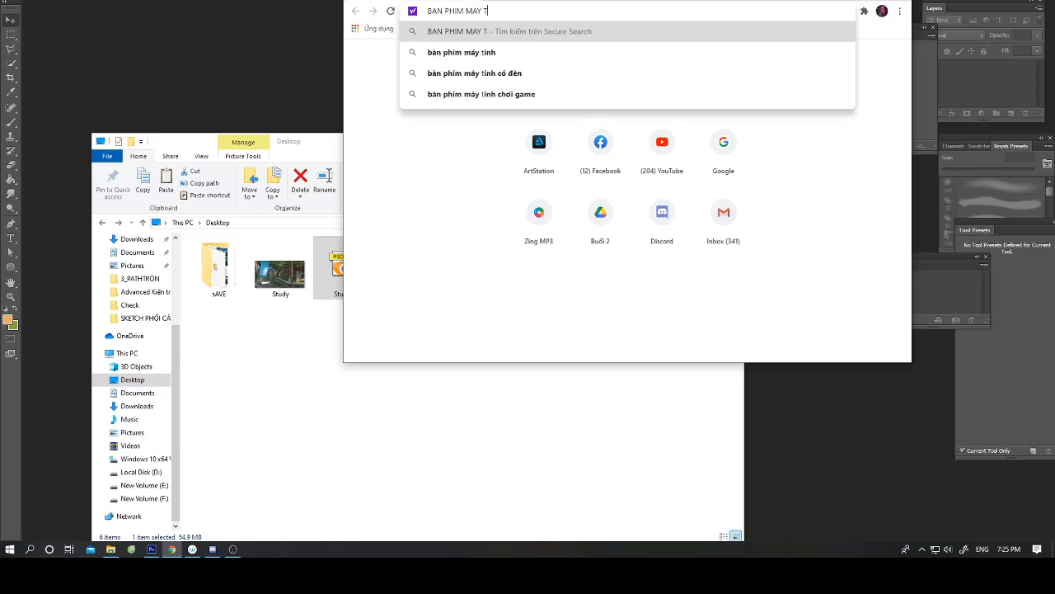
type("INH")
key("Return")
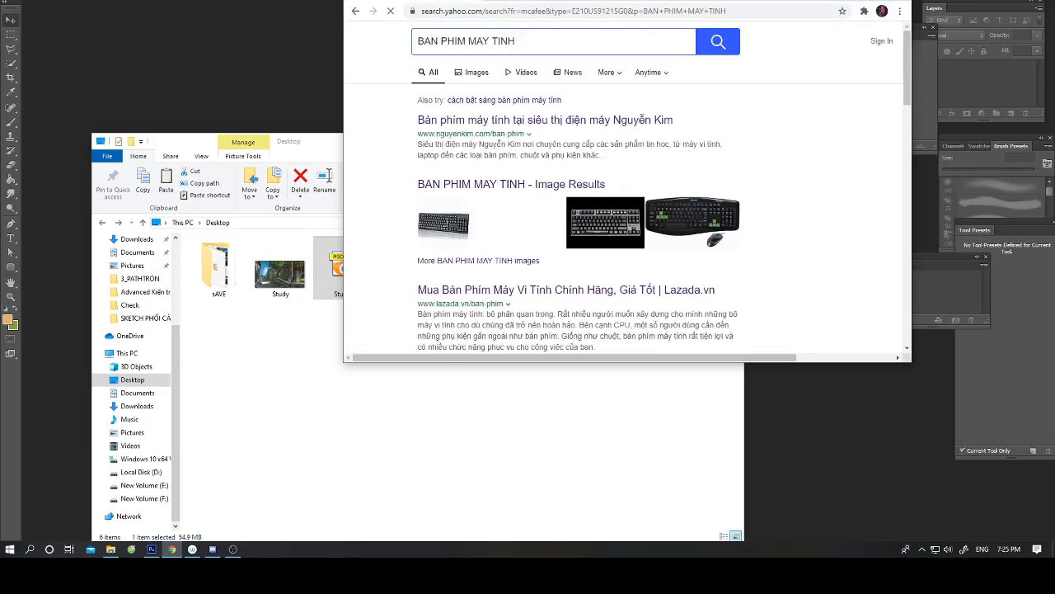
left_click(482, 73)
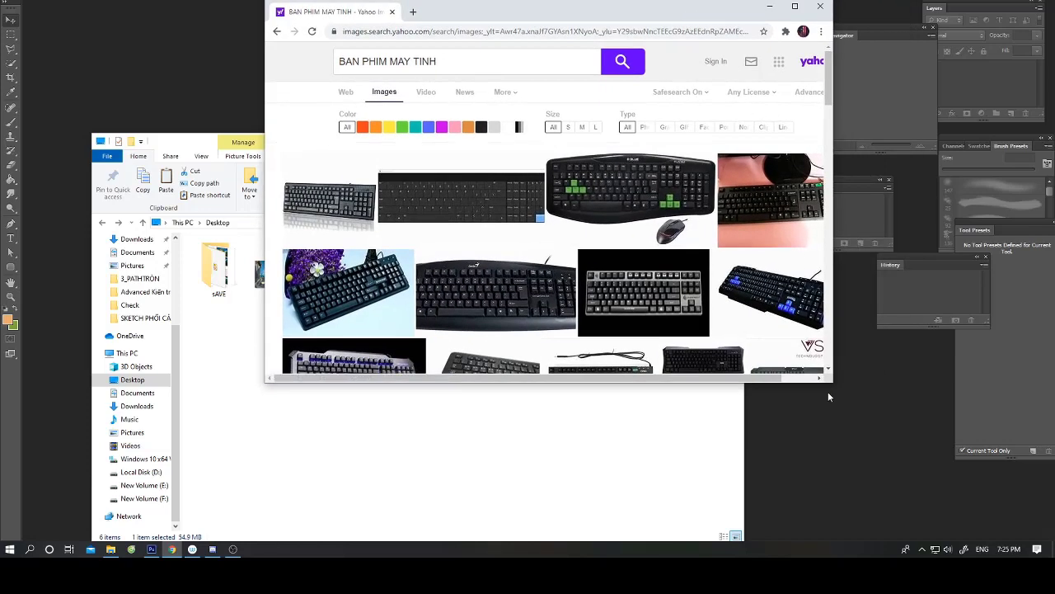
Preview the green-key keyboard image and save it to the Desktop
left_click(495, 285)
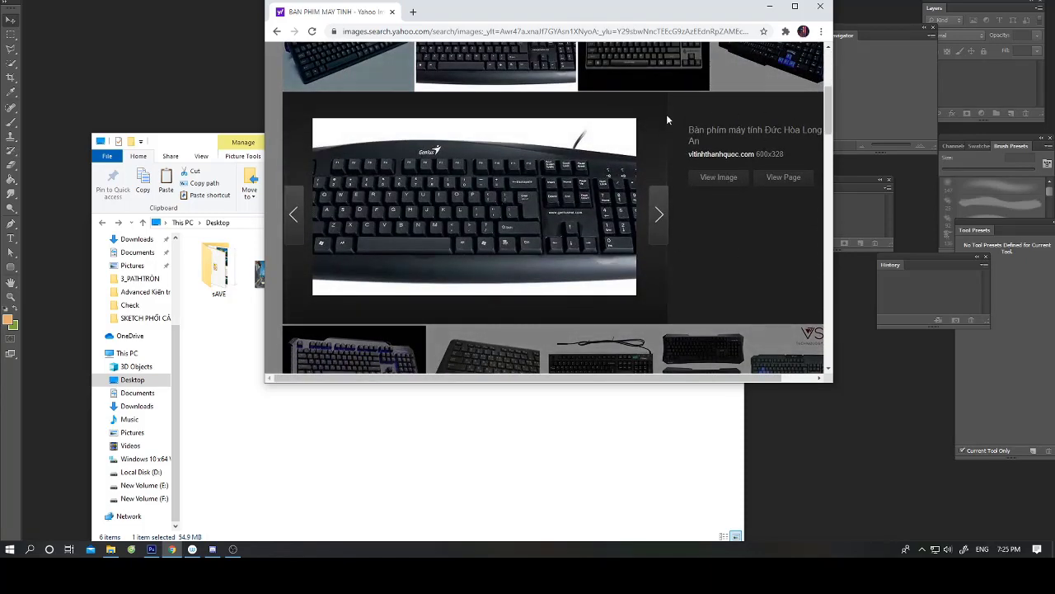
key("Left")
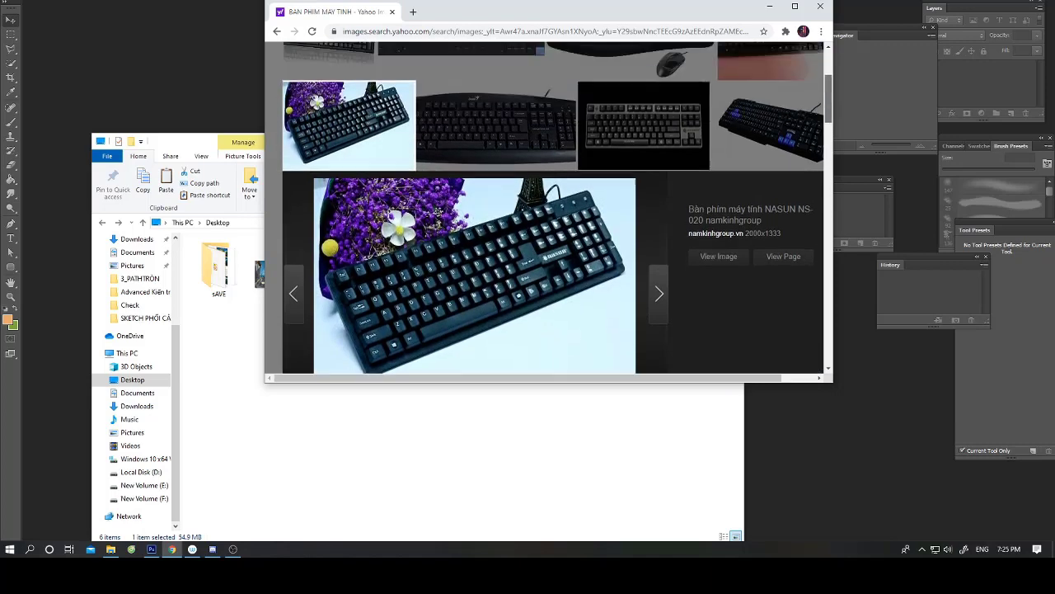
scroll(552, 177, "up", 3)
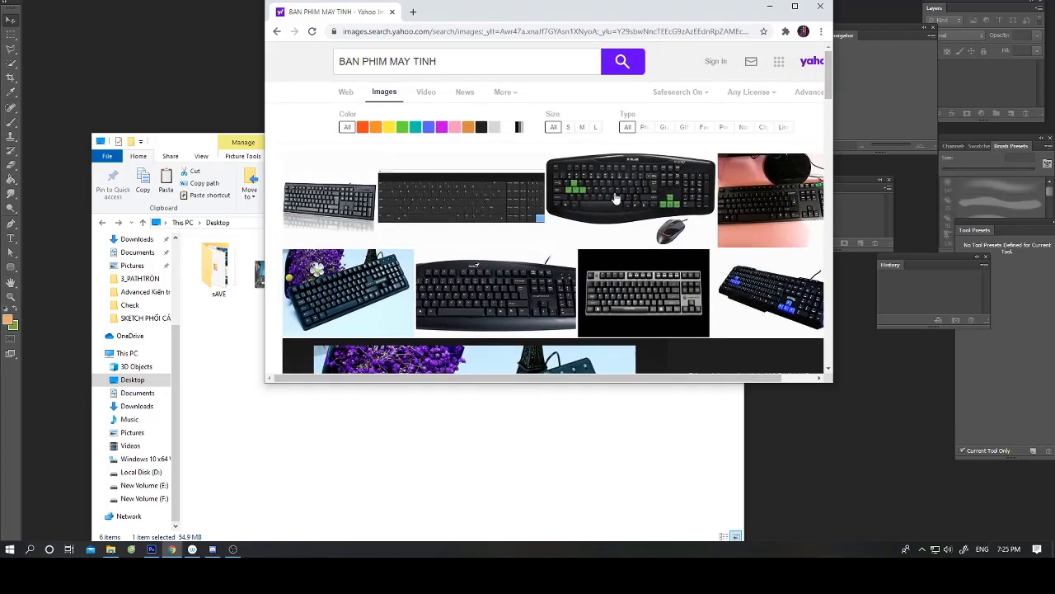
left_click(621, 191)
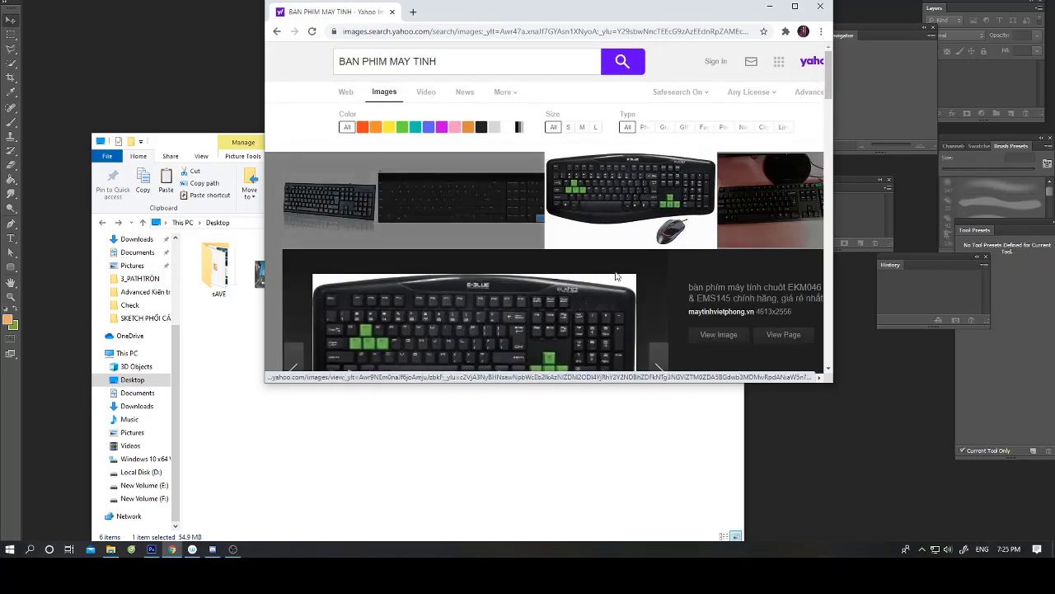
right_click(493, 312)
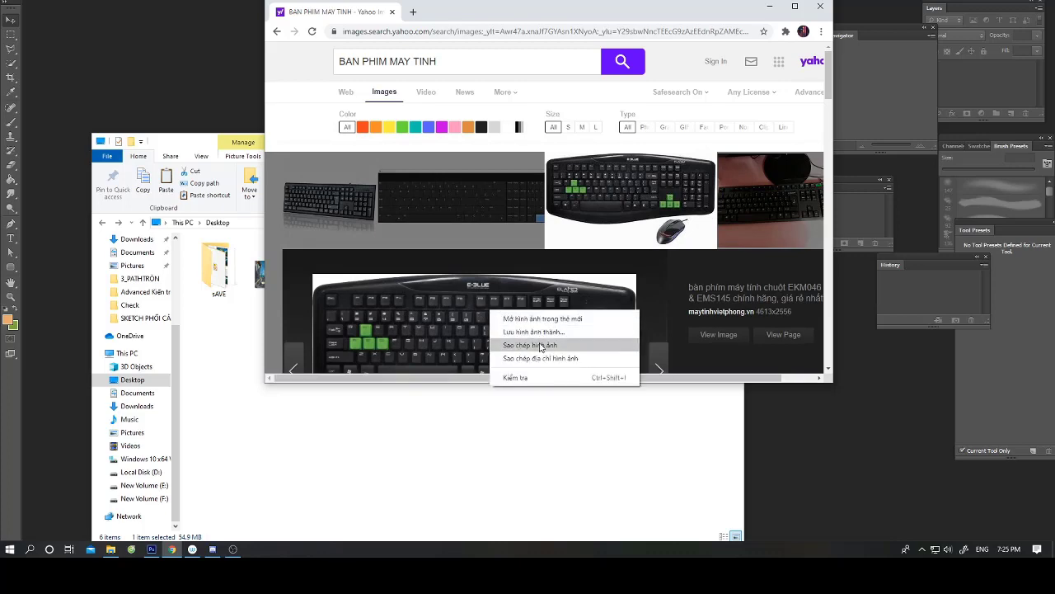
left_click(536, 331)
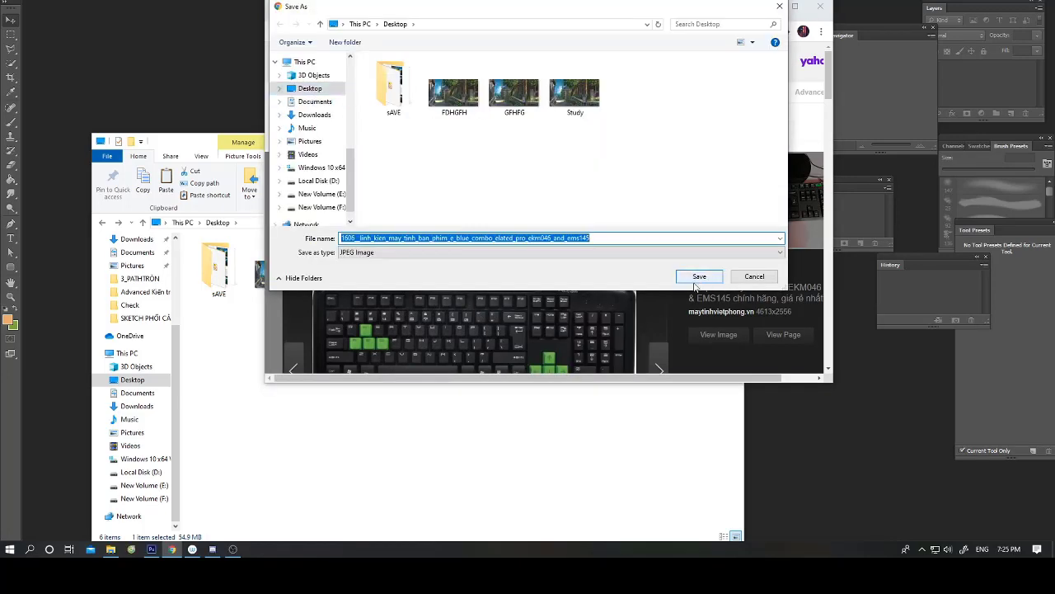
left_click(699, 276)
left_click(323, 441)
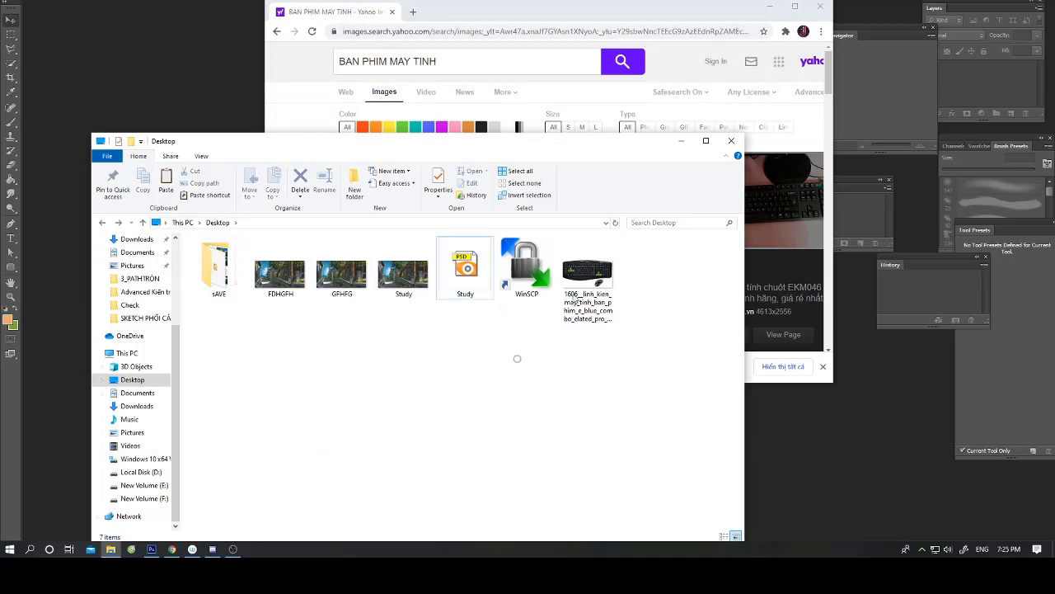
Open the keyboard JPG from the Desktop in Photoshop and dock it to fill the workspace
double_click(587, 279)
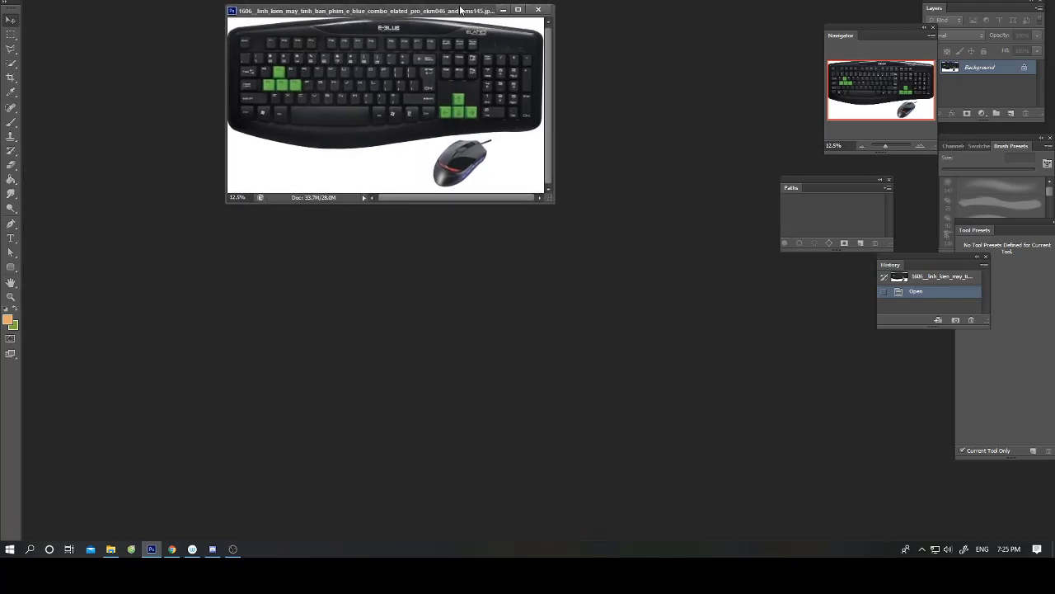
left_click_drag(304, 169, 457, 8)
scroll(607, 283, "up", 3)
scroll(606, 283, "up", 1)
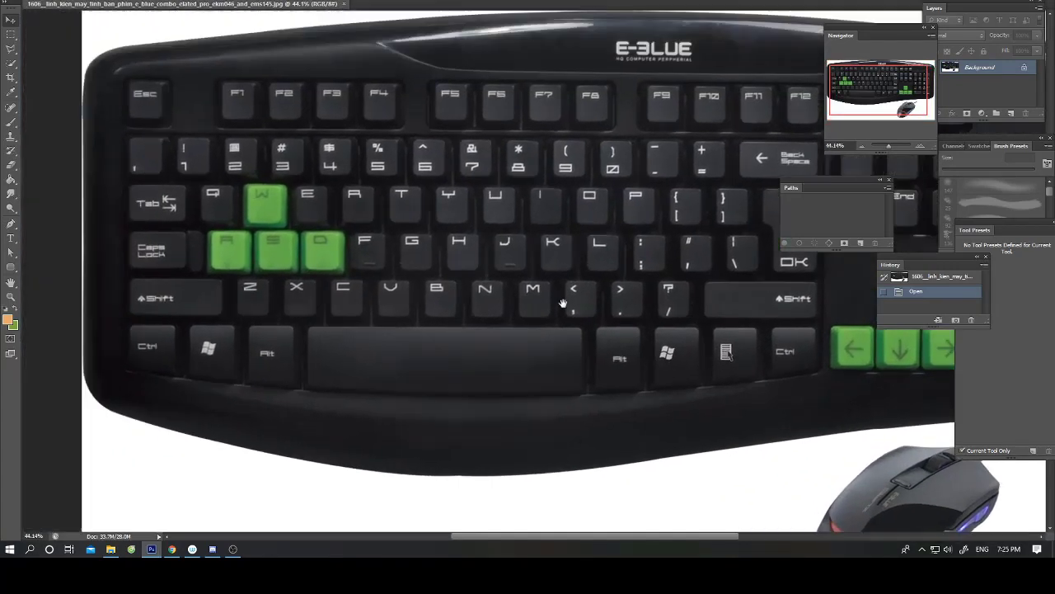
Add a new layer and ready the Brush tool with a chosen brush in red
key("b")
key("ctrl+shift+n")
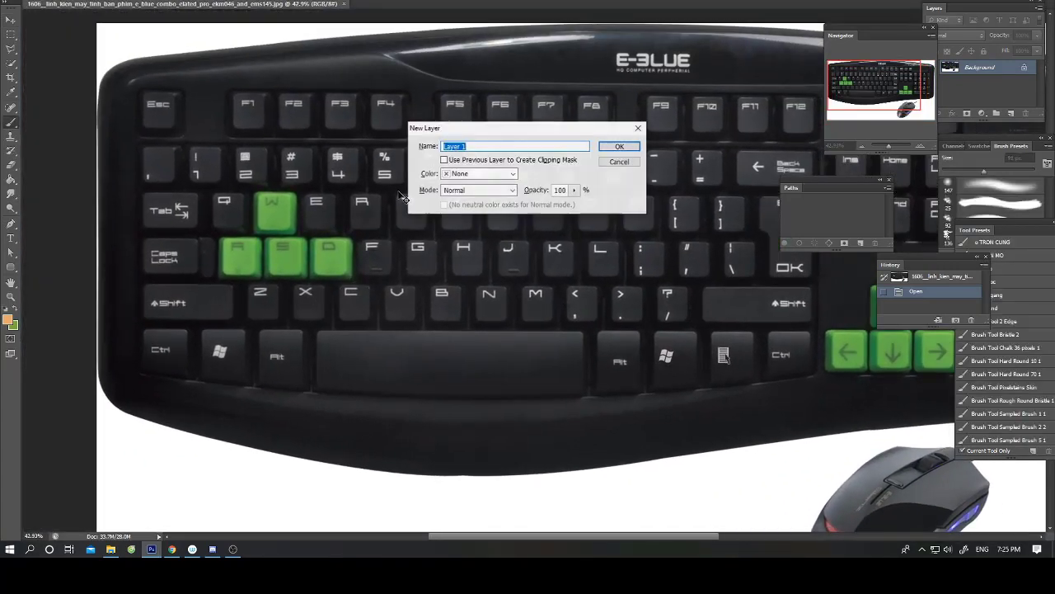
key("Return")
right_click(443, 272)
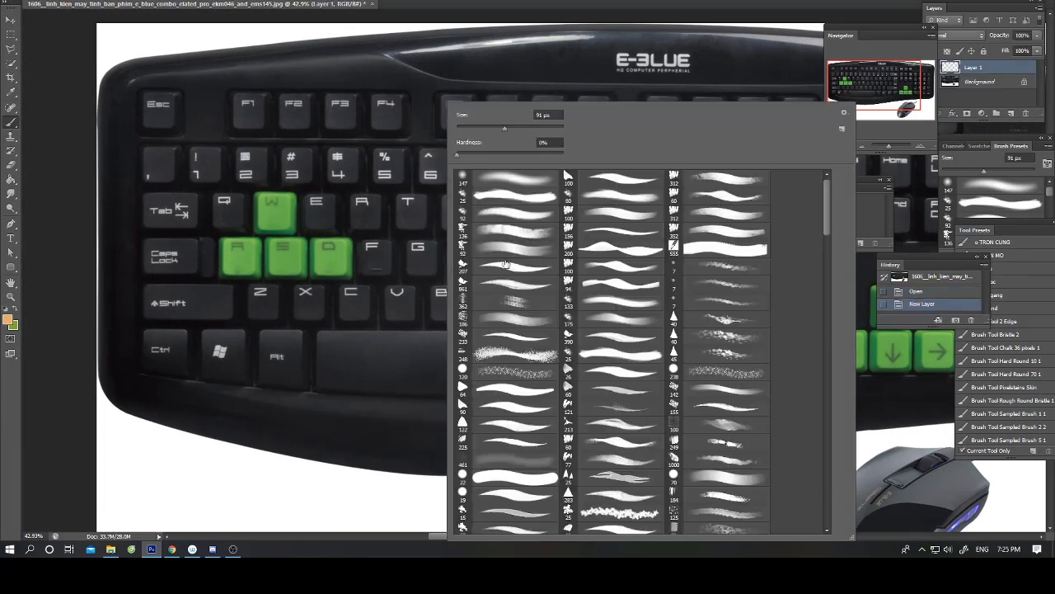
left_click(513, 279)
key("Return")
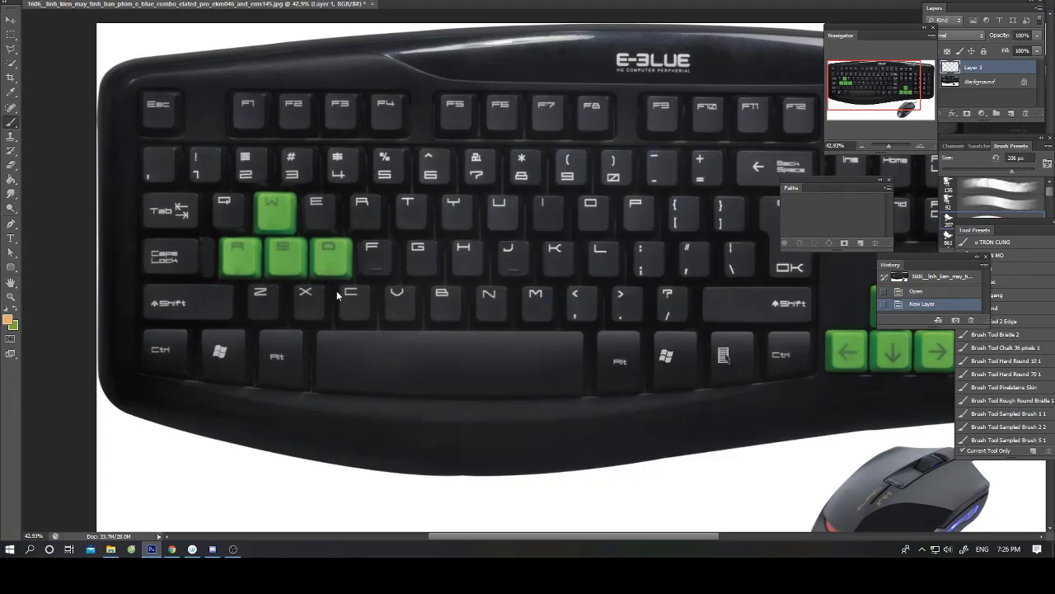
left_click_drag(342, 286, 407, 269)
Paint test red dabs on the Ctrl and N keys, then undo them
scroll(370, 268, "up", 2)
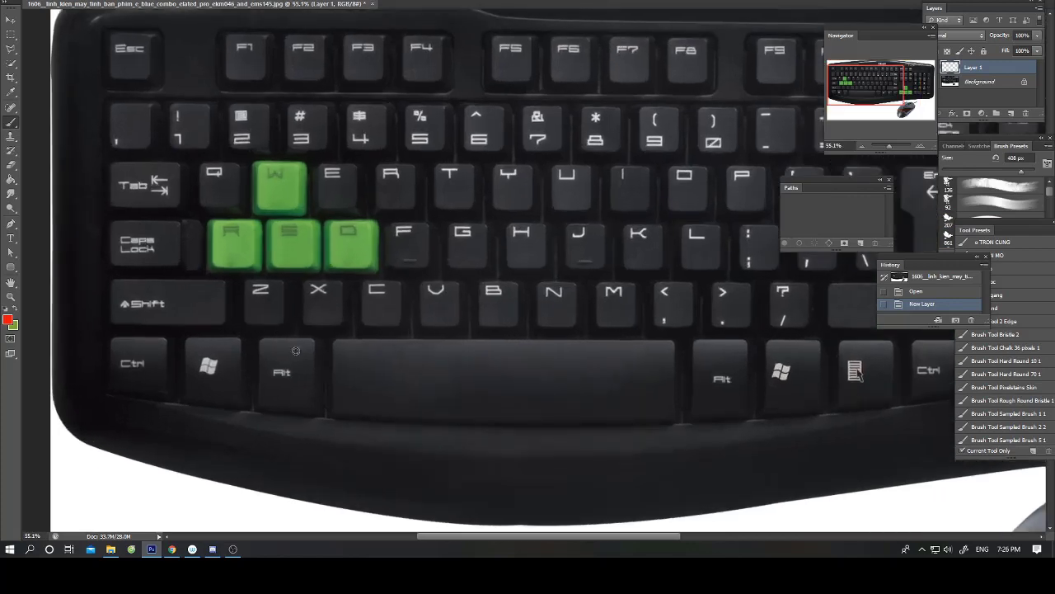
scroll(370, 268, "down", 4)
scroll(239, 296, "up", 2)
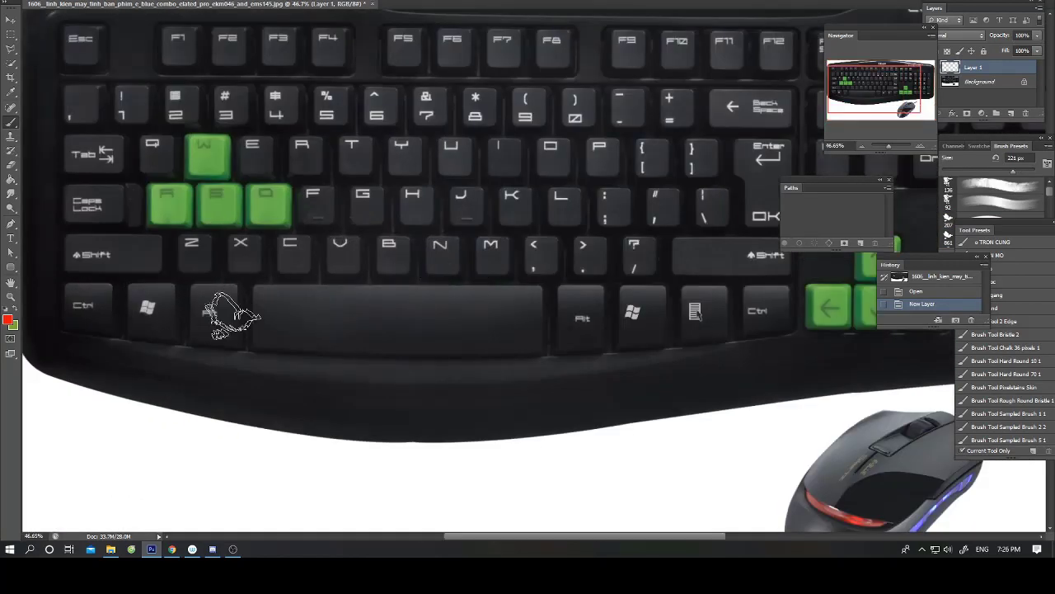
left_click(85, 302)
scroll(202, 302, "down", 1)
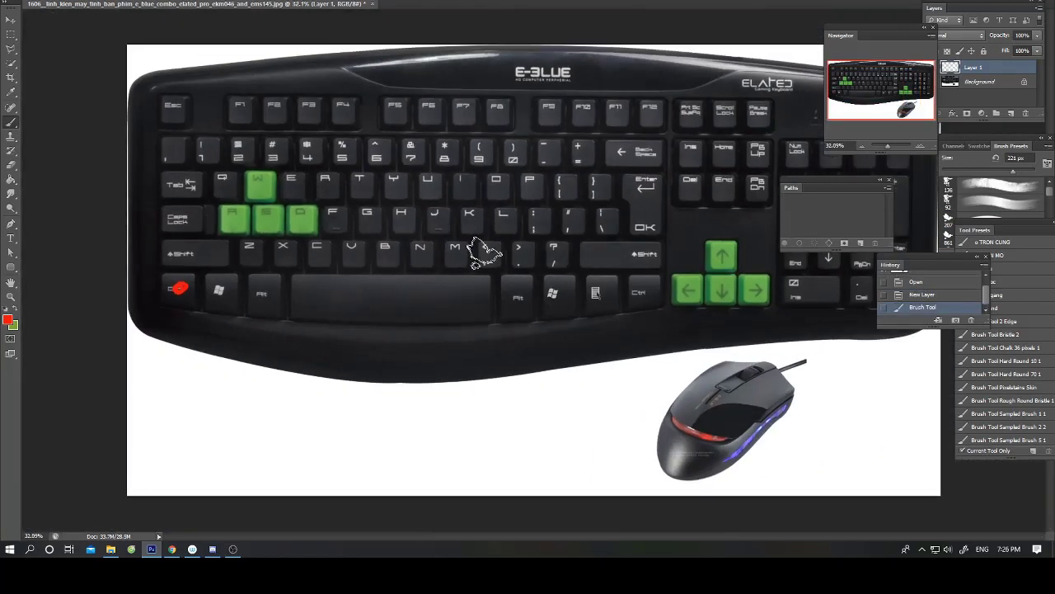
scroll(478, 252, "up", 1)
left_click(386, 263)
scroll(377, 271, "down", 1)
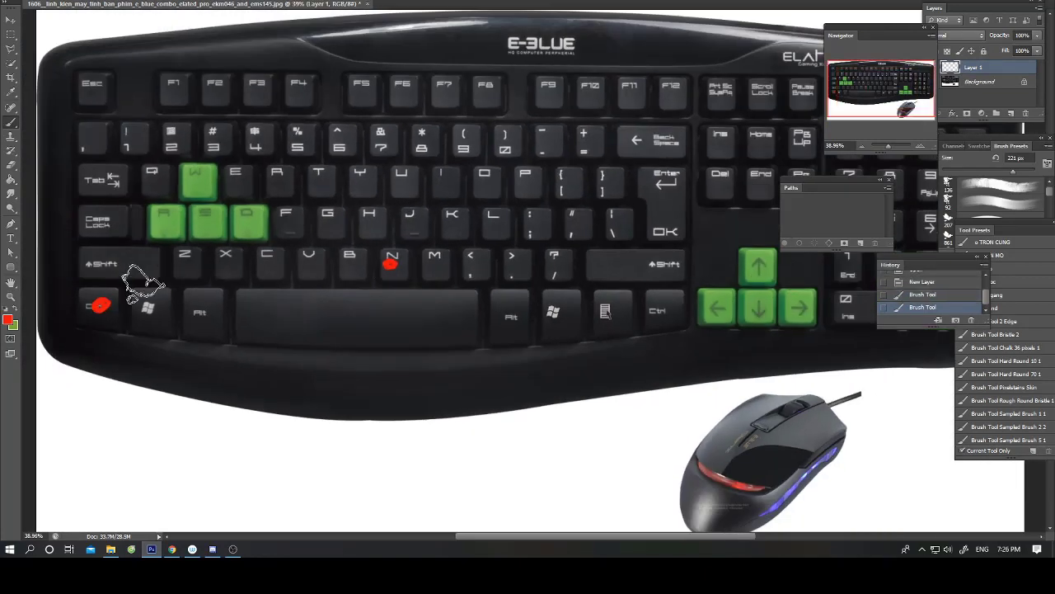
key("ctrl+alt+z")
key("ctrl+alt+z")
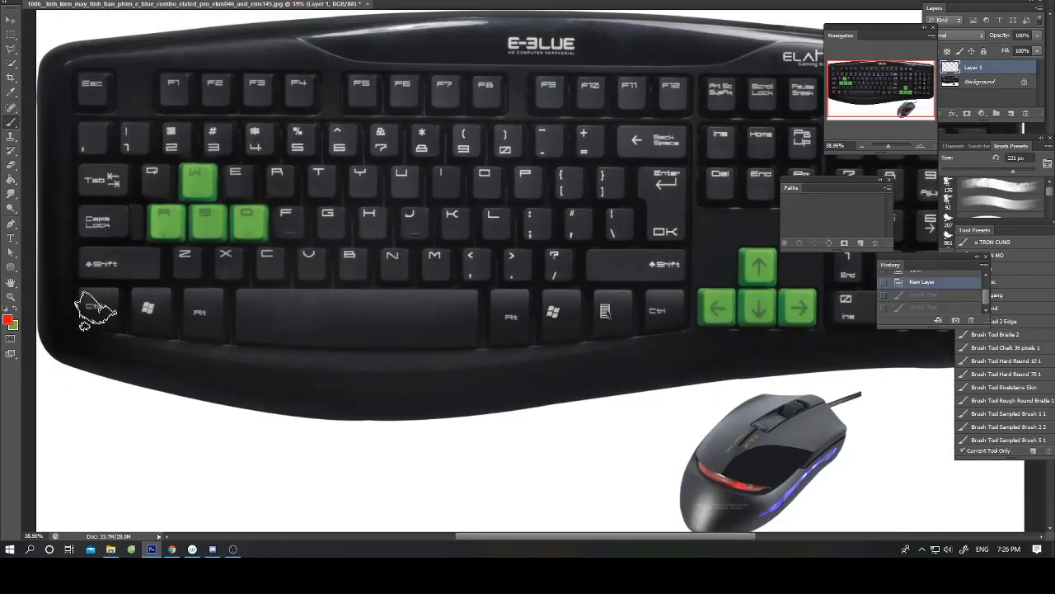
Mark Ctrl with a red 1 and N with 2, add a plus sign and a connecting curve
left_click(97, 303)
left_click(393, 261)
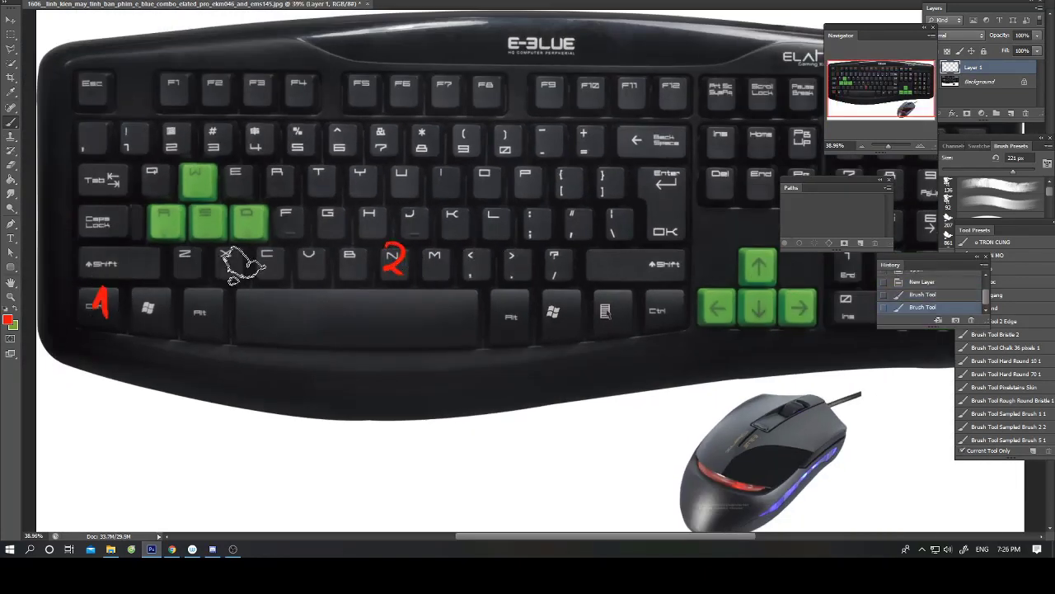
left_click_drag(227, 272, 277, 271)
left_click_drag(247, 256, 247, 287)
mouse_move(353, 259)
left_mouse_down()
mouse_move(266, 288)
mouse_move(260, 305)
mouse_move(529, 259)
left_mouse_up()
scroll(530, 283, "down", 1)
scroll(530, 283, "down", 1)
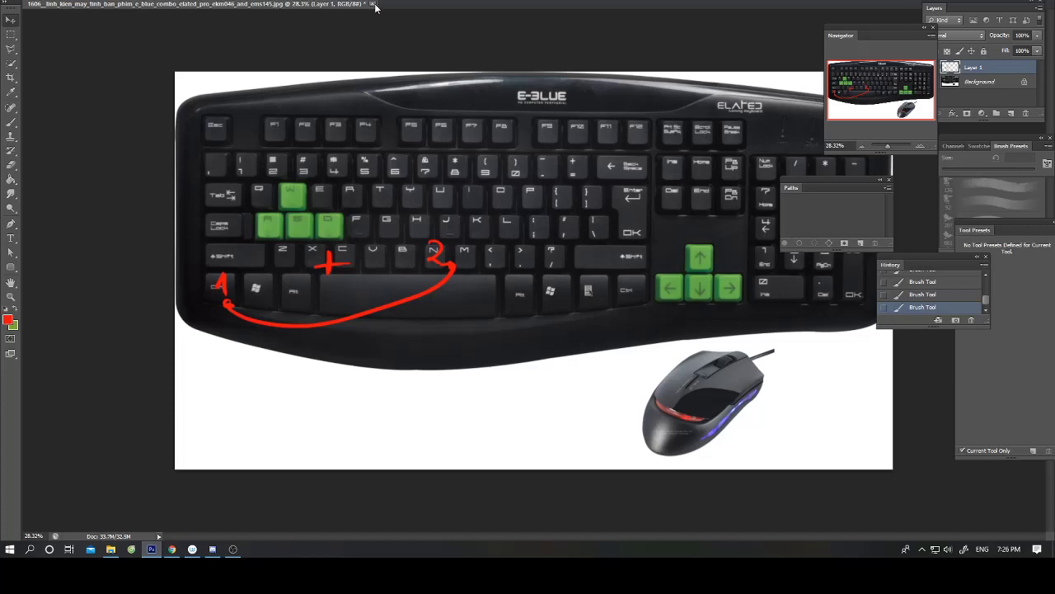
scroll(409, 146, "down", 1)
Bring up the New document dialog with Ctrl+N, showing 1920×1080 pixels and a white background
key("ctrl+n")
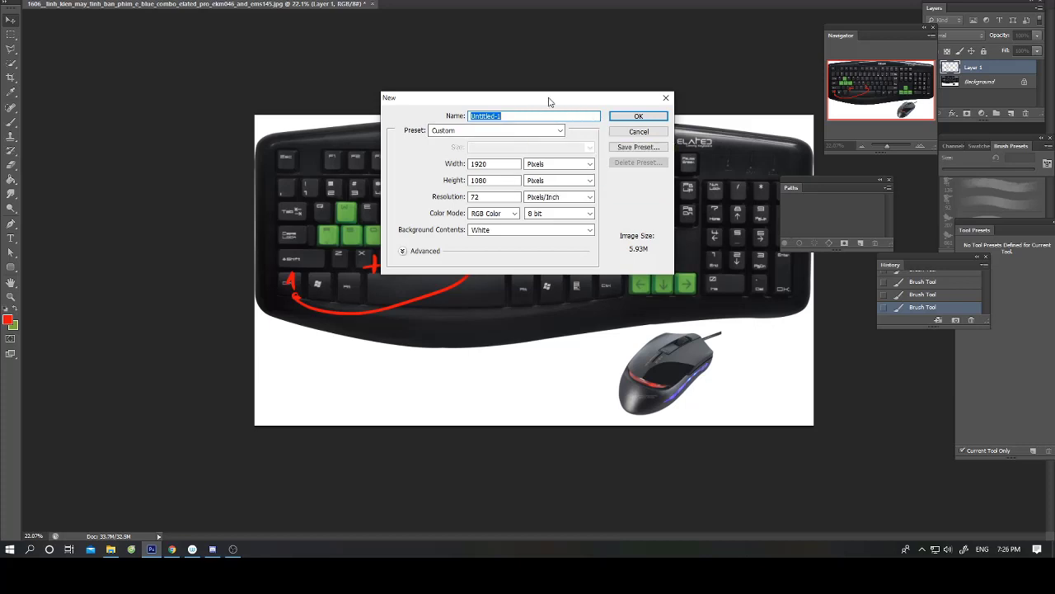
Move the New dialog lower and replace the name 'Background anime' with a 'xin chao moi nguoi. Love all' greeting
left_click_drag(519, 98, 464, 176)
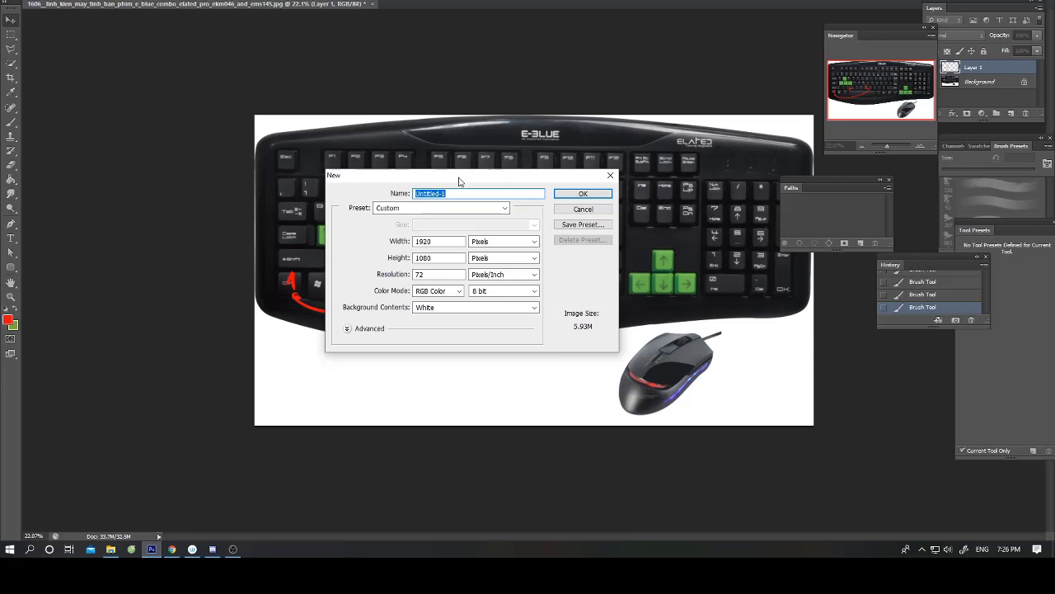
type("B")
type("ackground")
type(" anime")
key("BackSpace")
key("BackSpace")
key("BackSpace")
key("BackSpace")
key("BackSpace")
key("BackSpace")
type("Keen. ")
type("xin chao moi")
type(" ngu")
type("oi. Love")
type(" all")
Bring the Discord voice call forward, scroll its member list, and open then dismiss a member's menu
left_click(214, 558)
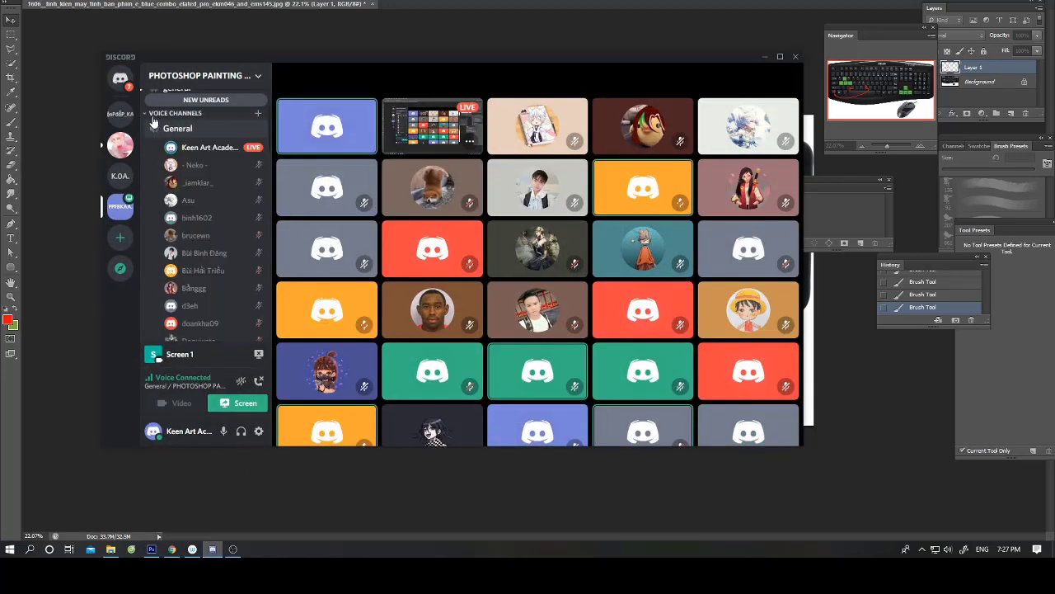
scroll(260, 217, "down", 3)
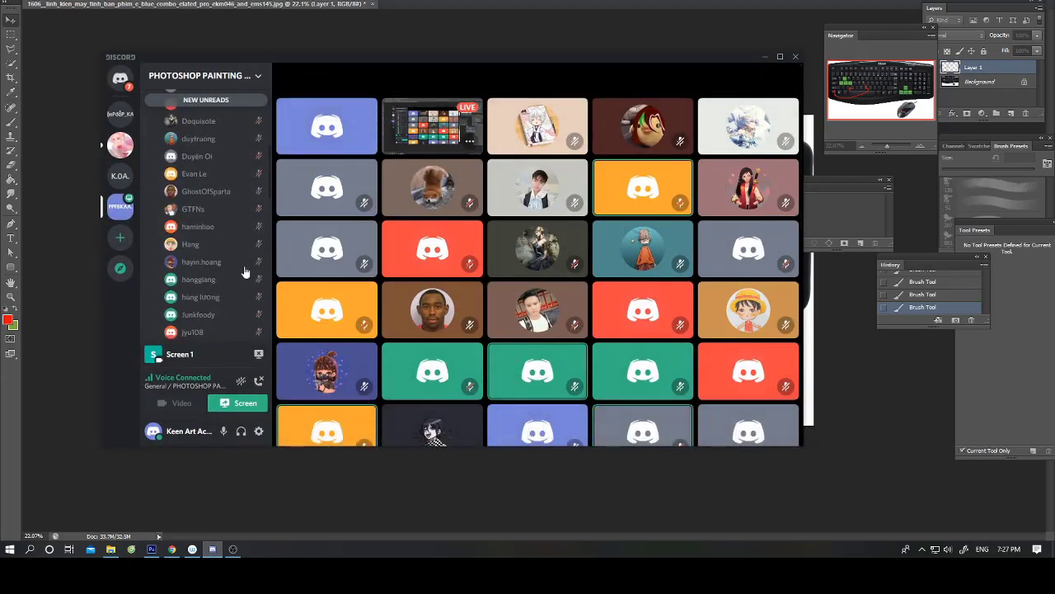
scroll(254, 290, "down", 2)
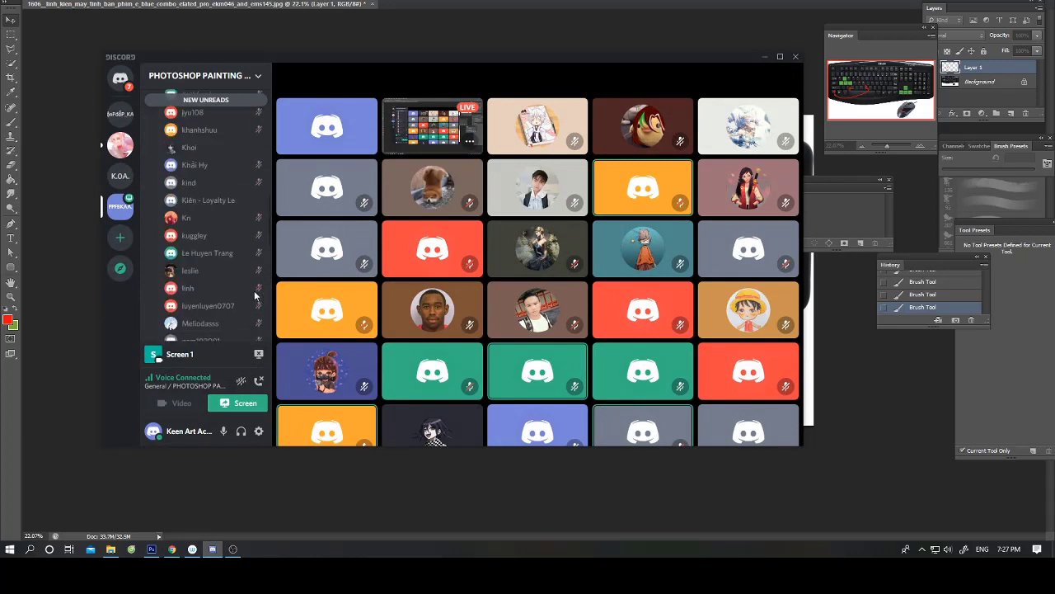
right_click(228, 149)
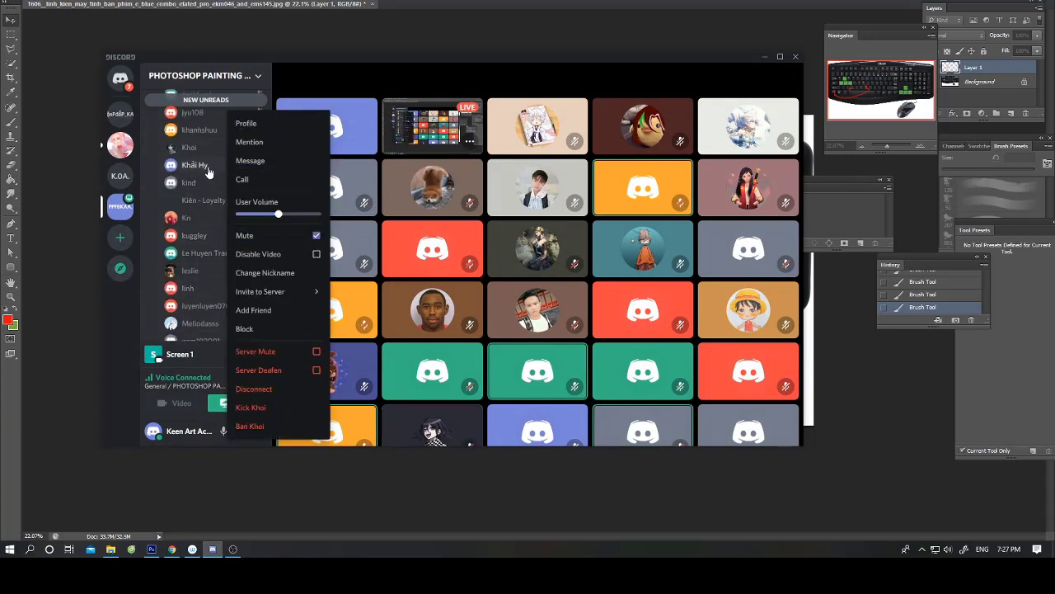
left_click(127, 302)
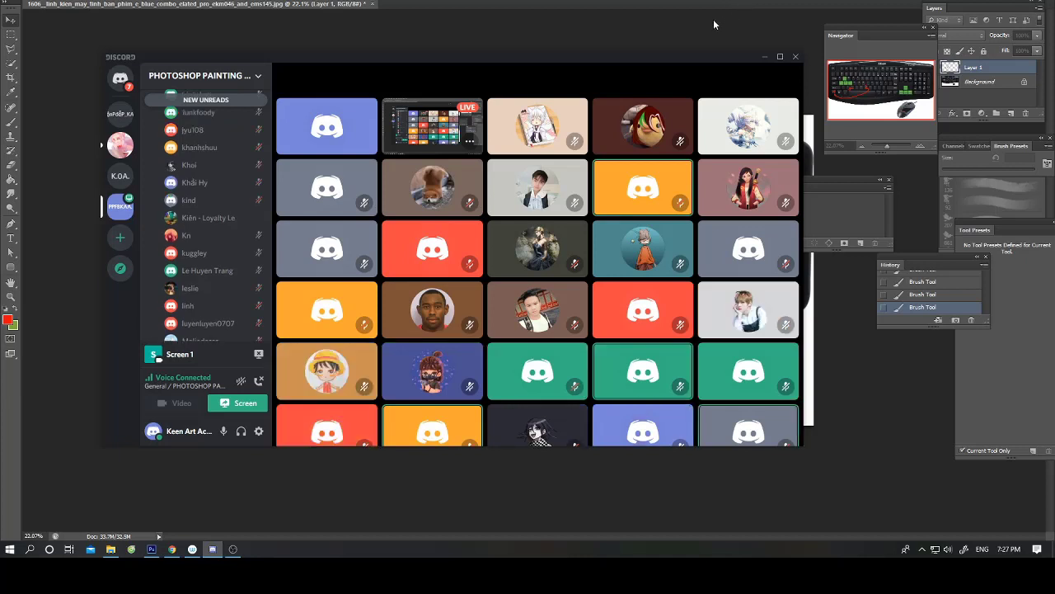
Back in Photoshop, reopen the New dialog and pick the Web preset (800×600 pixels)
left_click(713, 24)
key("ctrl+n")
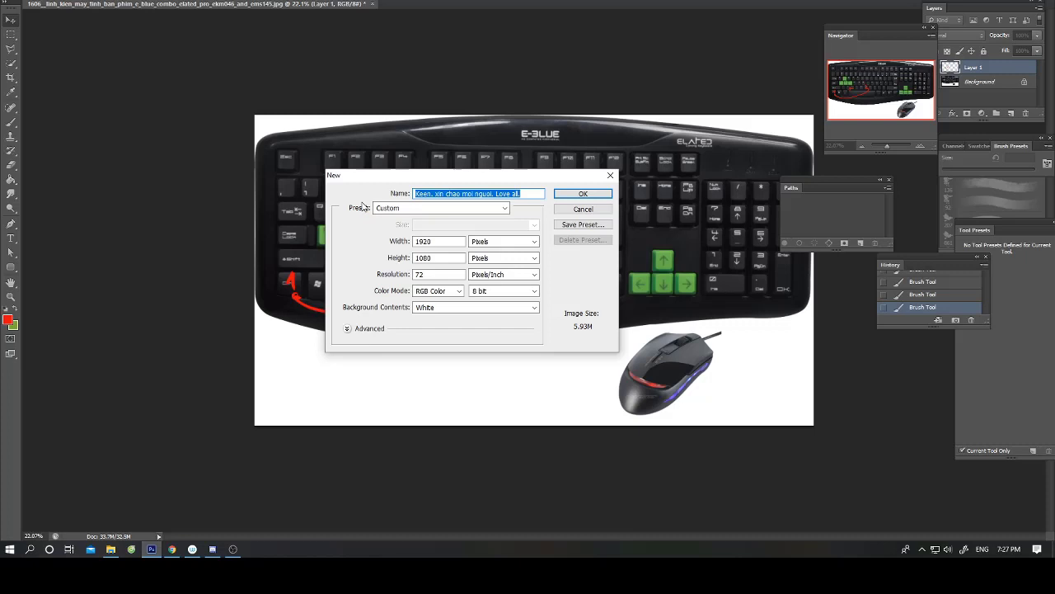
left_click(505, 208)
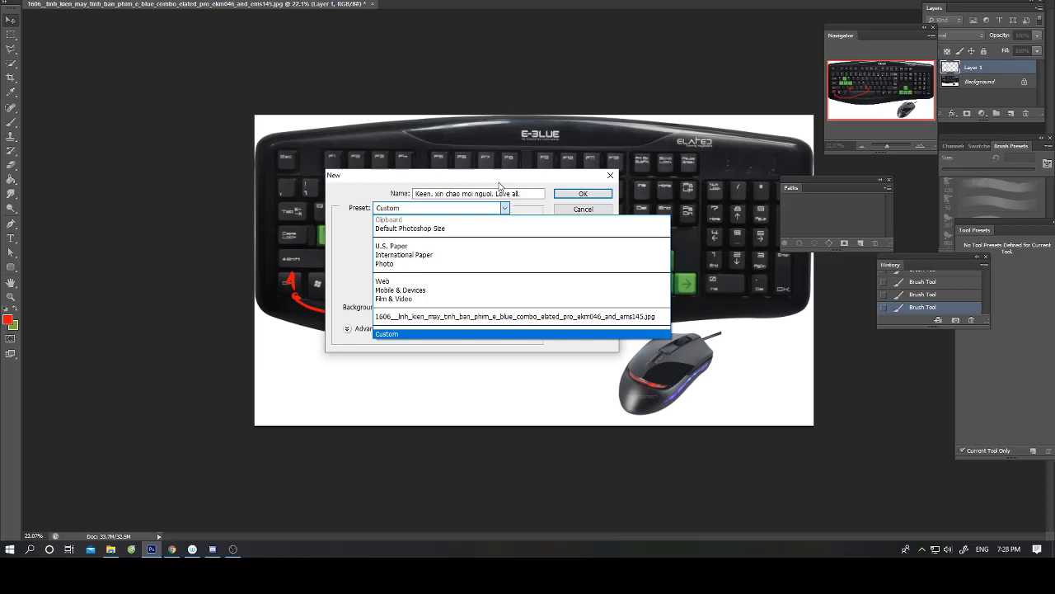
left_click(412, 284)
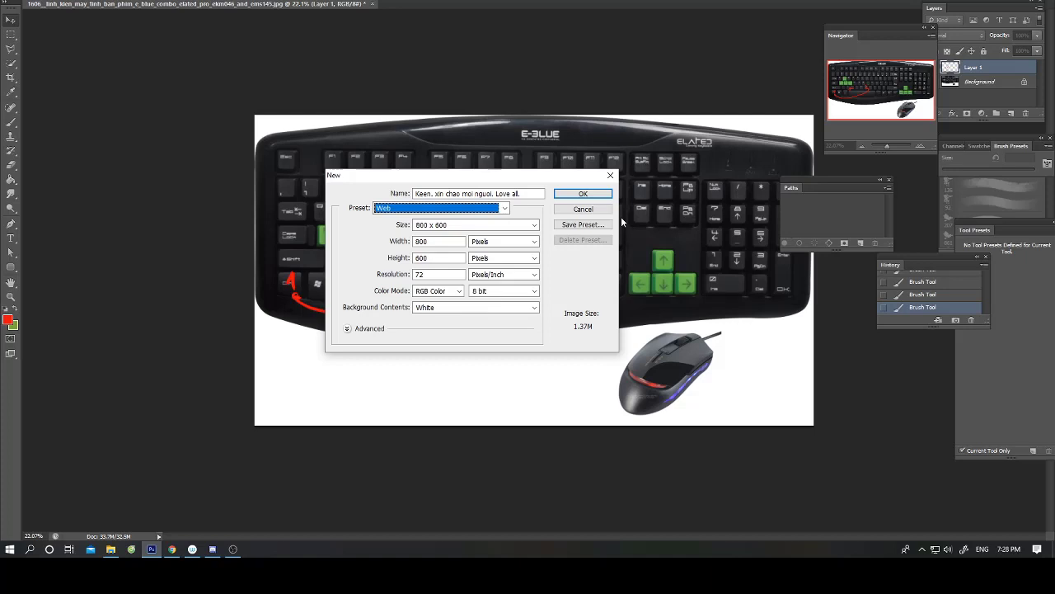
Try the Mobile & Devices and Film & Video presets, then leave the list on Custom
left_click(505, 209)
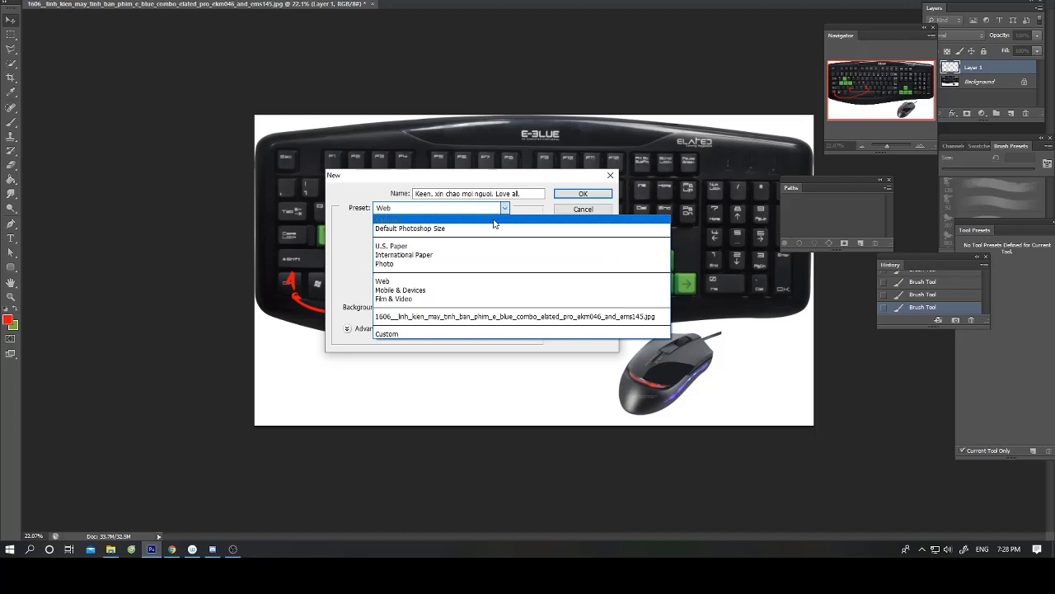
left_click(443, 291)
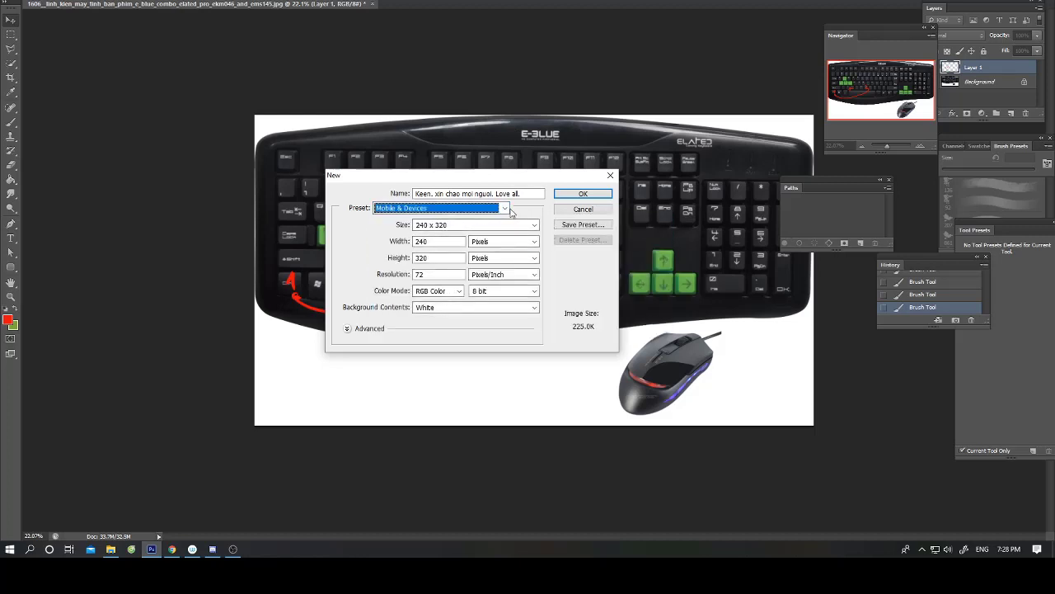
left_click(504, 208)
left_click(426, 300)
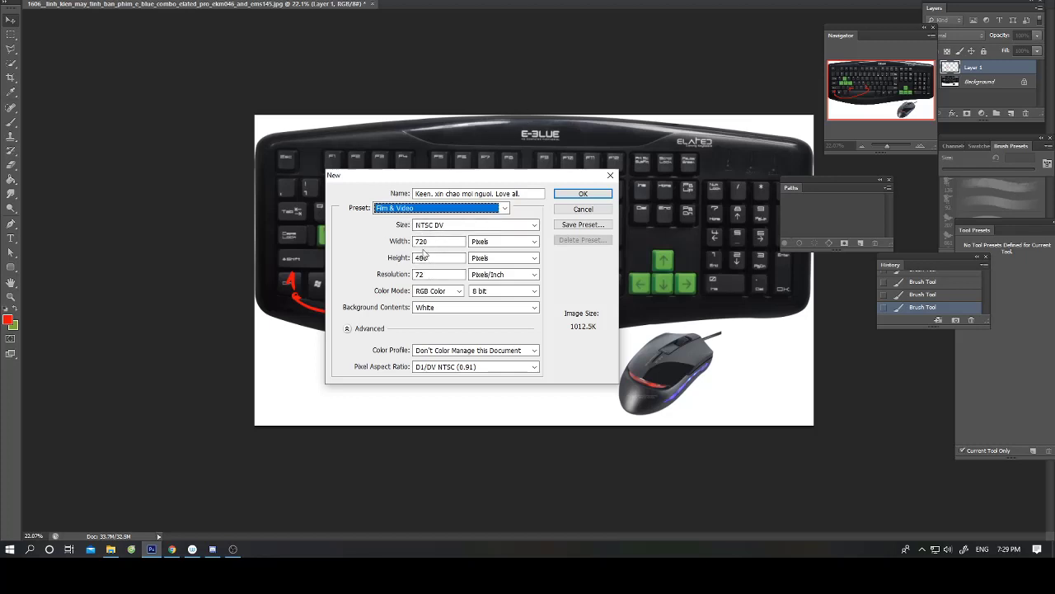
left_click(504, 208)
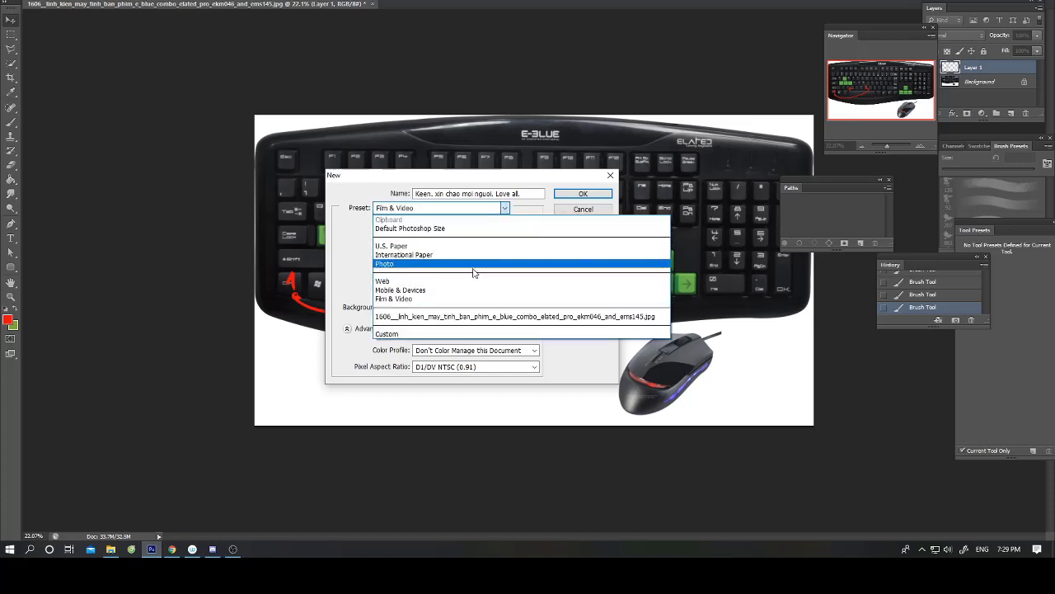
left_click(416, 333)
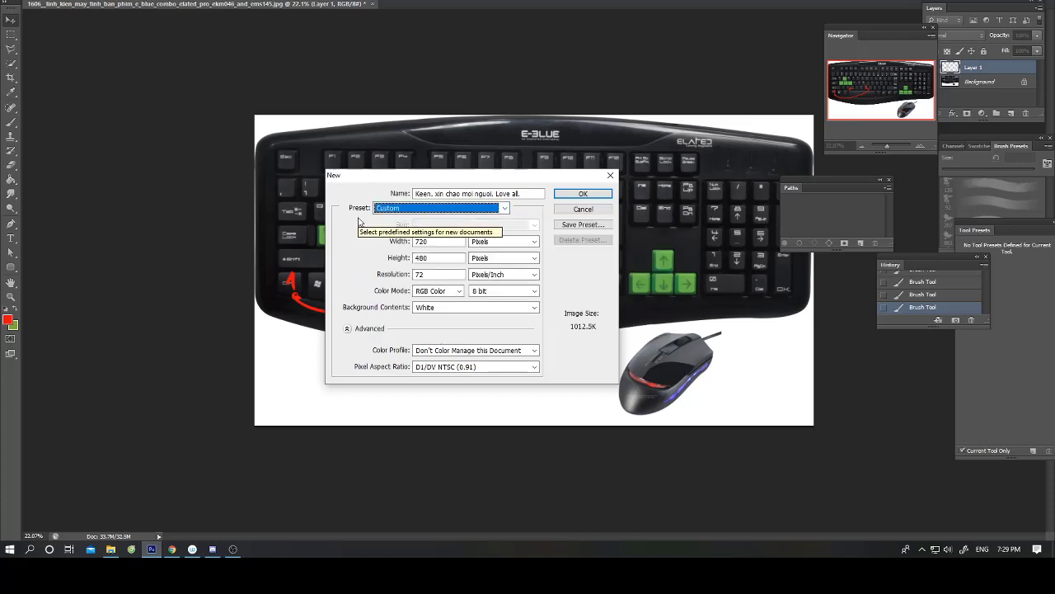
Cycle through the U.S. Paper, Photo, Web and Default Photoshop Size presets
left_click(496, 212)
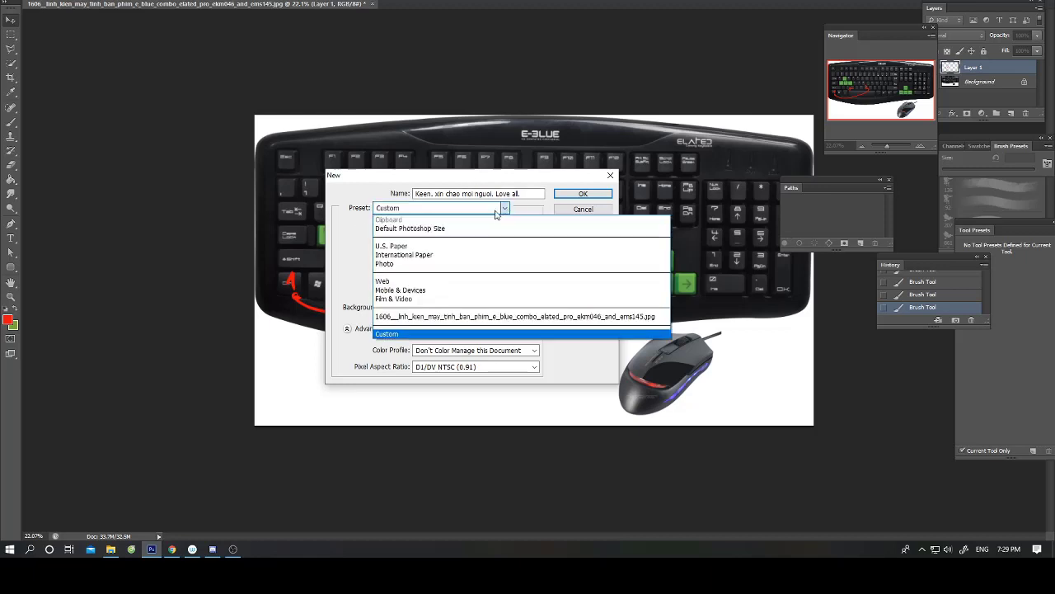
left_click(432, 246)
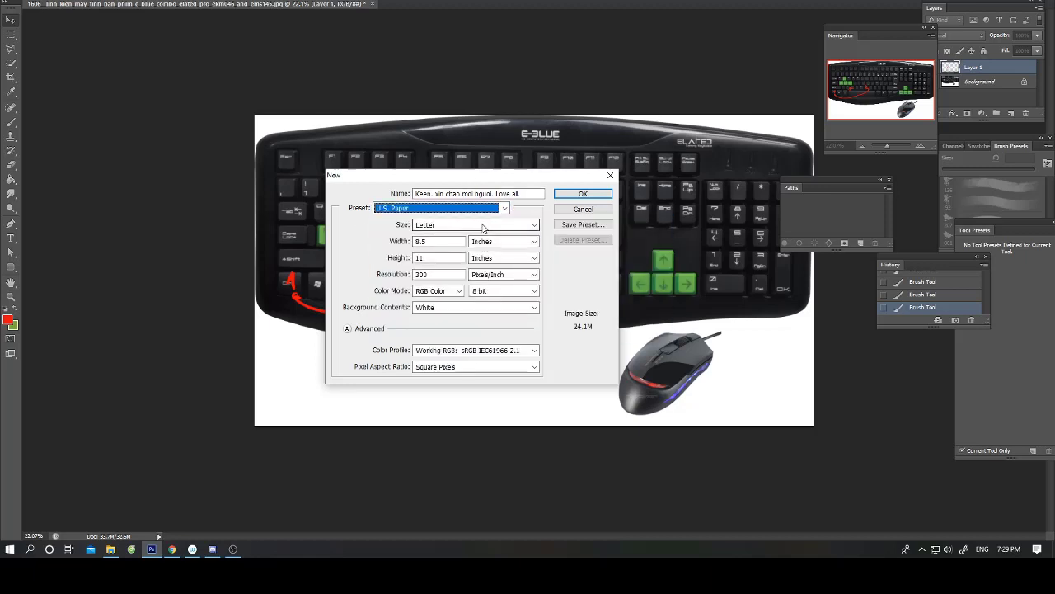
left_click(437, 208)
left_click(416, 263)
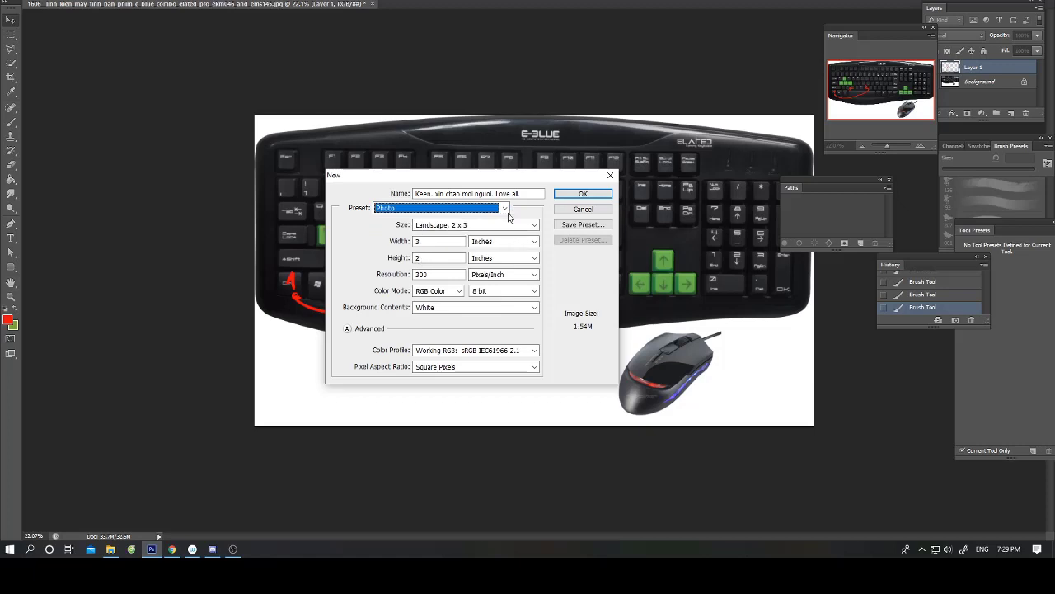
left_click(437, 208)
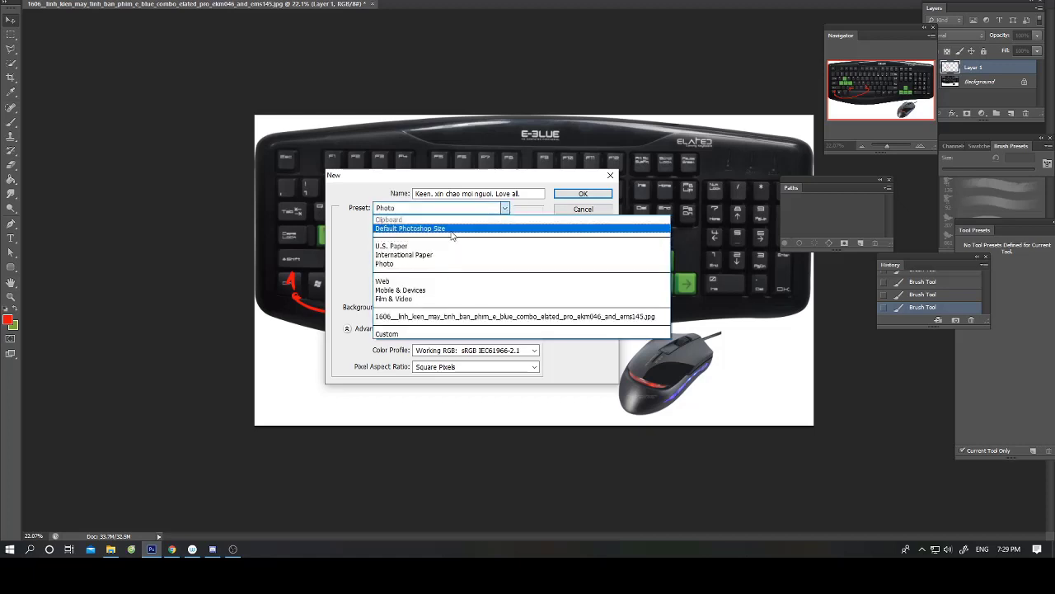
left_click(429, 282)
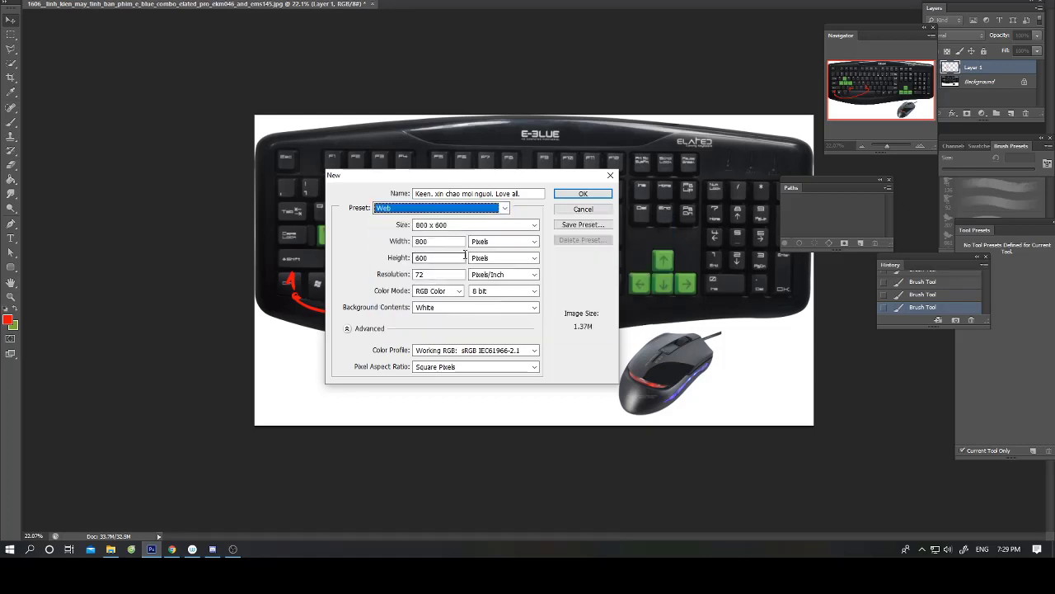
left_click(502, 206)
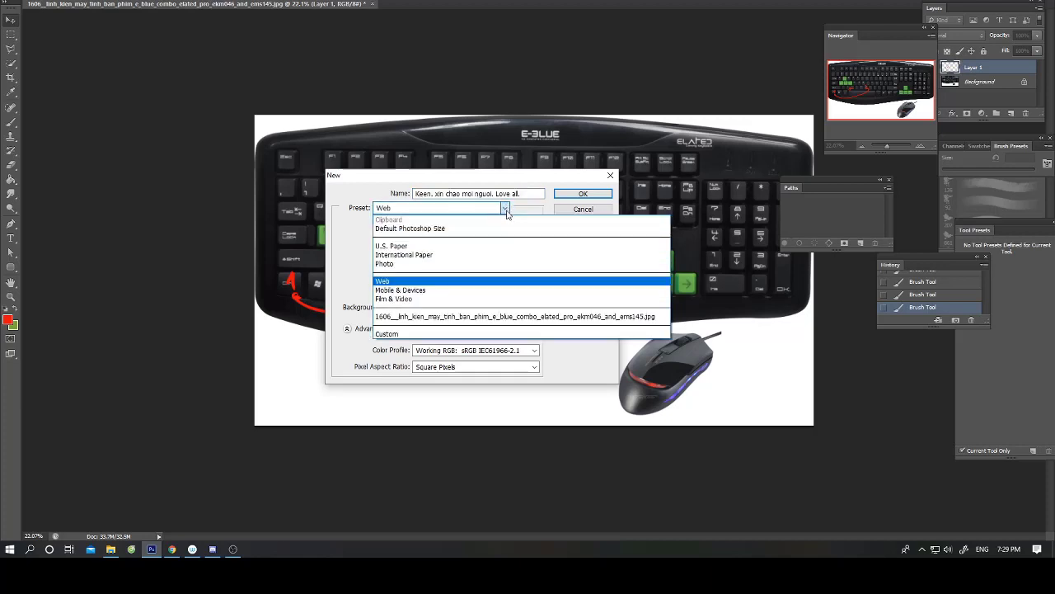
left_click(444, 229)
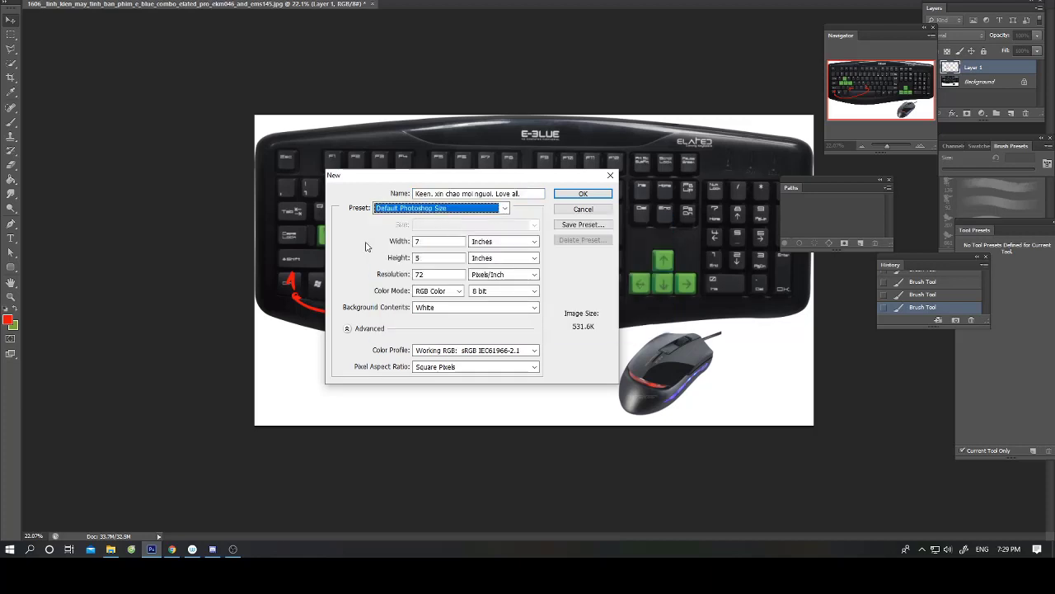
Settle on the Custom preset, a 7×5-inch document at 72 ppi
left_click(505, 208)
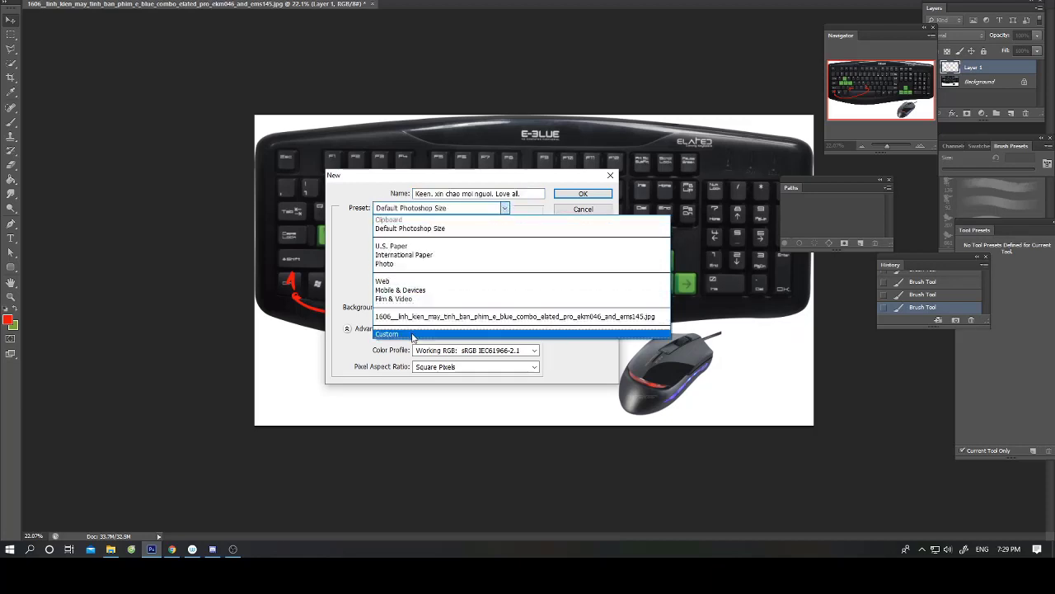
left_click(437, 333)
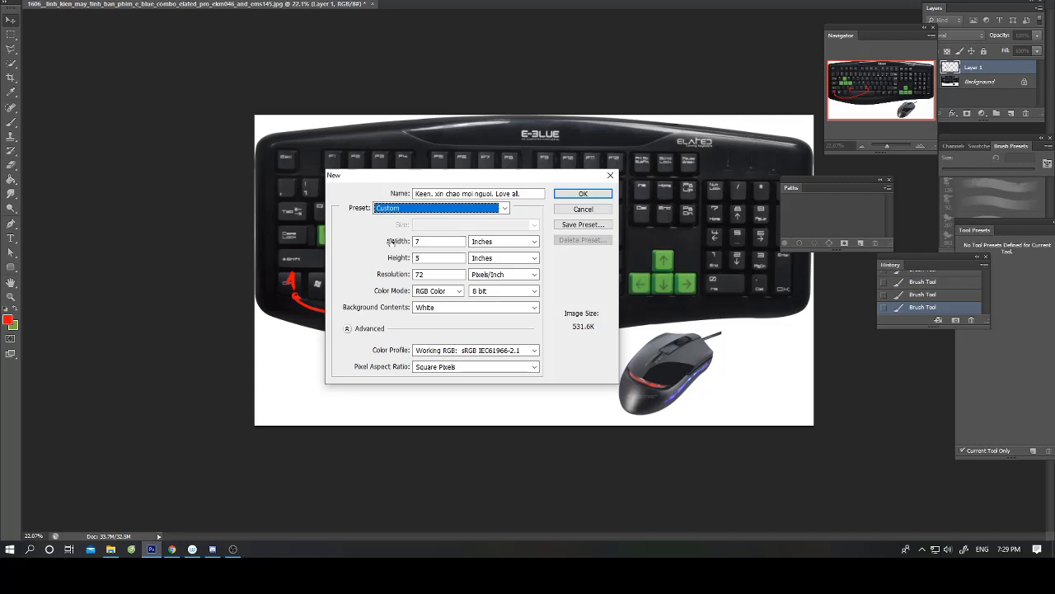
left_click(416, 241)
left_click(380, 216)
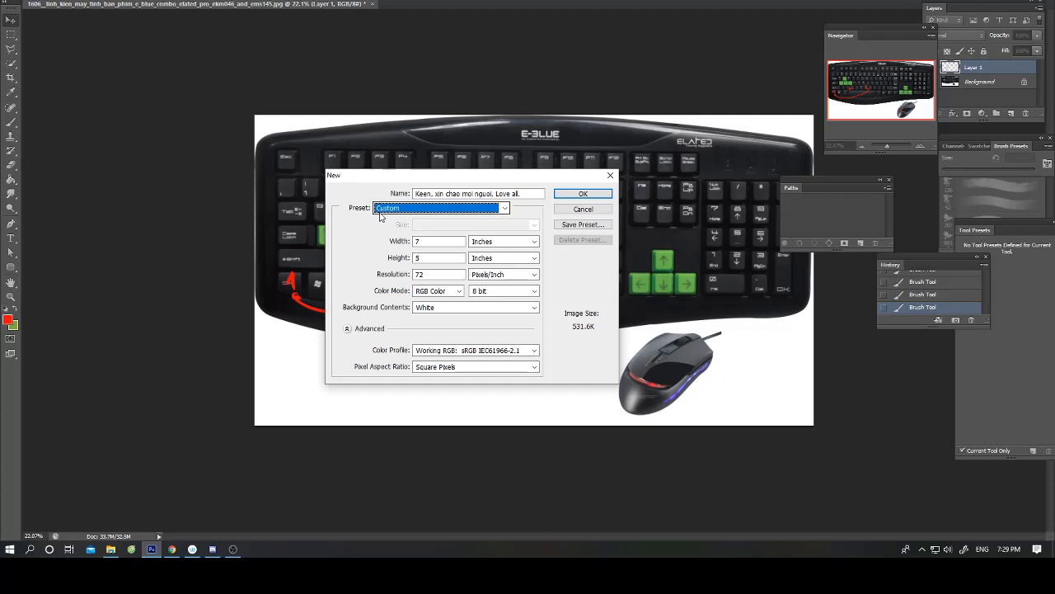
key("Tab")
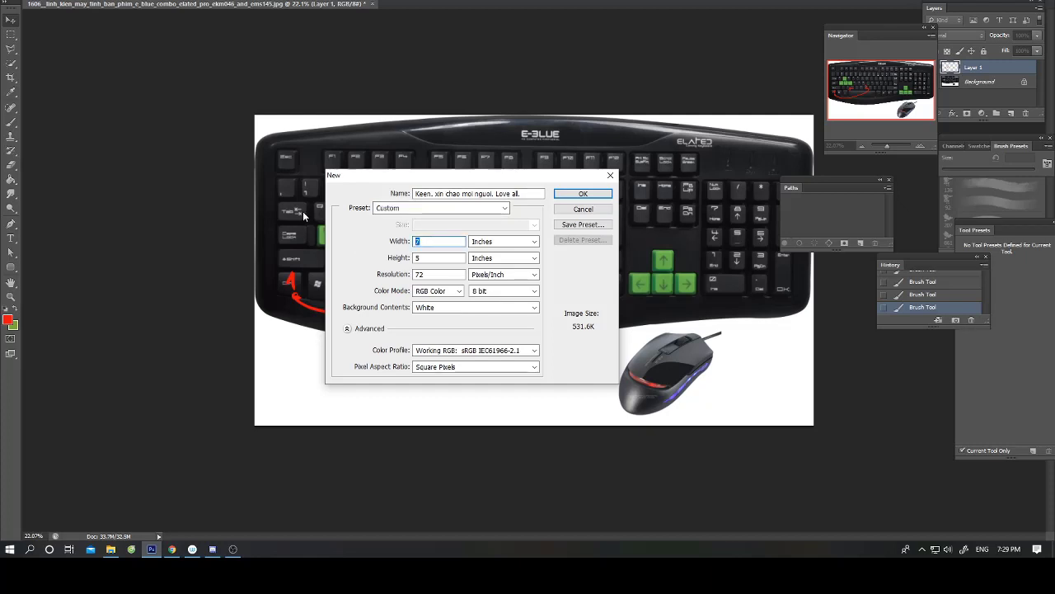
Switch the width and height units to Pixels
left_click(504, 241)
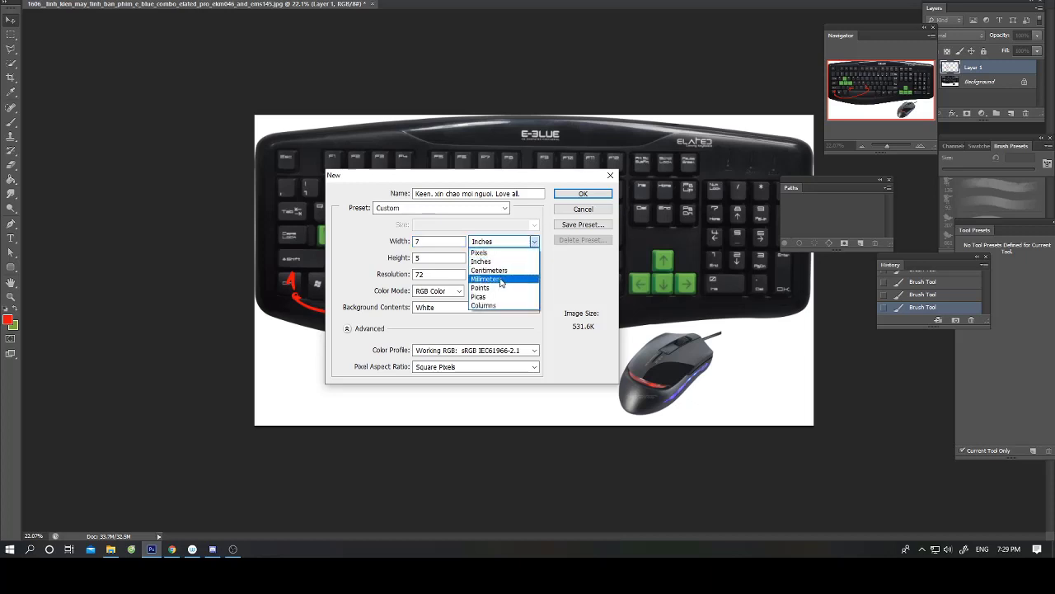
left_click(497, 207)
left_click(535, 241)
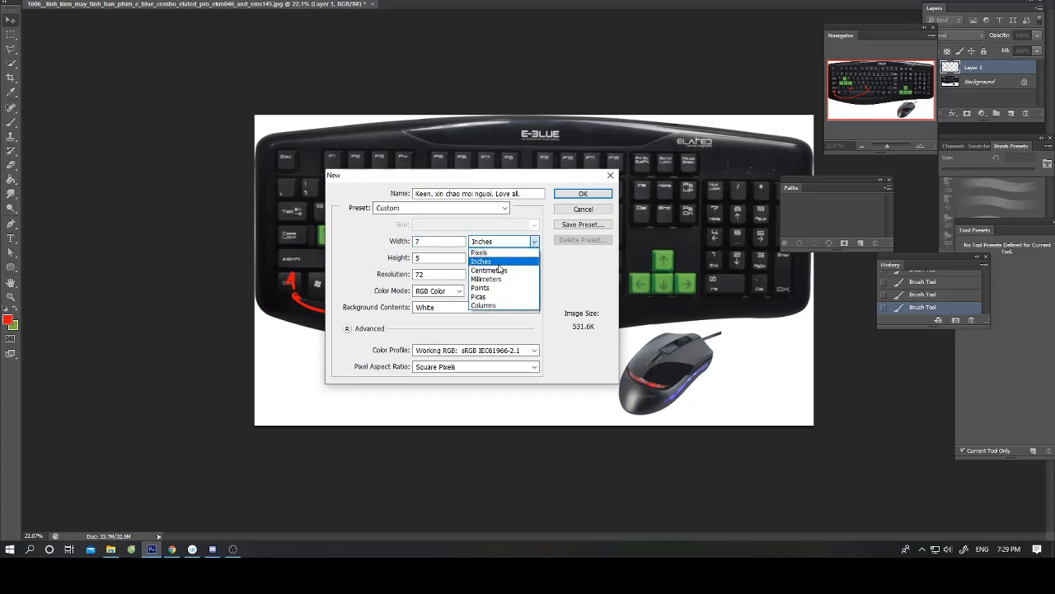
left_click(497, 252)
left_click(535, 258)
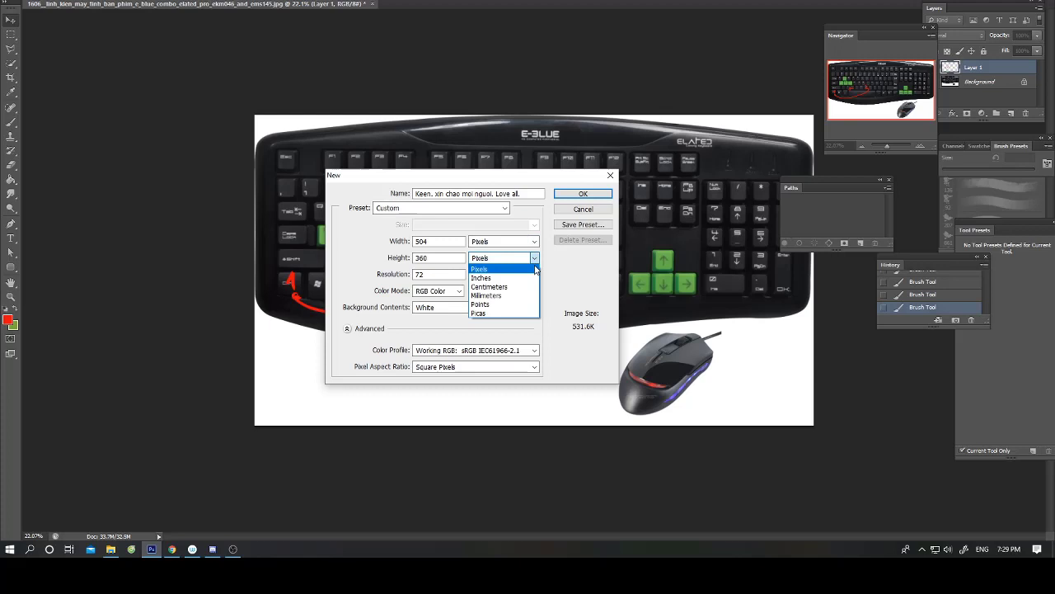
left_click(448, 239)
Enter 1920 × 1080 pixels and create the blank white document
key("BackSpace")
key("BackSpace")
key("BackSpace")
type("1")
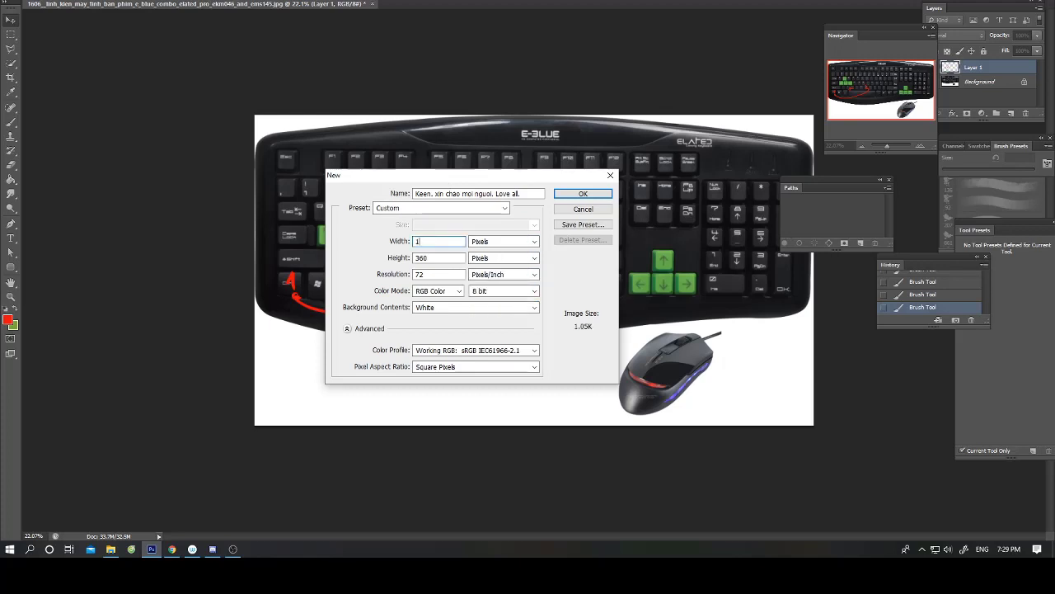
type("920")
left_click(438, 258)
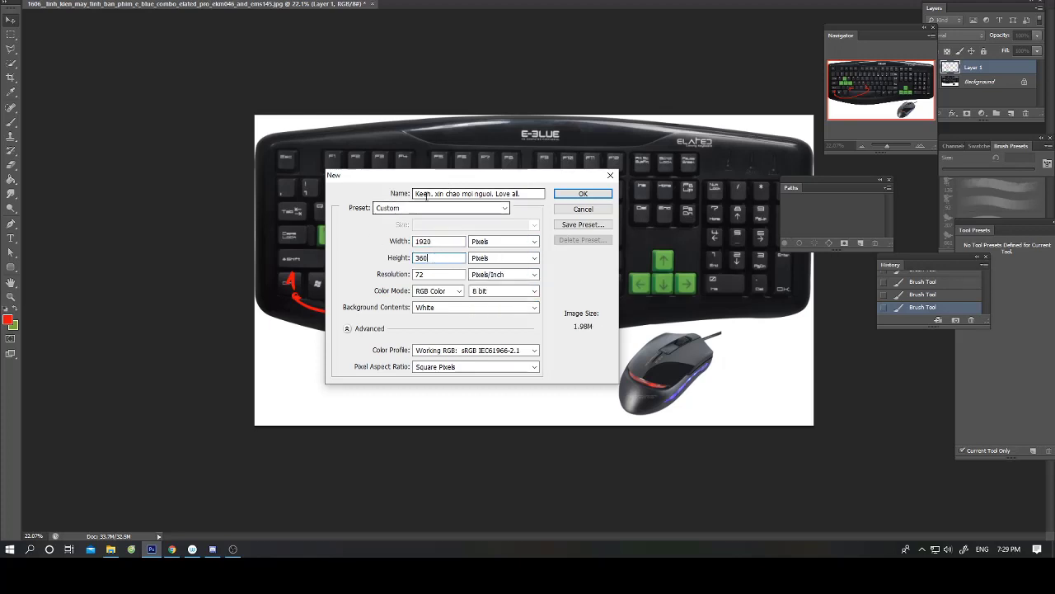
key("BackSpace")
key("BackSpace")
key("BackSpace")
type("108")
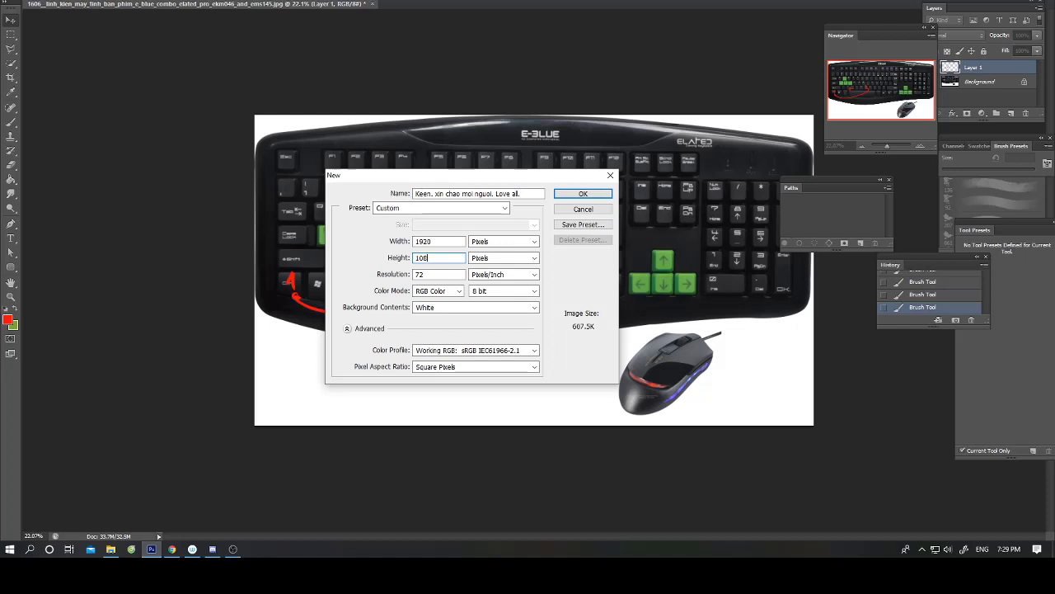
type("0")
key("Return")
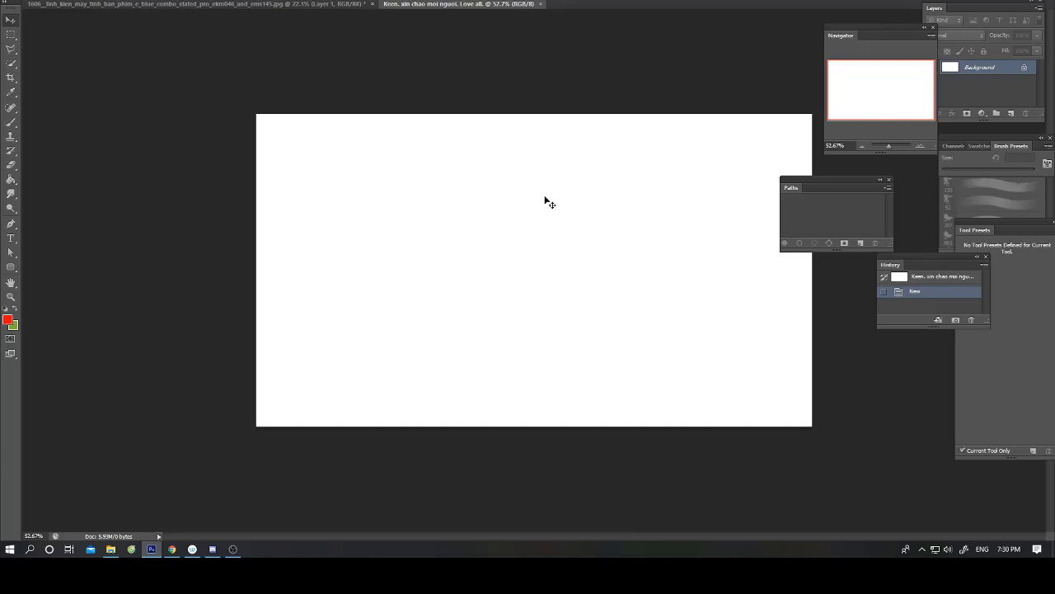
Start another new document with Ctrl+N and name it Hihihaha
key("ctrl+n")
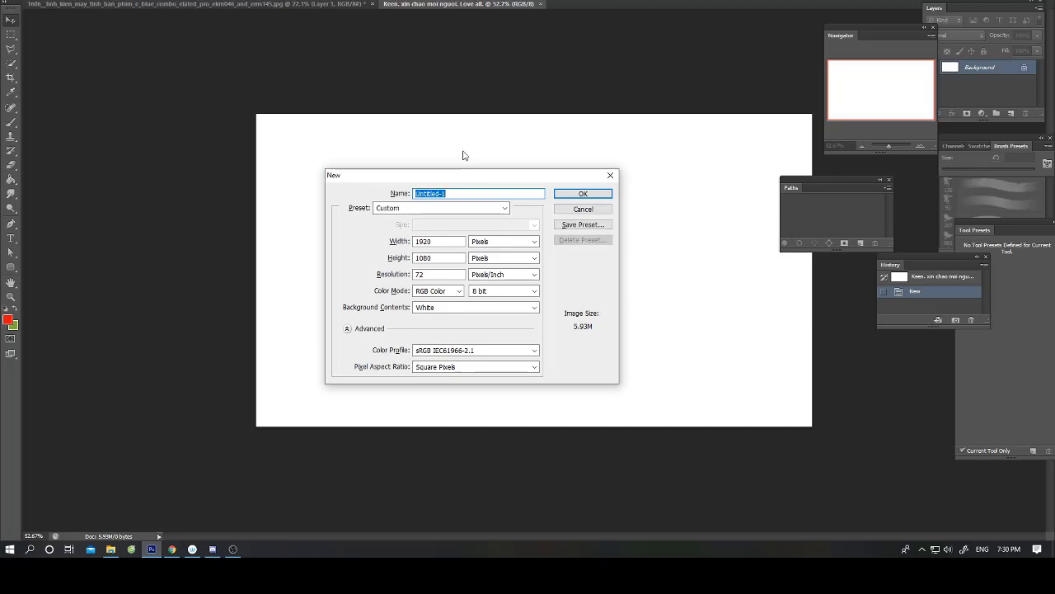
type("Hihihaha")
left_click(534, 242)
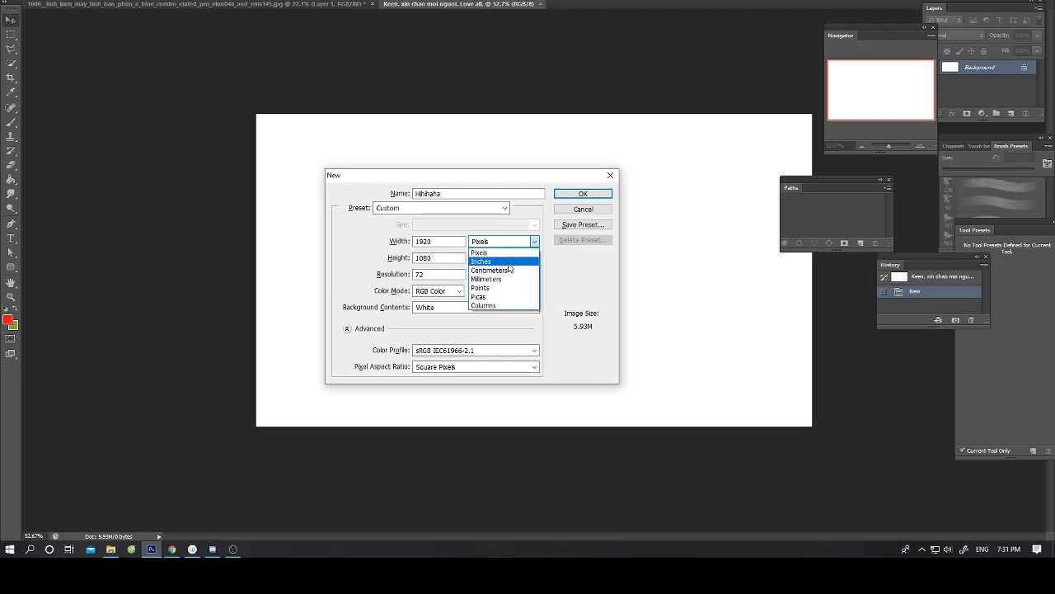
left_click(502, 262)
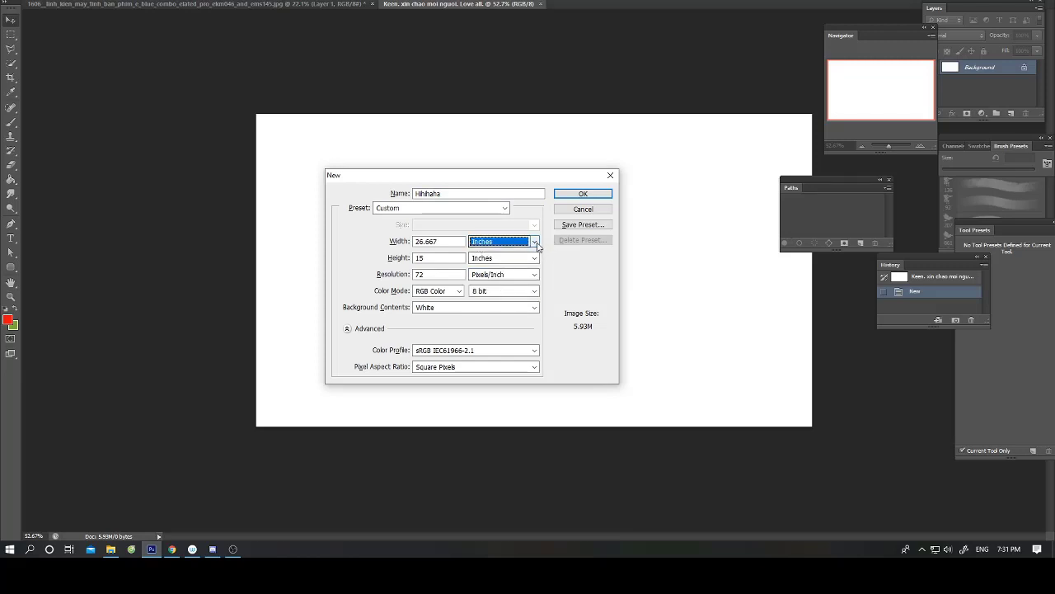
left_click(534, 245)
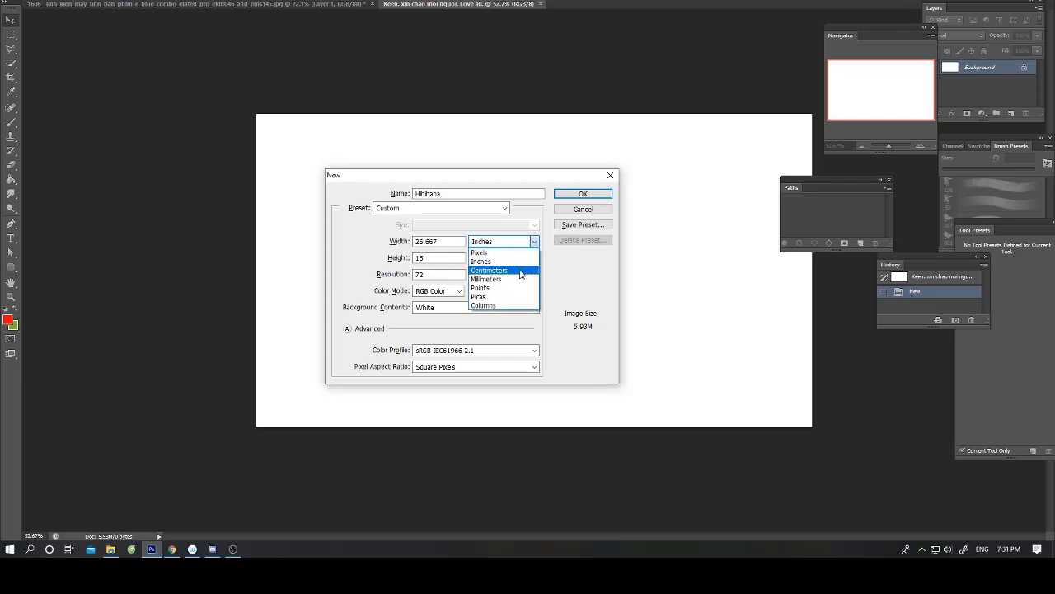
left_click(521, 270)
left_click(535, 243)
left_click(528, 279)
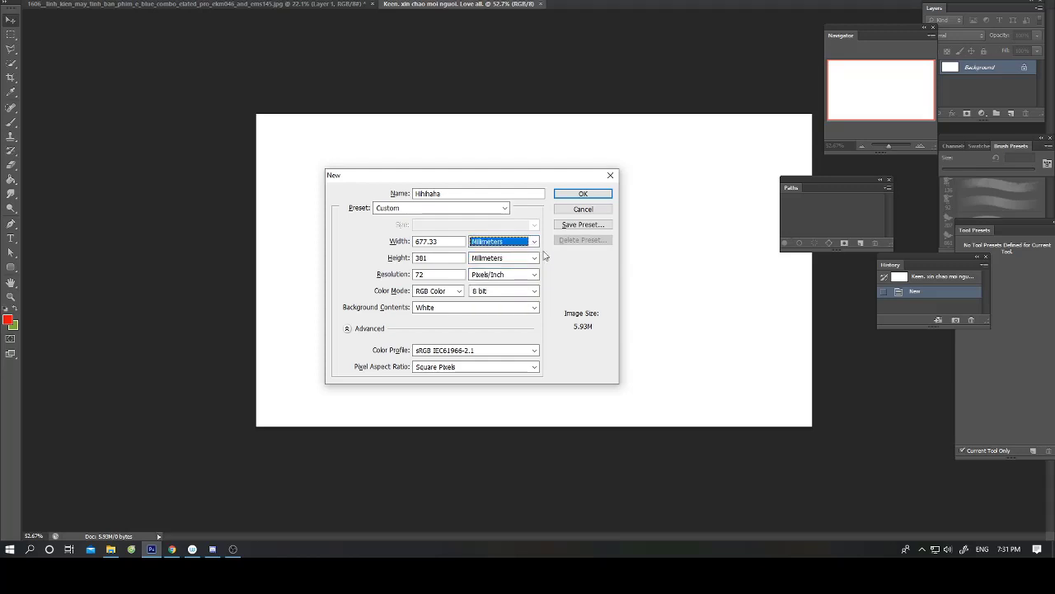
left_click(534, 242)
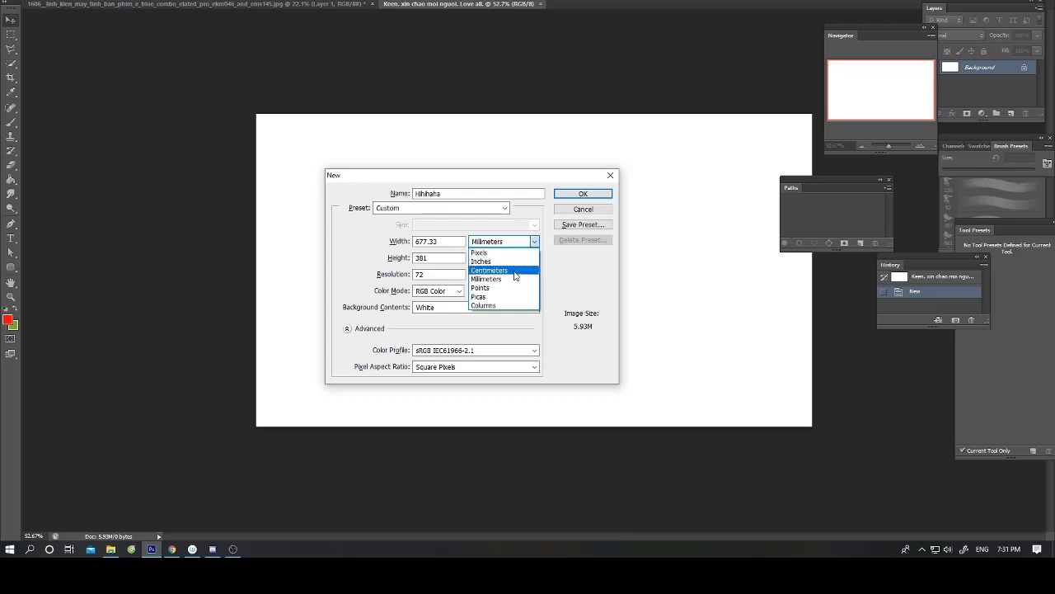
left_click(516, 279)
left_click(542, 240)
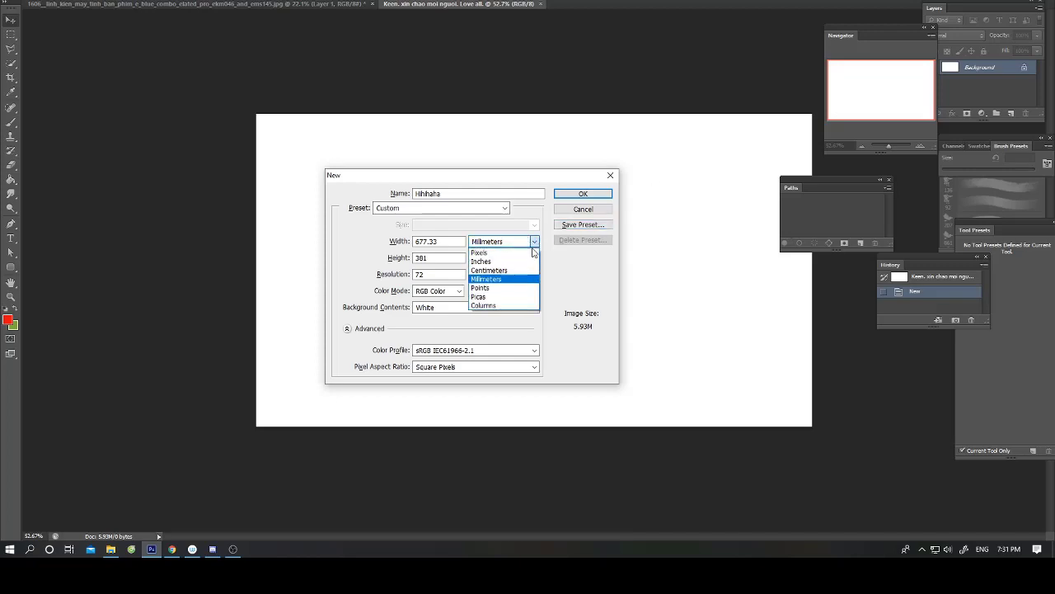
left_click(526, 269)
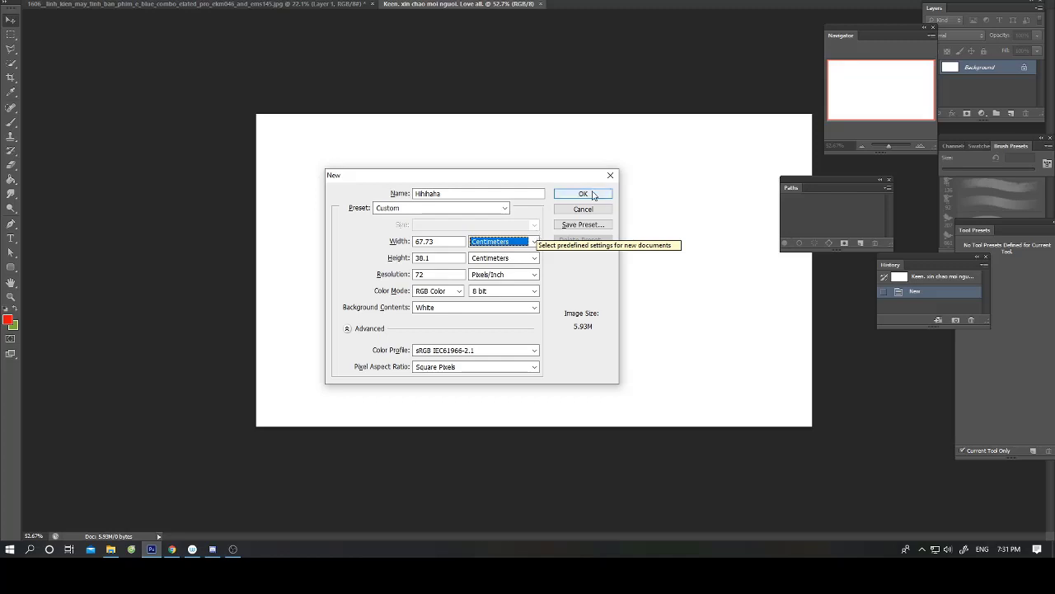
left_click(534, 241)
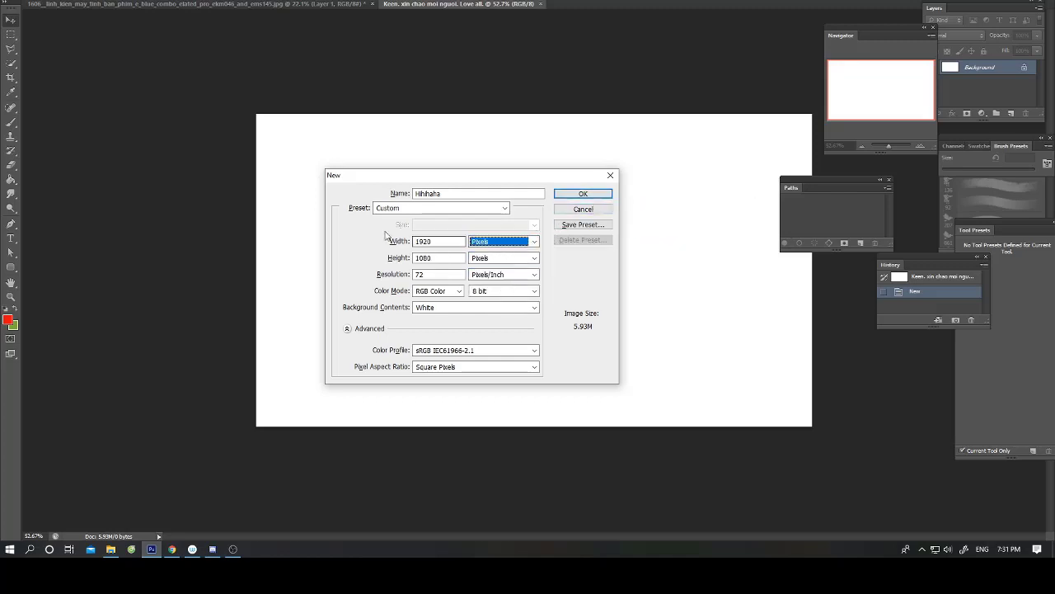
left_click(534, 241)
left_click(517, 271)
key("Tab")
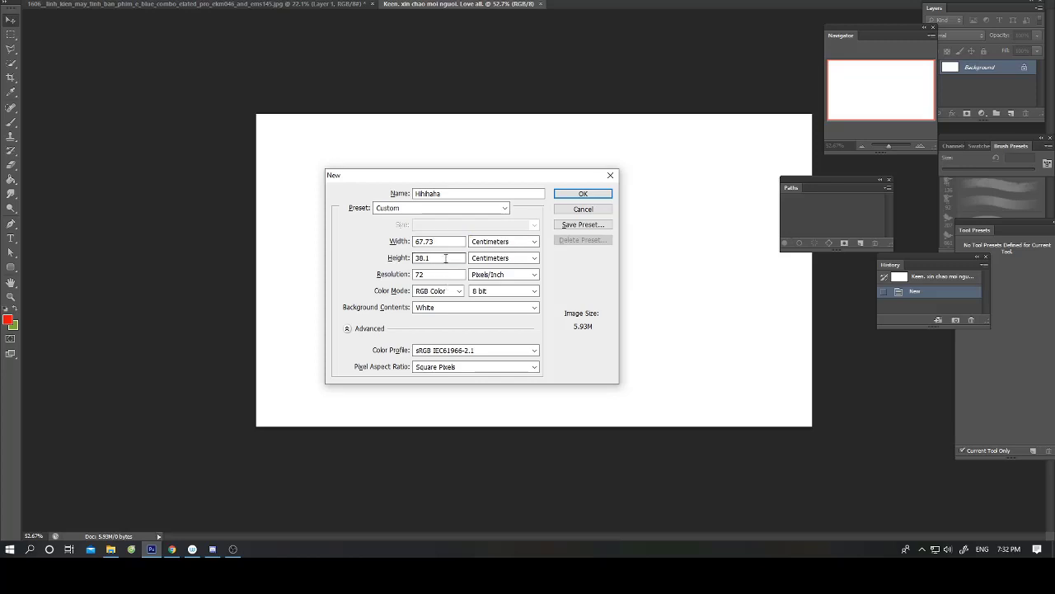
double_click(437, 241)
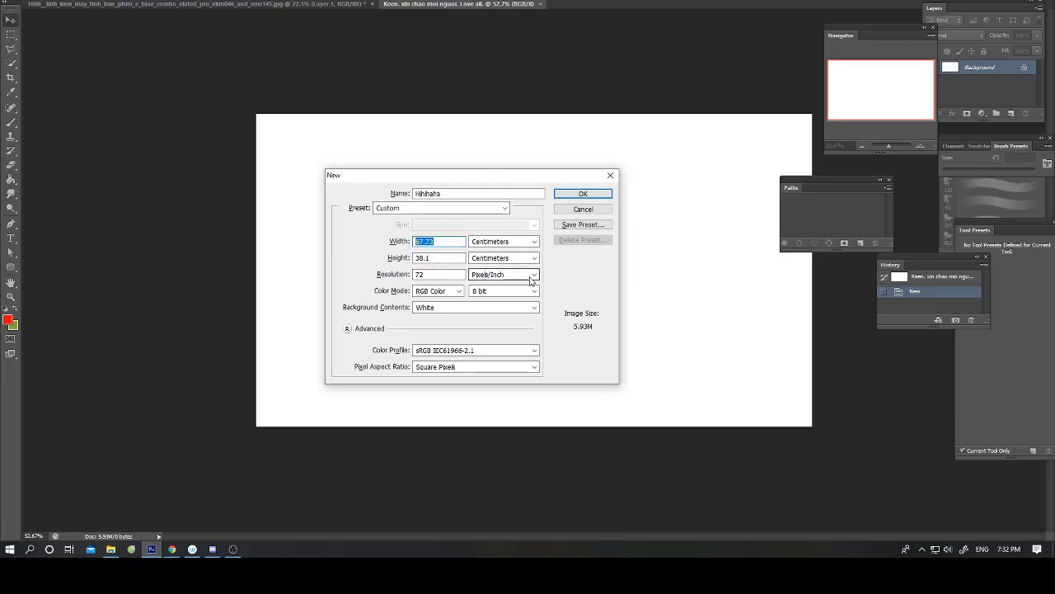
left_click(536, 242)
left_click(507, 253)
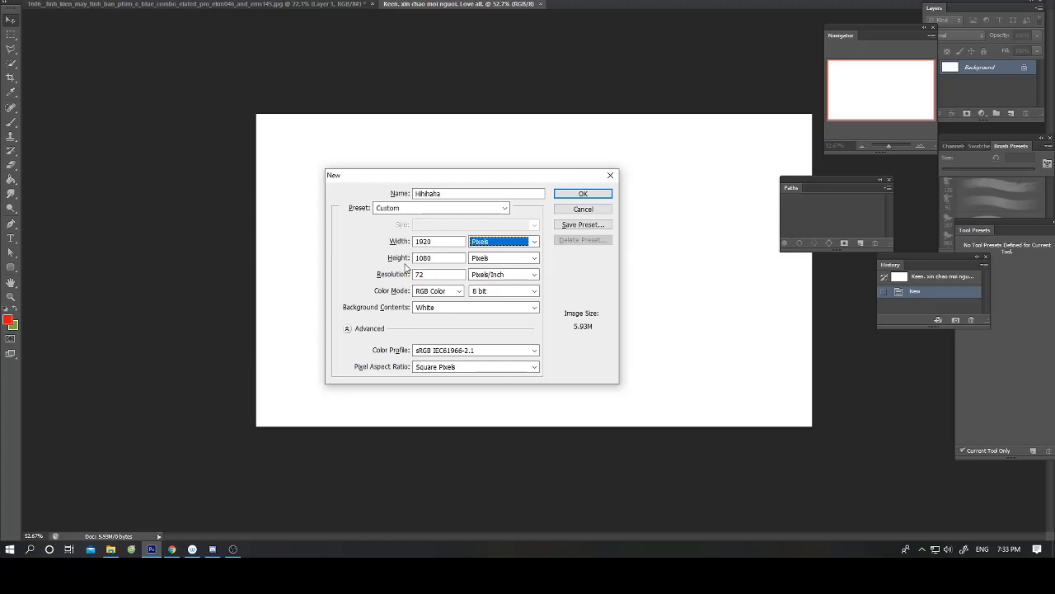
Dismiss the New document settings and fit the blank canvas in the window
left_click(610, 174)
left_click_drag(509, 162, 561, 198)
left_click(561, 198)
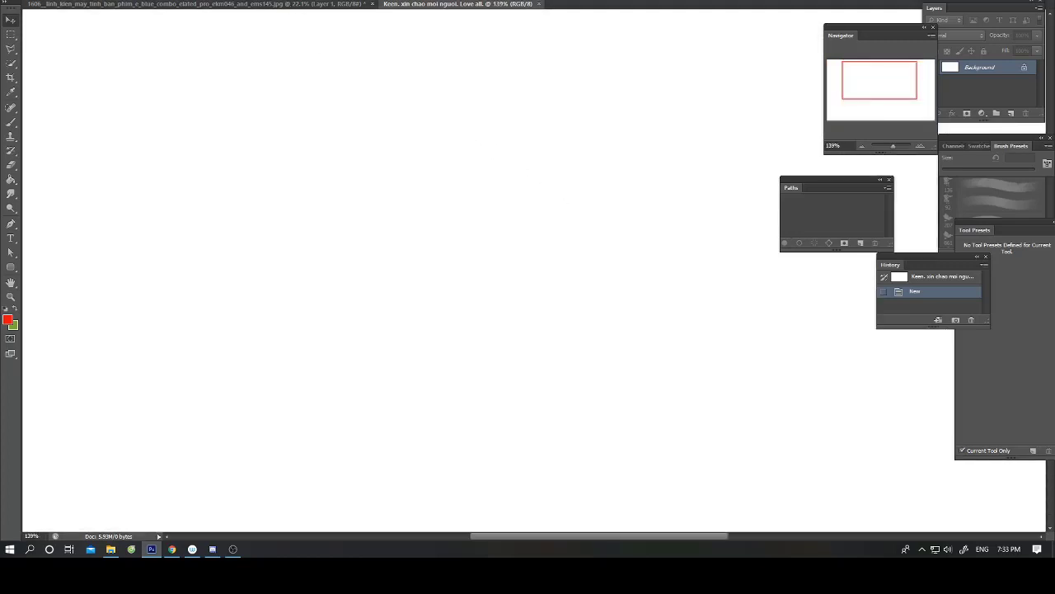
key("ctrl+0")
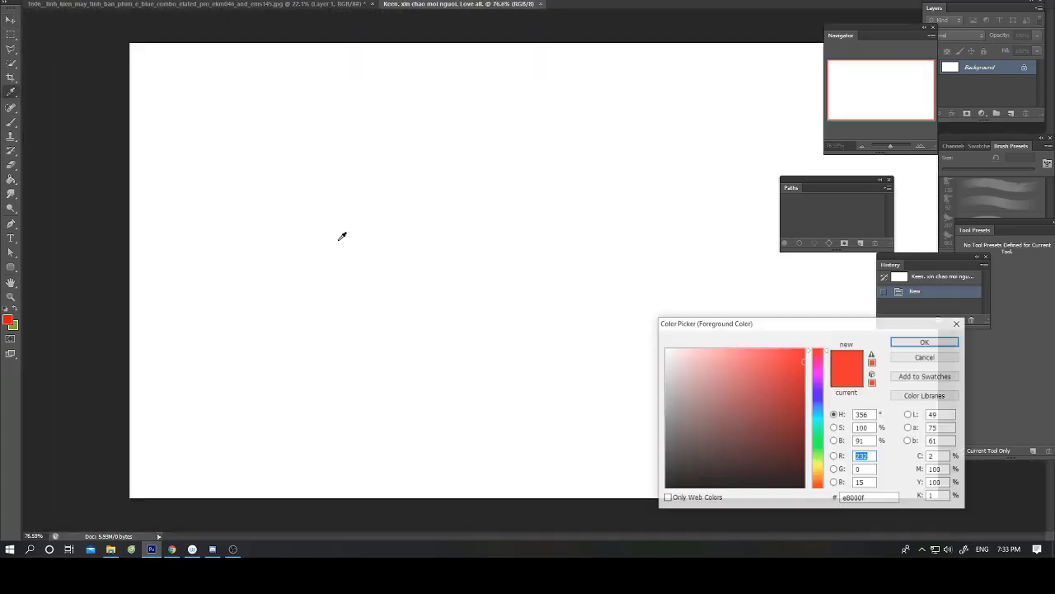
Fill the canvas with black foreground colour, then open the Desktop folder
type("0")
key("Return")
key("alt+BackSpace")
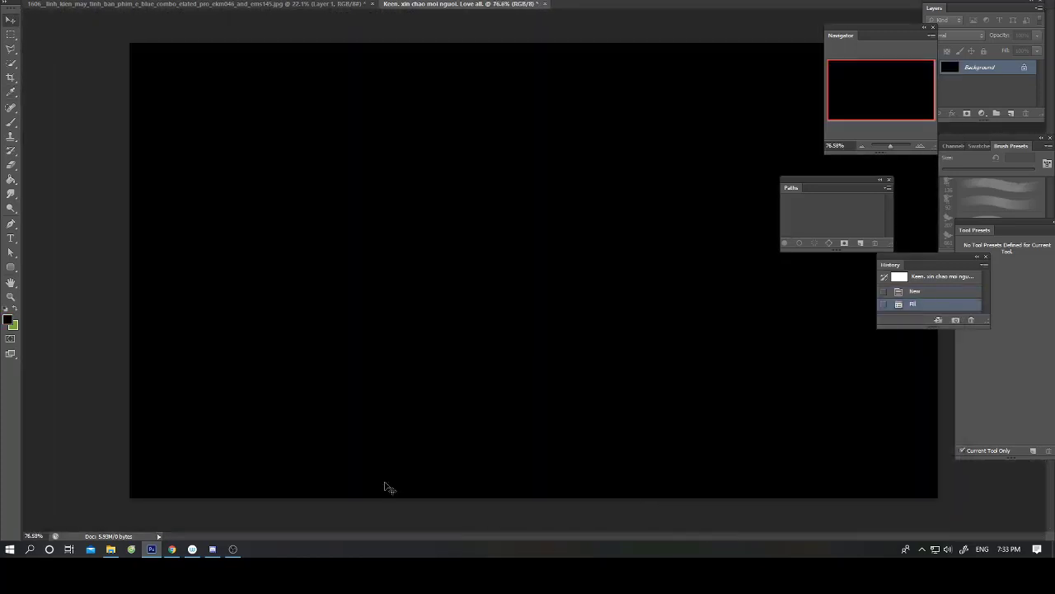
left_click(110, 548)
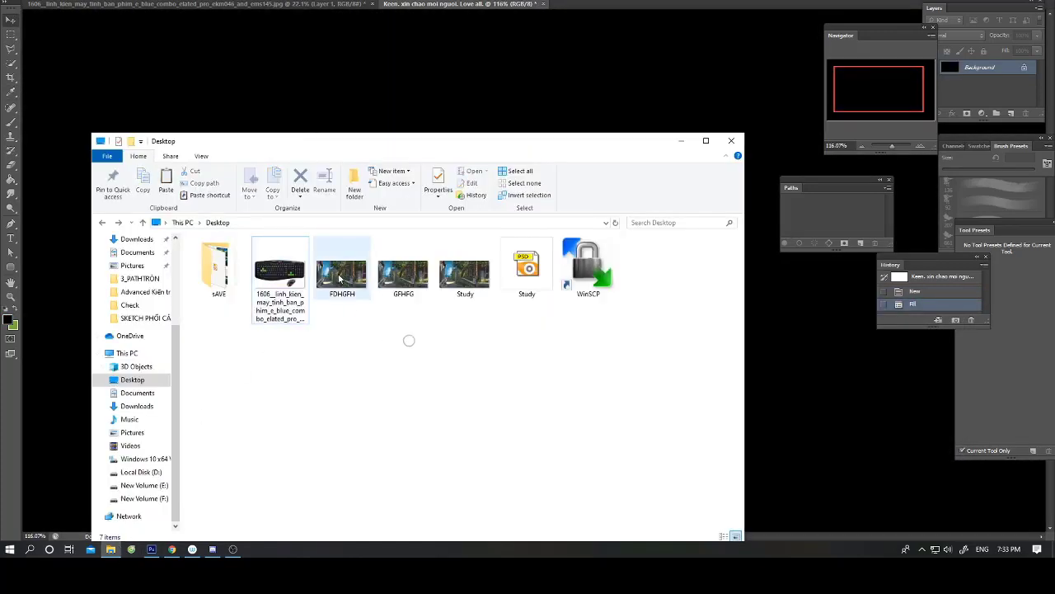
Open FDHGFH.jpg as a new document and zoom in on it
mouse_move(342, 268)
left_mouse_down()
mouse_move(442, 261)
mouse_move(414, 145)
left_mouse_up()
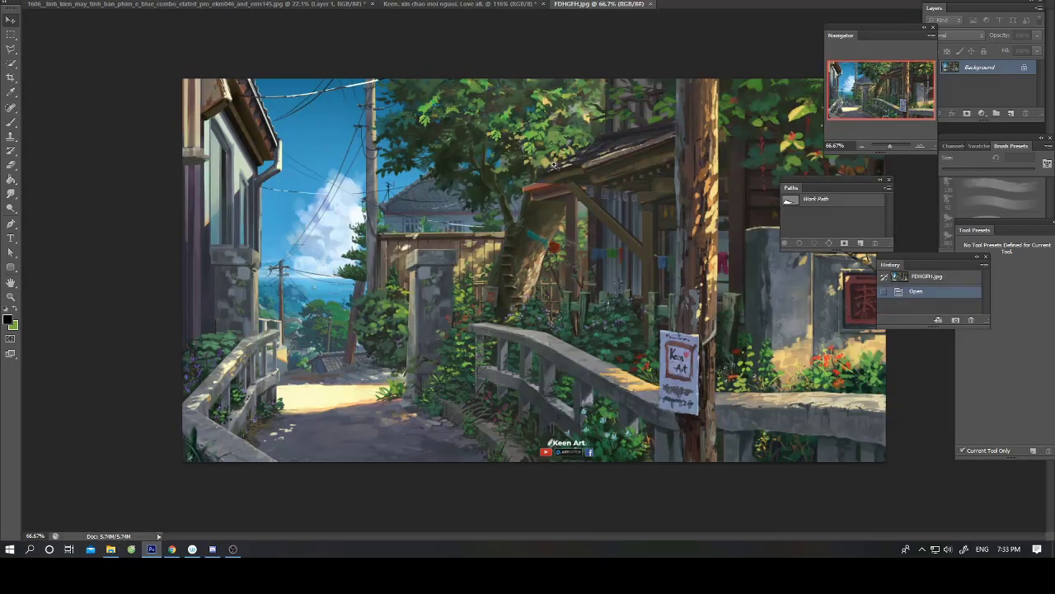
scroll(414, 145, "up", 2)
scroll(413, 145, "up", 2)
scroll(419, 217, "up", 2)
scroll(419, 231, "up", 2)
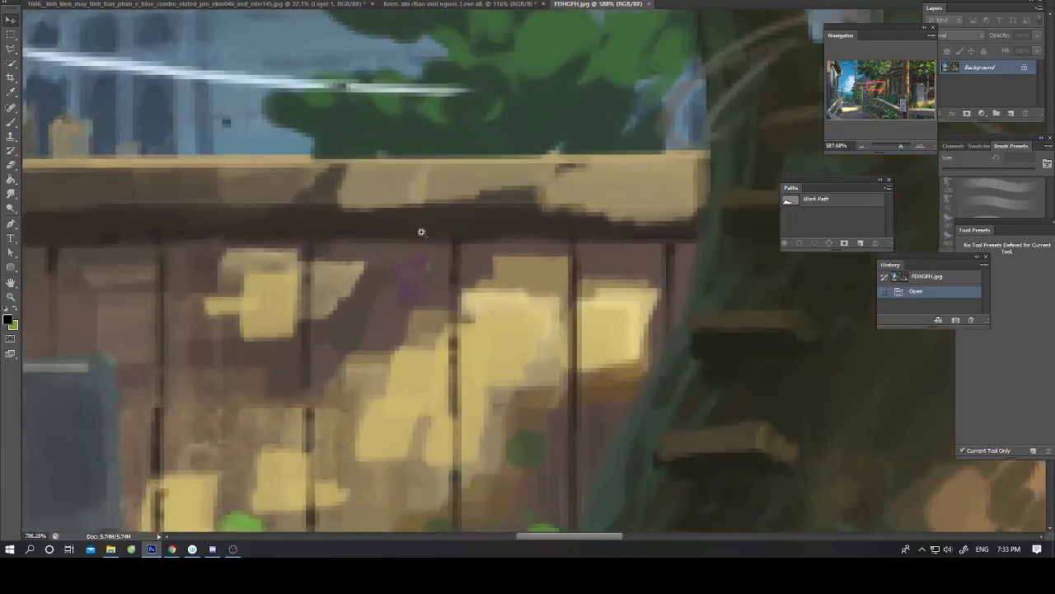
scroll(458, 249, "up", 2)
scroll(356, 273, "up", 2)
scroll(351, 288, "up", 2)
scroll(327, 309, "up", 2)
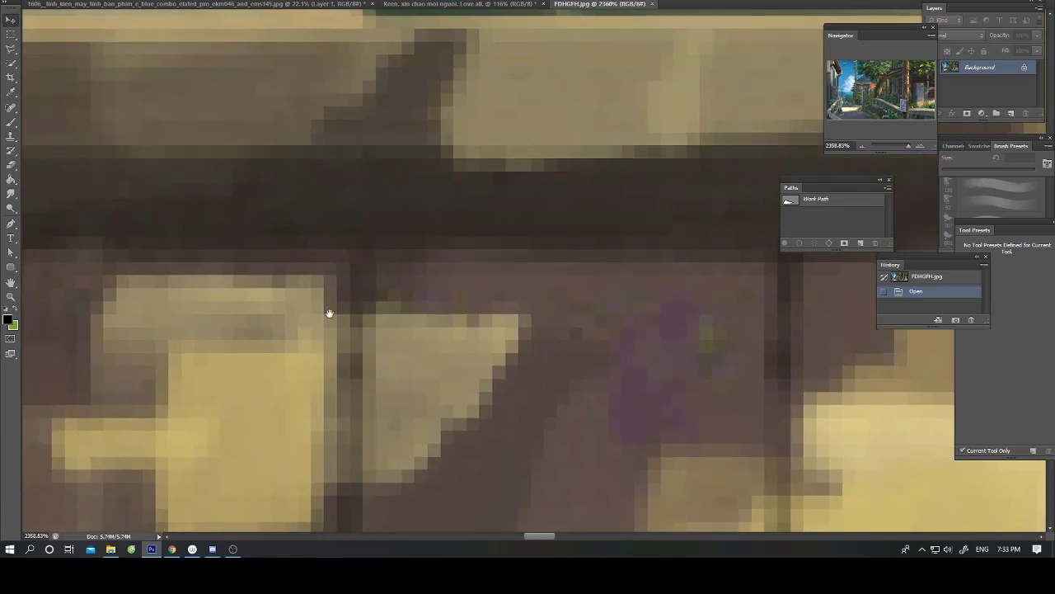
scroll(369, 211, "up", 2)
scroll(467, 321, "down", 1)
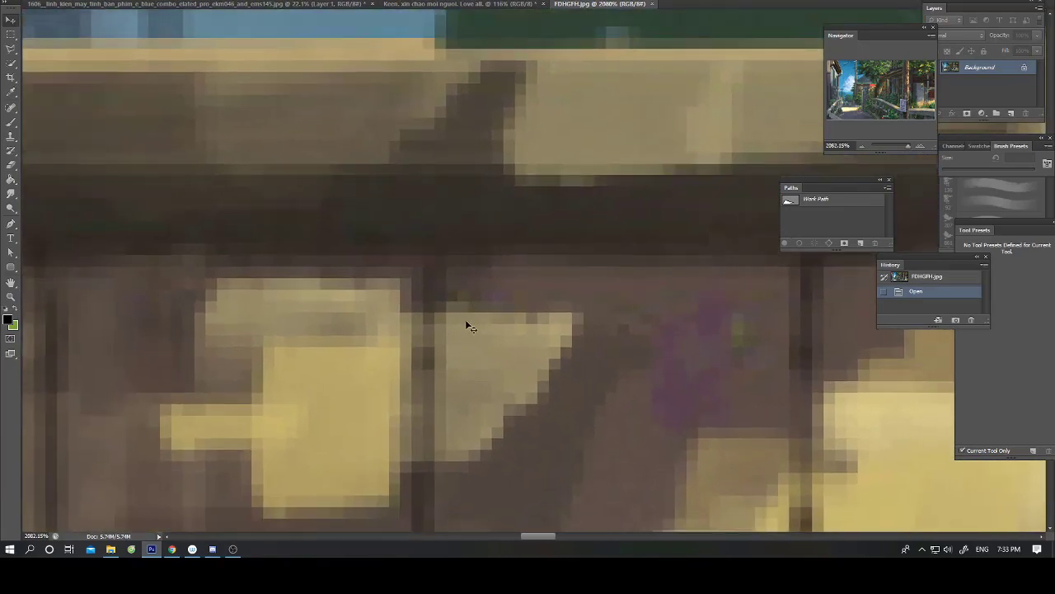
Turn on the pixel grid overlay and zoom around to inspect the pixels
left_click(202, 0)
mouse_move(248, 135)
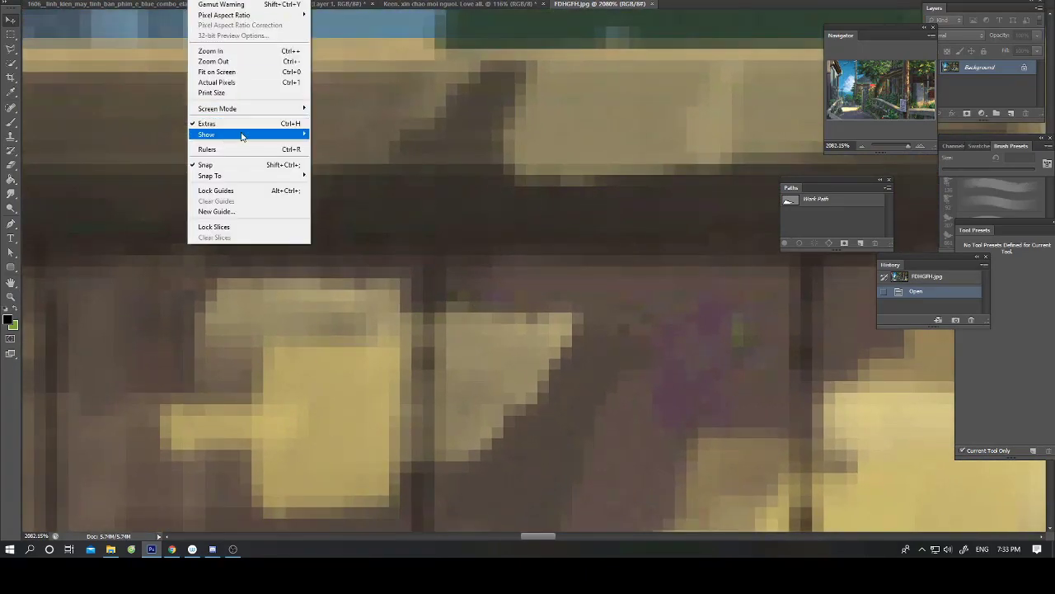
left_click(325, 218)
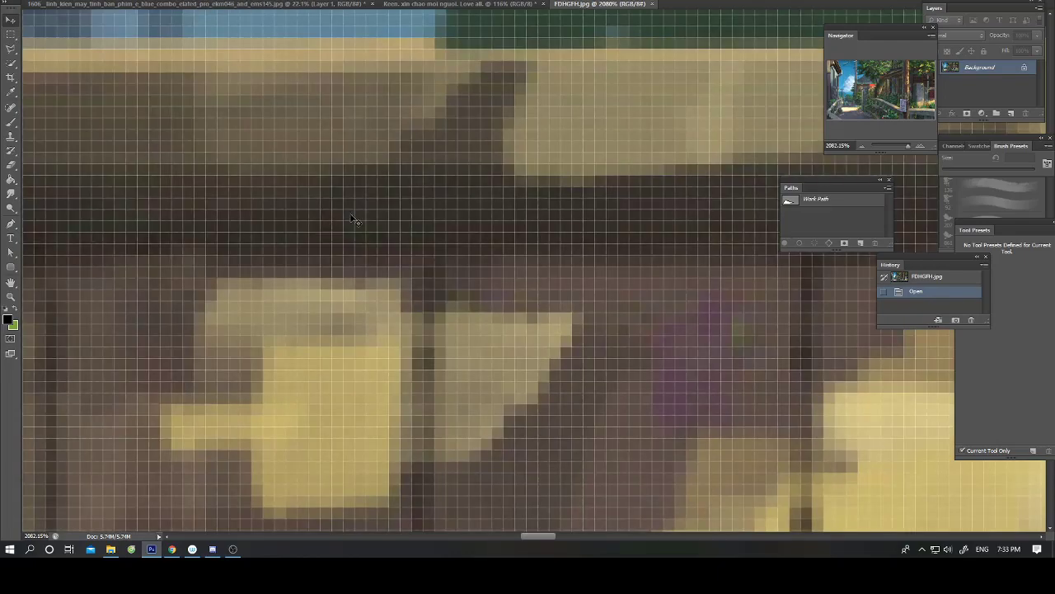
scroll(443, 293, "down", 1)
scroll(453, 248, "up", 2)
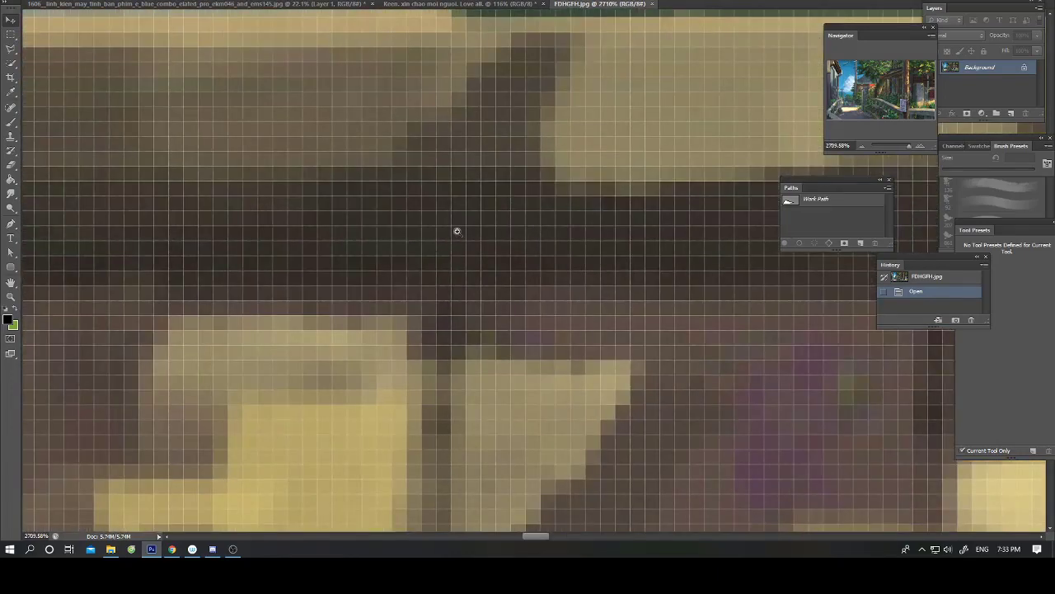
scroll(282, 220, "down", 1)
scroll(415, 266, "down", 1)
scroll(415, 281, "down", 1)
scroll(426, 245, "down", 1)
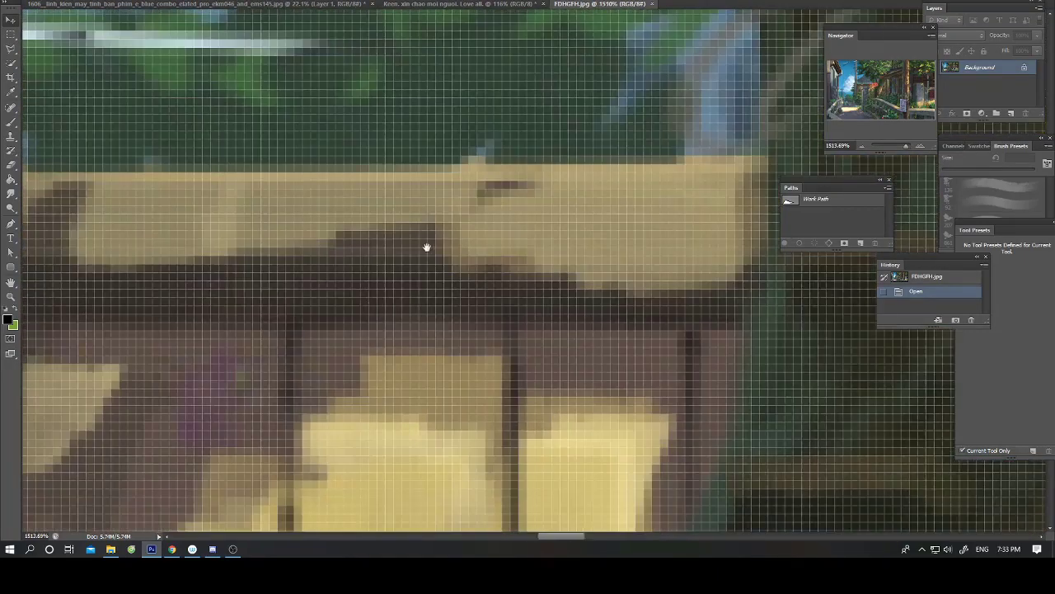
scroll(326, 295, "down", 1)
scroll(326, 295, "down", 3)
scroll(297, 281, "up", 1)
scroll(410, 203, "up", 1)
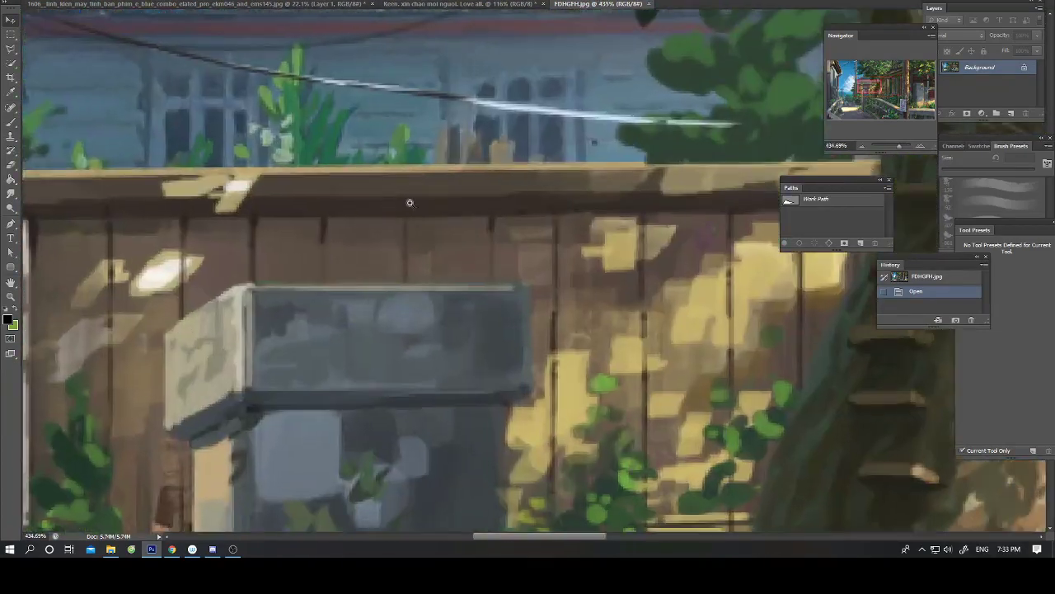
scroll(439, 210, "up", 2)
scroll(439, 209, "down", 2)
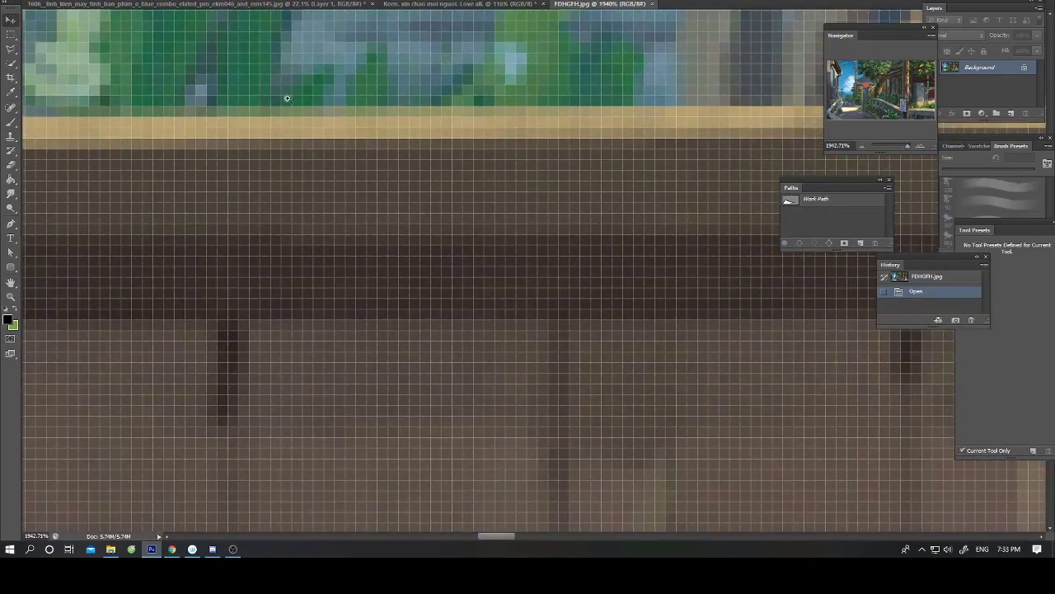
scroll(287, 98, "up", 1)
Set the Image Size resolution to 50 pixels/cm, giving 814 × 443 pixels
left_click(70, 1)
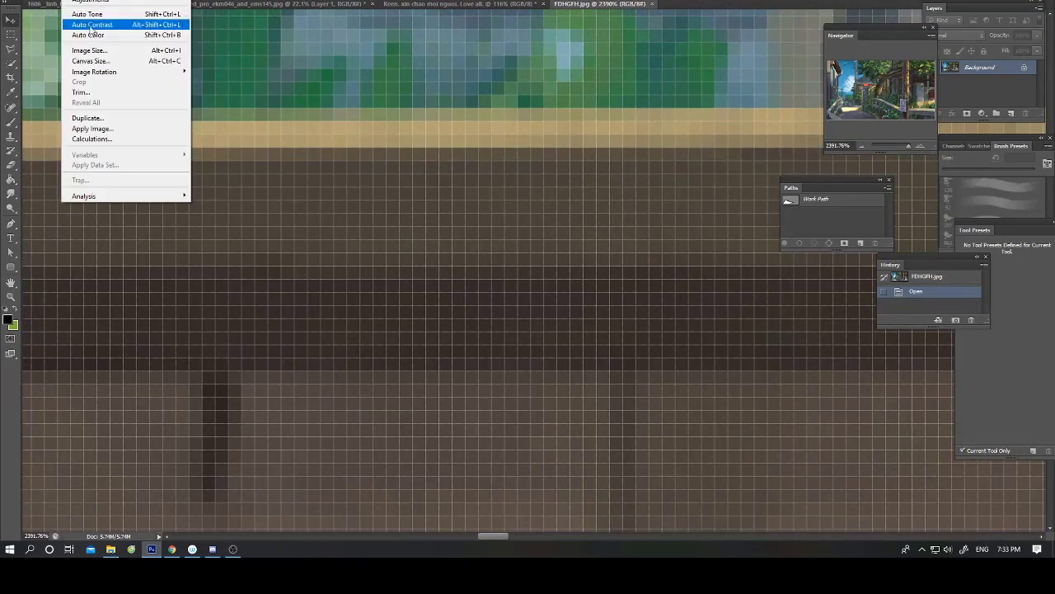
left_click(102, 51)
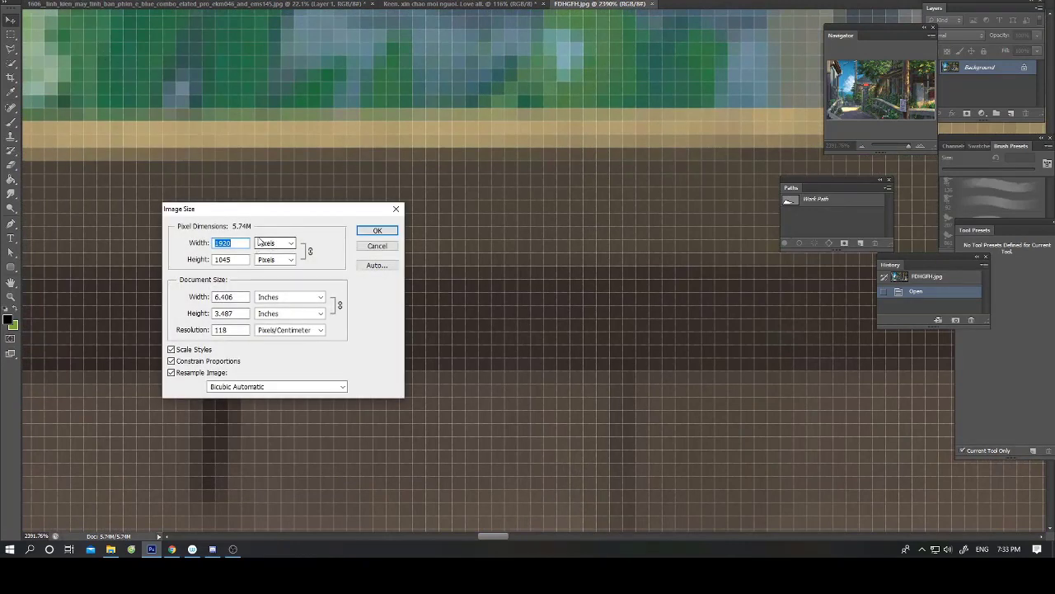
type("500")
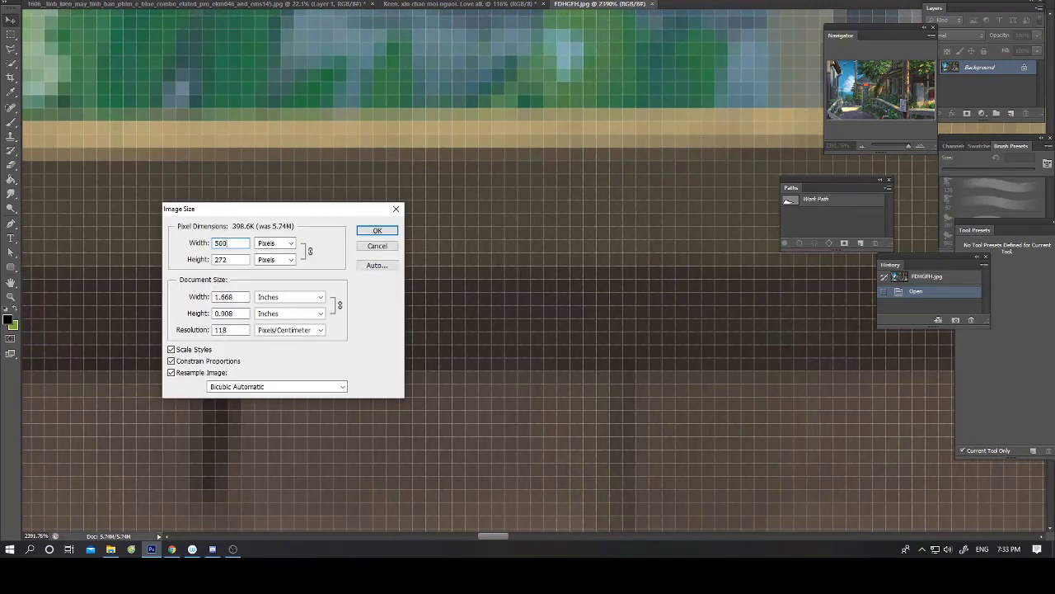
key("ctrl+z")
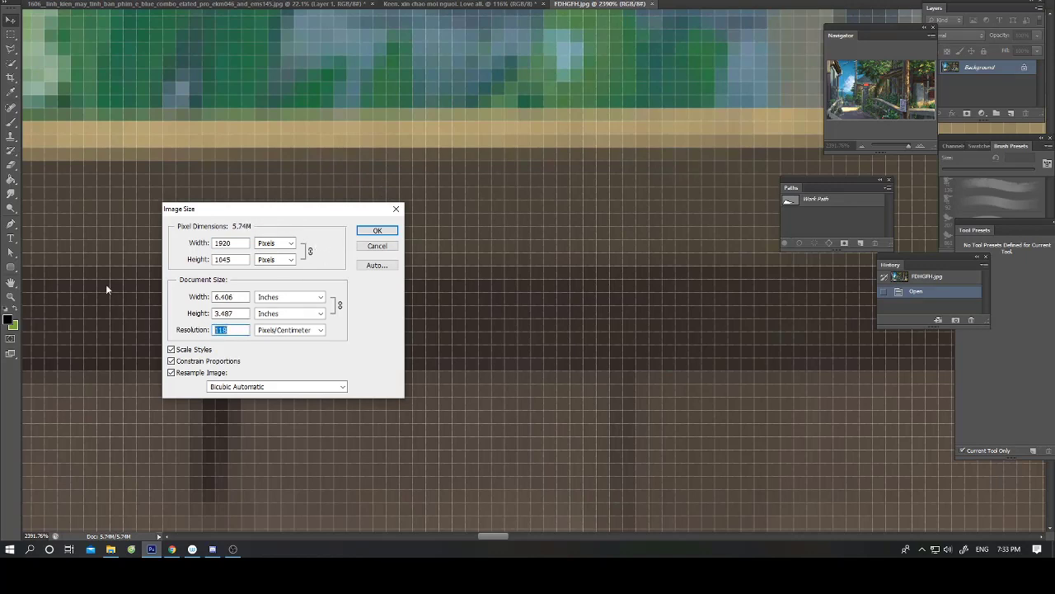
type("50")
key("Return")
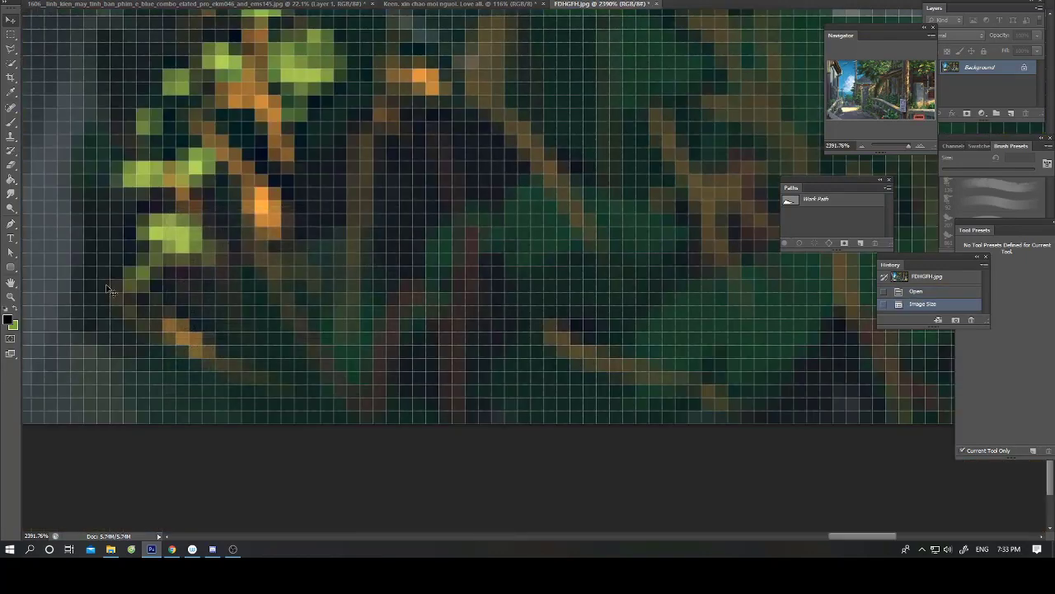
Zoom and pan around the resized painting to inspect it
scroll(512, 275, "down", 3)
scroll(513, 275, "down", 3)
scroll(513, 275, "down", 2)
scroll(513, 275, "down", 3)
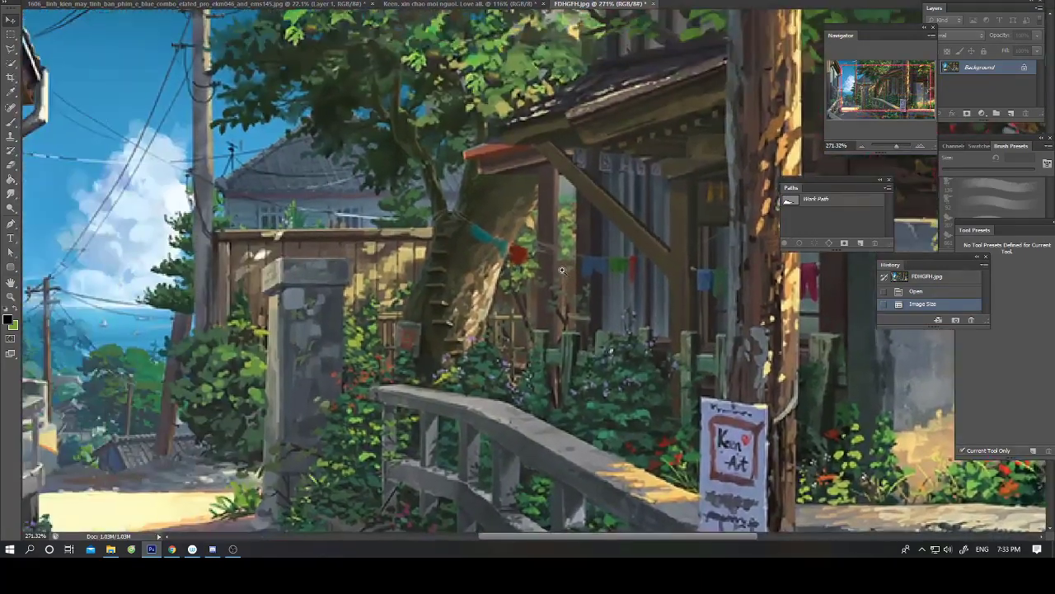
scroll(513, 274, "down", 3)
scroll(519, 247, "up", 3)
scroll(523, 220, "up", 5)
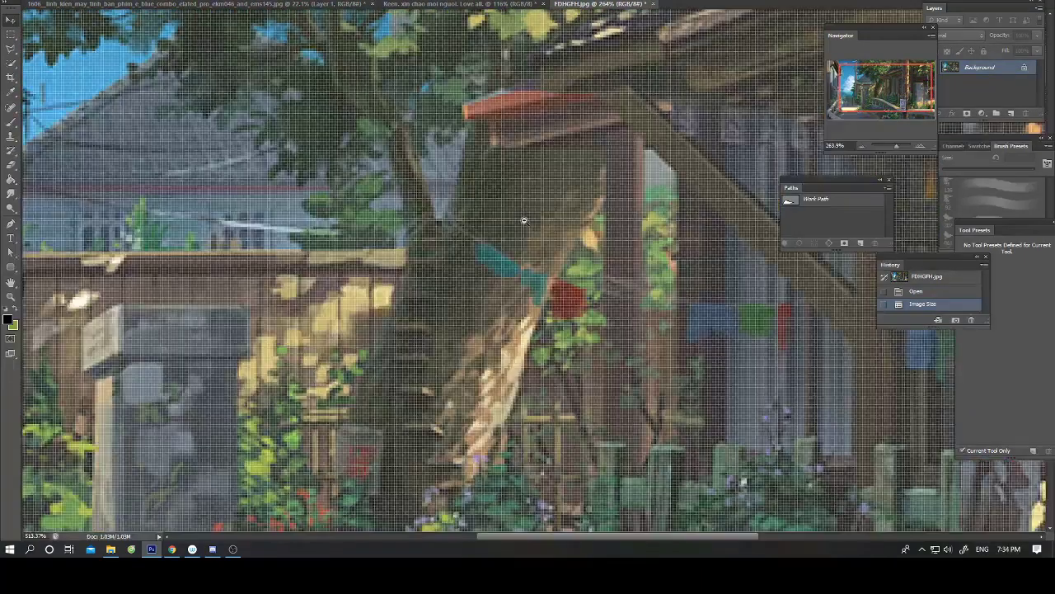
scroll(520, 231, "up", 3)
scroll(511, 227, "down", 3)
scroll(508, 217, "up", 3)
scroll(494, 239, "up", 2)
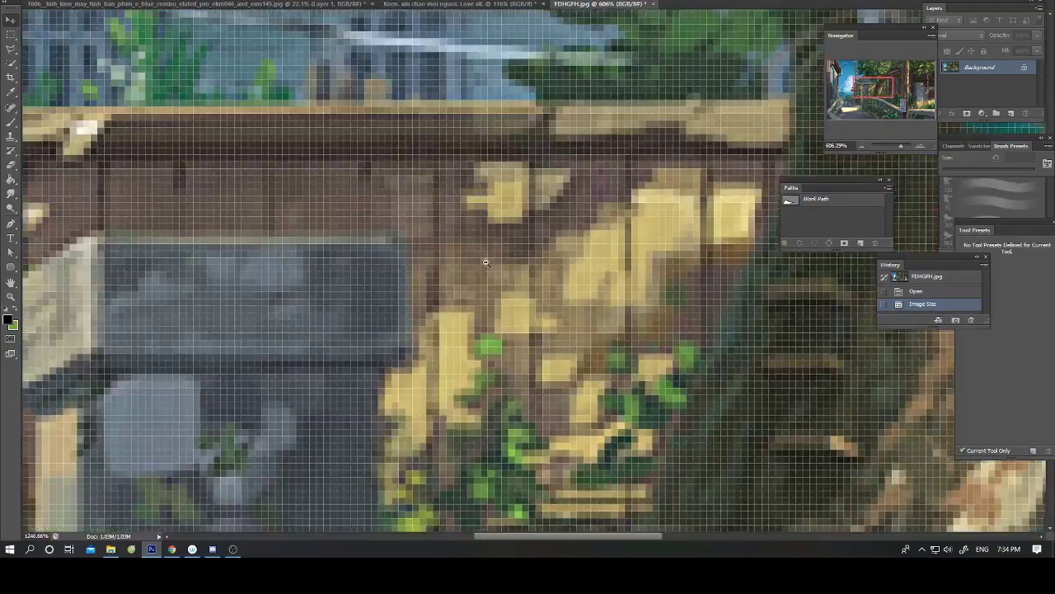
scroll(486, 262, "up", 2)
scroll(470, 264, "up", 1)
left_click_drag(546, 245, 494, 239)
scroll(422, 276, "up", 2)
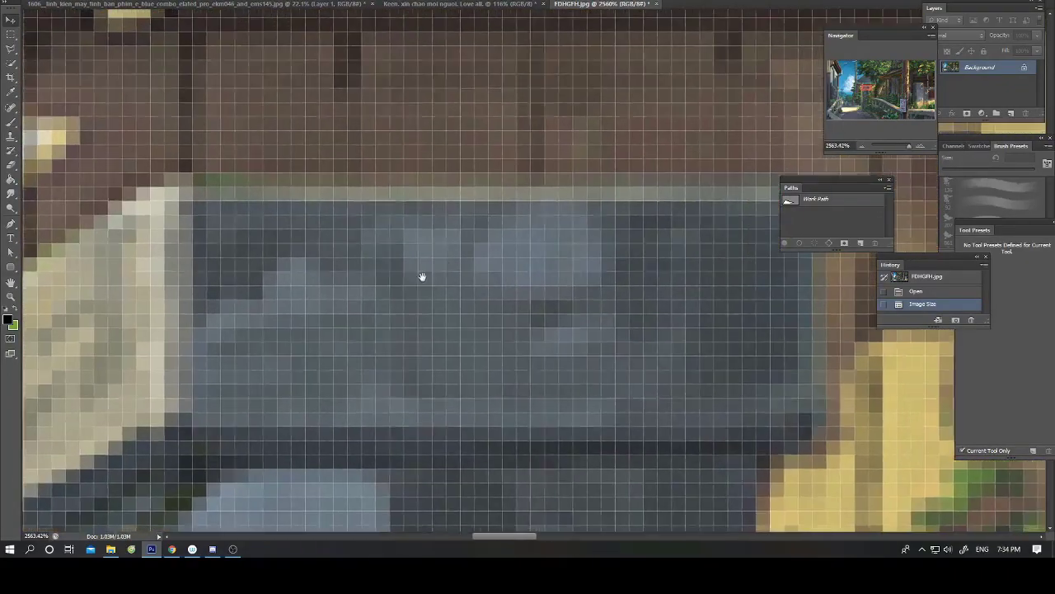
scroll(422, 276, "down", 5)
scroll(422, 276, "down", 2)
scroll(542, 237, "up", 3)
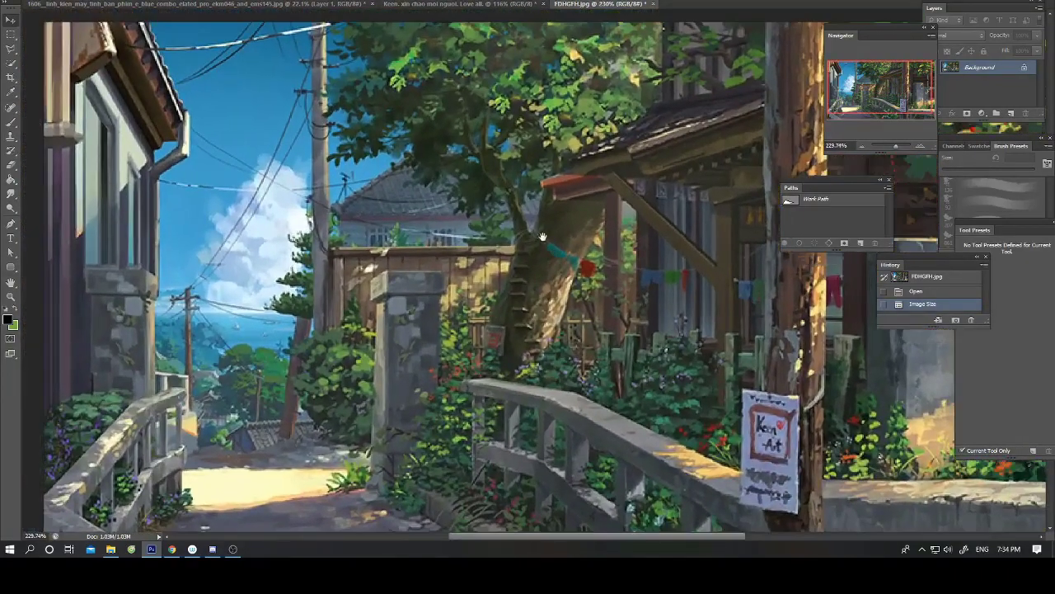
left_click_drag(542, 236, 431, 229)
scroll(482, 165, "down", 1)
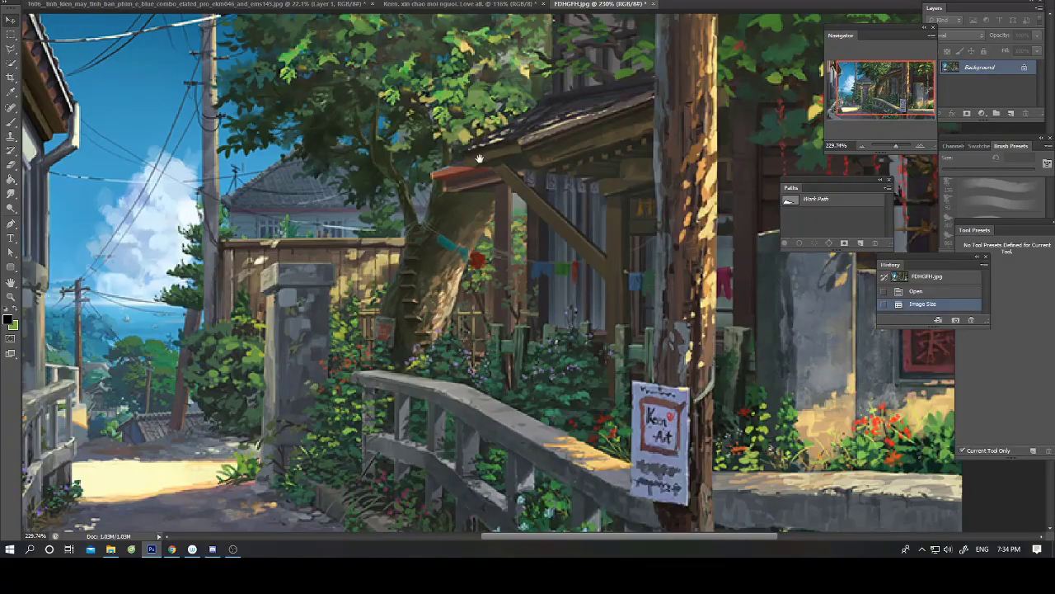
scroll(483, 164, "down", 2)
scroll(476, 236, "up", 3)
scroll(475, 235, "up", 2)
scroll(476, 236, "down", 1)
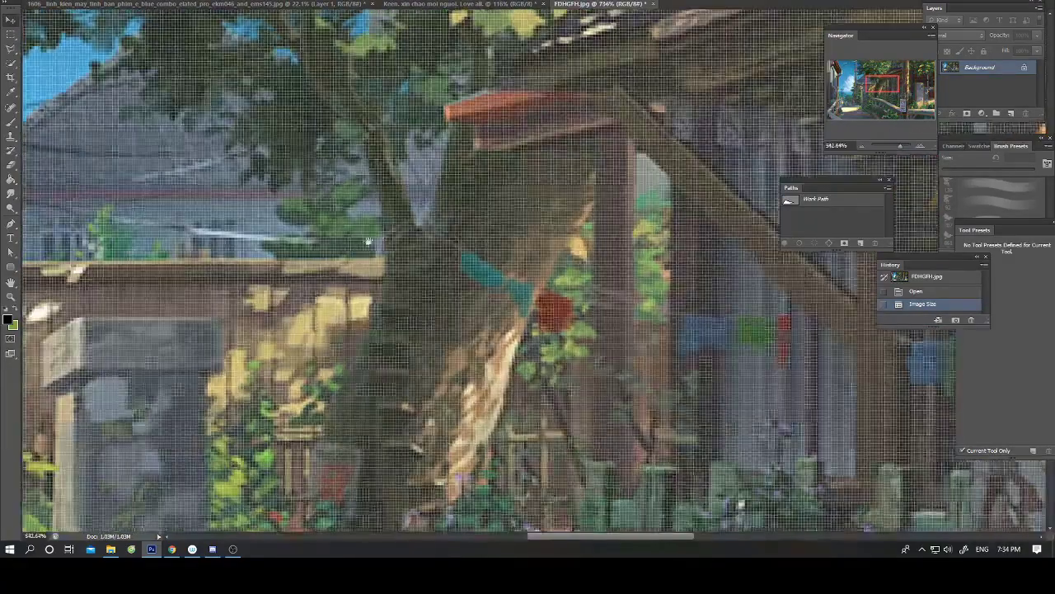
scroll(454, 226, "down", 2)
scroll(384, 247, "up", 3)
scroll(517, 227, "up", 2)
scroll(517, 227, "down", 3)
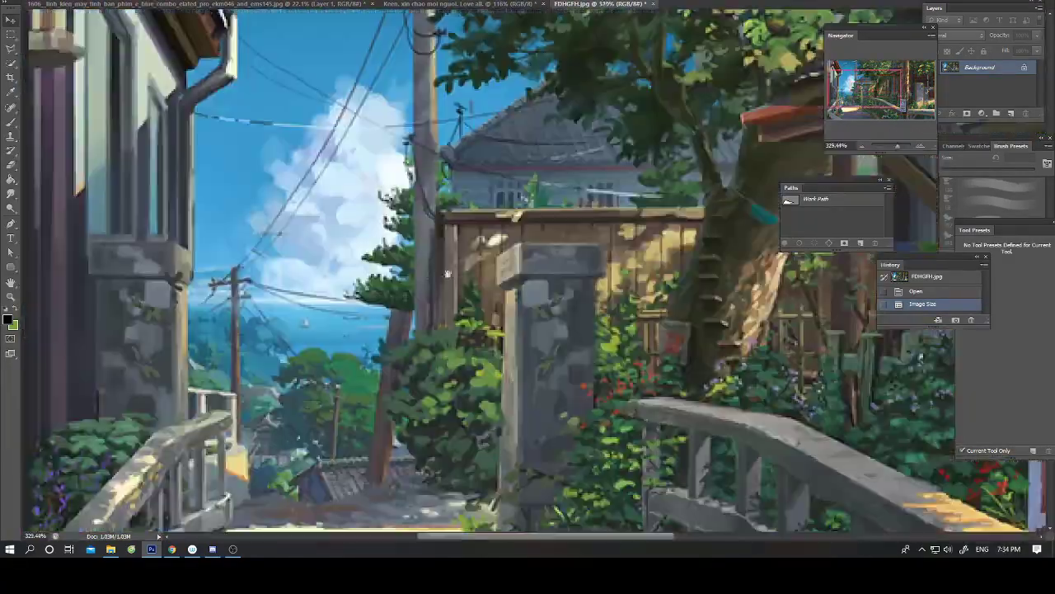
scroll(375, 192, "down", 3)
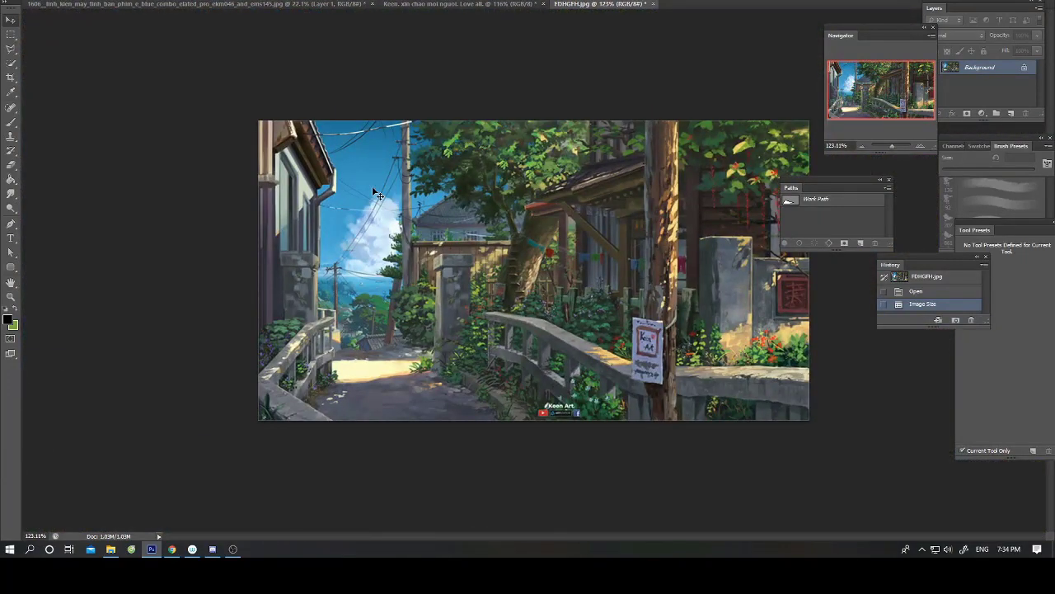
Undo the 50 pixels/cm resize
key("ctrl+z")
scroll(262, 241, "down", 3)
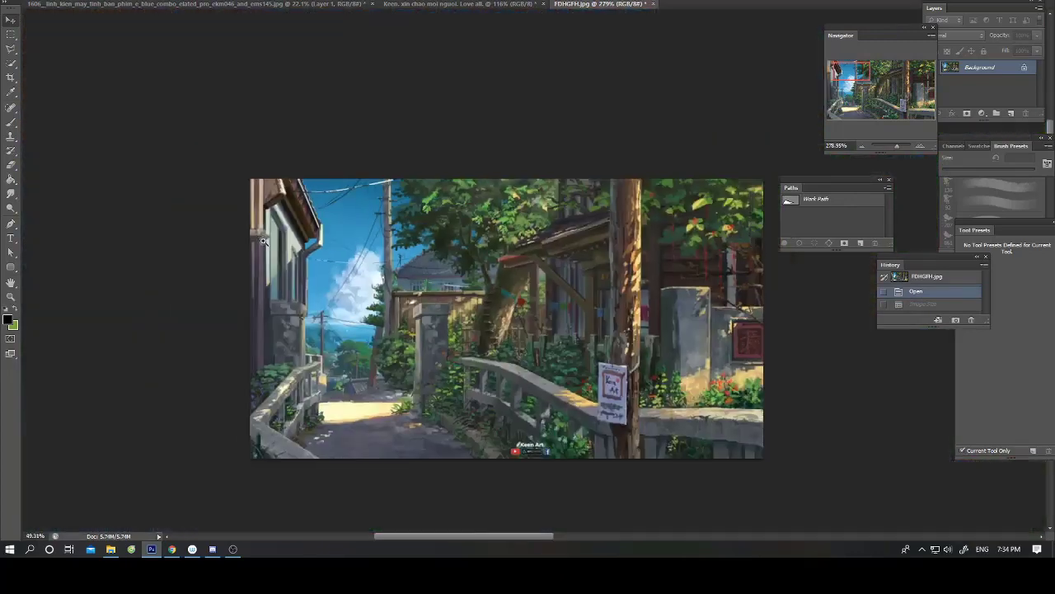
scroll(523, 305, "up", 1)
scroll(524, 305, "up", 5)
Resample the painting to 1000 pixels/cm and view it at 50% zoom
left_click(78, 0)
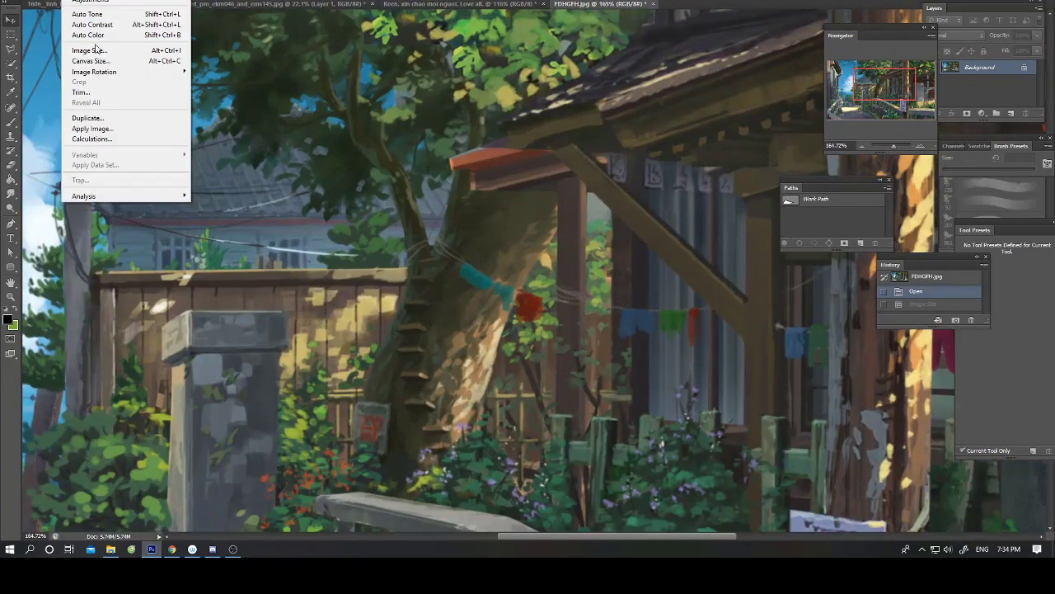
left_click(107, 52)
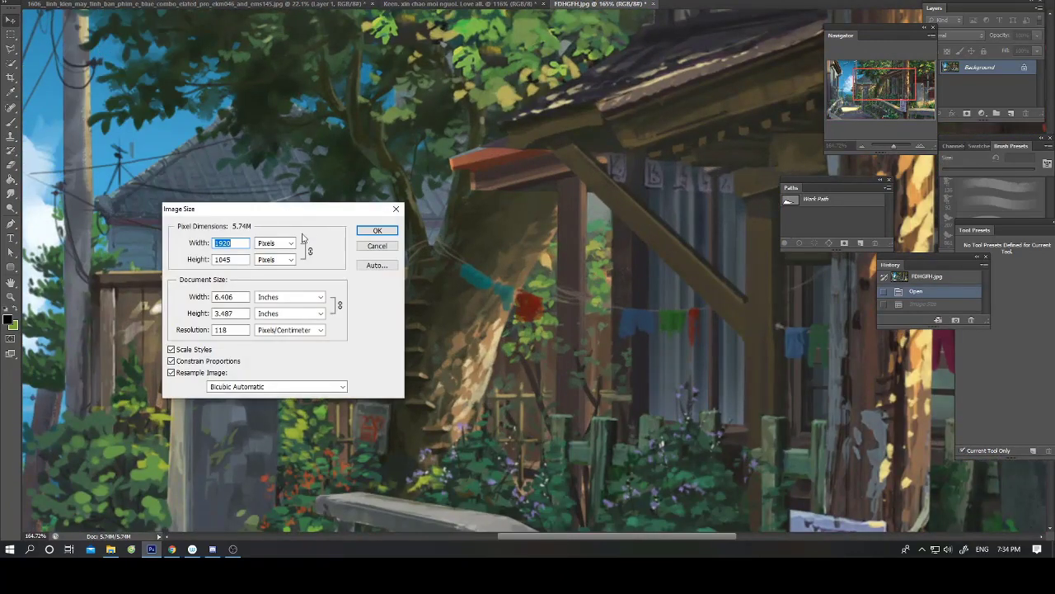
key("Tab")
key("Tab")
key("Tab")
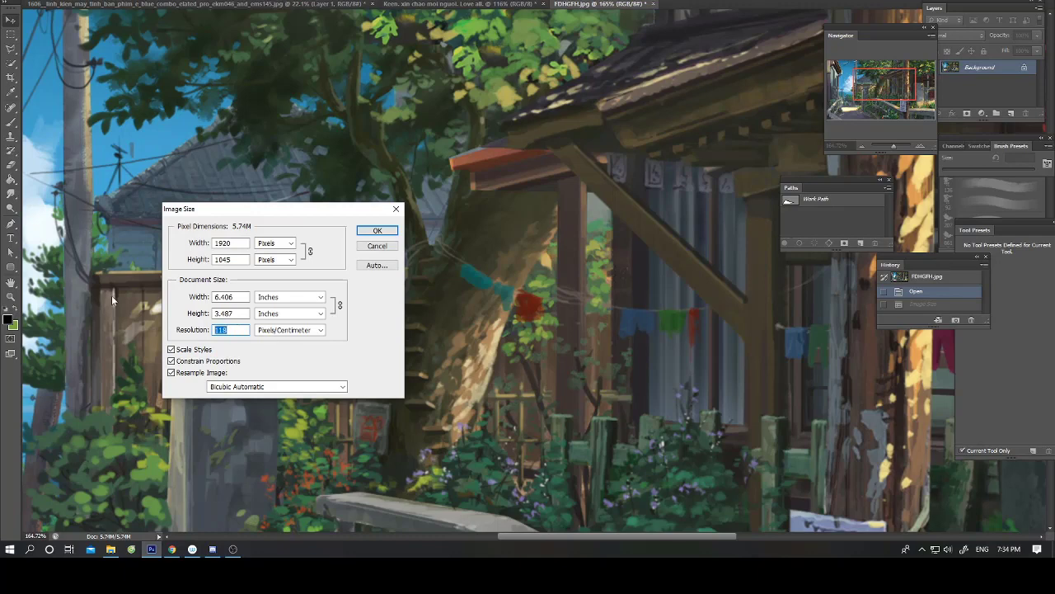
type("1000")
key("Return")
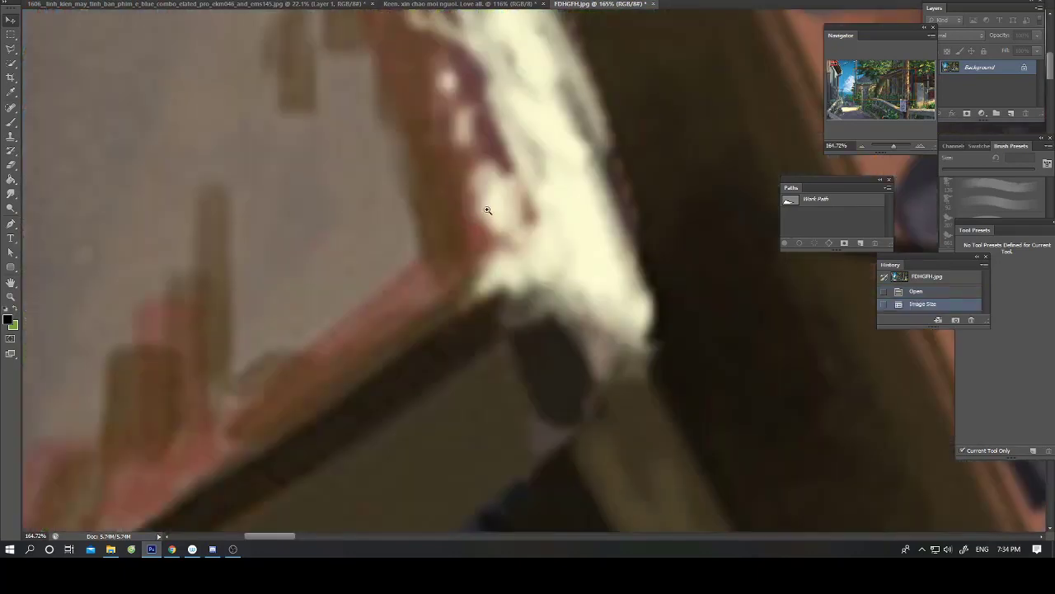
mouse_move(487, 209)
left_mouse_down()
mouse_move(713, 173)
mouse_move(575, 214)
mouse_move(553, 229)
mouse_move(619, 220)
mouse_move(490, 278)
mouse_move(555, 255)
mouse_move(520, 299)
mouse_move(474, 292)
mouse_move(547, 282)
mouse_move(516, 292)
mouse_move(536, 273)
mouse_move(467, 287)
left_mouse_up()
key("ctrl+minus")
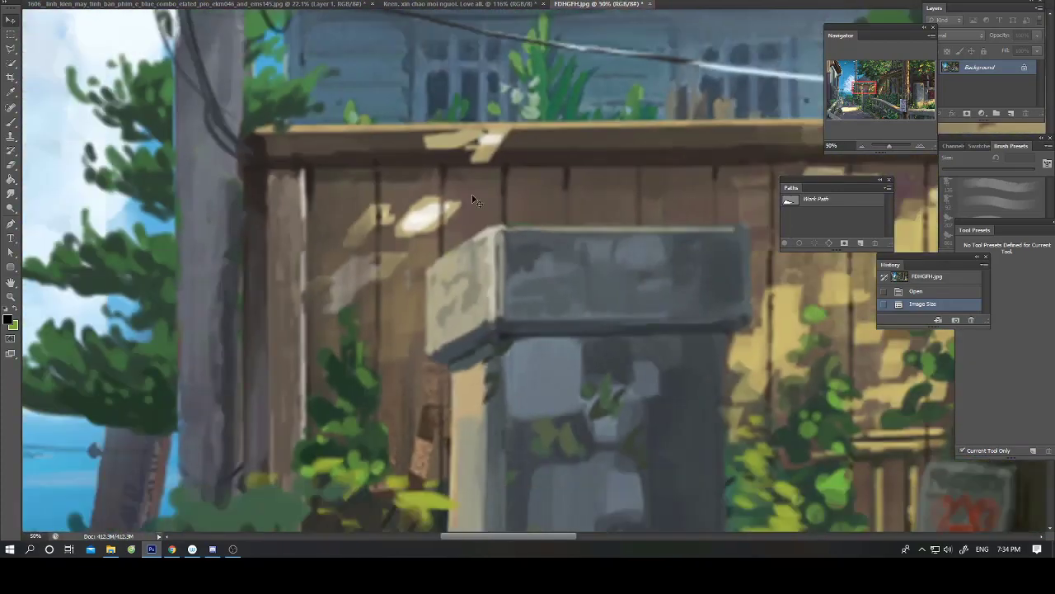
Paint round black brush test dabs on the pillar top, then undo them
mouse_move(474, 200)
left_mouse_down()
mouse_move(502, 242)
mouse_move(486, 247)
mouse_move(512, 263)
left_mouse_up()
key("b")
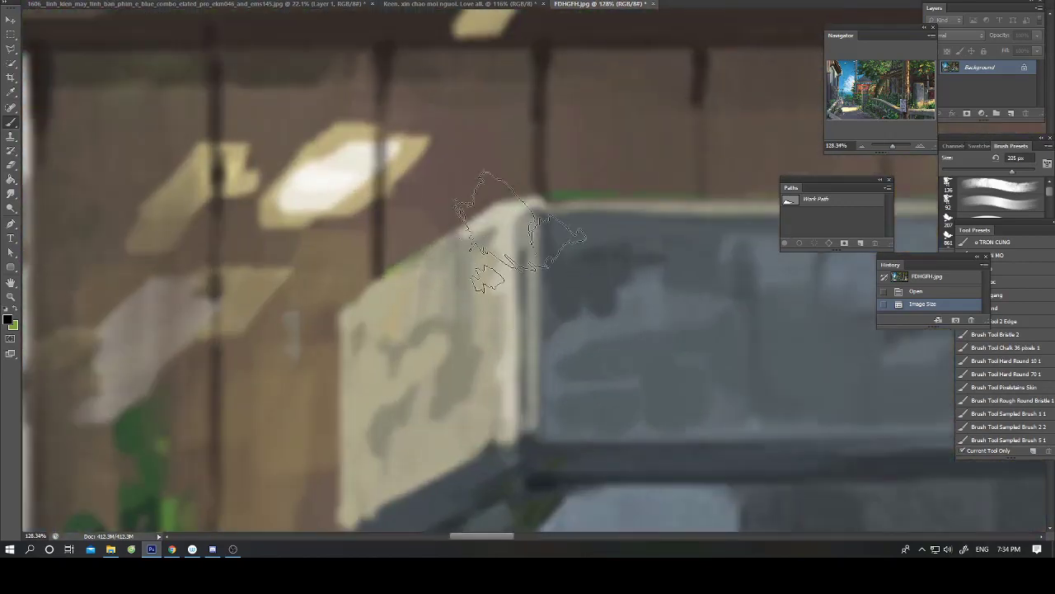
scroll(483, 206, "up", 2)
left_click(480, 220)
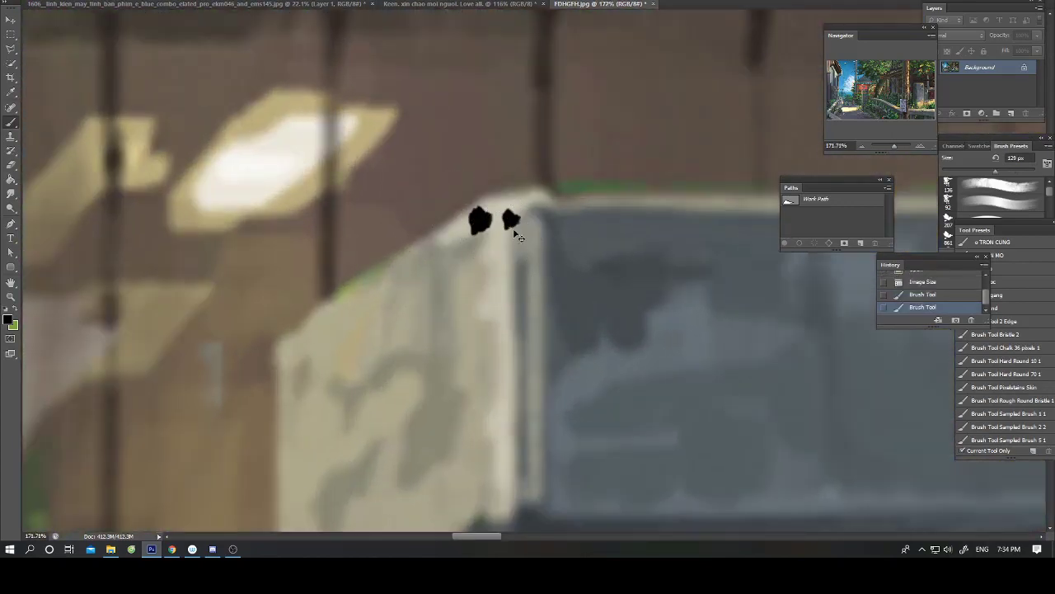
left_click(483, 249)
left_click(533, 222)
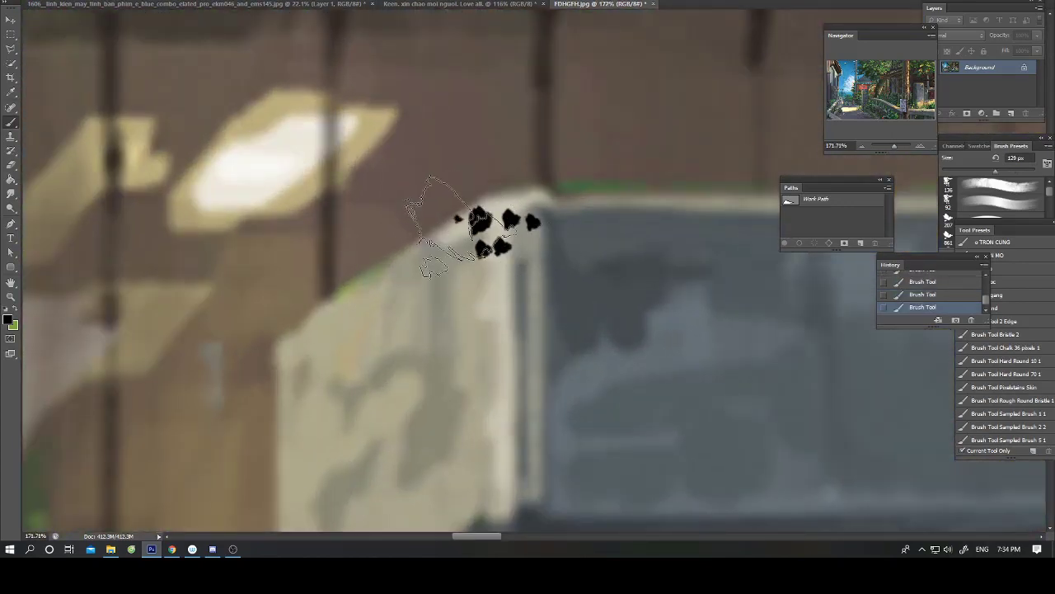
left_click(459, 218)
left_click(460, 249)
key("ctrl+alt+z")
key("ctrl+alt+z")
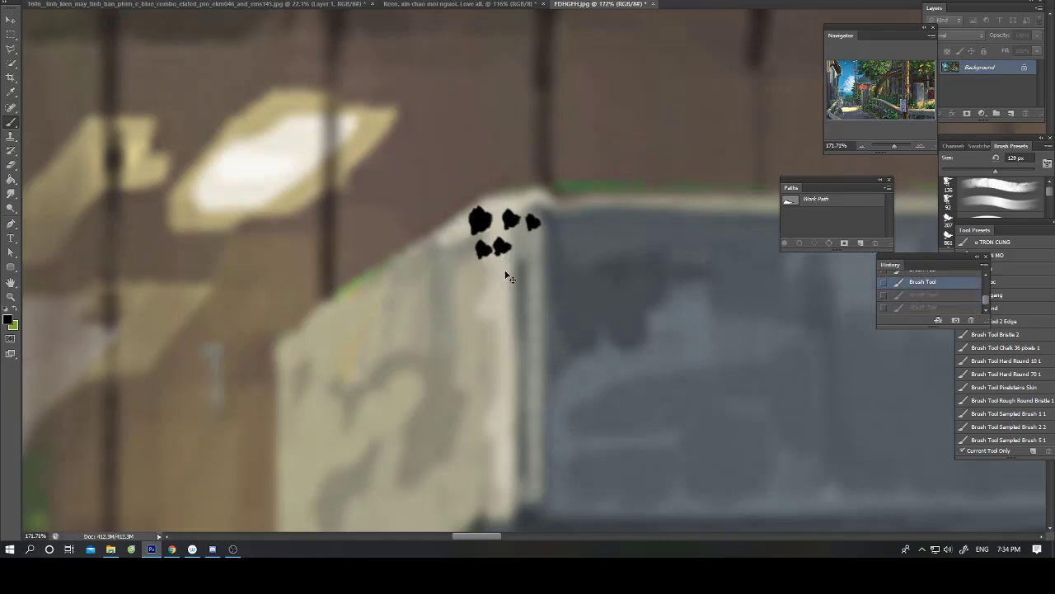
key("ctrl+alt+z")
key("ctrl+alt+z")
key("ctrl+alt+z")
key("ctrl+alt+z")
key("ctrl+alt+z")
Pick a square-tipped brush, paint square dabs on the pillar, and undo the last
right_click(455, 249)
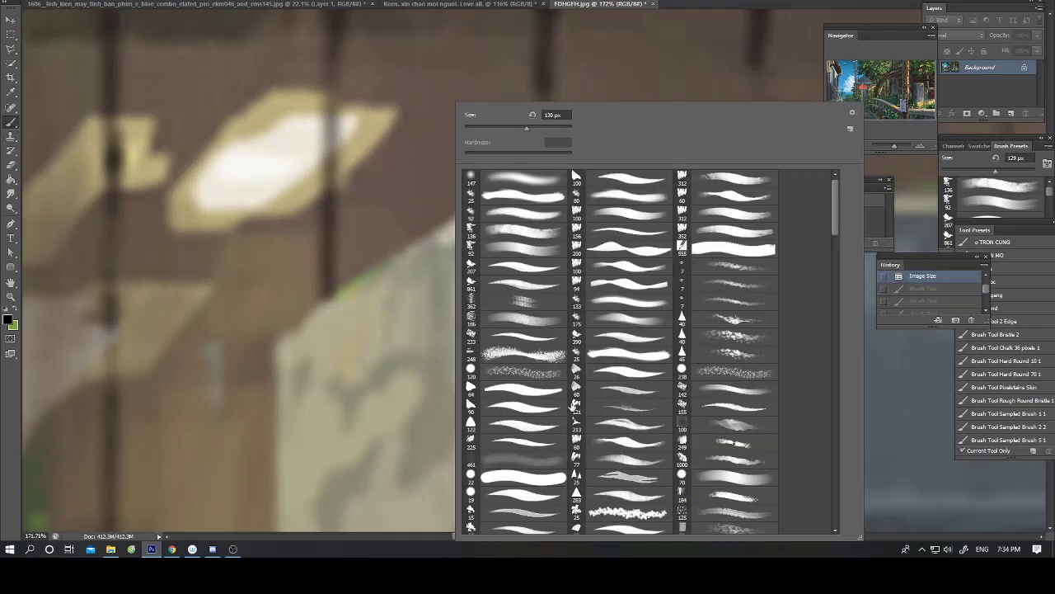
left_click_drag(835, 216, 836, 343)
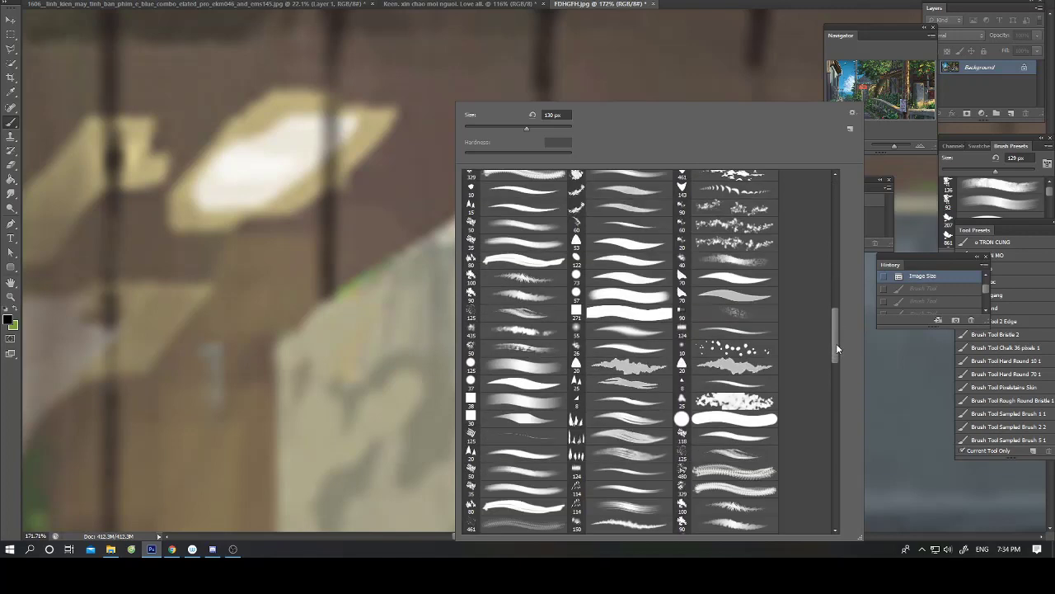
double_click(671, 316)
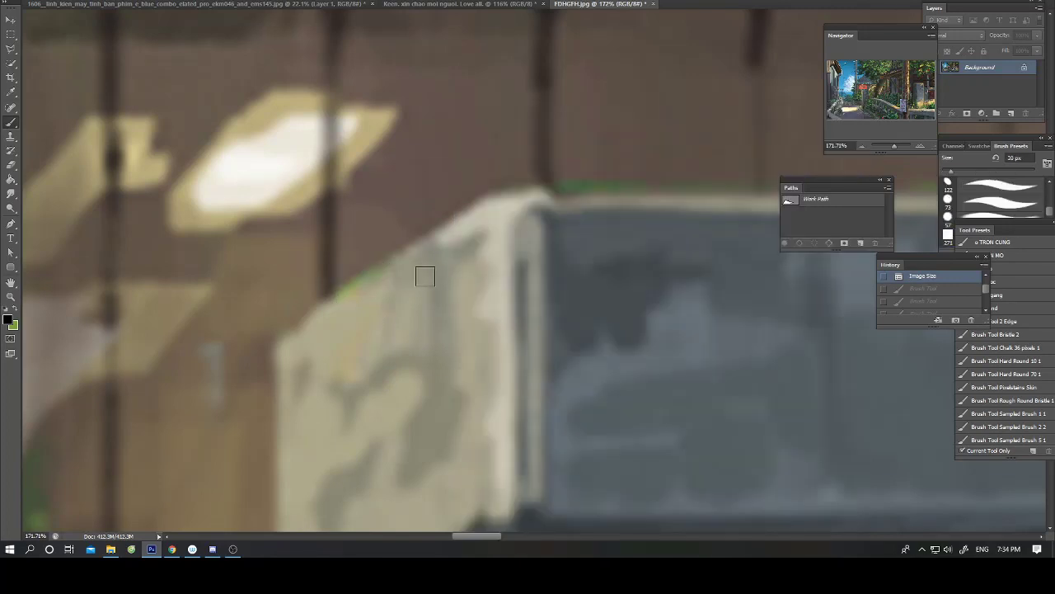
left_click(423, 276)
left_click(446, 297)
scroll(424, 297, "down", 5)
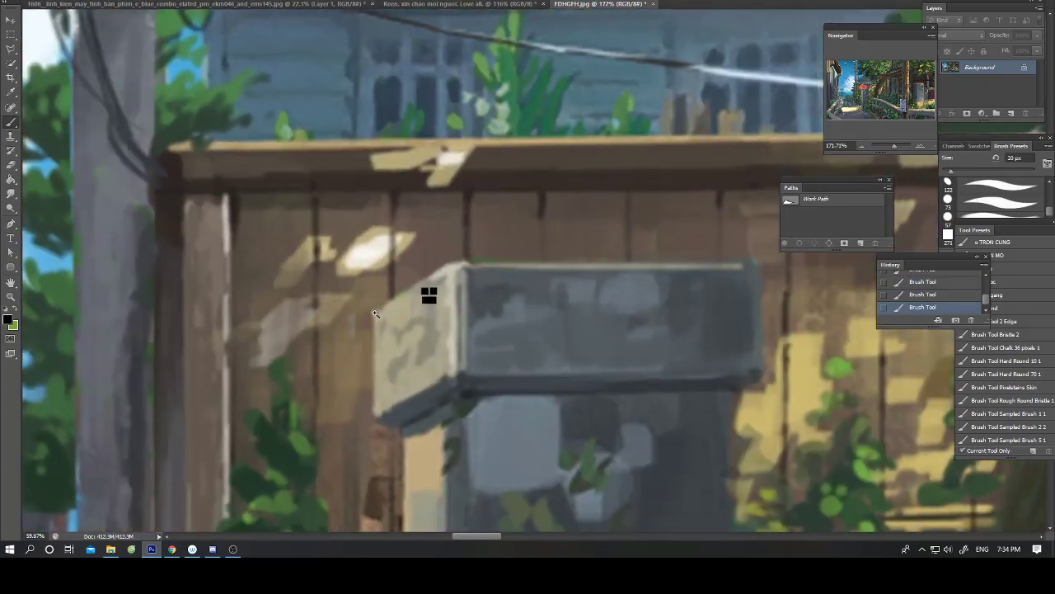
scroll(422, 311, "up", 4)
key("ctrl+z")
Switch to the Eraser and step back to the just-resized state
scroll(422, 305, "down", 1)
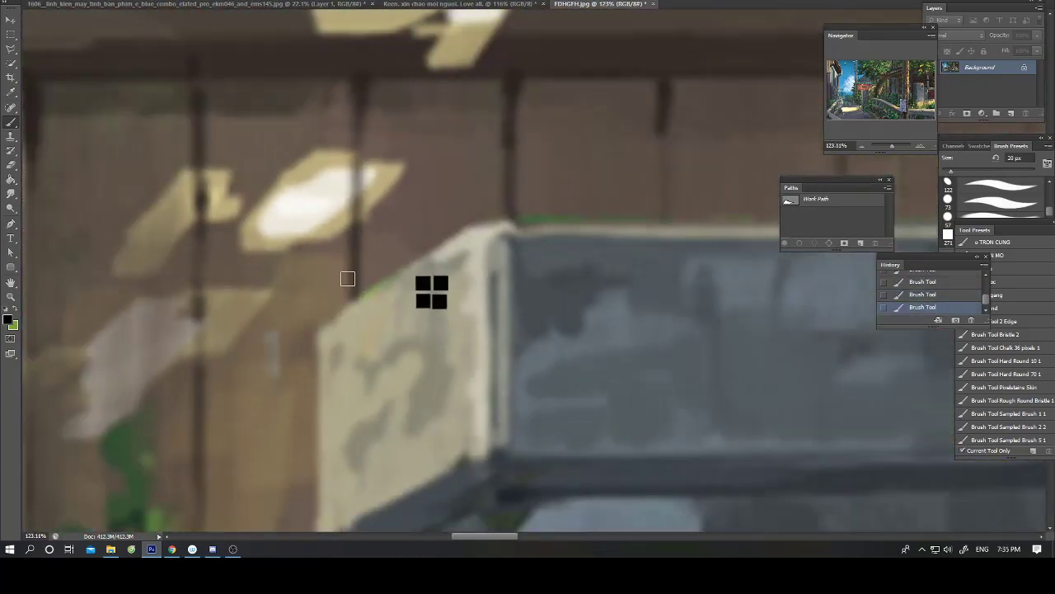
scroll(478, 262, "up", 3)
scroll(478, 263, "down", 5)
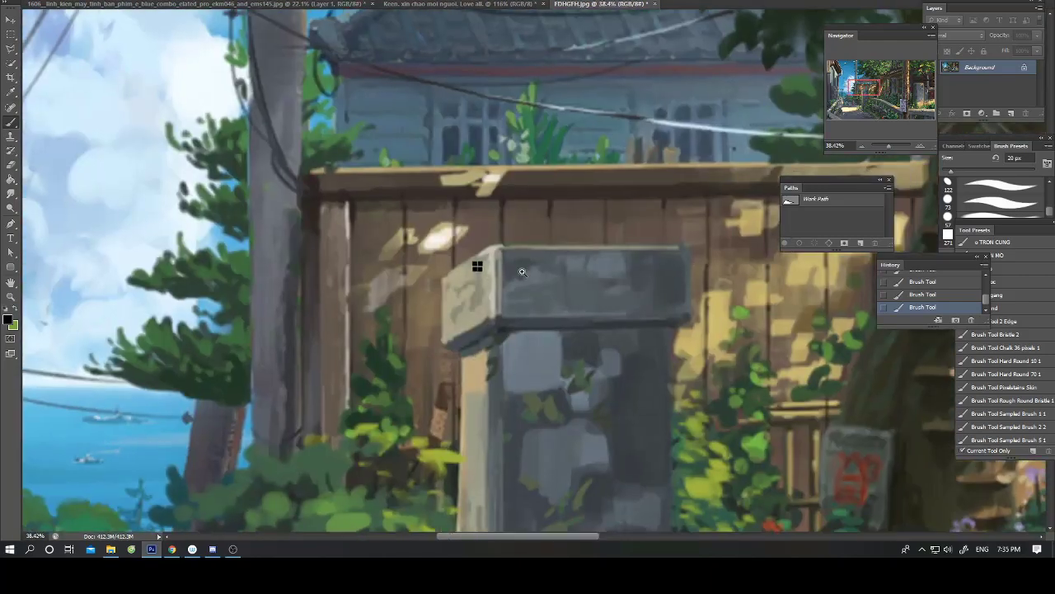
scroll(485, 250, "up", 4)
scroll(485, 250, "up", 2)
scroll(483, 235, "down", 4)
scroll(494, 206, "up", 3)
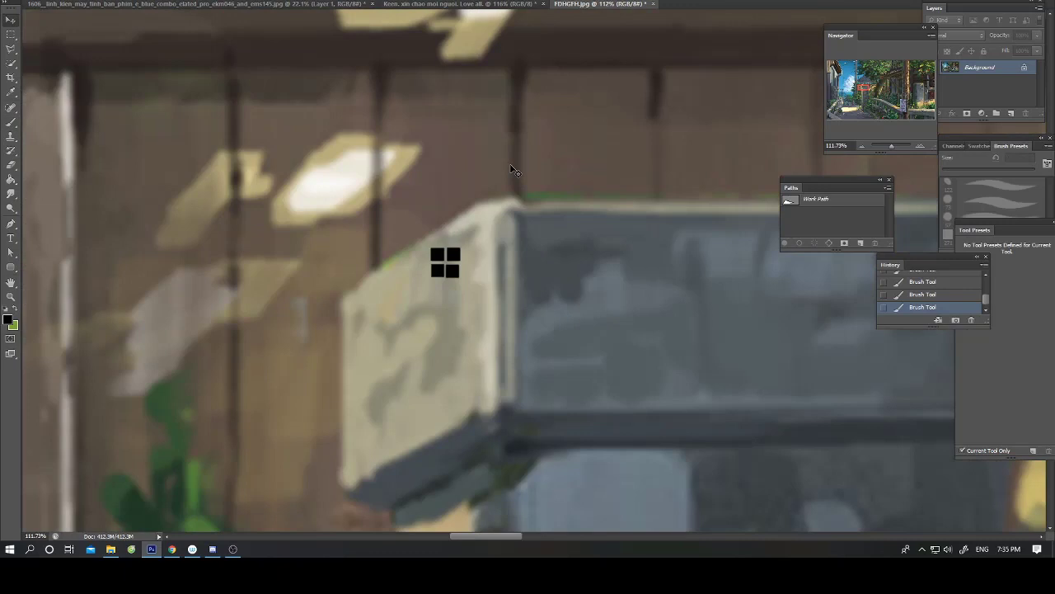
scroll(544, 157, "down", 4)
scroll(486, 226, "up", 3)
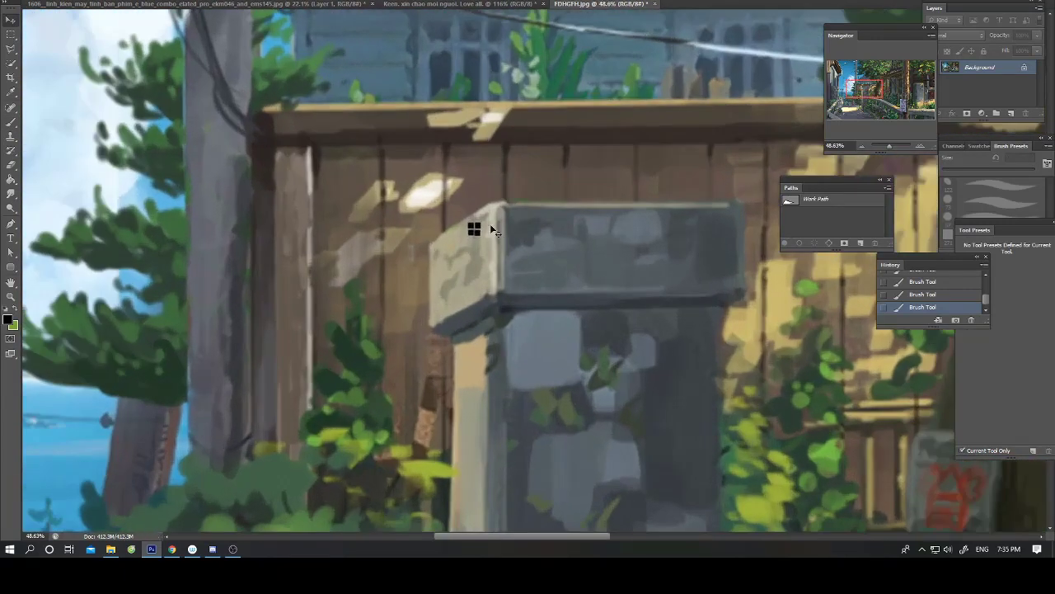
scroll(495, 224, "up", 2)
key("e")
scroll(528, 198, "up", 1)
scroll(532, 181, "up", 4)
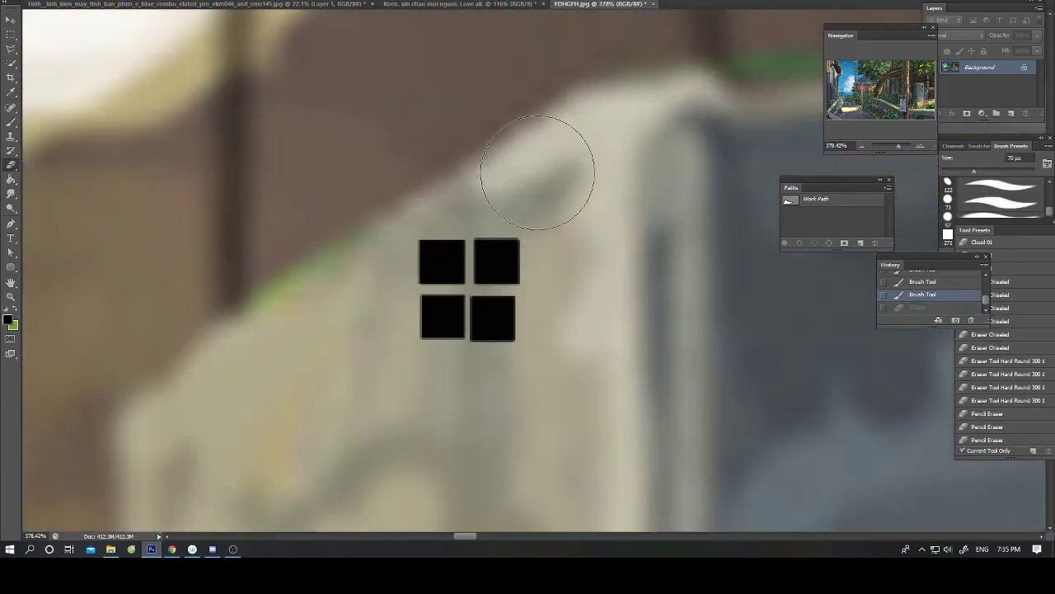
key("ctrl+alt+z")
key("ctrl+alt+z")
key("ctrl+alt+z")
key("ctrl+alt+z")
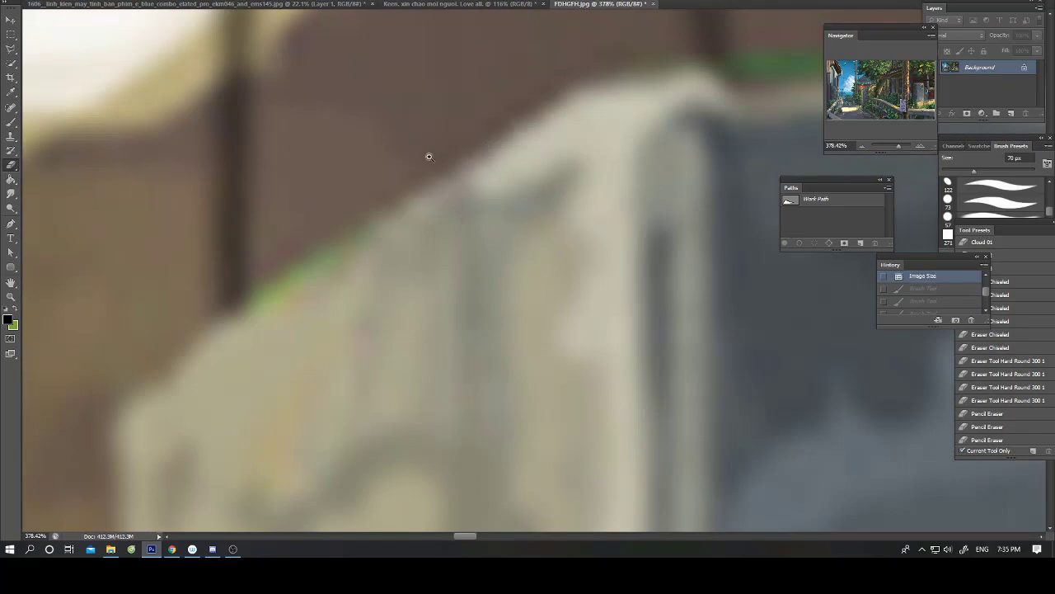
scroll(426, 157, "down", 5)
scroll(307, 238, "down", 3)
Enter width 1920 in Image Size, then cancel without resizing
left_click(105, 7)
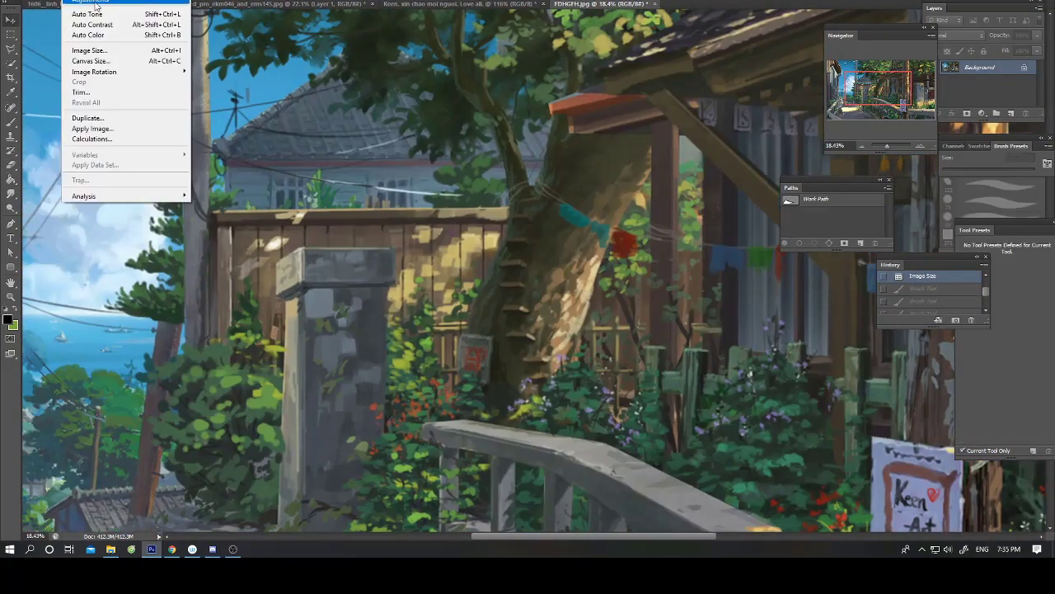
left_click(102, 50)
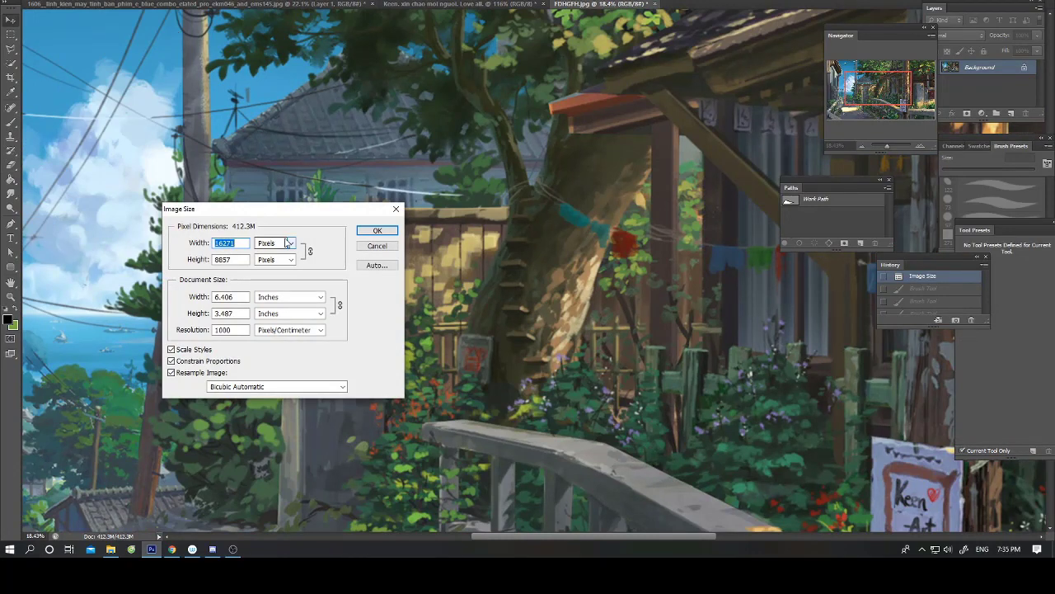
type("1920")
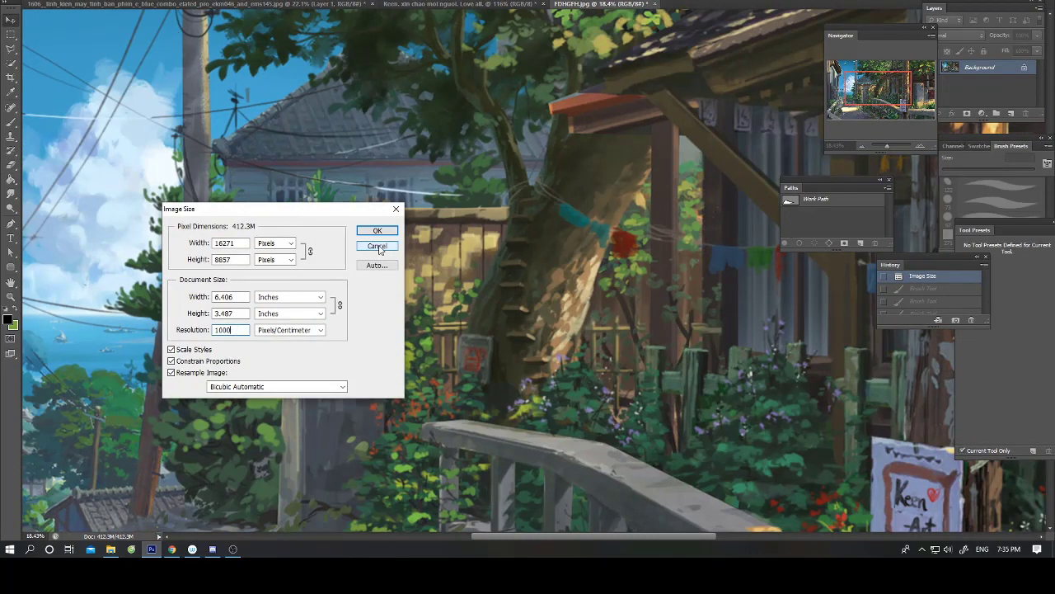
left_click(377, 231)
scroll(360, 103, "up", 7)
scroll(360, 103, "up", 5)
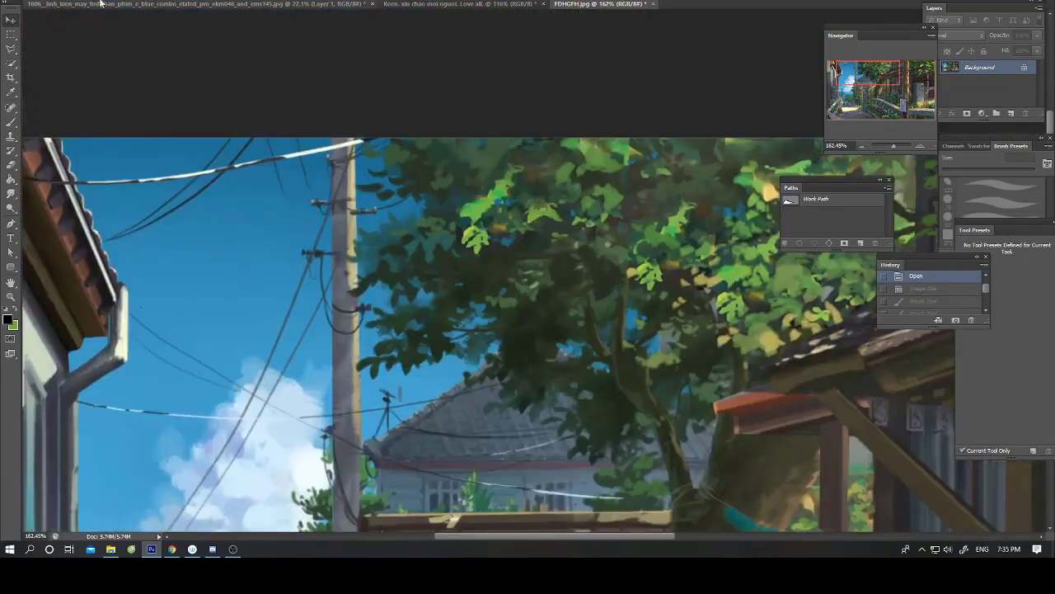
Reopen Image Size, switch Document Size units to inches, and close without changes
key("alt+i")
left_click(89, 50)
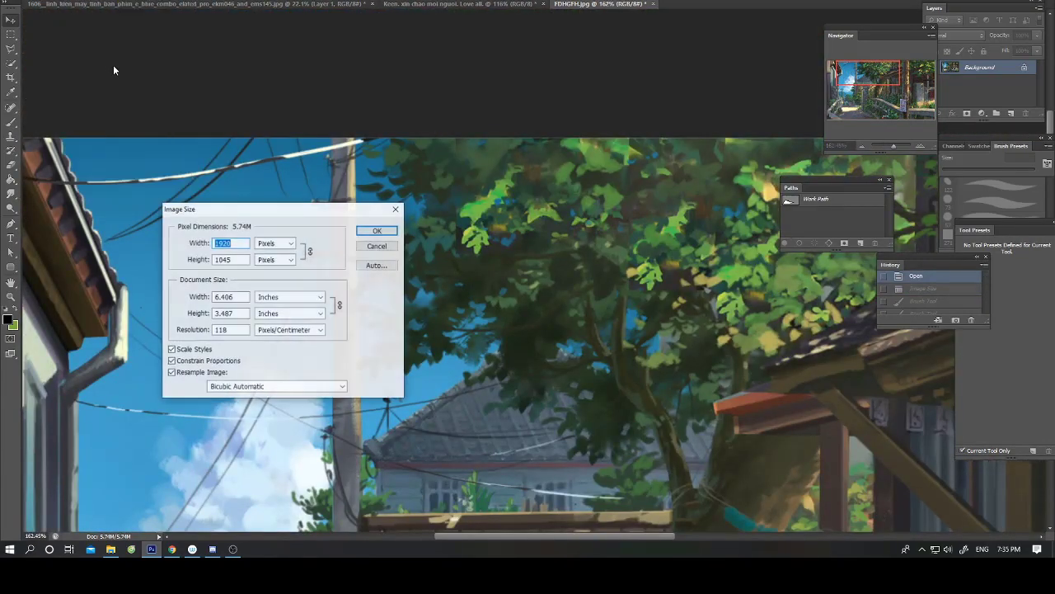
left_click_drag(328, 216, 637, 213)
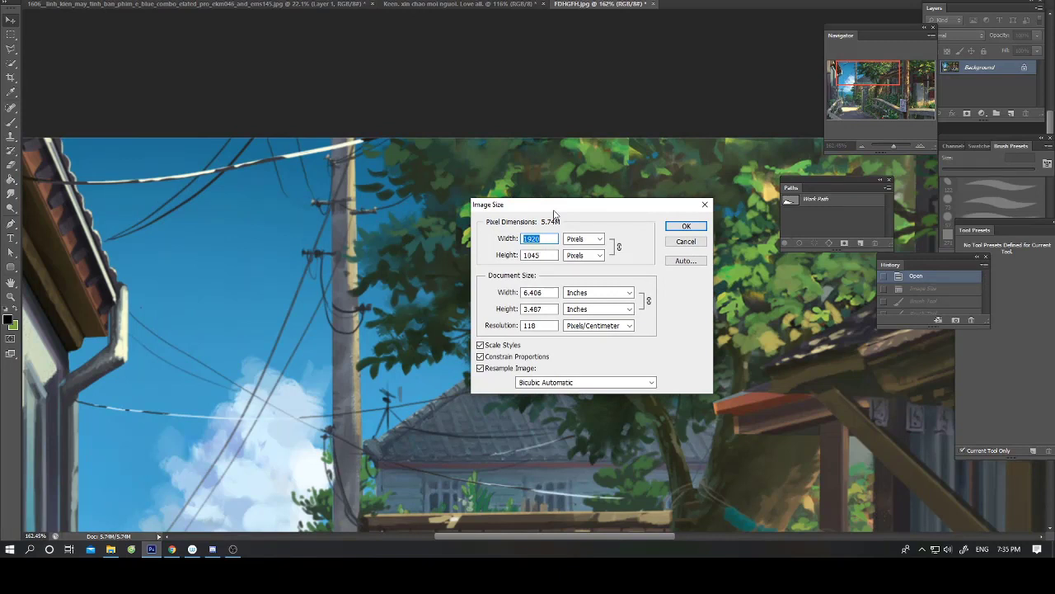
left_click(606, 292)
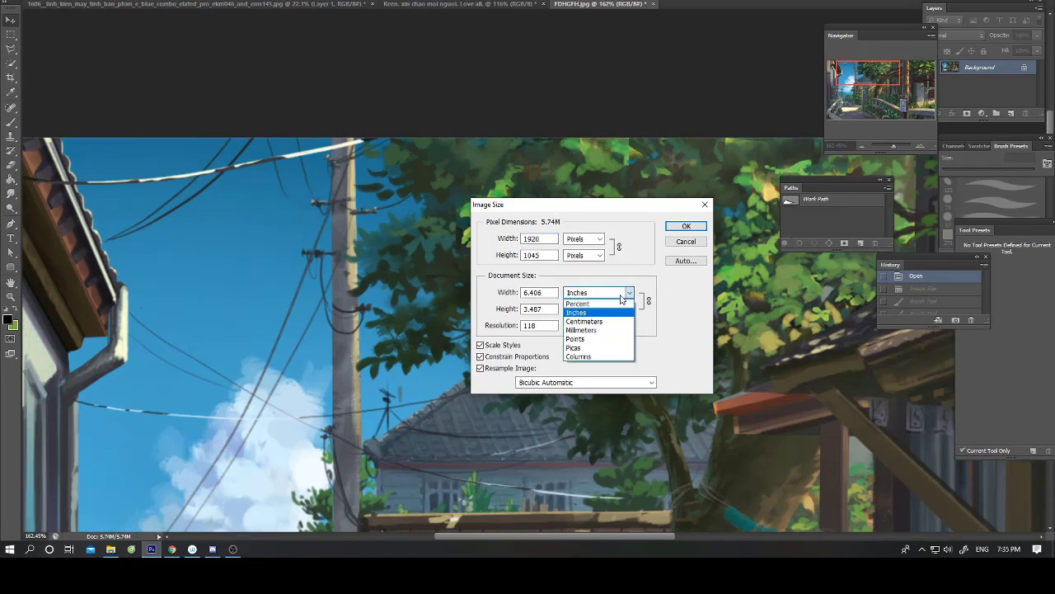
left_click(610, 309)
left_click(611, 313)
left_click(631, 293)
left_click(602, 312)
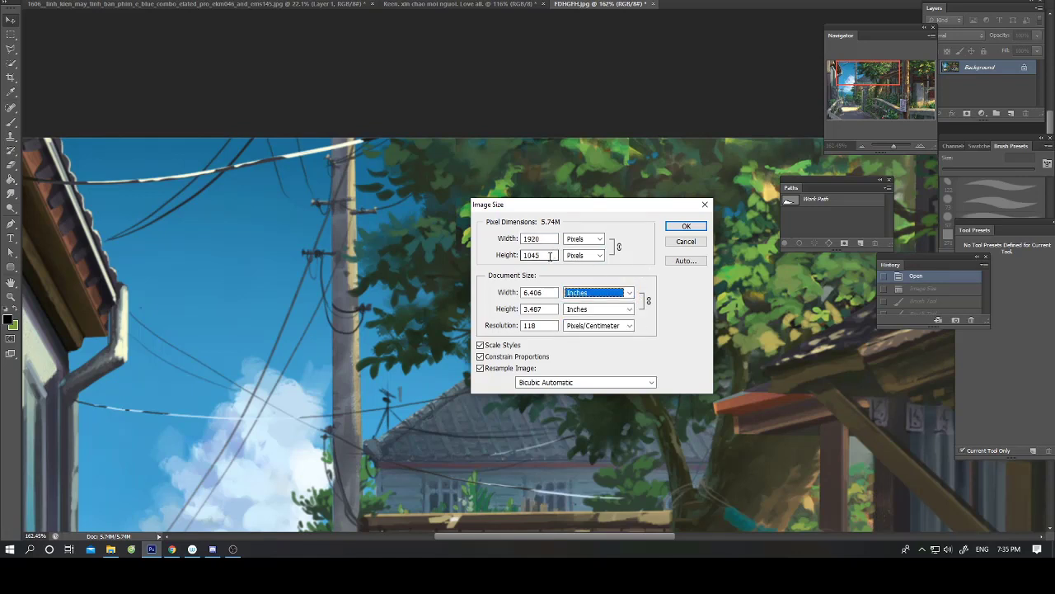
left_click_drag(672, 241, 646, 239)
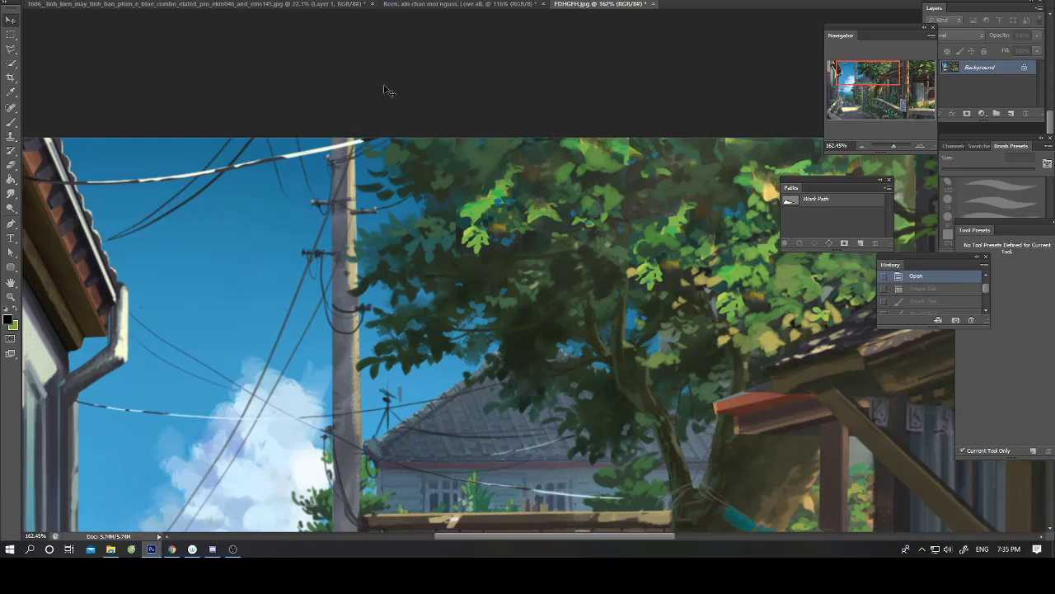
Start a new document, trying widths 1000 and 3000, and set the resolution to 72 pixels/inch
key("ctrl+n")
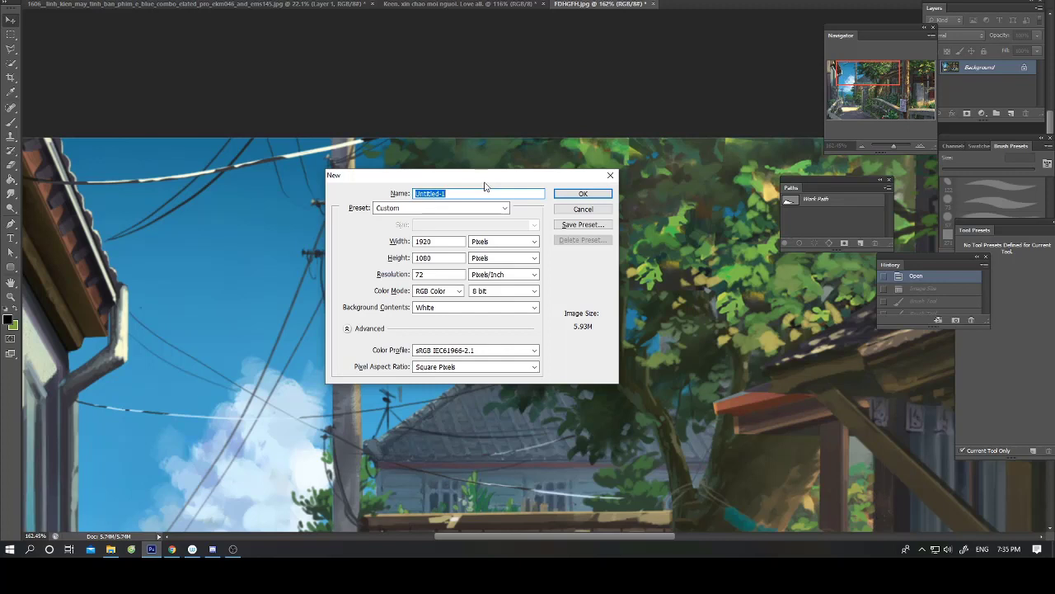
double_click(439, 241)
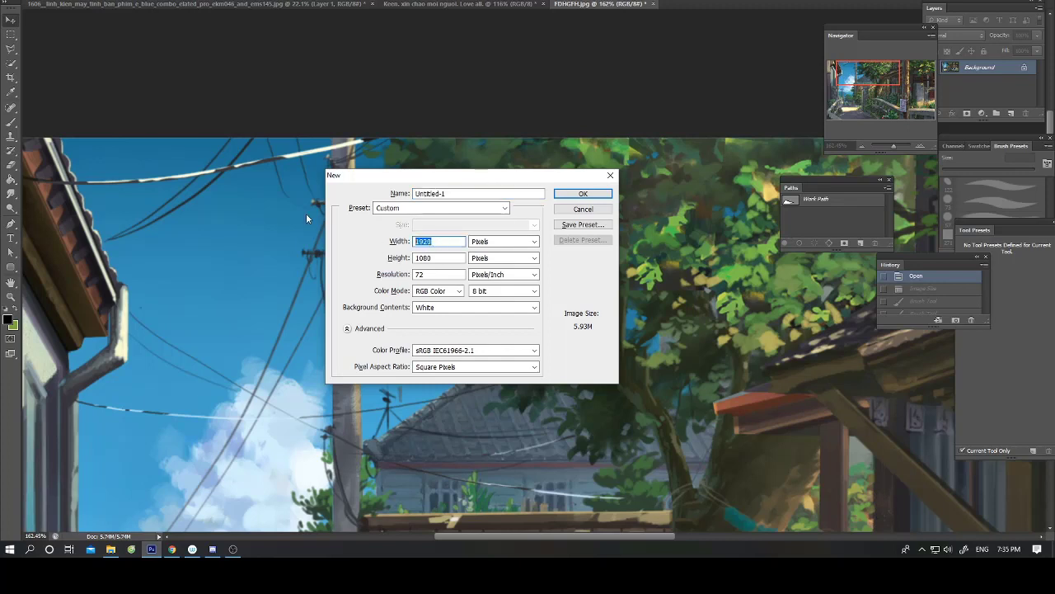
type("1000")
double_click(440, 273)
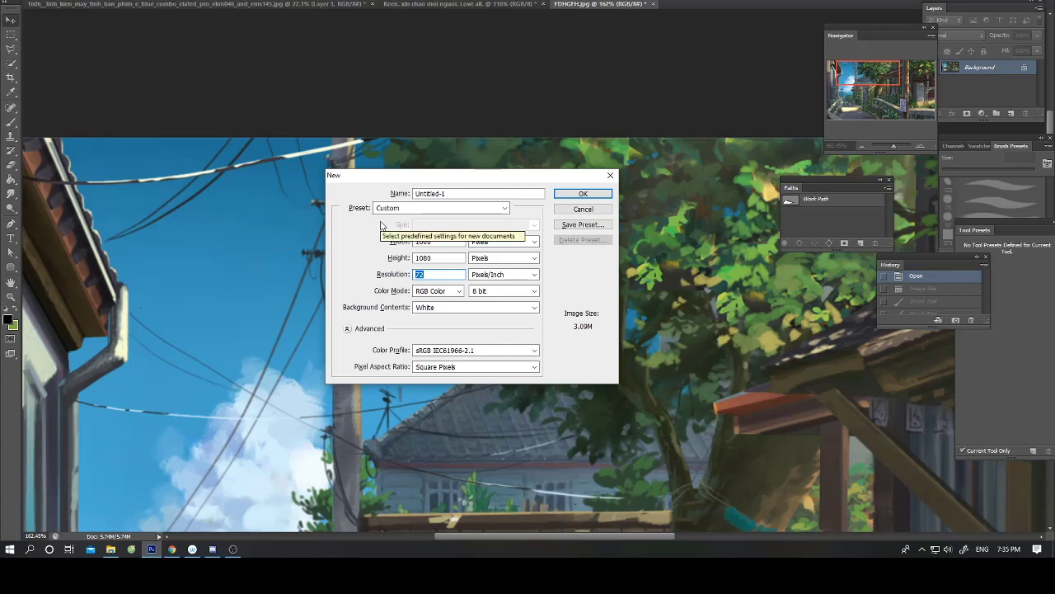
type("150")
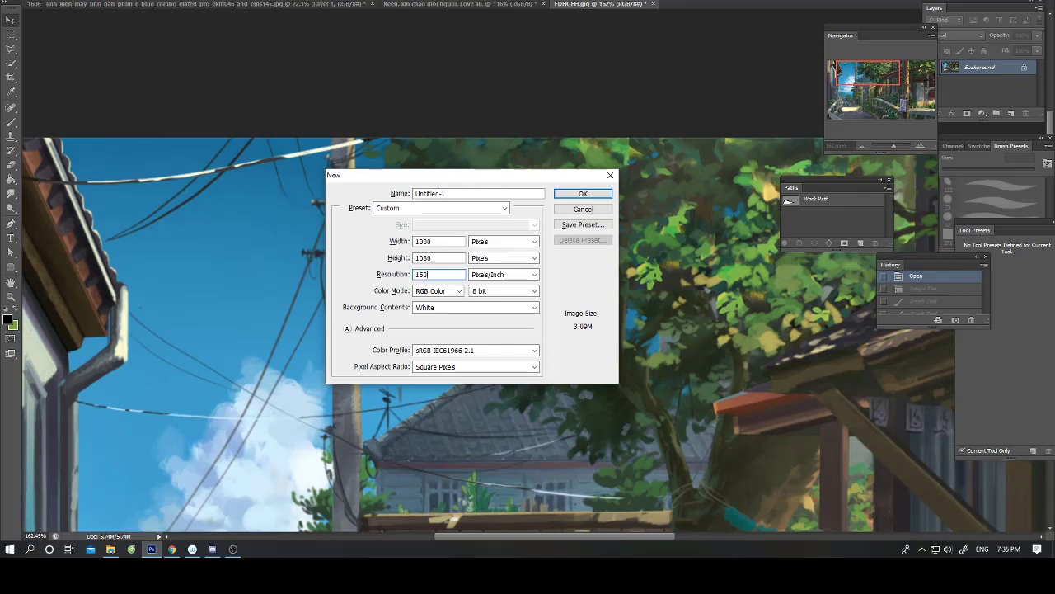
double_click(433, 241)
key("Tab")
double_click(427, 241)
type("300")
type("0")
key("Tab")
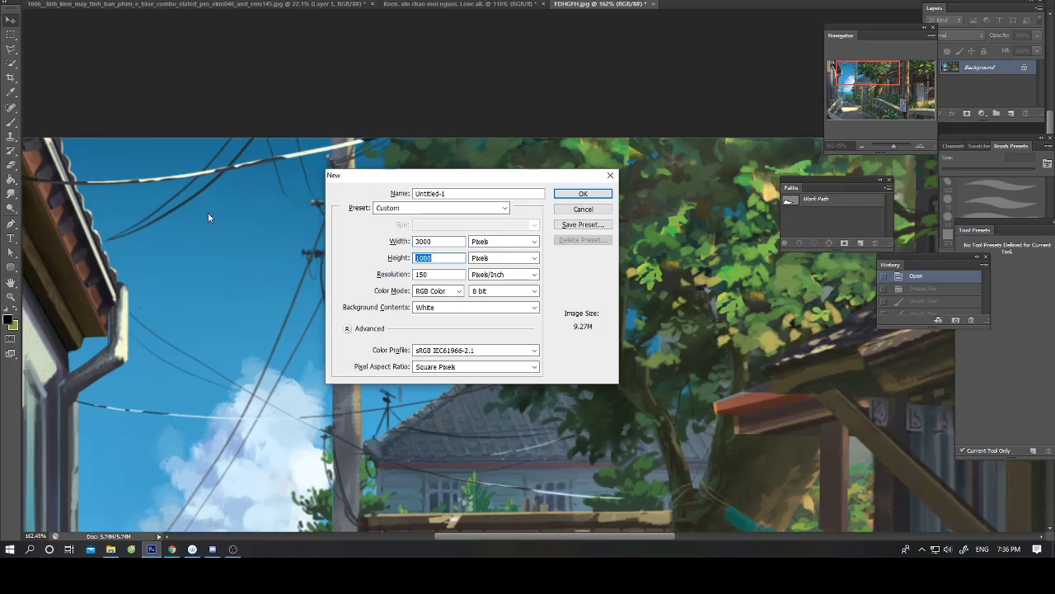
type("3000")
key("Tab")
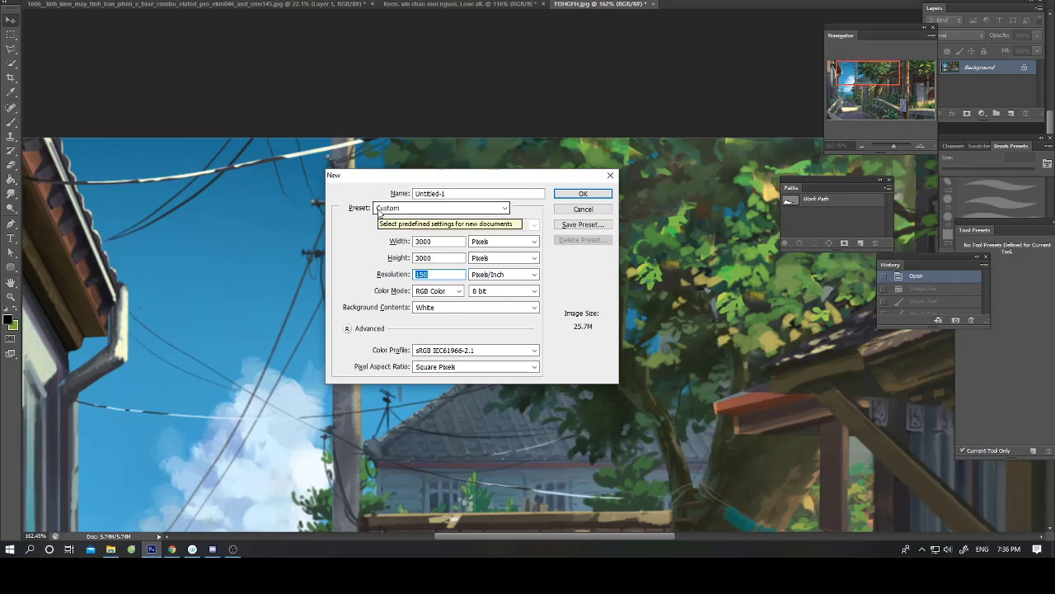
type("5")
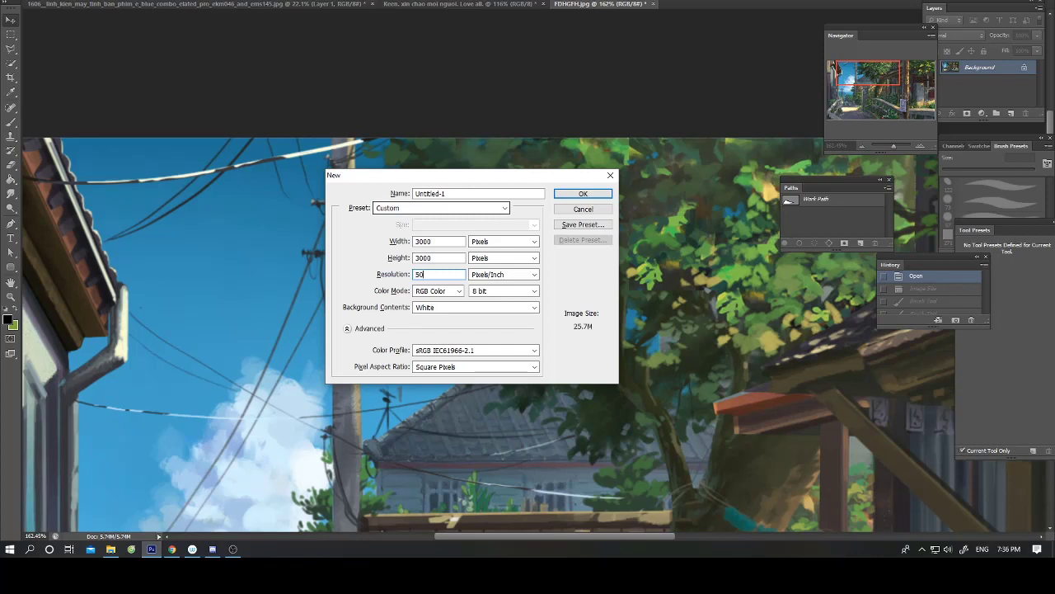
key("BackSpace")
key("BackSpace")
type("72")
Set the new document's width to 1920 and its height to 1080 pixels
double_click(443, 241)
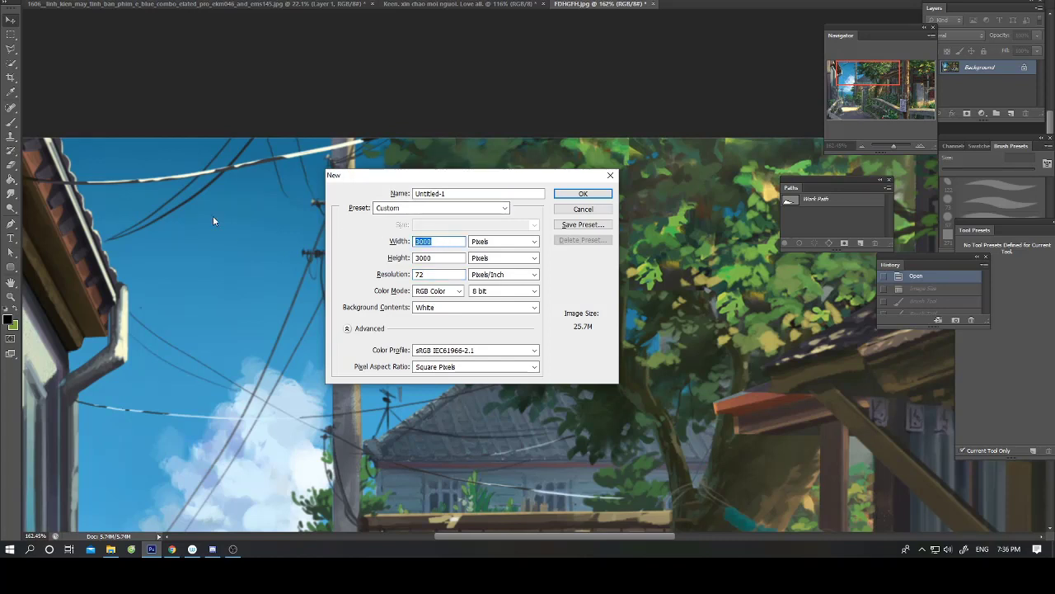
type("1920")
key("Tab")
type("10")
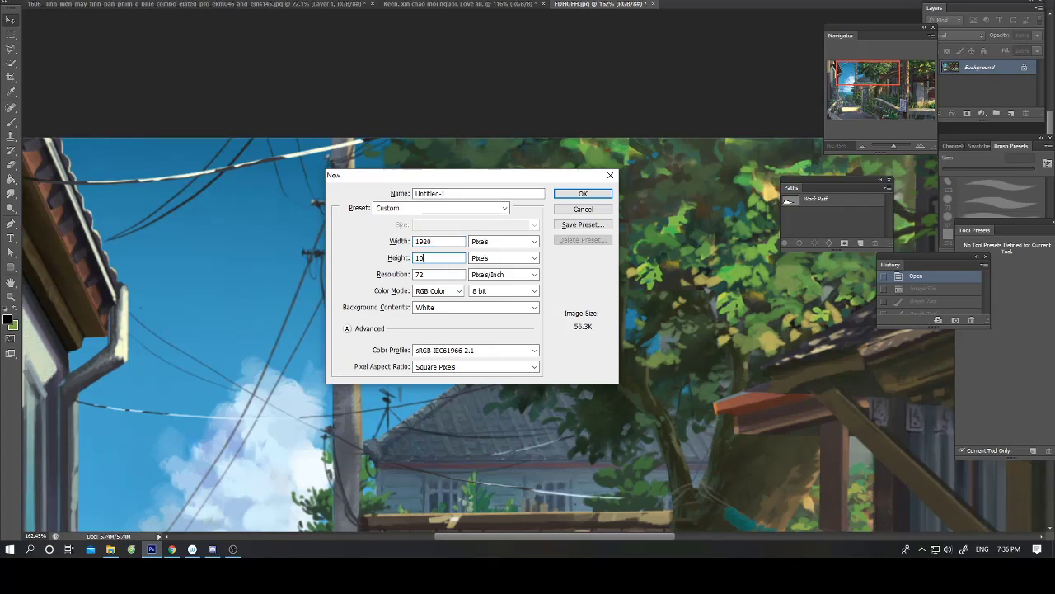
type("80")
key("Tab")
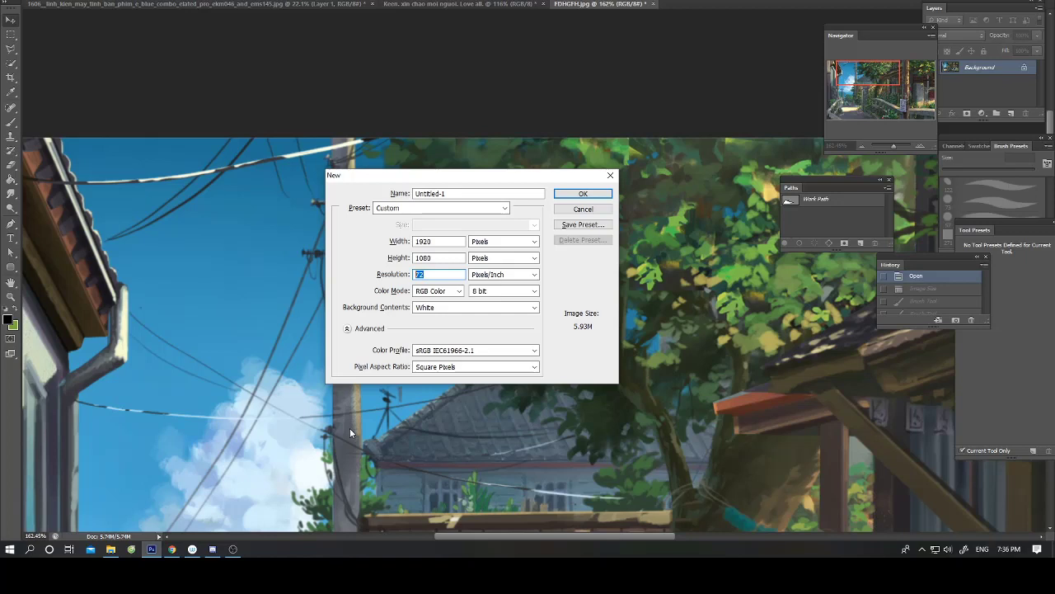
Bring up File Explorer over Photoshop and go to the Downloads folder
left_click(110, 549)
left_click(426, 346)
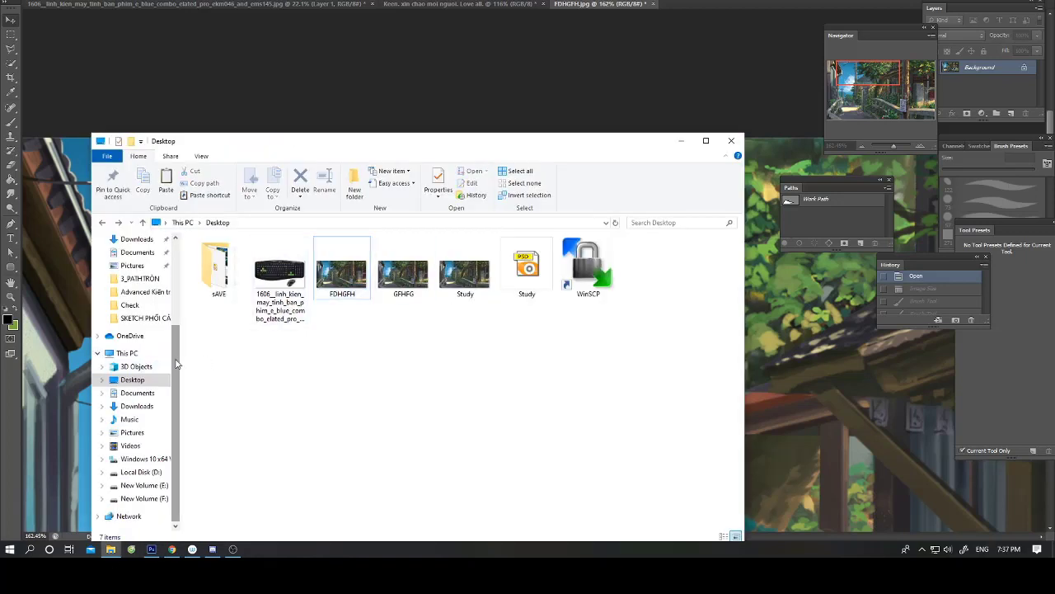
scroll(138, 278, "up", 3)
left_click(137, 366)
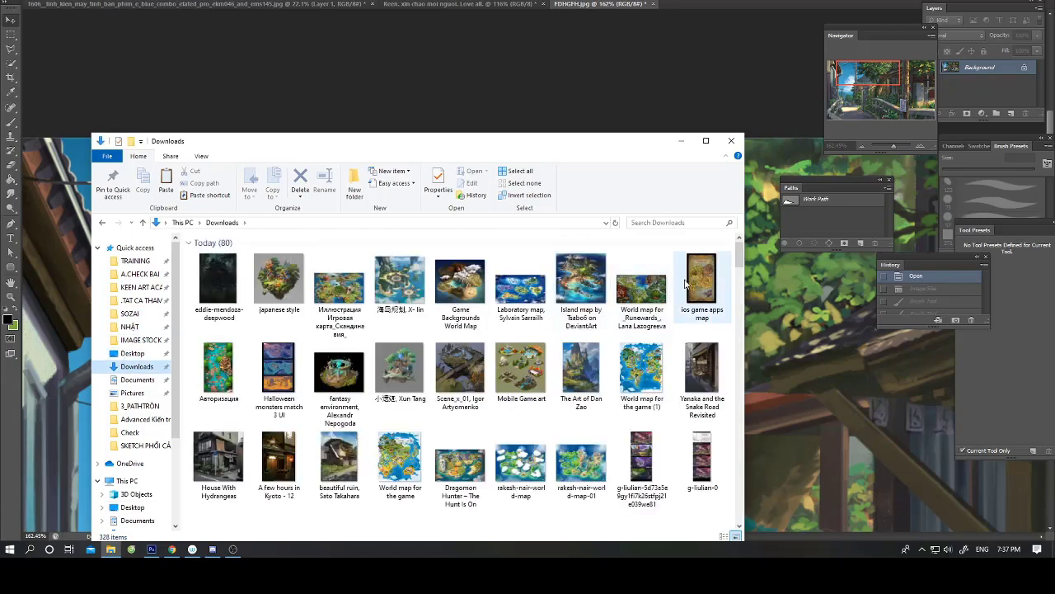
left_click_drag(740, 261, 729, 500)
Preview the keen-art-sketch-night image at full size, then close the preview
left_click(402, 302)
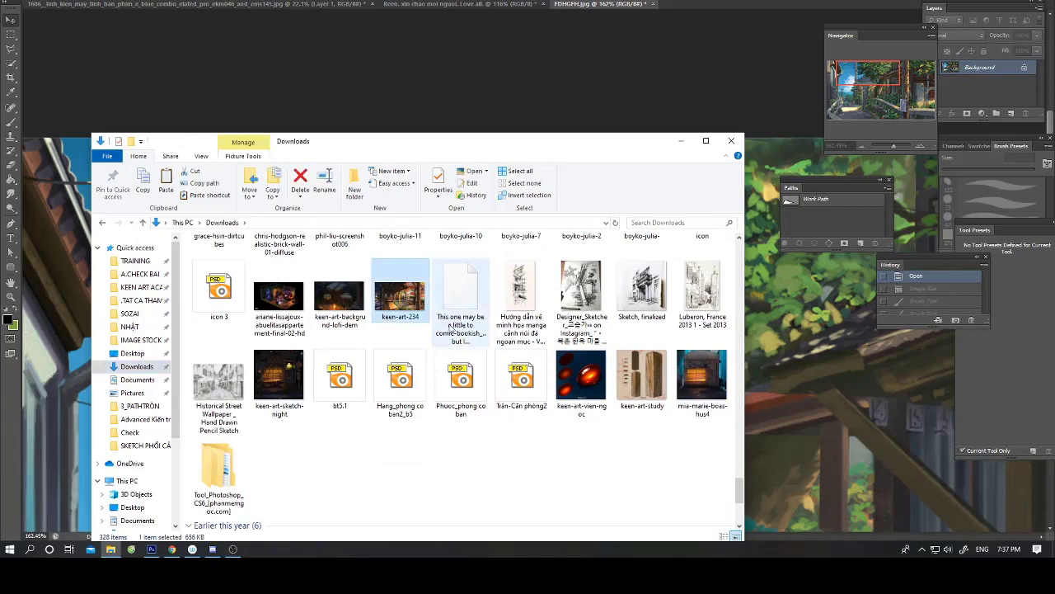
left_click(343, 301)
double_click(273, 370)
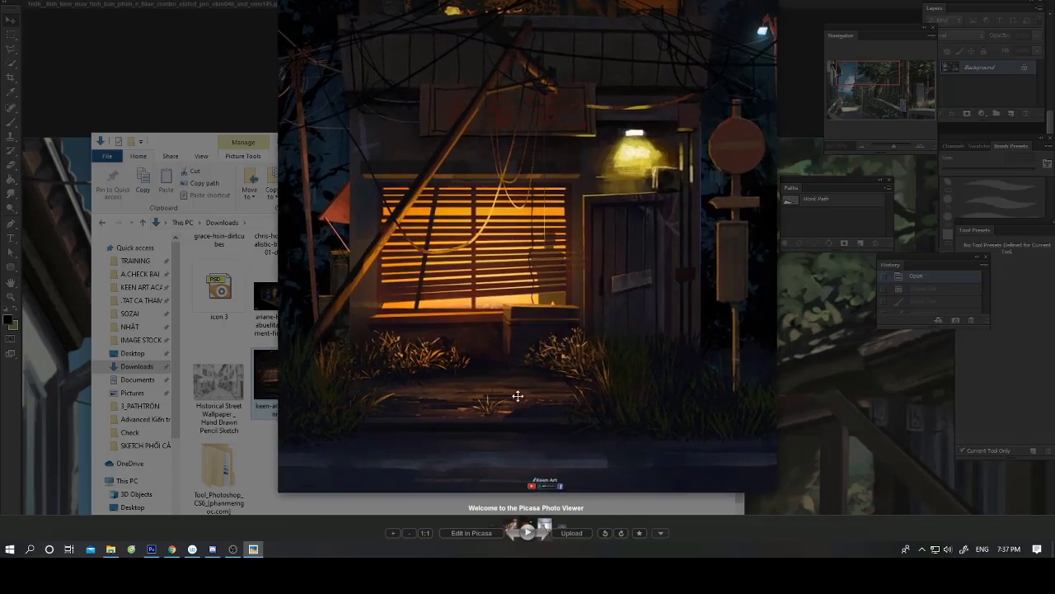
key("Escape")
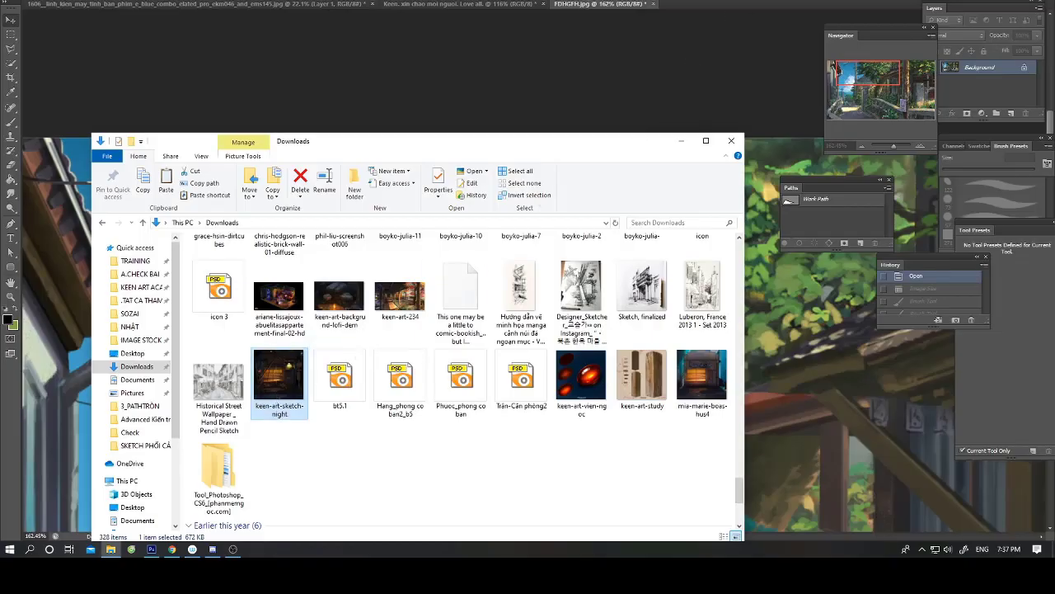
Switch back to Photoshop, then bring the Downloads folder forward again
left_click(681, 141)
key("ctrl+n")
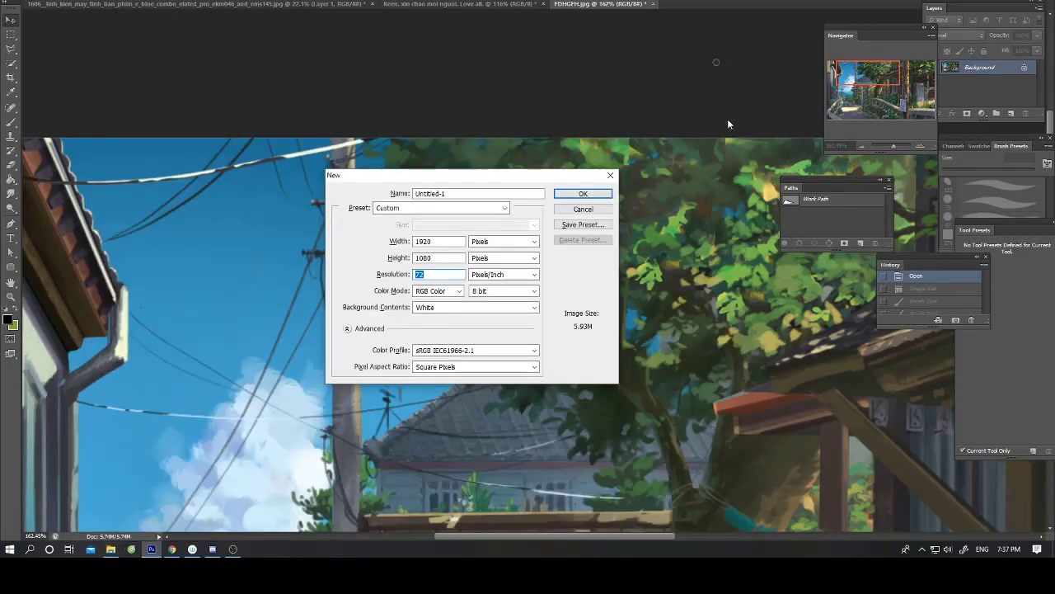
key("alt+Tab")
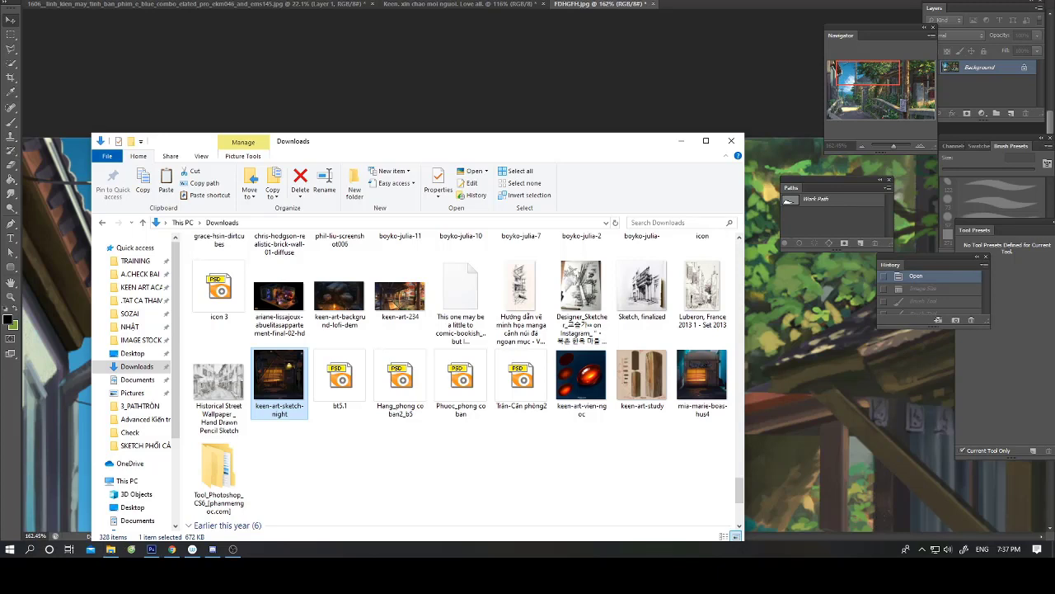
left_click(232, 549)
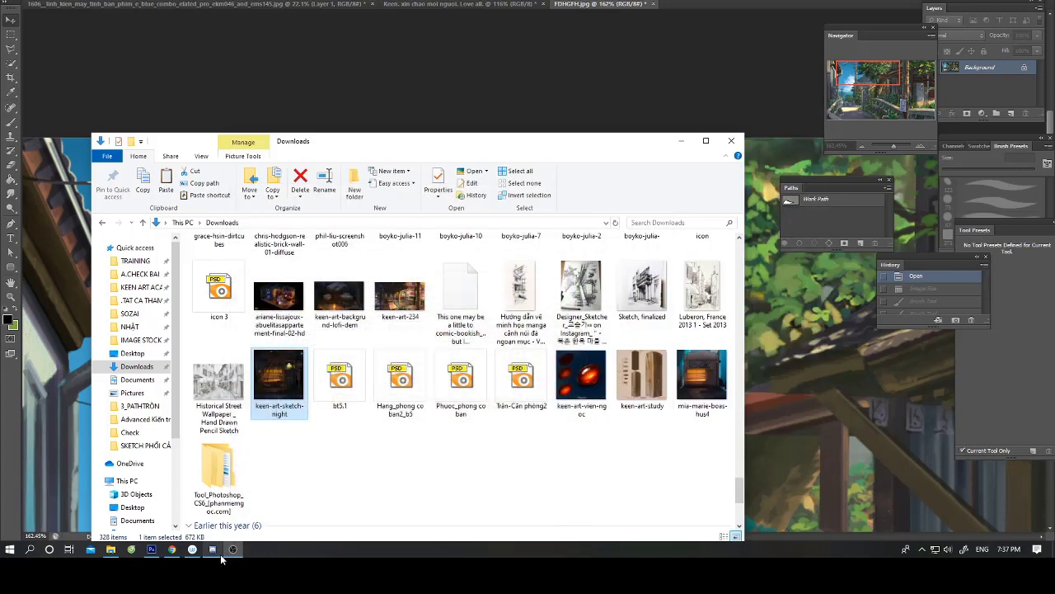
Use the taskbar to return to the keyboard-and-mouse image document in Photoshop
left_click(211, 549)
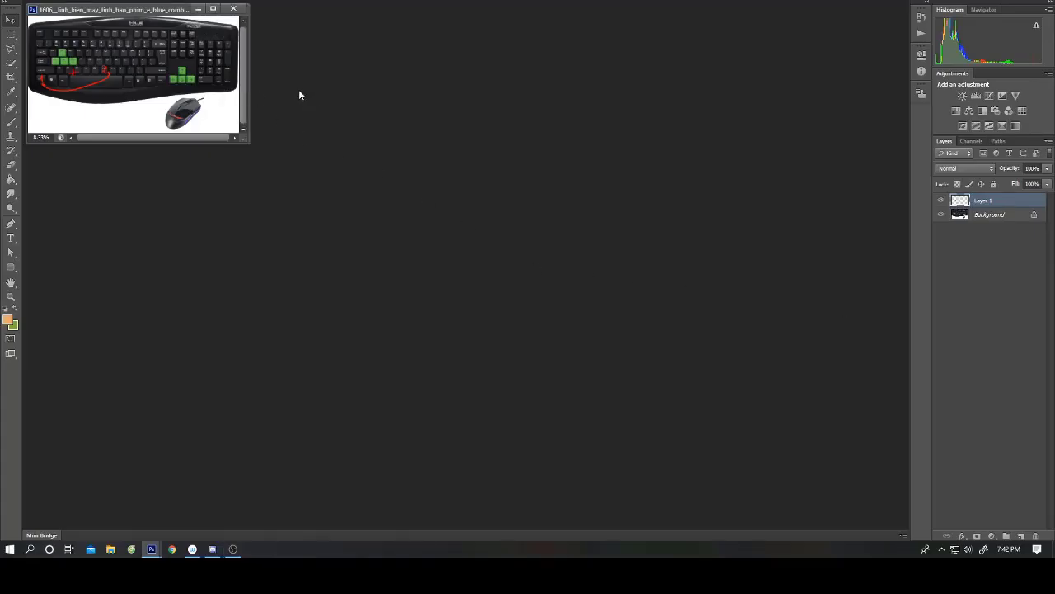
Name the new document Keen and set its resolution to 72 pixels/inch
key("ctrl+n")
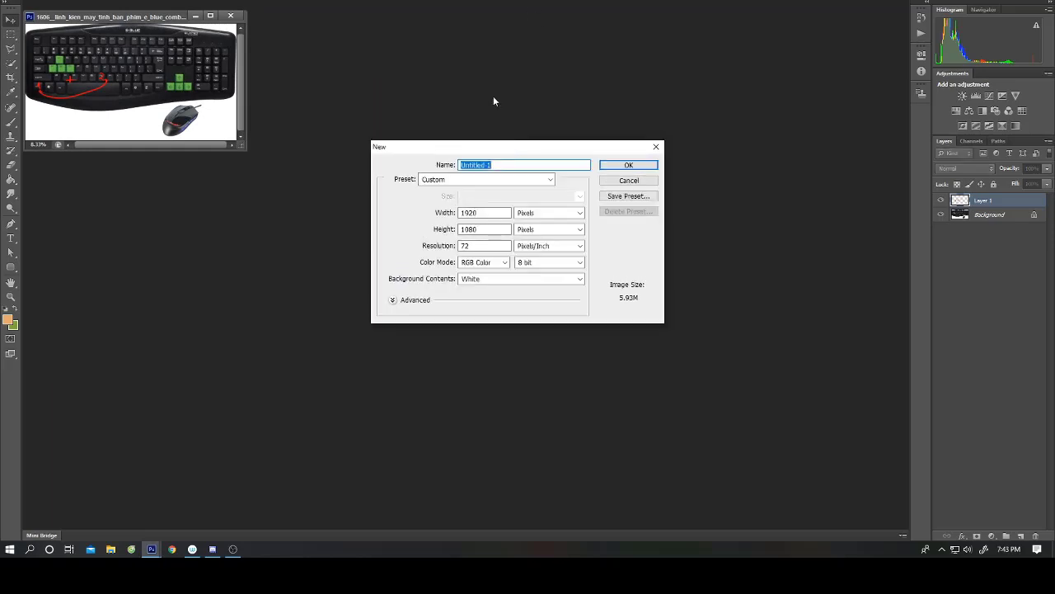
type("K")
key("BackSpace")
type("Keen")
left_click(485, 246)
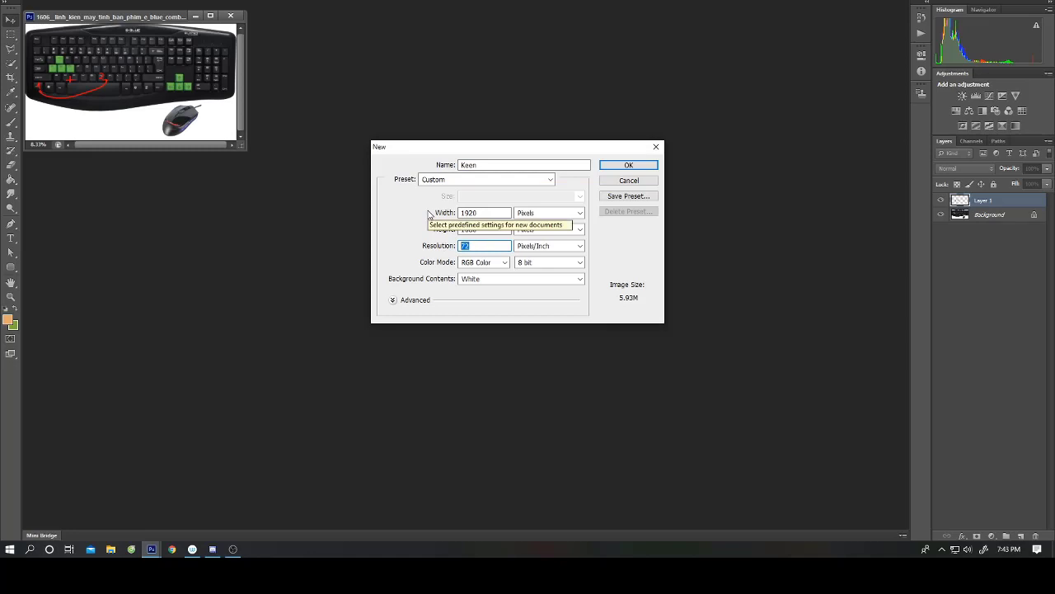
type("12")
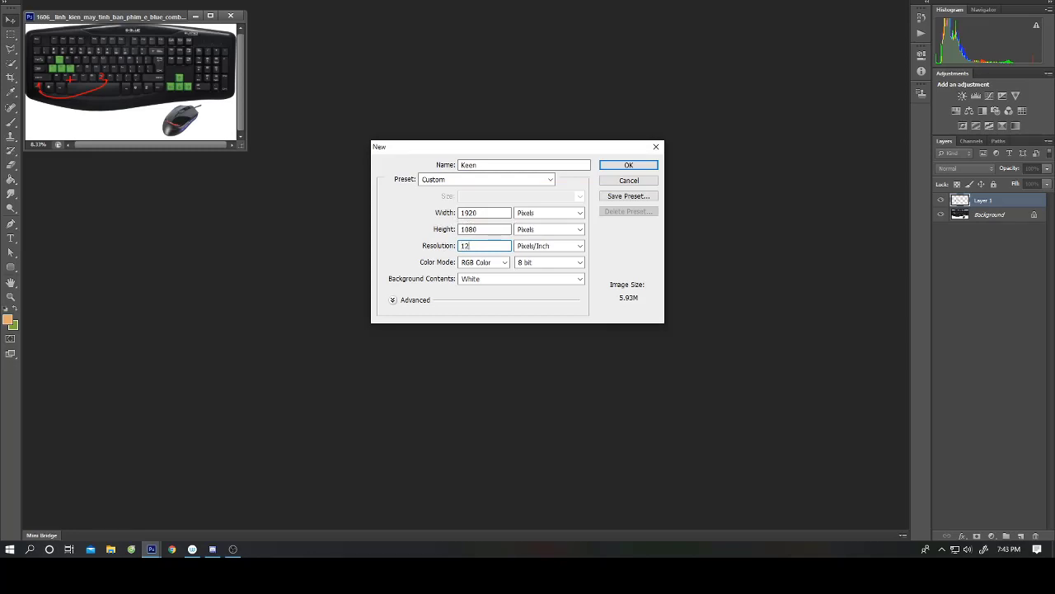
type("0")
key("BackSpace")
key("BackSpace")
key("BackSpace")
type("1920")
key("BackSpace")
key("BackSpace")
key("BackSpace")
type("72")
Keep RGB Color and a White background, then create the 1920×1080 Keen document
left_click(505, 262)
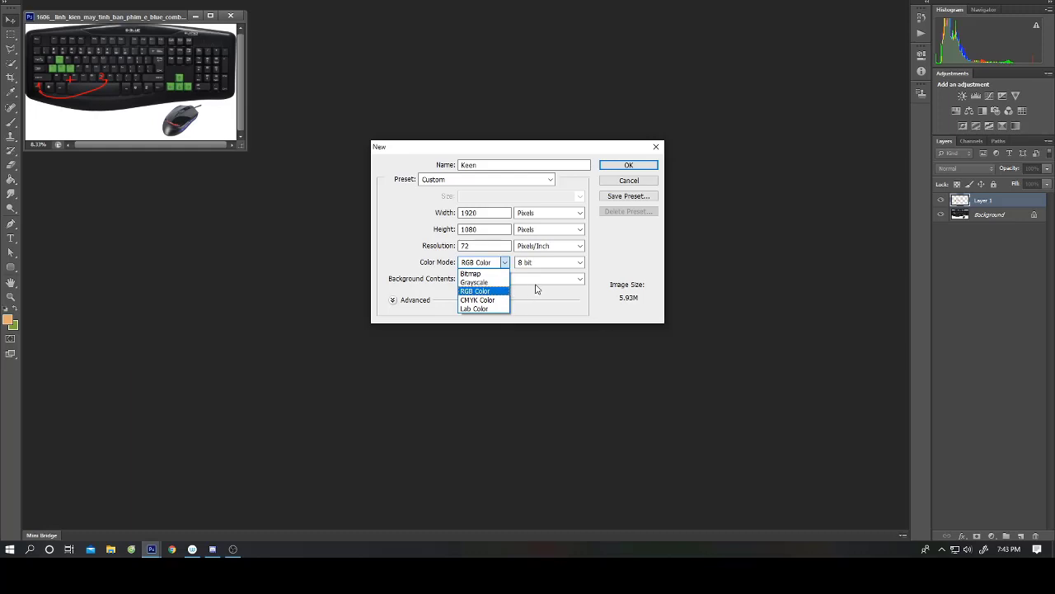
left_click(508, 264)
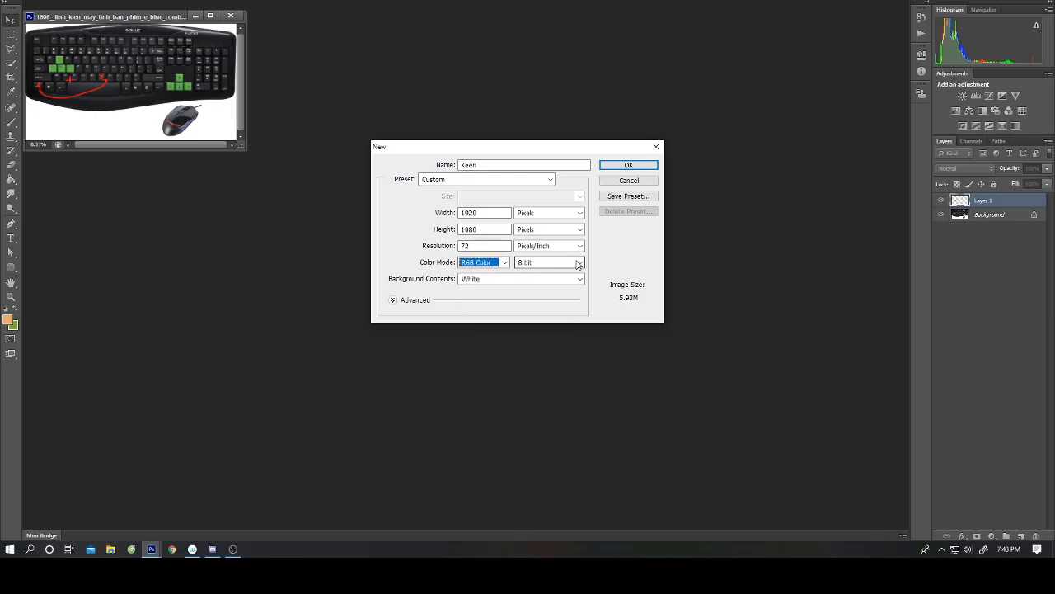
left_click(581, 262)
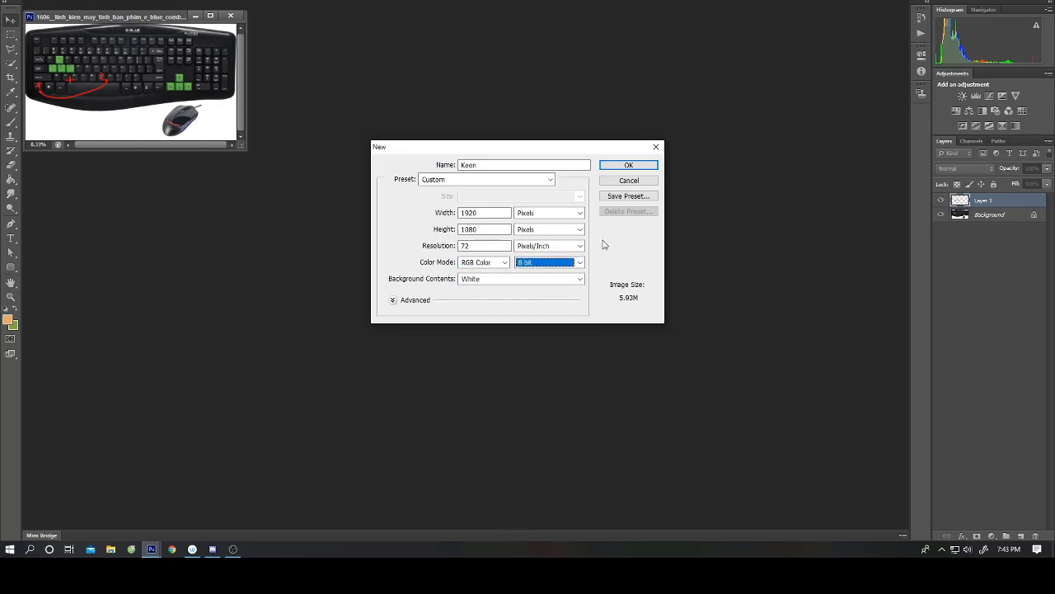
left_click(569, 284)
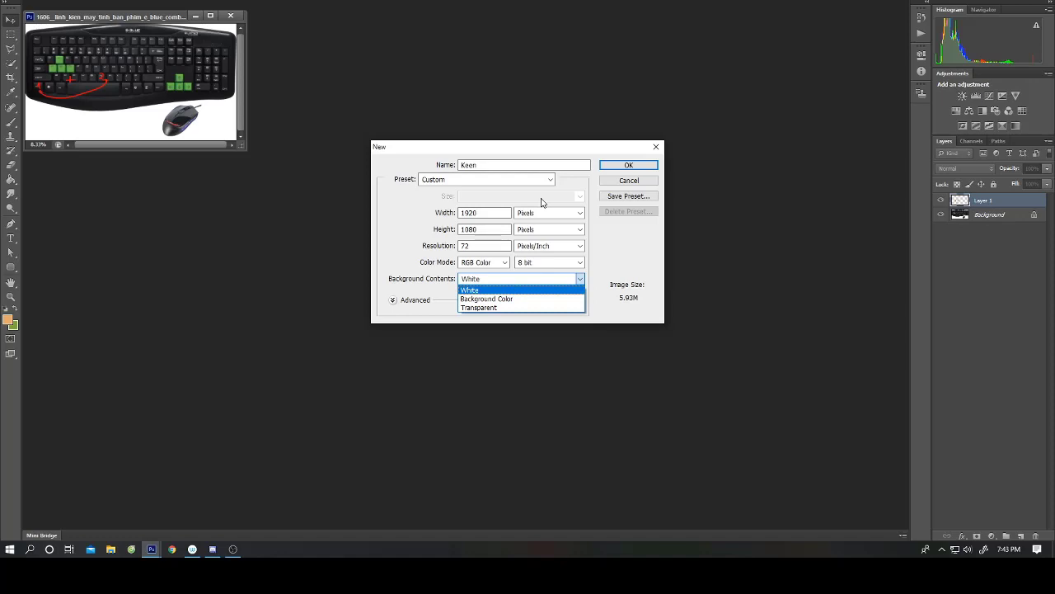
left_click(544, 299)
left_click(528, 279)
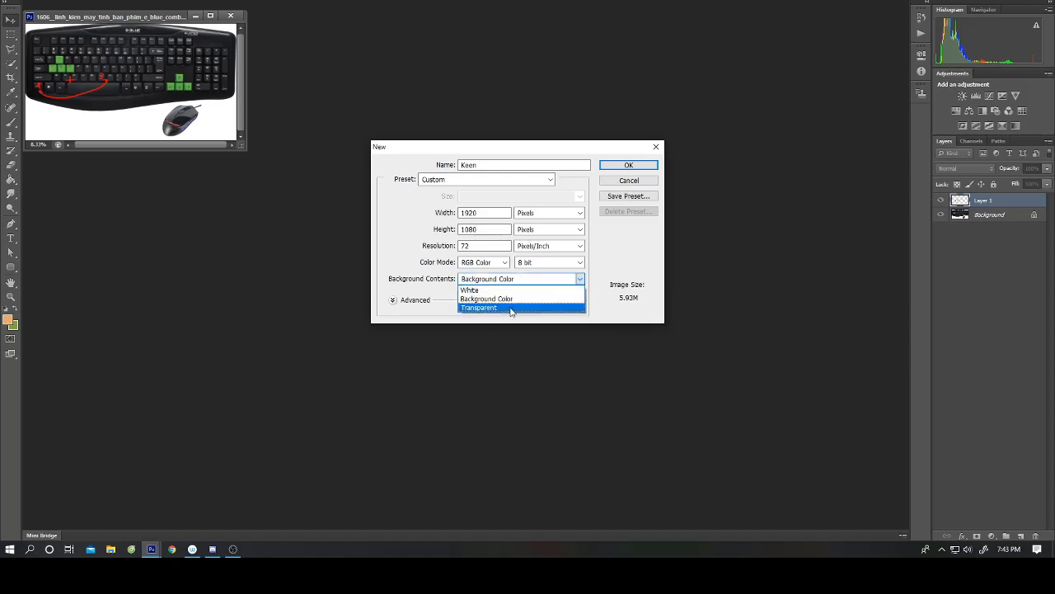
left_click(522, 290)
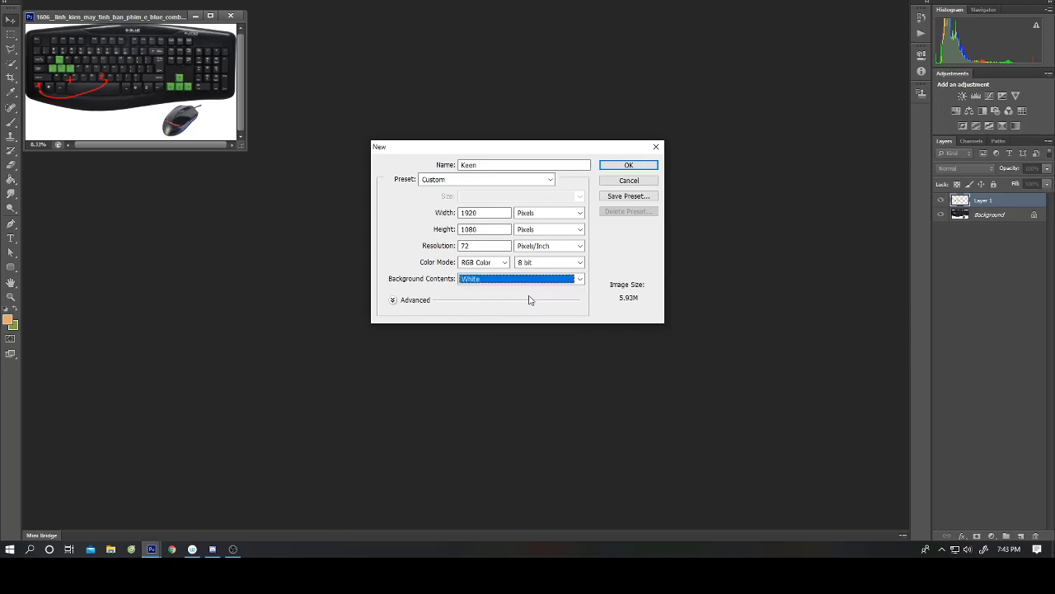
left_click(394, 301)
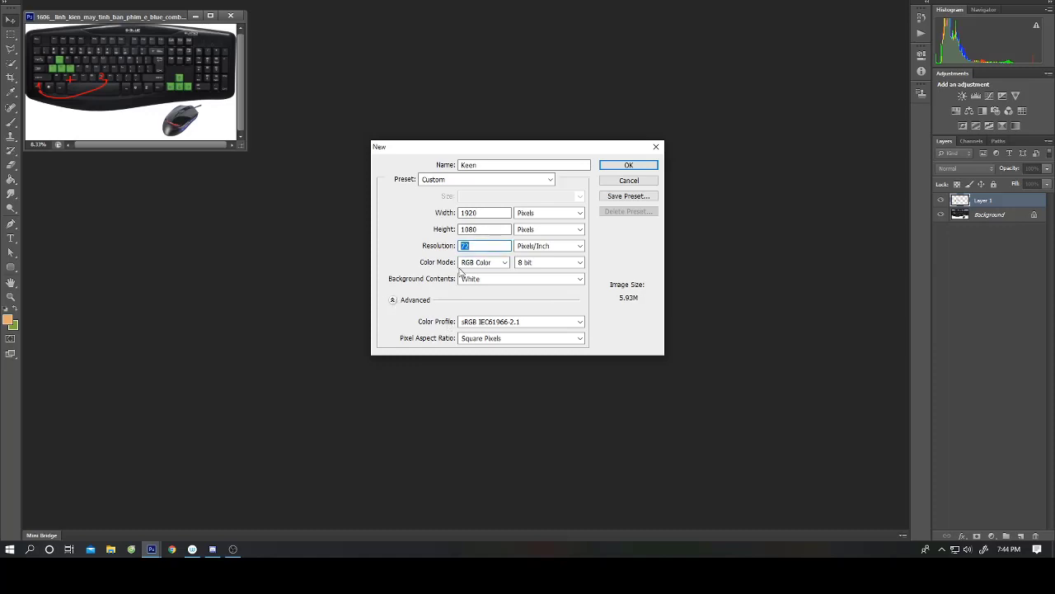
left_click(635, 165)
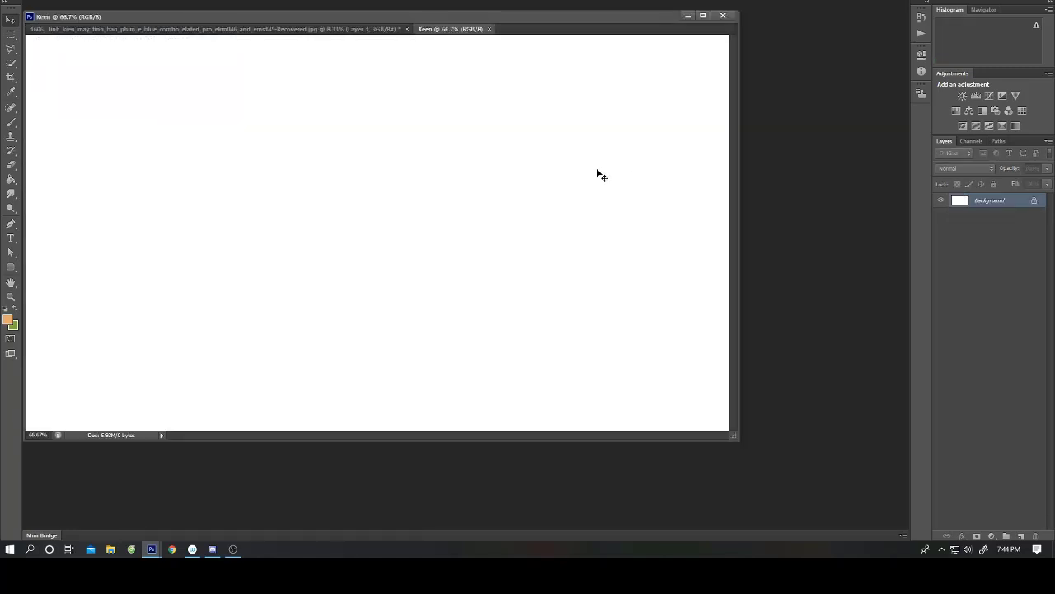
Float the keyboard image in a small bottom-left window, resized and fitted to screen
mouse_move(460, 15)
left_mouse_down()
mouse_move(392, 91)
mouse_move(418, 75)
mouse_move(583, 195)
left_mouse_up()
key("ctrl+minus")
key("ctrl+minus")
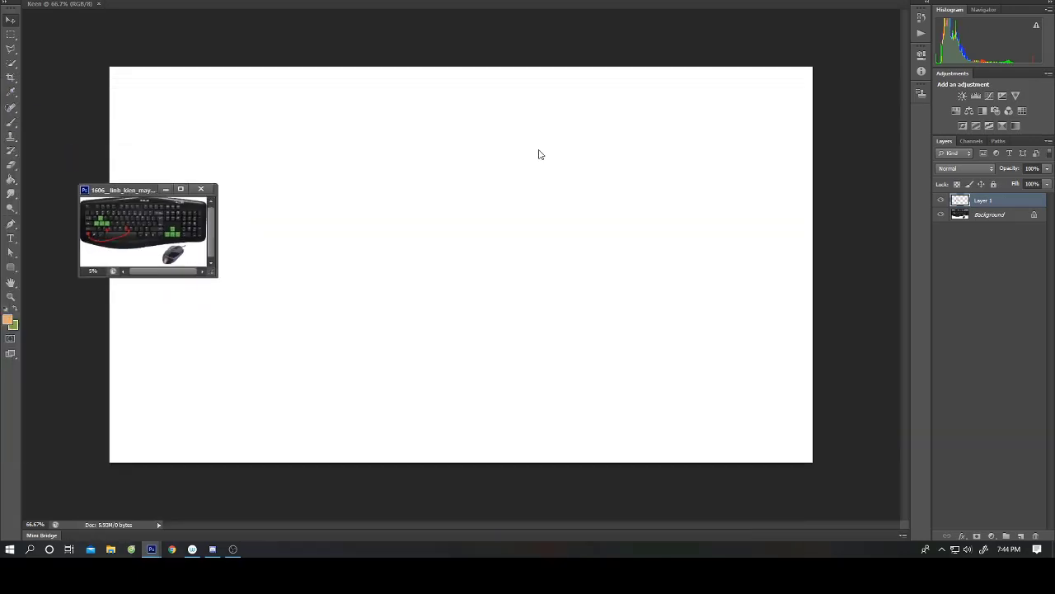
left_click_drag(117, 192, 64, 430)
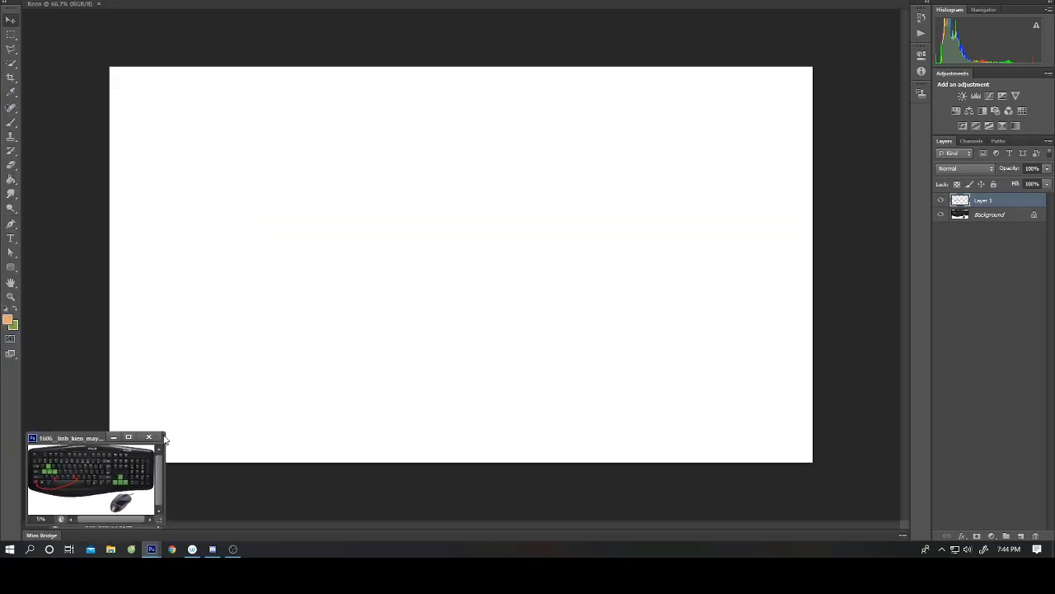
left_click_drag(255, 391, 377, 336)
mouse_move(180, 350)
left_mouse_down()
mouse_move(167, 355)
mouse_move(215, 362)
left_mouse_up()
key("ctrl+plus")
key("ctrl+plus")
key("ctrl+plus")
key("ctrl+0")
Make the Keen canvas active and bring up the saved workspaces list
left_click(407, 219)
scroll(478, 214, "down", 2)
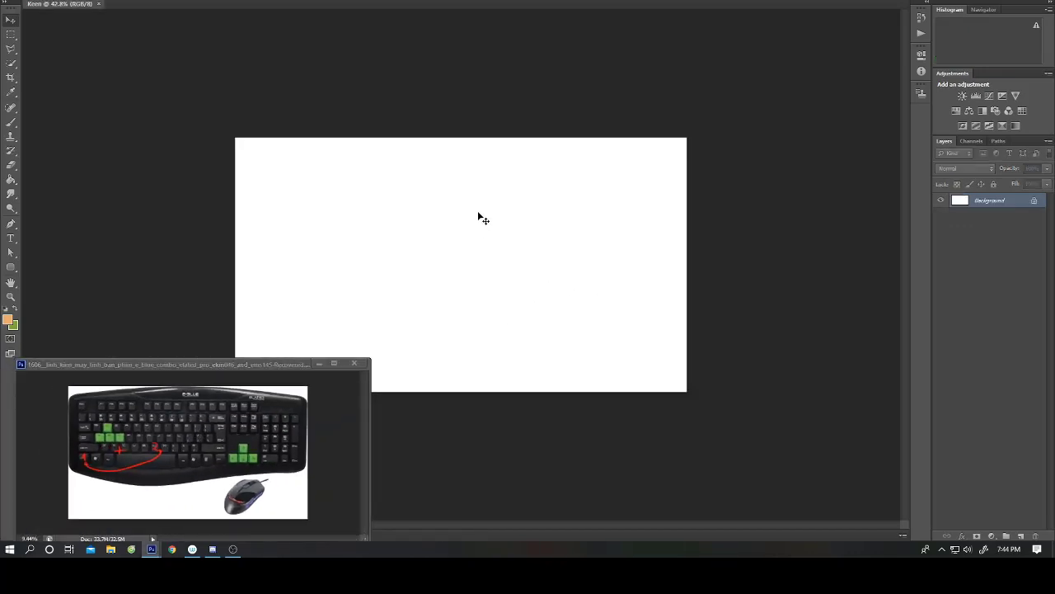
scroll(481, 218, "up", 3)
scroll(481, 218, "down", 1)
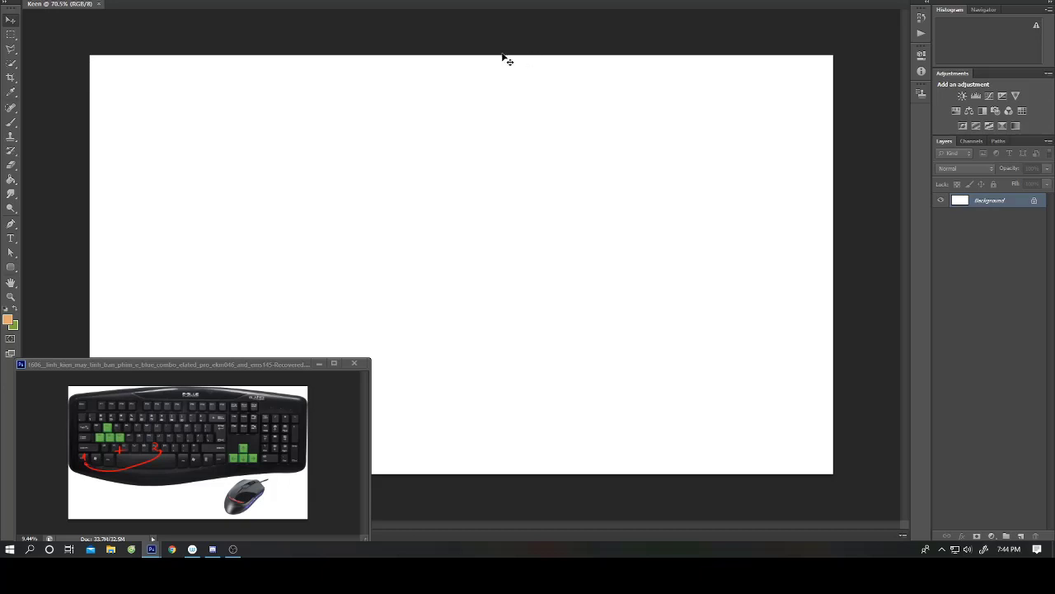
left_click(235, 0)
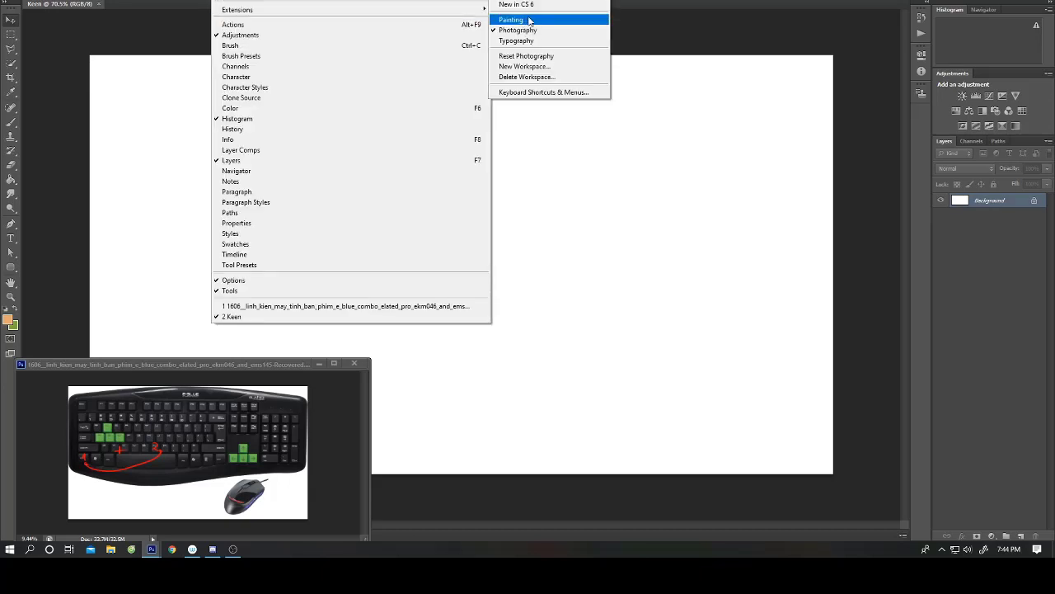
Switch to the Painting workspace and dock Layers, Paths, Tool Presets and History together
left_click(530, 19)
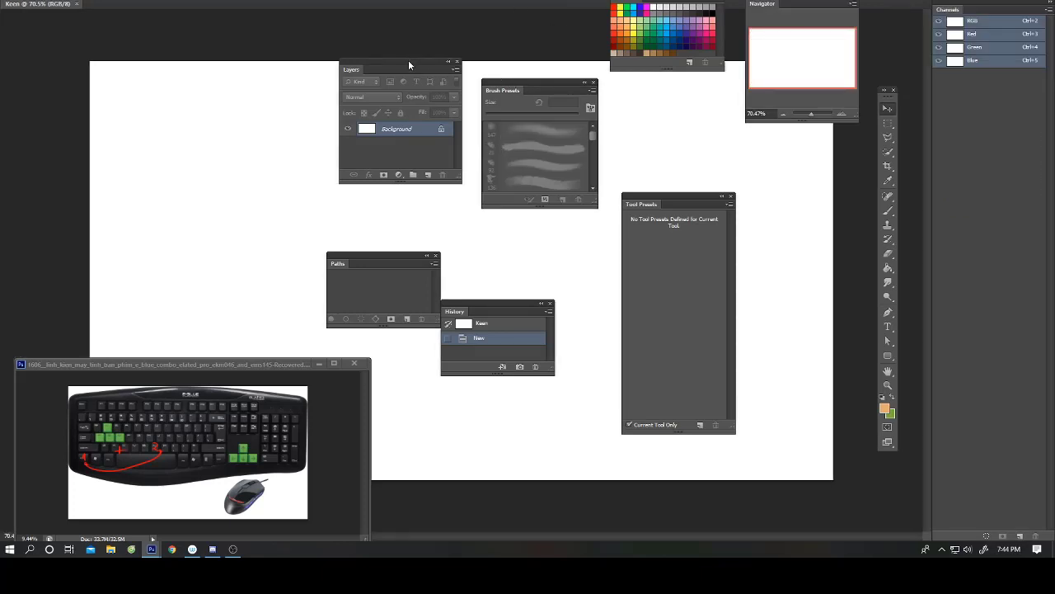
left_click_drag(408, 64, 987, 17)
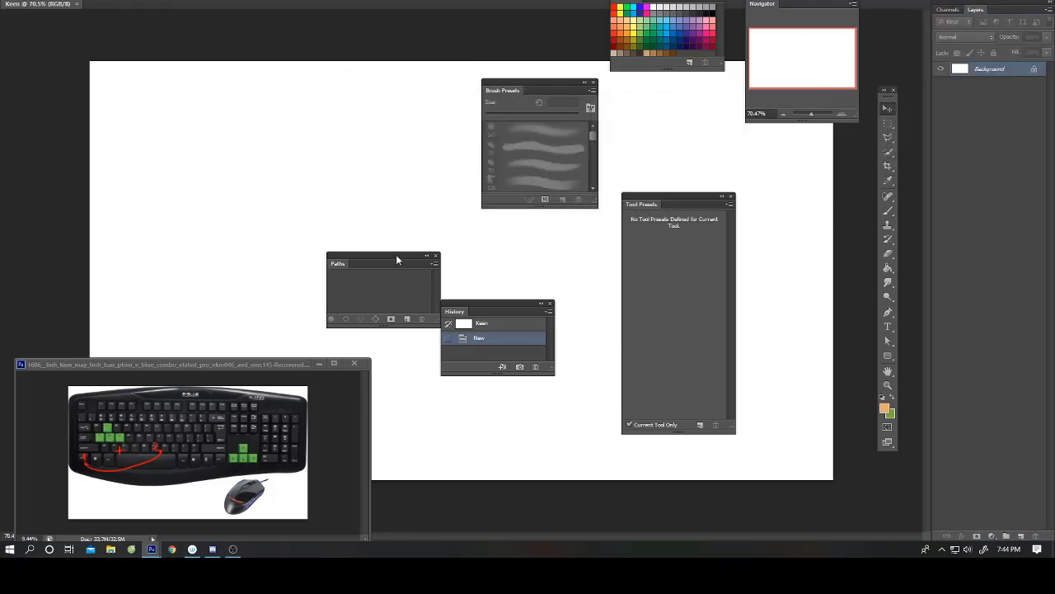
left_click_drag(396, 260, 878, 6)
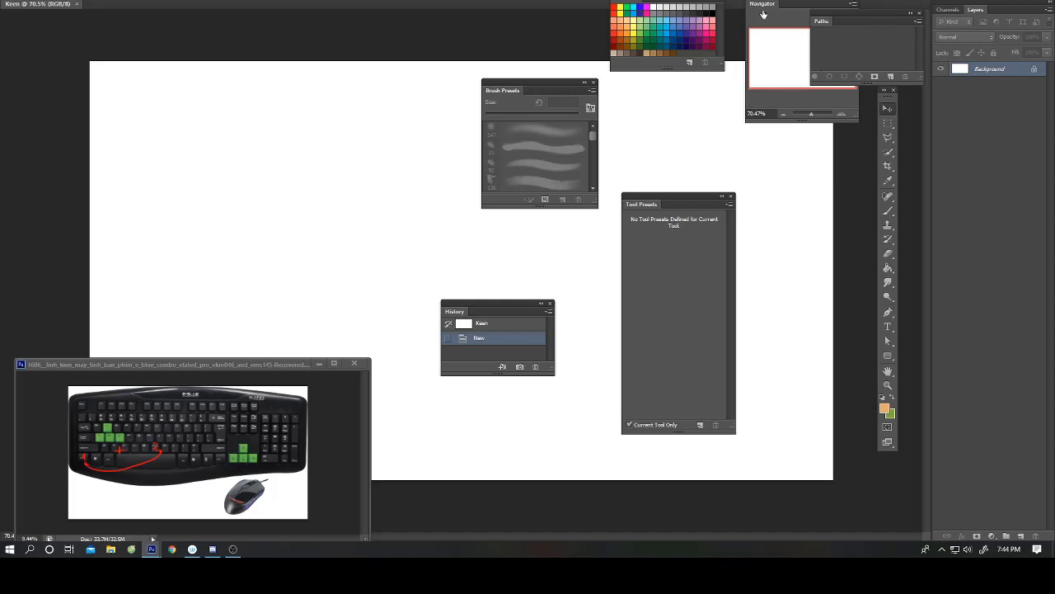
left_click_drag(794, 7, 730, 59)
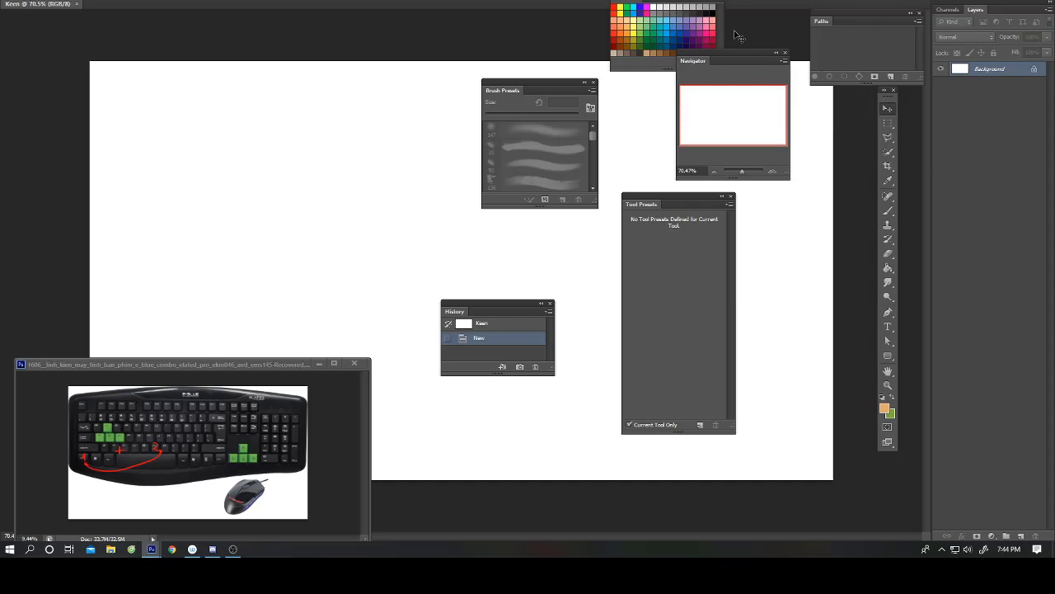
mouse_move(533, 91)
left_mouse_down()
mouse_move(588, 149)
mouse_move(392, 121)
left_mouse_up()
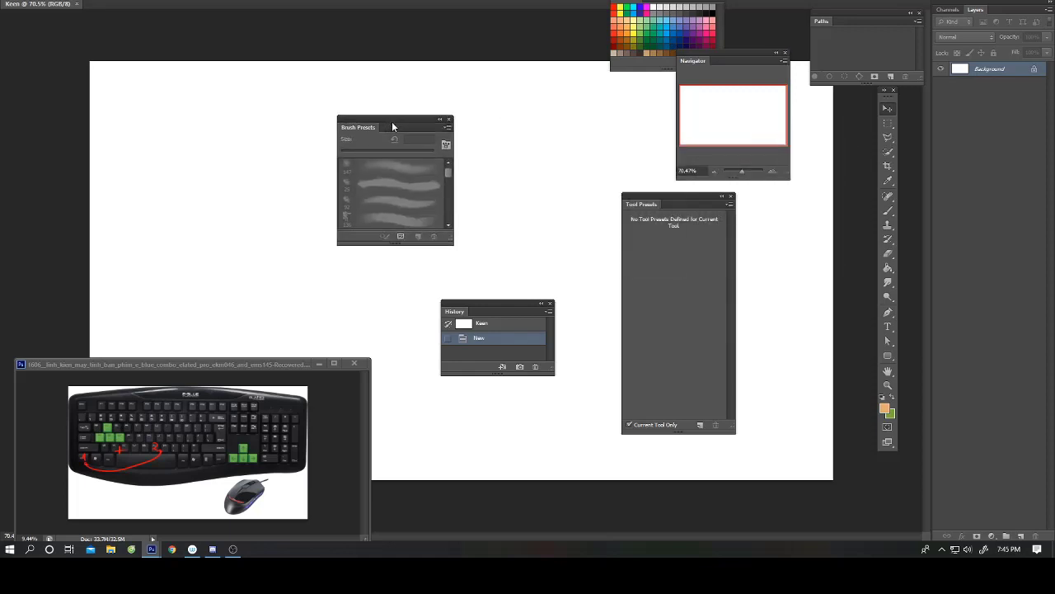
mouse_move(666, 196)
left_mouse_down()
mouse_move(975, 58)
mouse_move(1006, 10)
left_mouse_up()
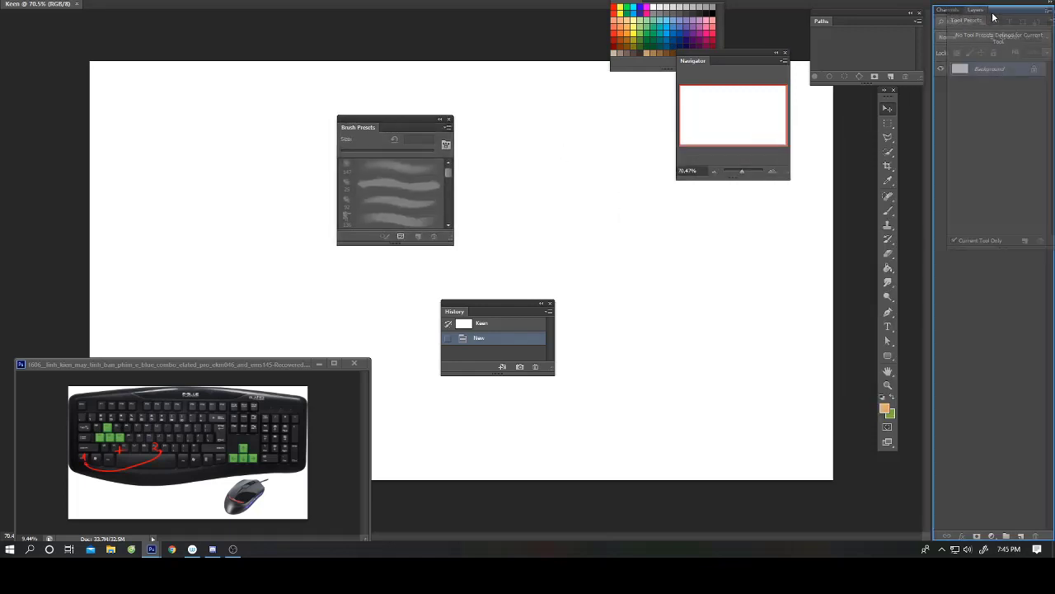
left_click_drag(483, 311, 976, 8)
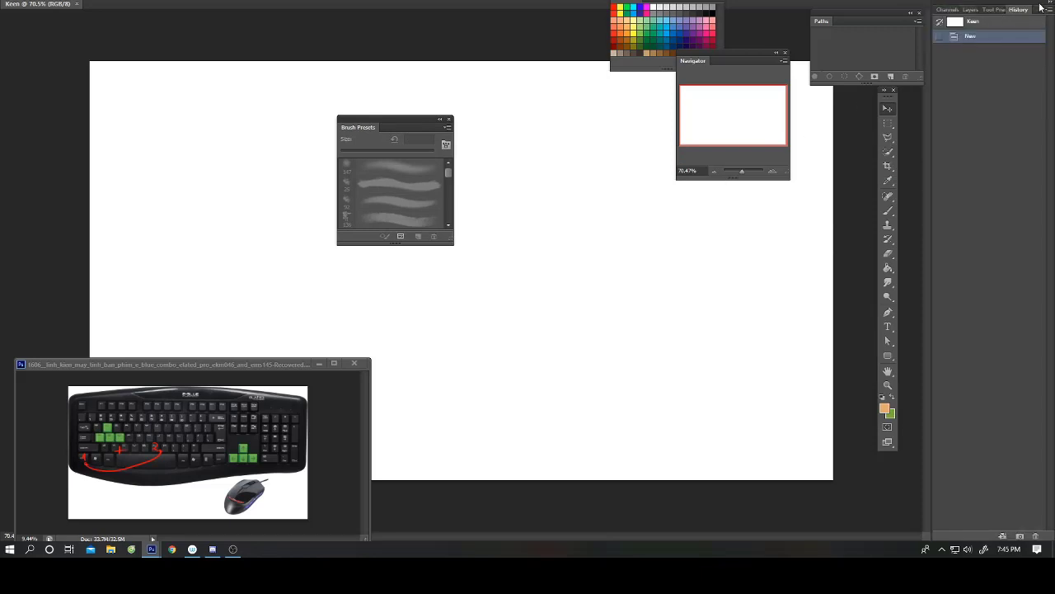
Resize History and Tool Presets, relocate the Tools bar, and park Brush Presets beside Navigator
mouse_move(1041, 7)
left_mouse_down()
mouse_move(827, 2)
mouse_move(989, 15)
left_mouse_up()
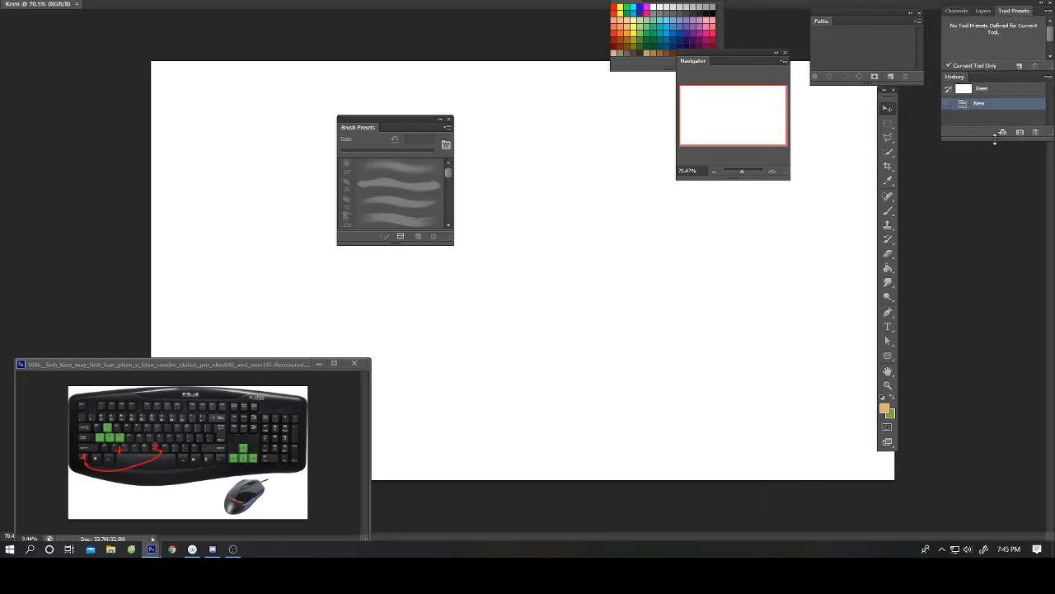
left_click_drag(994, 140, 989, 531)
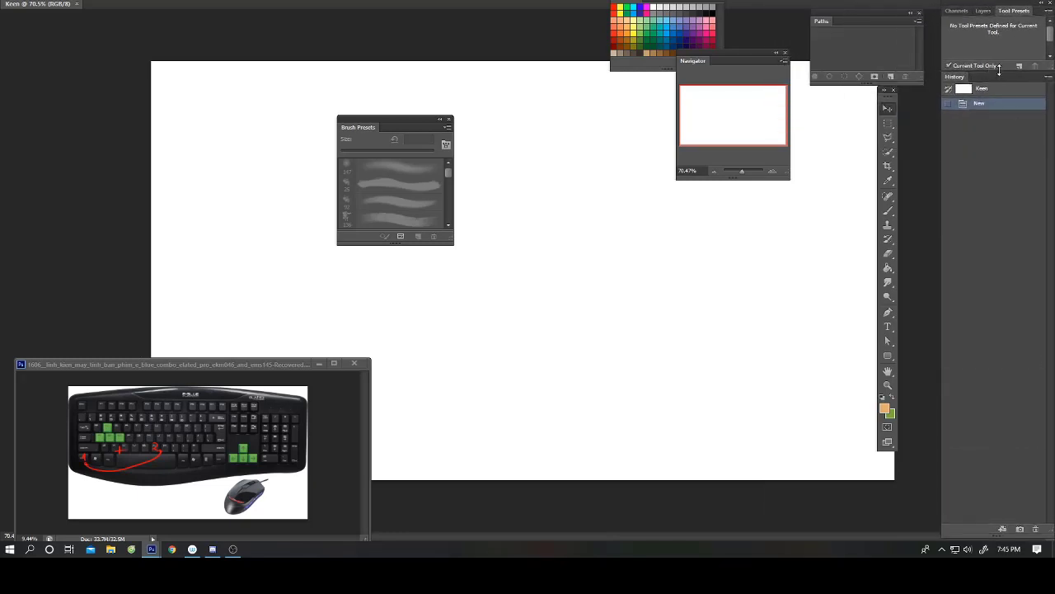
left_click_drag(1003, 72, 1003, 241)
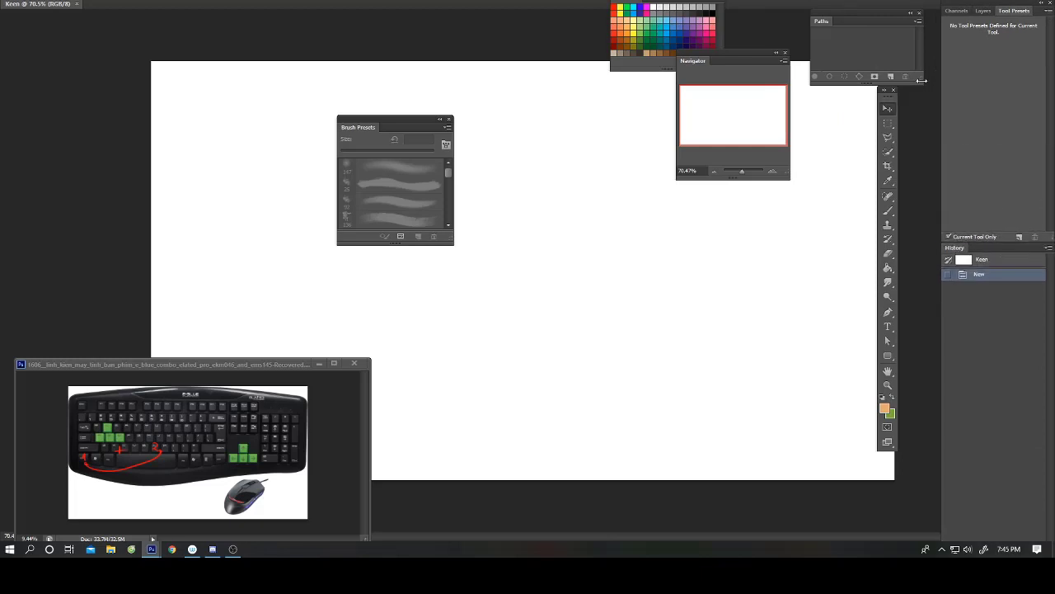
left_click_drag(863, 15, 798, 1)
left_click_drag(885, 91, 3, 25)
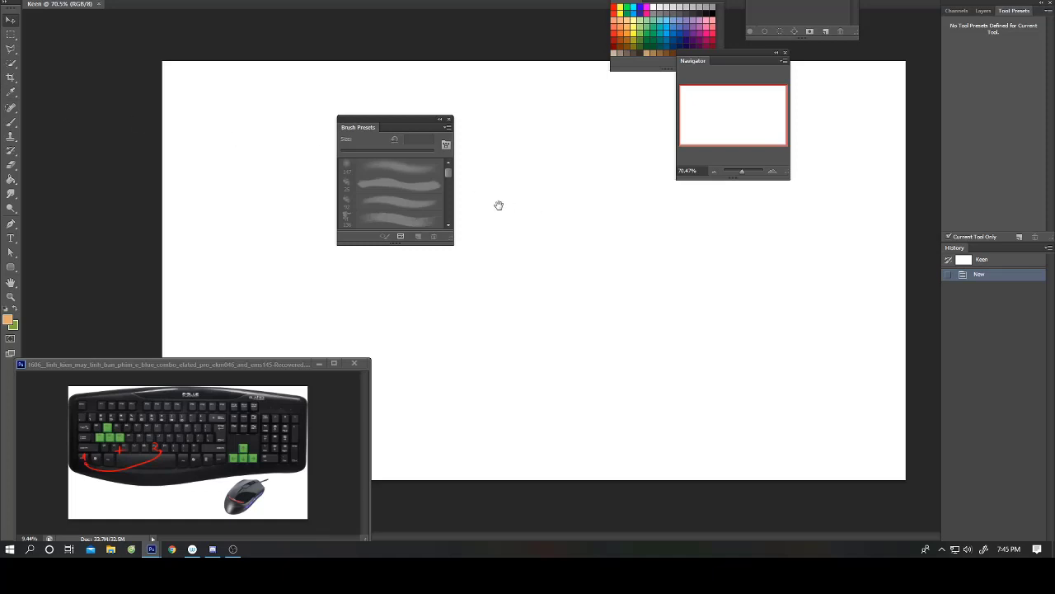
key("ctrl+plus")
left_click_drag(412, 120, 870, 63)
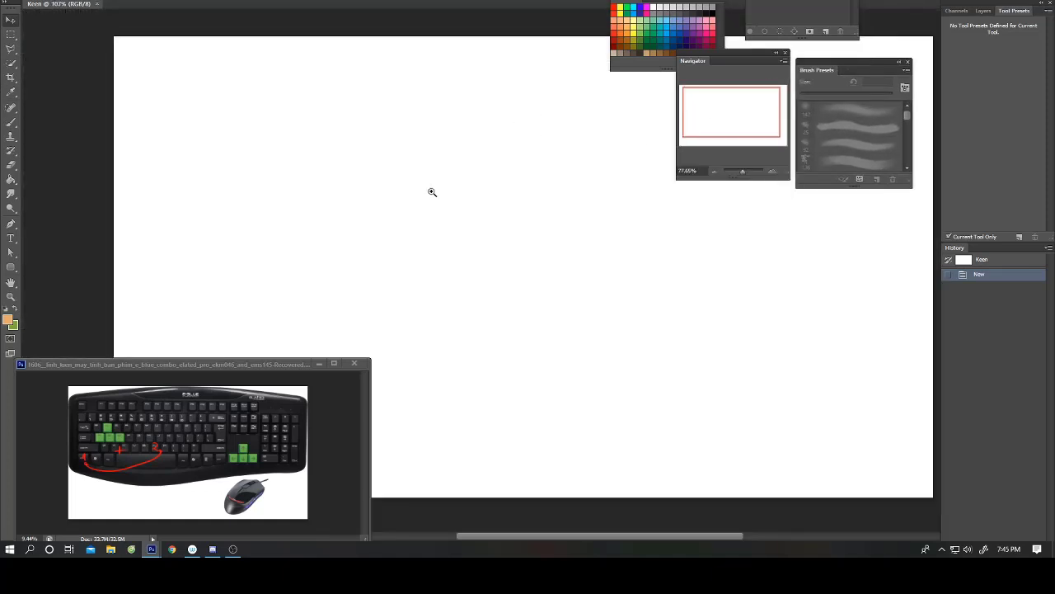
key("ctrl+0")
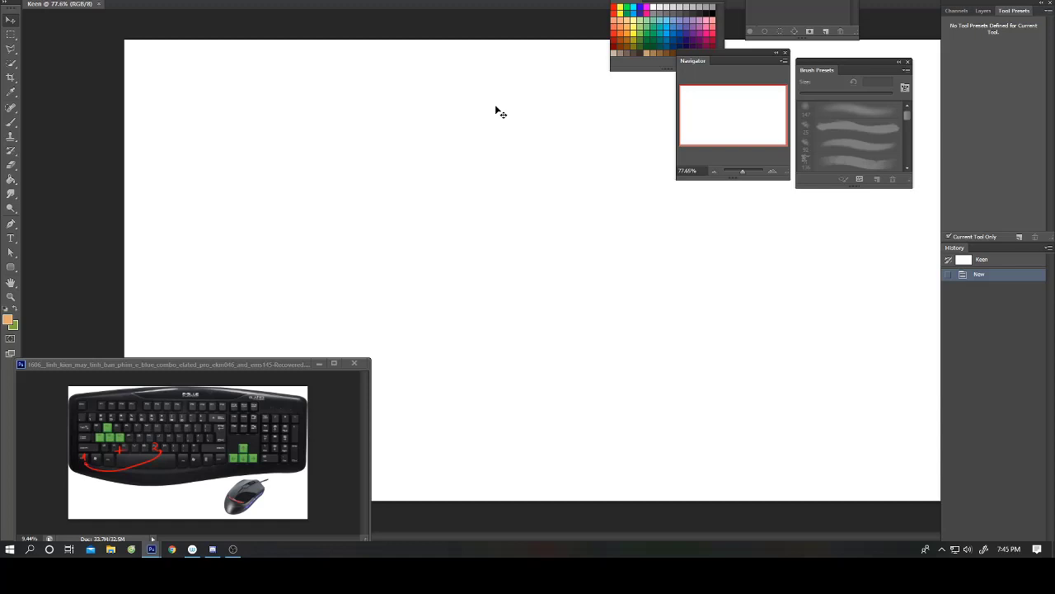
Select the Brush tool with a large 331 px preset
key("b")
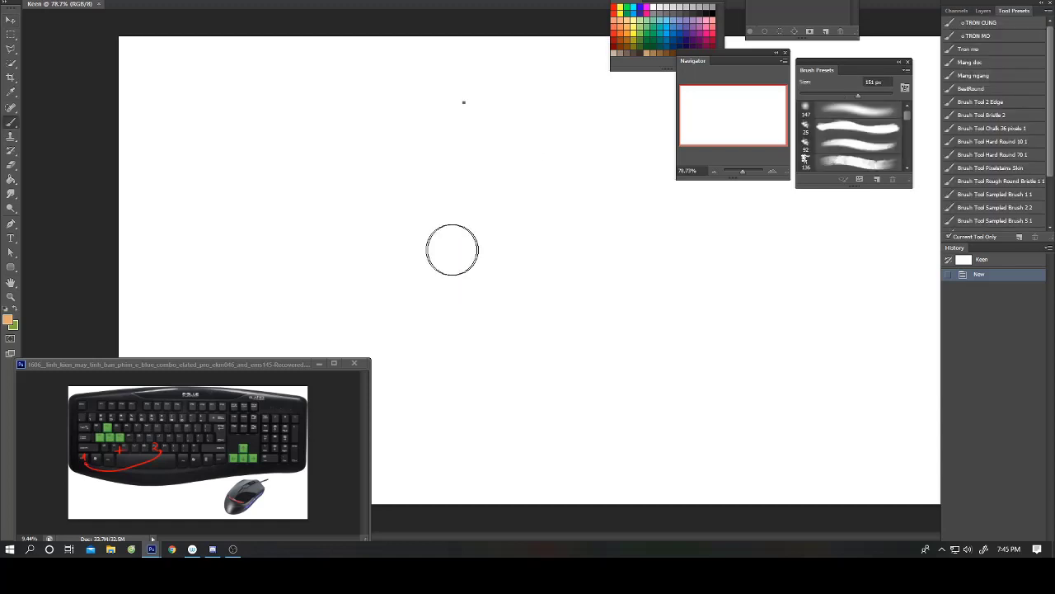
right_click(508, 318)
double_click(530, 284)
Load FDHGFH.jpg from the Desktop folder into Photoshop via File Explorer
left_click(111, 549)
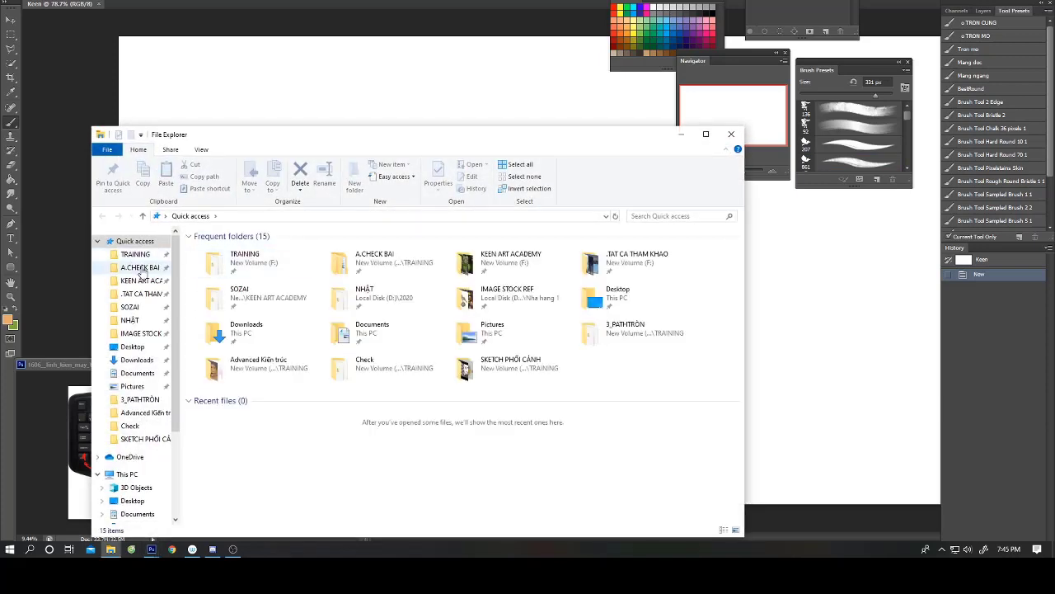
left_click(132, 346)
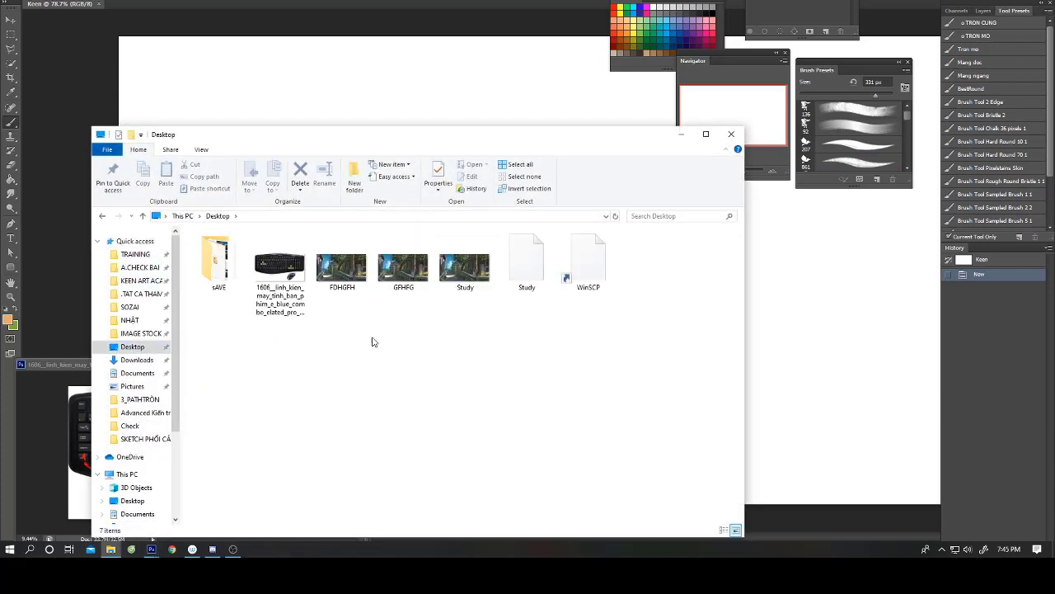
left_click(346, 272)
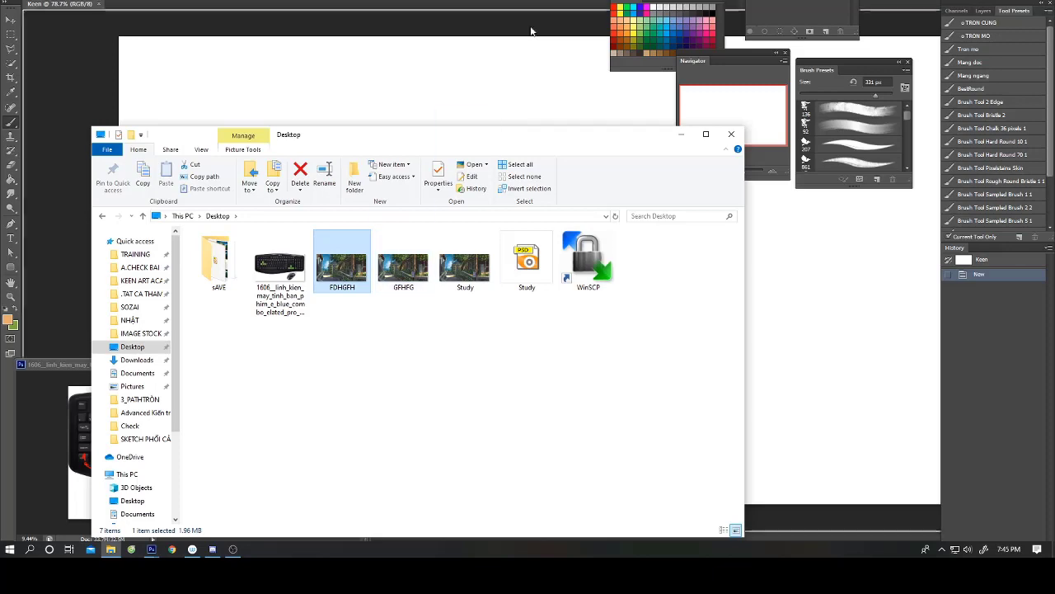
key("Return")
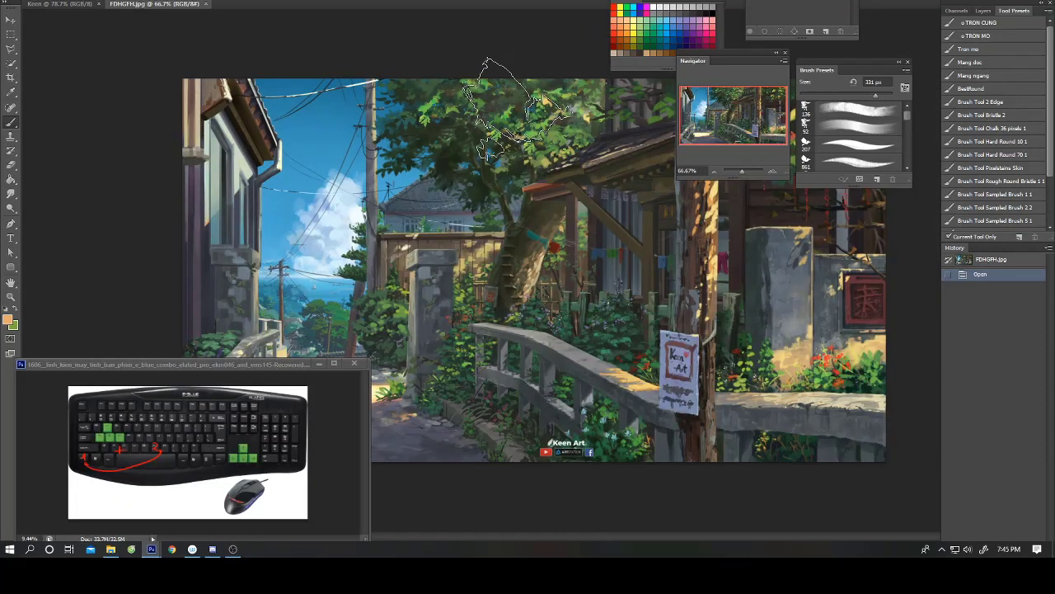
Resize the brush to 88 px and show the painting's layers
scroll(527, 165, "up", 3)
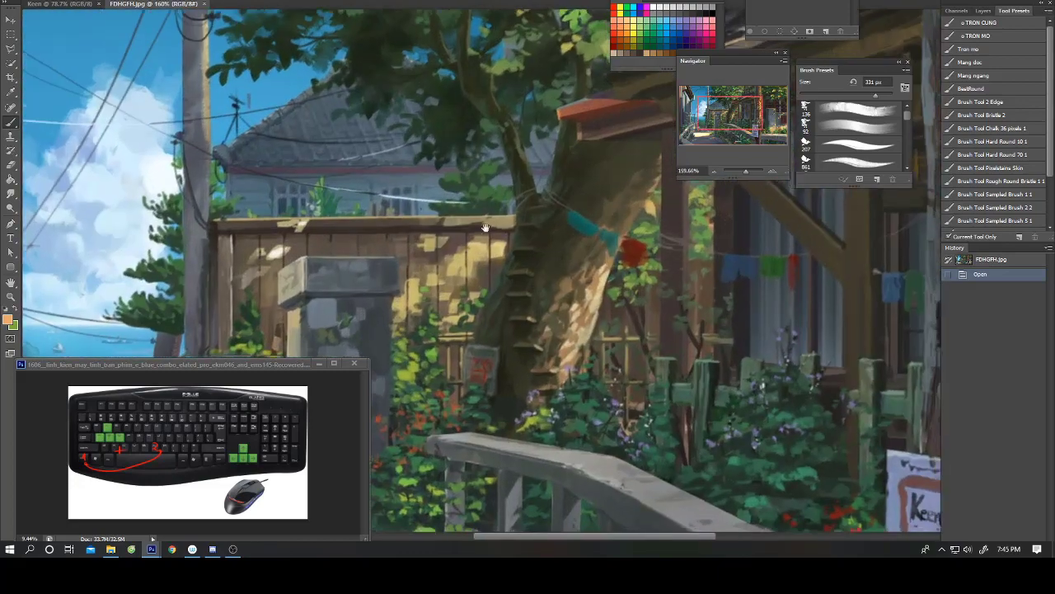
scroll(533, 208, "up", 2)
left_click_drag(536, 231, 767, 428)
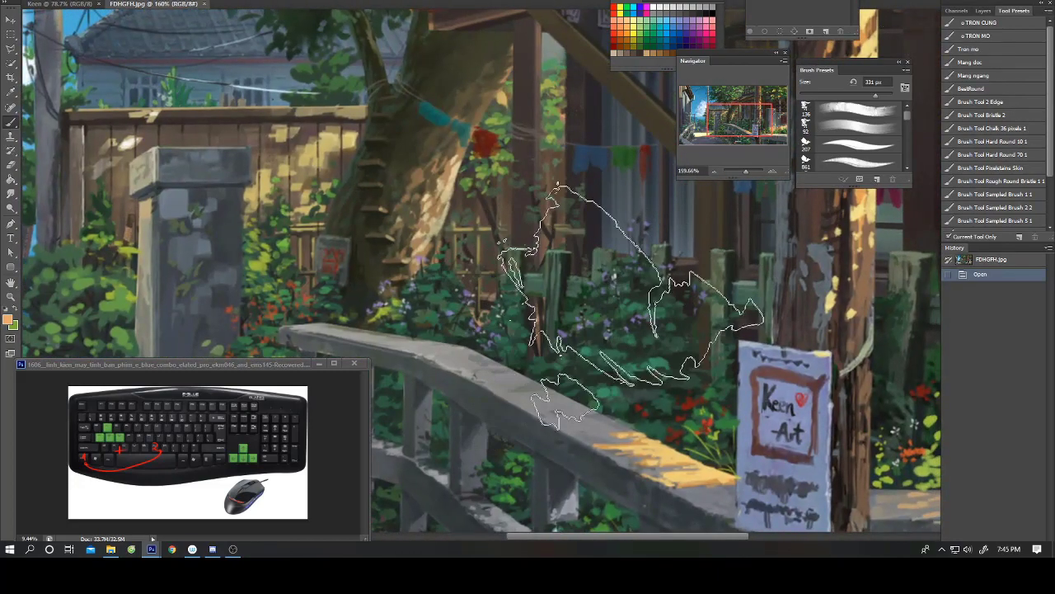
scroll(527, 289, "up", 2)
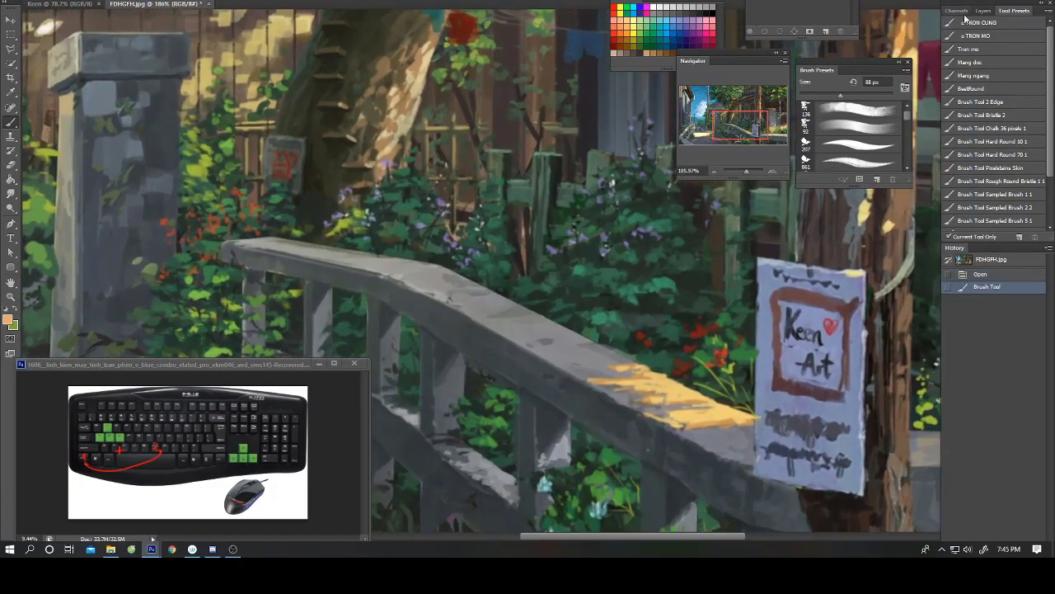
left_click(977, 10)
scroll(540, 171, "down", 2)
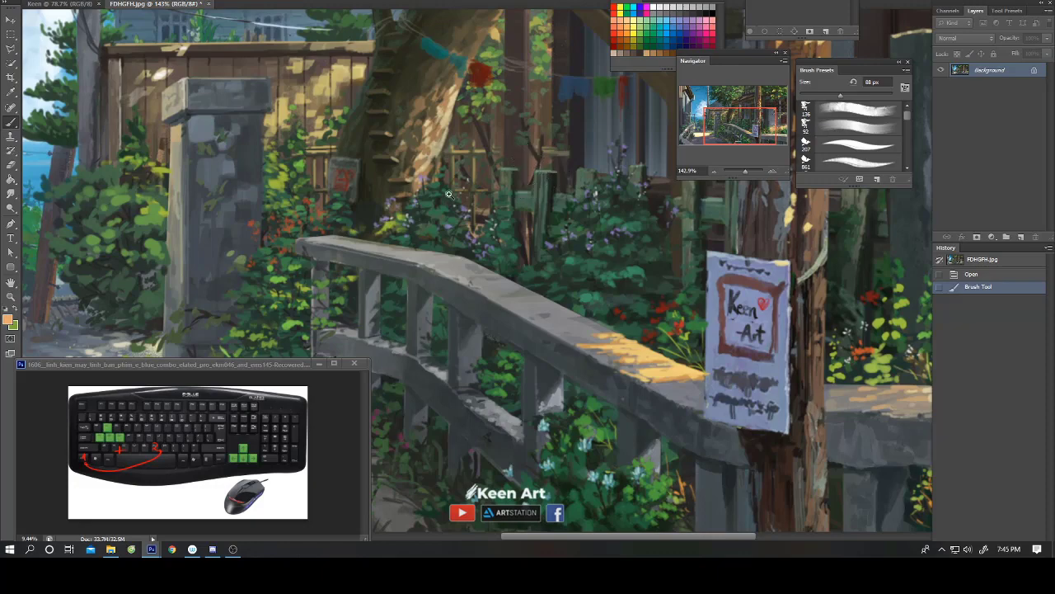
scroll(540, 171, "up", 2)
scroll(569, 235, "up", 2)
Sample green from the foliage and paint leaf strokes into the bushes
left_click(580, 259, "alt")
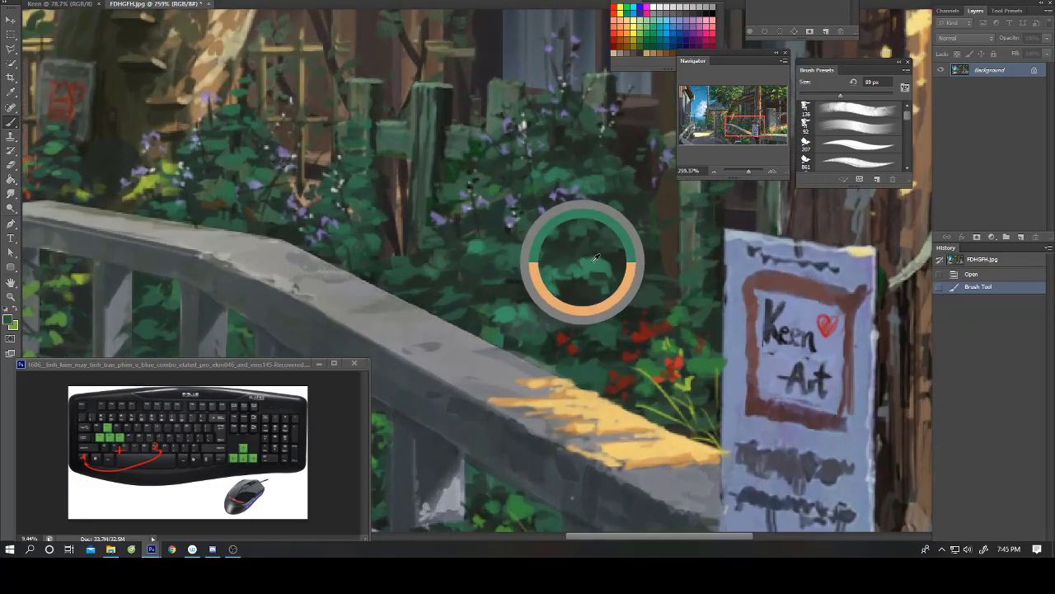
mouse_move(577, 256)
left_mouse_down()
mouse_move(530, 259)
mouse_move(519, 272)
mouse_move(395, 264)
left_mouse_up()
scroll(478, 264, "up", 2)
left_click_drag(446, 239, 536, 222)
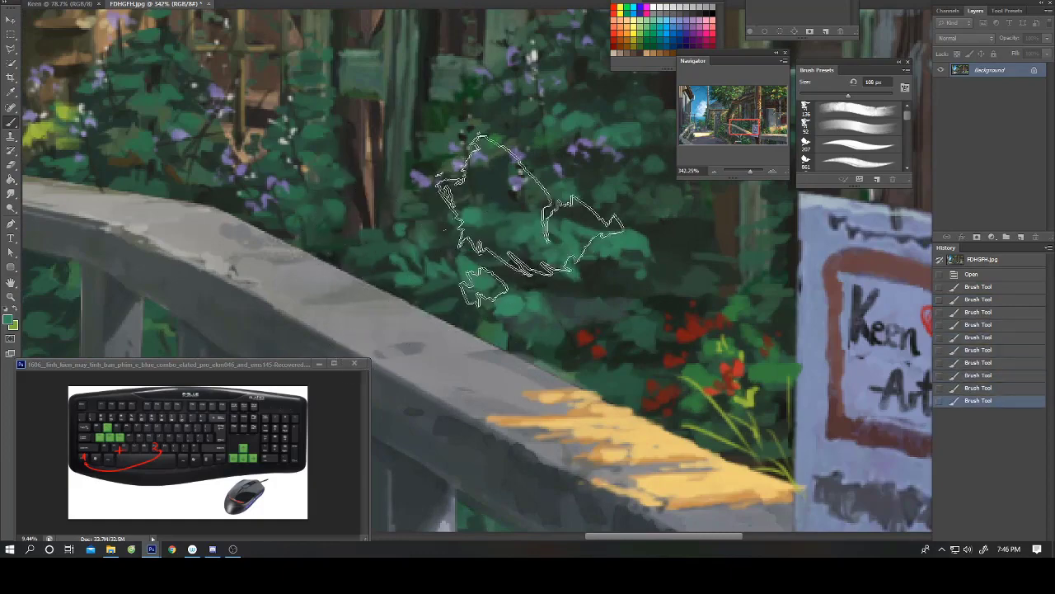
scroll(536, 230, "down", 5)
scroll(617, 266, "up", 5)
Choose red and dab flowers throughout the bush by the railing
right_click(616, 266, "alt+shift")
scroll(617, 266, "up", 2)
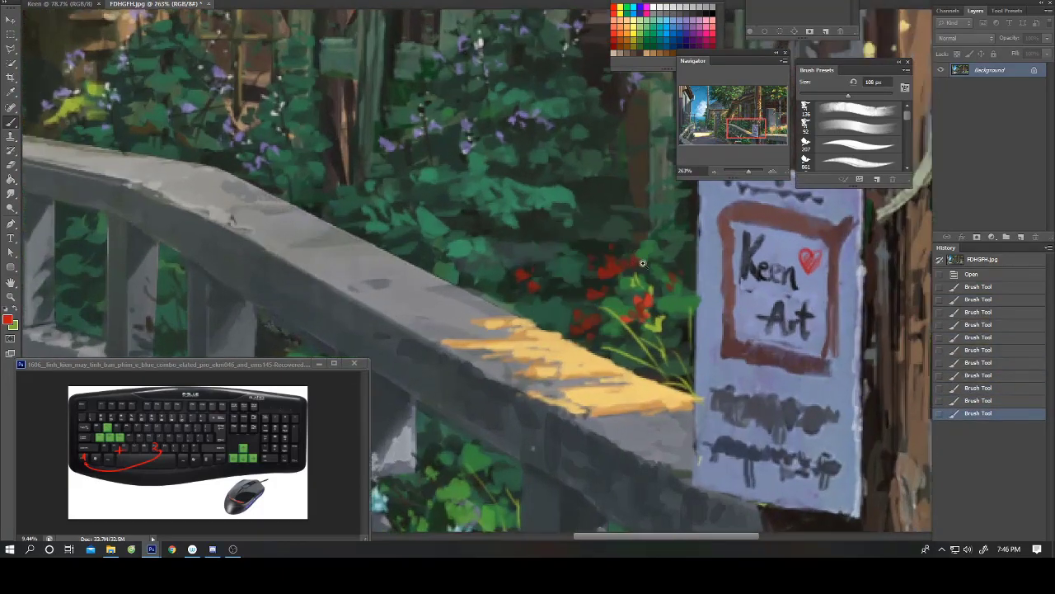
left_click_drag(578, 272, 601, 263)
left_click(535, 297)
left_click(505, 280)
left_click(647, 309)
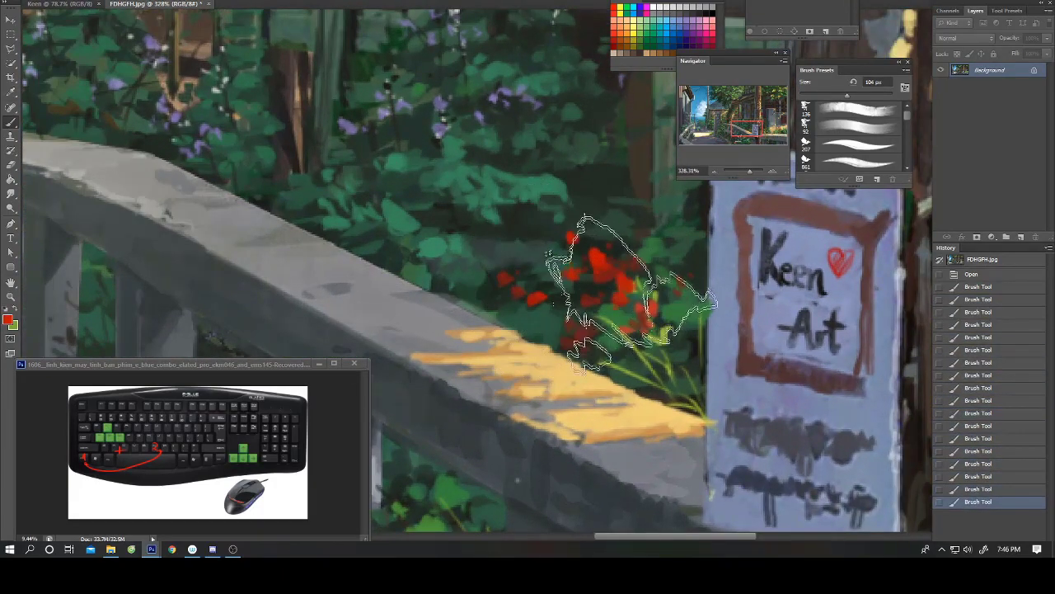
left_click(626, 264)
left_click(571, 239)
left_click(603, 208)
Add more red flower dabs near the left railing post and the top flowers
scroll(610, 217, "down", 5)
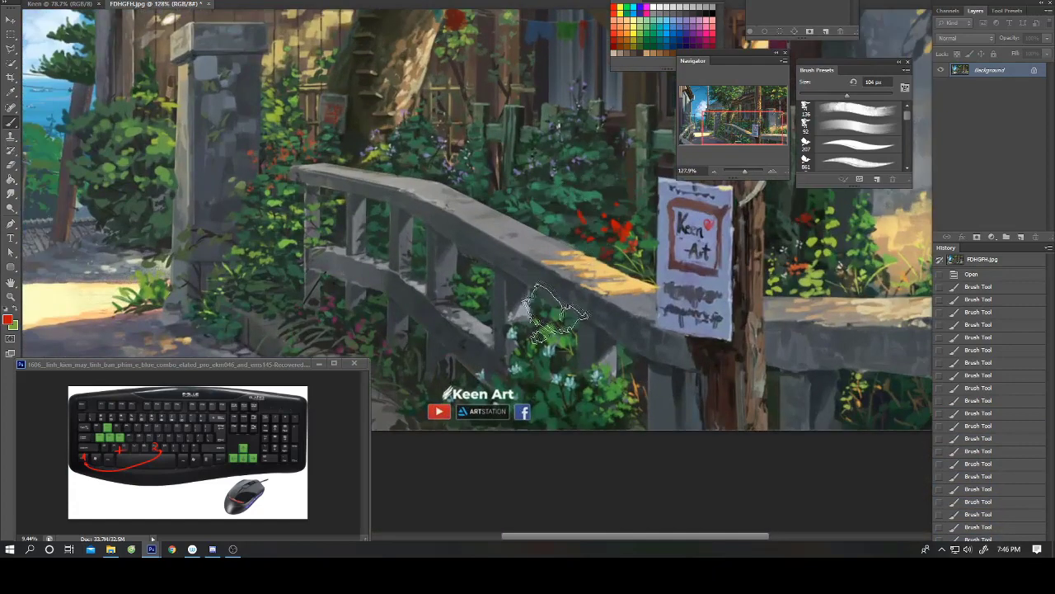
left_click(309, 221)
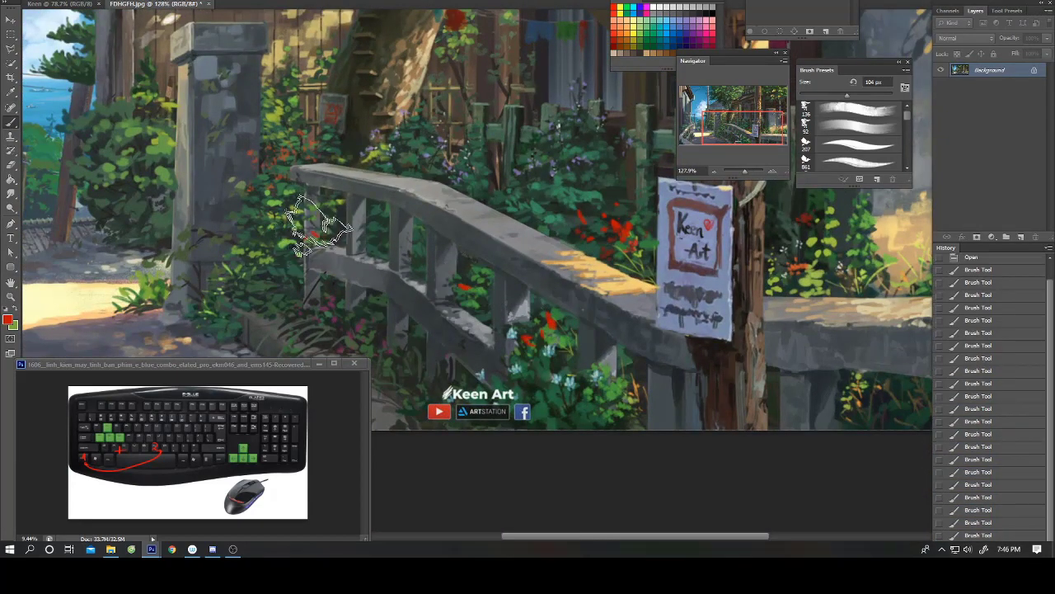
left_click(416, 138)
left_click_drag(416, 173, 729, 76)
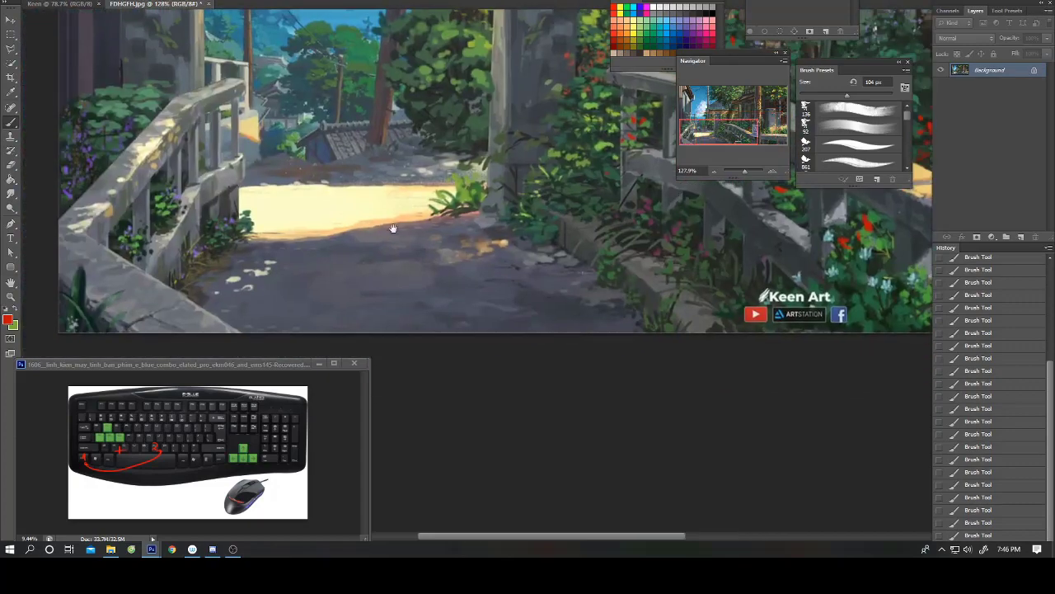
scroll(197, 260, "down", 3)
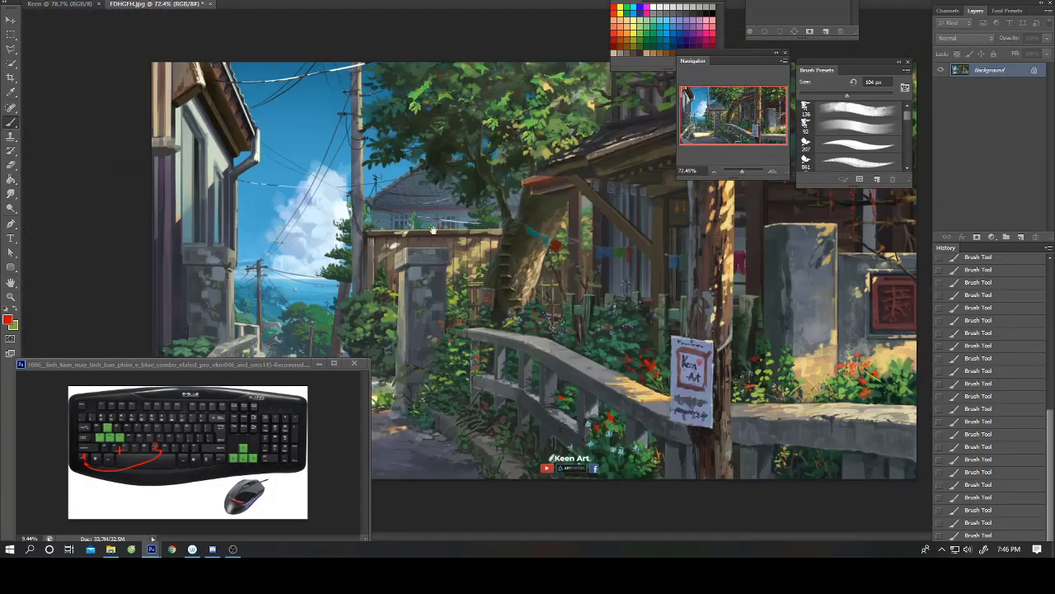
scroll(450, 253, "up", 2)
scroll(450, 253, "down", 2)
scroll(465, 269, "up", 1)
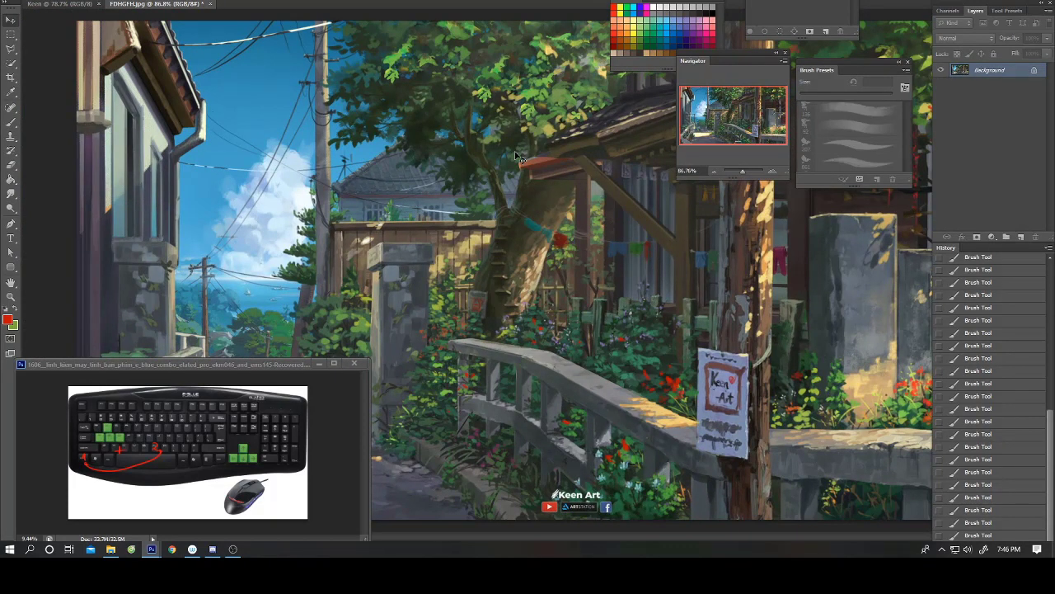
Minimize the keyboard reference window, dock Navigator on the right, and shift Paths right
left_click_drag(272, 364, 325, 271)
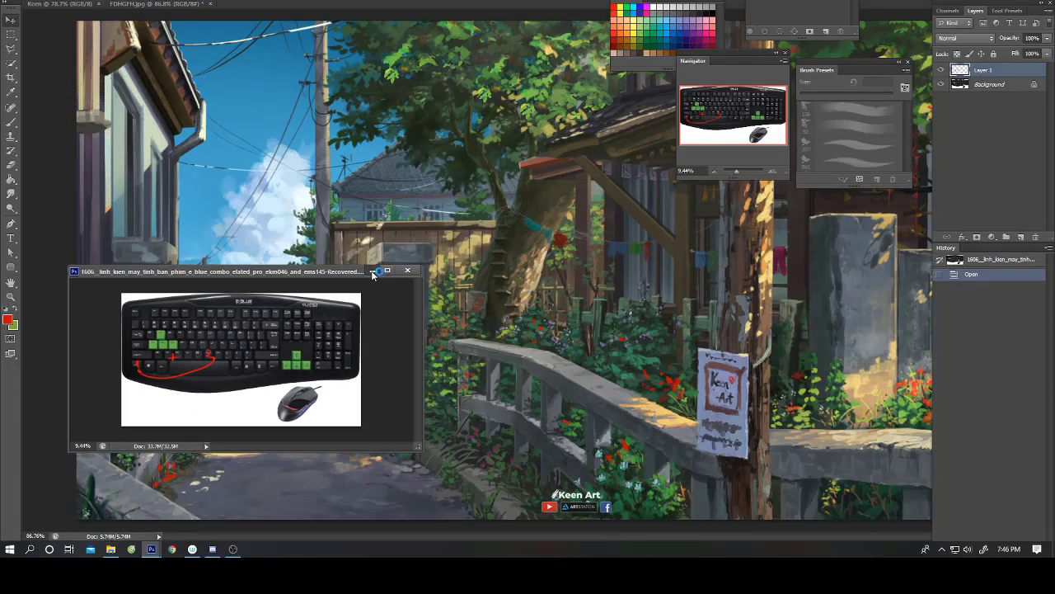
left_click(376, 272)
mouse_move(748, 61)
left_mouse_down()
mouse_move(267, 162)
mouse_move(984, 14)
left_mouse_up()
left_click_drag(800, 7, 881, 6)
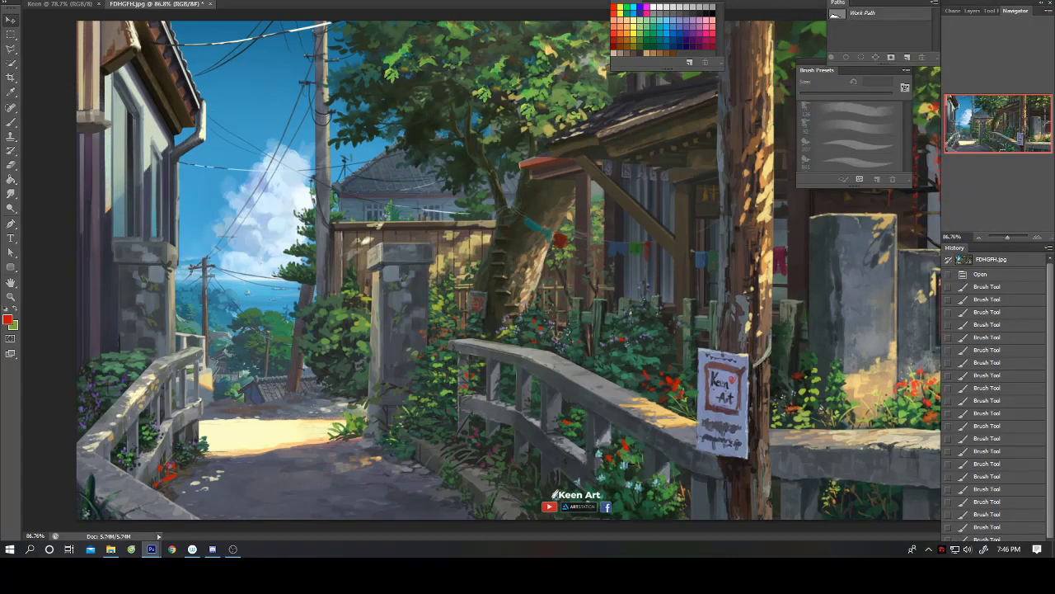
Select the Eraser tool, then another tool near the top of the toolbar
scroll(614, 314, "up", 2)
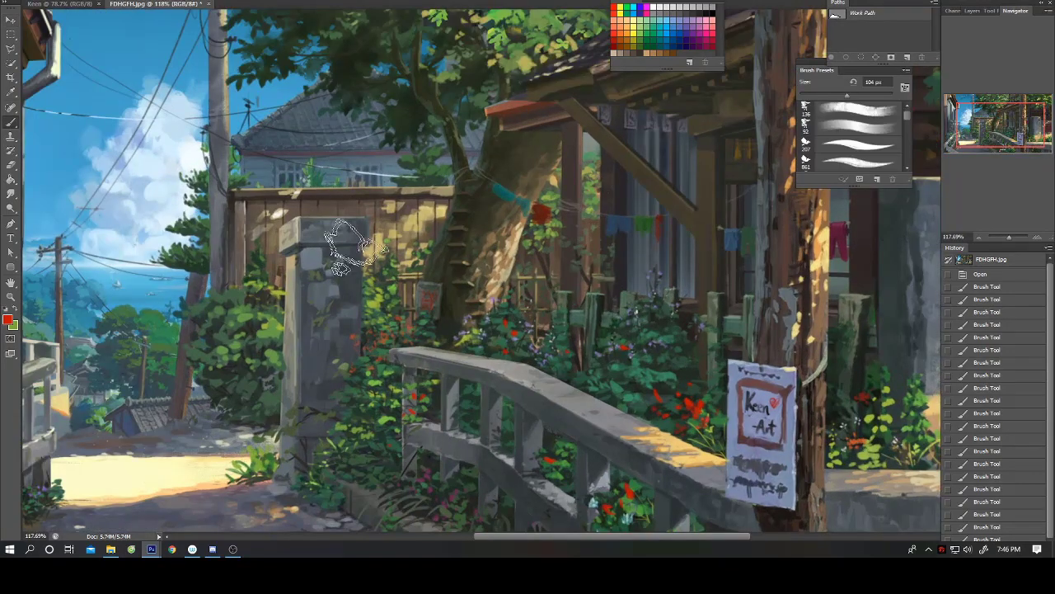
left_click(11, 163)
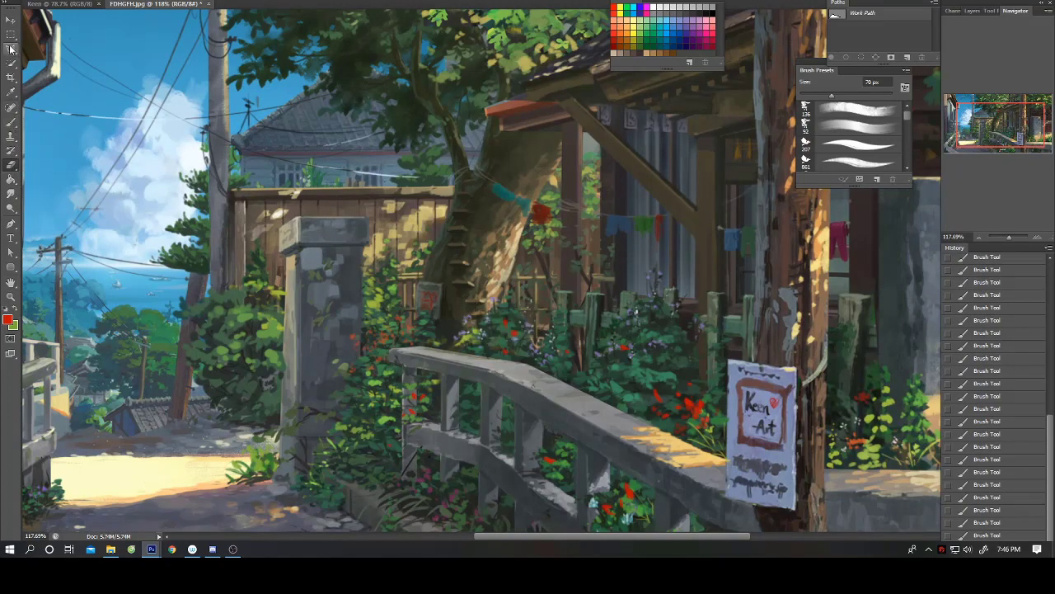
left_click(11, 48)
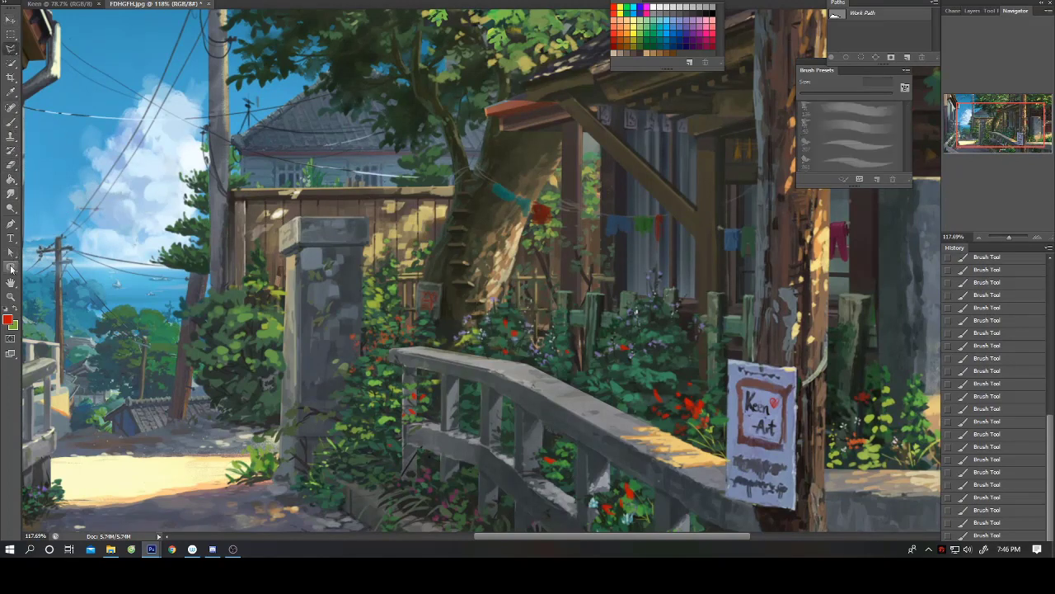
Pan the view and add a new empty layer above the Background
left_click(12, 284)
left_click_drag(466, 238, 342, 213)
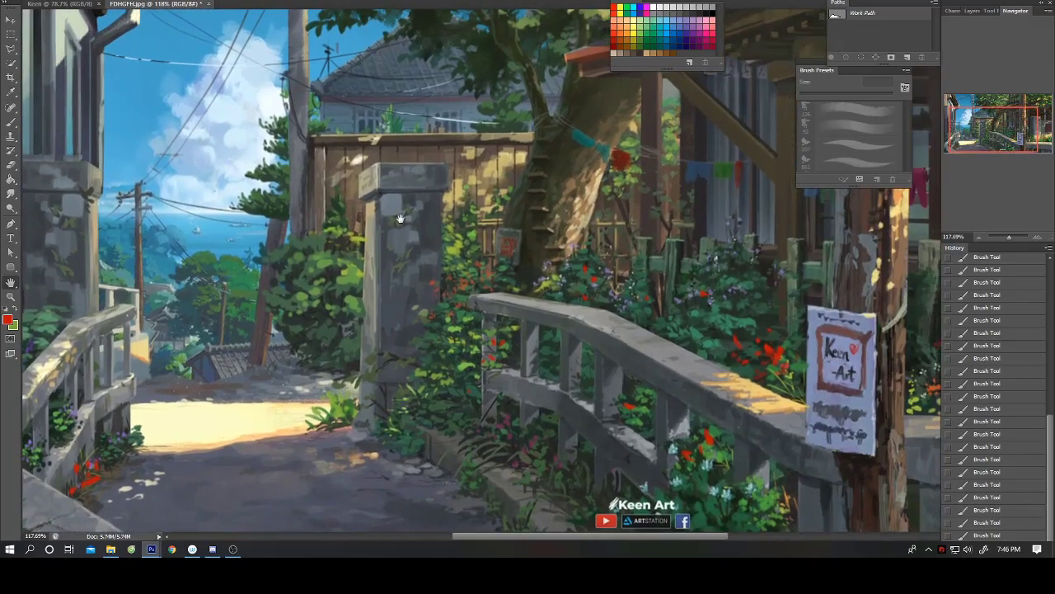
key("F7")
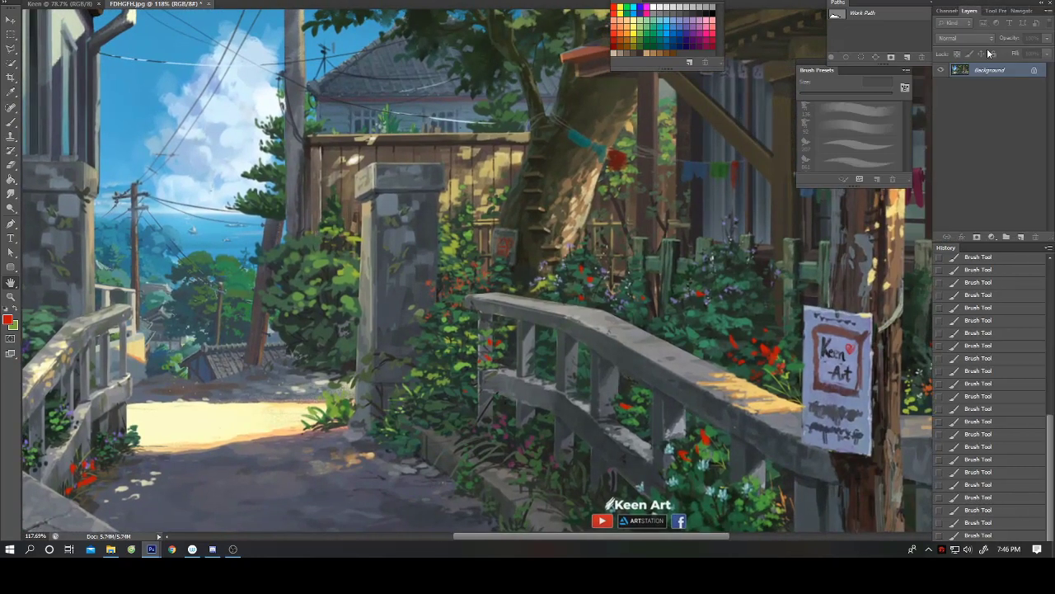
key("ctrl+shift+alt+n")
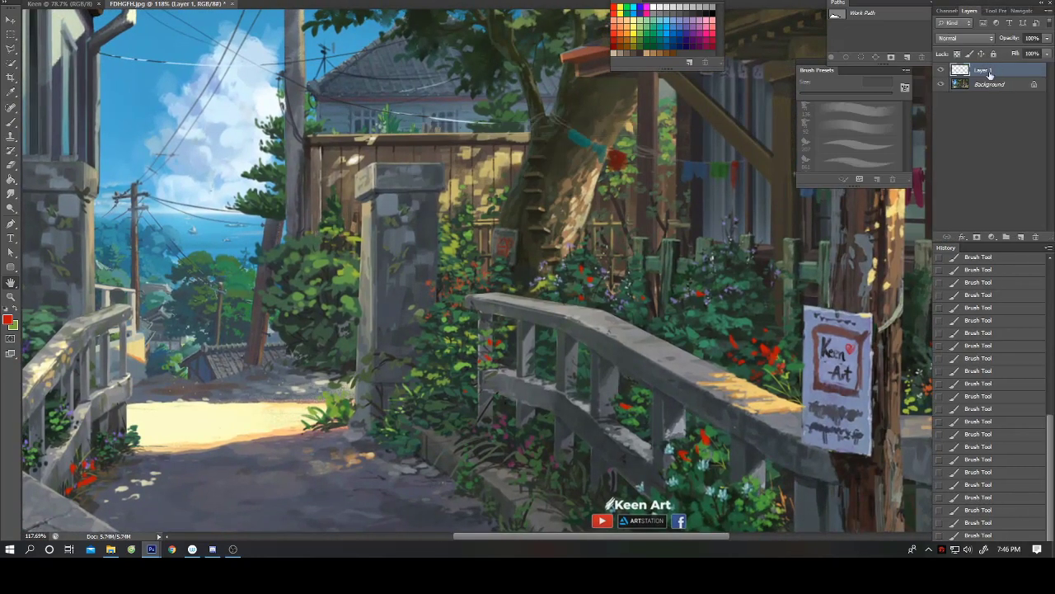
Reselect Layer 1 with the Brush, and move Brush Presets and Paths beside the swatches
left_click(996, 91)
left_click(1010, 72)
key("b")
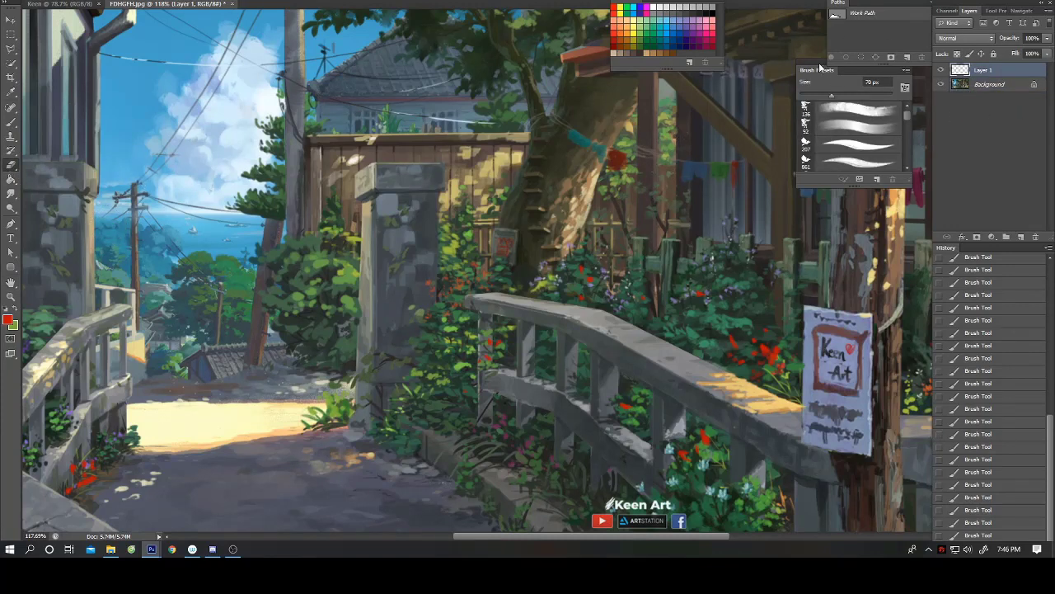
left_click_drag(857, 69, 752, 83)
left_click_drag(881, 2, 773, 6)
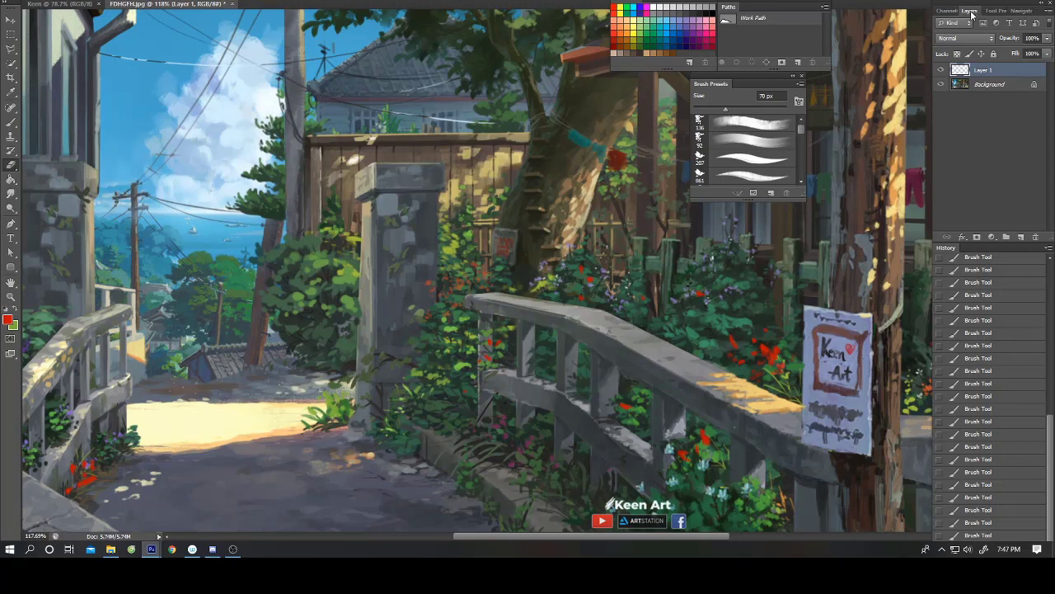
Float the Layers panel left over the canvas and tab Brush Presets beside History in the right dock
left_click_drag(972, 15, 291, 121)
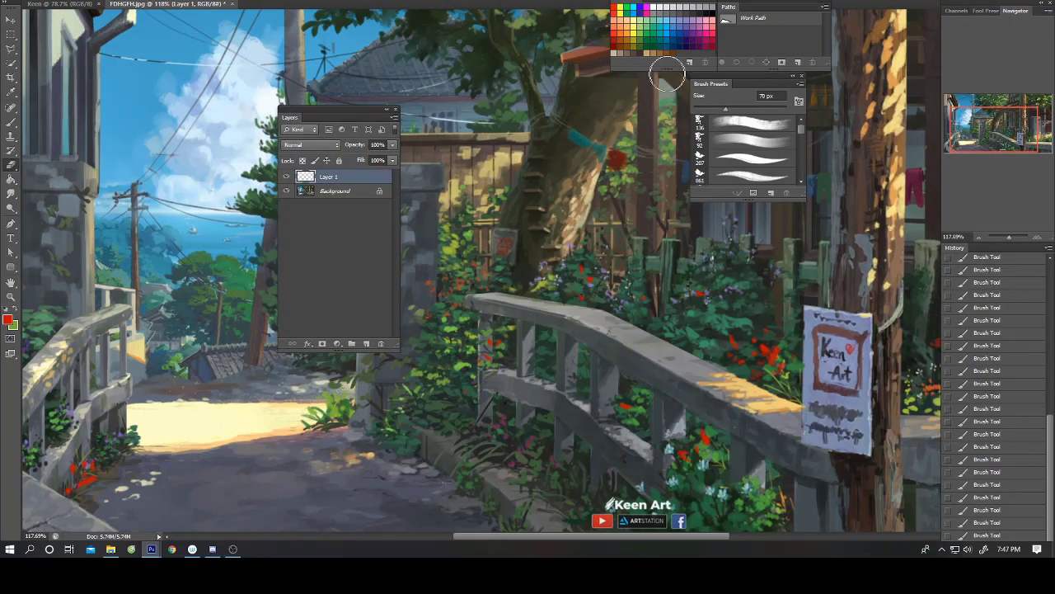
left_click_drag(715, 83, 632, 176)
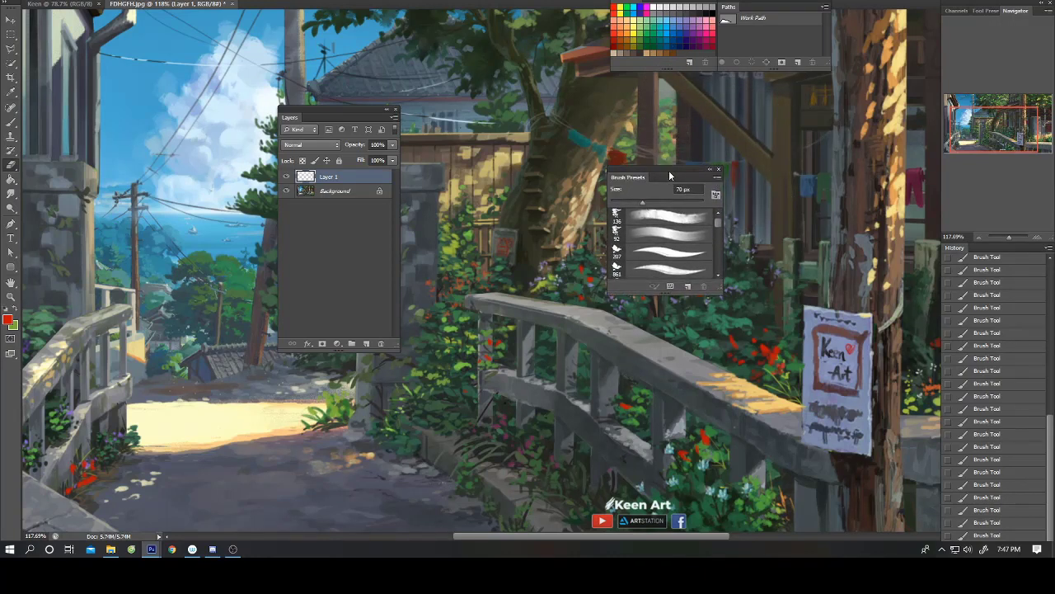
left_click_drag(668, 173, 992, 253)
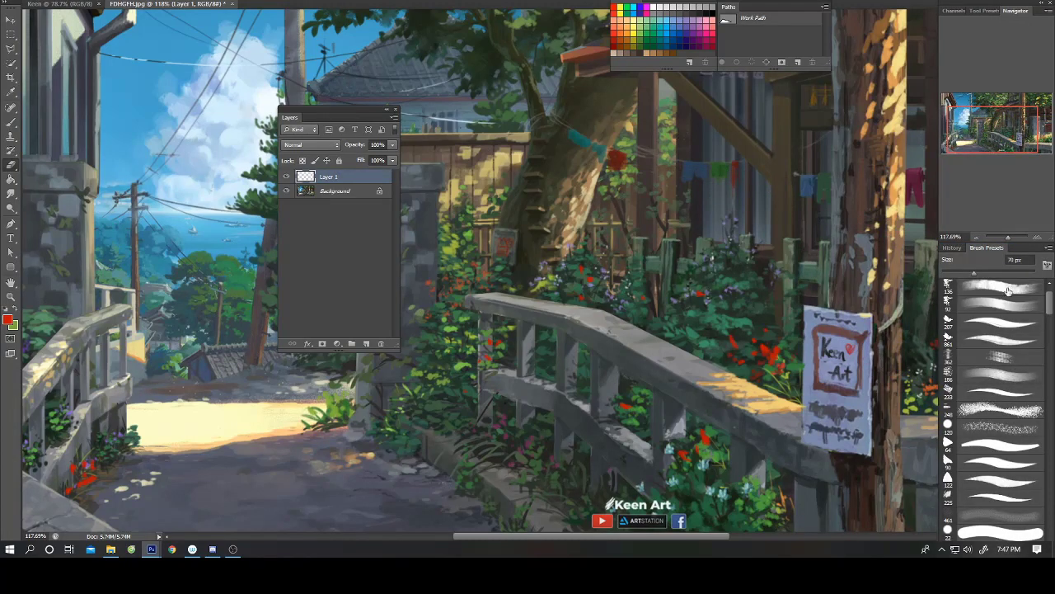
scroll(1007, 291, "up", 2)
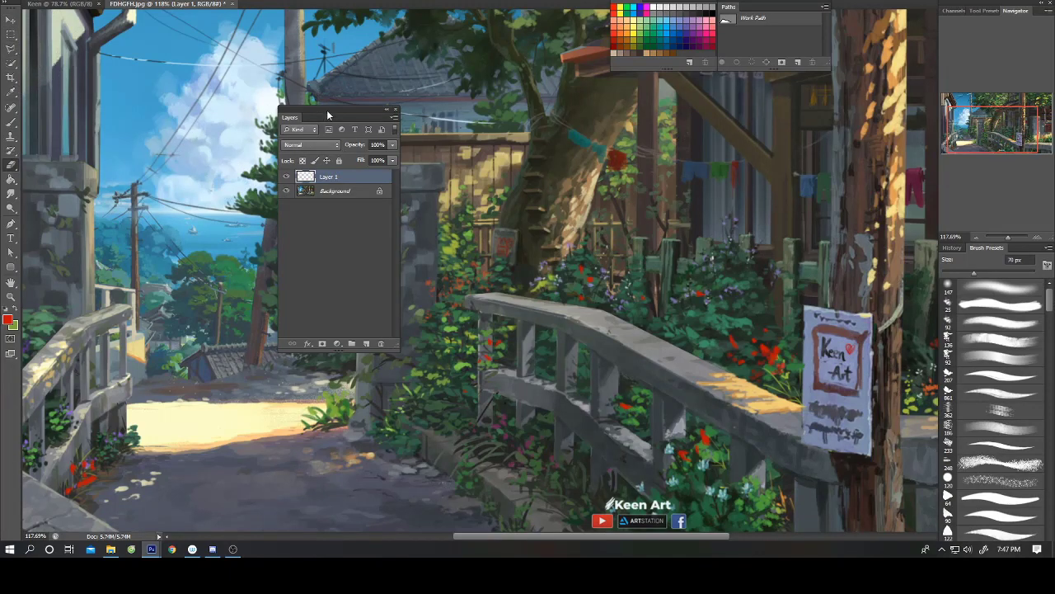
left_click_drag(326, 109, 249, 124)
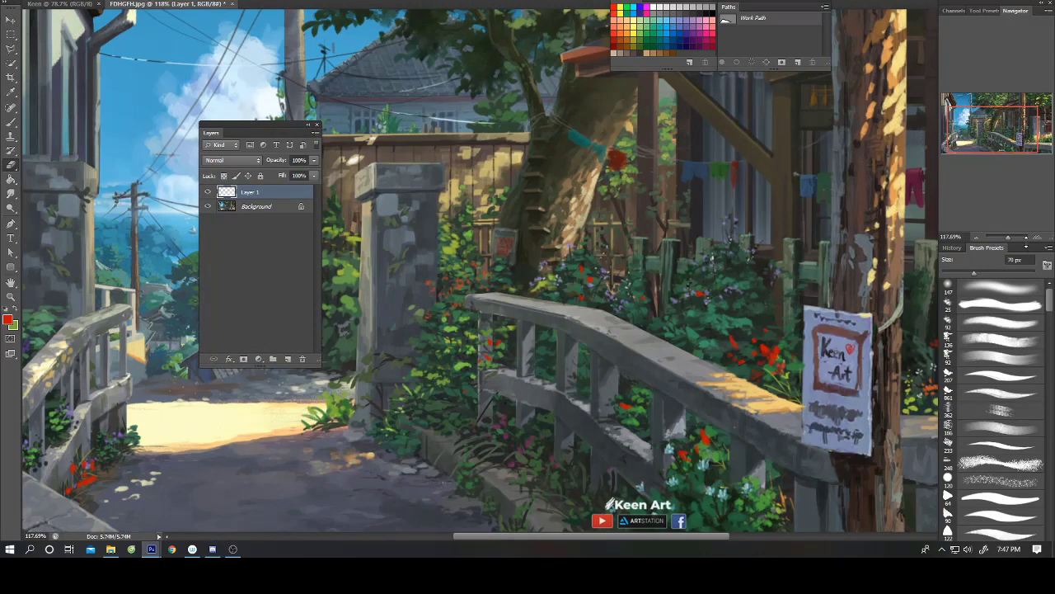
left_click(1027, 238)
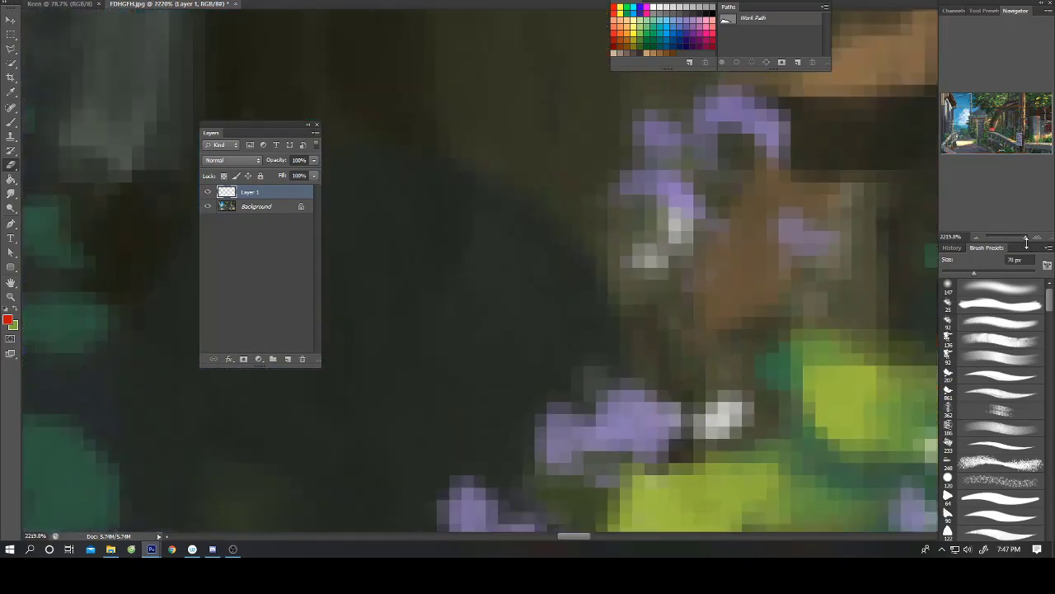
Redock Layers with Channels, Tool Presets and Navigator, then open Study.psd from the Desktop
left_click(640, 228, "alt")
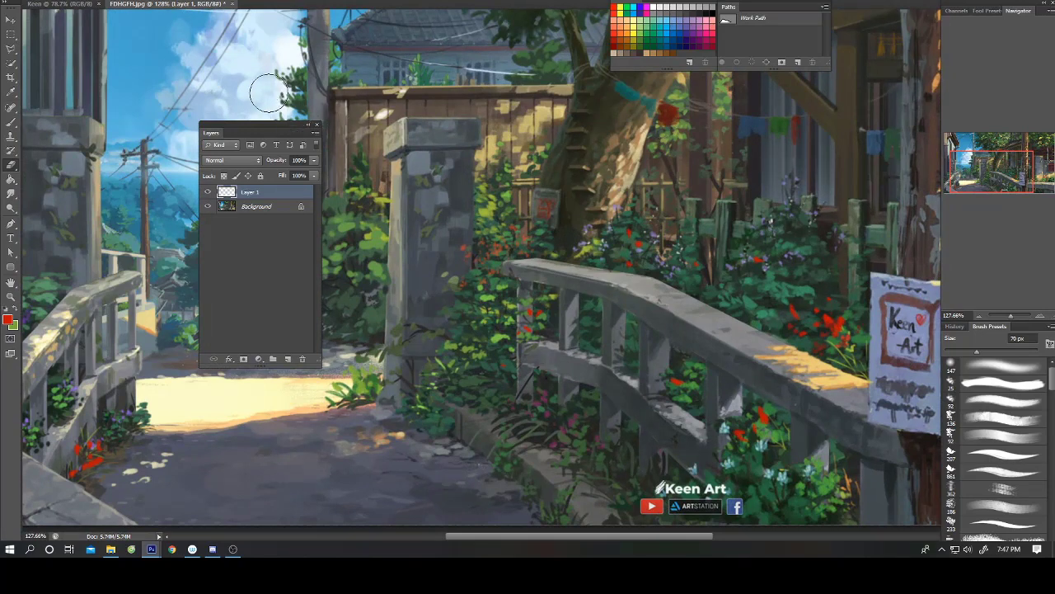
left_click_drag(237, 124, 968, 14)
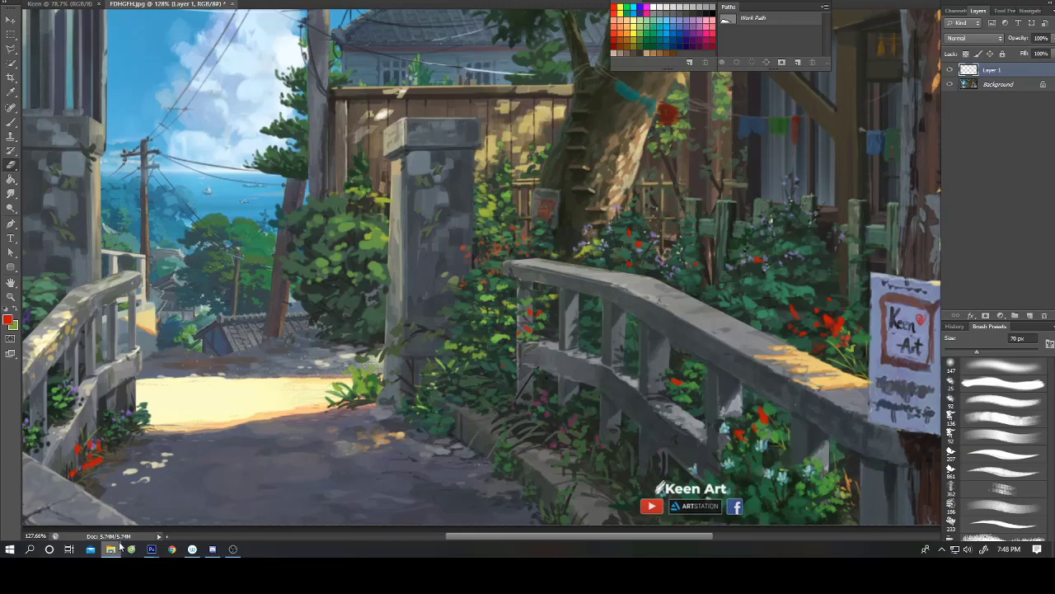
left_click(120, 545)
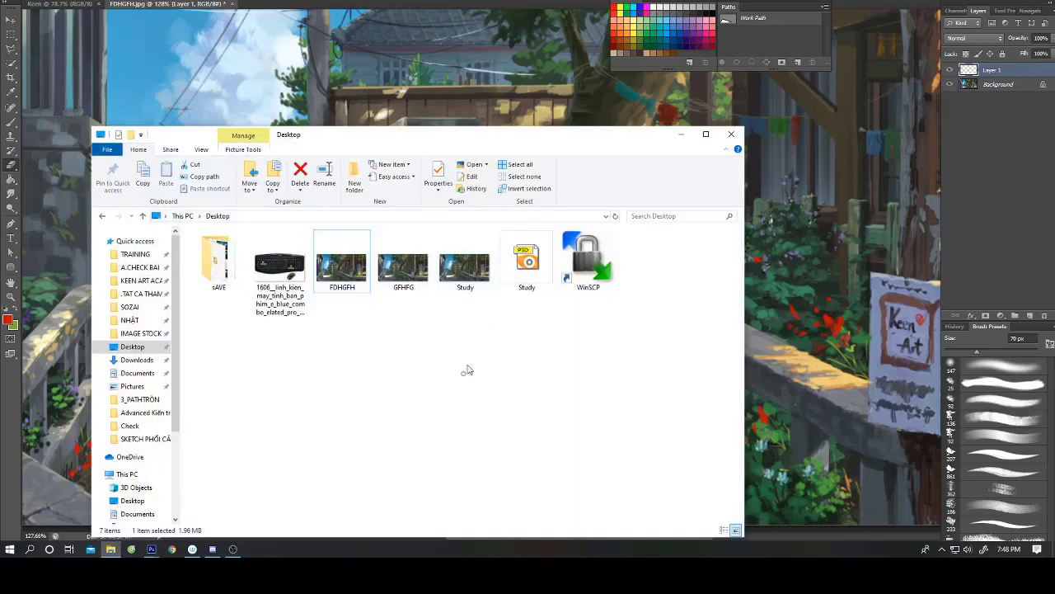
left_click(581, 55)
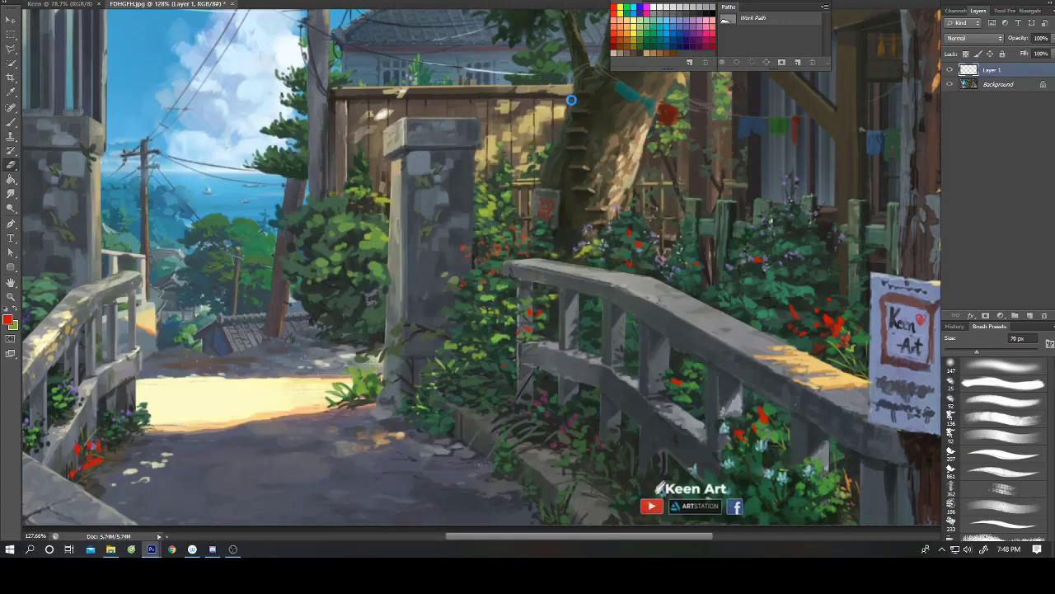
Expand Group 3 in Layers and float Brush Presets over the Study canvas
scroll(490, 204, "up", 1)
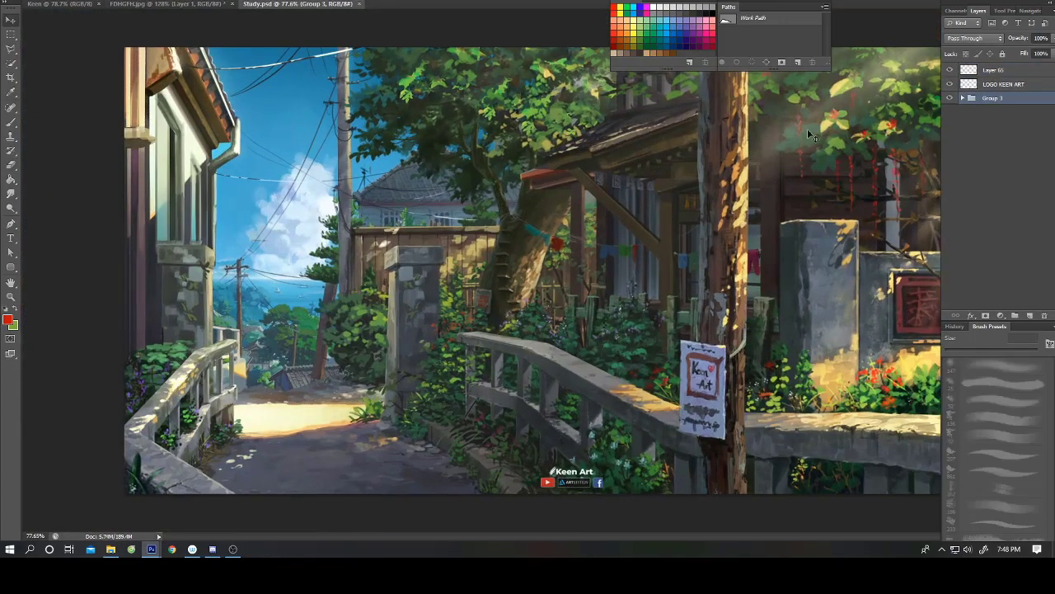
left_click(962, 97)
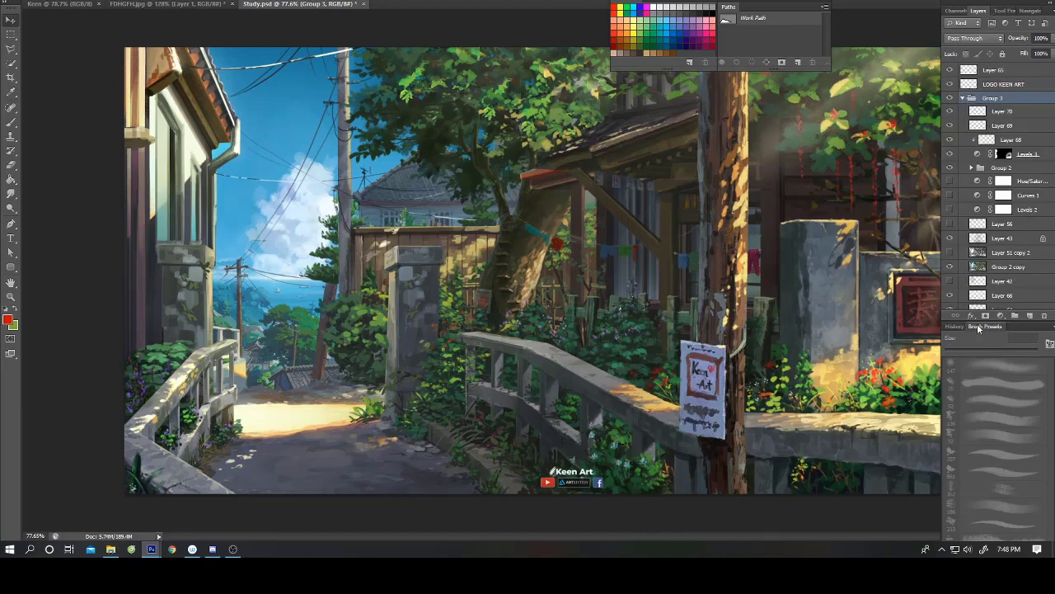
left_click_drag(976, 324, 572, 288)
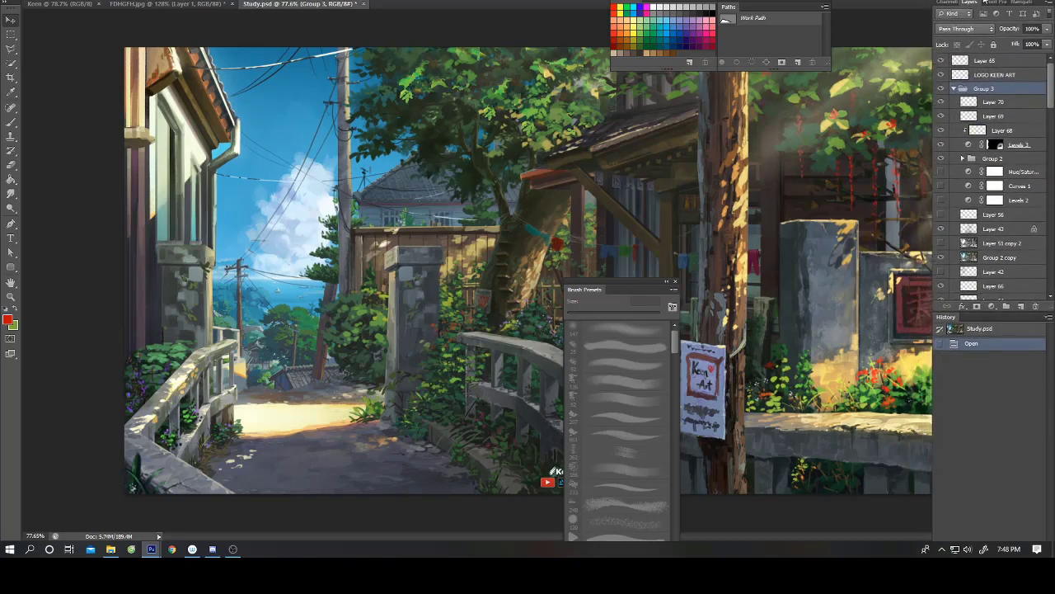
Re-dock History below Layers at a taller height and narrow the right panel column
mouse_move(907, 307)
left_mouse_down()
mouse_move(720, 234)
mouse_move(723, 431)
left_mouse_up()
left_click_drag(656, 96, 528, 24)
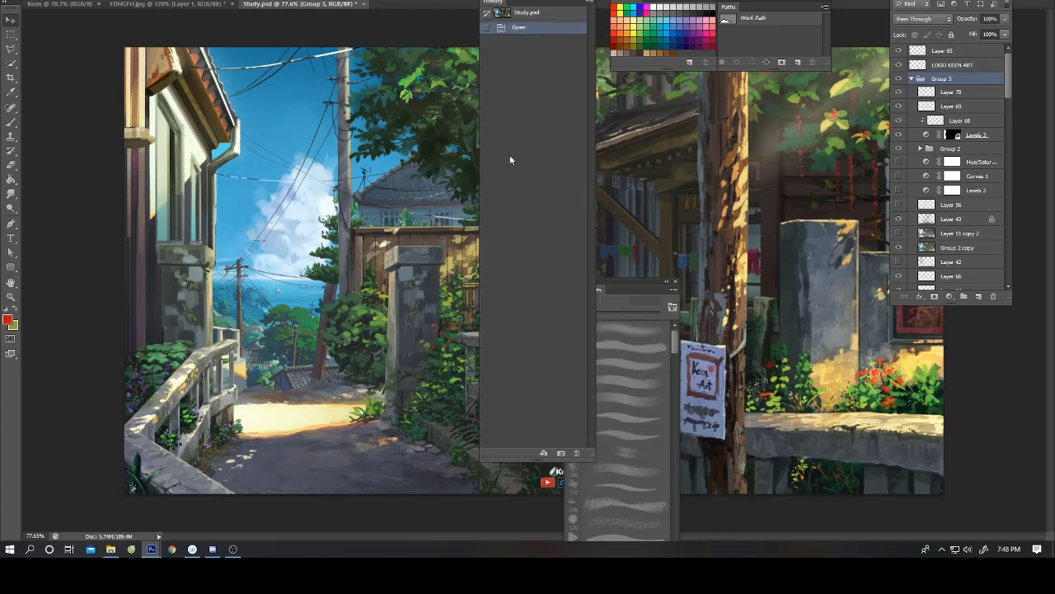
mouse_move(540, 455)
left_mouse_down()
mouse_move(565, 447)
mouse_move(544, 198)
left_mouse_up()
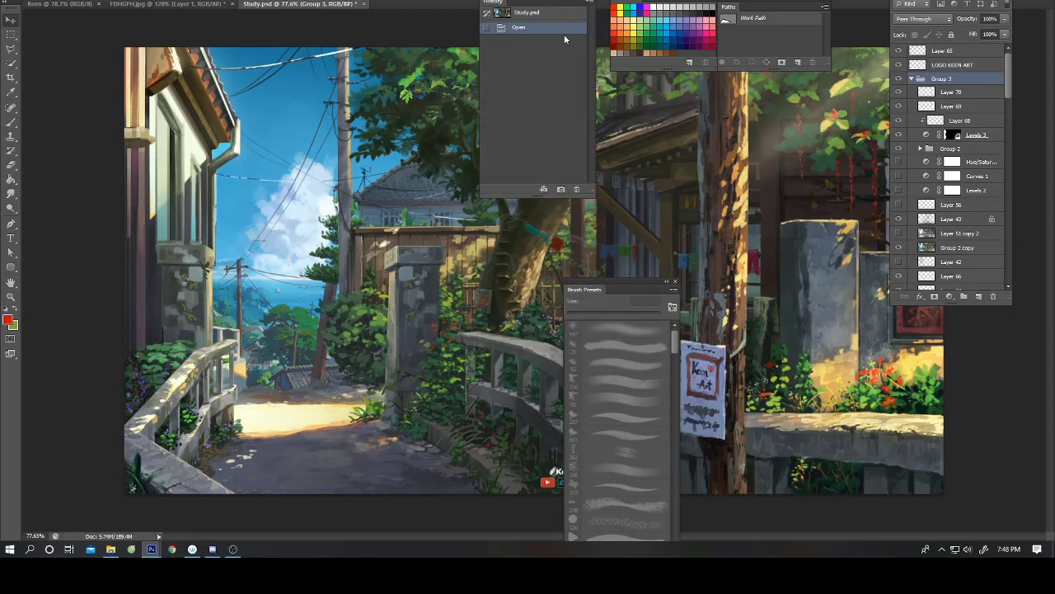
mouse_move(551, 3)
left_mouse_down()
mouse_move(966, 315)
mouse_move(955, 302)
left_mouse_up()
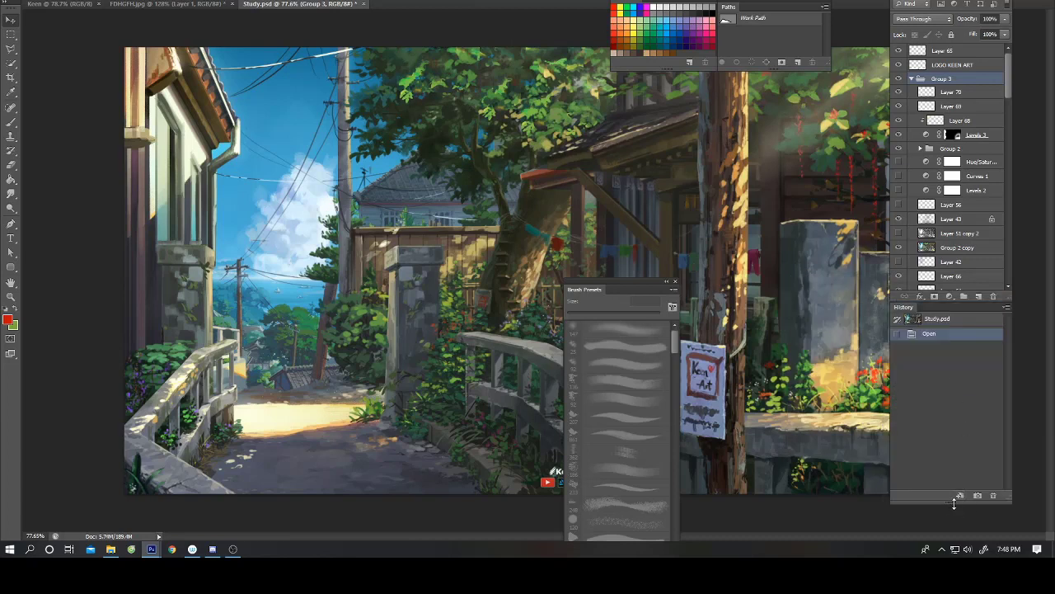
left_click_drag(955, 501, 957, 524)
left_click_drag(889, 247, 933, 247)
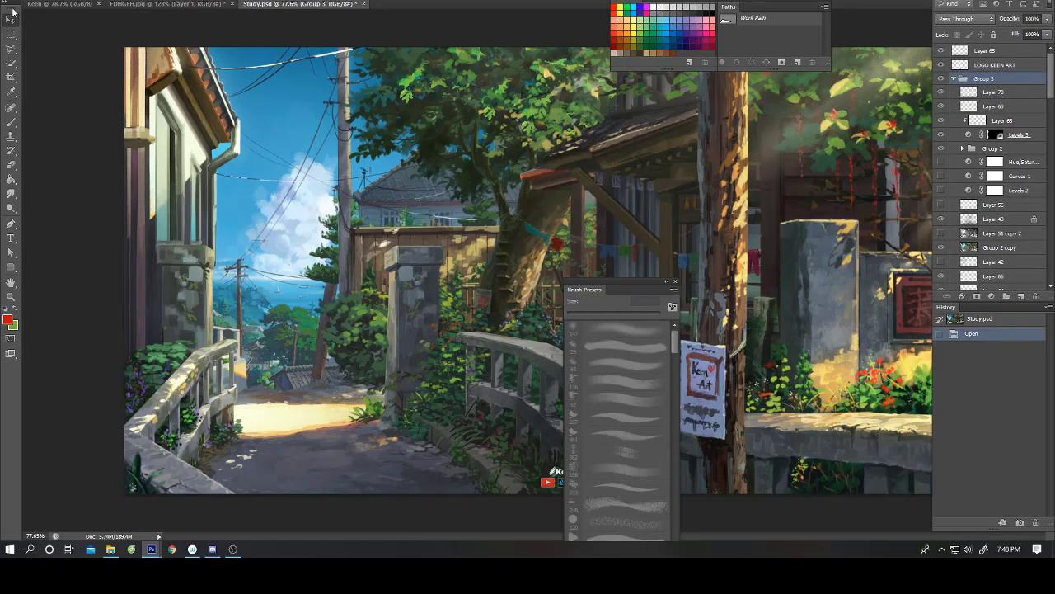
left_click(226, 0)
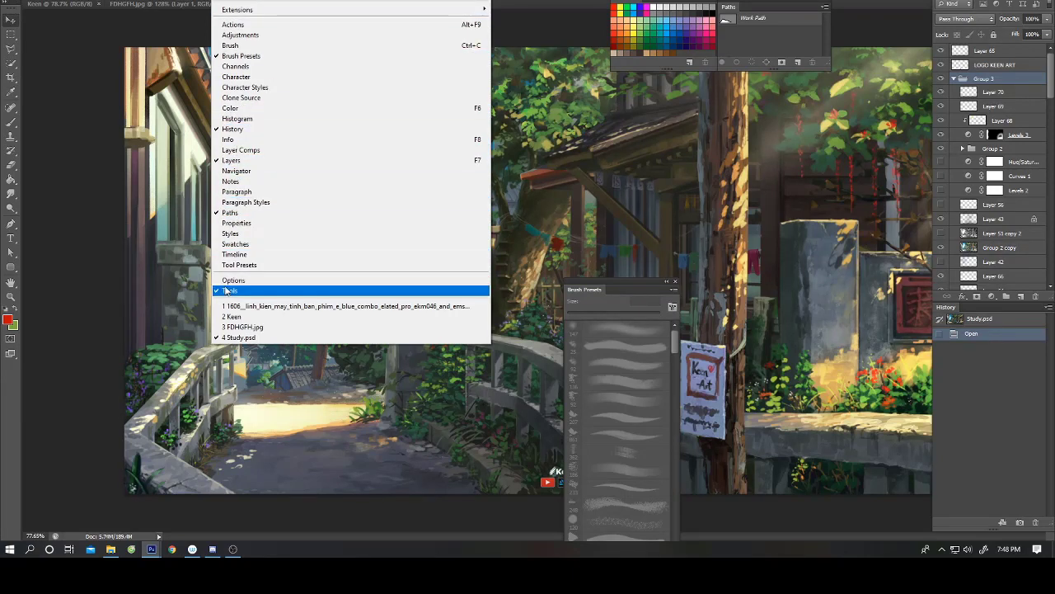
Open Actions from the Window menu, move it upper right and enlarge it to list Default Actions
left_click(197, 92)
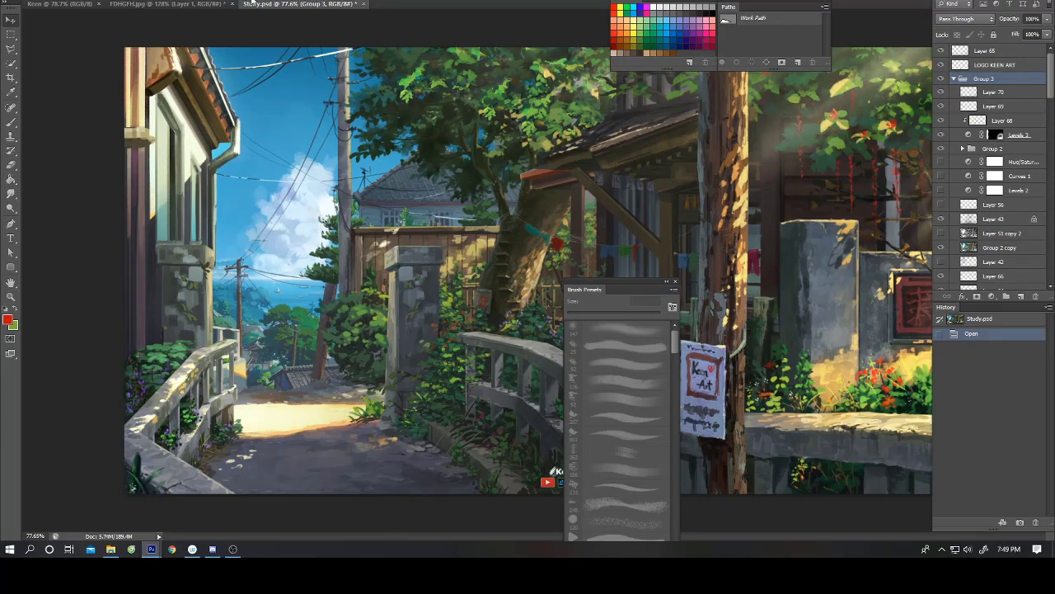
left_click(229, 0)
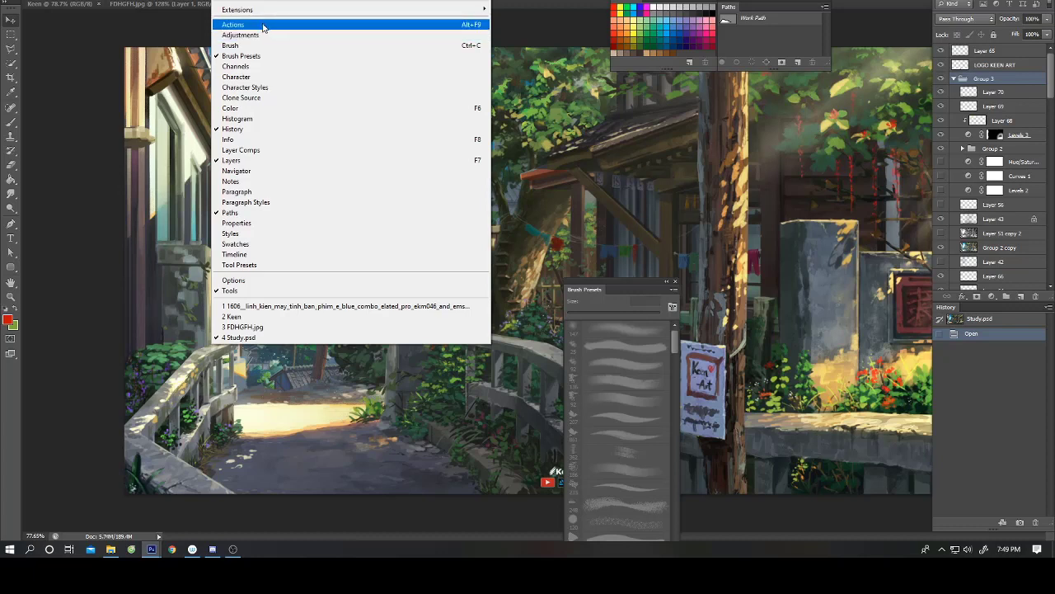
left_click(266, 25)
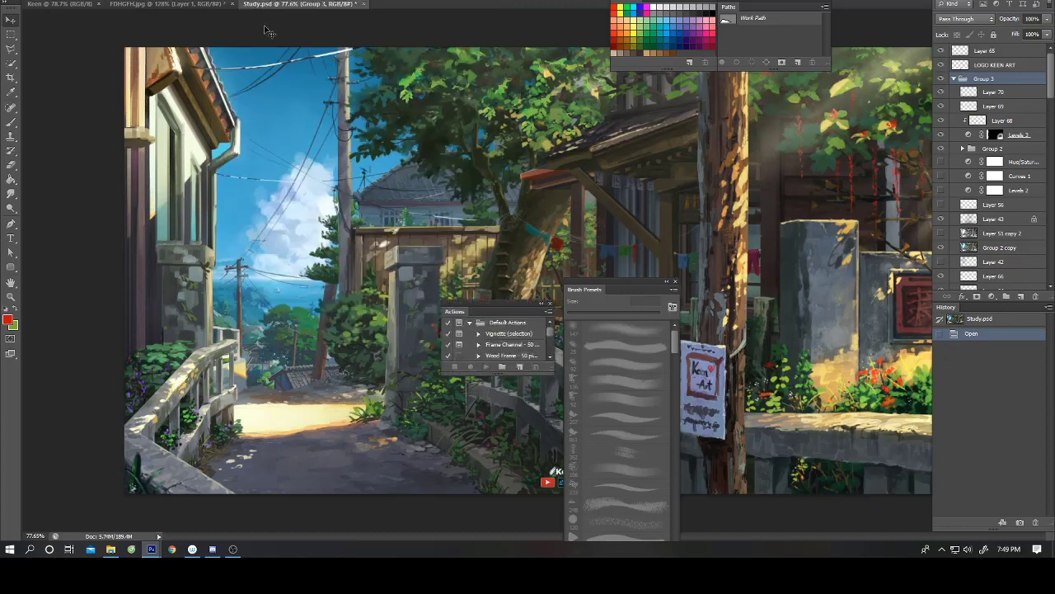
left_click_drag(498, 311, 769, 110)
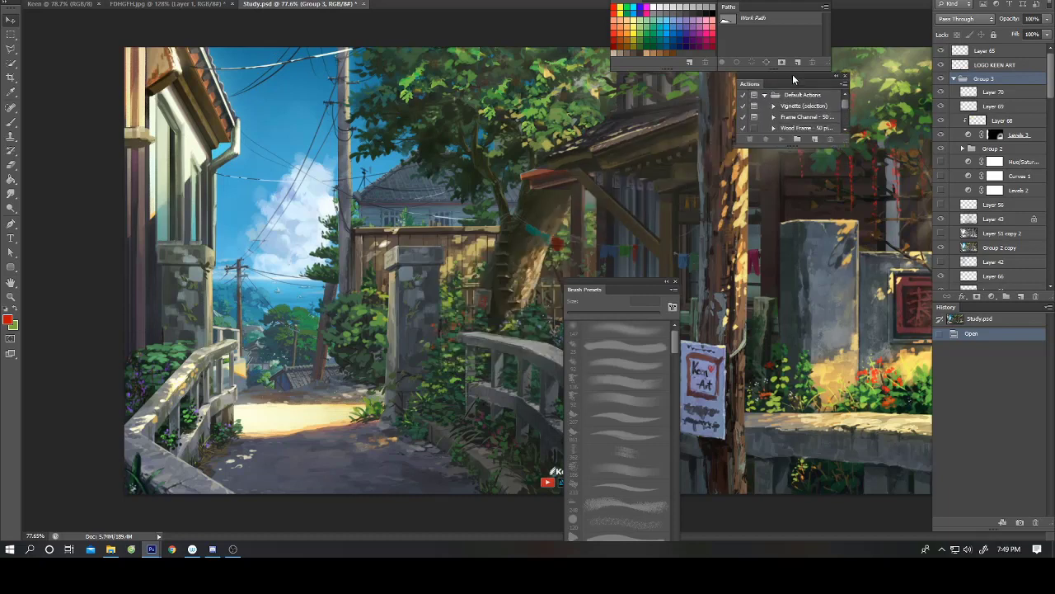
left_click_drag(766, 173, 766, 334)
key("alt+w")
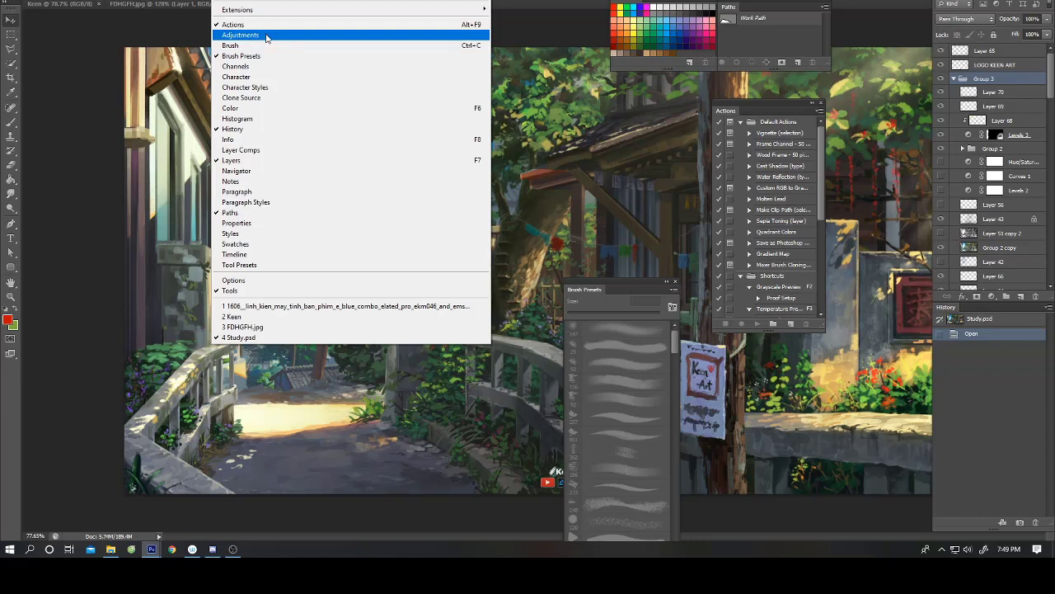
Open Adjustments over the painting and add a Hue/Saturation layer at the top of the stack
left_click(266, 36)
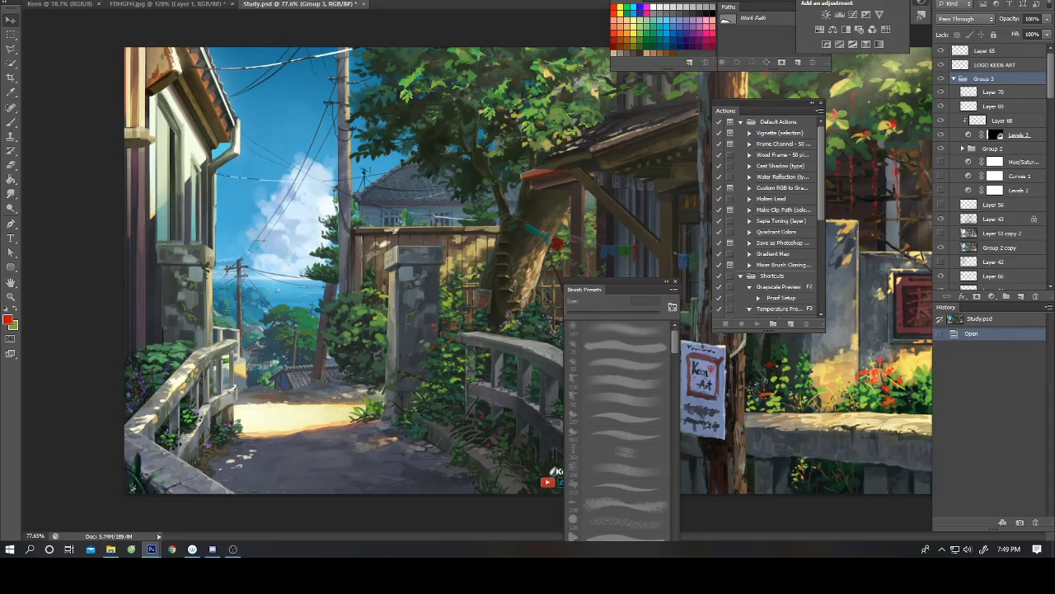
left_click_drag(905, 52, 347, 237)
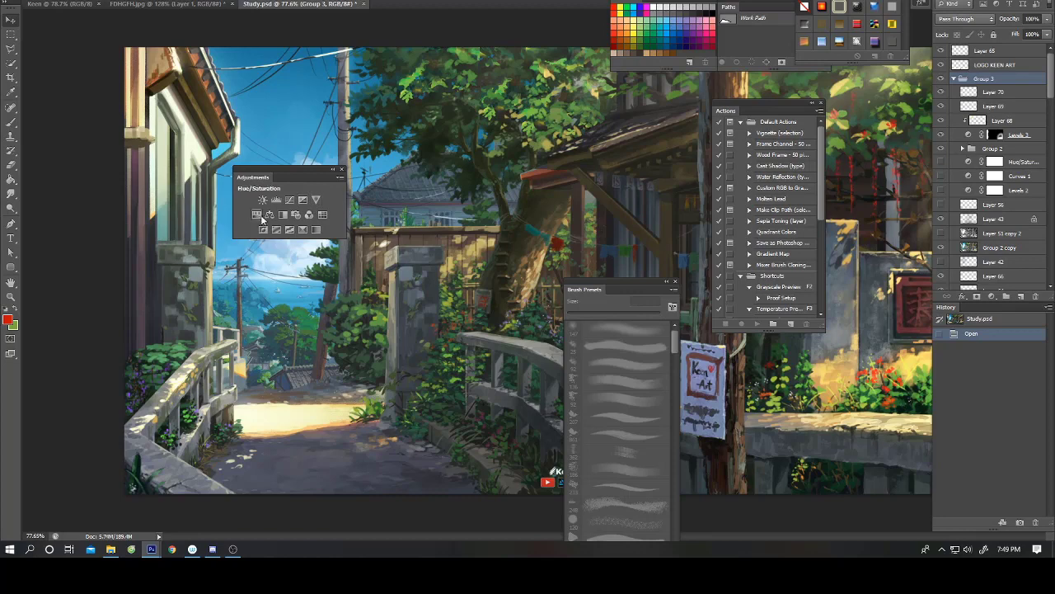
left_click(257, 214)
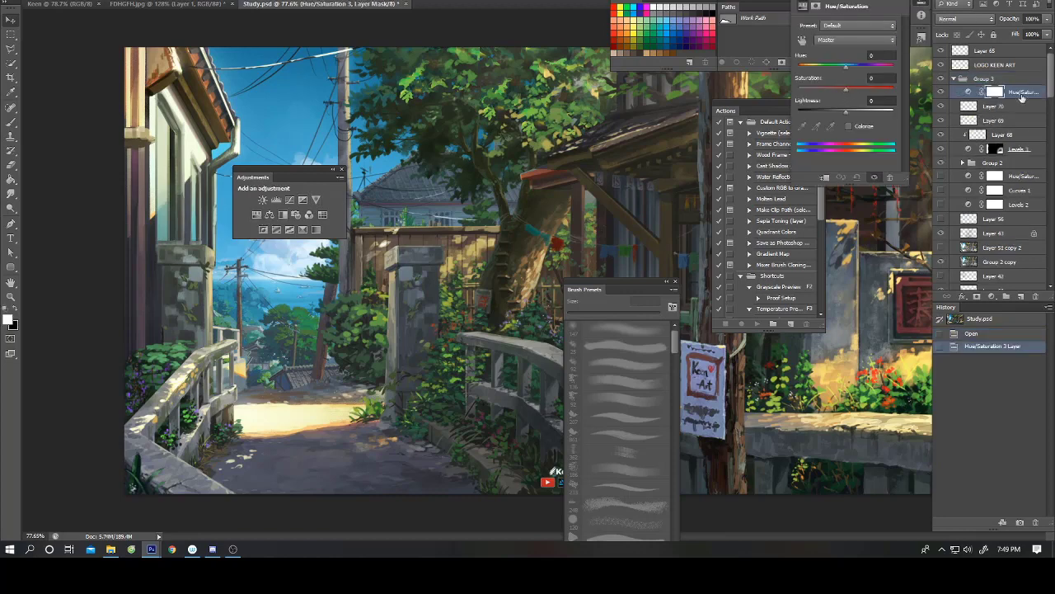
left_click_drag(1023, 93, 1023, 51)
Set Hue -16 and Saturation +5, then put away the properties and Info panels
left_click_drag(845, 89, 779, 98)
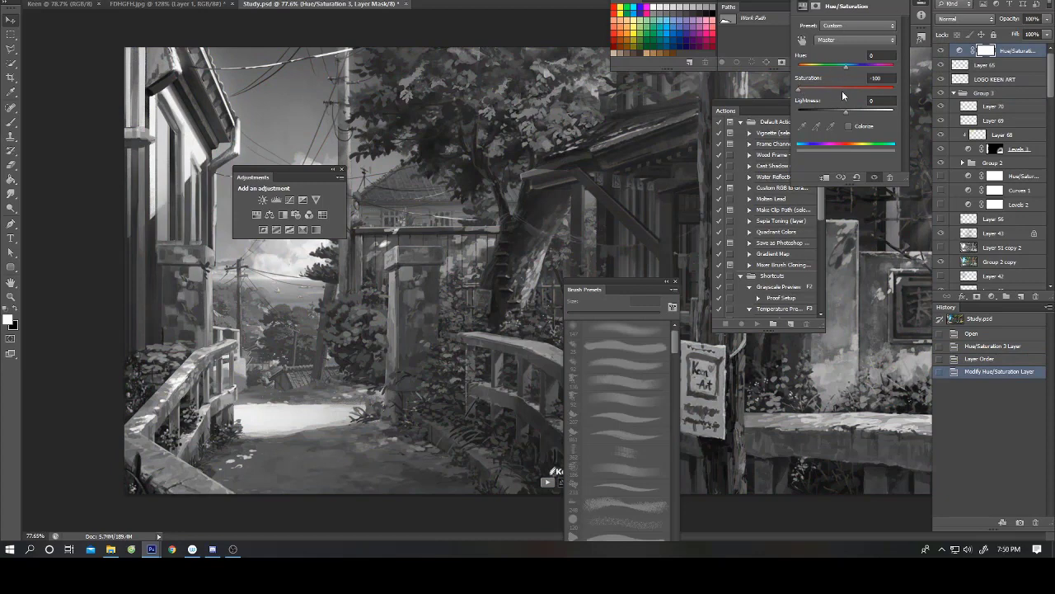
left_click_drag(800, 88, 850, 88)
left_click_drag(831, 70, 839, 71)
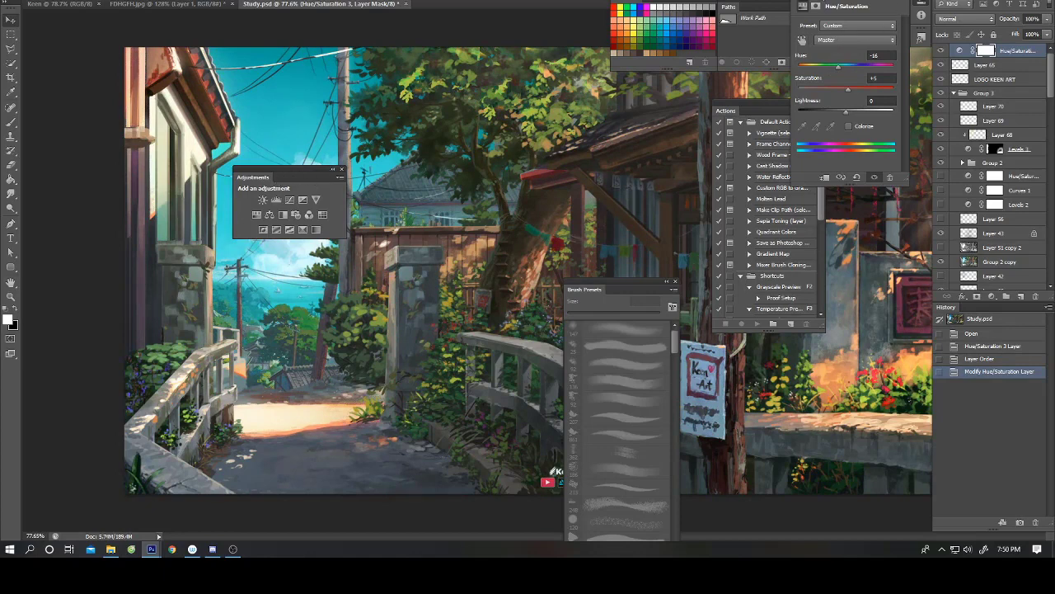
mouse_move(801, 5)
left_mouse_down()
mouse_move(536, 111)
mouse_move(899, 12)
left_mouse_up()
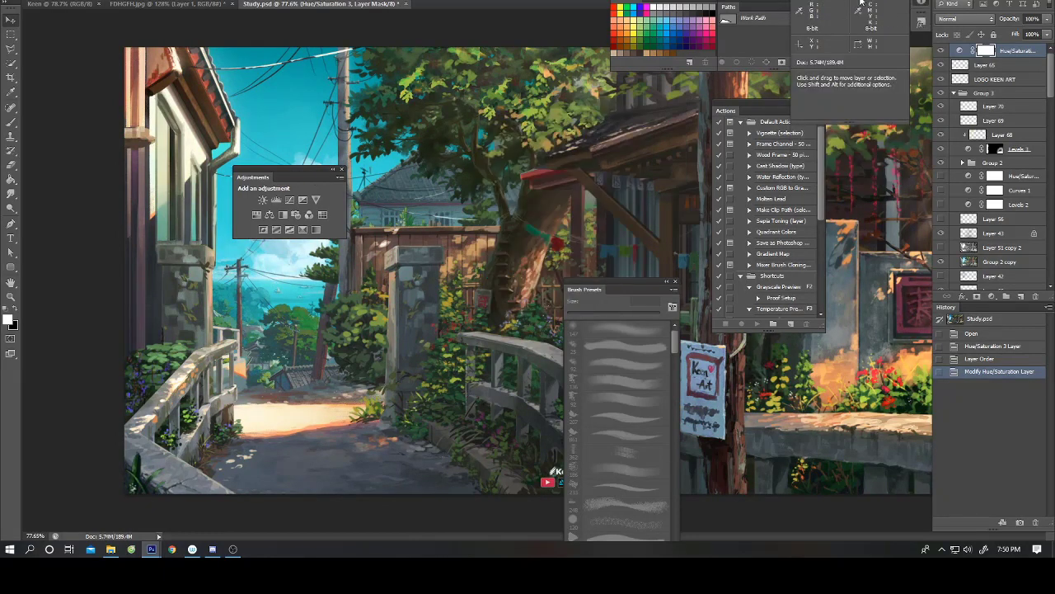
left_click(813, 20)
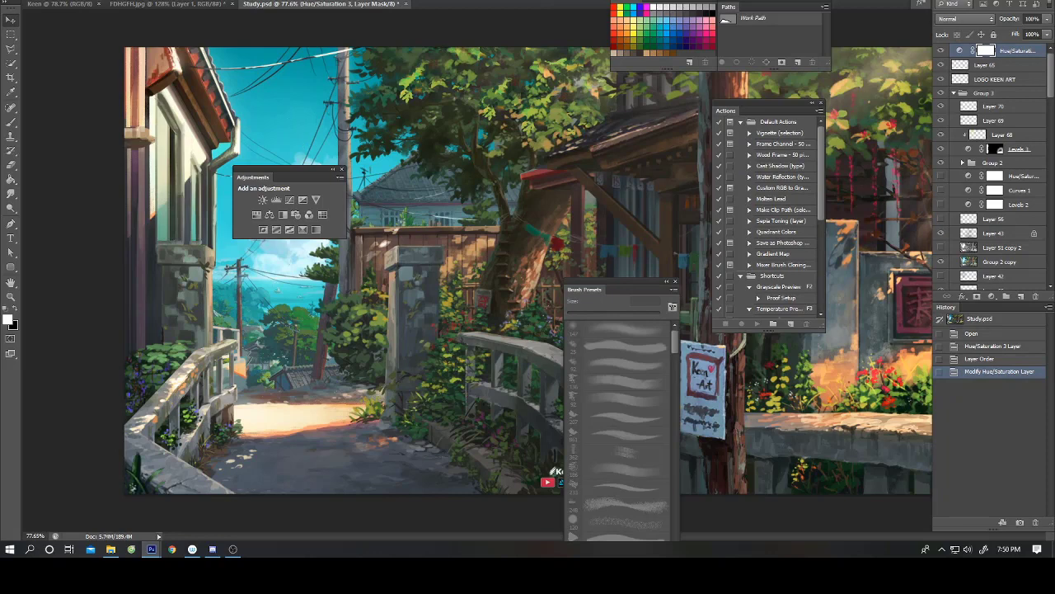
left_click(247, 0)
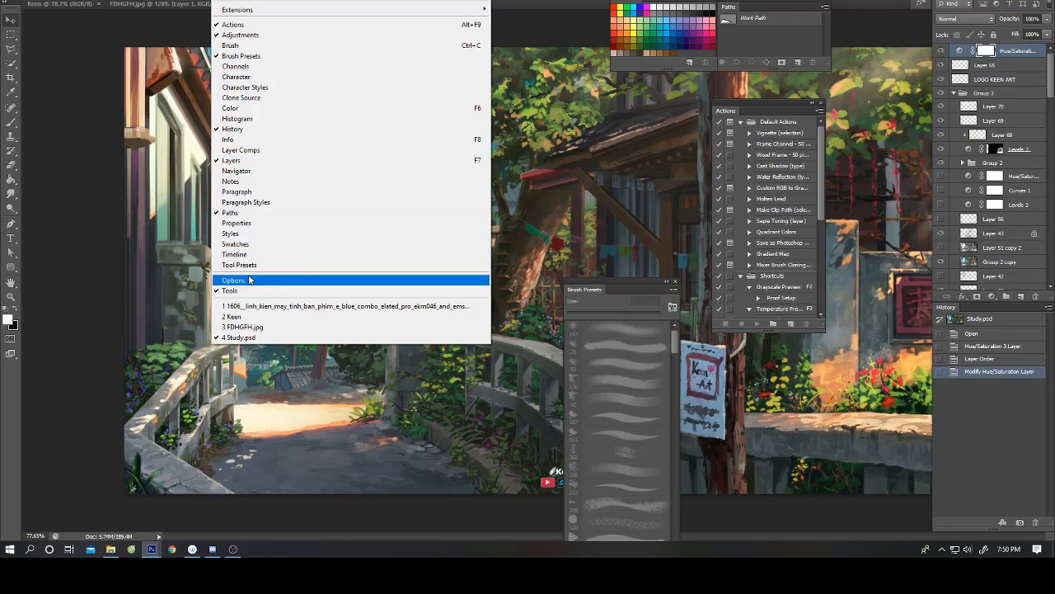
Open the Brush panel, switch to the Brush tool with B, then close the Brush panel
left_click(258, 47)
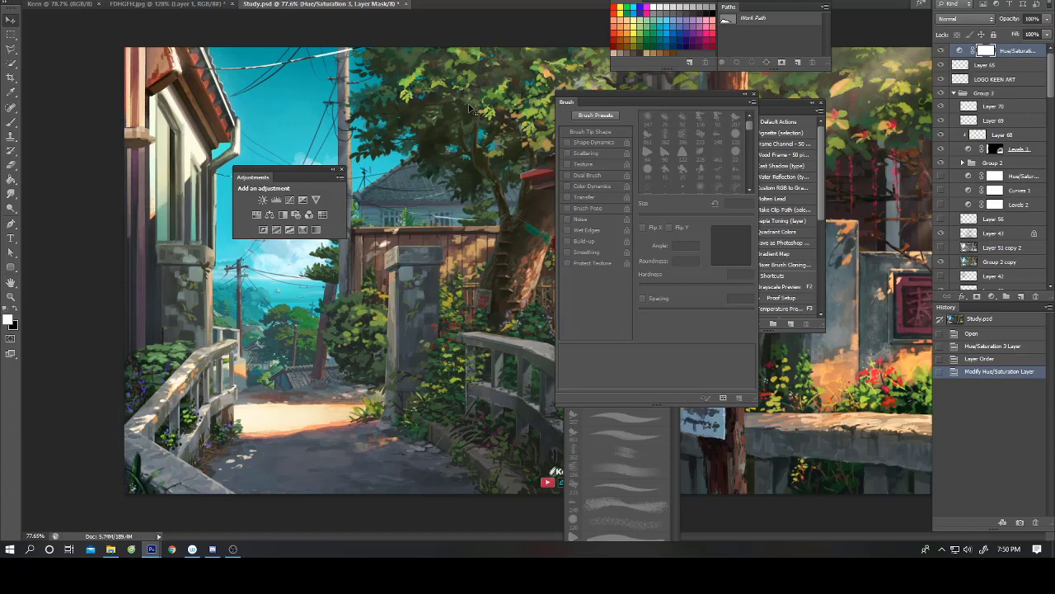
left_click_drag(629, 100, 465, 128)
key("b")
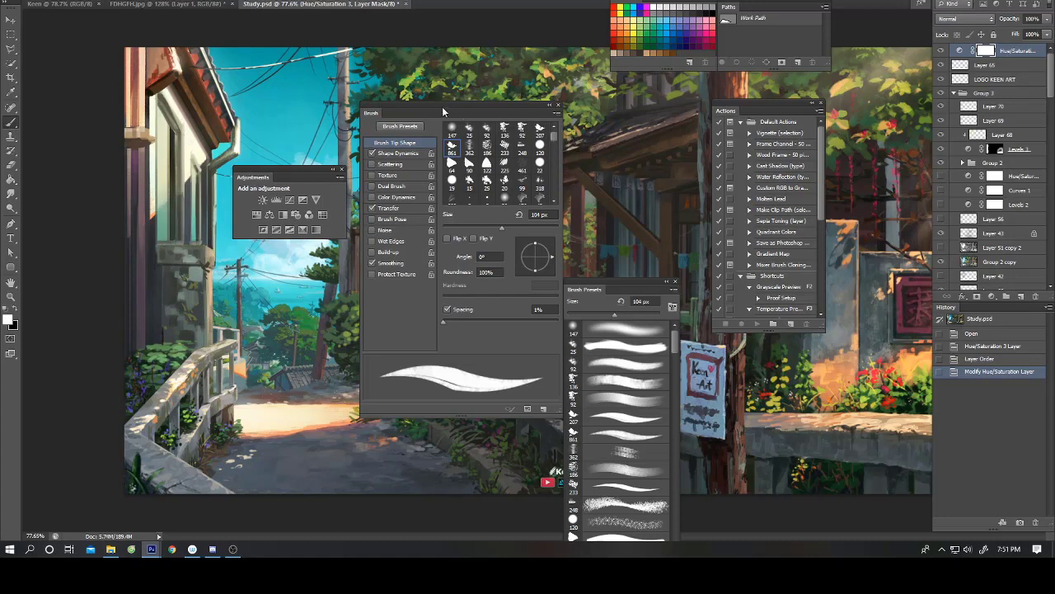
mouse_move(441, 107)
left_mouse_down()
mouse_move(458, 104)
mouse_move(439, 104)
left_mouse_up()
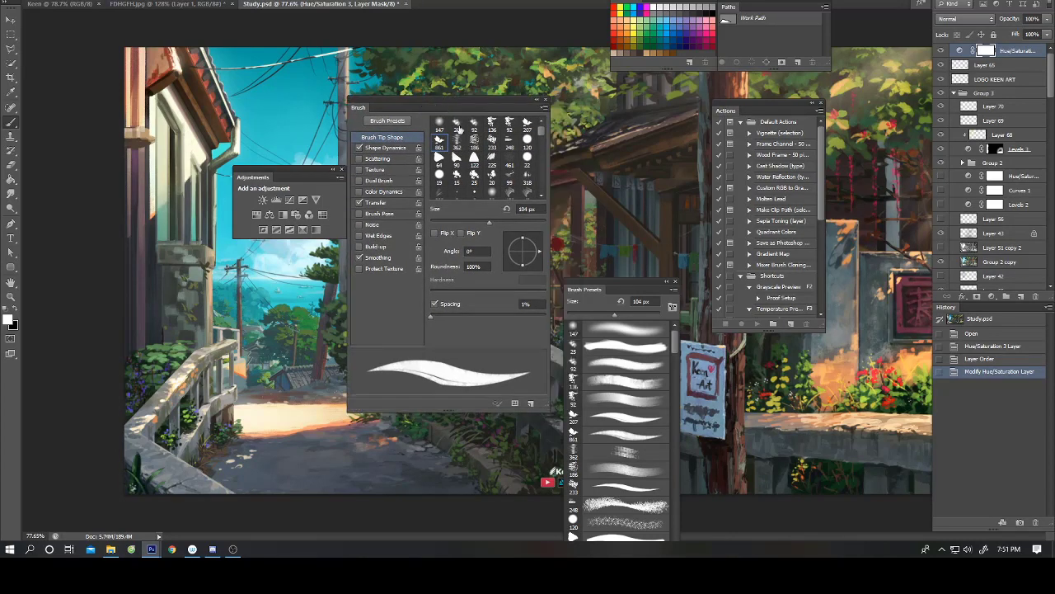
left_click(544, 100)
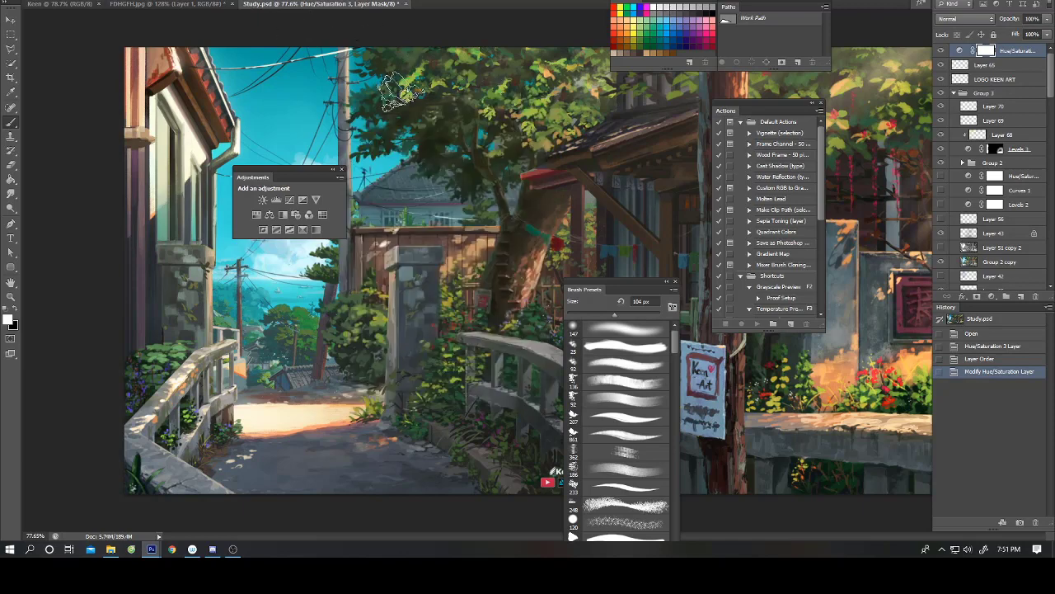
left_click(338, 107)
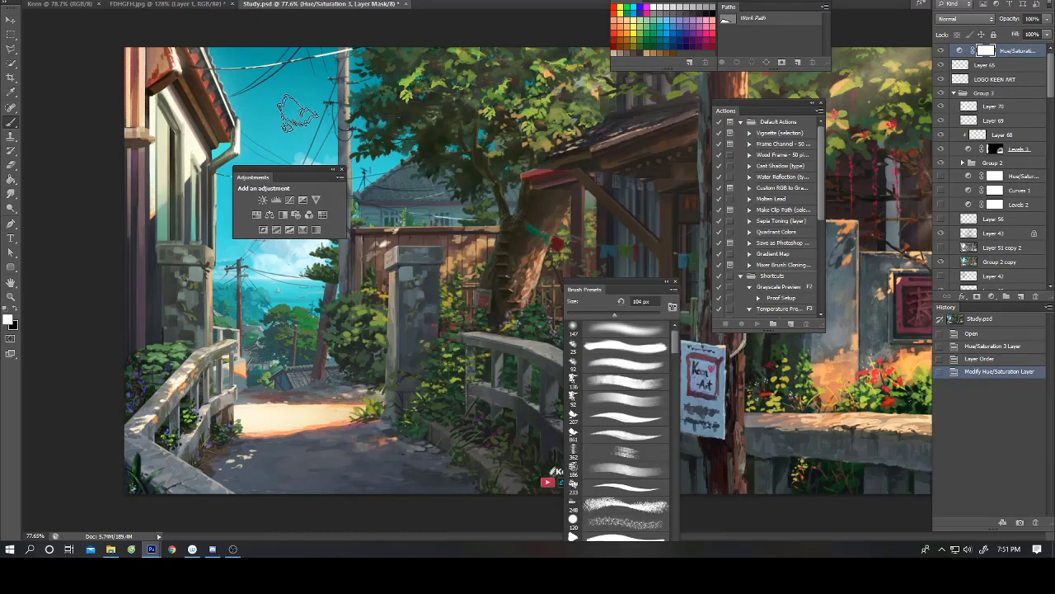
Collapse Adjustments to an icon and dock Actions as an icon in the right dock
left_click(334, 173)
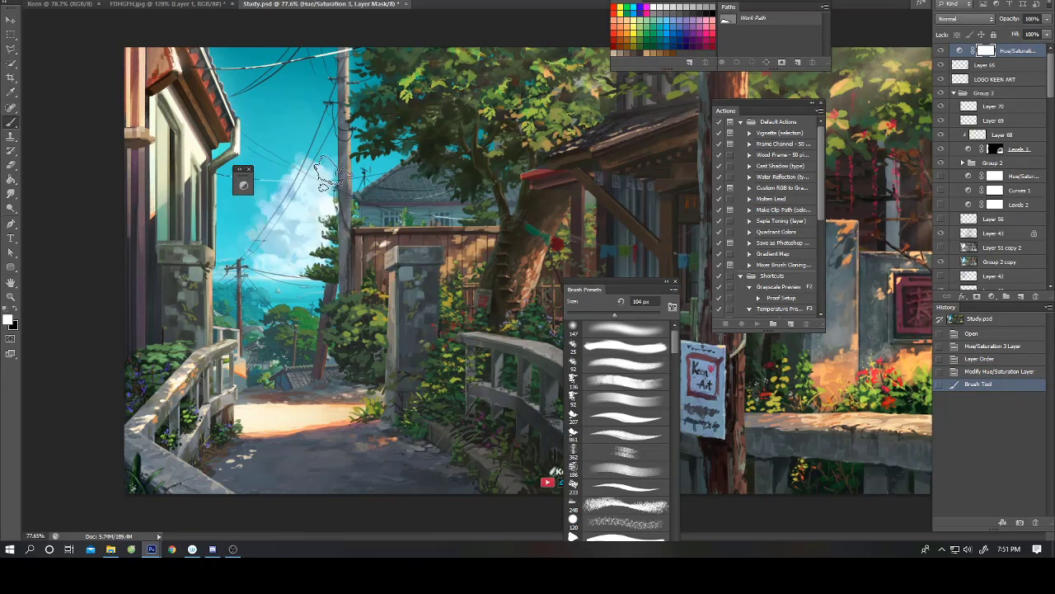
left_click(241, 174)
left_click(332, 172)
mouse_move(244, 178)
left_mouse_down()
mouse_move(360, 177)
mouse_move(921, 27)
mouse_move(888, 22)
mouse_move(922, 23)
left_mouse_up()
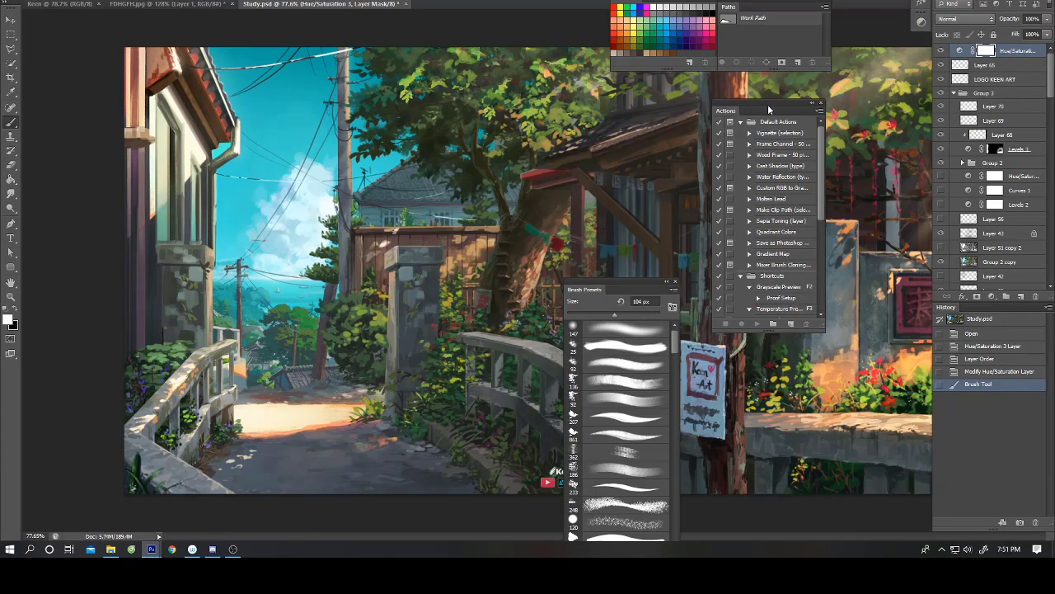
left_click_drag(767, 104, 920, 39)
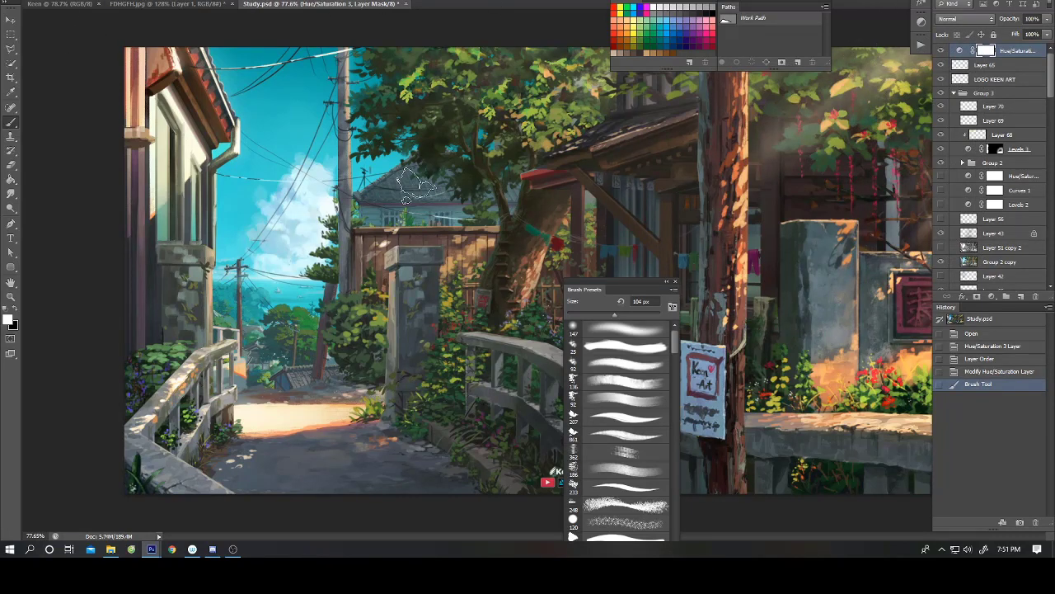
left_click(230, 0)
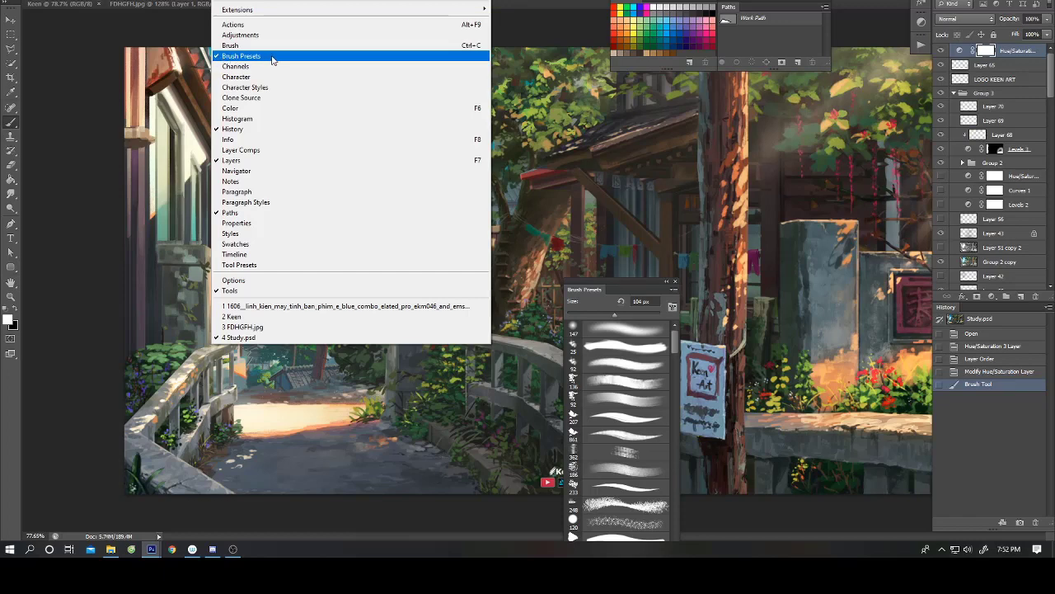
Uncheck Brush Presets in the Window menu to hide that floating panel
left_click(271, 58)
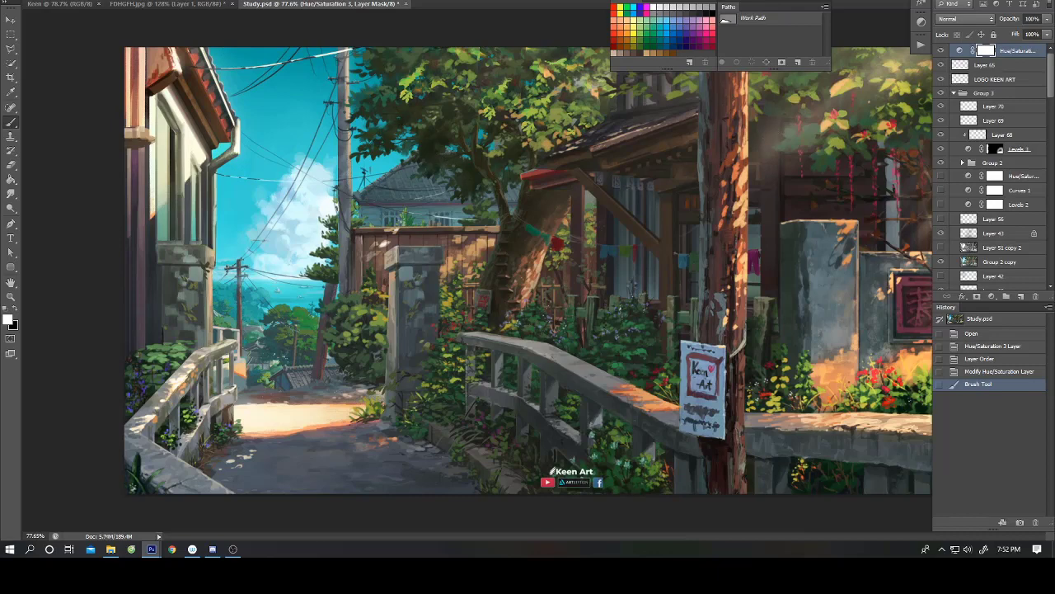
key("alt+w")
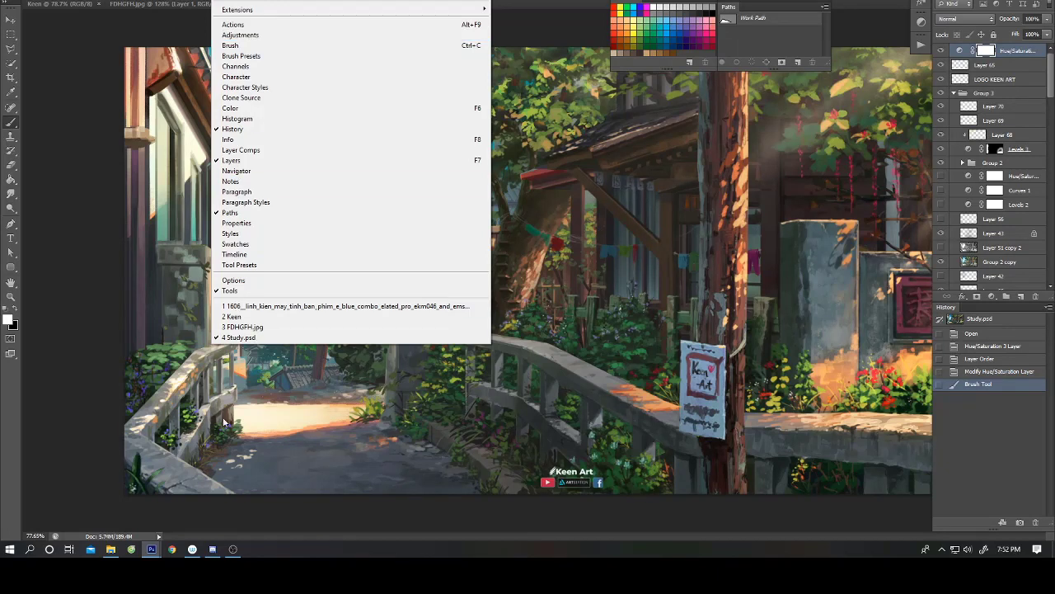
Disconnect from Discord's voice call and minimize Discord back to Photoshop
left_click(213, 553)
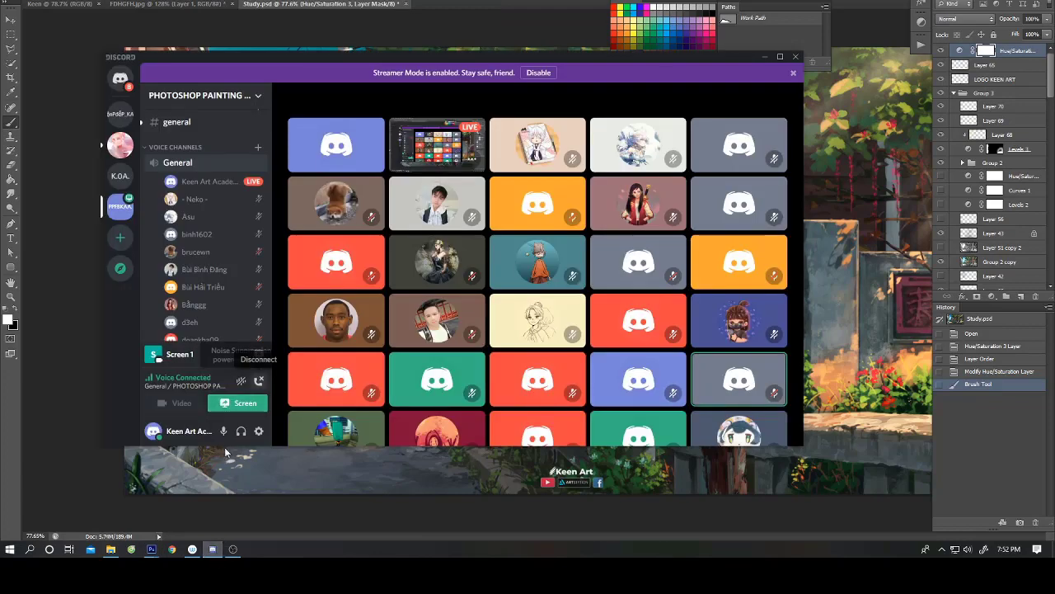
left_click(259, 380)
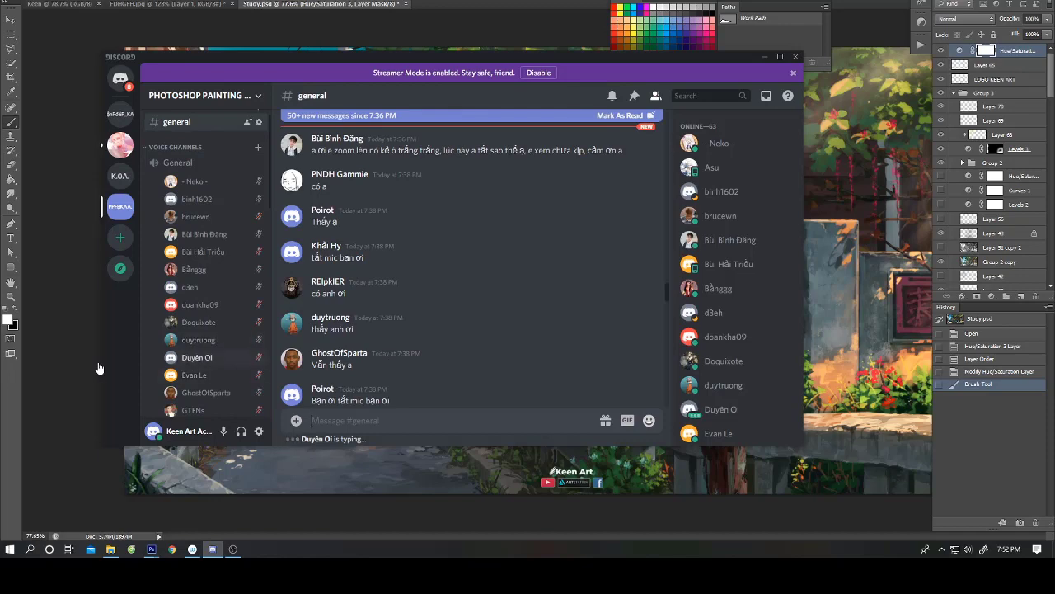
left_click(554, 14)
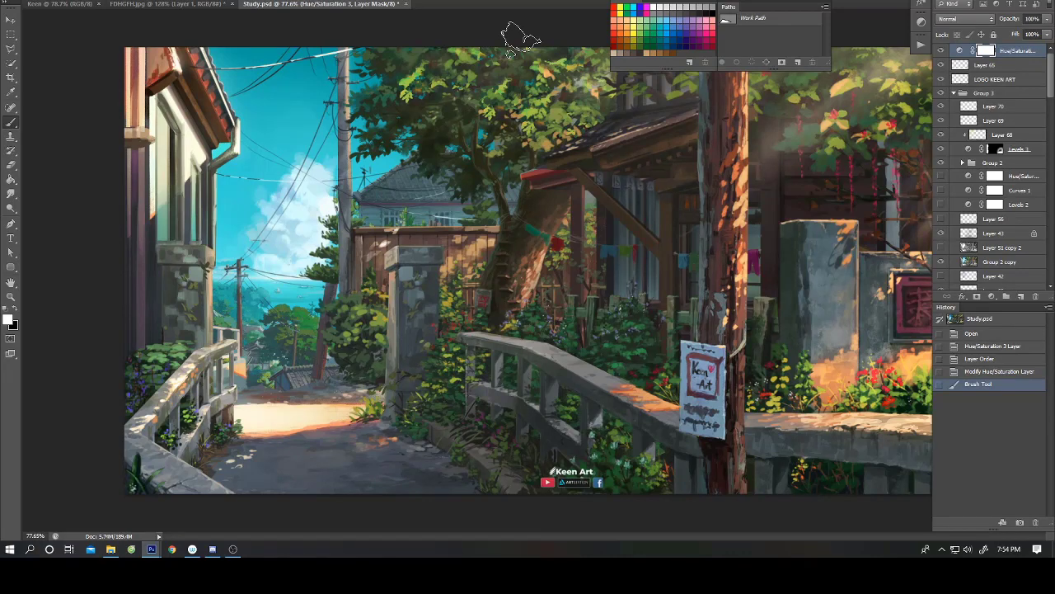
Go Live sharing Screen 1 to Discord's General channel, then minimize Discord
left_click(213, 549)
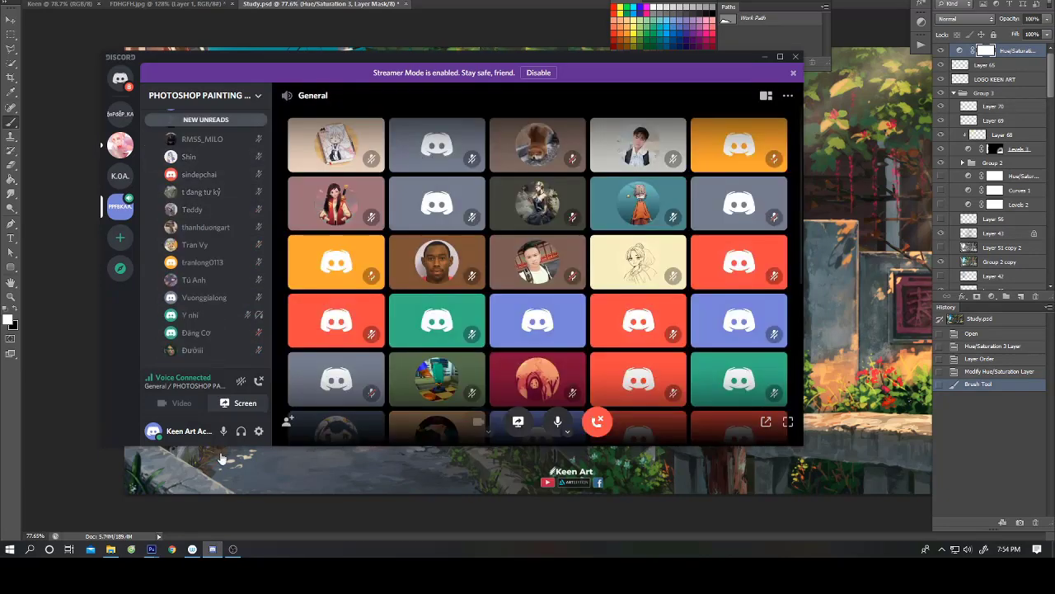
left_click(238, 403)
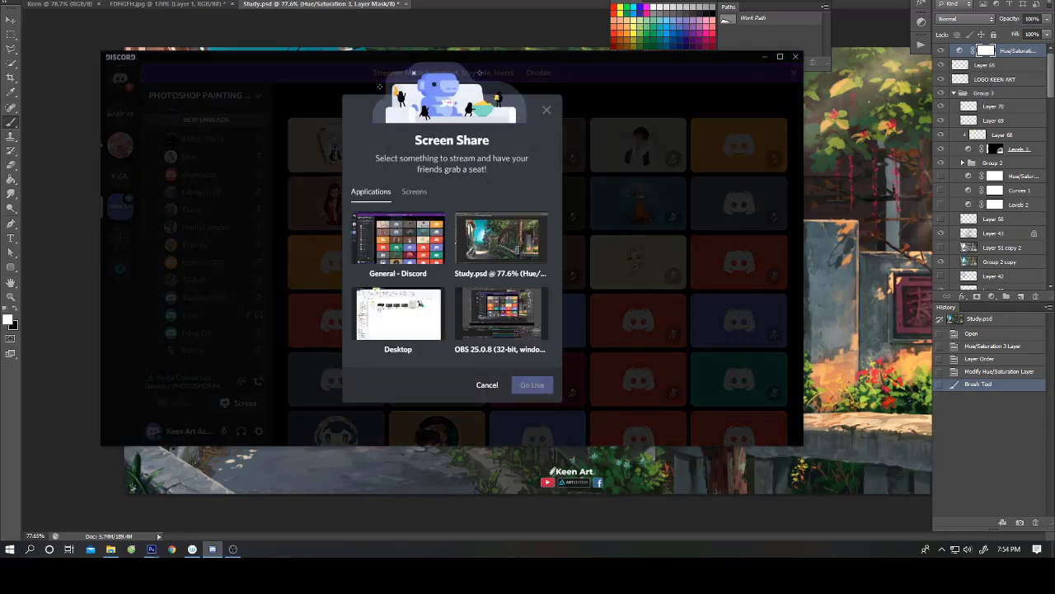
key("Return")
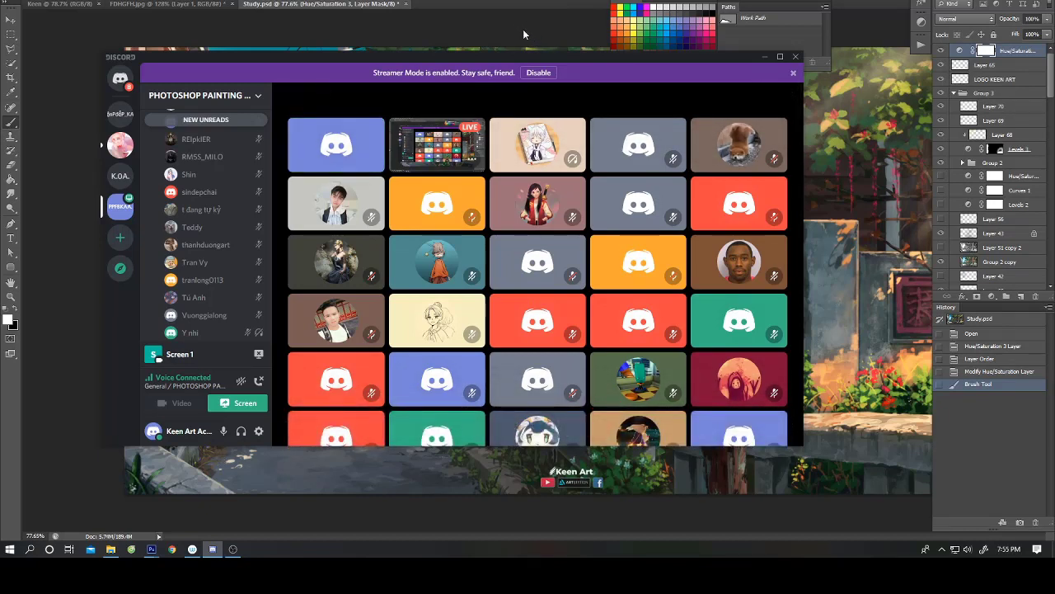
left_click(528, 25)
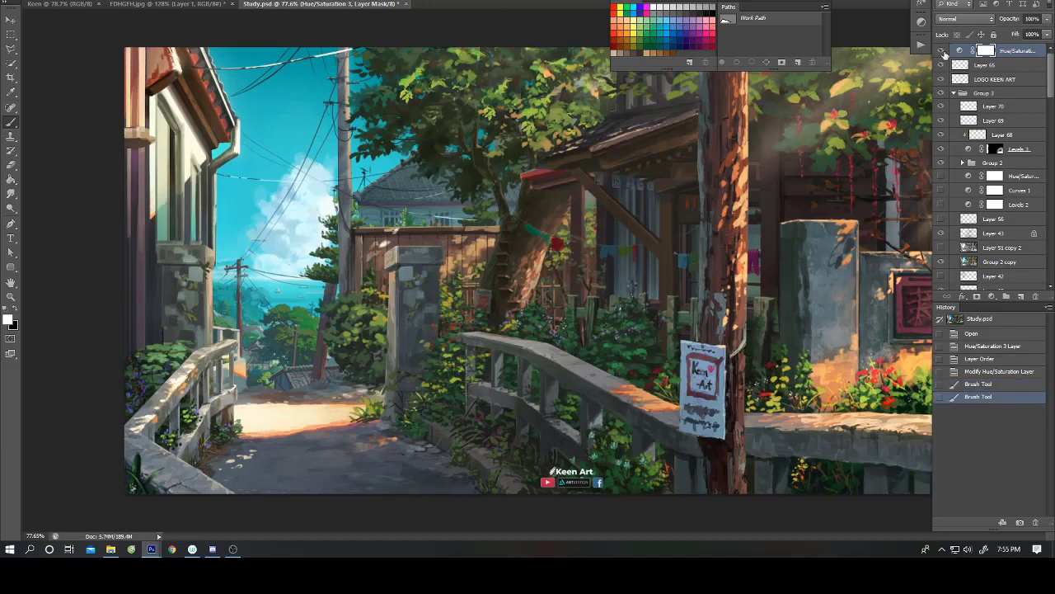
Toggle the Hue/Saturation 3 layer's visibility to compare, then drag it to the trash
left_click(940, 51)
left_click(941, 51)
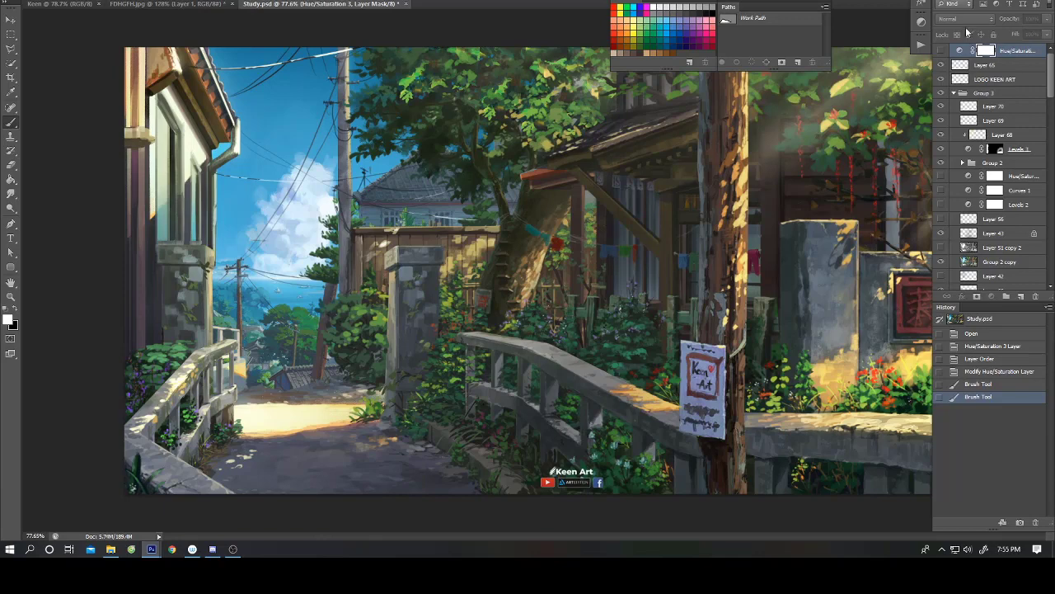
left_click_drag(1018, 52, 1034, 296)
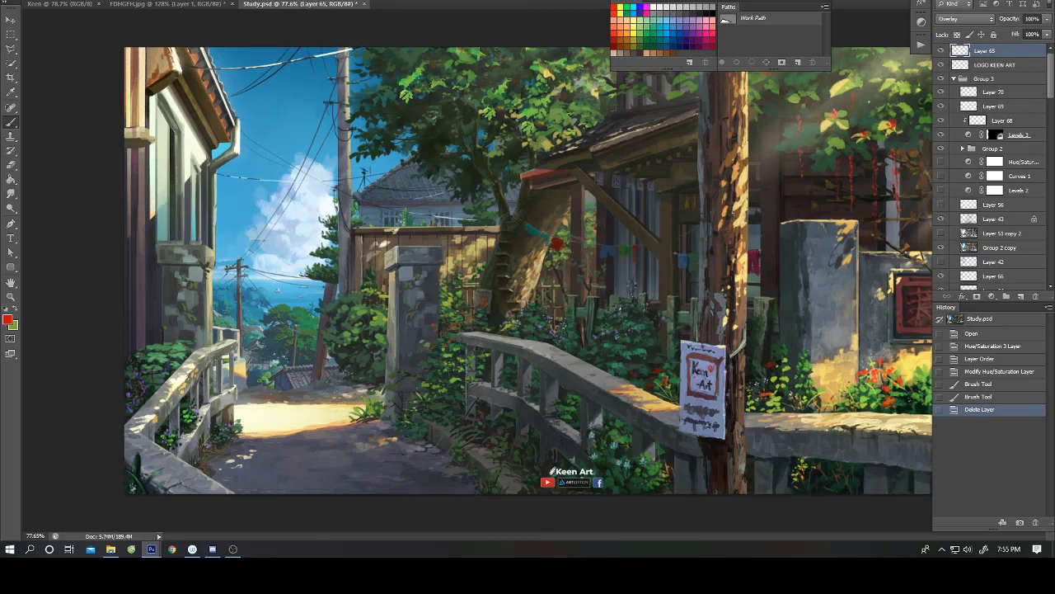
left_click(231, 1)
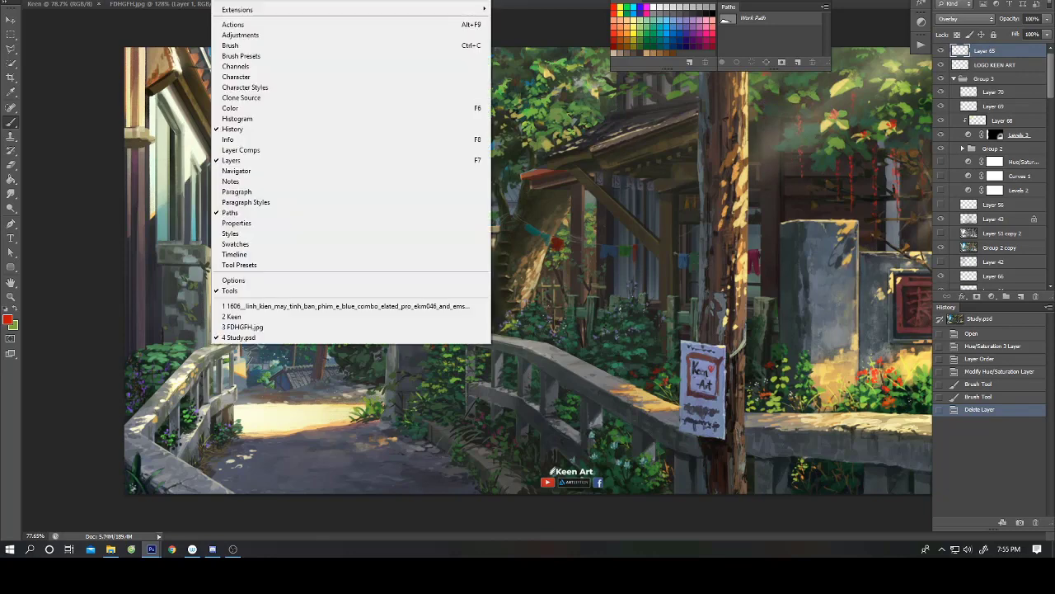
Open the Brush and Brush Presets panels, enlarge the presets panel and reposition the Brush panel
left_click(262, 46)
left_click(238, 4)
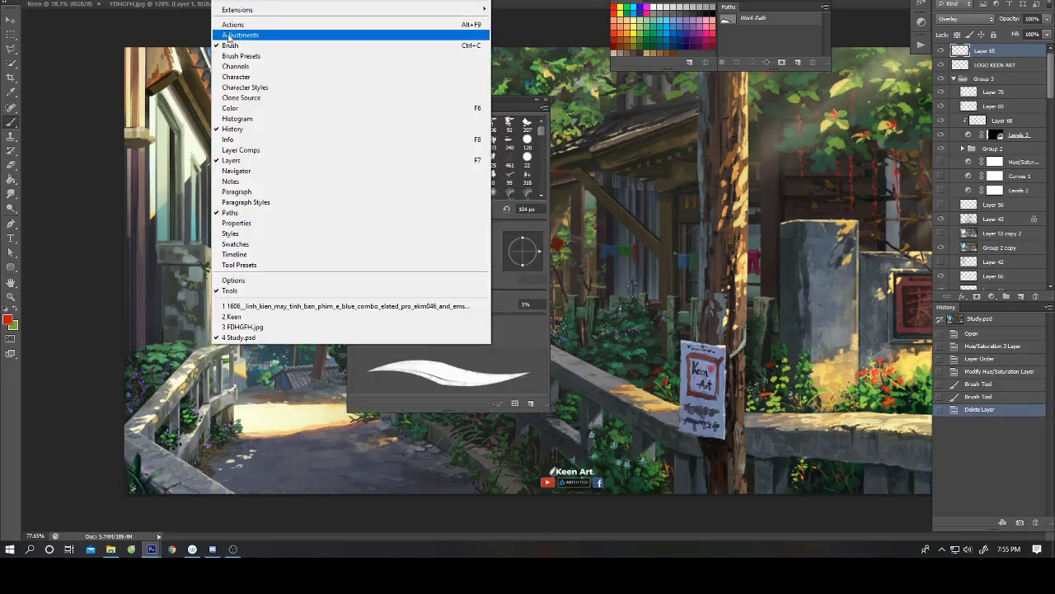
left_click(244, 58)
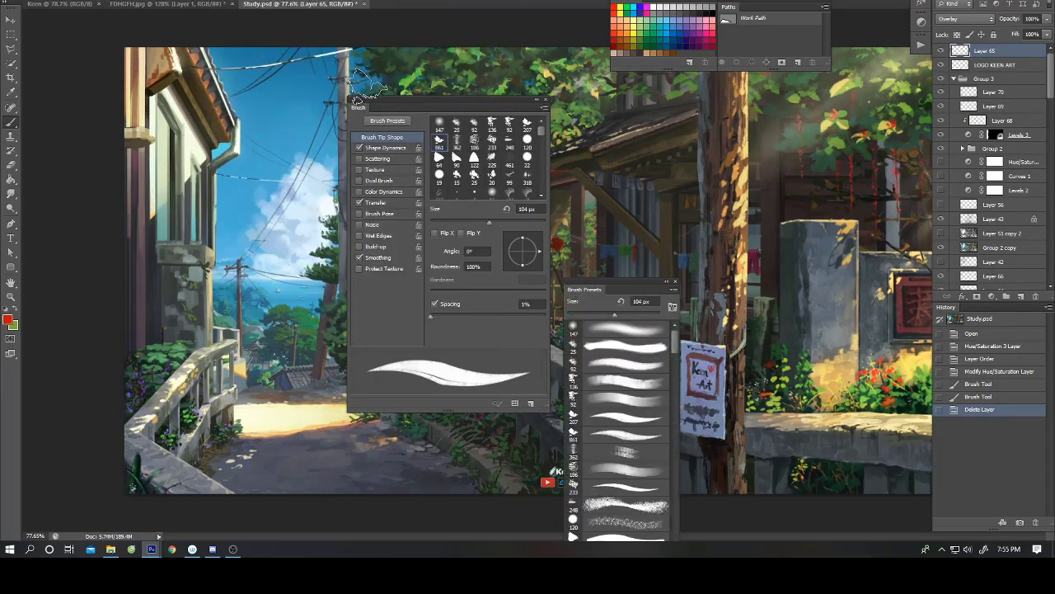
left_click(237, 4)
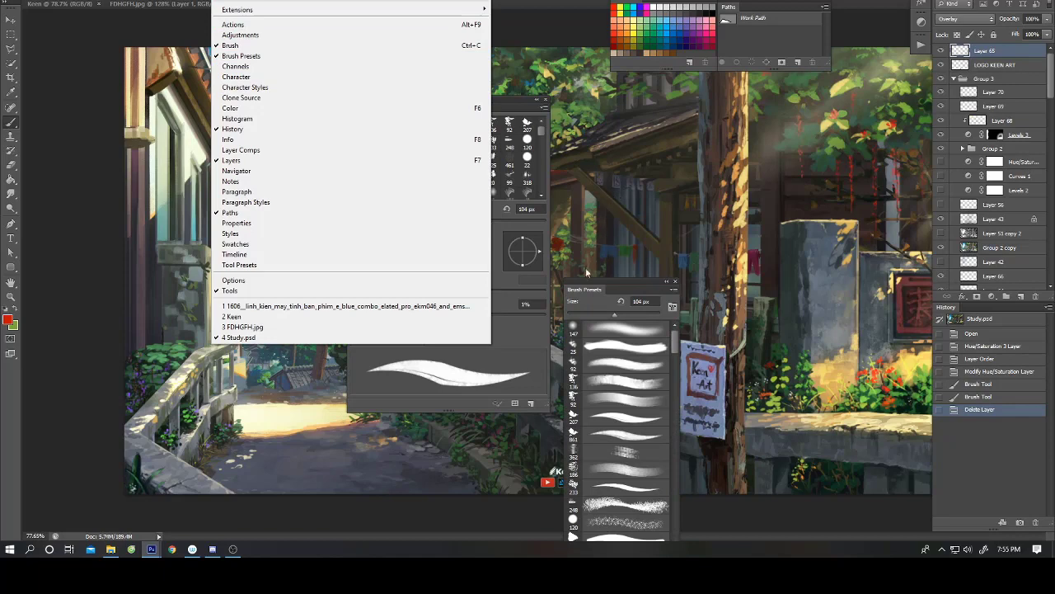
left_click(604, 287)
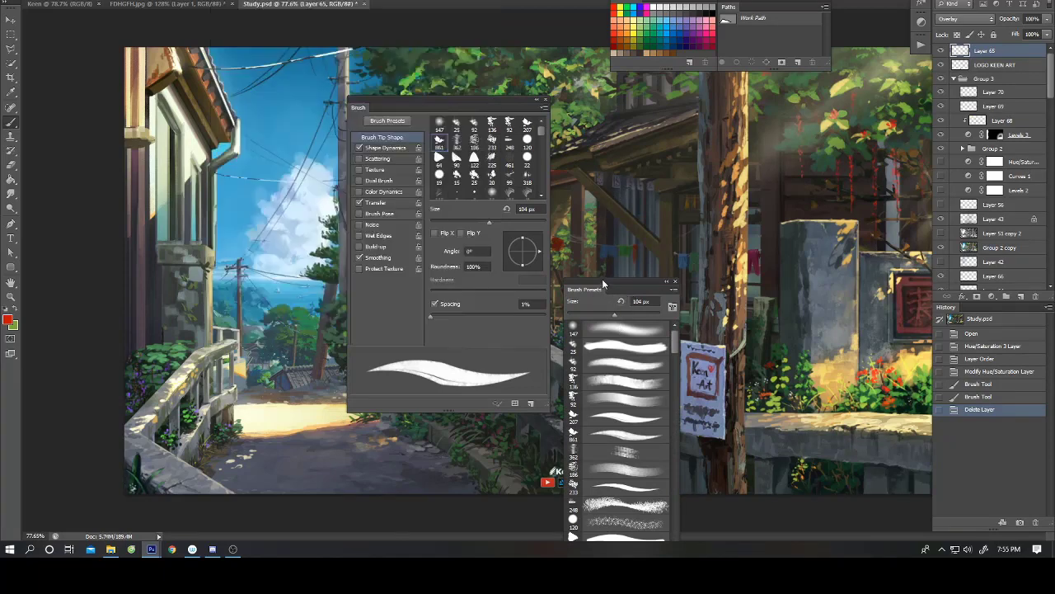
left_click_drag(602, 281, 678, 115)
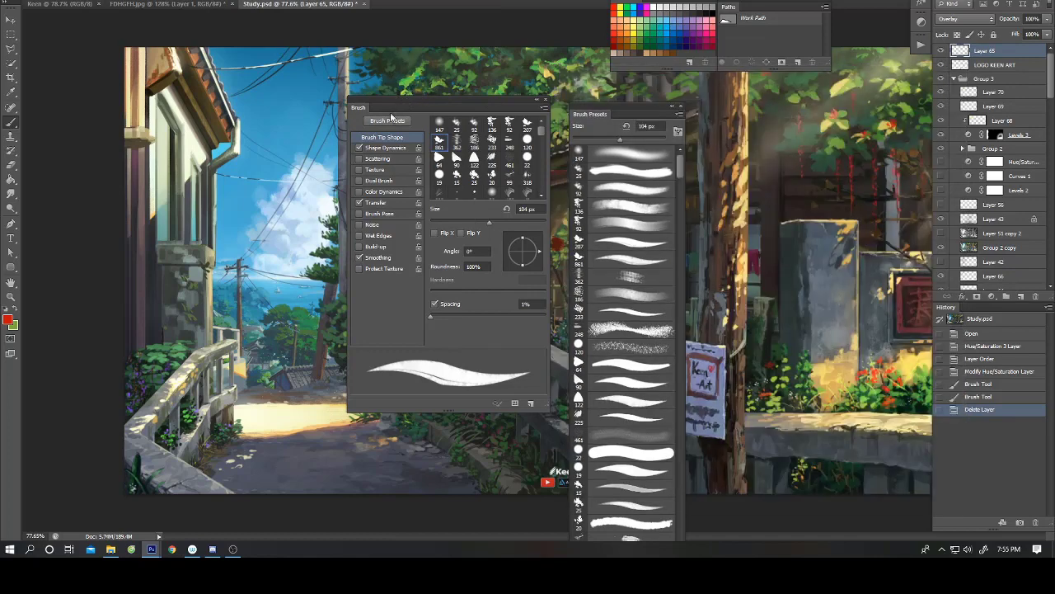
left_click_drag(408, 103, 394, 121)
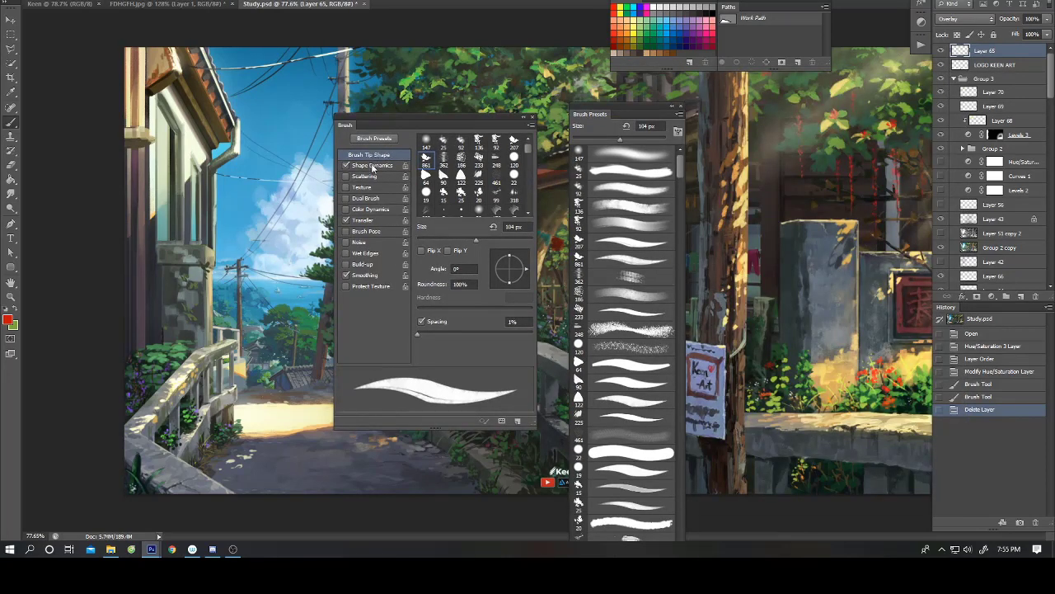
Show the Shape Dynamics page, pick the 207 brush preset, and close Brush Presets
left_click(375, 165)
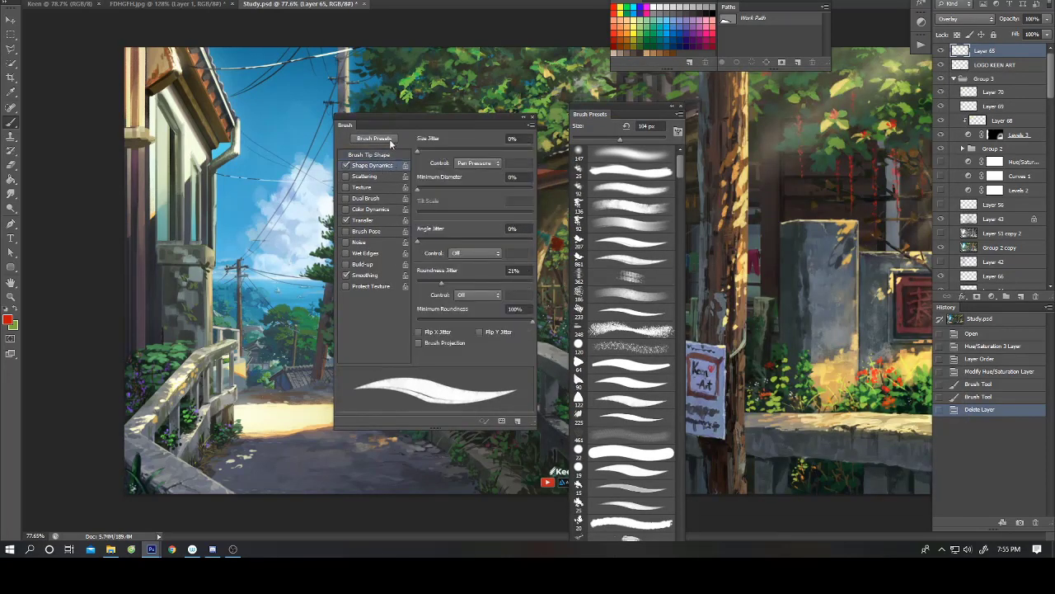
left_click(630, 260)
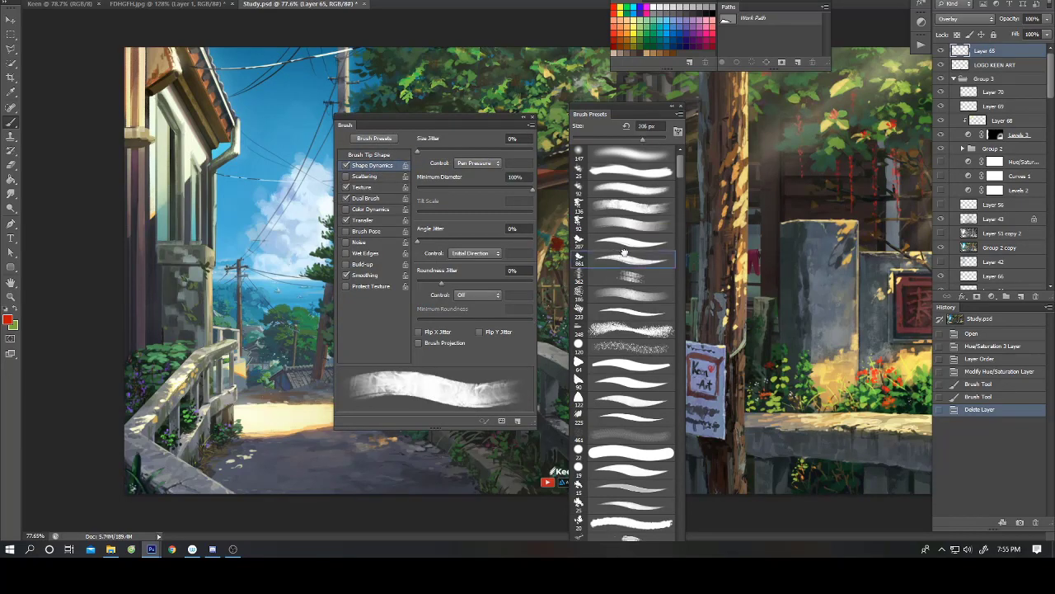
left_click(630, 241)
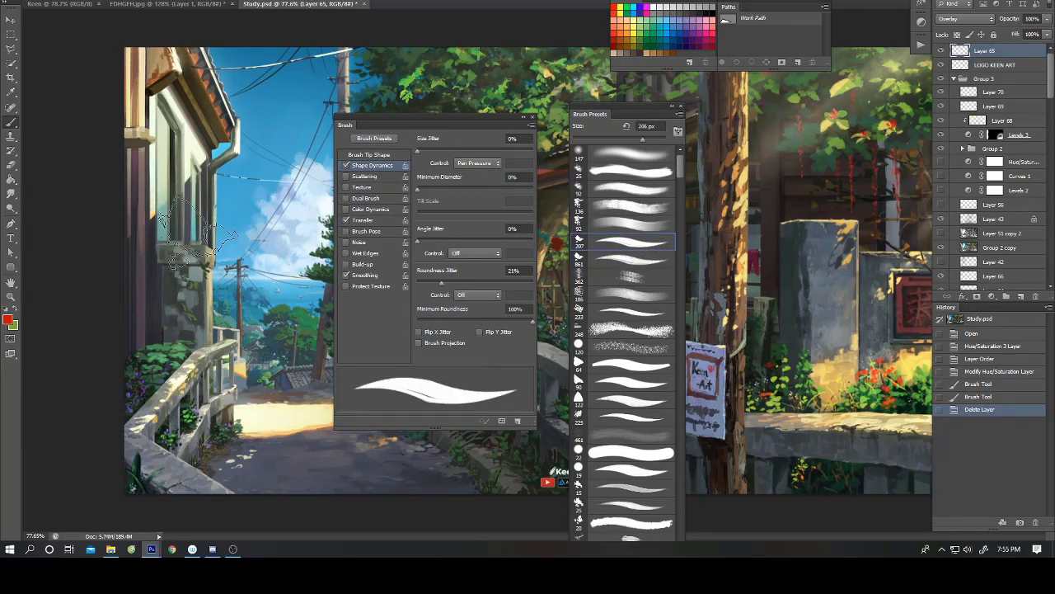
left_click(679, 107)
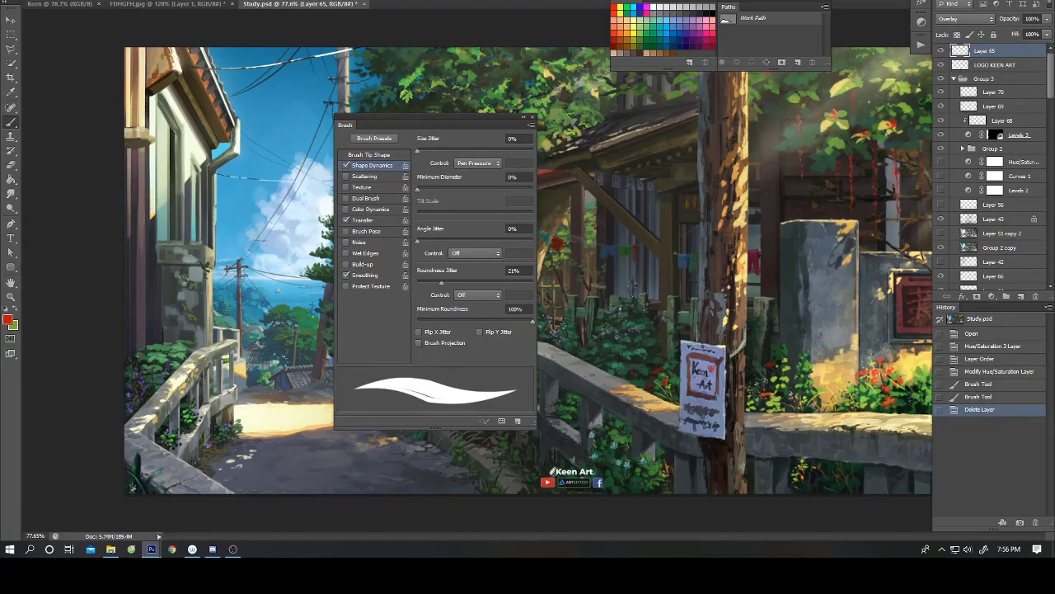
left_click(235, 2)
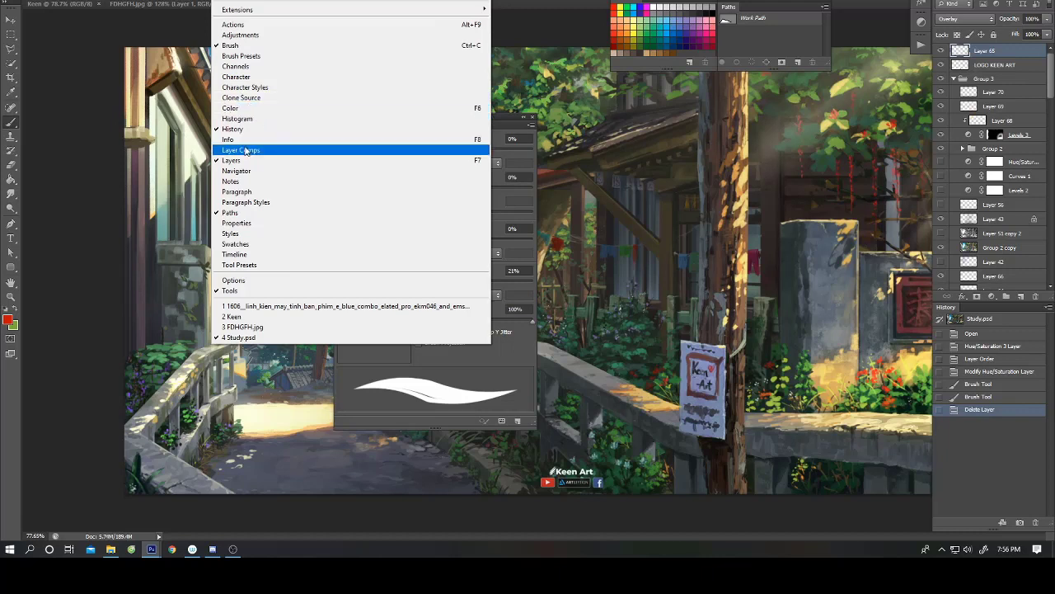
Hide the Layers and History panels, add new empty layers with Ctrl+Shift+Alt+N, then restore both panels
left_click(256, 162)
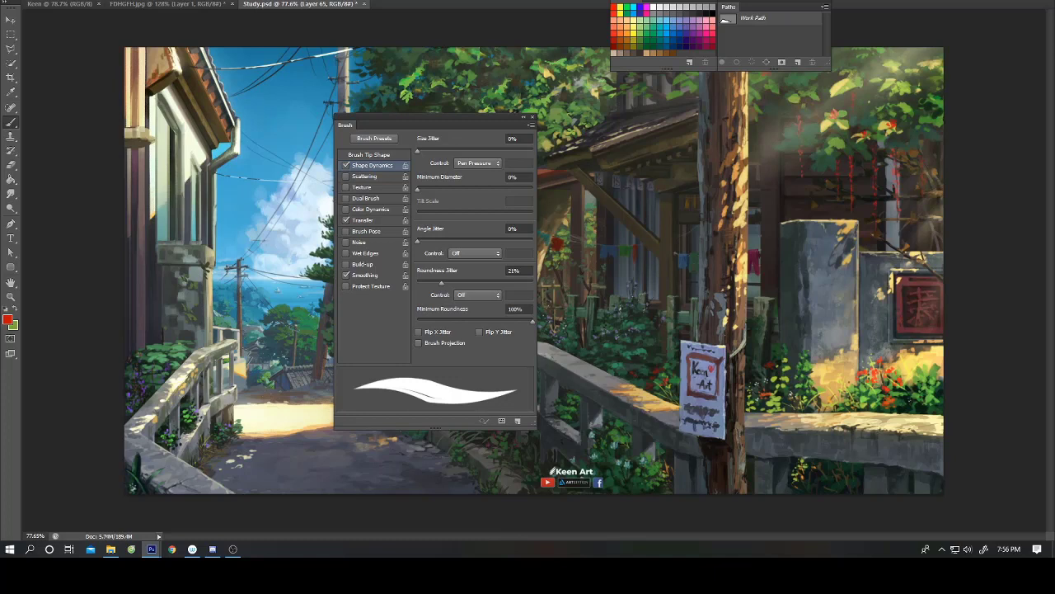
left_click(235, 2)
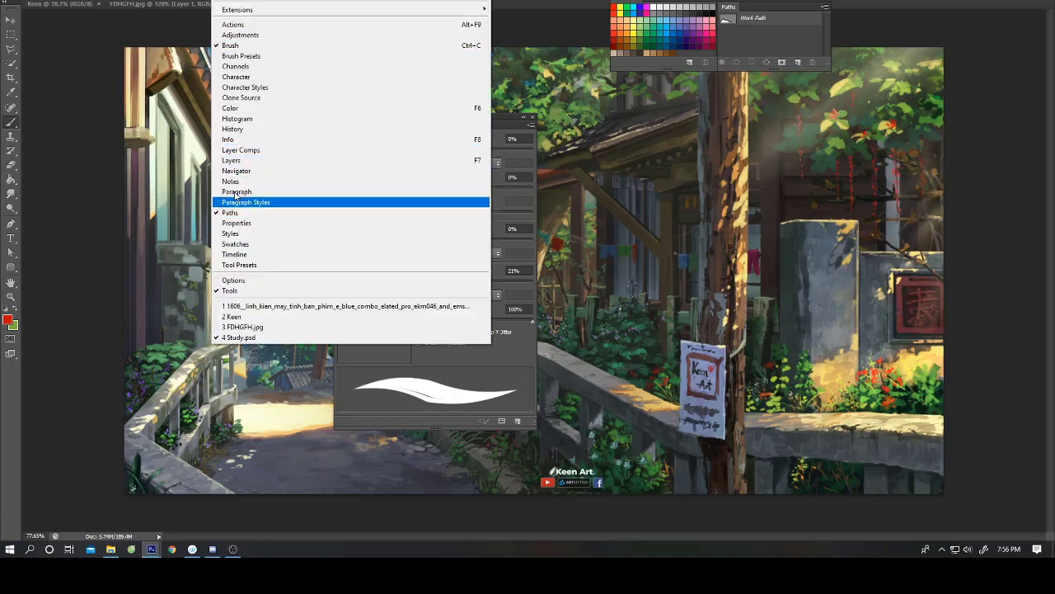
left_click(119, 147)
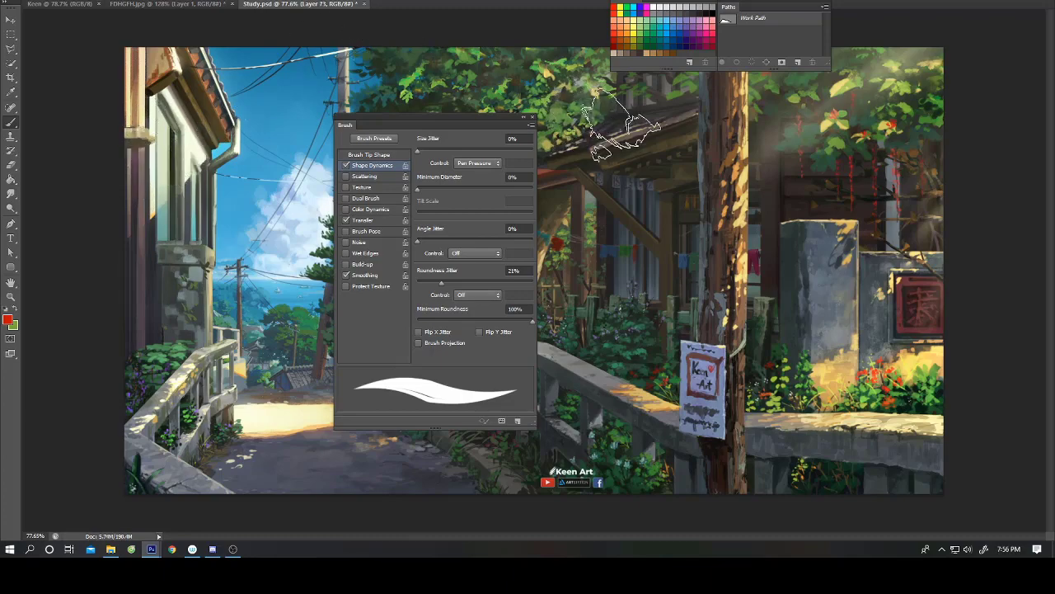
scroll(622, 142, "down", 2)
scroll(621, 143, "up", 2)
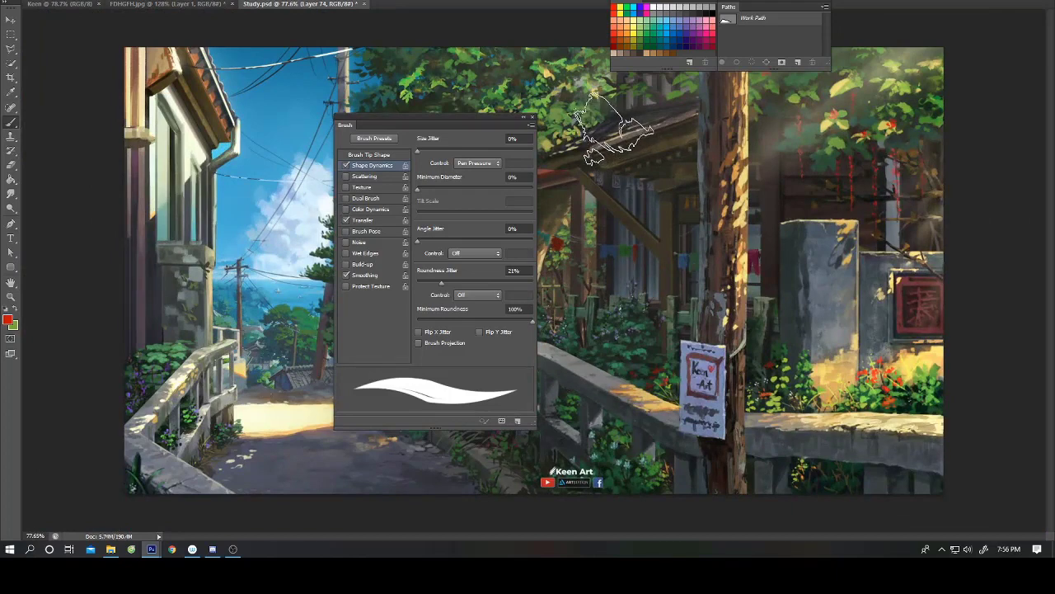
key("ctrl+shift+alt+n")
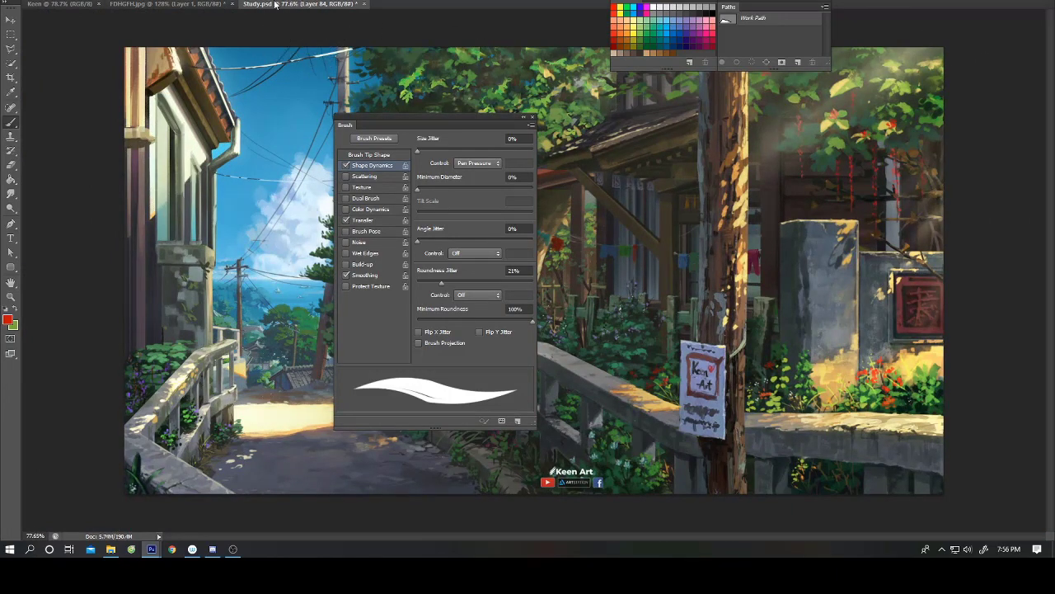
left_click(227, 2)
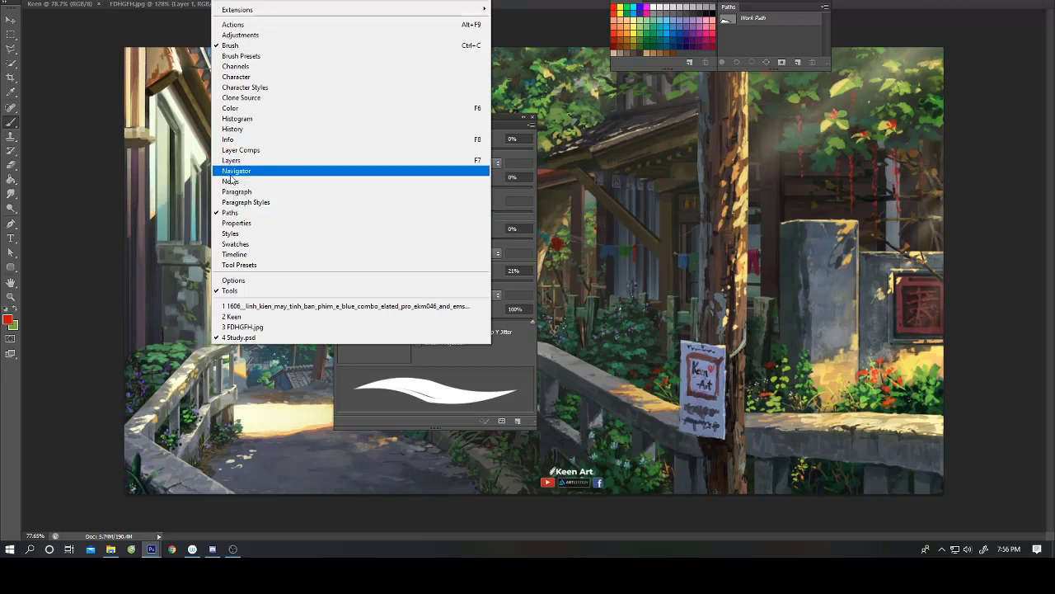
left_click(236, 162)
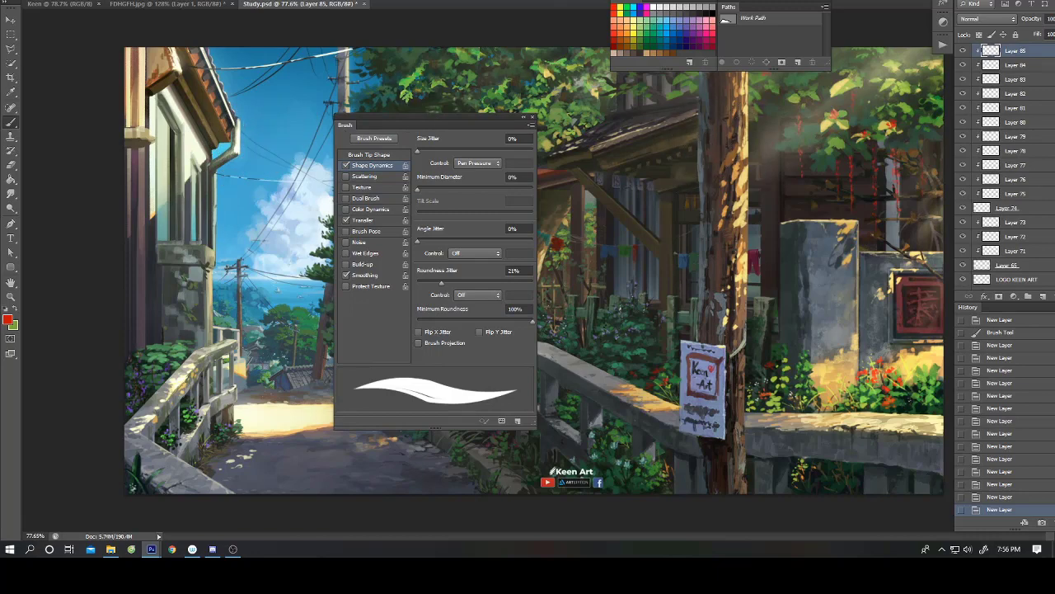
Undock the Tools panel from the left edge so it floats over the canvas
left_click(227, 2)
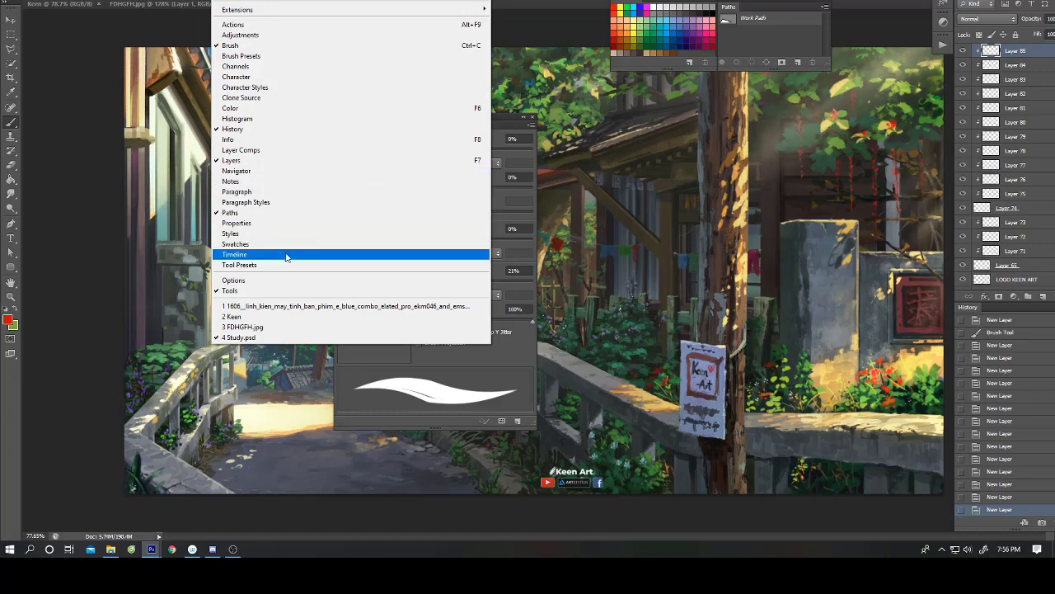
left_click(282, 280)
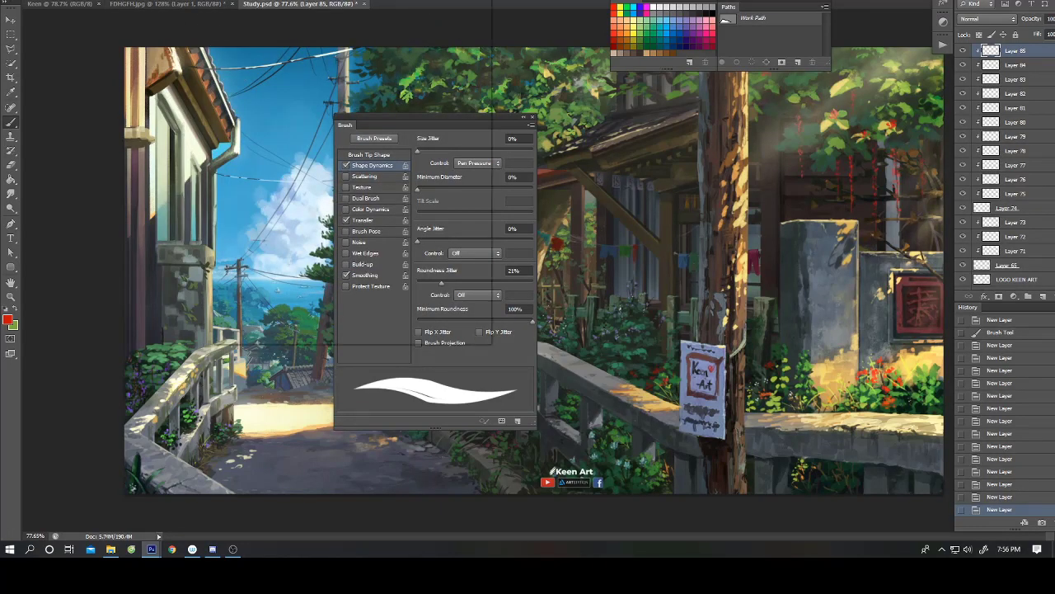
left_click(231, 1)
left_click(241, 282)
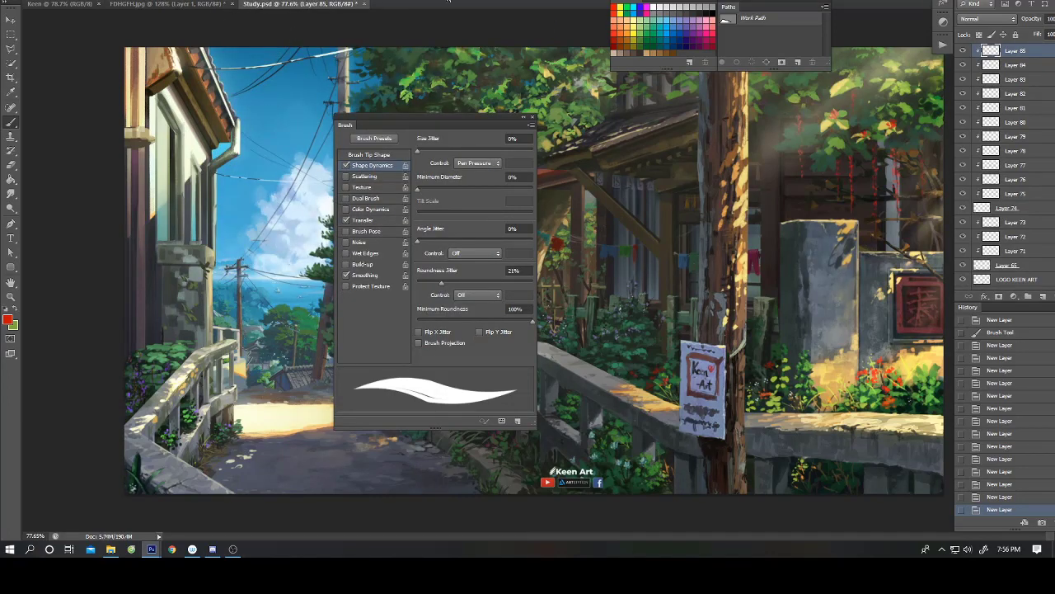
key("alt+w")
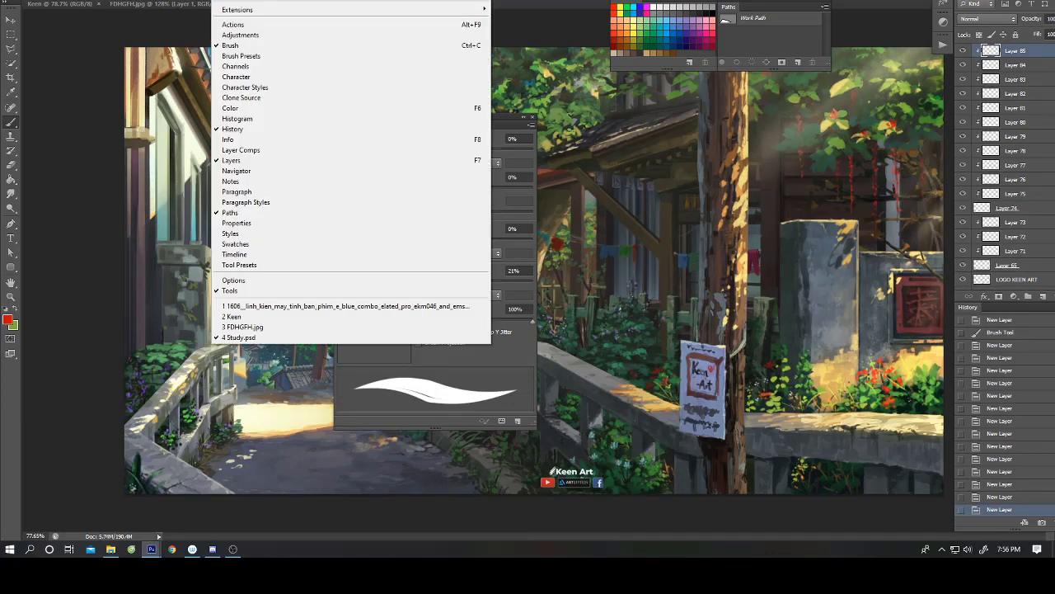
key("Left")
key("Right")
left_click_drag(13, 10, 721, 132)
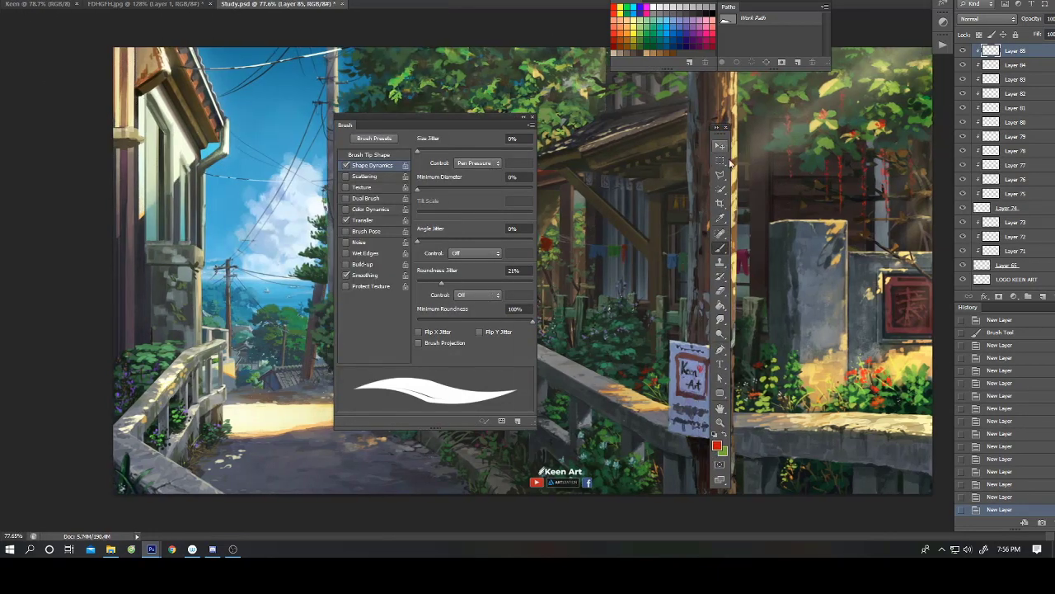
key("alt+w")
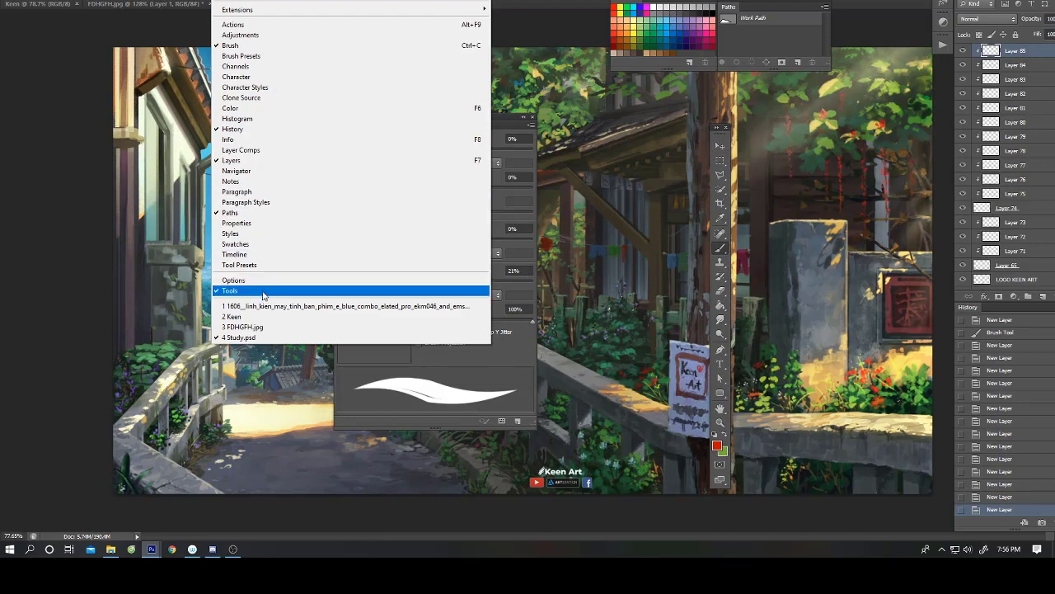
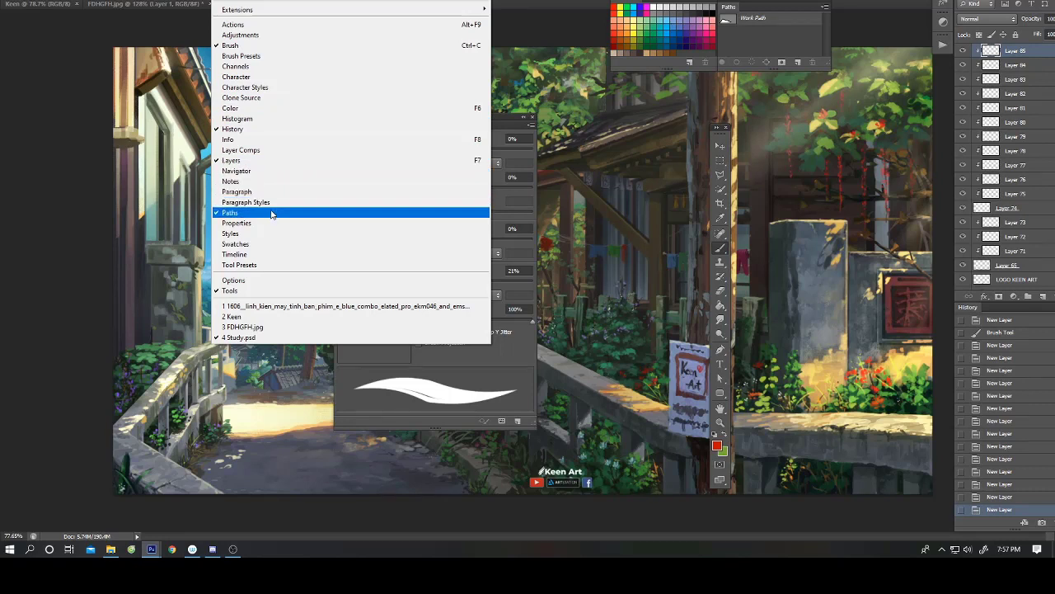
Open the Timeline panel, check its options, and close it again
left_click(273, 255)
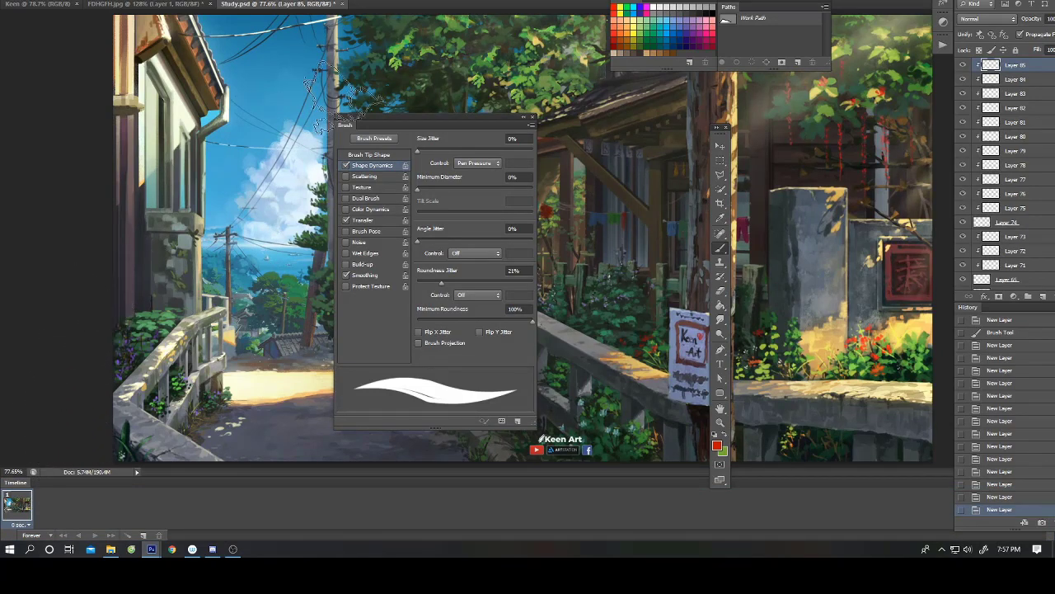
right_click(13, 484)
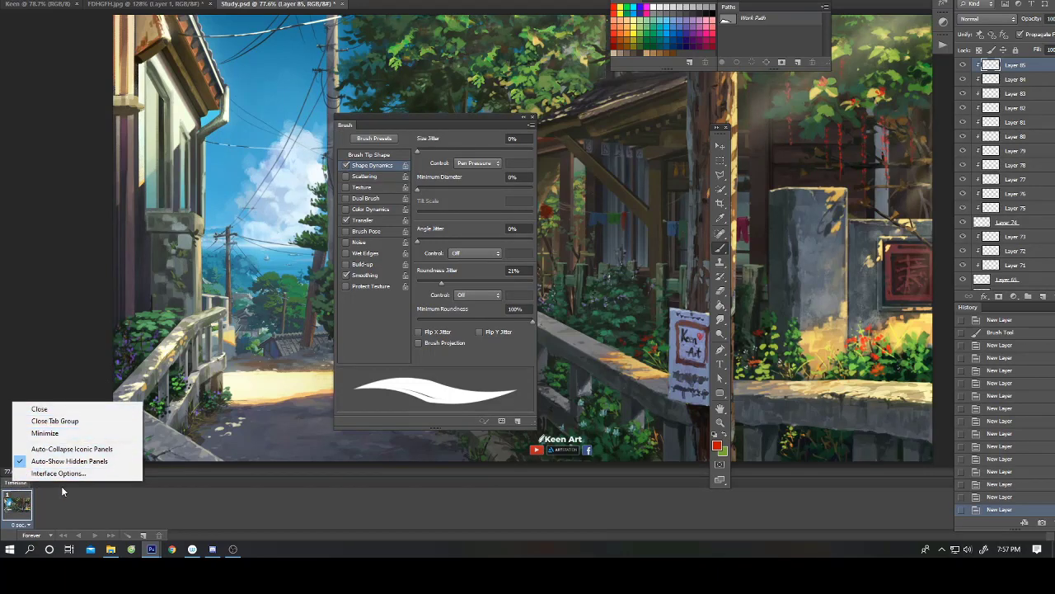
key("Escape")
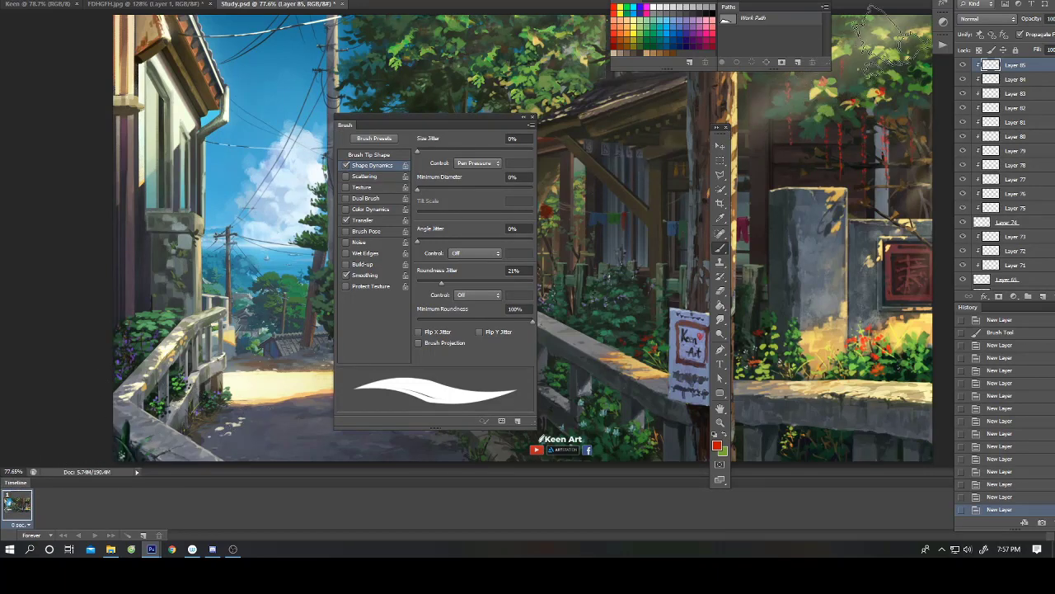
right_click(24, 487)
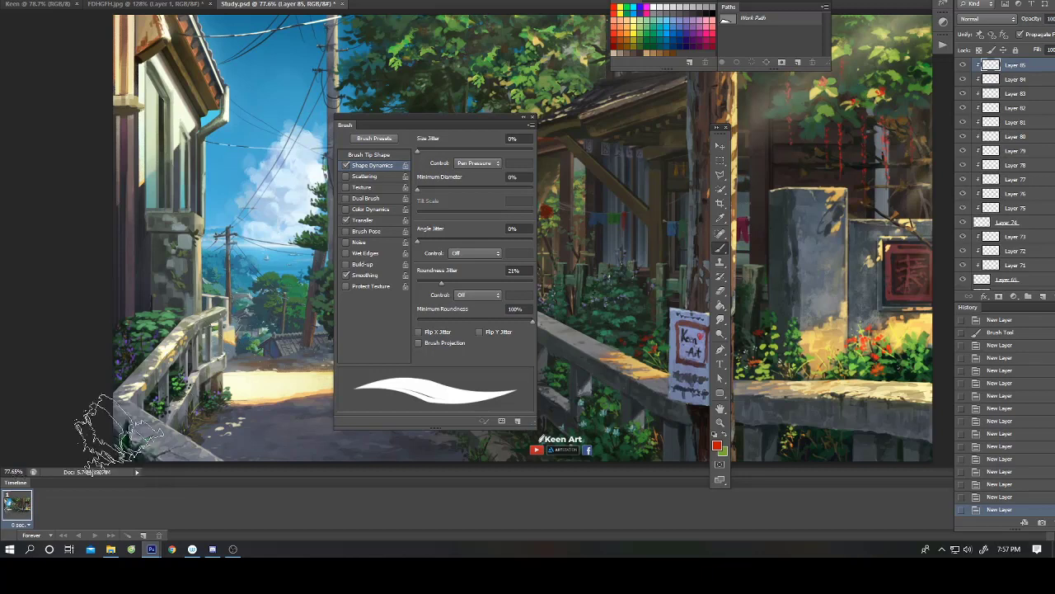
right_click(22, 486)
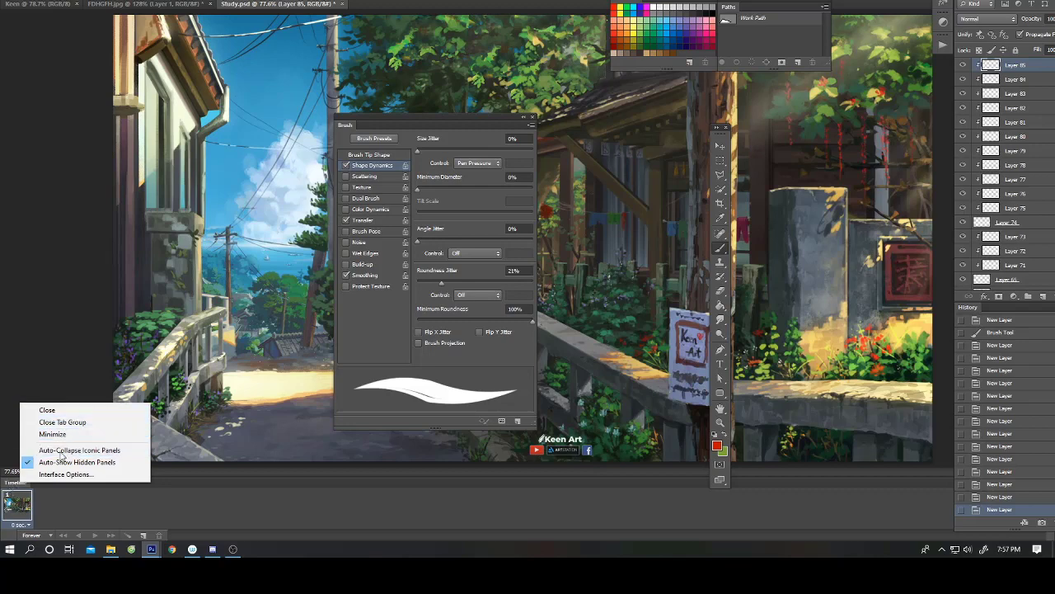
left_click(48, 410)
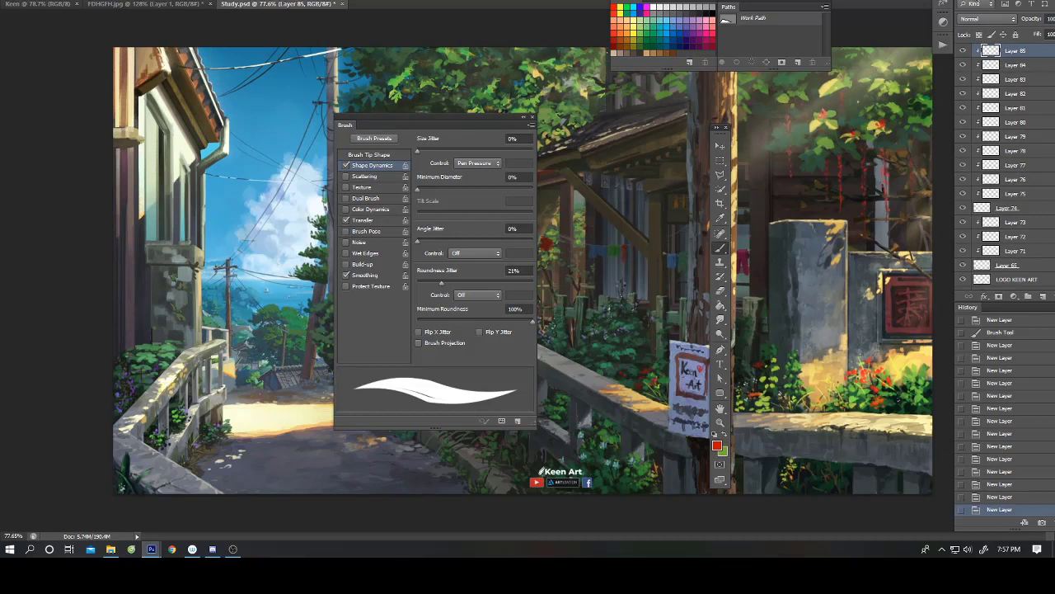
Float the Swatches panel out of the top-right group and close it
right_click(993, 4)
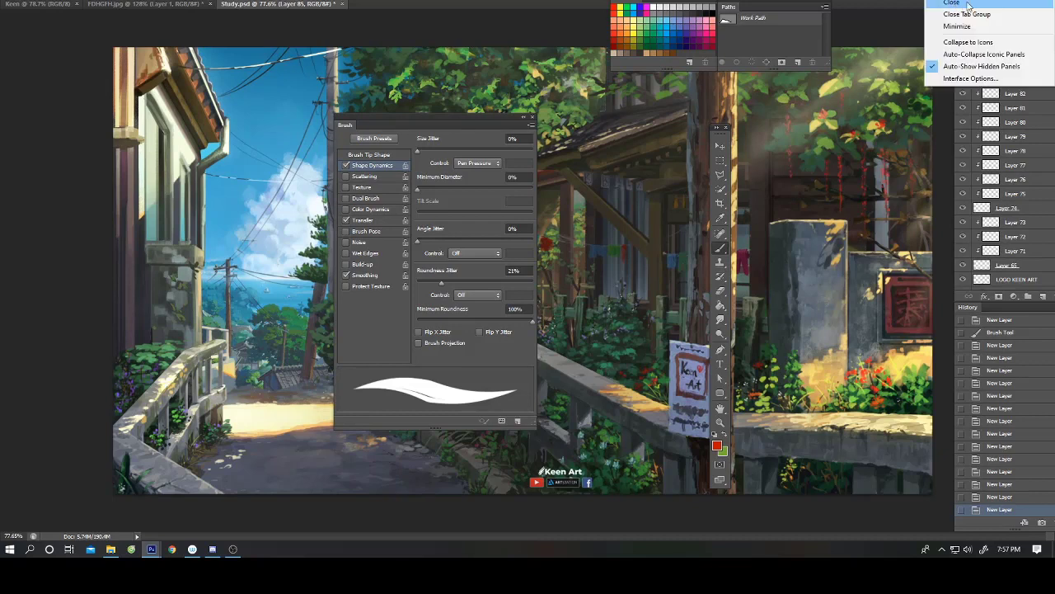
left_click(968, 4)
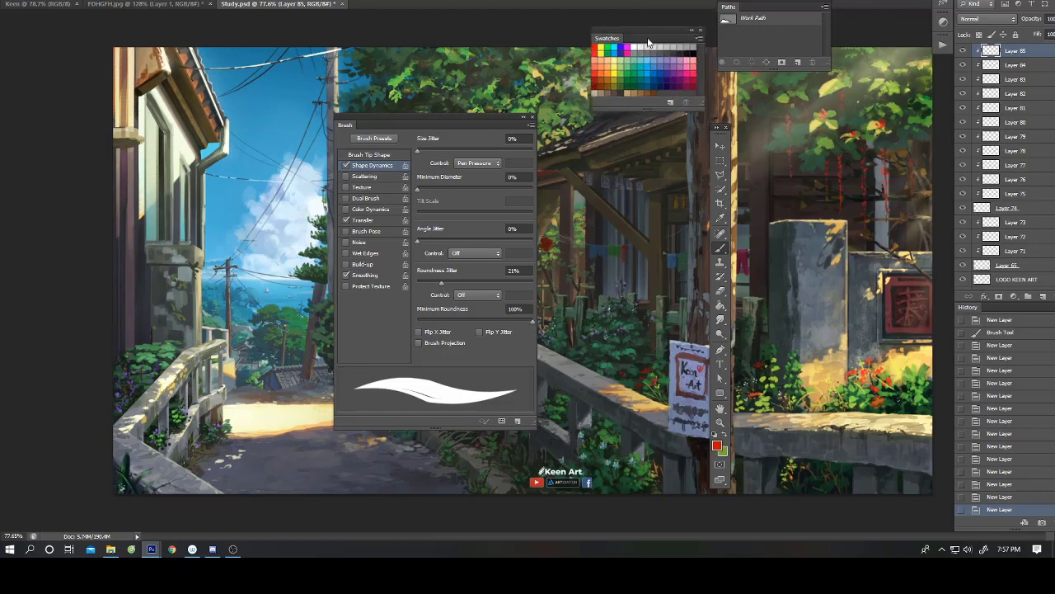
left_click_drag(660, 3, 622, 247)
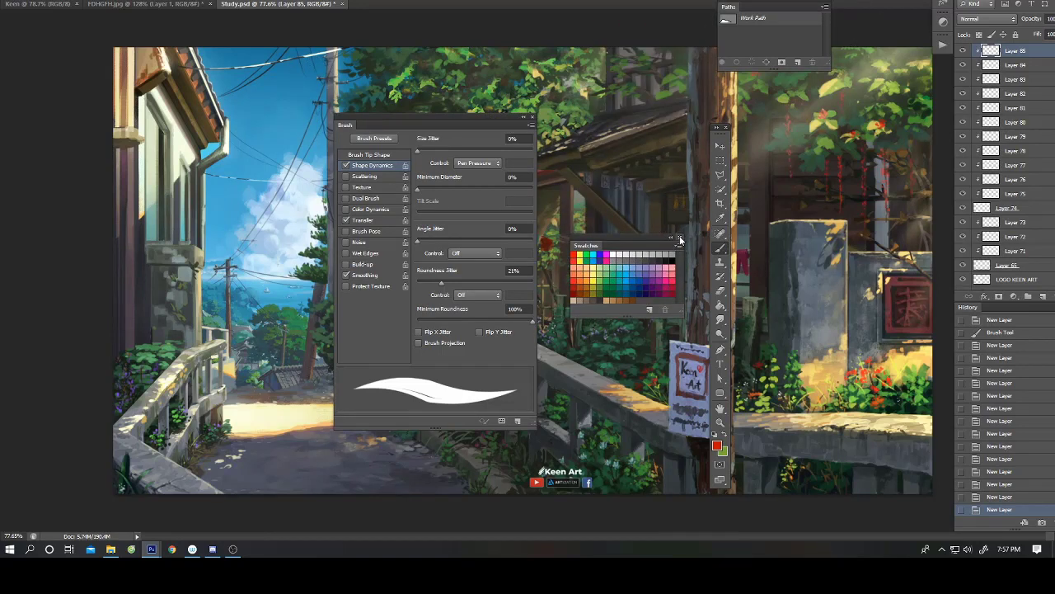
left_click(679, 239)
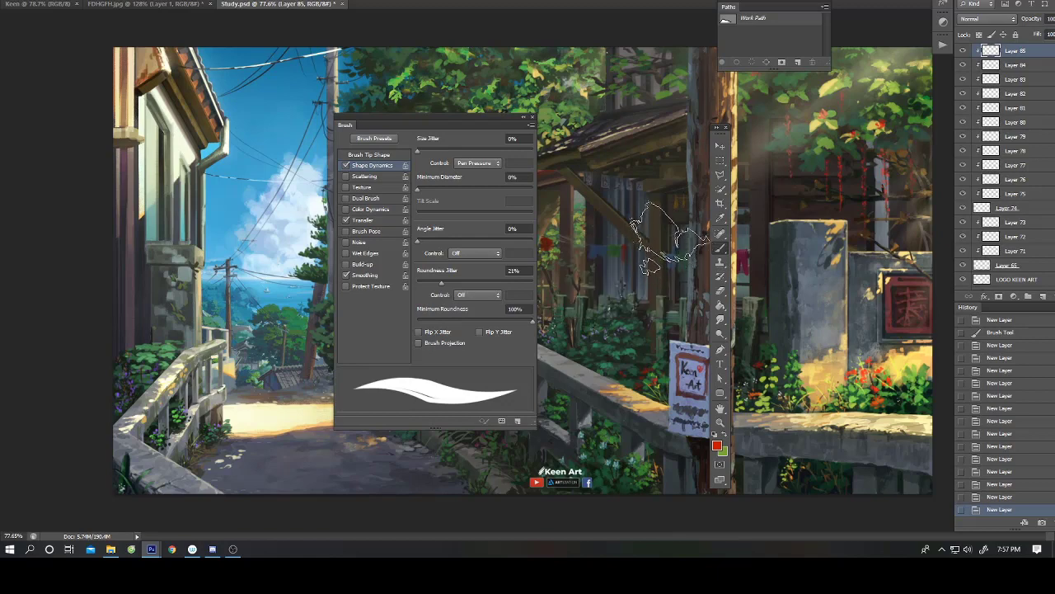
Dock the Tools panel in the right column beside the Layers panel
mouse_move(721, 128)
left_mouse_down()
mouse_move(20, 45)
mouse_move(8, 25)
left_mouse_up()
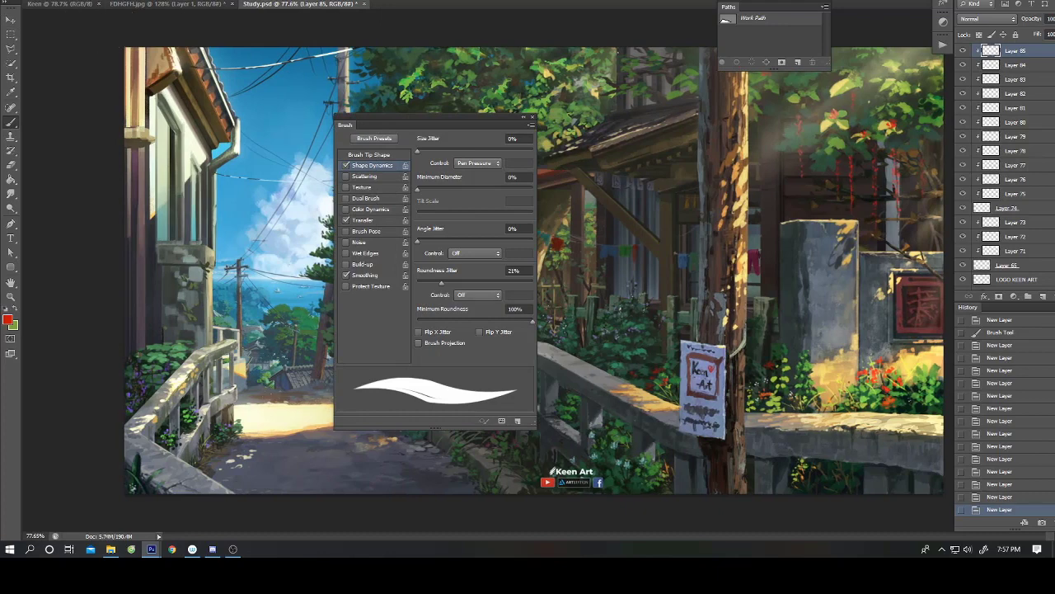
left_click_drag(12, 15, 955, 63)
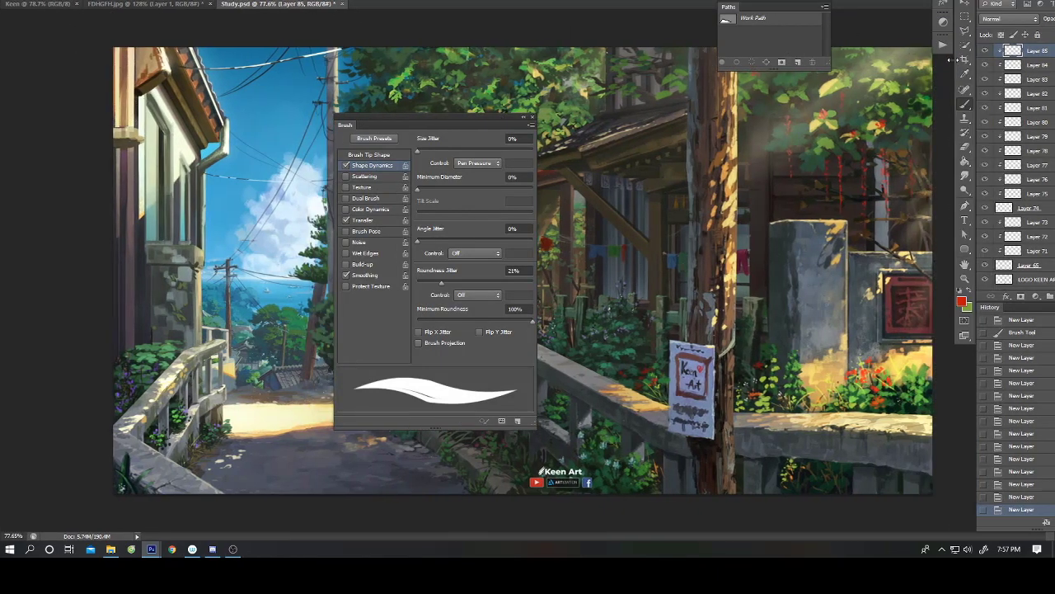
left_click_drag(976, 165, 924, 164)
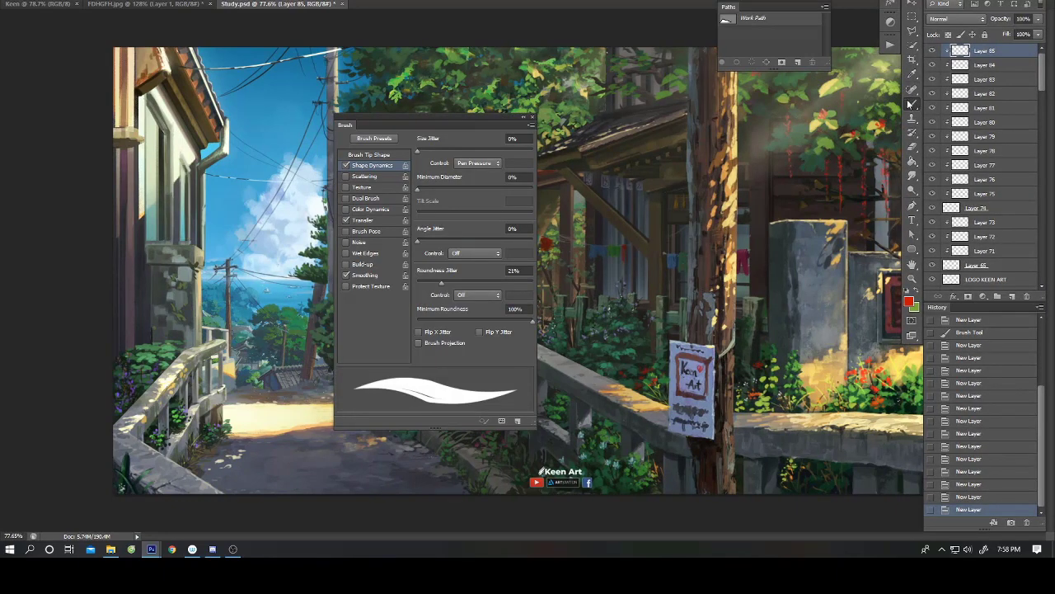
Add new Layer 86 at the top of the stack, released from the clipping mask
key("ctrl+plus")
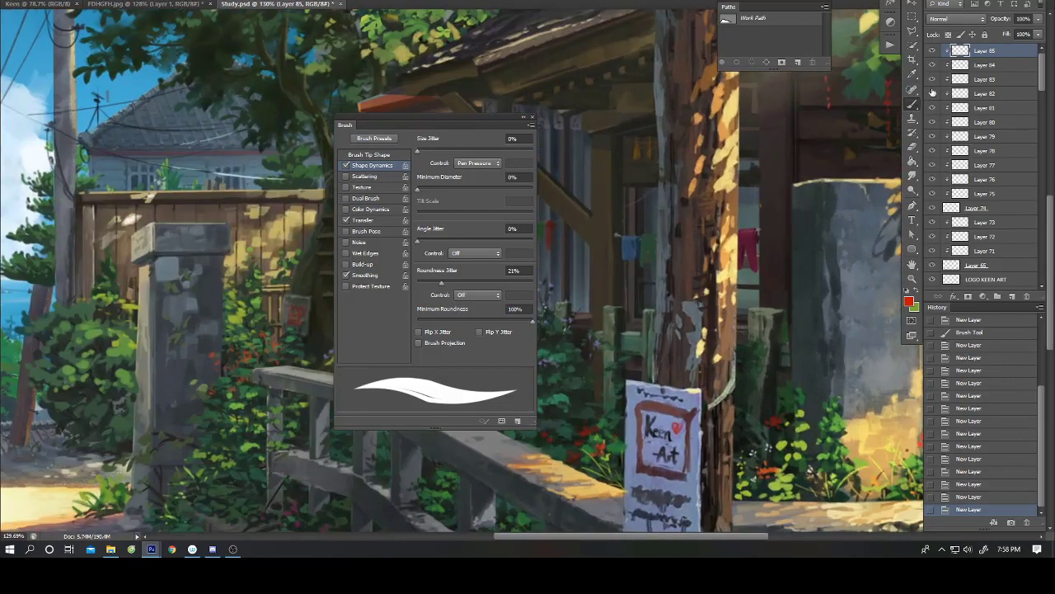
left_click(991, 64)
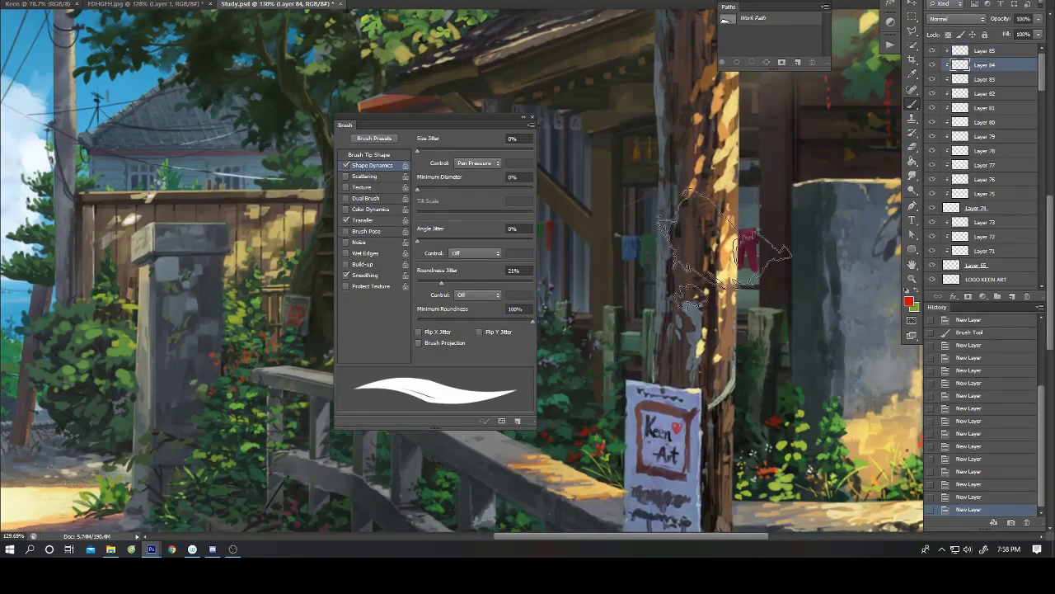
left_click_drag(659, 231, 693, 297)
scroll(707, 178, "down", 3)
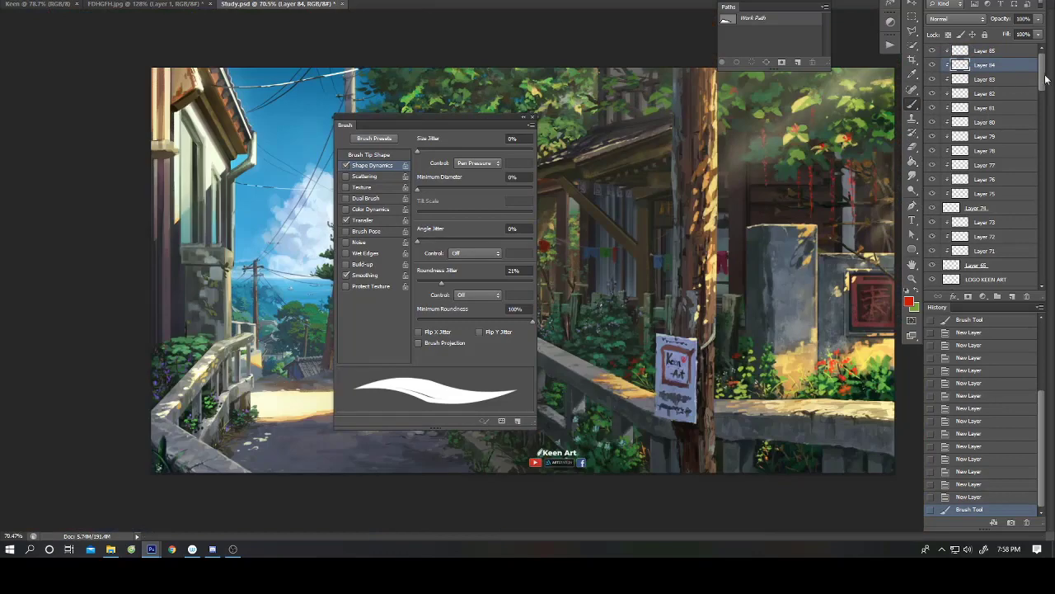
key("ctrl+shift+n")
key("Return")
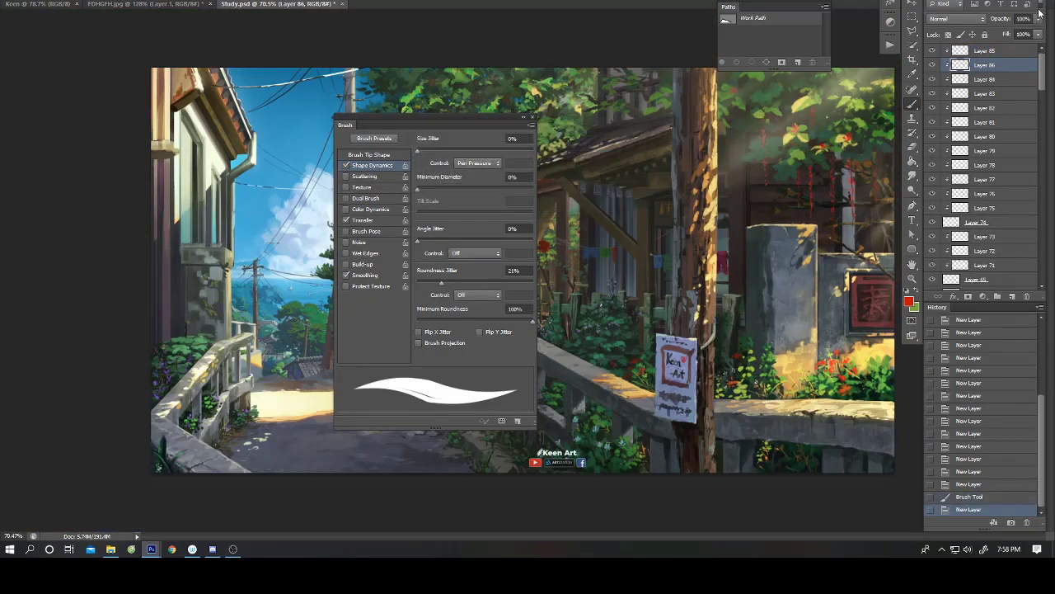
left_click_drag(981, 58, 982, 46)
key("ctrl+alt+g")
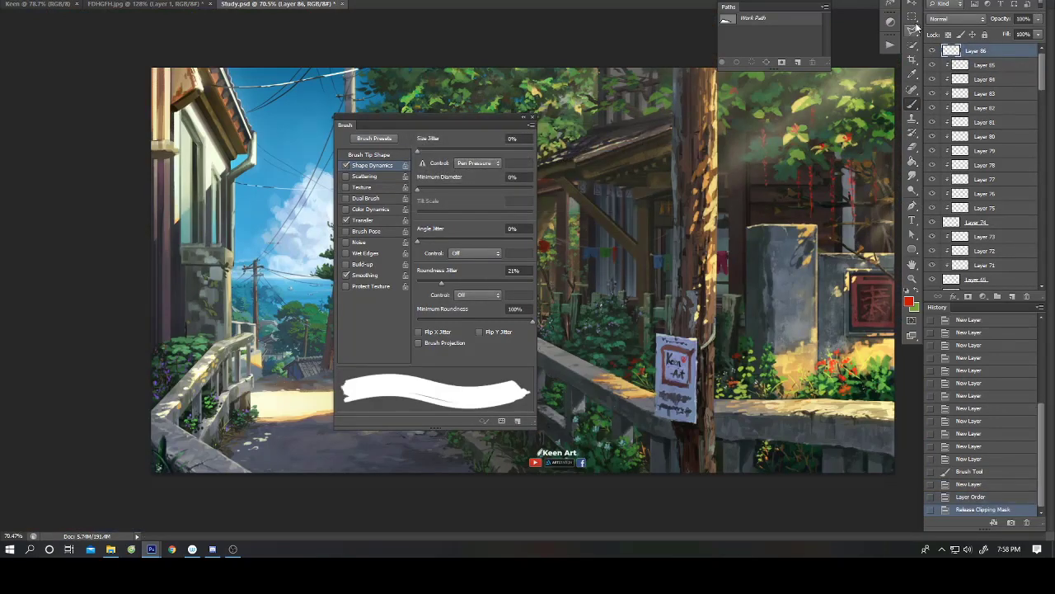
scroll(705, 177, "up", 2)
Paint a red mark by the house eave and pale blue shapes over the left street
left_click_drag(660, 140, 614, 198)
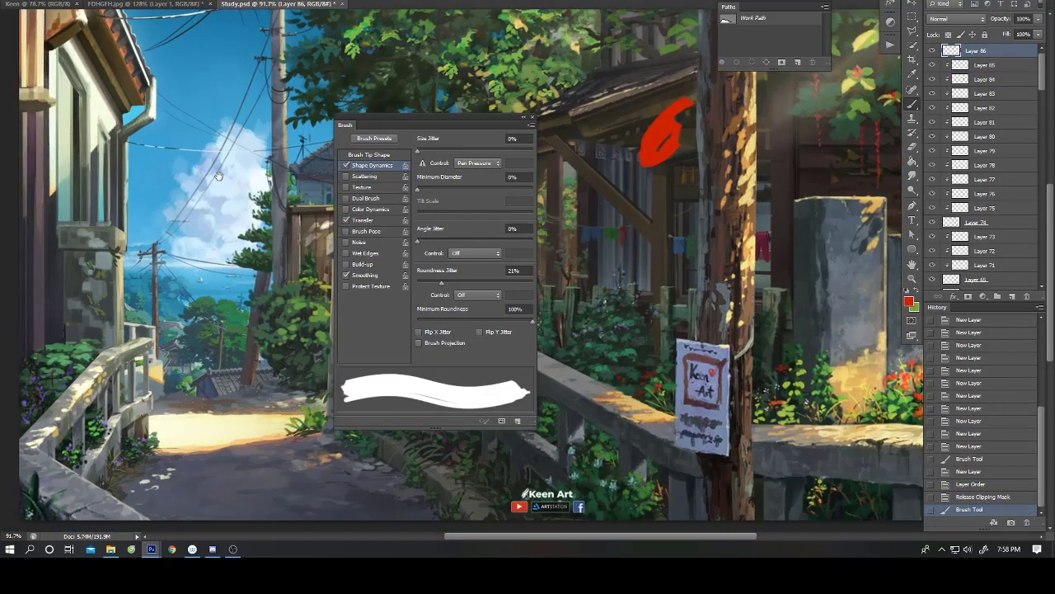
left_click_drag(219, 176, 239, 139)
left_click(275, 247, "alt")
mouse_move(272, 305)
left_mouse_down()
mouse_move(272, 428)
mouse_move(252, 462)
left_mouse_up()
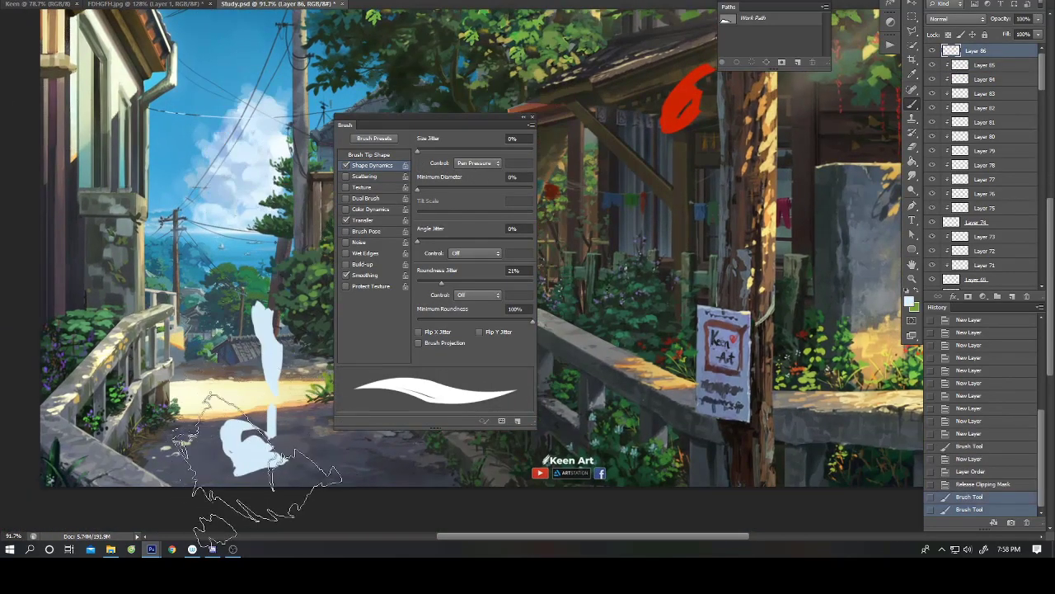
left_click(1009, 65)
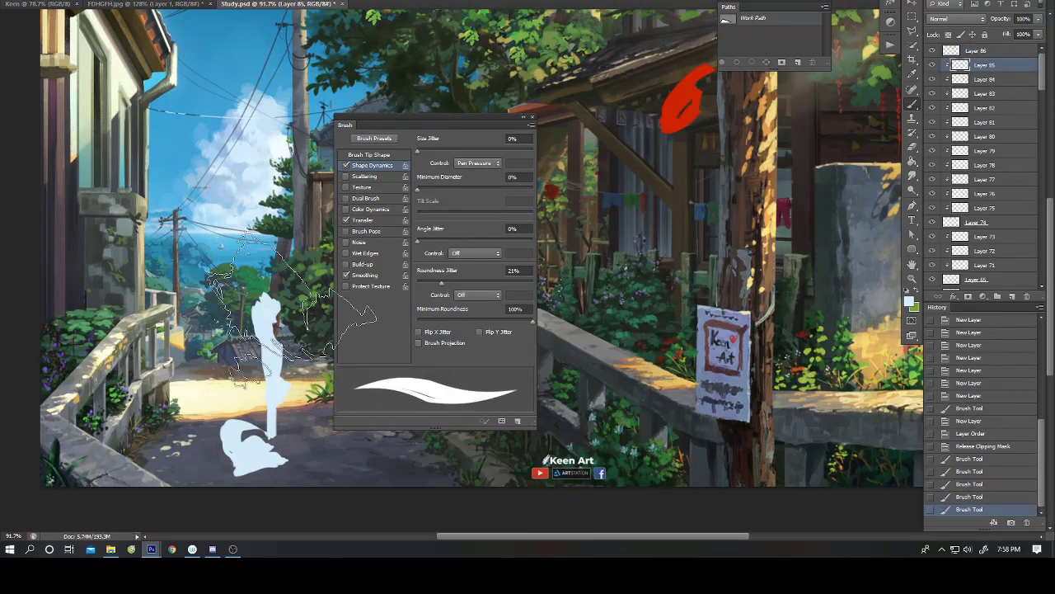
left_click_drag(223, 231, 198, 297)
left_click_drag(248, 156, 280, 214)
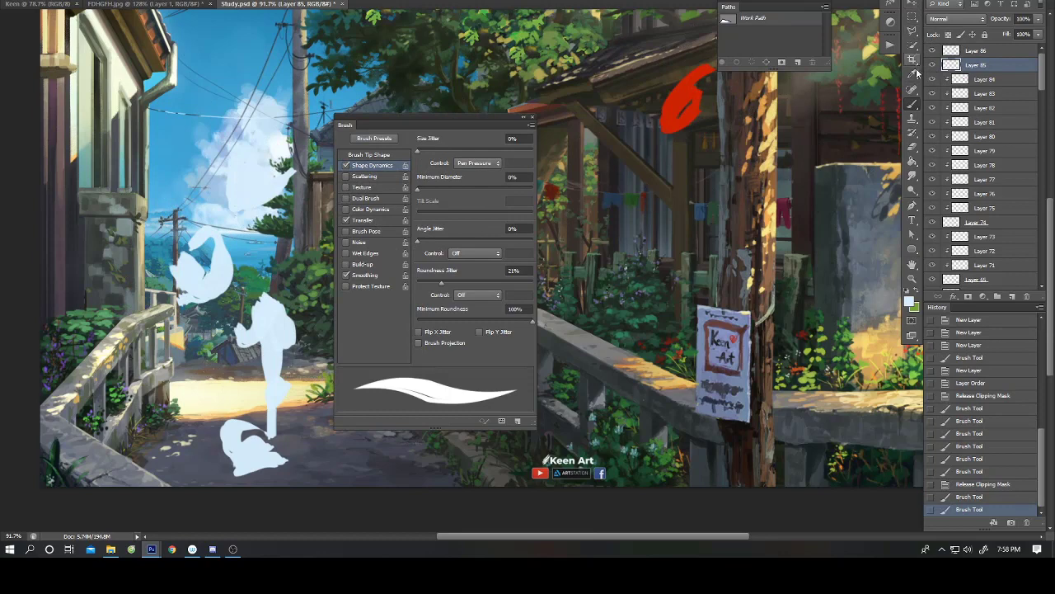
Sample colours from the post, sign, foliage, sky and building, then close brush settings
left_click(912, 75)
left_click(766, 165)
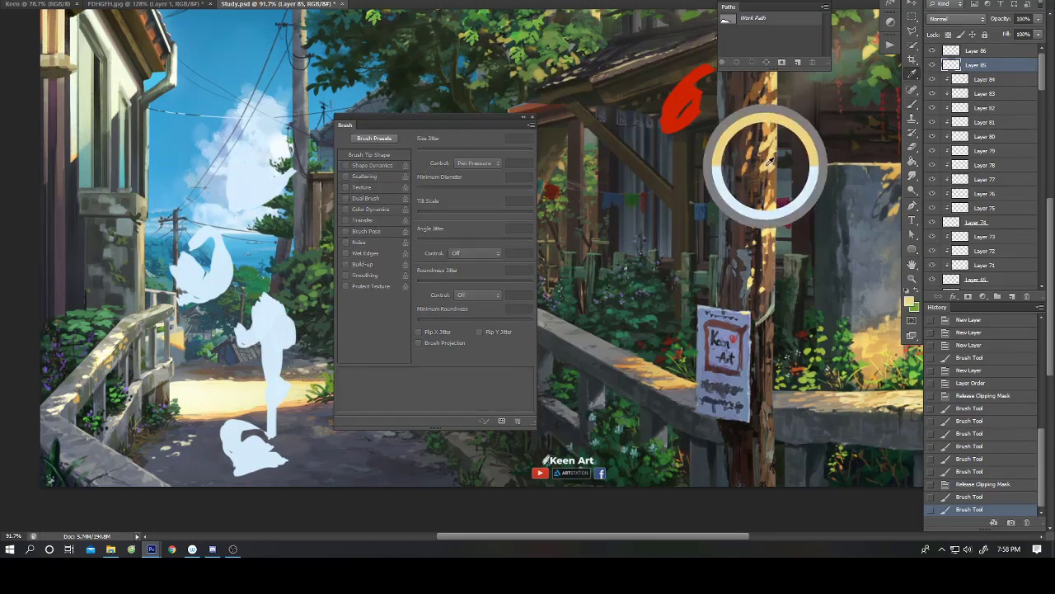
left_click(727, 330)
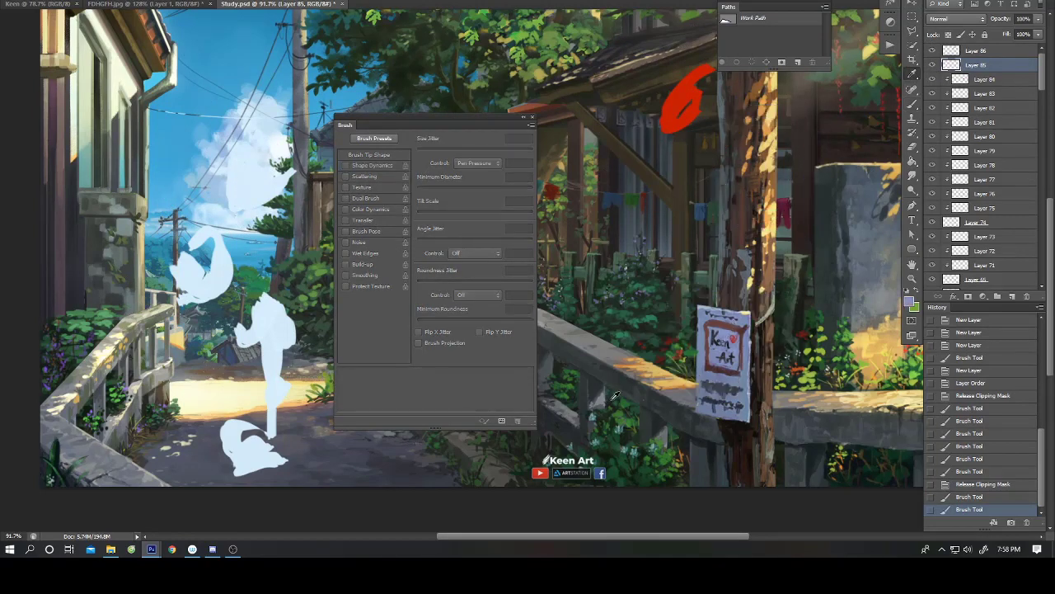
left_click(649, 324)
left_click(55, 365)
left_click(167, 151)
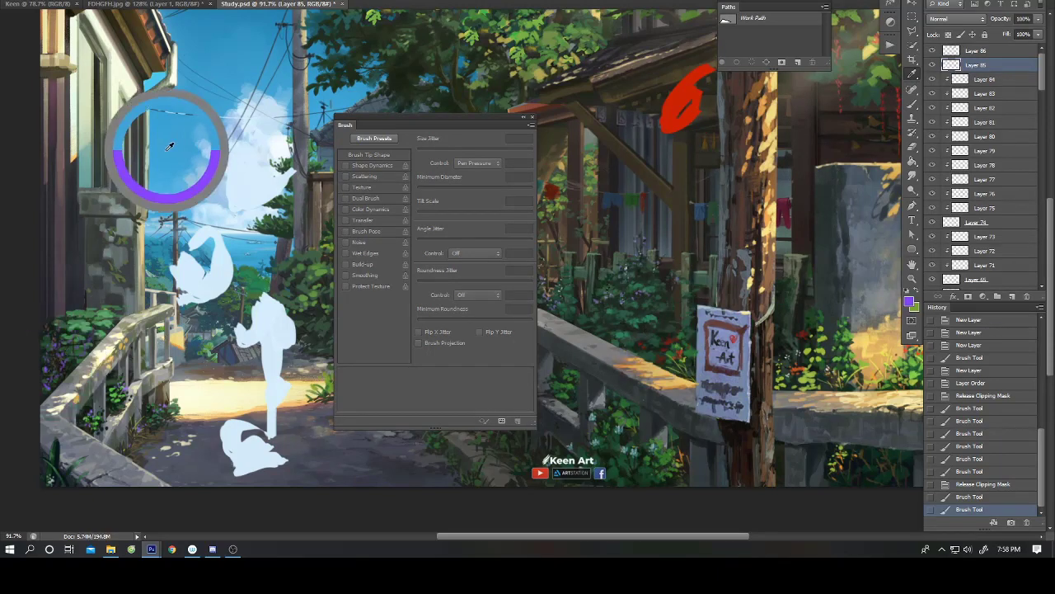
left_click(803, 124)
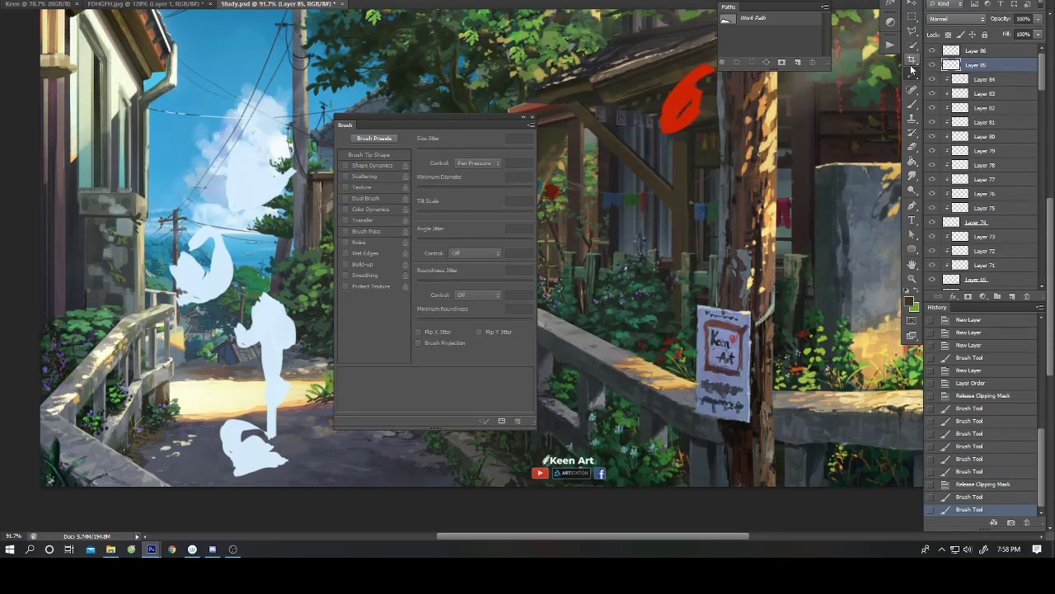
left_click(532, 119)
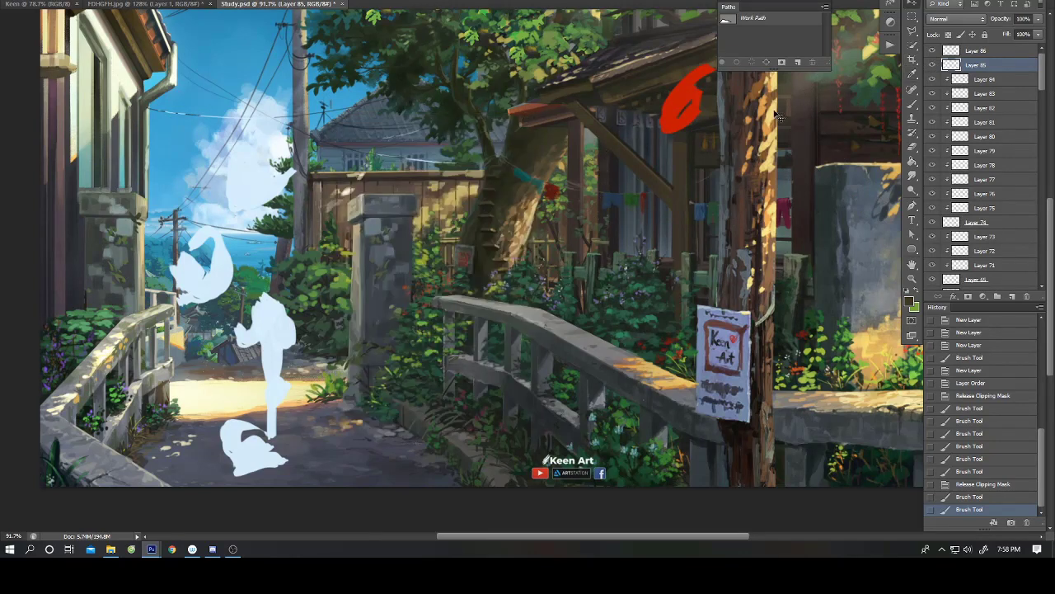
left_click_drag(790, 8, 838, 1)
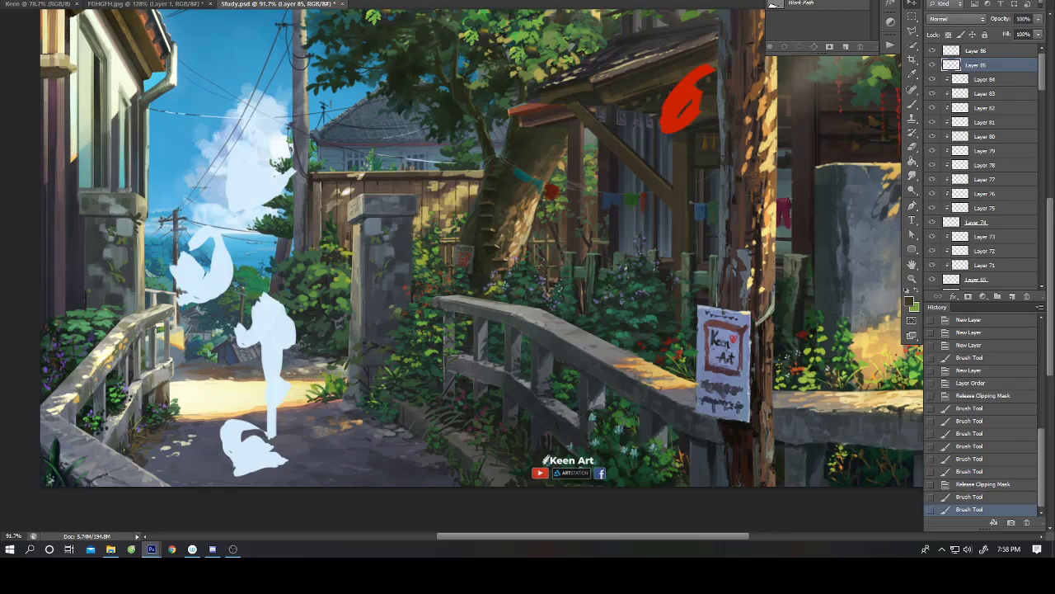
Resize the Layers panel and dock the History panel beneath it
scroll(639, 97, "down", 2)
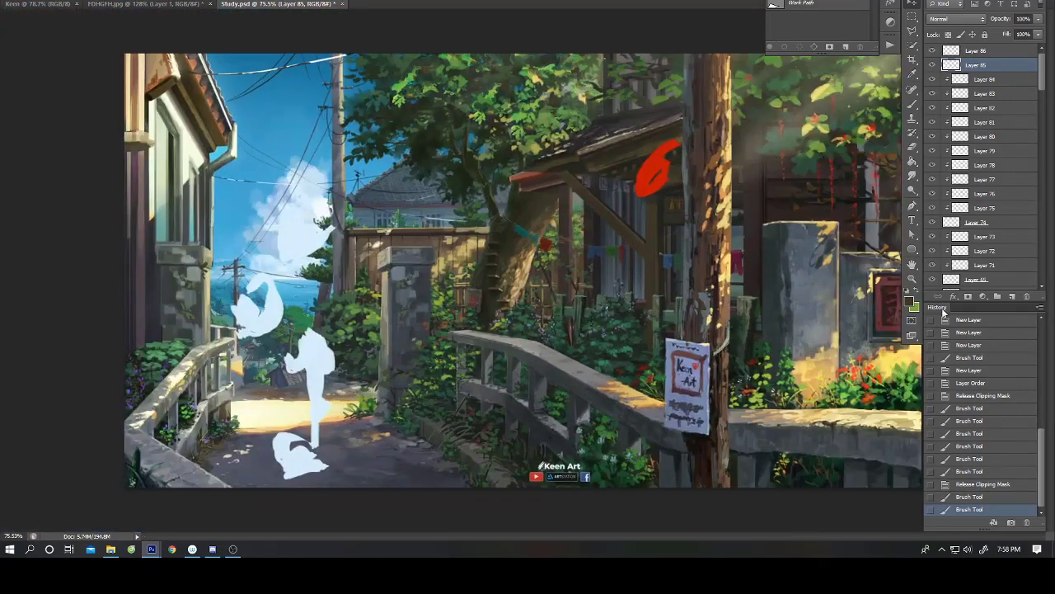
mouse_move(938, 307)
left_mouse_down()
mouse_move(368, 260)
mouse_move(70, 285)
mouse_move(40, 313)
left_mouse_up()
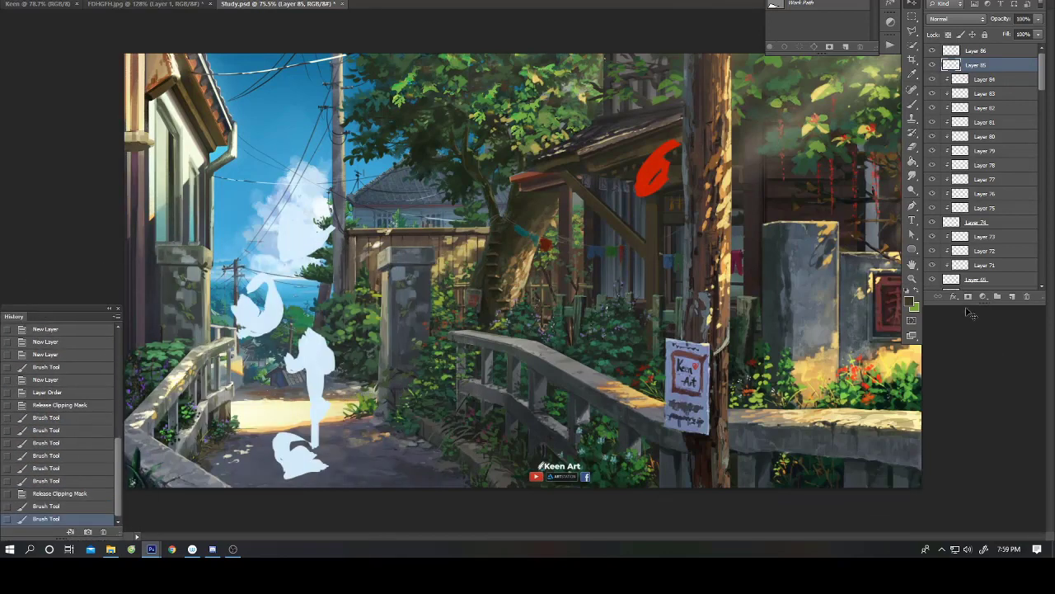
left_click_drag(986, 303, 986, 535)
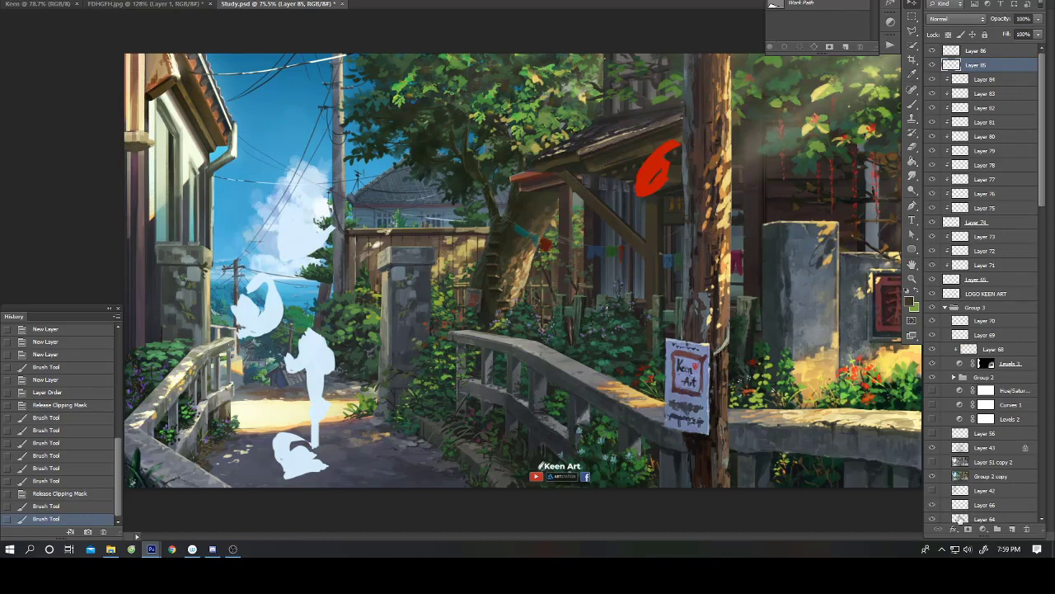
left_click_drag(986, 535, 986, 234)
mouse_move(81, 307)
left_mouse_down()
mouse_move(999, 238)
mouse_move(989, 311)
left_mouse_up()
scroll(626, 257, "up", 3, "alt")
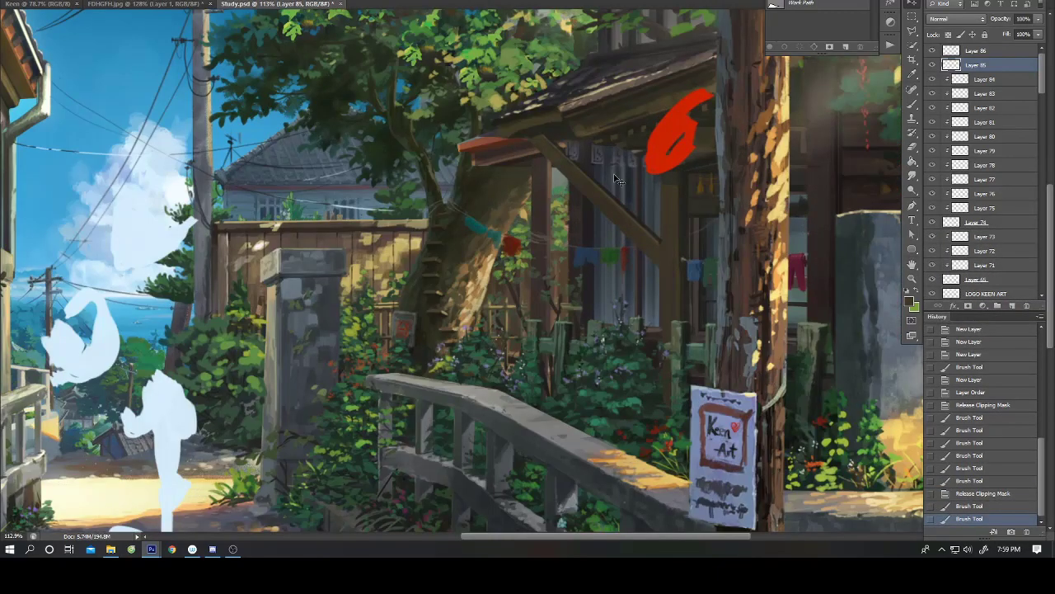
scroll(487, 192, "down", 2, "alt")
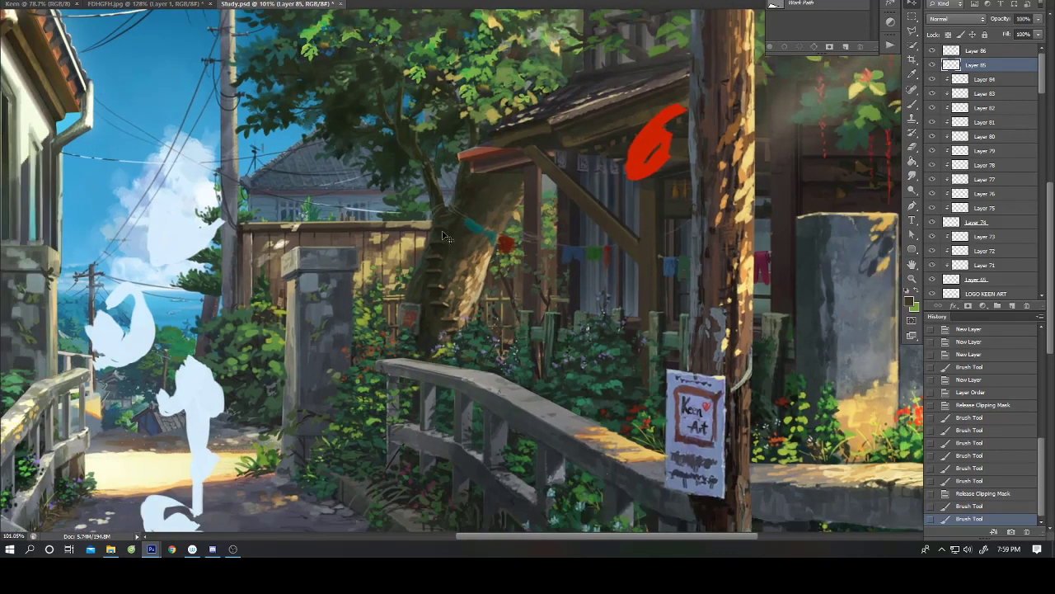
scroll(435, 183, "down", 1, "alt")
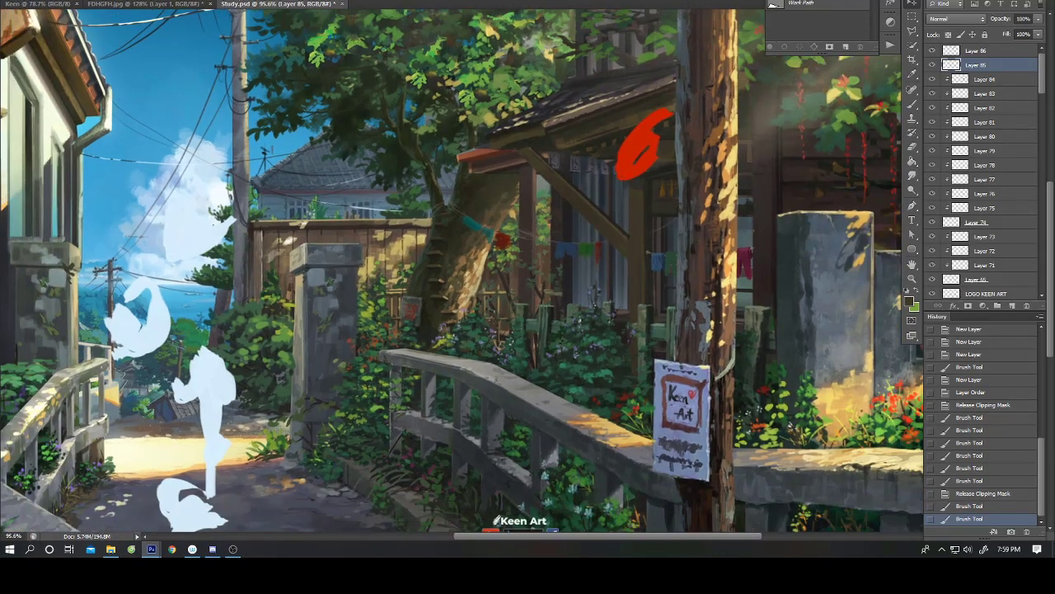
Look through the Window panel list and brush presets without changing anything
left_click(264, 0)
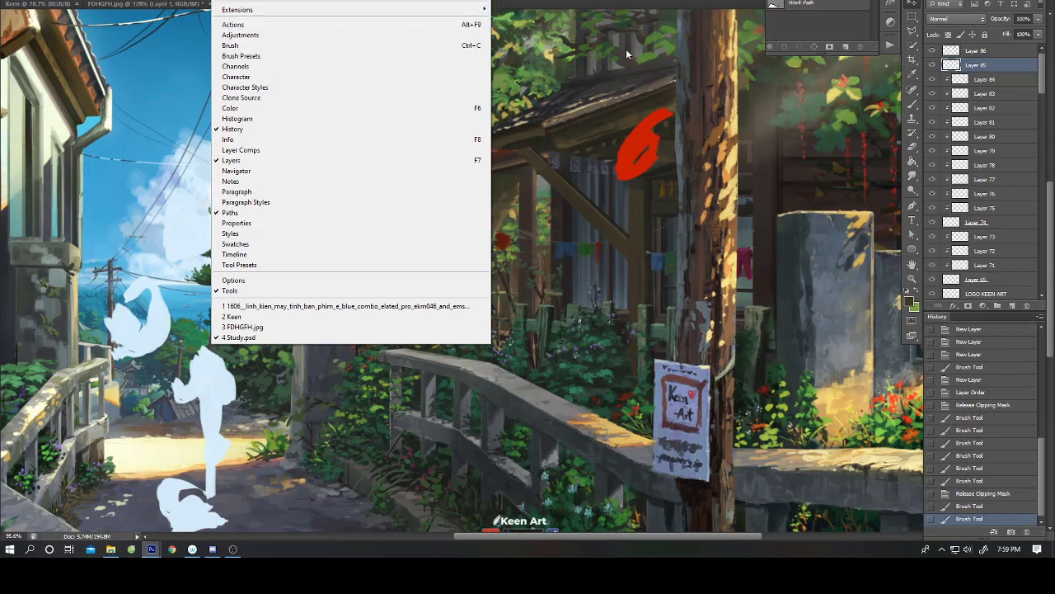
left_click(623, 78)
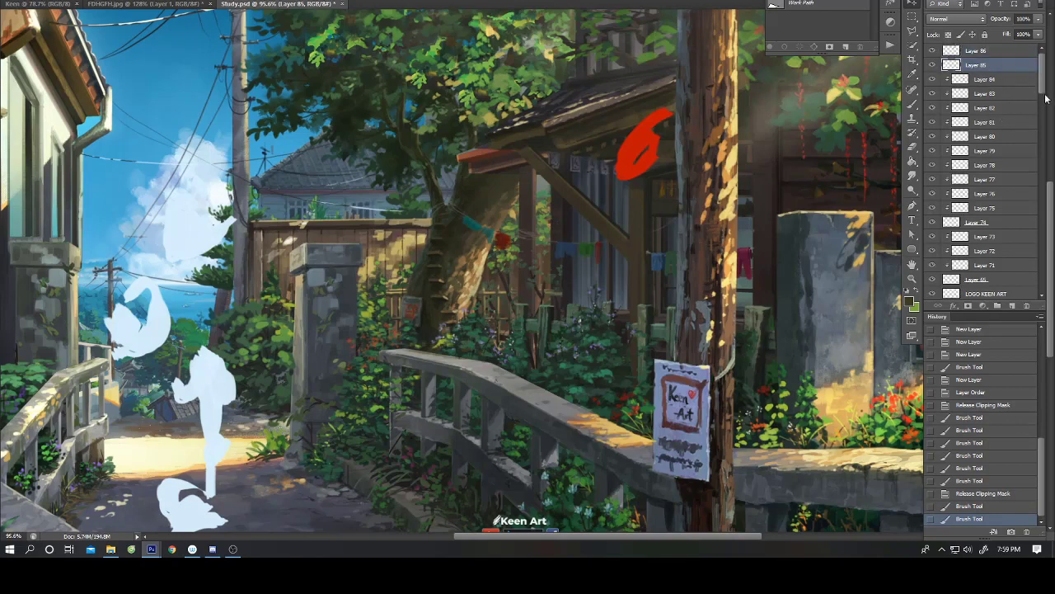
right_click(330, 116)
key("b")
right_click(272, 107)
key("Escape")
Open the Brush settings from the Window menu, move them aside, and close them
key("alt+w")
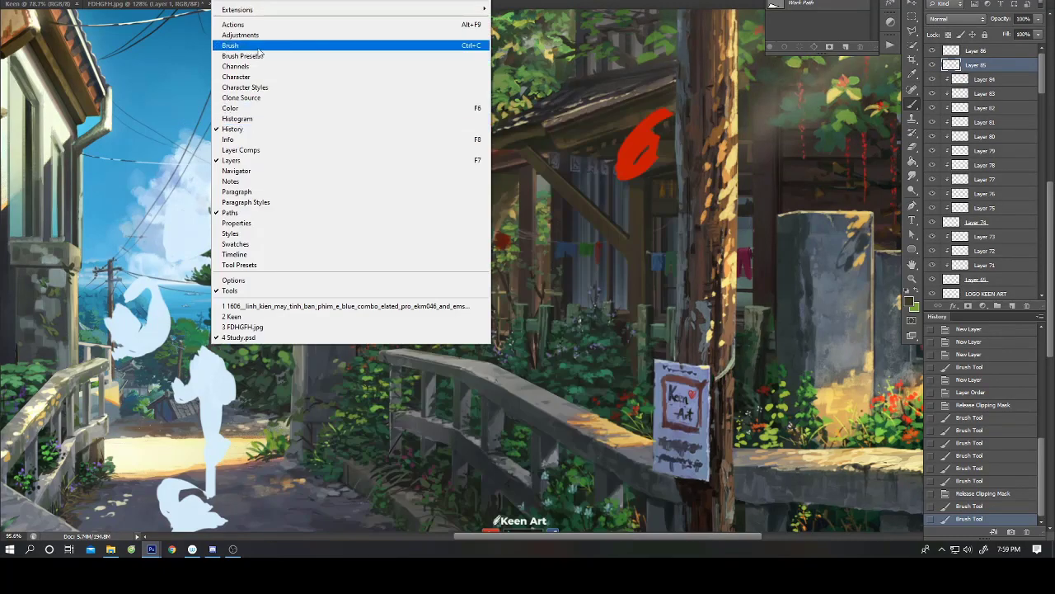
left_click(259, 46)
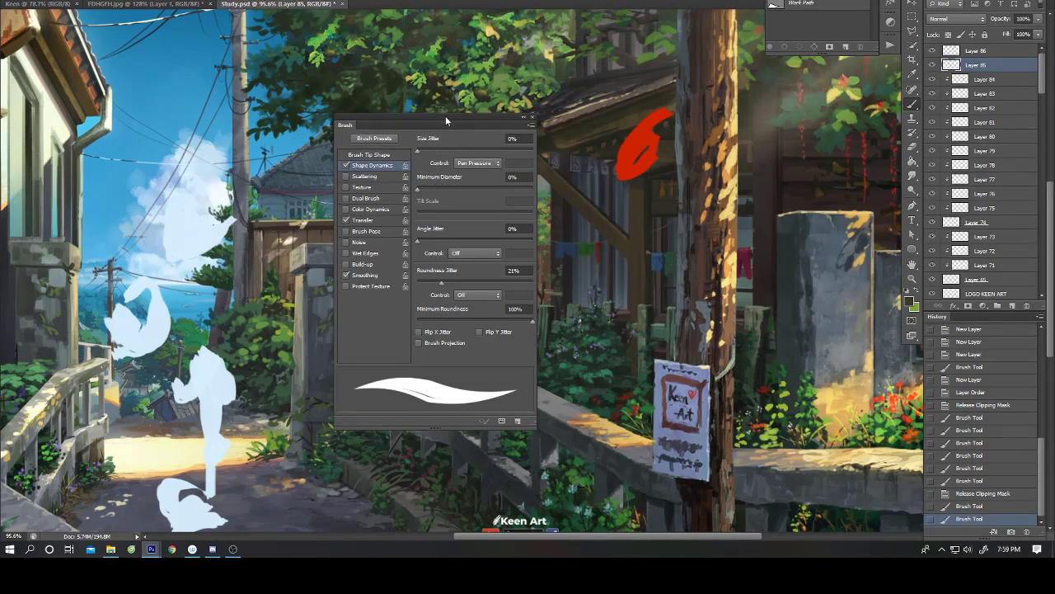
mouse_move(439, 120)
left_mouse_down()
mouse_move(823, 224)
mouse_move(528, 137)
left_mouse_up()
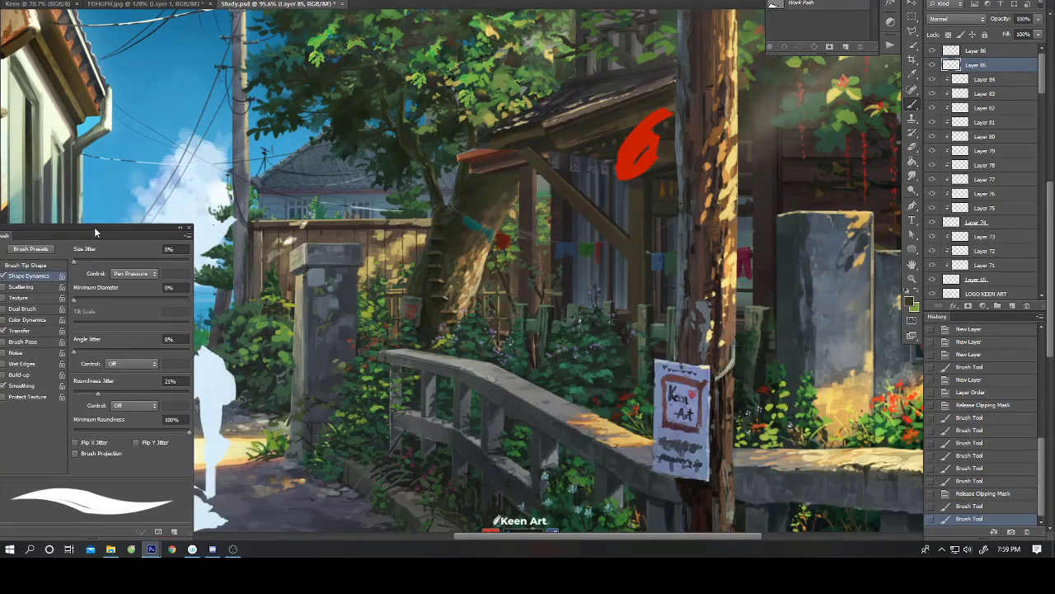
left_click(616, 141)
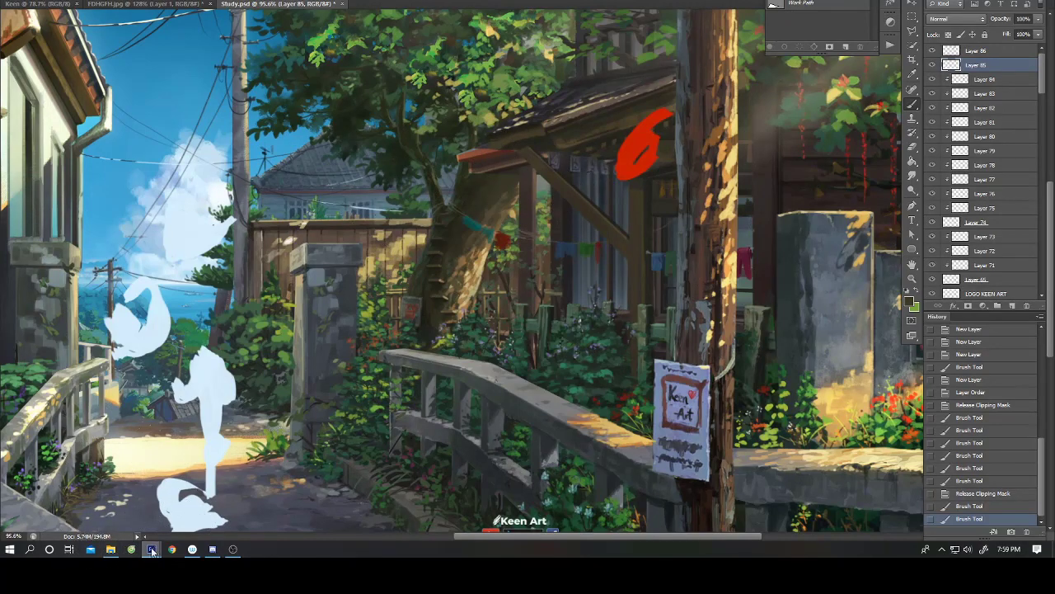
Bring up the keyboard reference image, mark a function key in pink, and open Brush settings
mouse_move(152, 549)
left_click(187, 510)
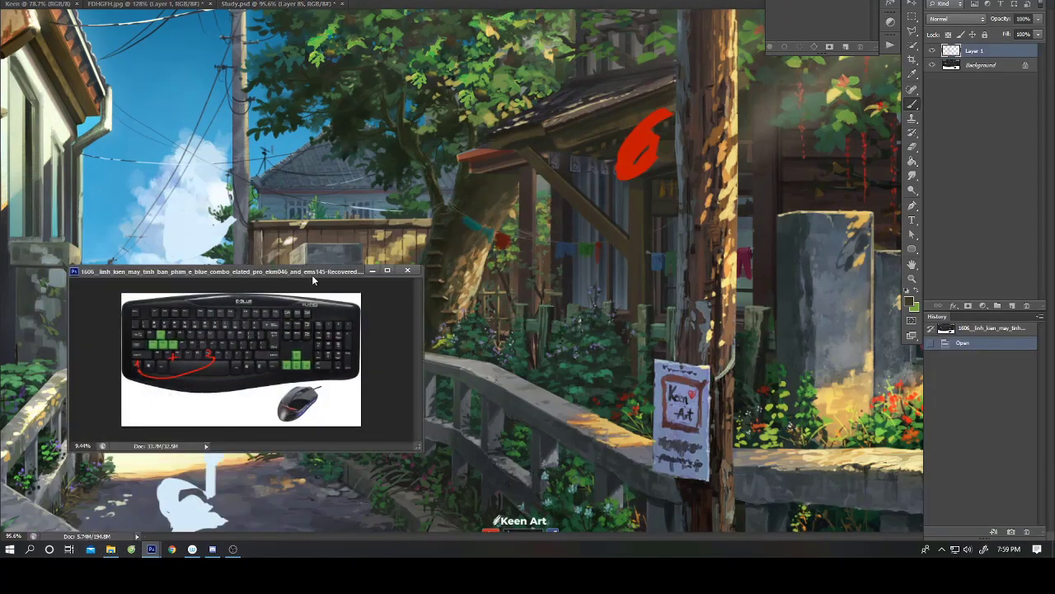
left_click_drag(321, 277, 397, 284)
scroll(234, 318, "up", 8)
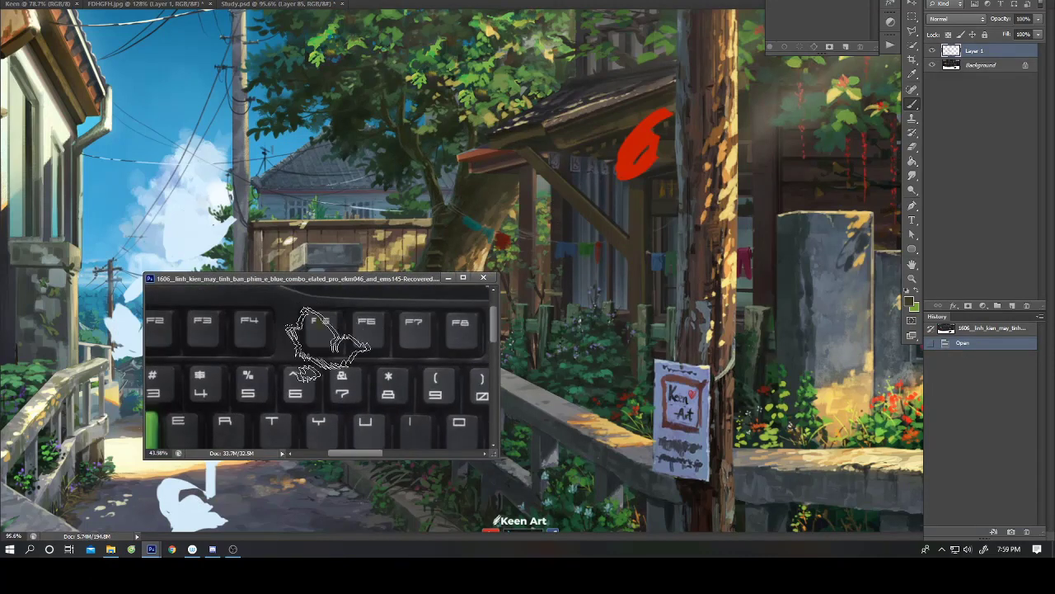
left_click_drag(329, 333, 374, 248)
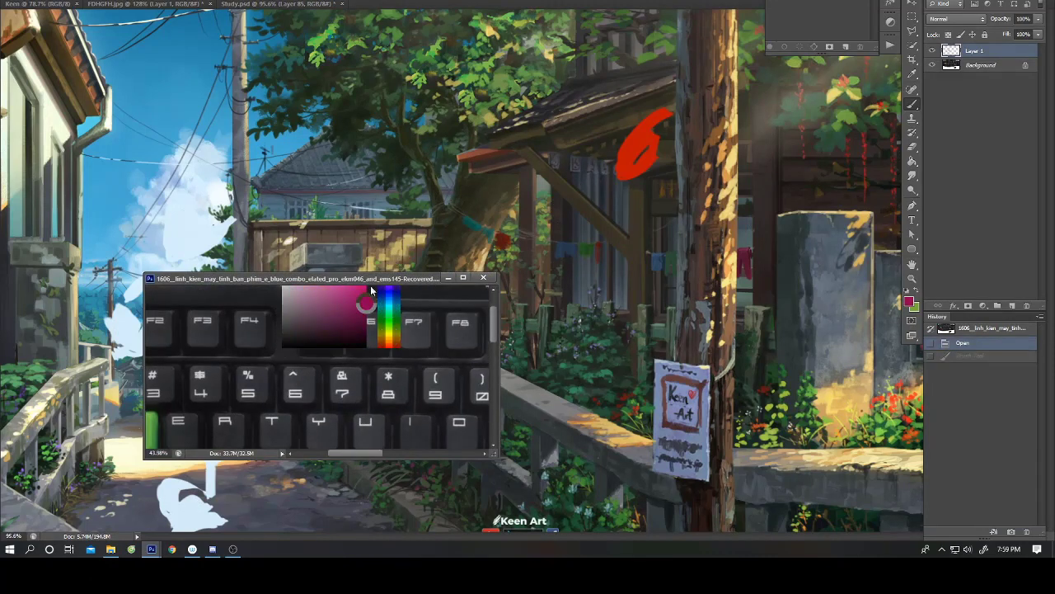
mouse_move(323, 307)
left_mouse_down()
mouse_move(338, 323)
mouse_move(303, 331)
left_mouse_up()
scroll(307, 339, "down", 8)
scroll(301, 330, "up", 2)
scroll(297, 322, "up", 2)
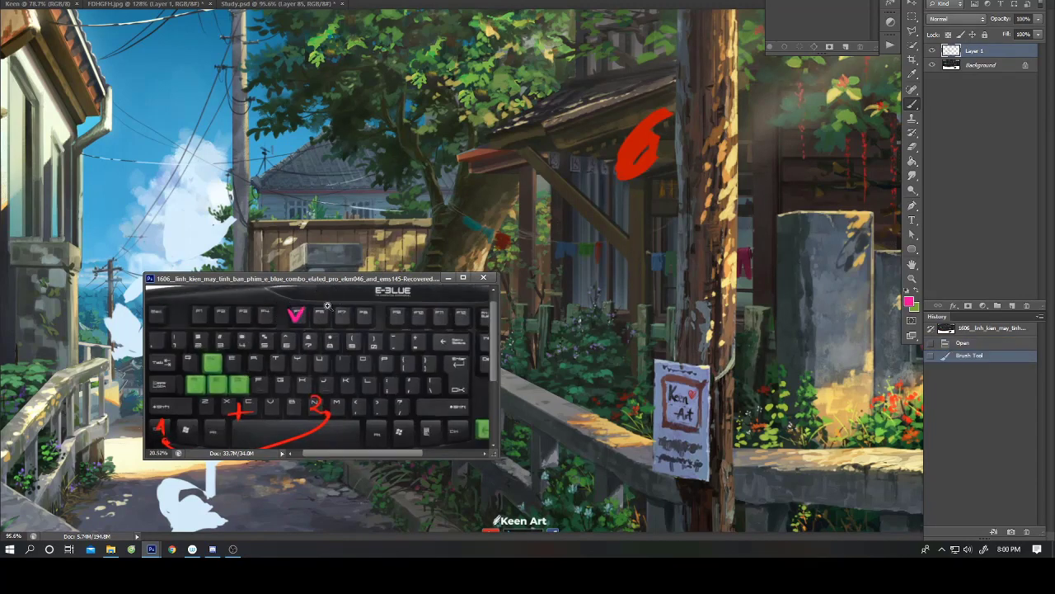
scroll(272, 318, "down", 3)
scroll(458, 169, "up", 3)
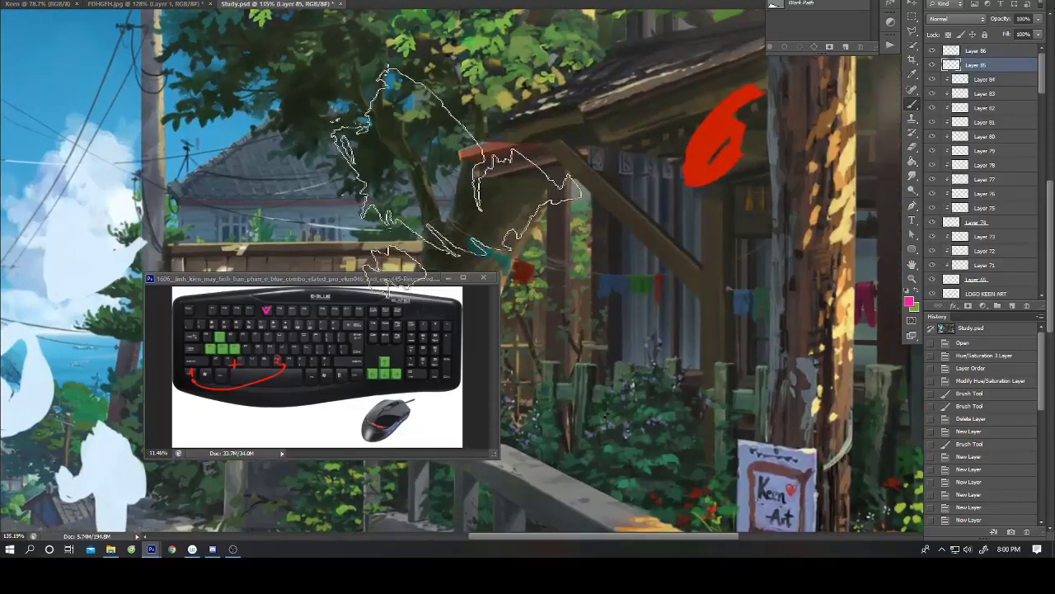
key("F5")
left_click_drag(534, 144, 677, 106)
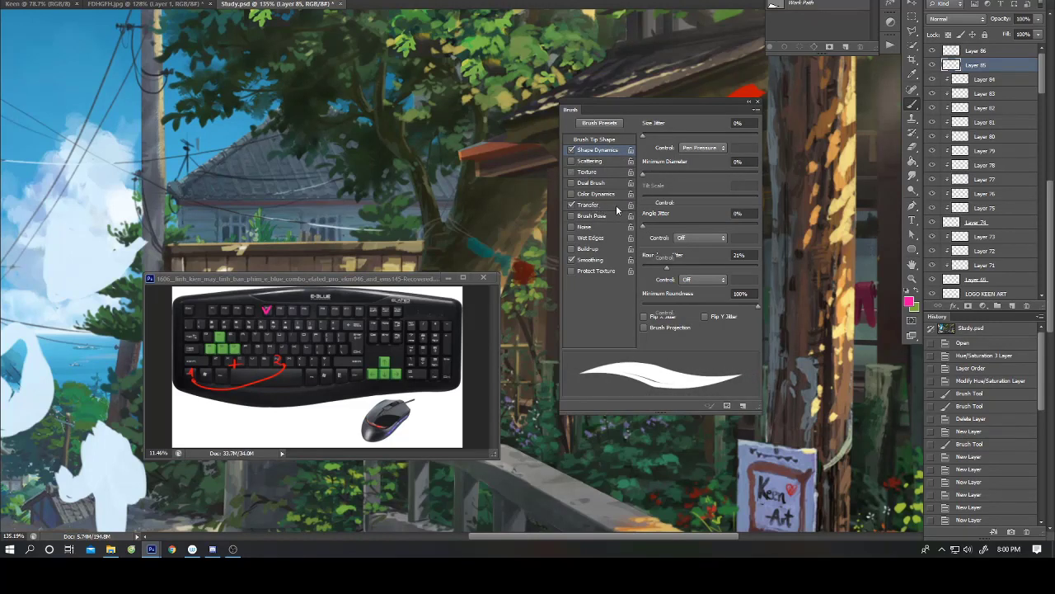
Enable brush Texture and Color Dynamics and paint pink test strokes over the tree
left_click(610, 204)
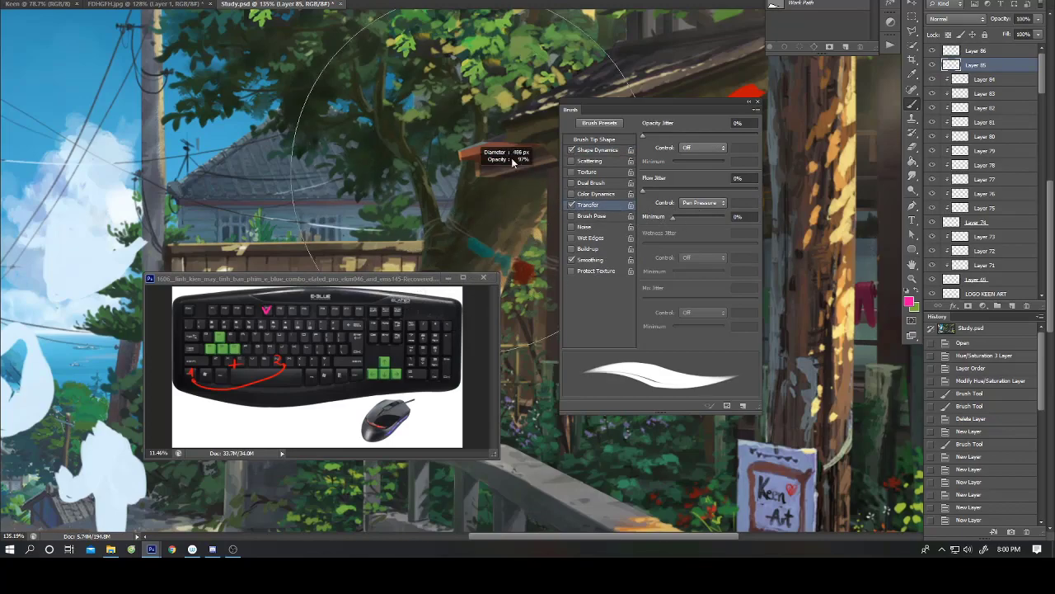
left_click_drag(486, 140, 462, 198)
mouse_move(437, 123)
left_mouse_down()
mouse_move(379, 223)
mouse_move(511, 230)
left_mouse_up()
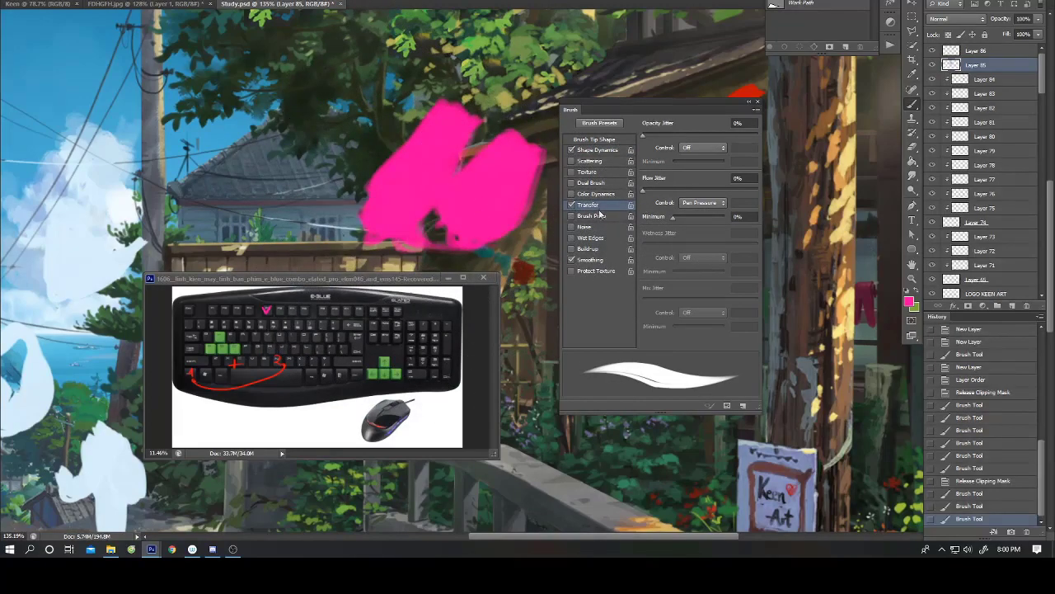
left_click(585, 172)
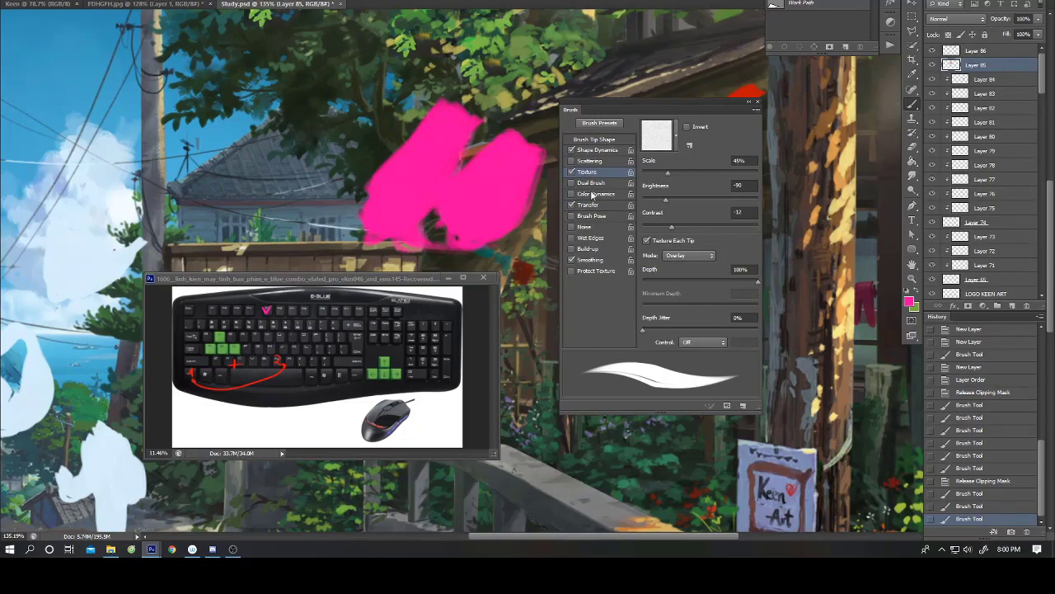
left_click(591, 195)
left_click_drag(412, 124, 362, 181)
mouse_move(379, 107)
left_mouse_down()
mouse_move(322, 190)
mouse_move(435, 102)
mouse_move(313, 165)
left_mouse_up()
Cover the pink shape and upper-left area with olive test strokes
left_click_drag(346, 66, 495, 124)
left_click_drag(321, 82, 462, 140)
left_click_drag(391, 139, 264, 165)
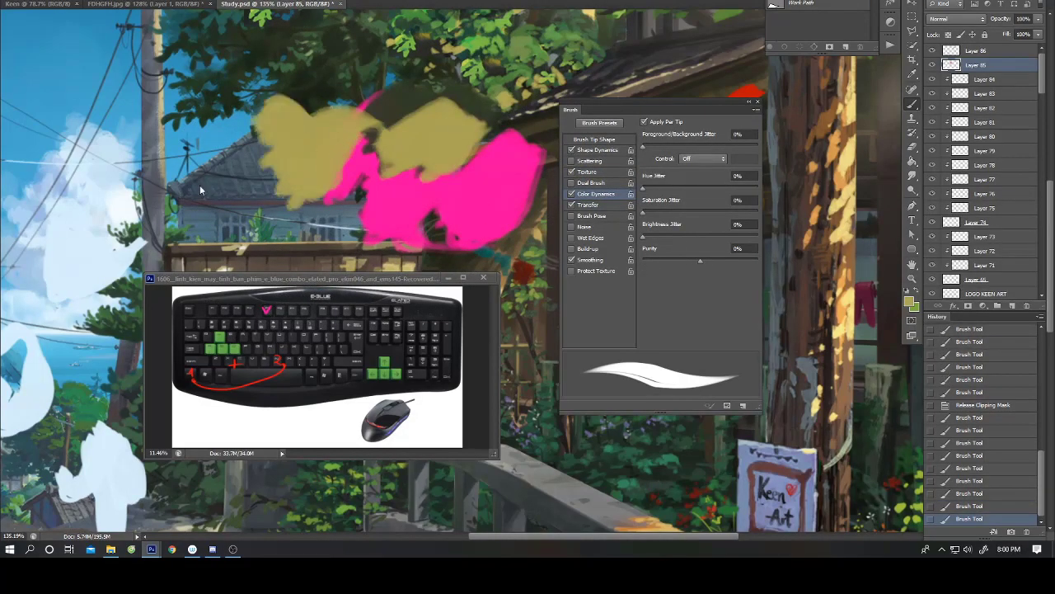
left_click_drag(200, 190, 380, 198)
left_click_drag(248, 83, 462, 165)
left_click_drag(248, 148, 454, 123)
left_click_drag(264, 165, 388, 181)
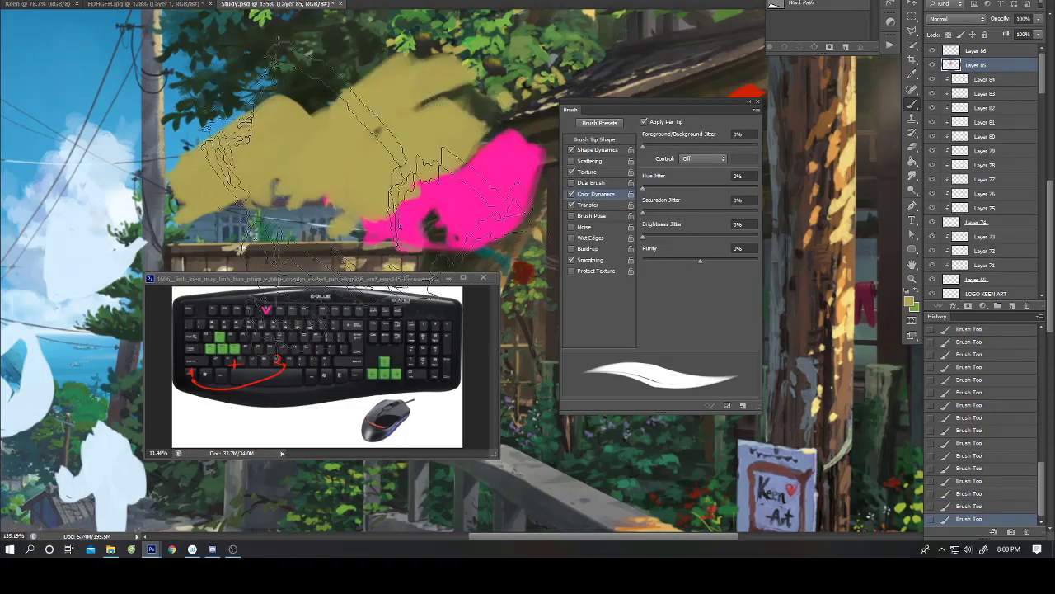
scroll(459, 159, "down", 3)
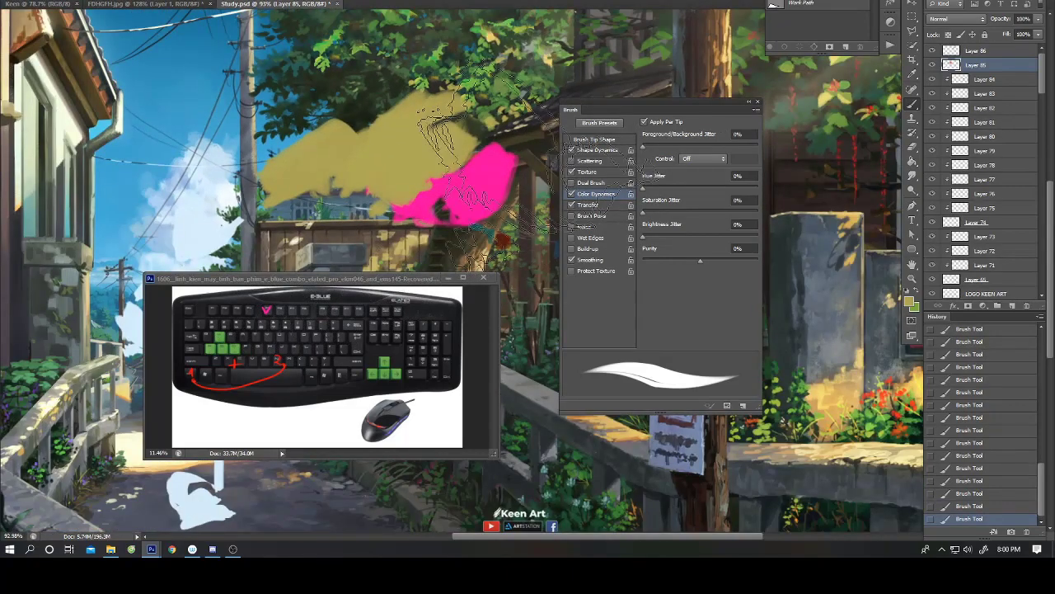
Enable brush Noise, paint a test patch, and move the keyboard image to the bottom-left
left_click(571, 226)
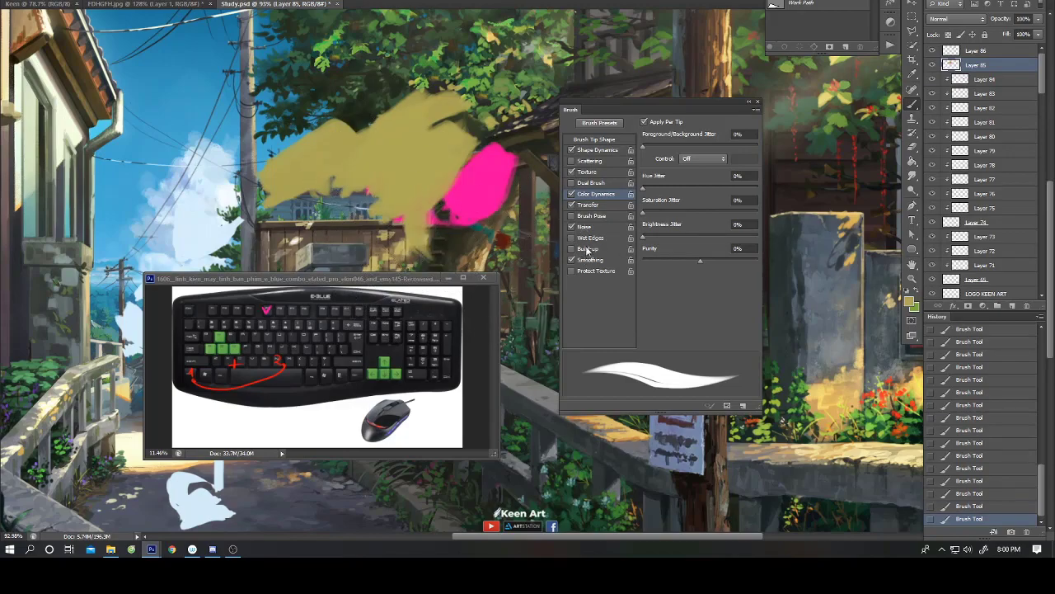
mouse_move(428, 198)
left_mouse_down()
mouse_move(487, 206)
mouse_move(239, 128)
left_mouse_up()
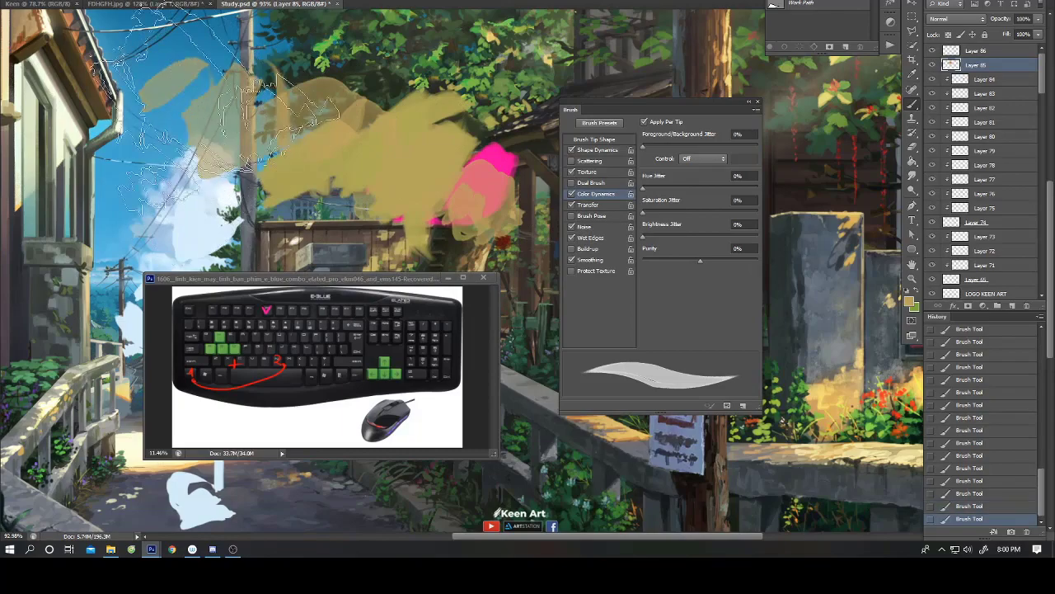
scroll(239, 128, "up", 2)
scroll(313, 130, "down", 4)
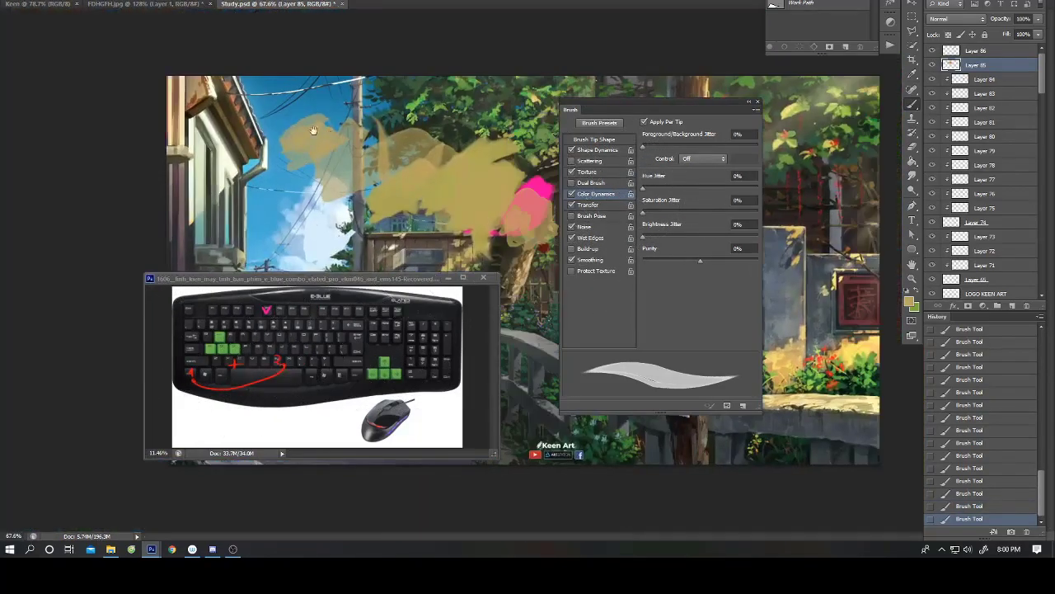
scroll(451, 150, "up", 2)
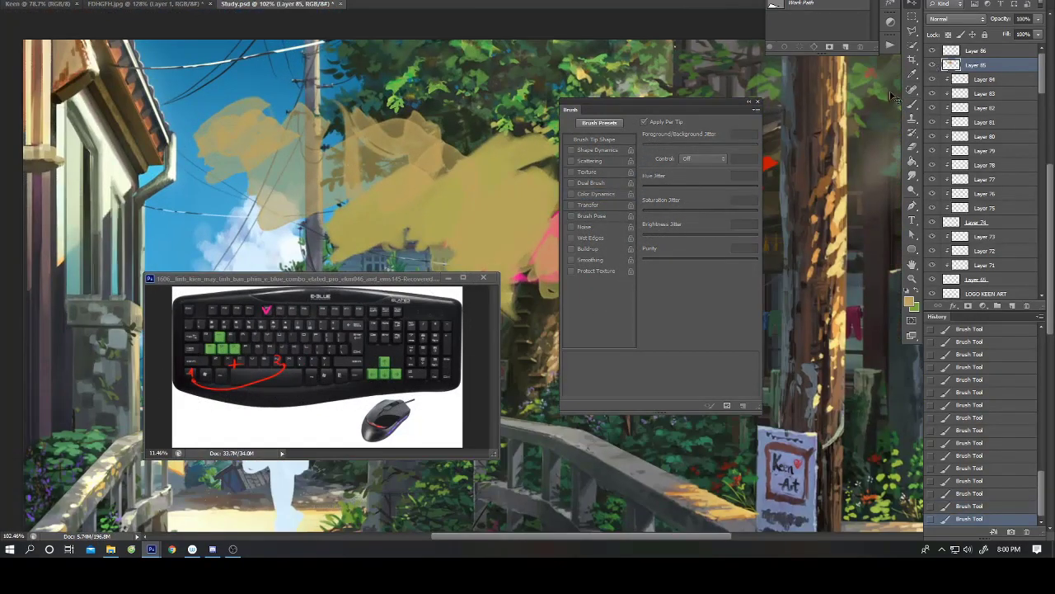
left_click_drag(397, 287, 312, 341)
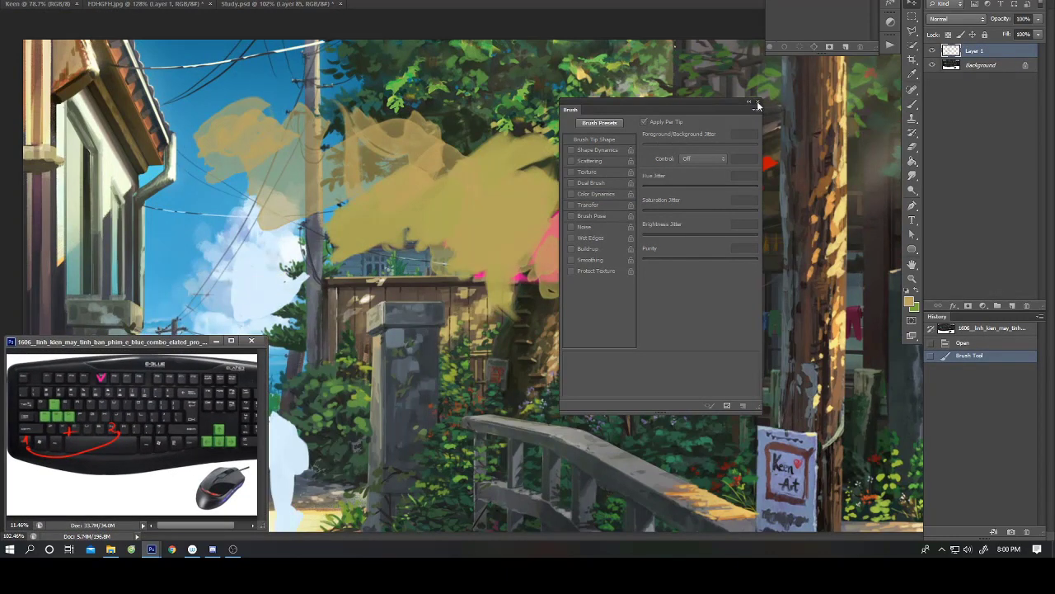
Close the brush settings and delete the scratch test-stroke layers
left_click(757, 101)
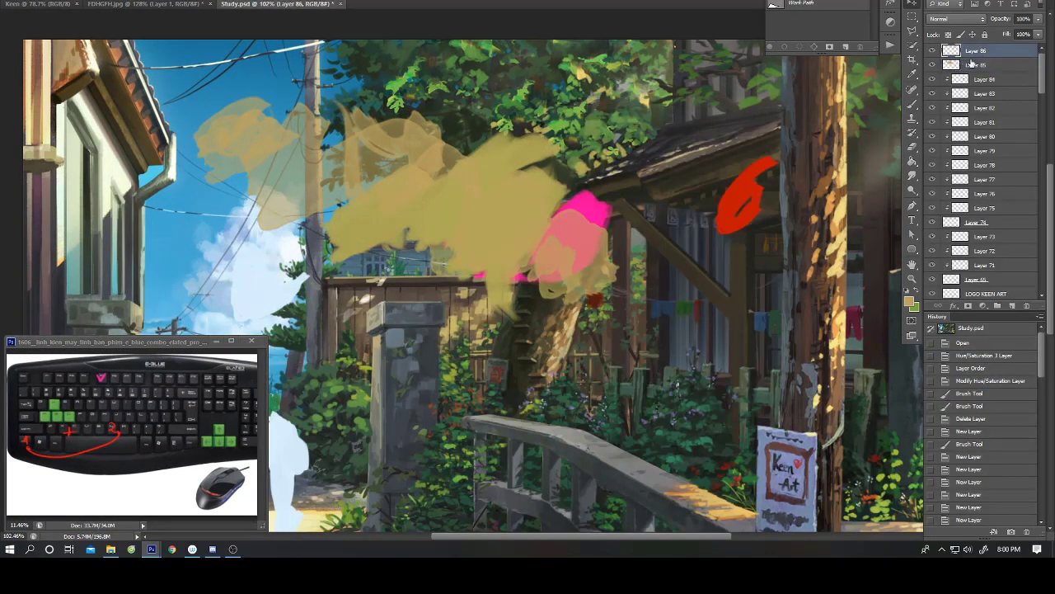
key("Delete")
key("Delete")
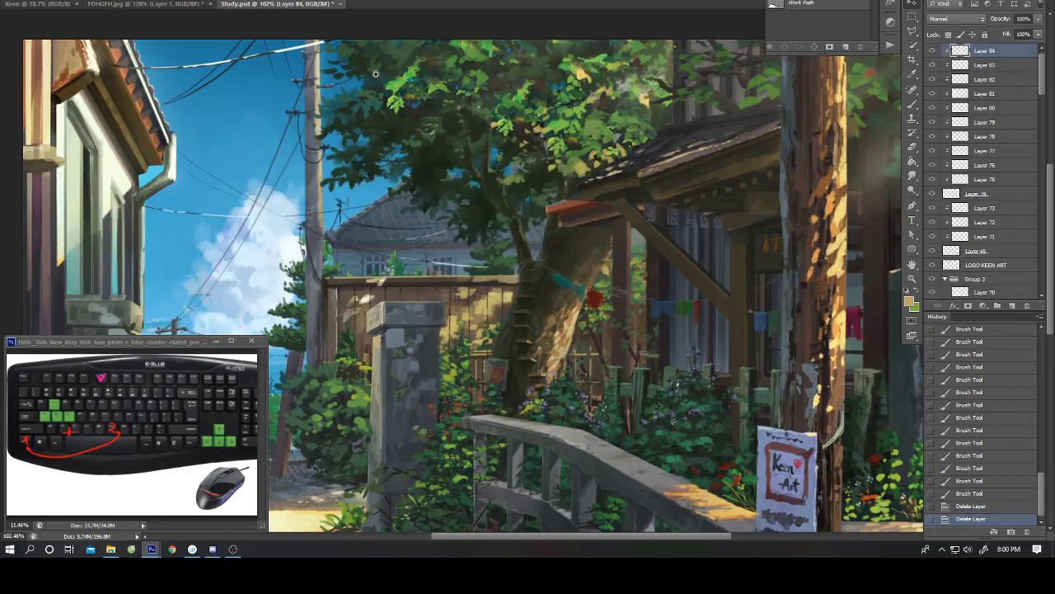
scroll(303, 70, "up", 1)
scroll(330, 42, "up", 1)
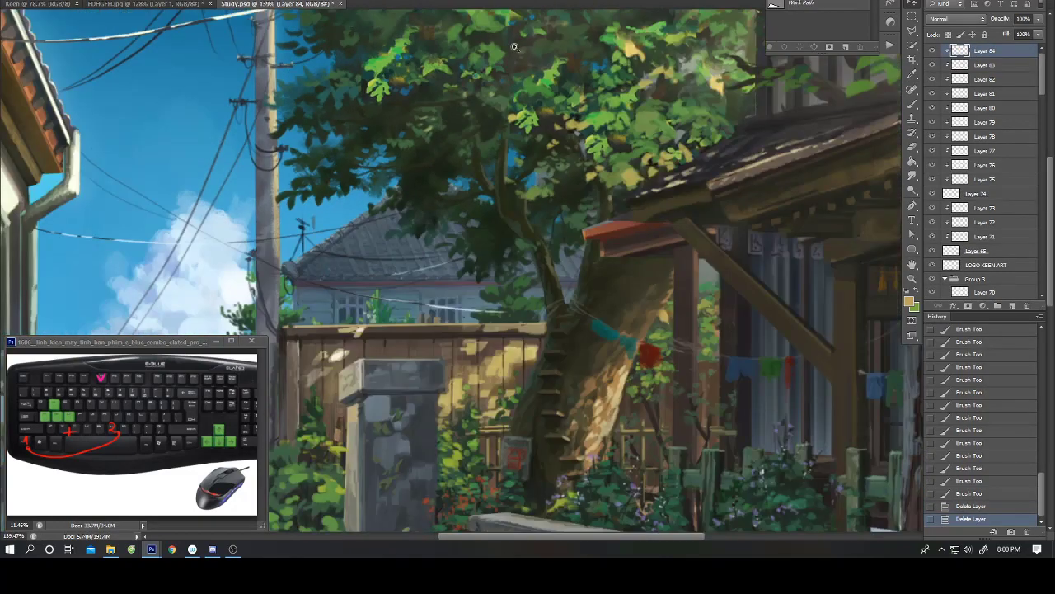
scroll(501, 111, "down", 1)
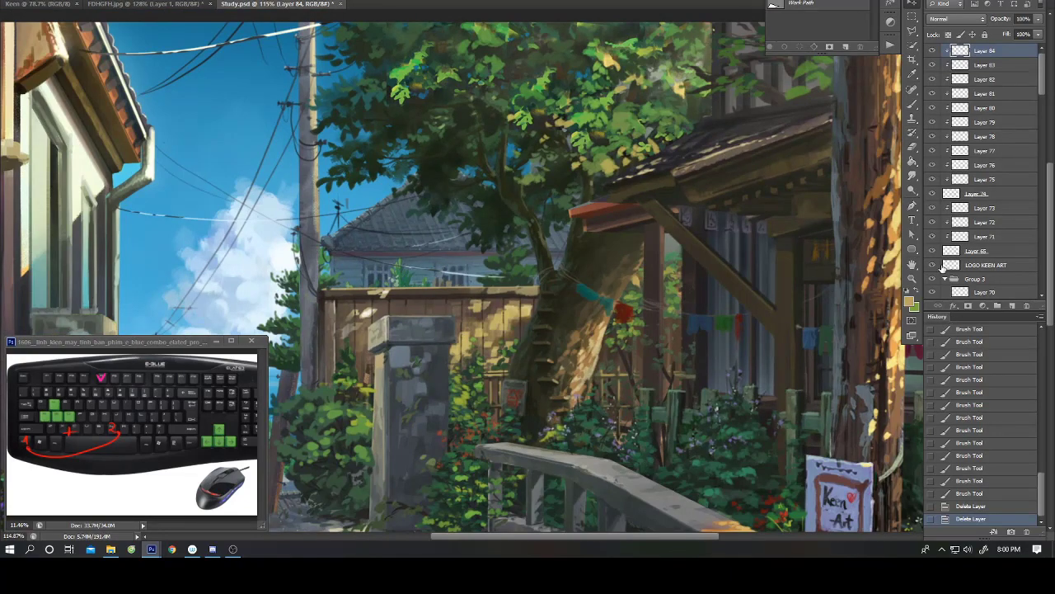
scroll(528, 212, "up", 2)
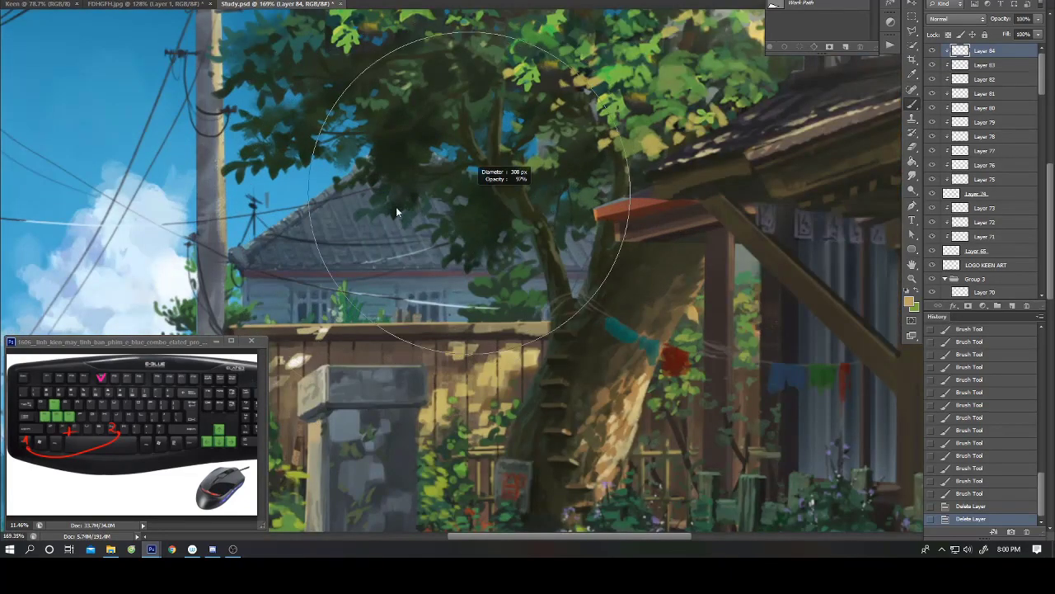
On a new layer, paint five tan diagonal sunbeams across the tree and fence
key("ctrl+shift+alt+n")
left_click_drag(360, 223, 416, 165)
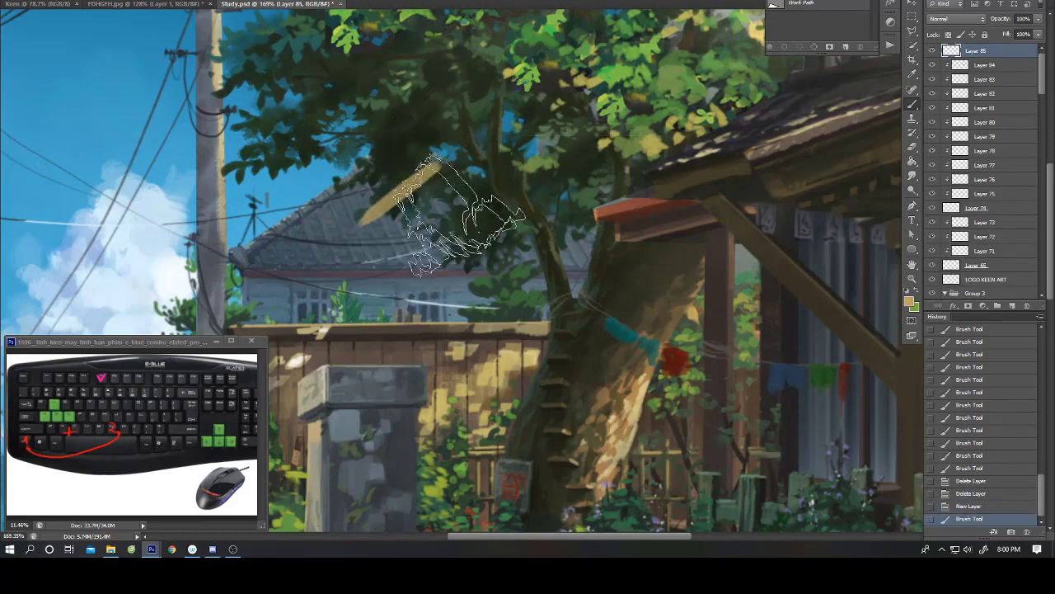
left_click_drag(391, 251, 445, 202)
left_click_drag(449, 326, 610, 260)
left_click_drag(412, 383, 709, 309)
left_click_drag(610, 313, 587, 132)
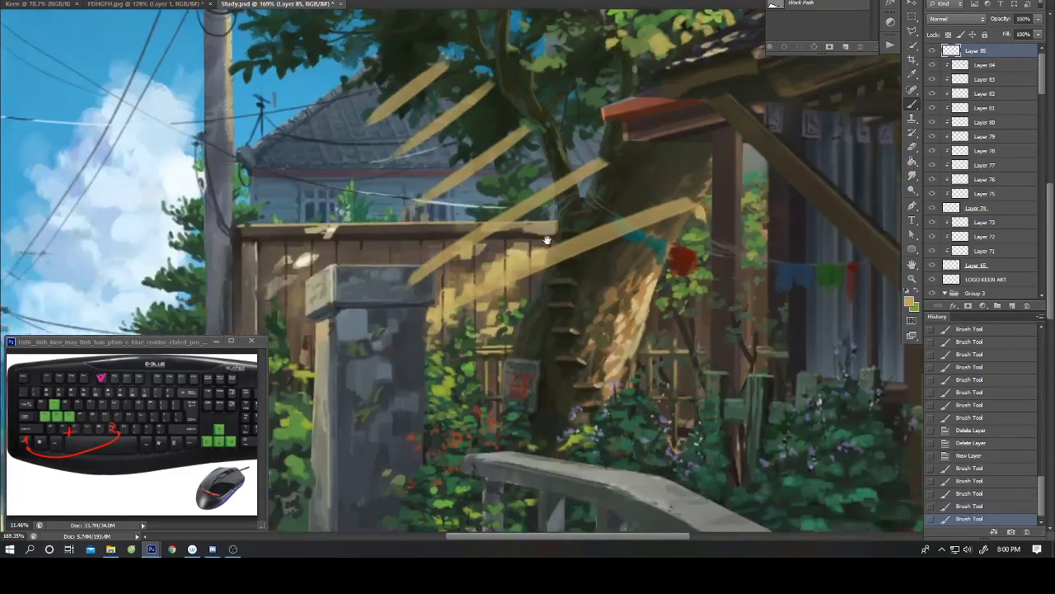
left_click(106, 365)
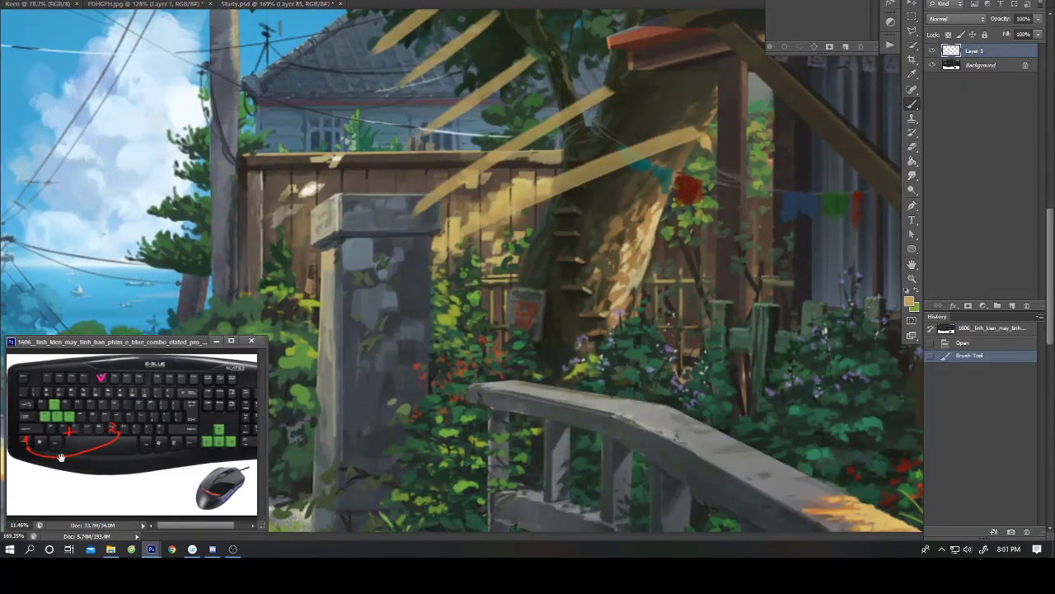
Mark the Ctrl and Z keys in red on the keyboard image
scroll(51, 441, "up", 5)
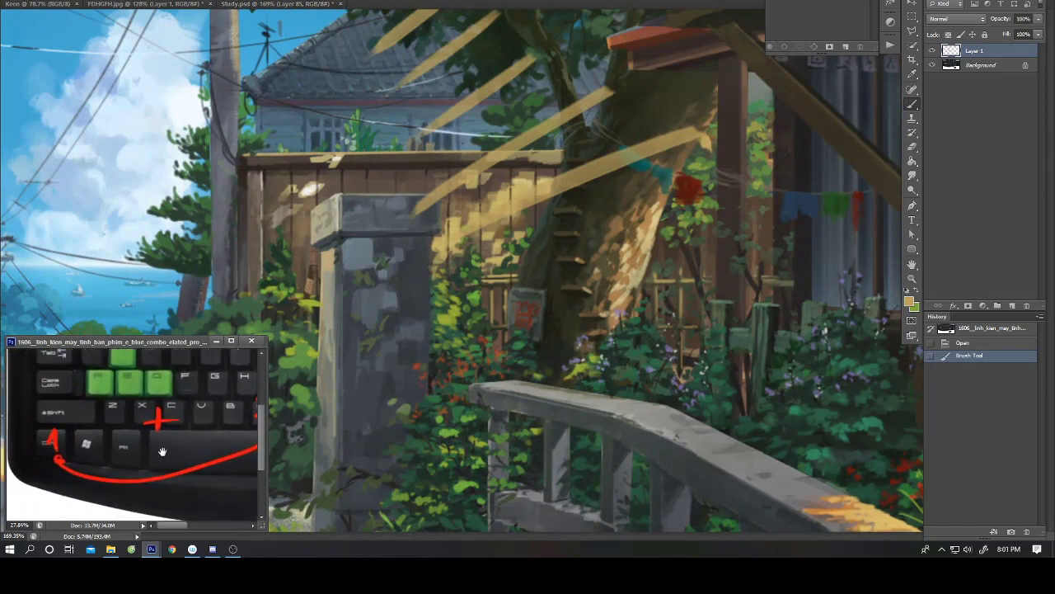
right_click(78, 404, "alt+shift")
left_click_drag(85, 402, 104, 402)
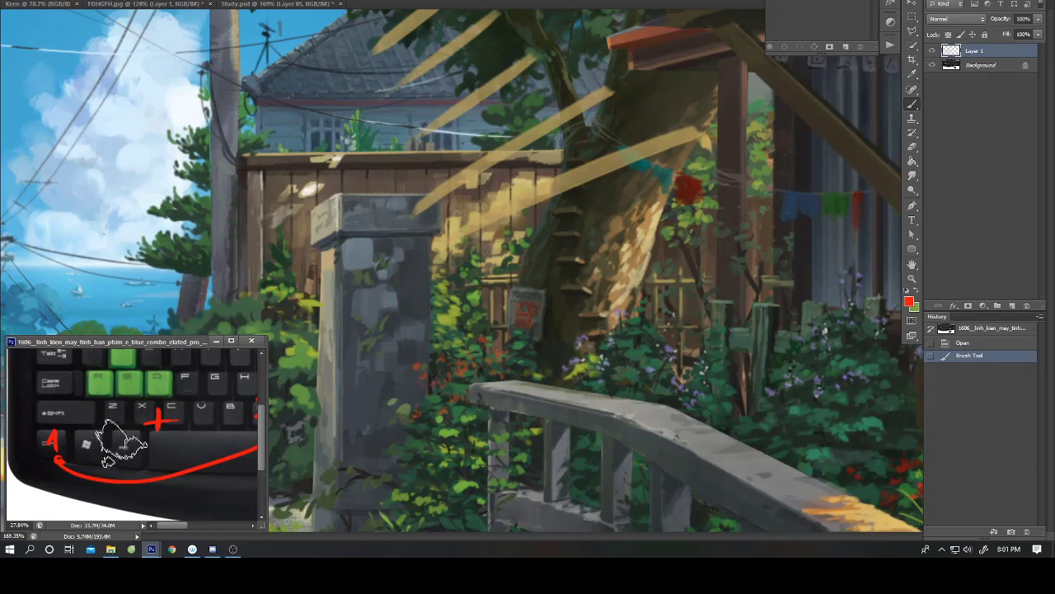
left_click_drag(69, 446, 49, 432)
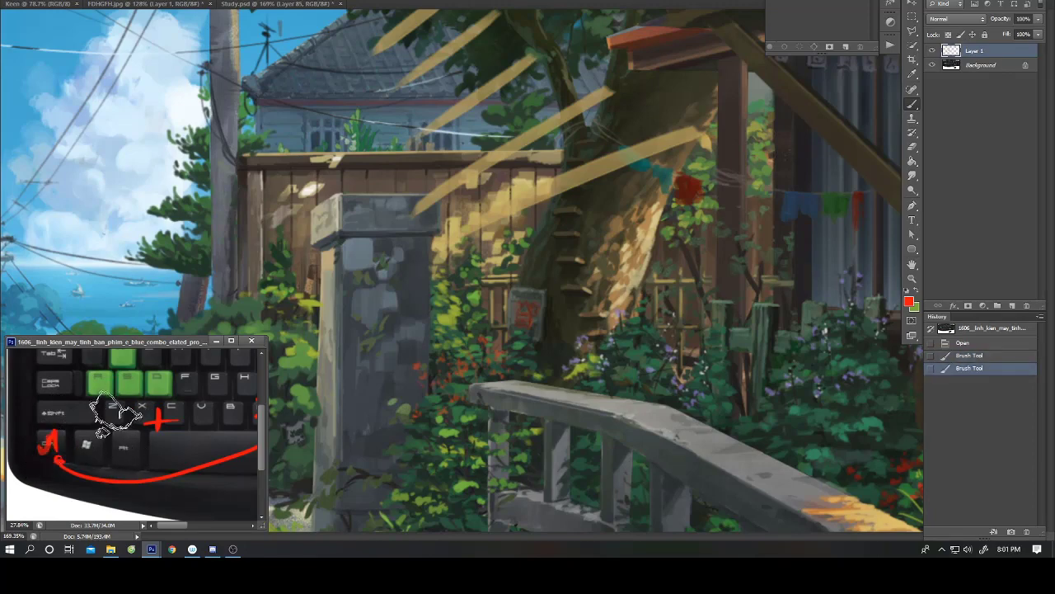
left_click_drag(108, 404, 115, 408)
Back in Study.psd, paint another tan light beam across the tree trunk
left_click_drag(527, 263, 549, 220)
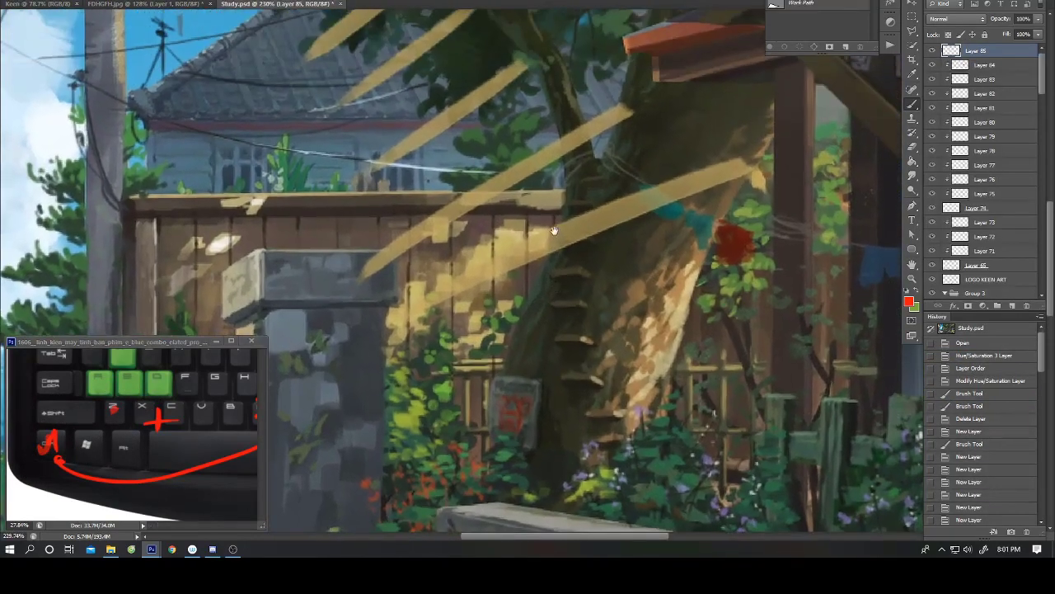
scroll(564, 213, "down", 2)
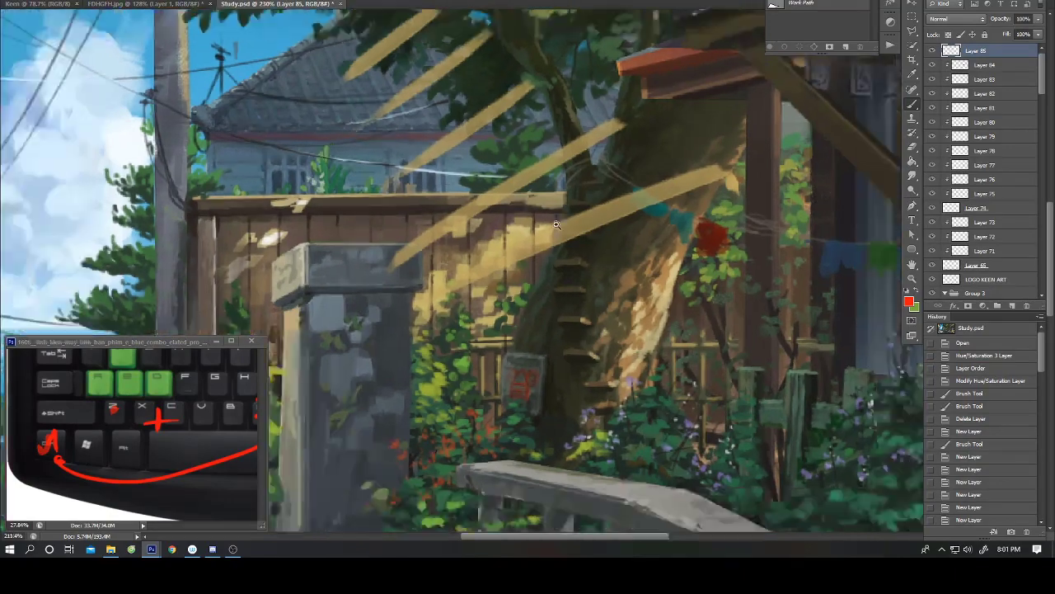
scroll(577, 208, "down", 1)
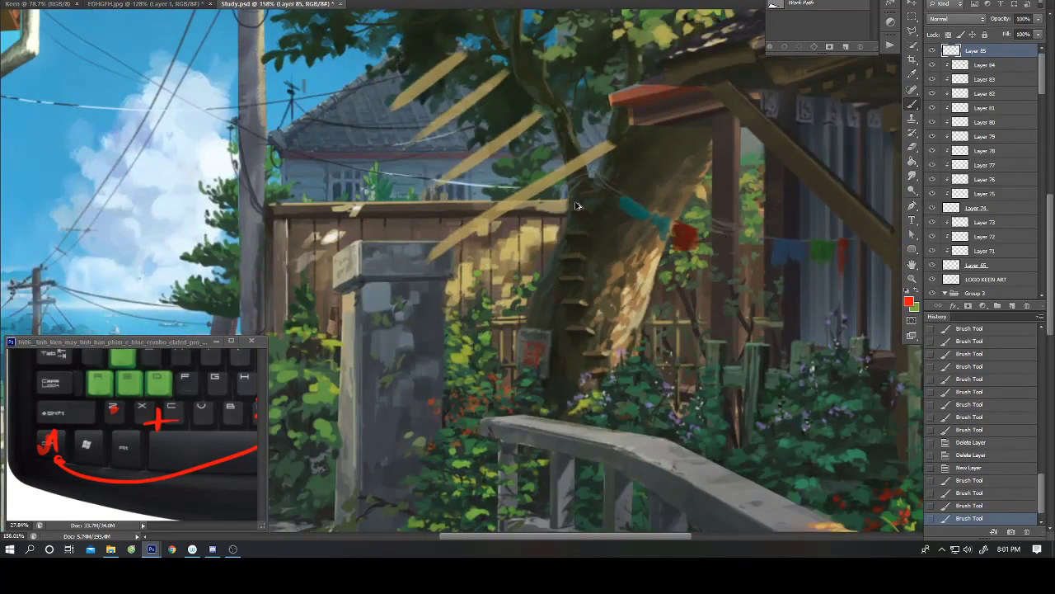
left_click_drag(541, 251, 700, 183)
Cancel the new layer and undo the last tan beam stroke, toggling to compare
key("ctrl+shift+n")
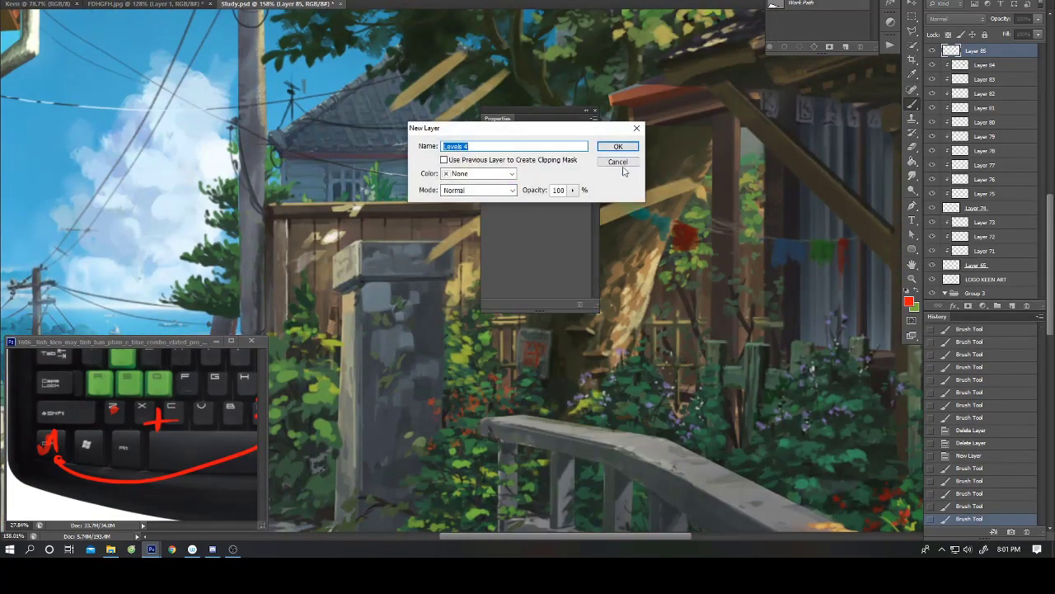
left_click(615, 162)
key("ctrl+z")
left_click(590, 120)
key("ctrl+z")
key("ctrl+z")
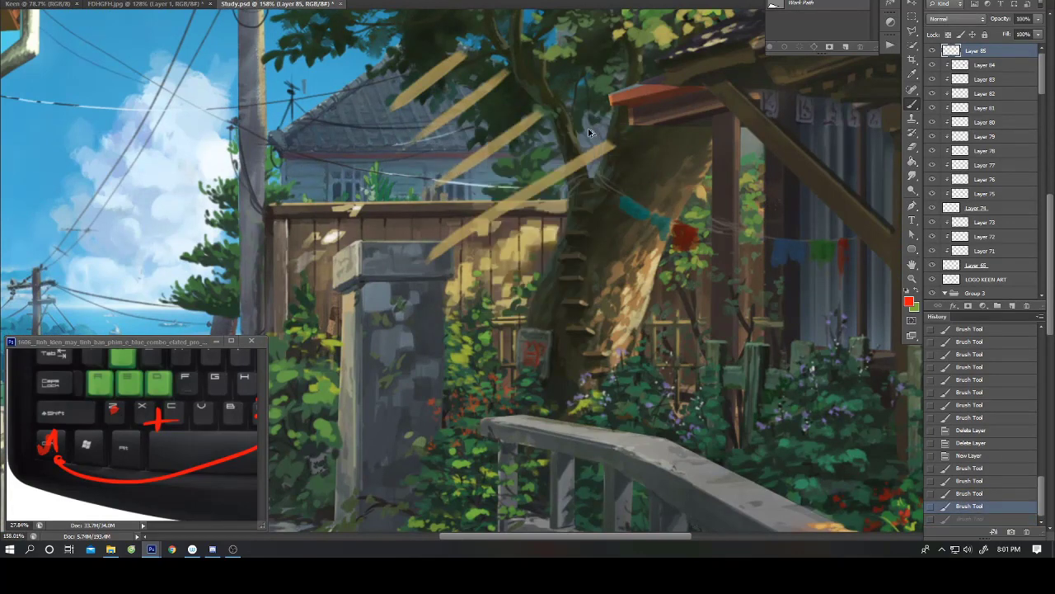
left_click(582, 154)
key("ctrl+h")
key("ctrl+z")
key("ctrl+z")
key("ctrl+z")
key("ctrl+z")
key("ctrl+z")
Step the sunbeam strokes backward and forward to compare the tree with and without them
key("ctrl+alt+z")
key("ctrl+alt+z")
key("ctrl+alt+z")
key("ctrl+alt+z")
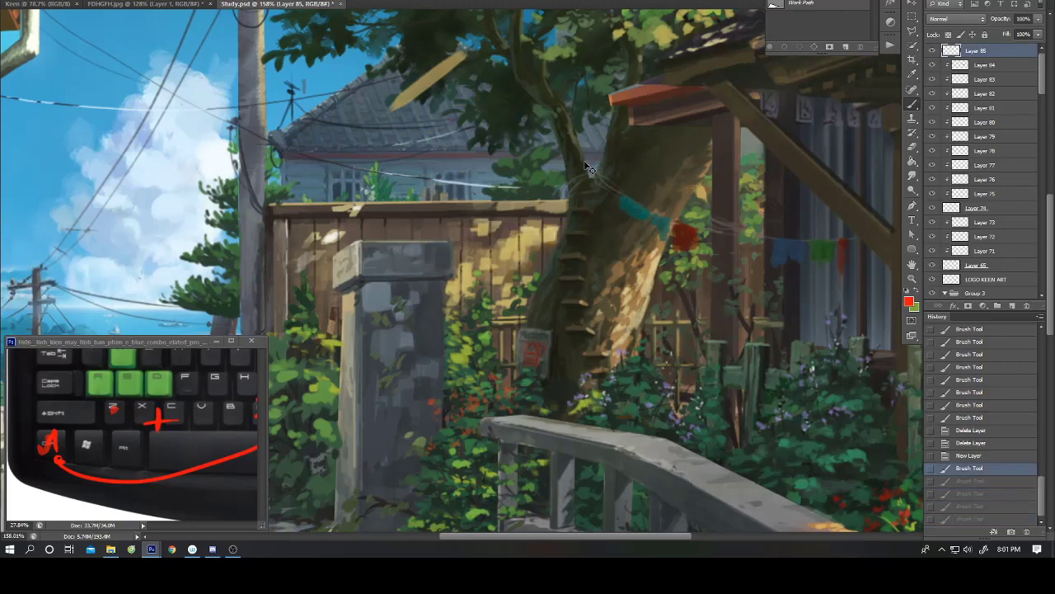
key("ctrl+shift+z")
key("ctrl+shift+z")
key("ctrl+shift+z")
scroll(590, 168, "up", 1)
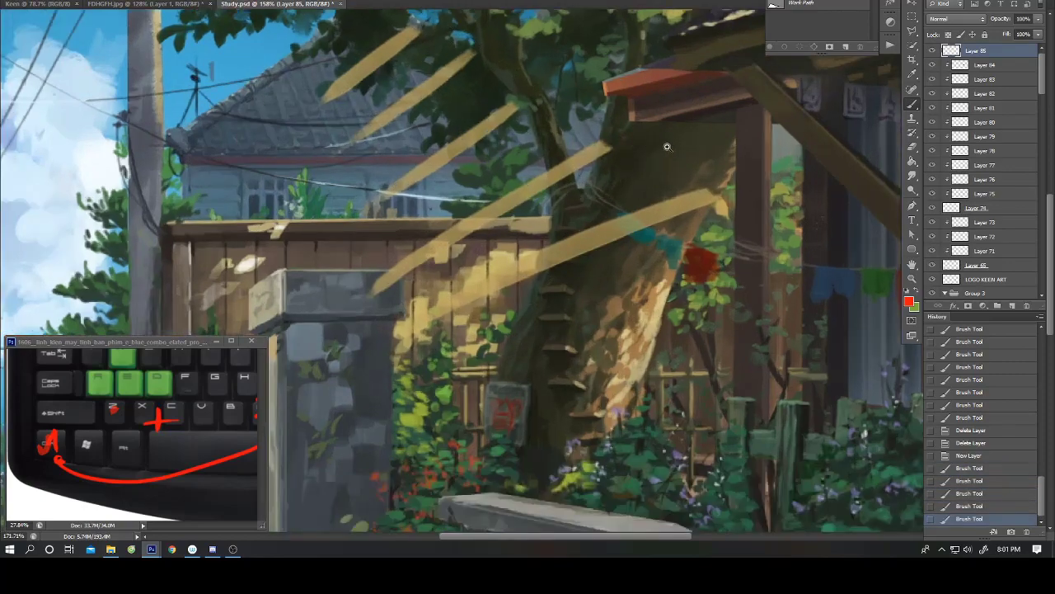
scroll(668, 147, "up", 2)
scroll(684, 146, "up", 1)
key("ctrl+alt+z")
key("ctrl+alt+z")
key("ctrl+alt+z")
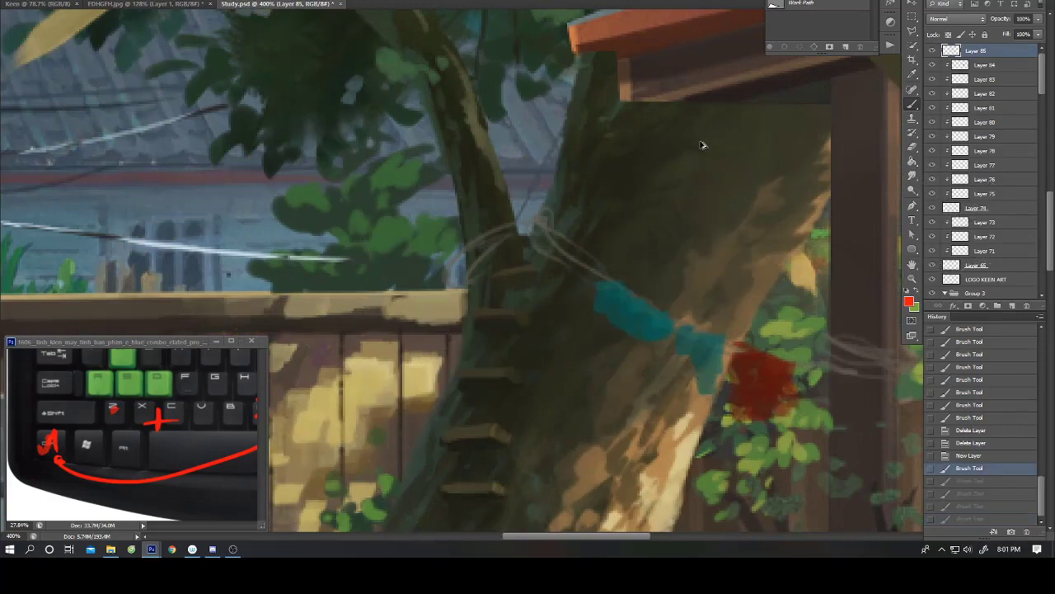
key("ctrl+shift+z")
key("ctrl+shift+z")
key("ctrl+shift+z")
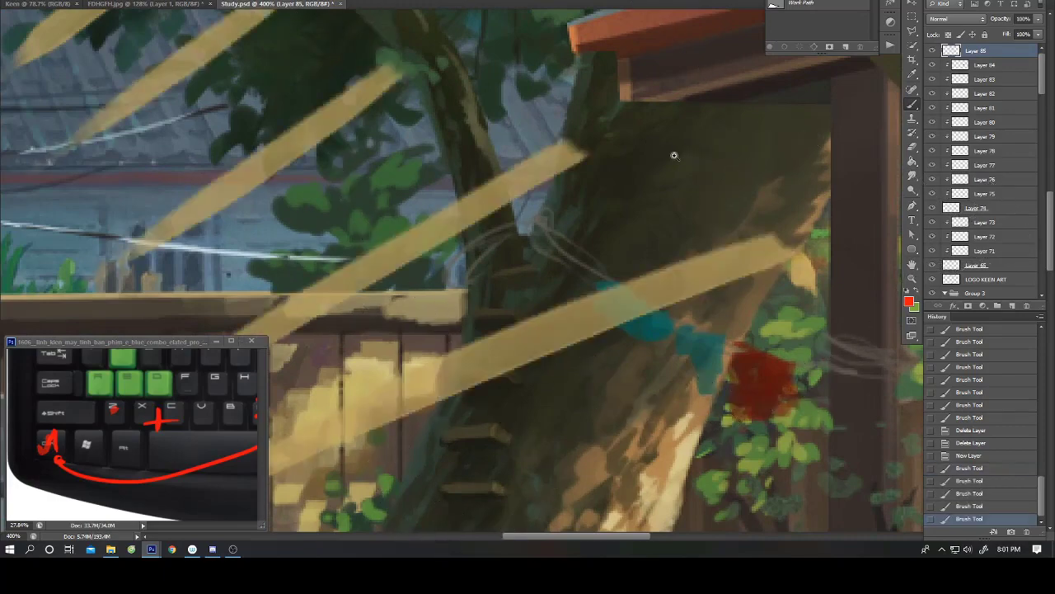
scroll(673, 156, "down", 3)
left_click_drag(620, 200, 603, 208)
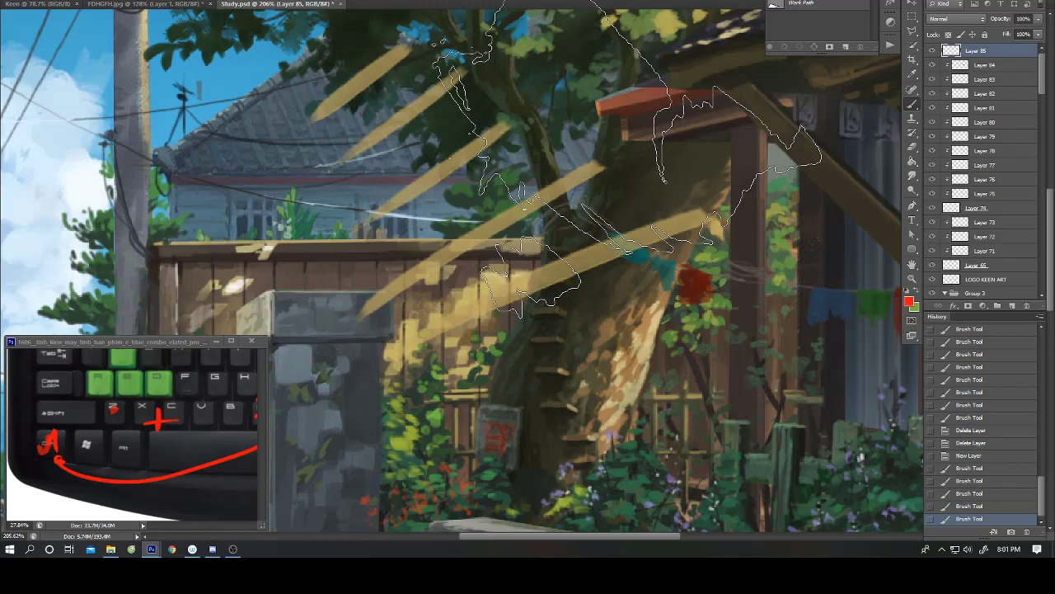
Deselect, undo the remaining sunbeam strokes, and open then cancel Keyboard Shortcuts
key("ctrl+d")
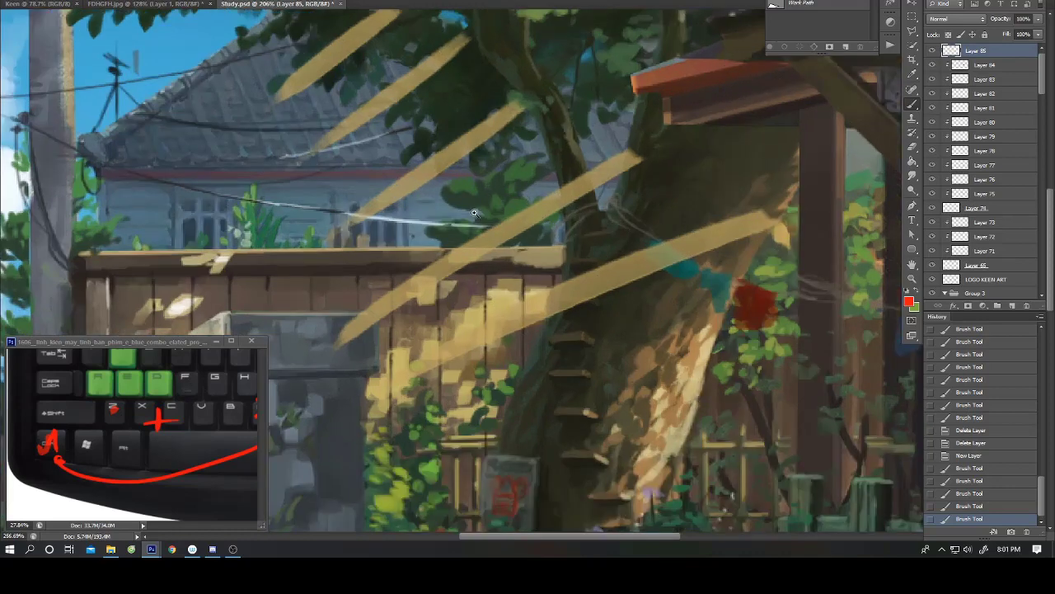
scroll(545, 238, "down", 3)
key("ctrl+z")
key("ctrl+z")
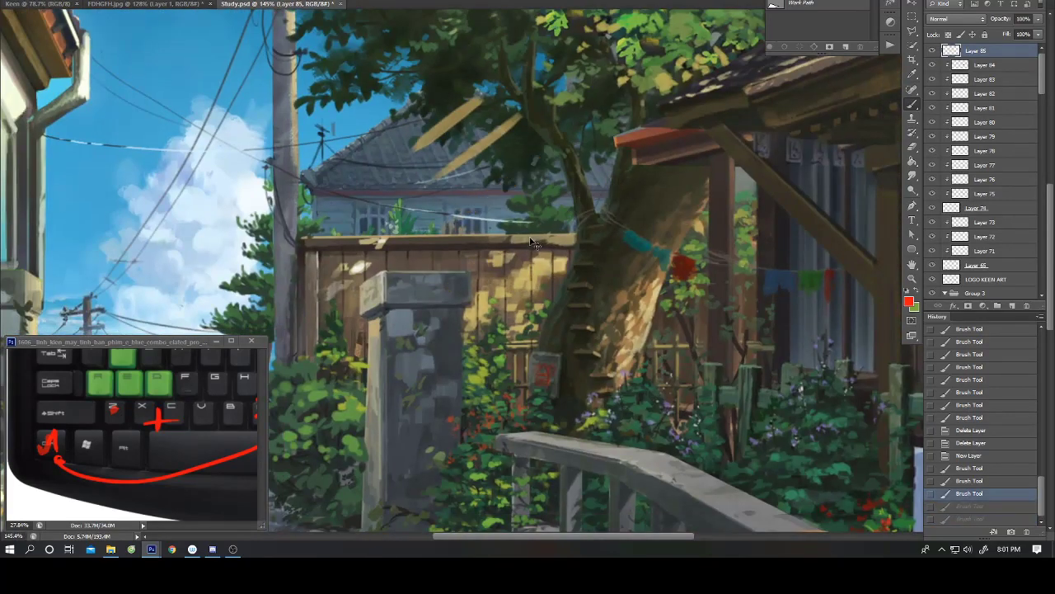
key("ctrl+z")
key("ctrl+z")
key("ctrl+z")
key("ctrl+shift+d")
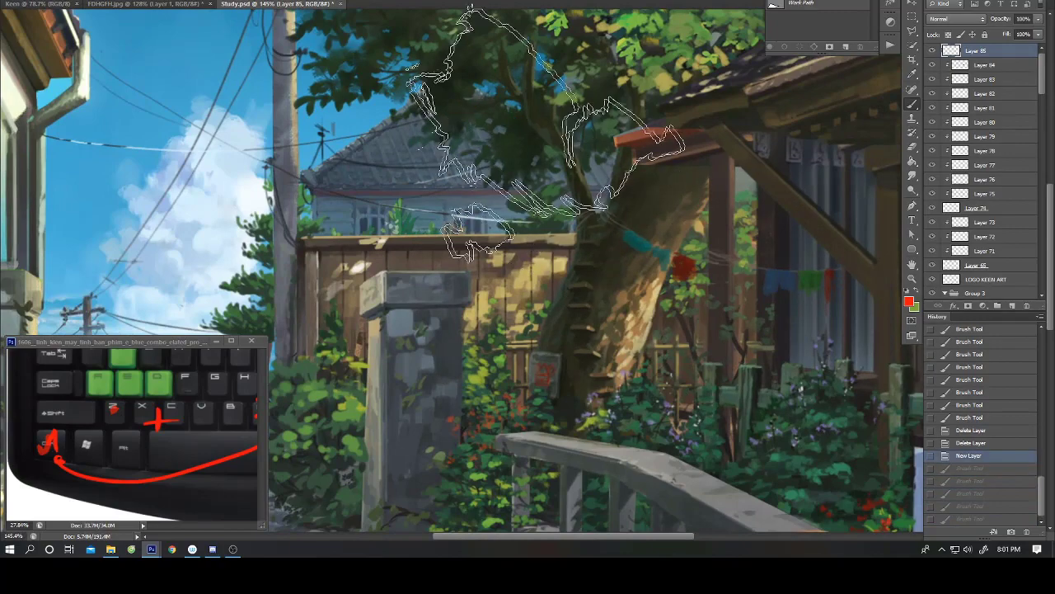
scroll(532, 244, "down", 4)
scroll(599, 222, "up", 2)
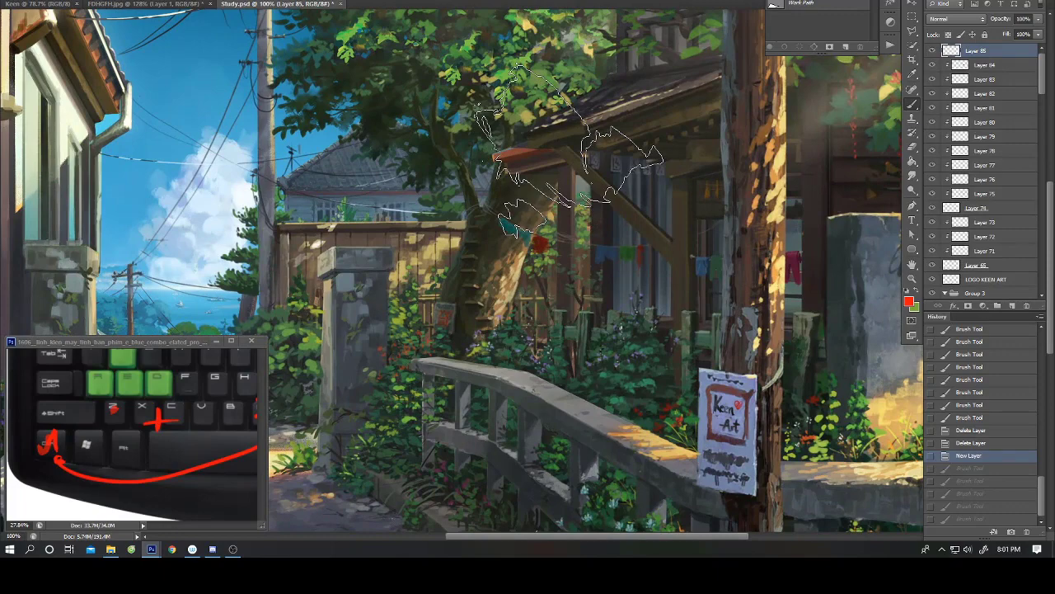
key("ctrl+d")
key("ctrl+alt+shift+k")
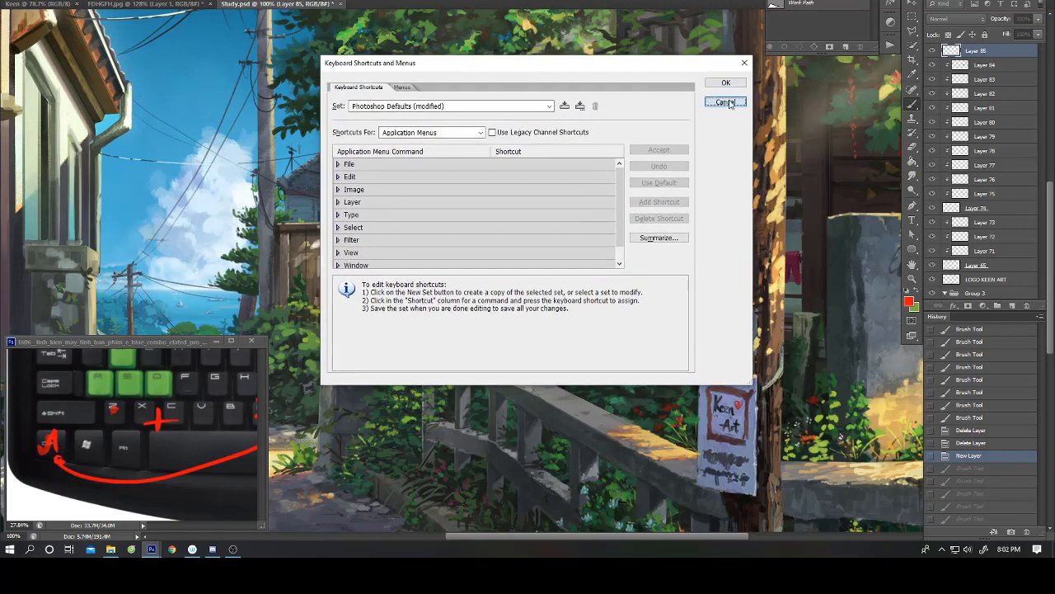
left_click(716, 88)
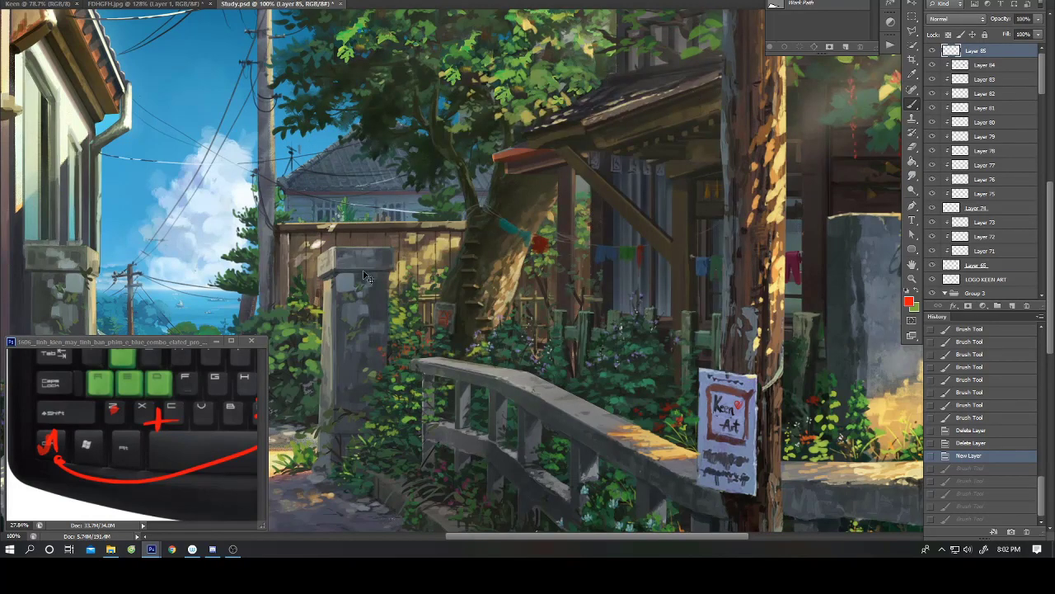
Paint a red 2 and a red dot near the K key on the keyboard image
left_click_drag(140, 387, 175, 416)
scroll(27, 476, "down", 3)
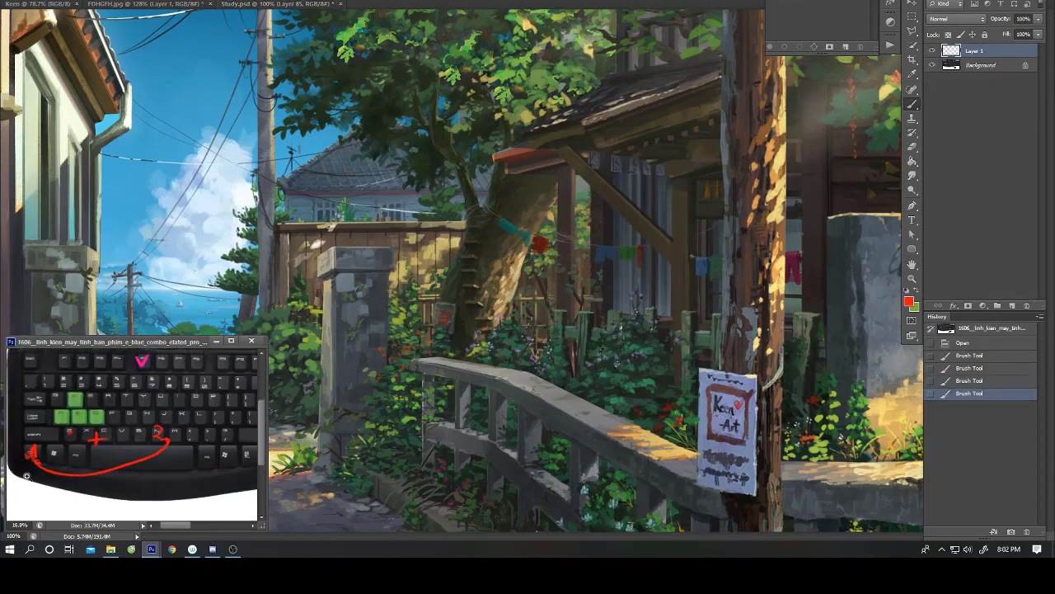
scroll(26, 476, "up", 1)
scroll(202, 412, "up", 1)
left_click(204, 413)
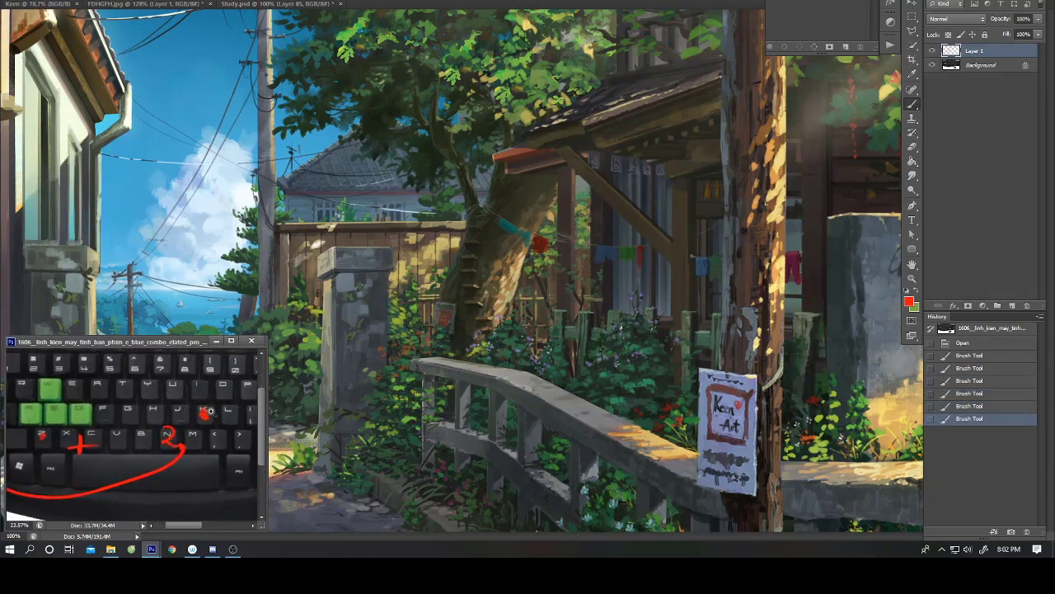
Switch to green and dab the Ctrl and K keys, then bring up Preferences
scroll(210, 410, "down", 1)
left_click_drag(210, 410, 131, 421)
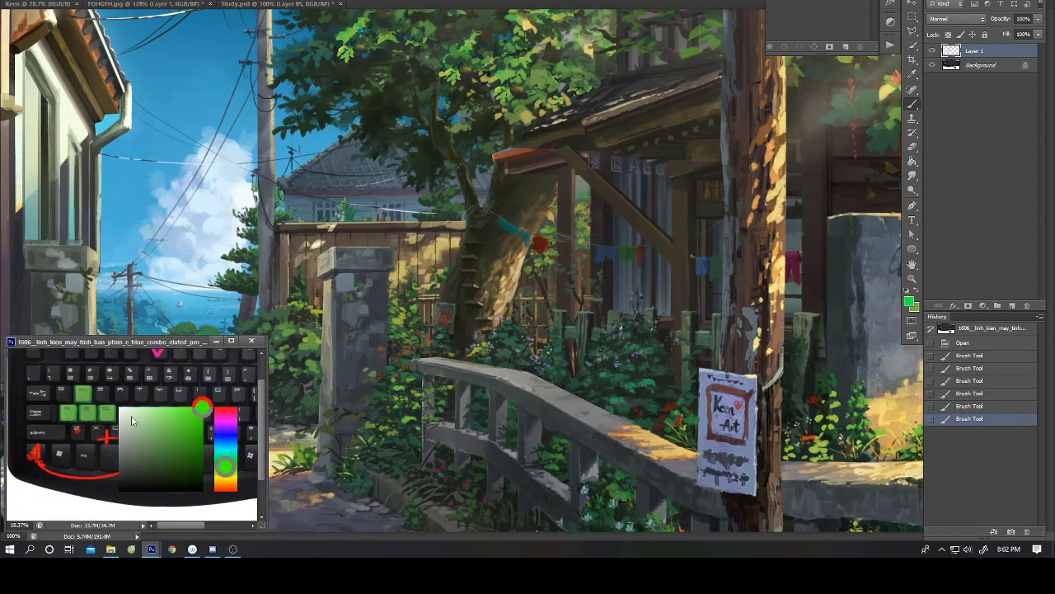
left_click(35, 455)
left_click(204, 414)
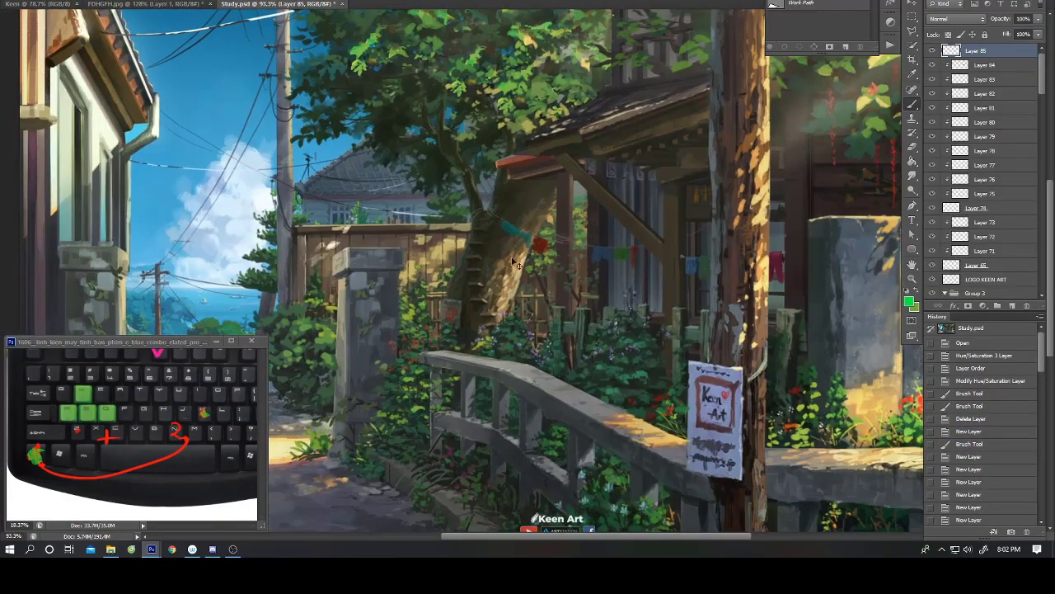
key("ctrl+k")
left_click_drag(412, 41, 462, 95)
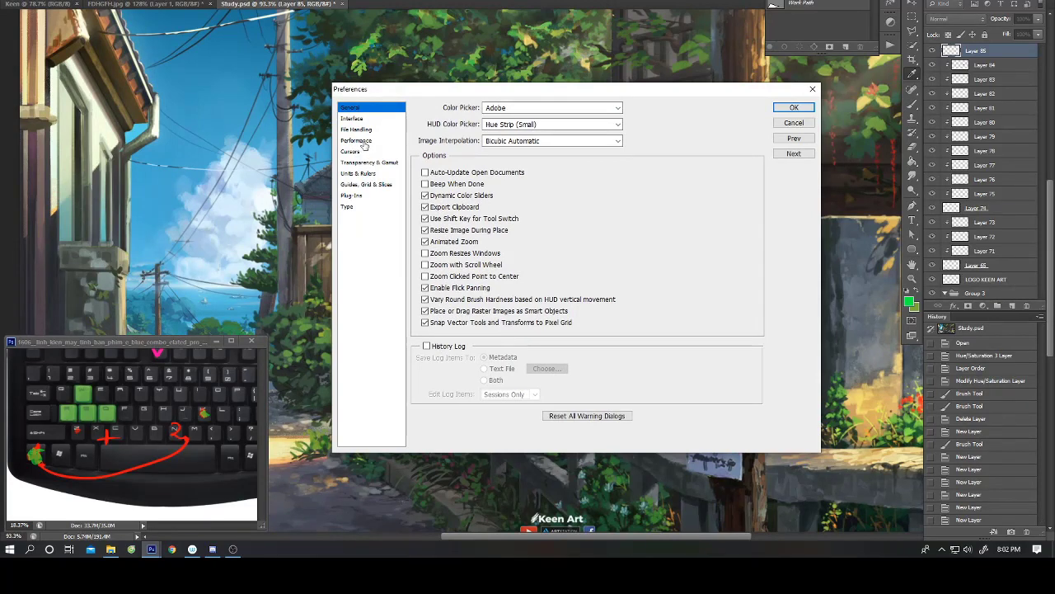
In Performance preferences, select the D:\ scratch disk, set History States to 2, and apply
left_click(357, 141)
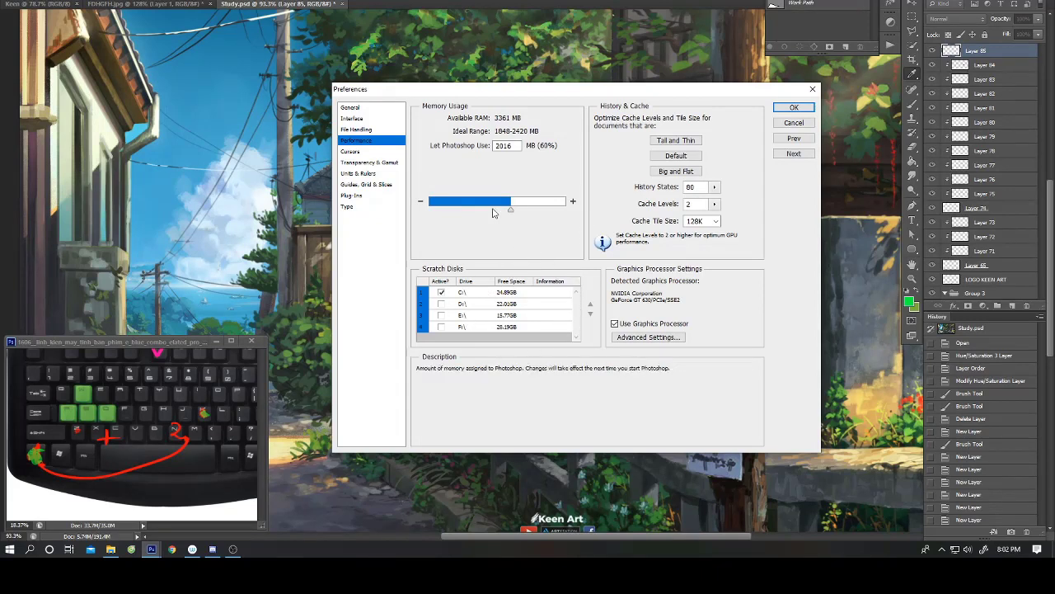
left_click(447, 307)
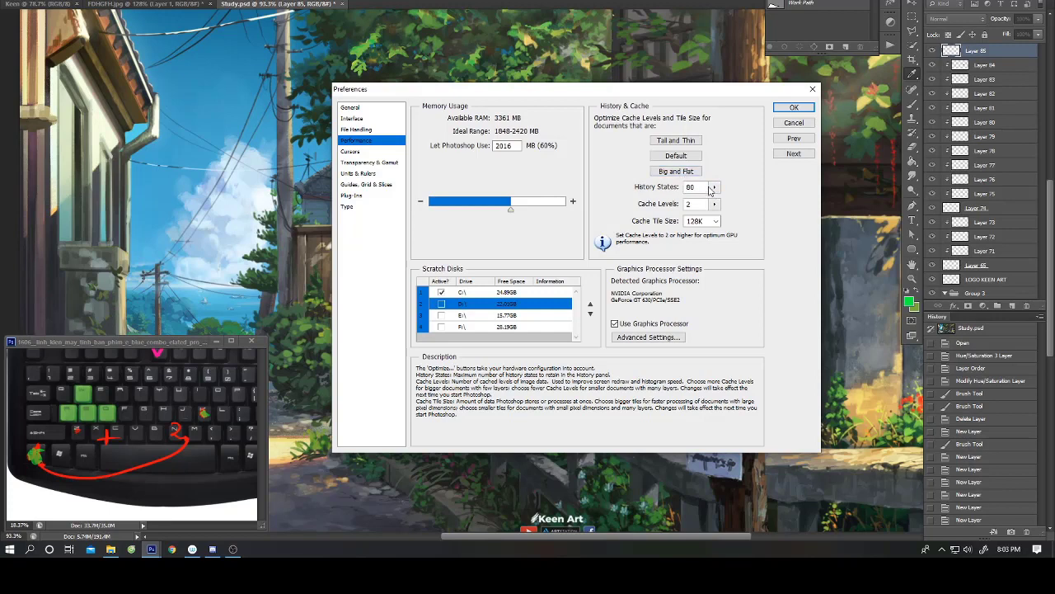
double_click(701, 186)
type("2")
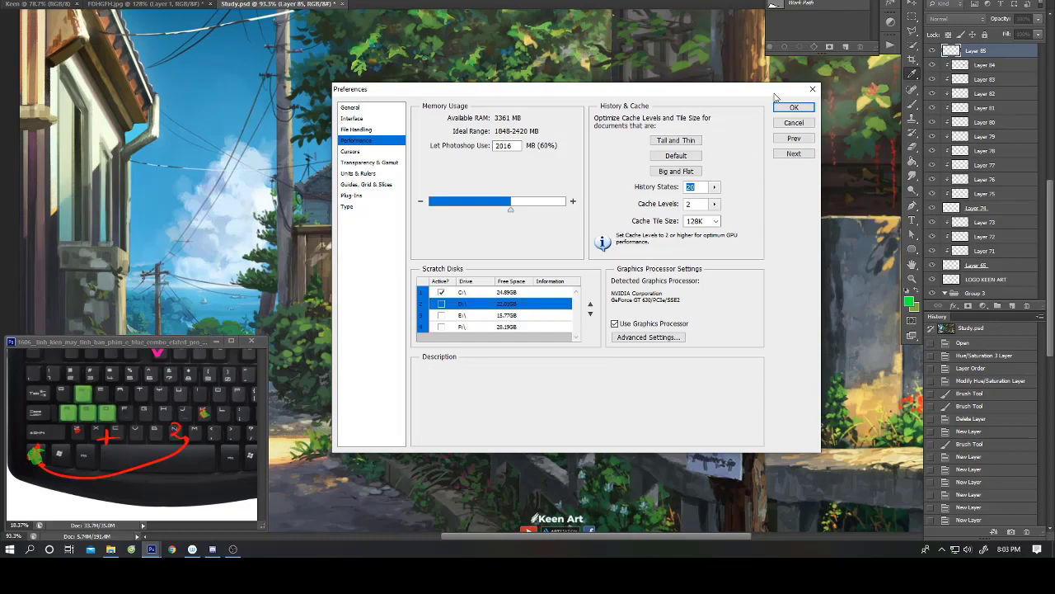
left_click(793, 108)
Pan up toward the sky and poles and add new Layer 86
scroll(536, 247, "up", 5)
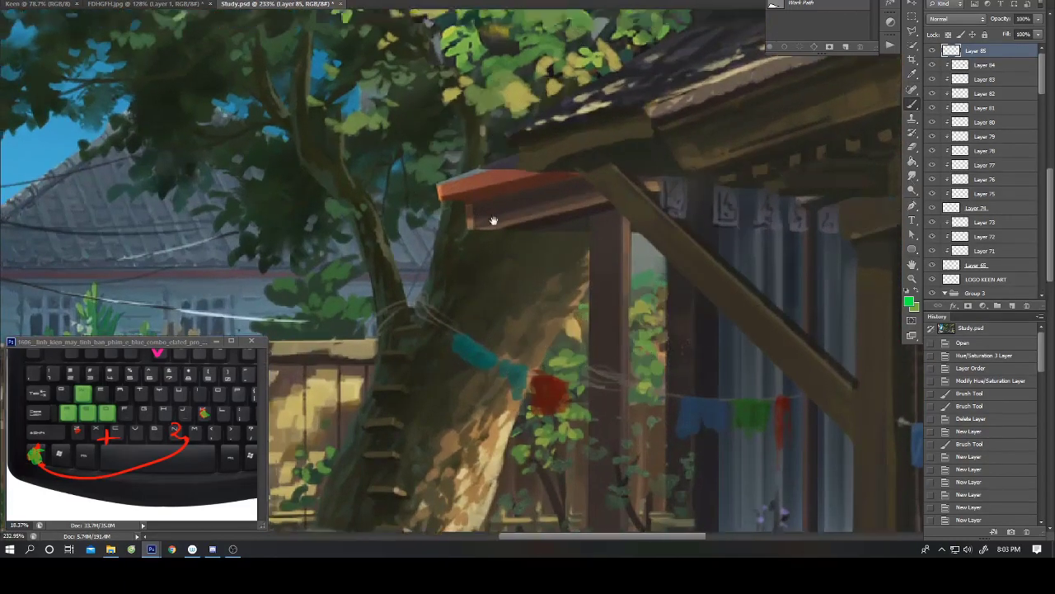
mouse_move(363, 115)
left_mouse_down()
mouse_move(659, 312)
mouse_move(674, 246)
left_mouse_up()
key("ctrl+shift+n")
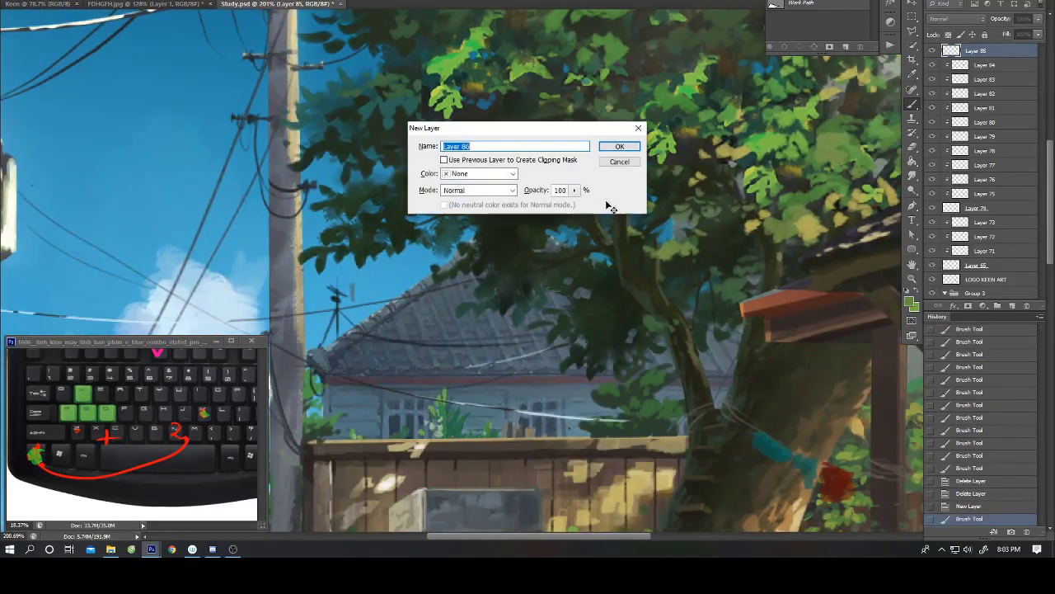
key("Return")
Make the brush solid by disabling Color Dynamics, Transfer and Noise
scroll(606, 200, "up", 3)
scroll(431, 243, "up", 2)
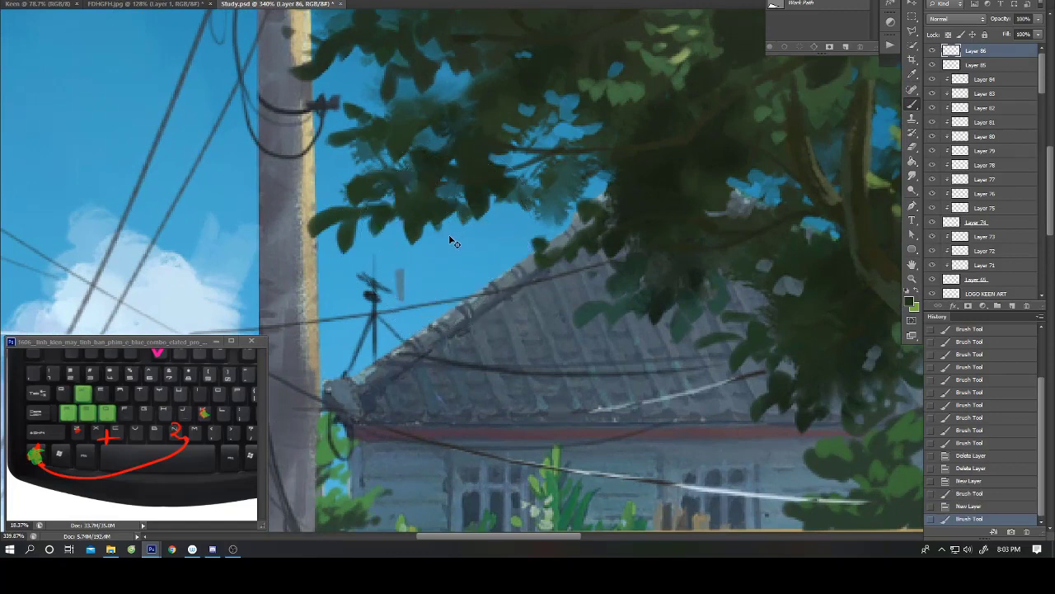
key("F5")
left_click(572, 195)
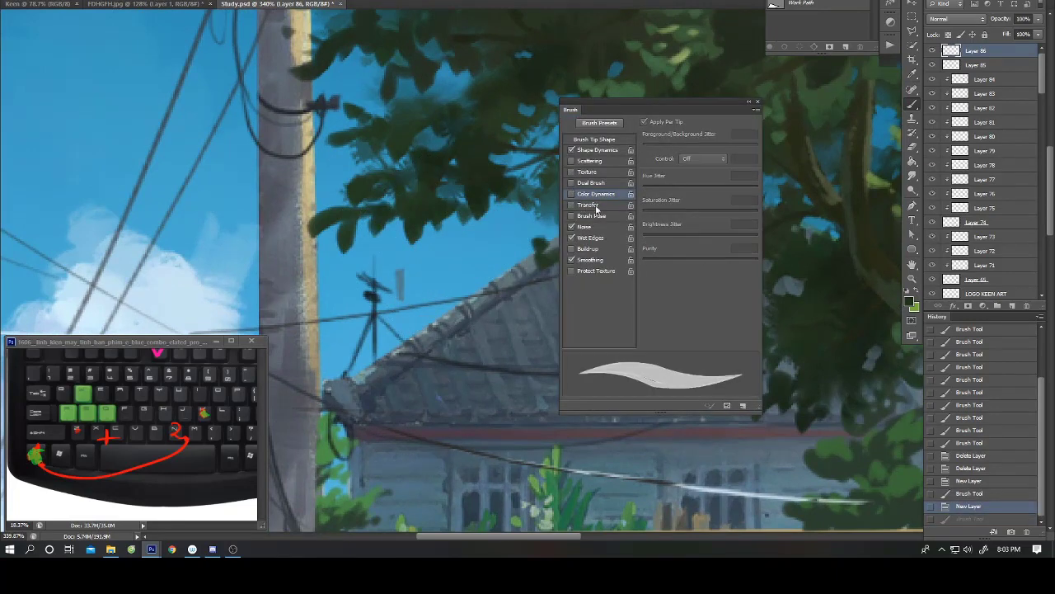
left_click(573, 205)
left_click(572, 228)
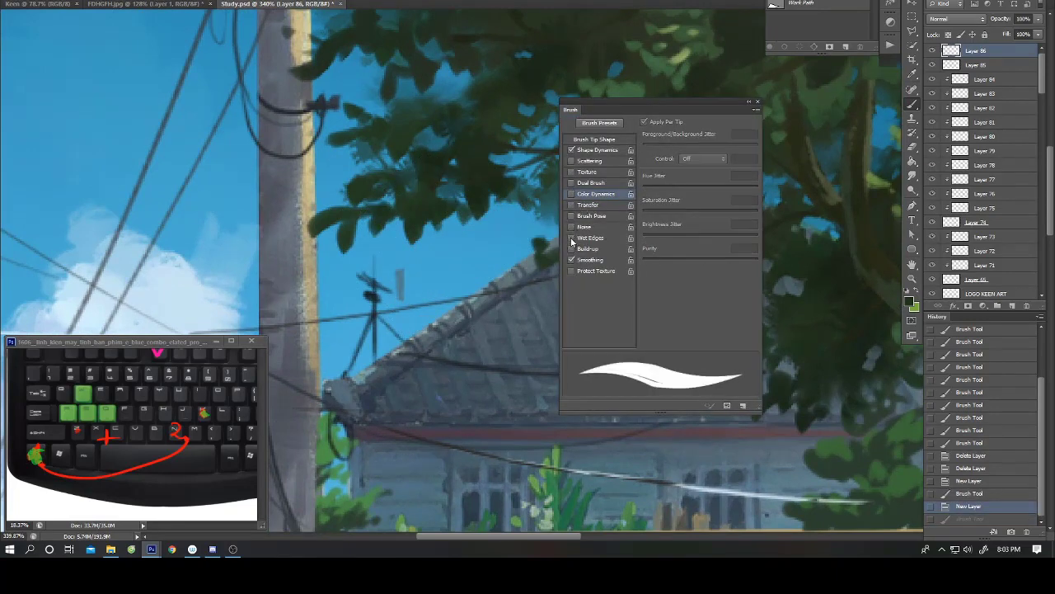
key("F5")
Paint dark leaf shapes and dabs around the pole and roof
left_click(462, 231)
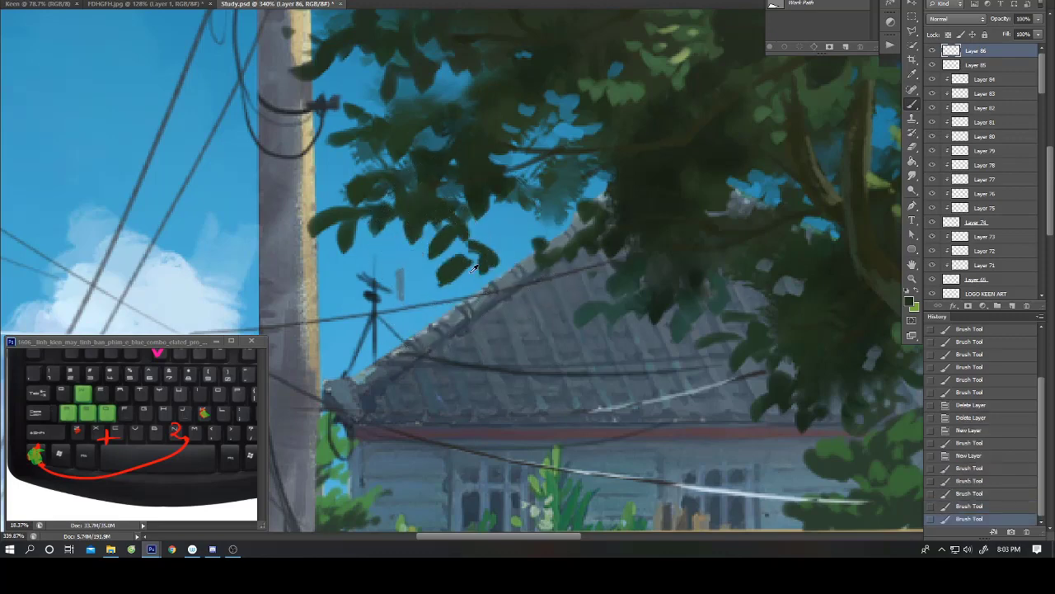
left_click_drag(428, 298, 489, 281)
left_click(483, 310)
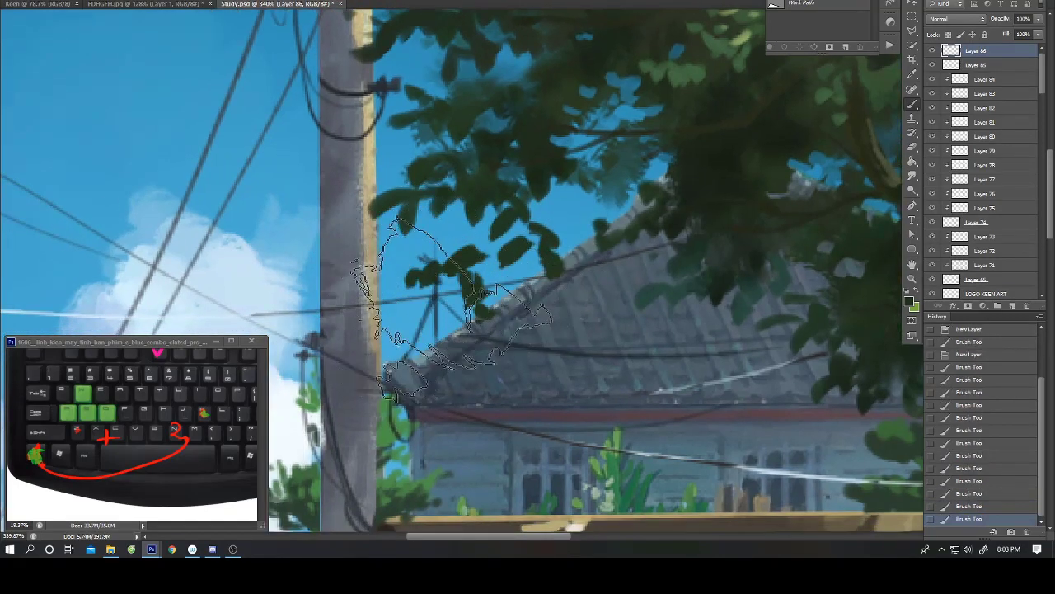
left_click(450, 319)
left_click(427, 239)
left_click(374, 220)
left_click(388, 294)
scroll(448, 287, "up", 1)
scroll(448, 287, "down", 1)
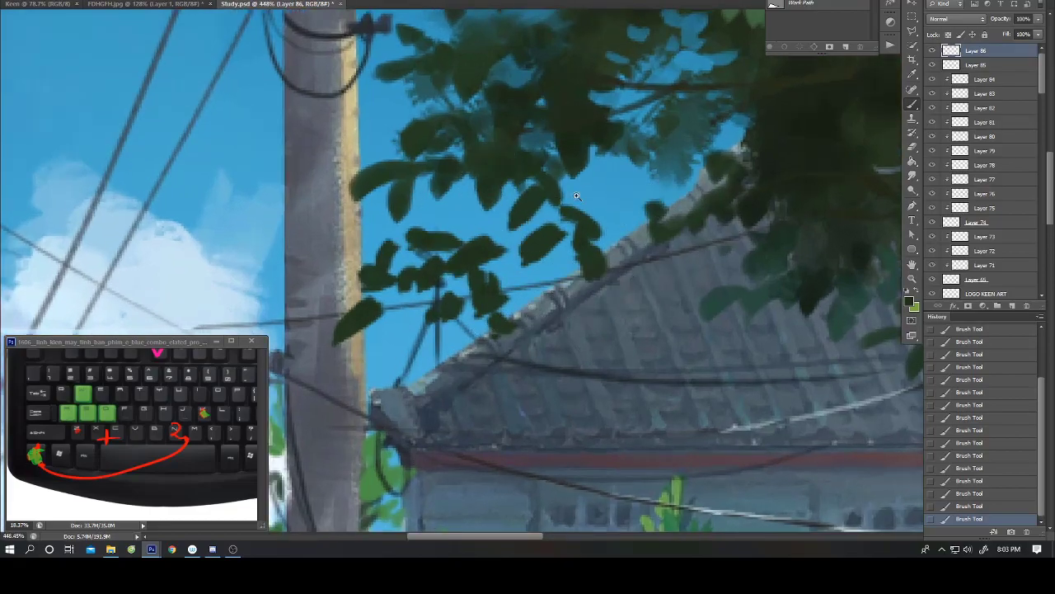
left_click_drag(448, 286, 574, 226)
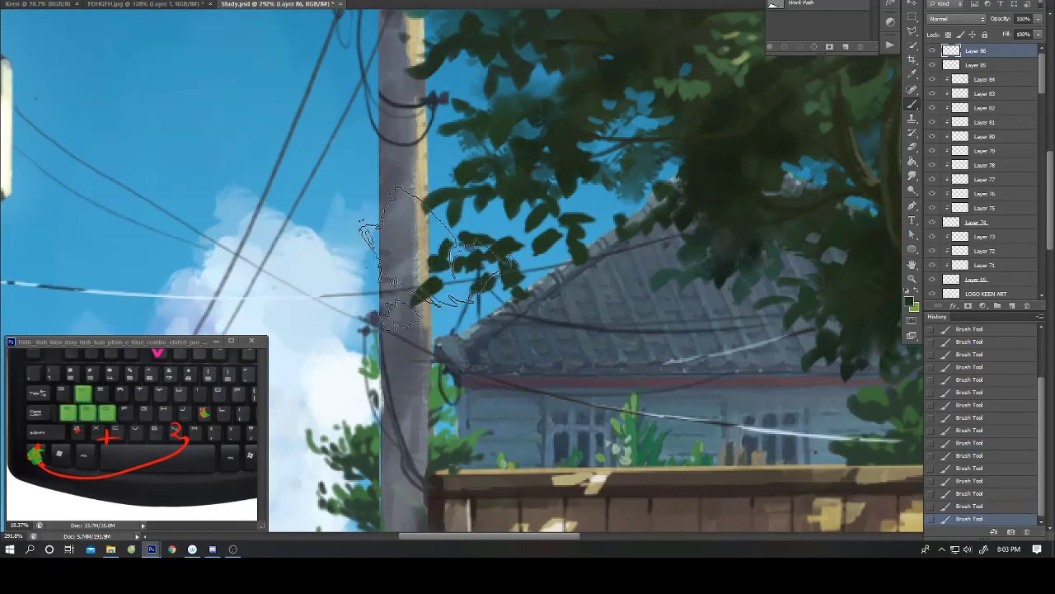
Undo the leaf strokes back to the first one, then reopen General preferences
scroll(470, 146, "down", 3)
scroll(470, 146, "up", 1)
scroll(469, 146, "up", 1)
scroll(470, 146, "up", 1)
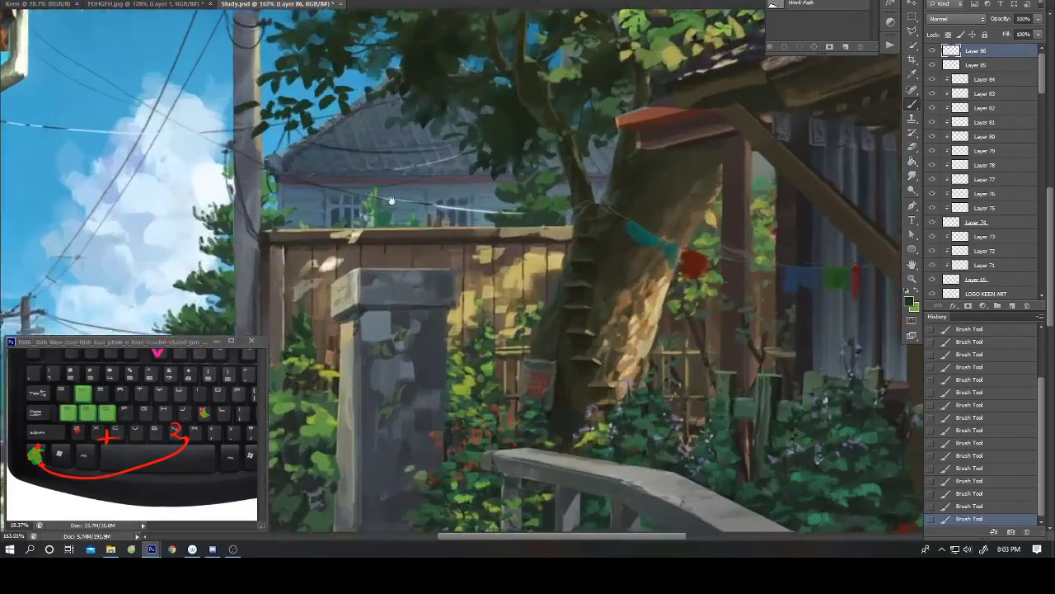
left_click_drag(470, 146, 531, 256)
scroll(530, 256, "down", 1)
scroll(540, 321, "up", 1)
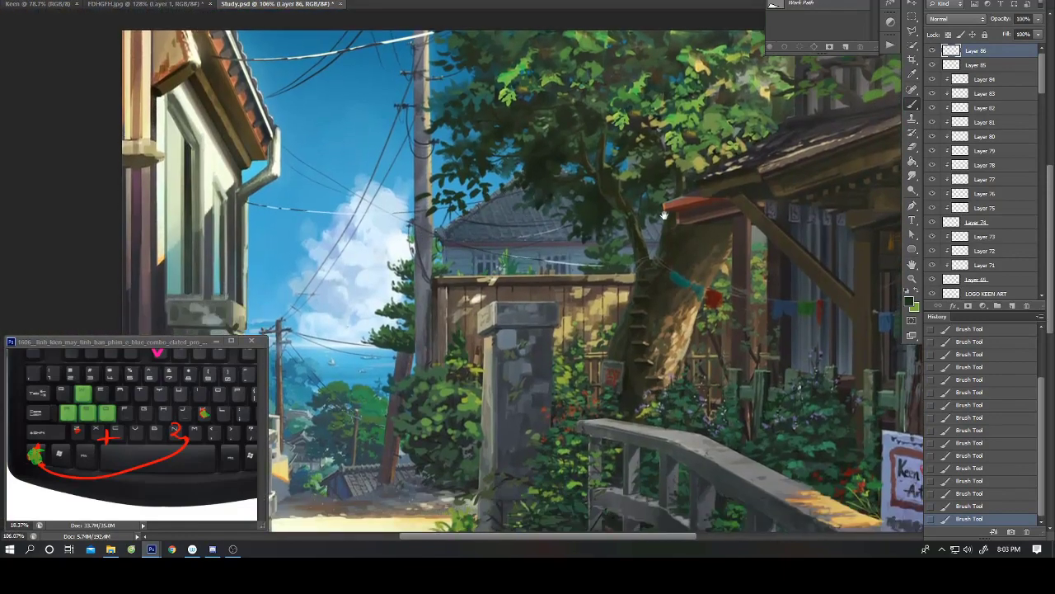
scroll(540, 321, "up", 1)
scroll(540, 321, "up", 1)
key("ctrl+alt+z")
scroll(740, 239, "down", 3)
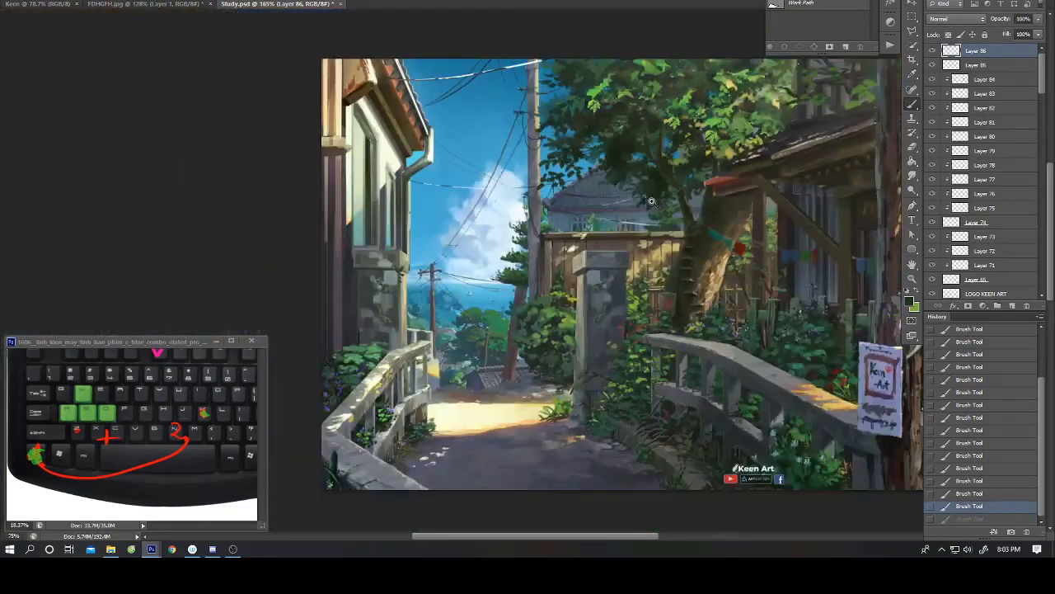
scroll(612, 207, "up", 2)
key("ctrl+alt+z")
key("ctrl+alt+z")
scroll(612, 208, "up", 1)
key("ctrl+alt+z")
key("ctrl+alt+z")
key("ctrl+alt+z")
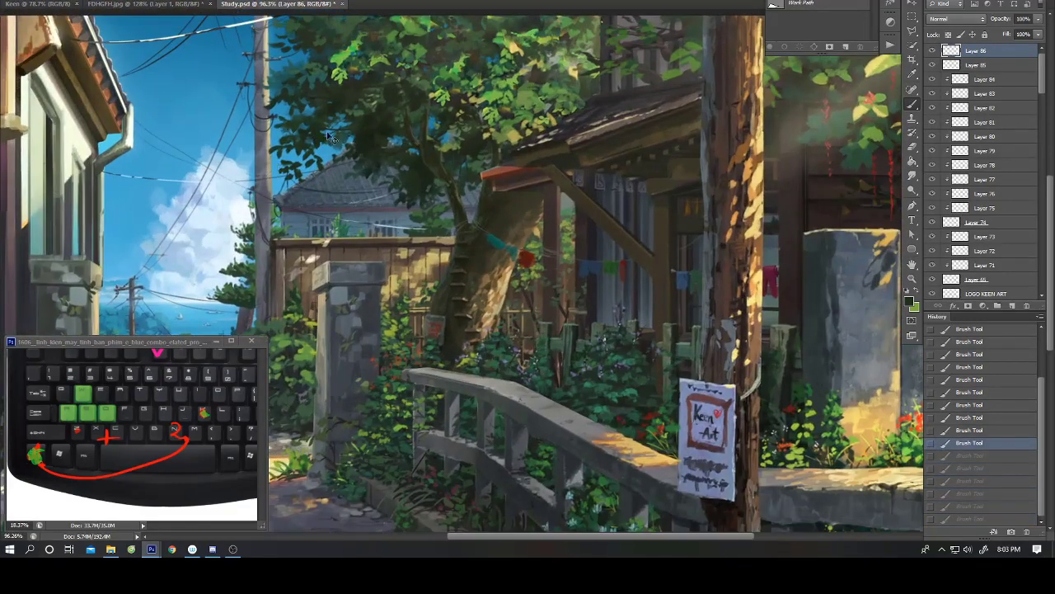
key("ctrl+alt+z")
scroll(307, 150, "up", 5)
key("ctrl+alt+z")
key("ctrl+alt+z")
key("ctrl+alt+z")
key("ctrl+alt+z")
key("ctrl+alt+z")
key("ctrl+alt+z")
key("ctrl+alt+z")
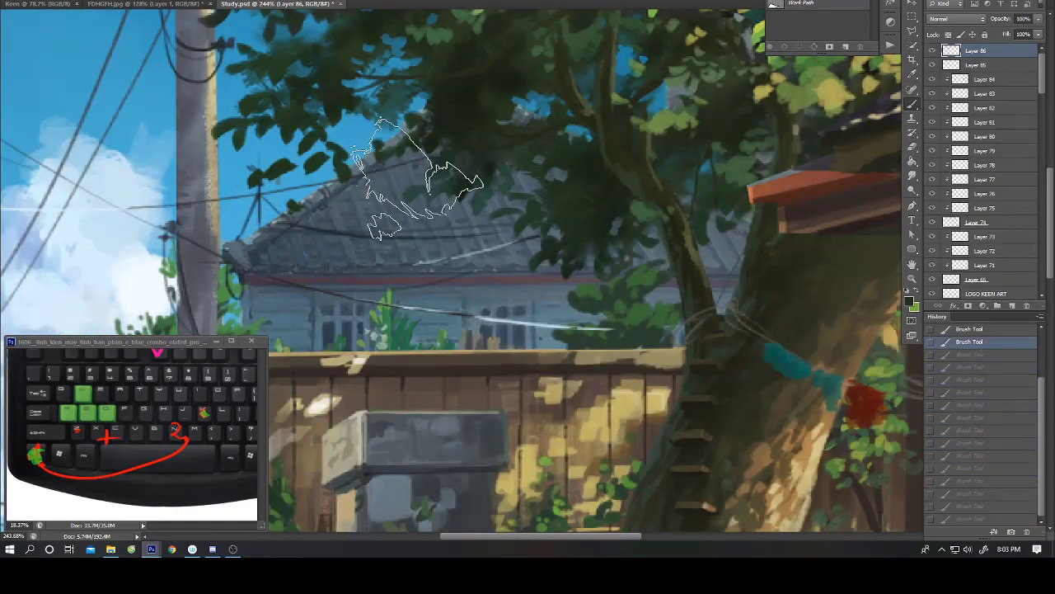
key("ctrl+alt+z")
scroll(466, 242, "down", 2)
key("ctrl+alt+z")
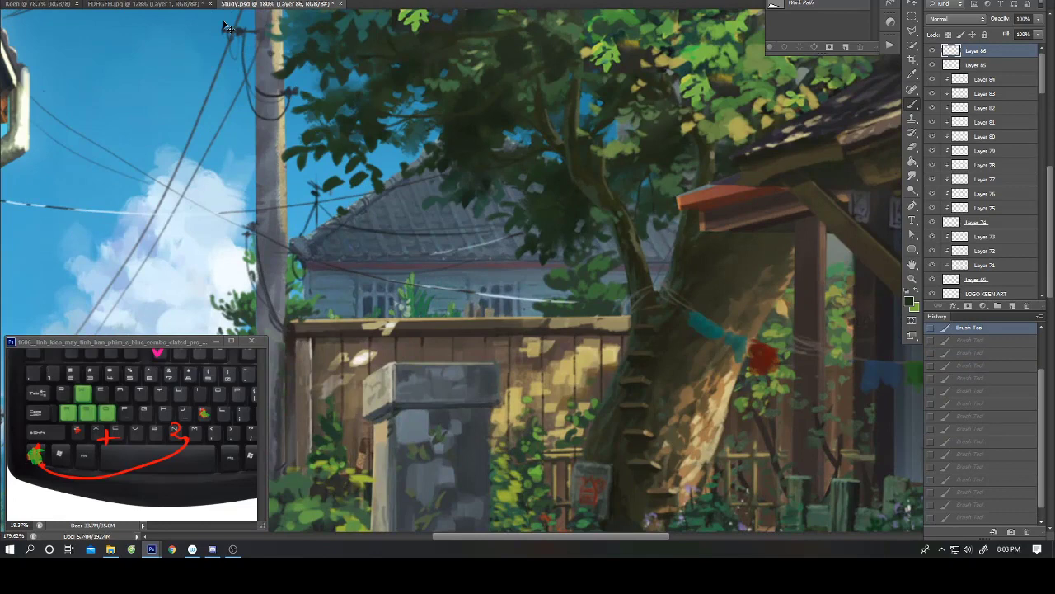
key("ctrl+k")
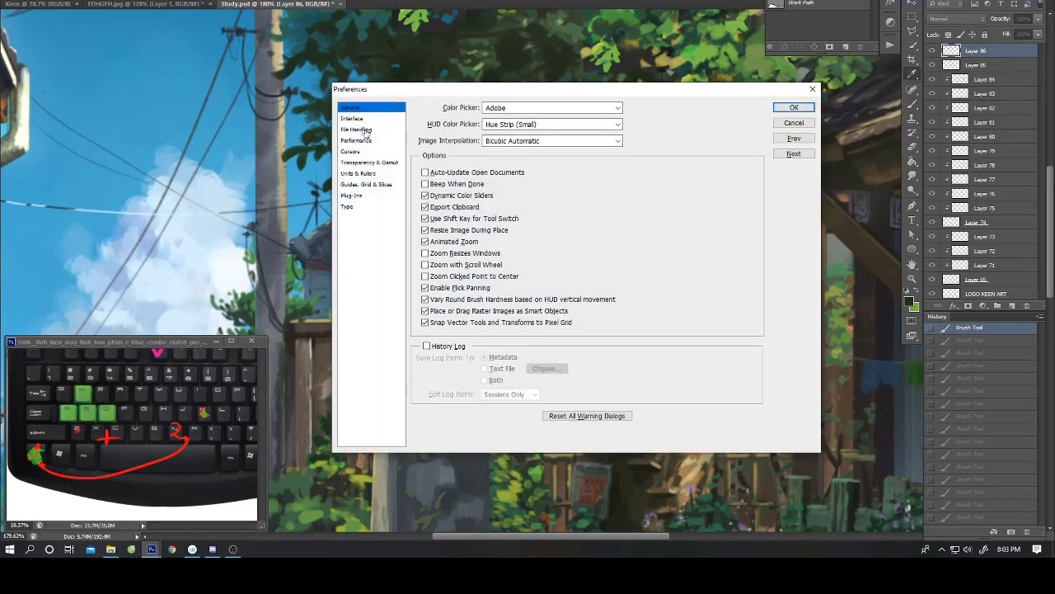
Review the Performance preferences page, then close Preferences
left_click(356, 140)
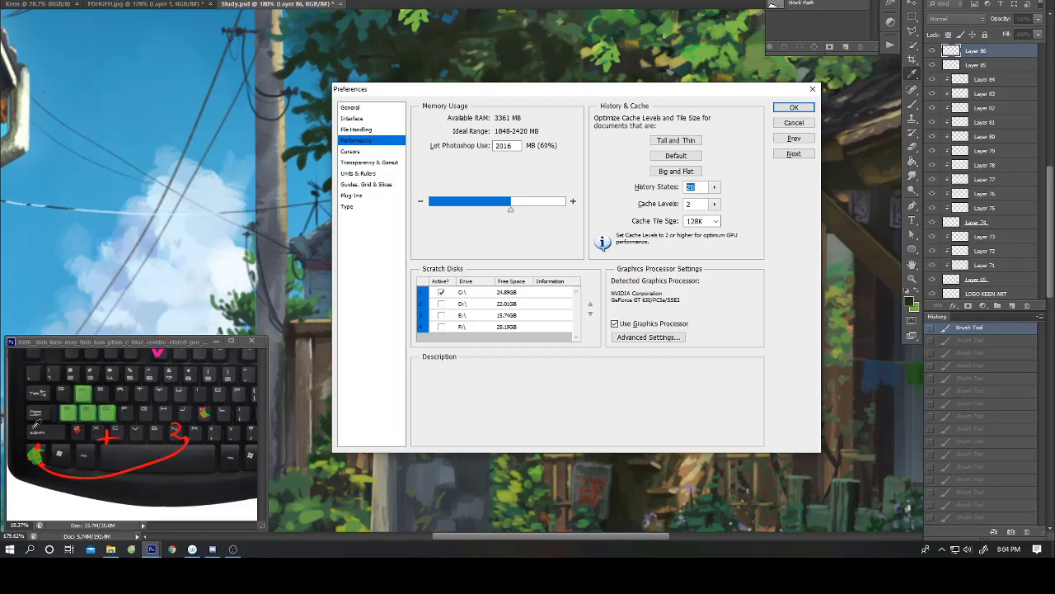
left_click(785, 108)
Enlarge and zoom into the keyboard image and hide the red annotation layer
left_click(269, 338)
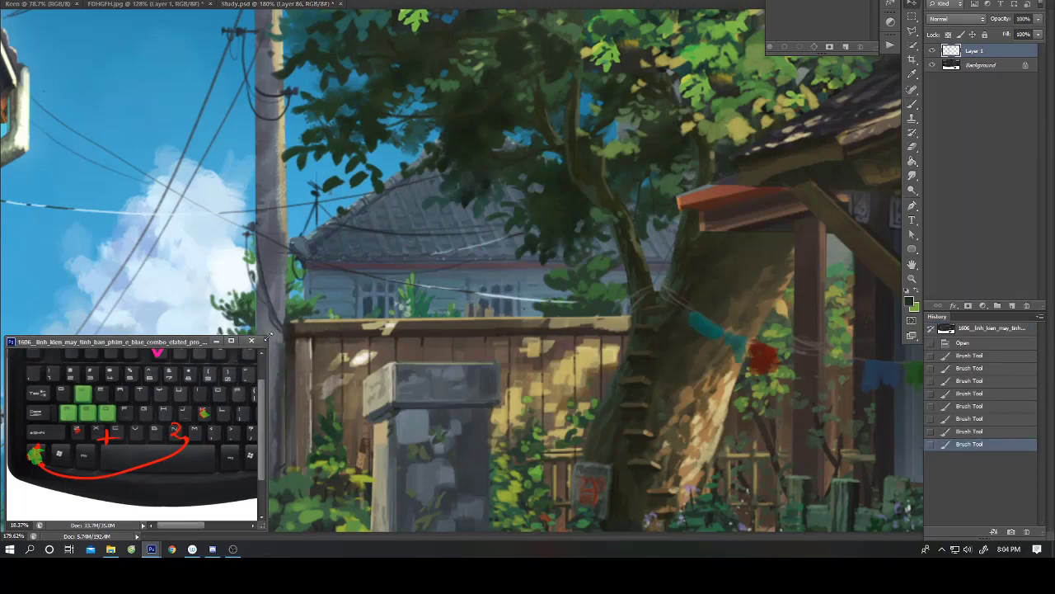
mouse_move(269, 336)
left_mouse_down()
mouse_move(600, 183)
mouse_move(738, 142)
left_mouse_up()
key("ctrl+plus")
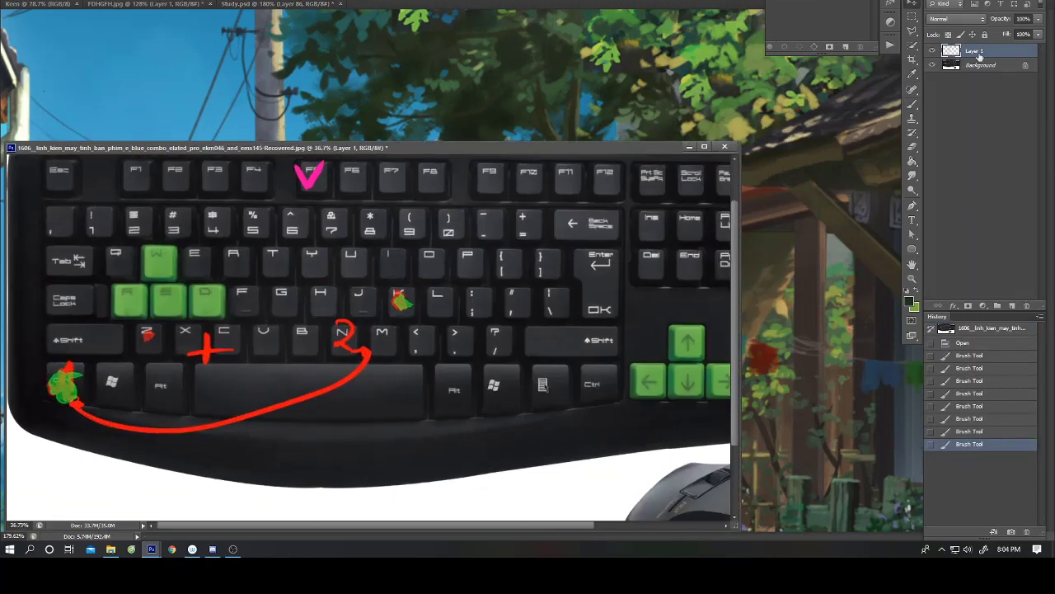
left_click(932, 51)
scroll(137, 393, "up", 1)
scroll(137, 393, "up", 1)
scroll(137, 393, "up", 1)
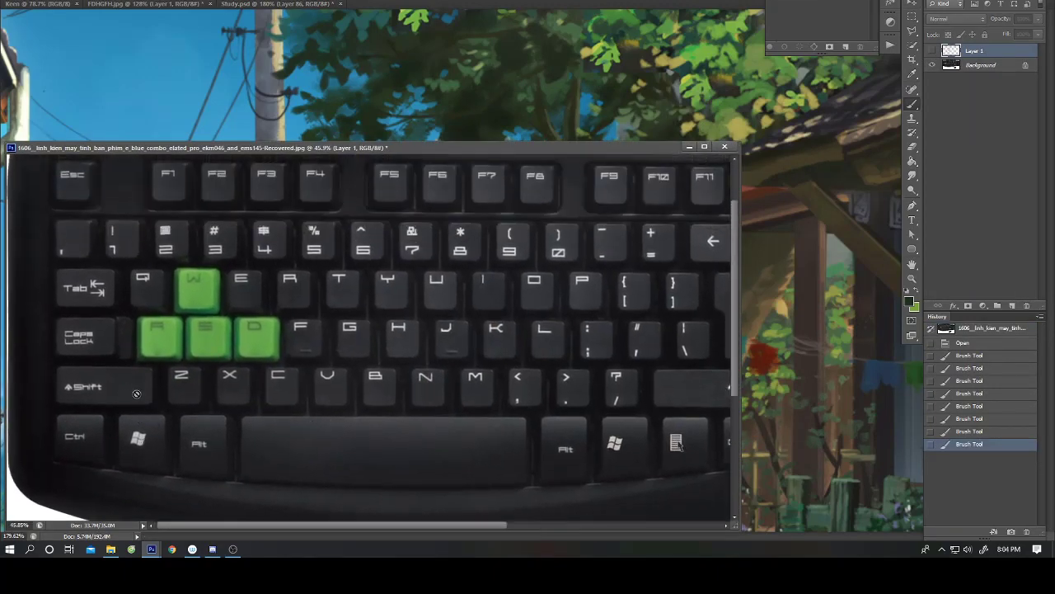
scroll(137, 393, "down", 2)
On a new layer, write green numbers 1 and 3 on the Ctrl and Esc keys
key("ctrl+shift+alt+n")
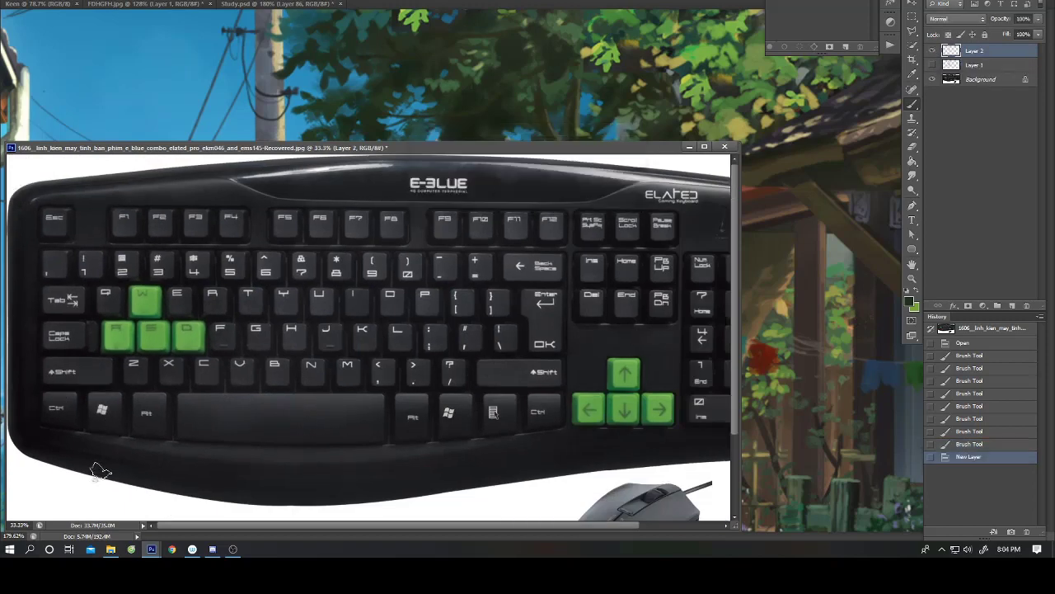
left_click(51, 412)
key("ctrl+z")
right_click(115, 362, "alt+shift")
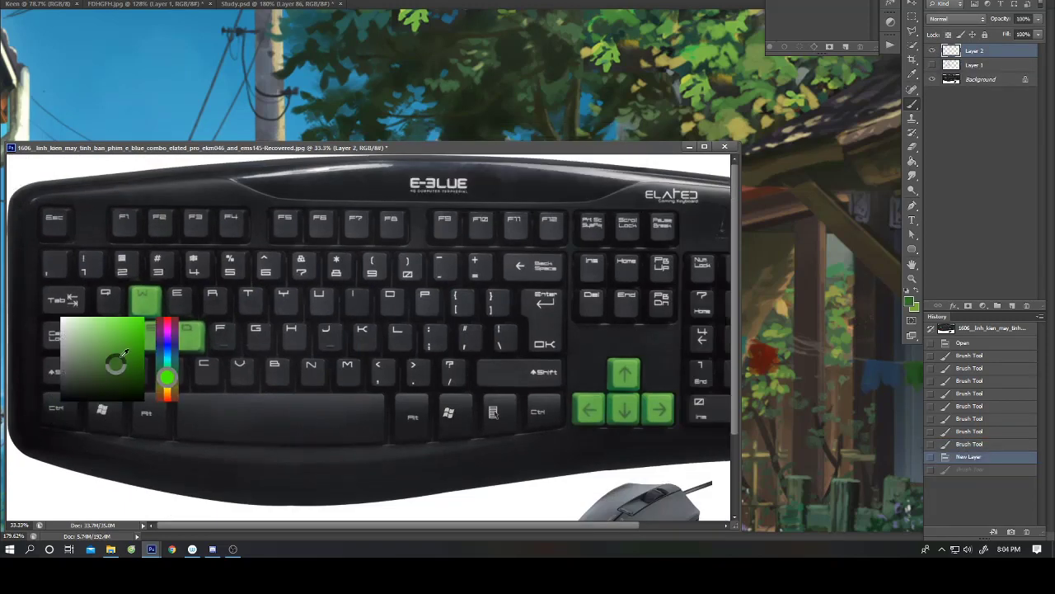
left_click_drag(39, 419, 43, 380)
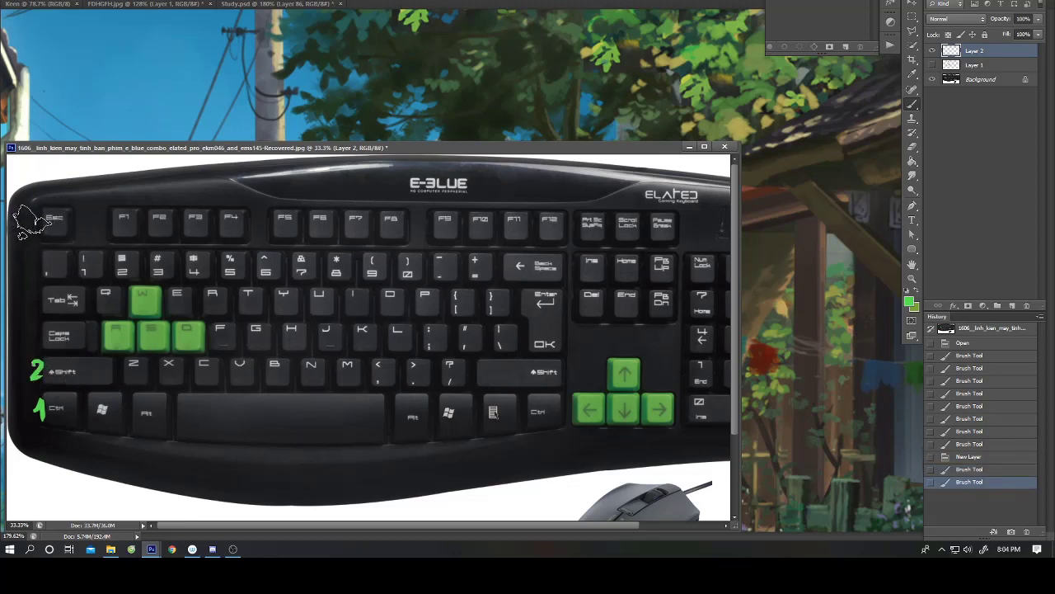
left_click_drag(29, 216, 29, 234)
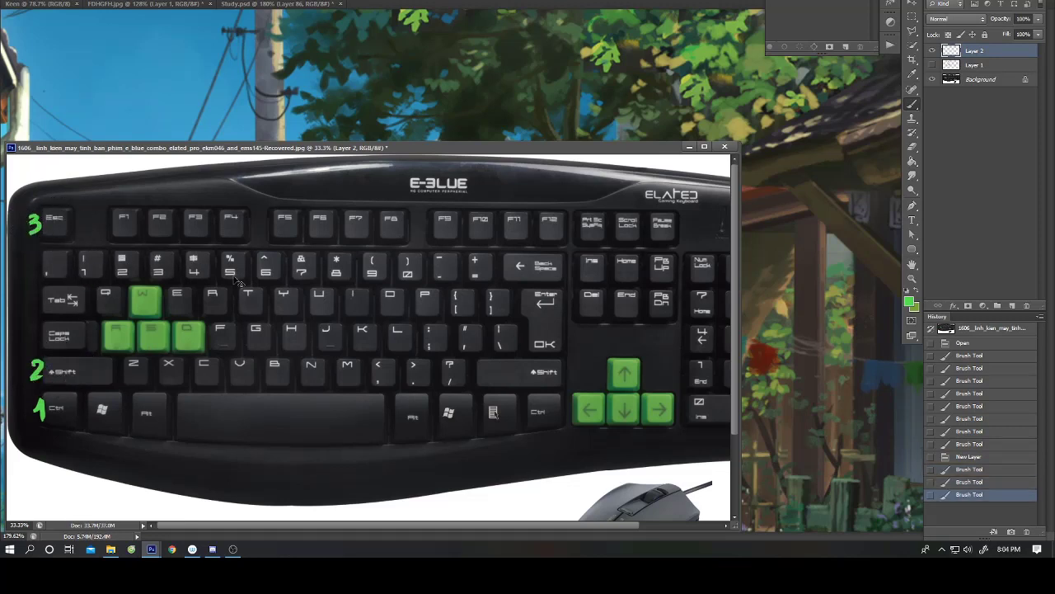
key("ctrl+shift+Escape")
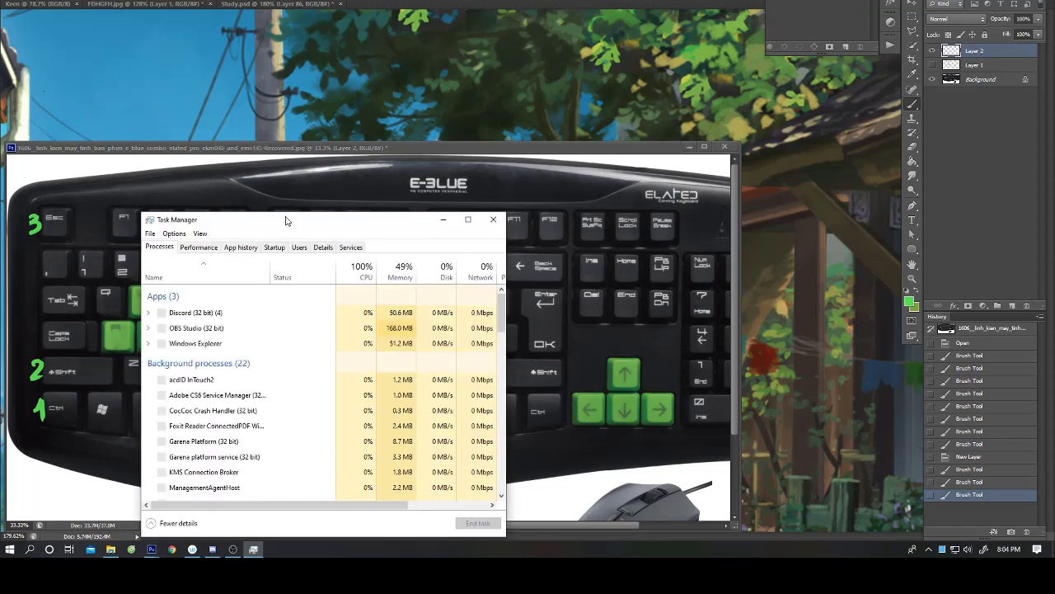
Check Photoshop CS6's memory use (about 948 MB) in Task Manager, then close it
left_click_drag(286, 220, 506, 175)
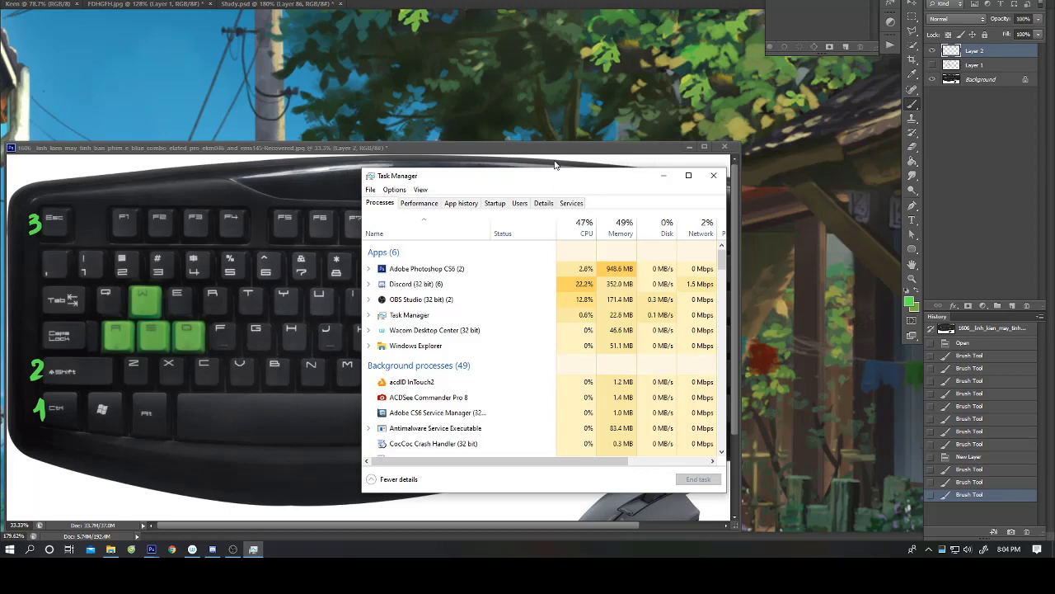
left_click(450, 270)
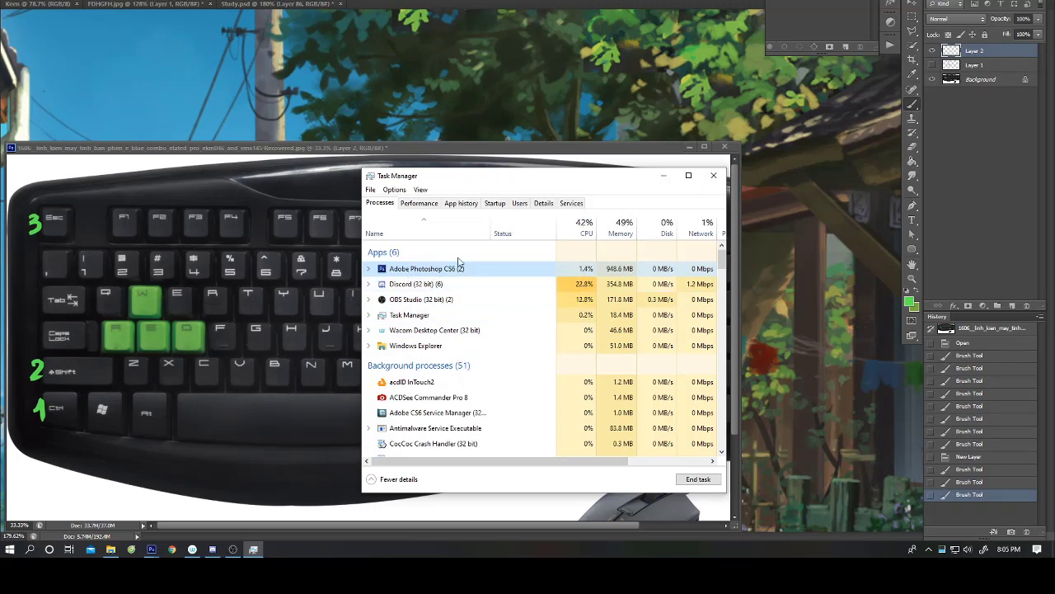
left_click(713, 175)
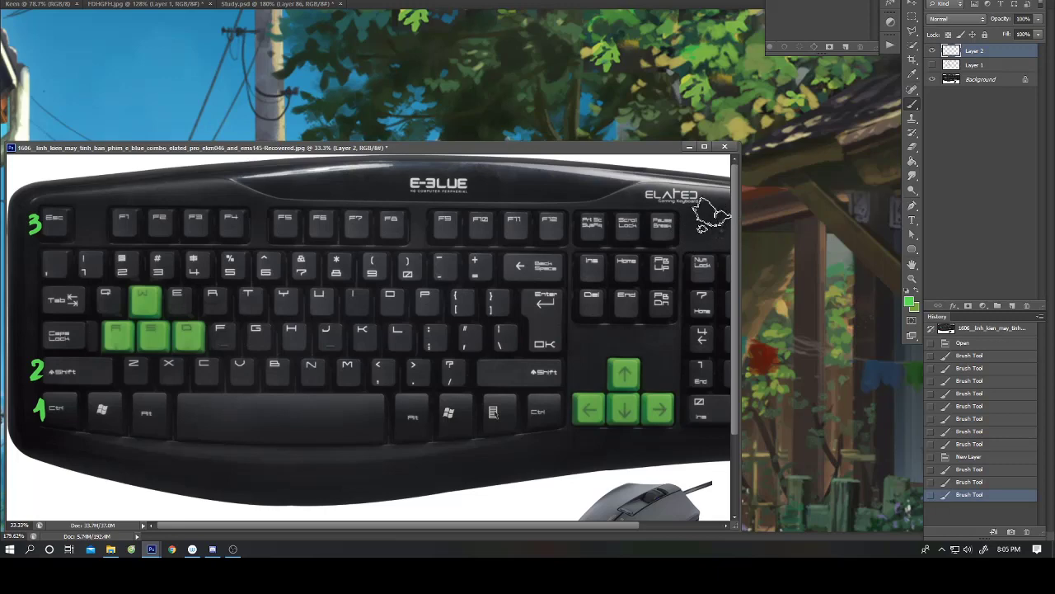
key("ctrl+minus")
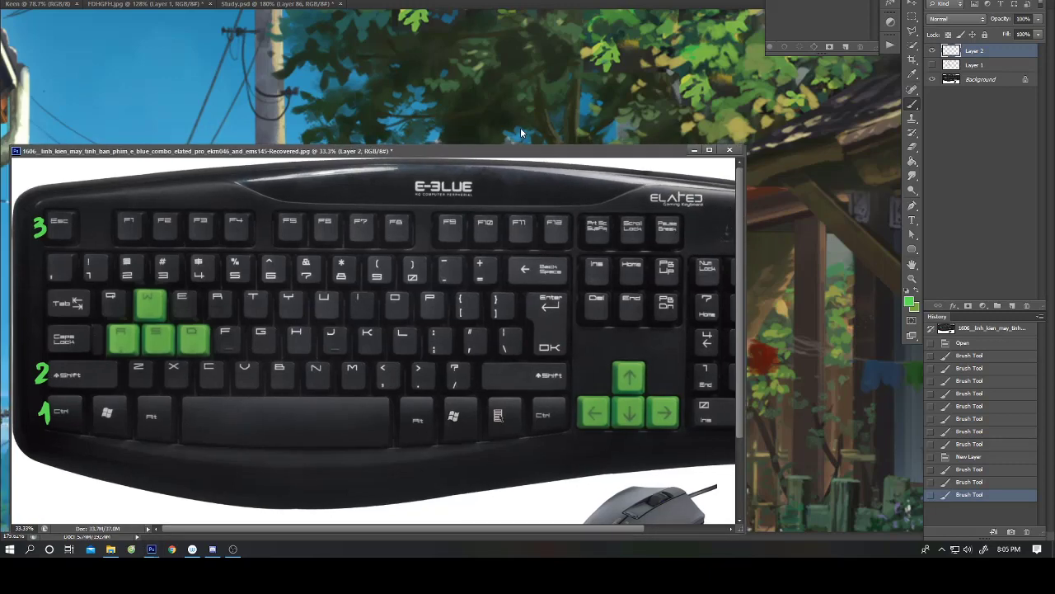
Shrink and move the keyboard image window down, then return to Study.psd
key("ctrl+minus")
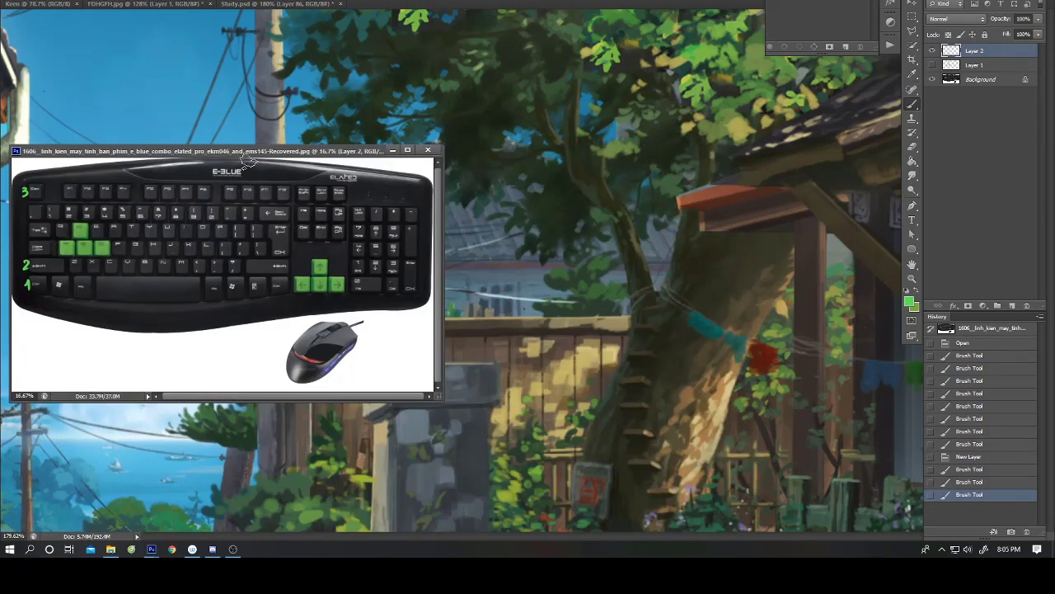
left_click_drag(248, 151, 247, 316)
key("ctrl+minus")
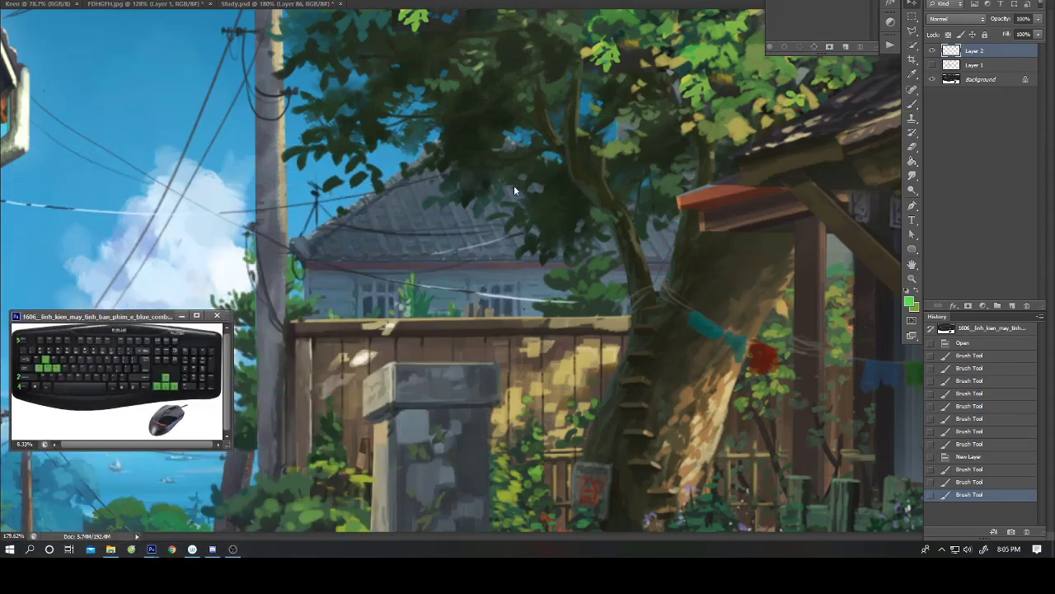
key("ctrl+Tab")
Clear a freehand foliage selection, zoom out, and browse the Window and File menus
left_click_drag(326, 56, 354, 248)
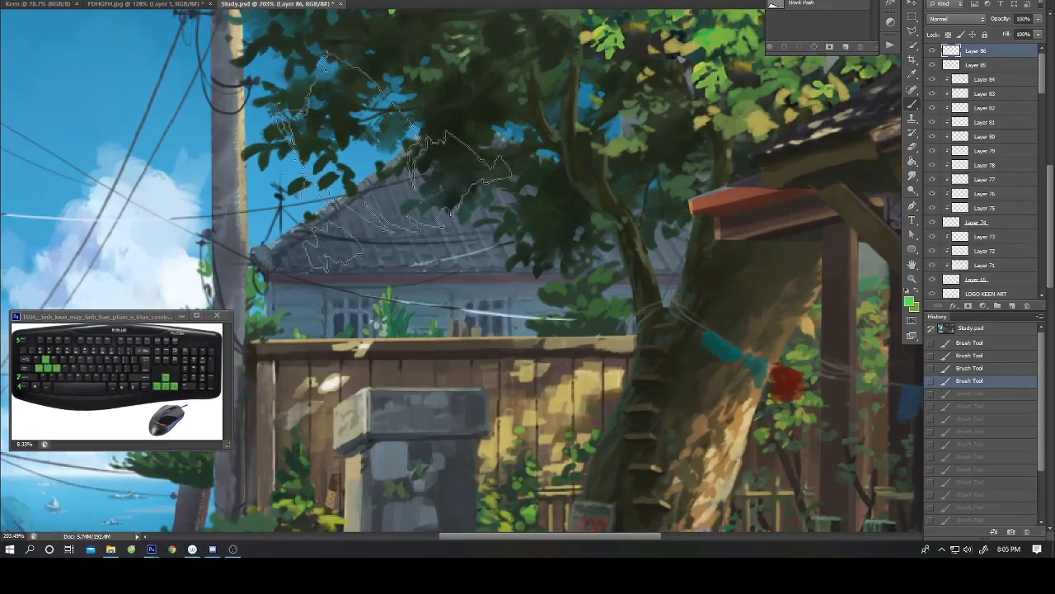
key("ctrl+d")
key("ctrl+minus")
key("ctrl+minus")
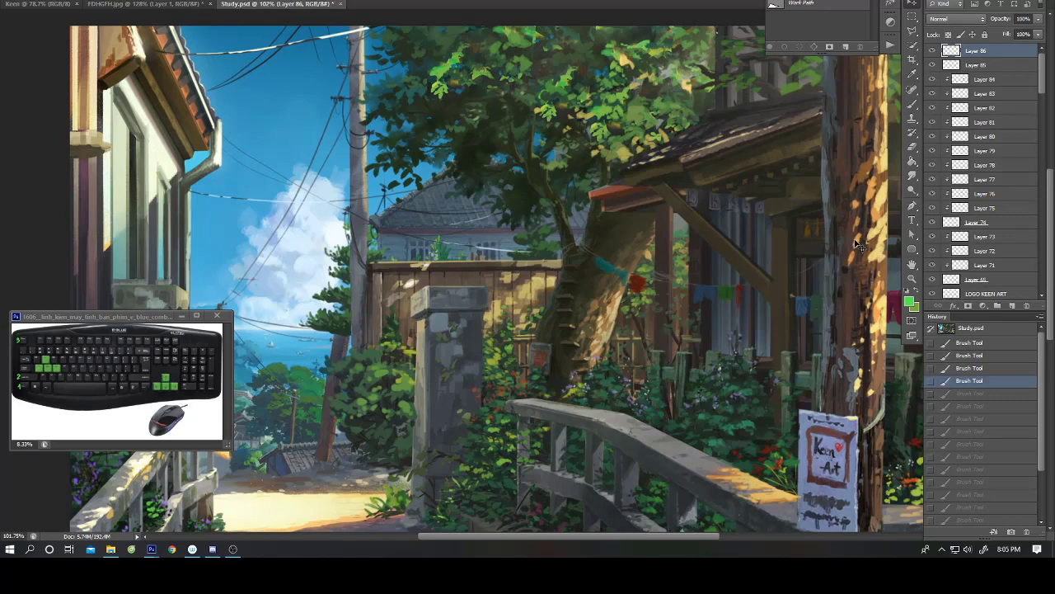
key("alt+w")
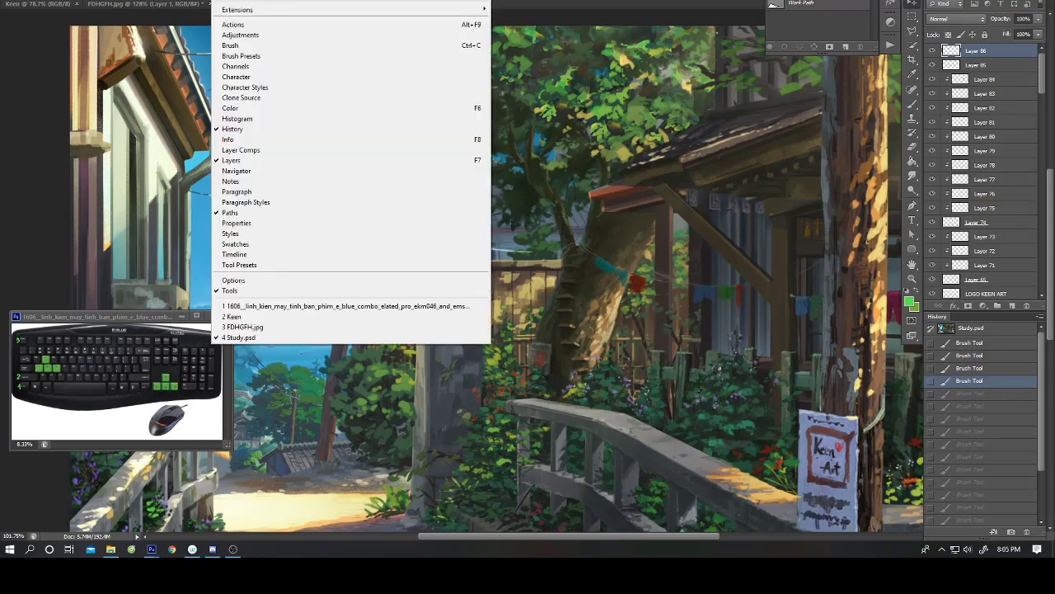
key("Down")
key("Escape")
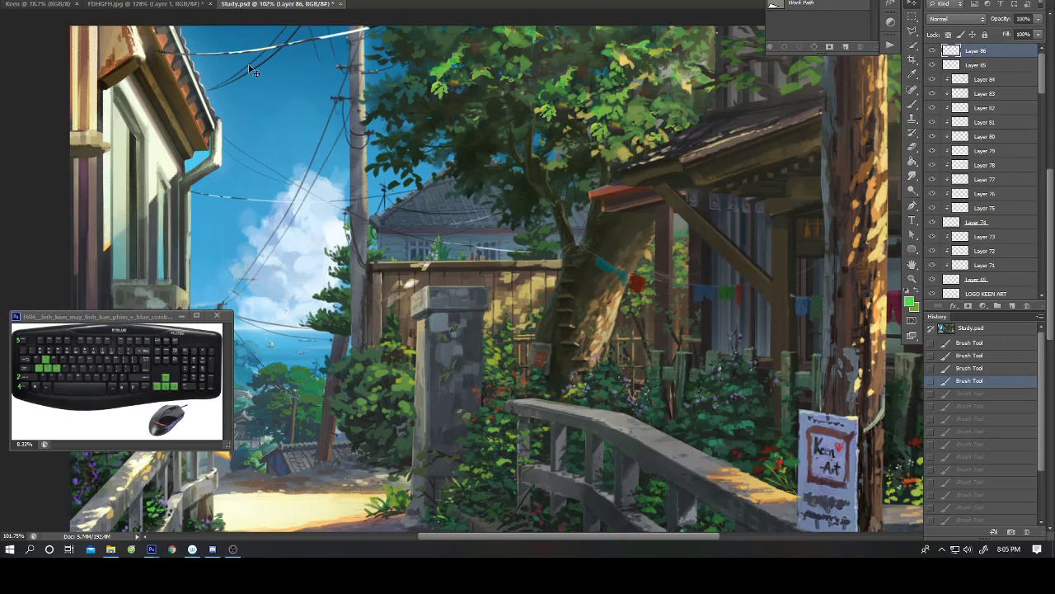
key("alt+f")
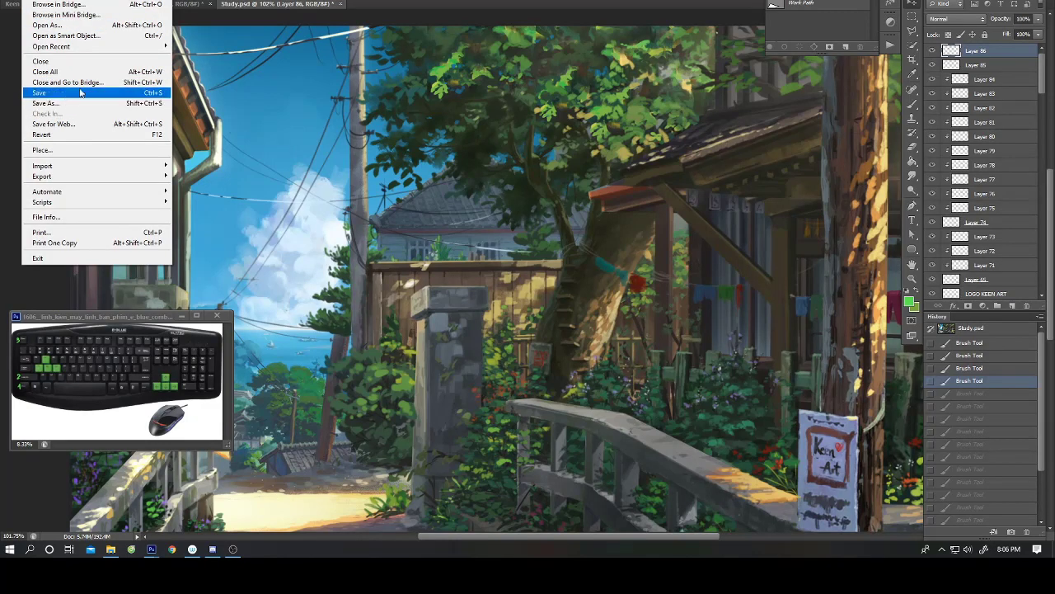
Dismiss the File menu and save Study.psd
left_click(399, 142)
scroll(476, 145, "up", 2)
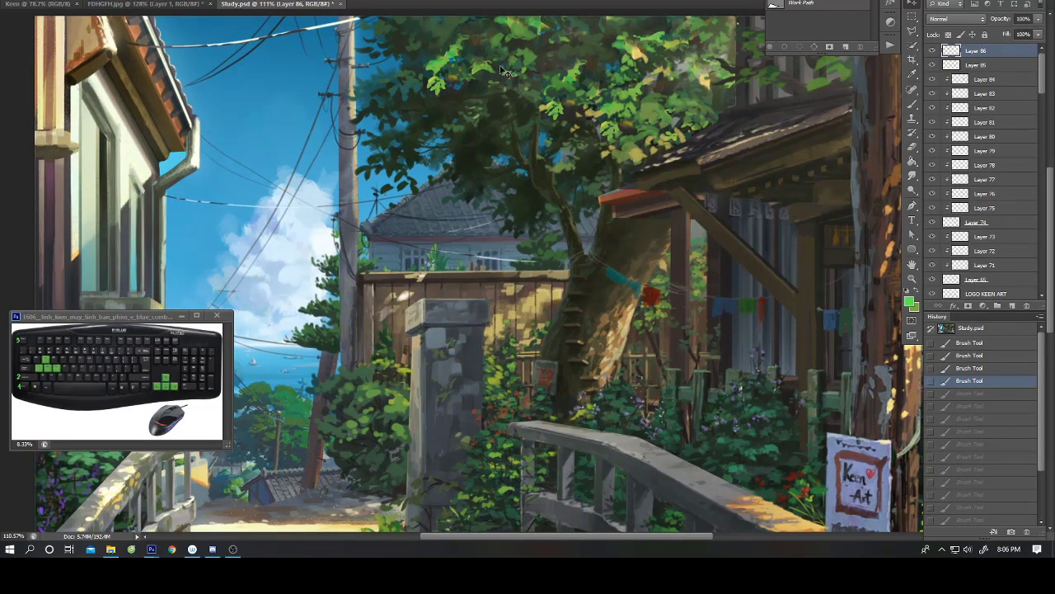
scroll(499, 70, "up", 2)
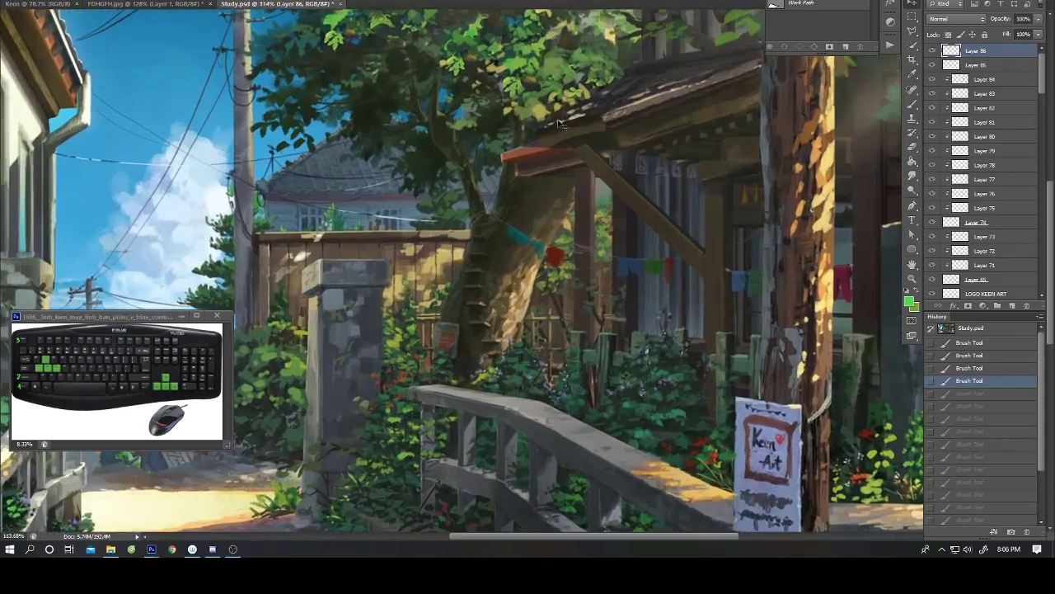
scroll(371, 29, "up", 2)
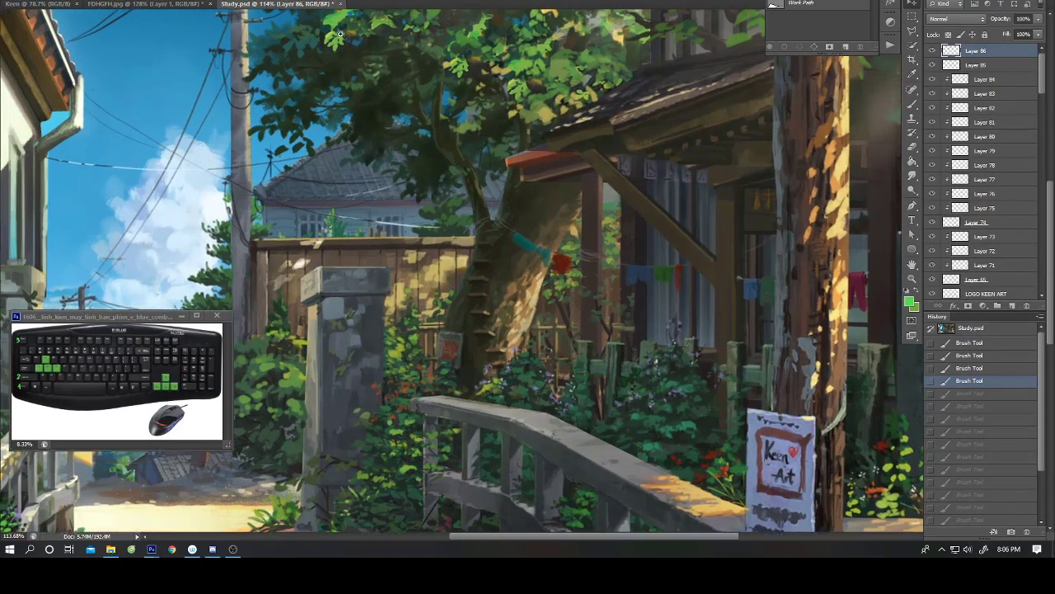
scroll(334, 18, "up", 5)
key("ctrl+s")
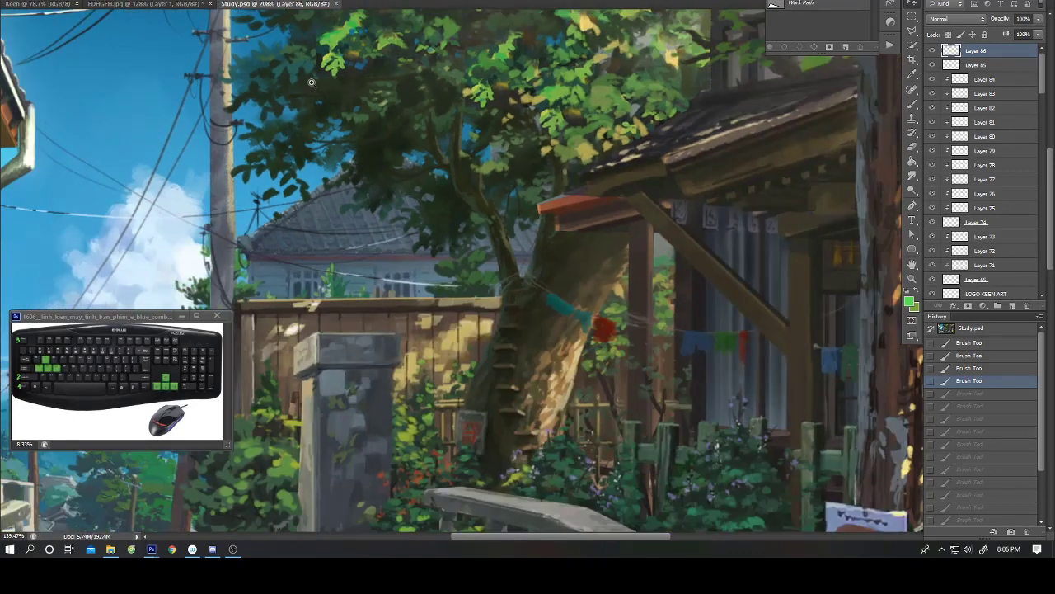
Paint and undo a green test dab on the tree, checking the Desktop folder window
scroll(334, 33, "down", 5)
left_click(355, 194)
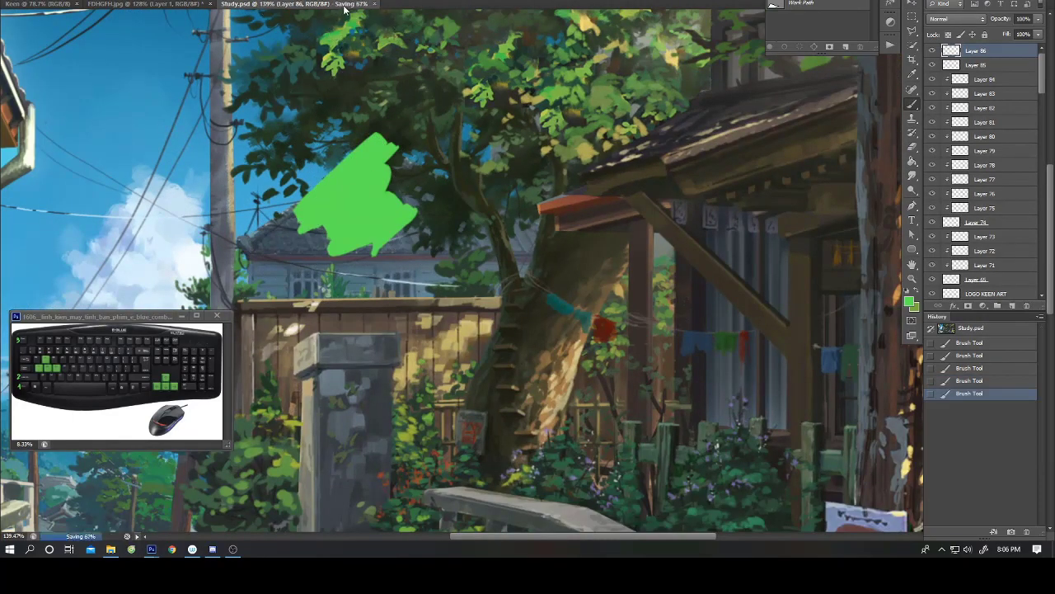
key("ctrl+z")
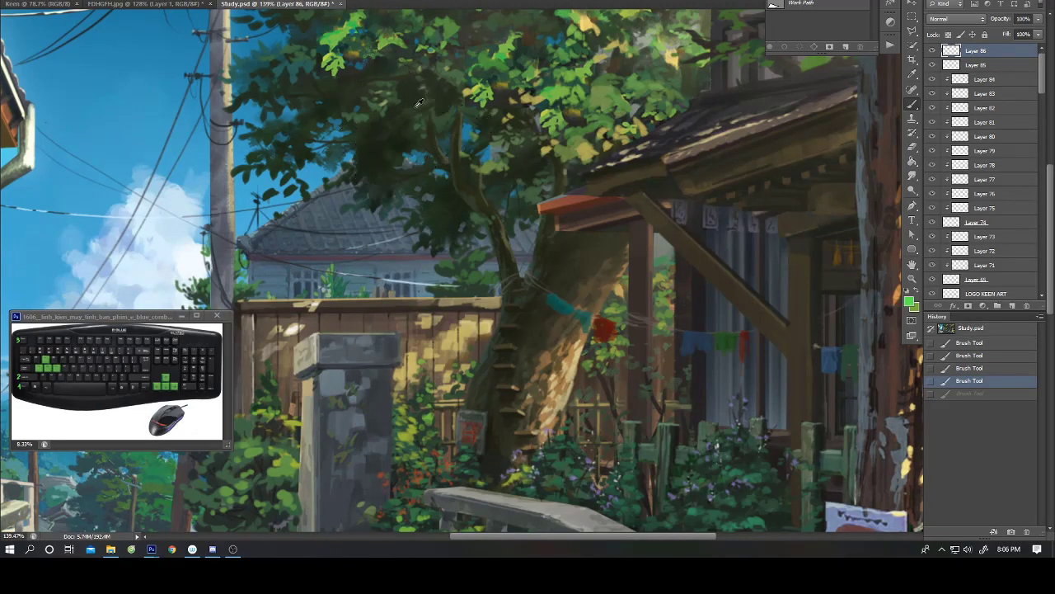
key("alt+Tab")
key("Tab")
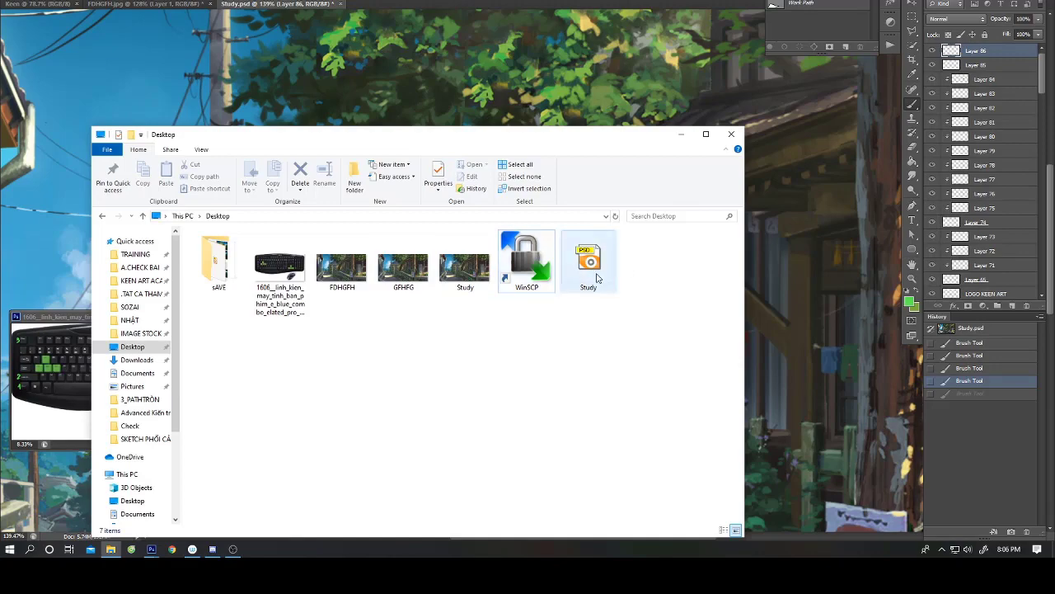
key("alt+Tab")
Paint green test strokes across the tree foliage, then undo them
left_click_drag(330, 75, 429, 141)
left_click_drag(355, 107, 554, 237)
key("alt+Tab")
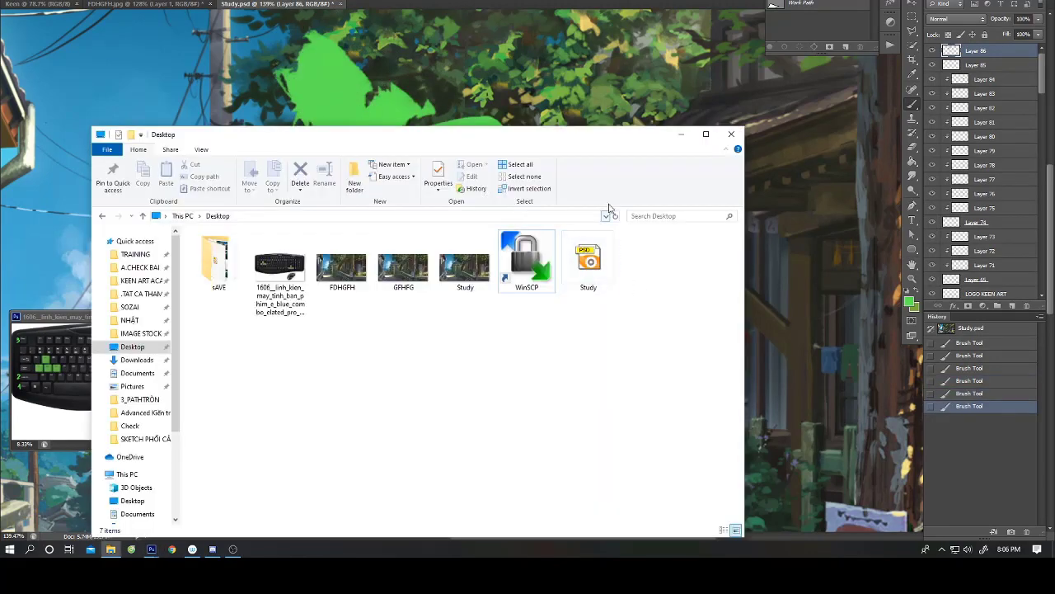
key("alt+Tab")
left_click_drag(487, 247, 594, 90)
key("alt+Tab")
key("alt+Tab")
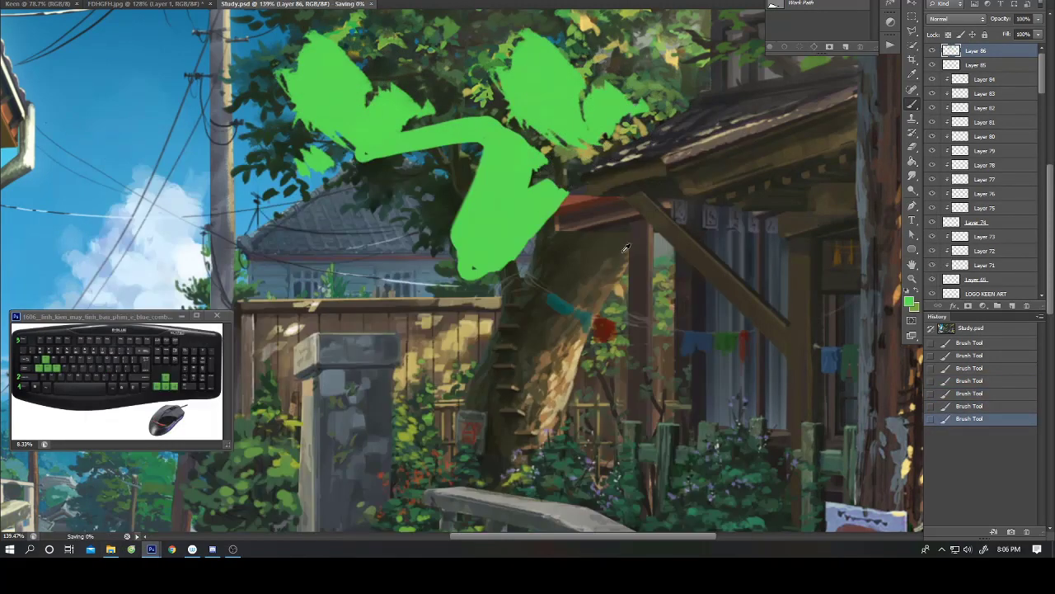
key("alt+Tab")
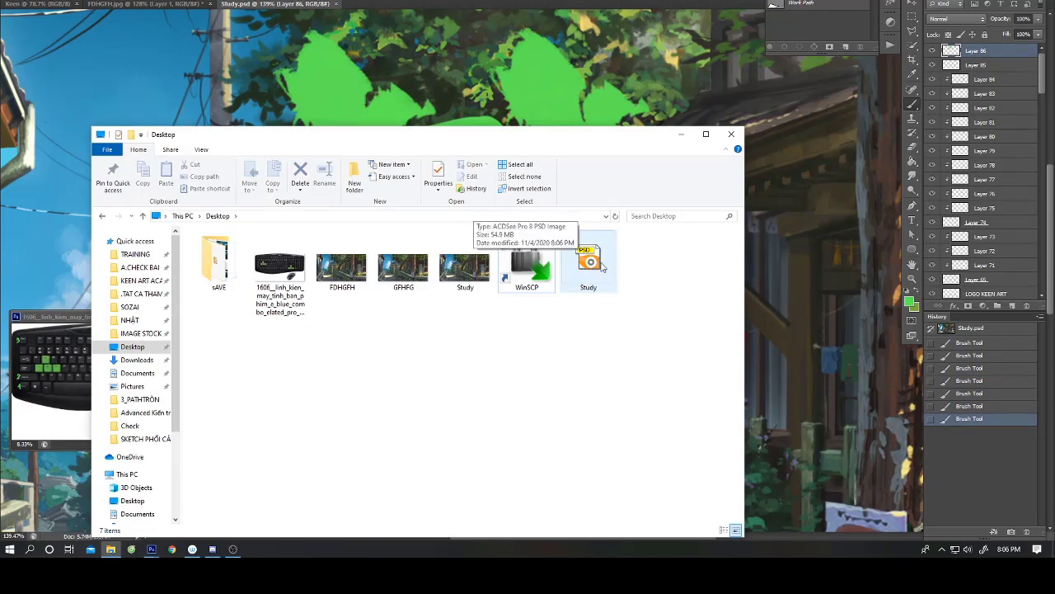
key("alt+Tab")
key("ctrl+minus")
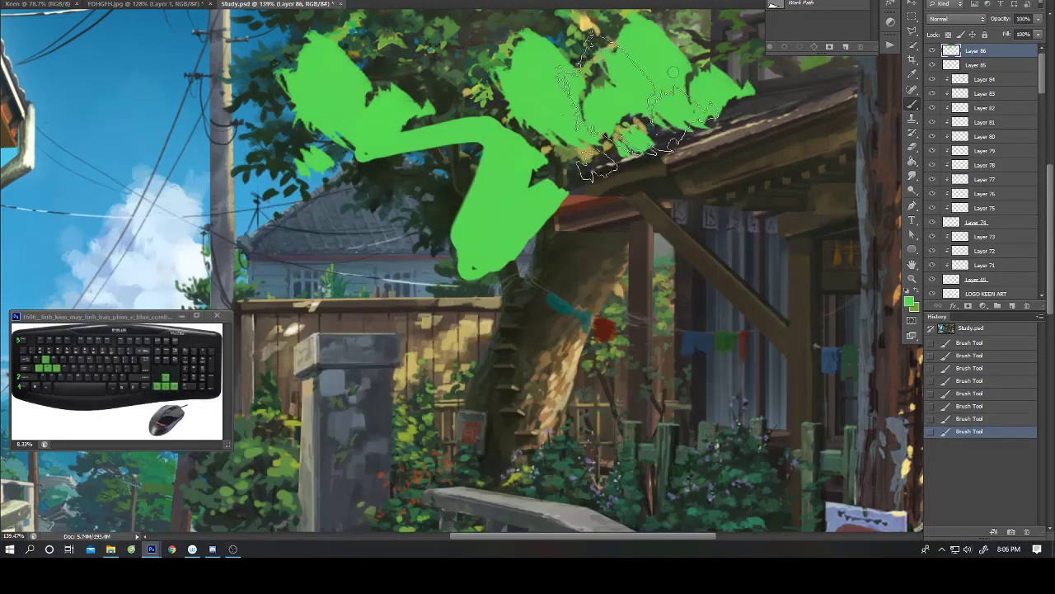
key("ctrl+alt+z")
key("ctrl+alt+z")
key("ctrl+alt+z")
key("ctrl+alt+z")
key("ctrl+alt+z")
Save a copy as Study 2.psd with Maximize Compatibility accepted
key("alt+f")
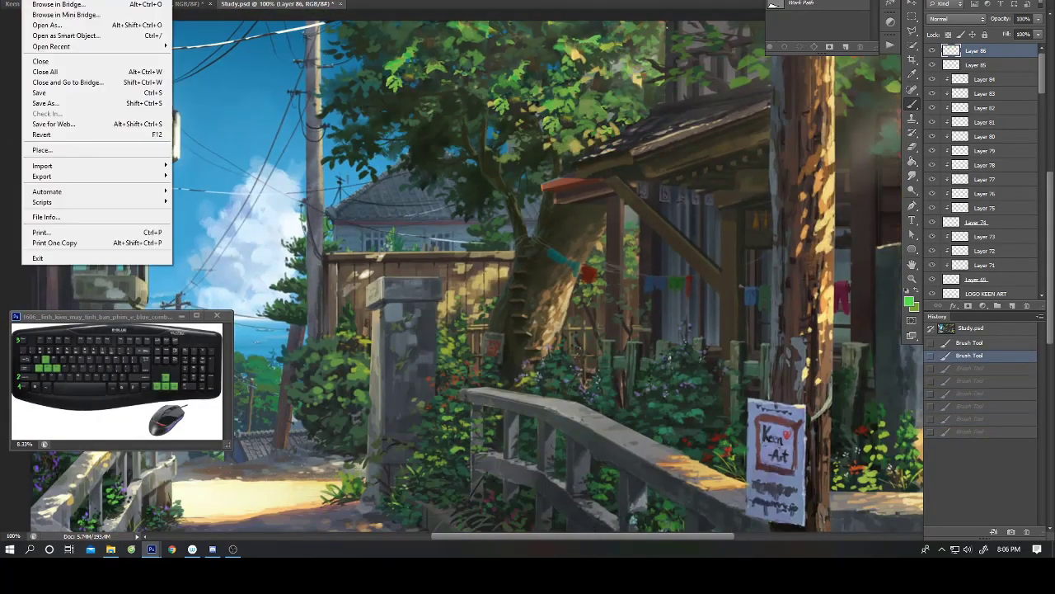
left_click(83, 105)
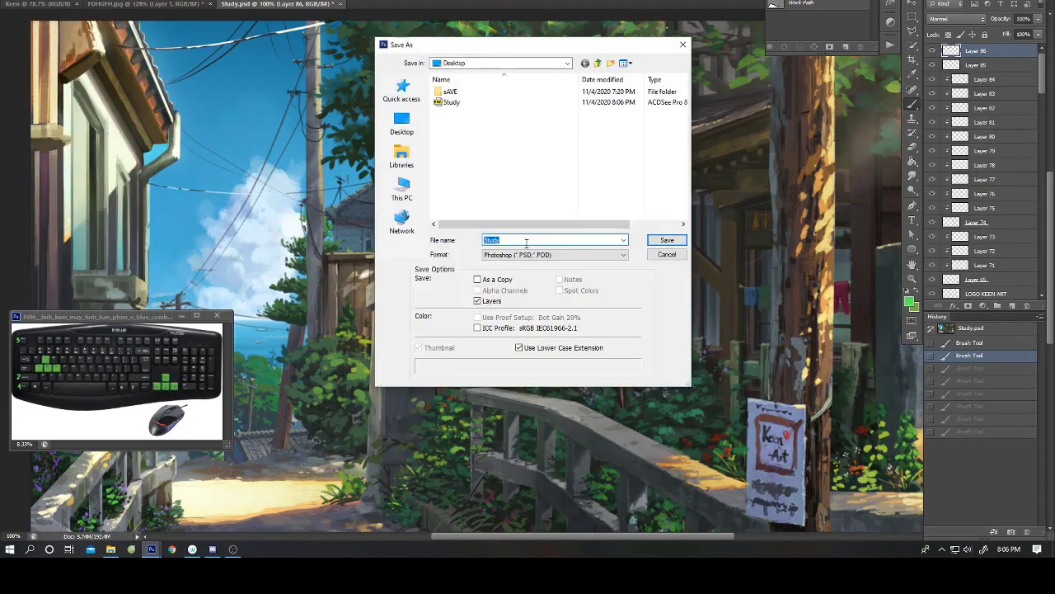
left_click(538, 240)
type("2")
key("Return")
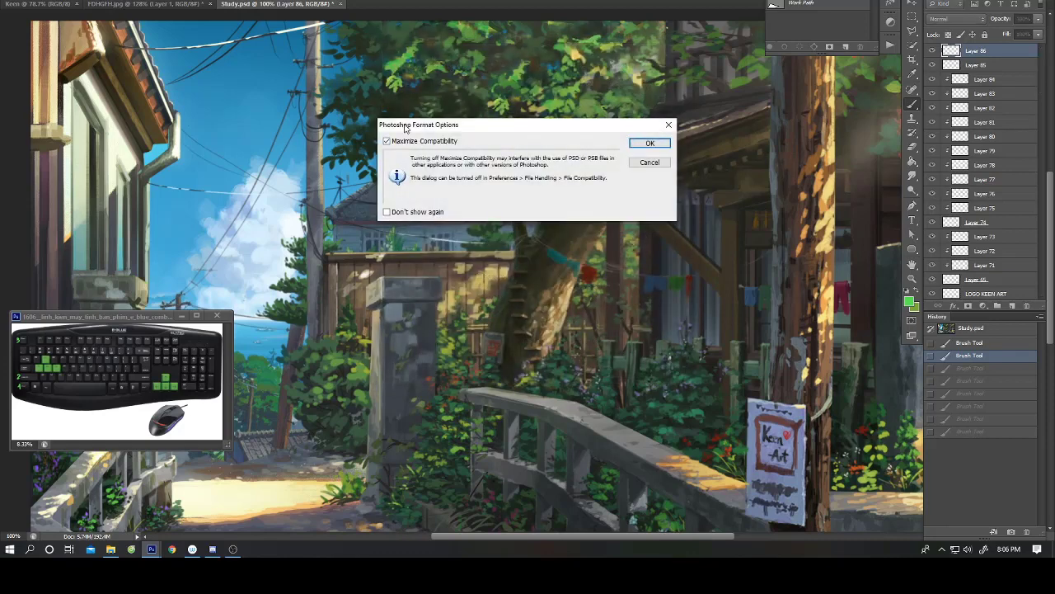
left_click(650, 144)
Compare the file sizes of Study and Study 2 in the Desktop folder
left_click(109, 550)
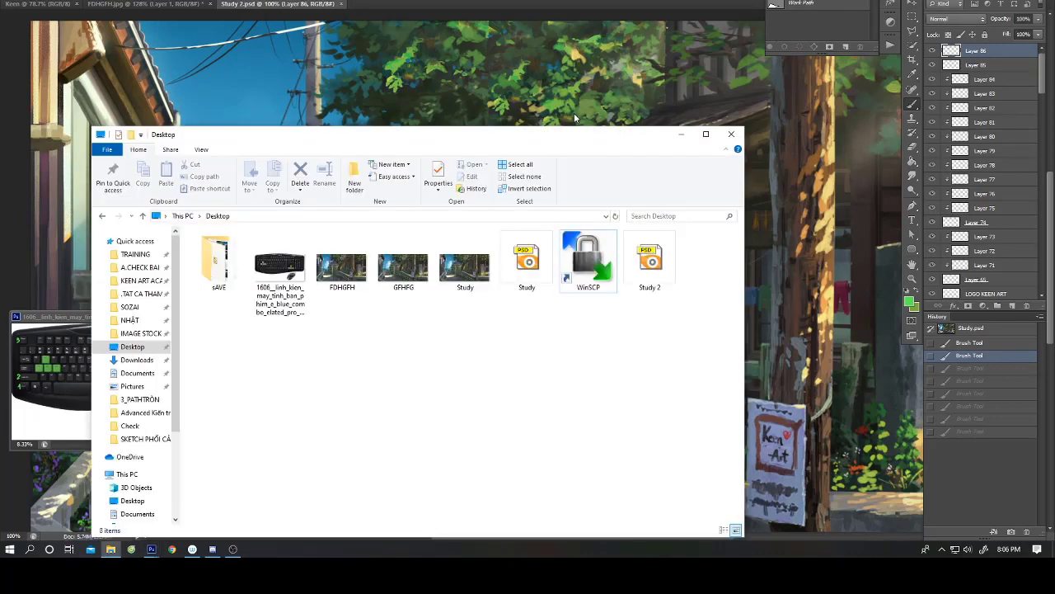
left_click(536, 270)
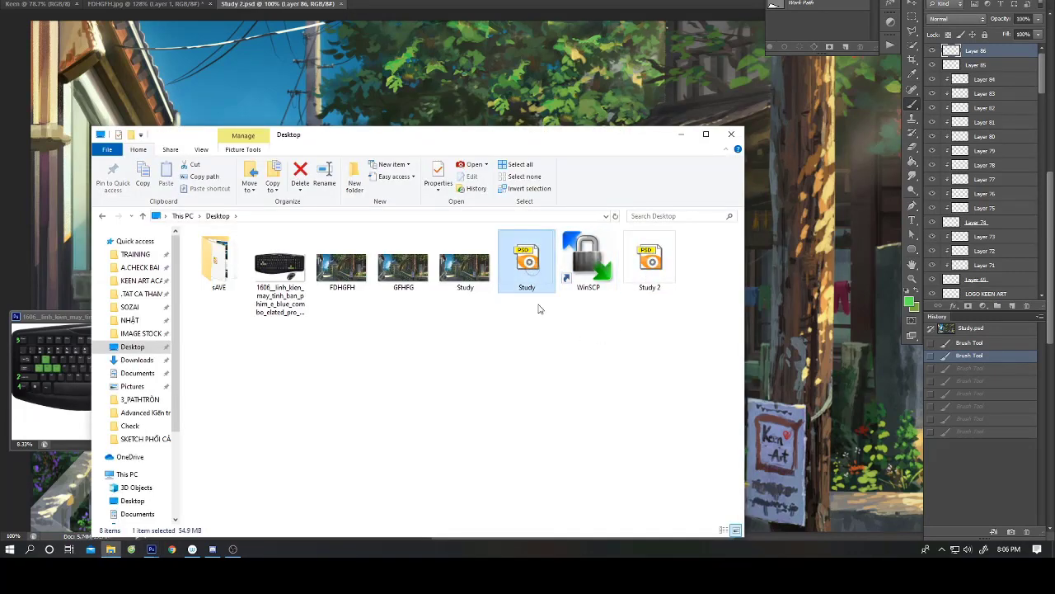
left_click(657, 270)
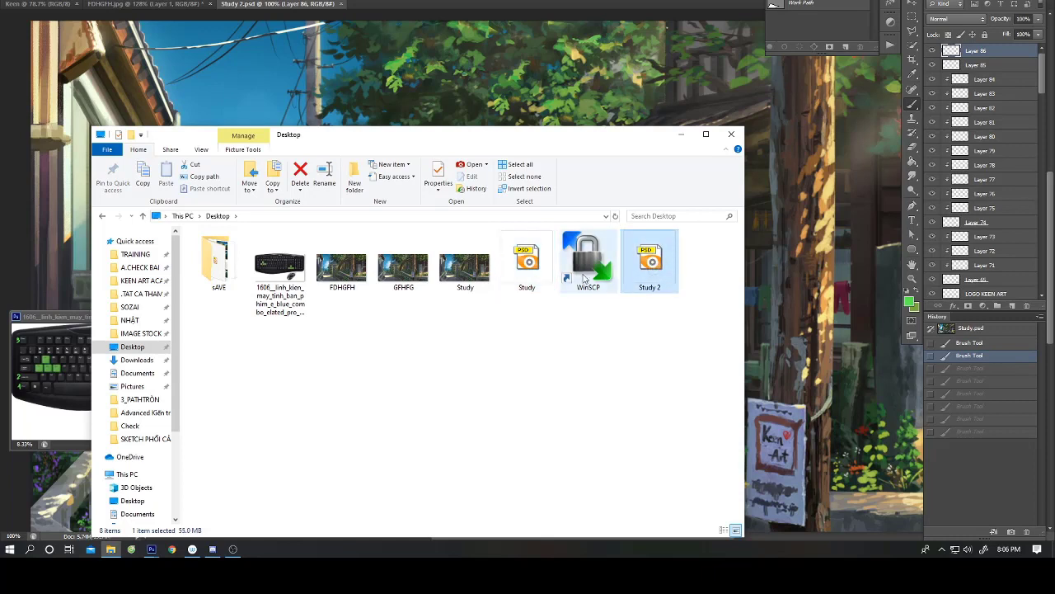
left_click(544, 251)
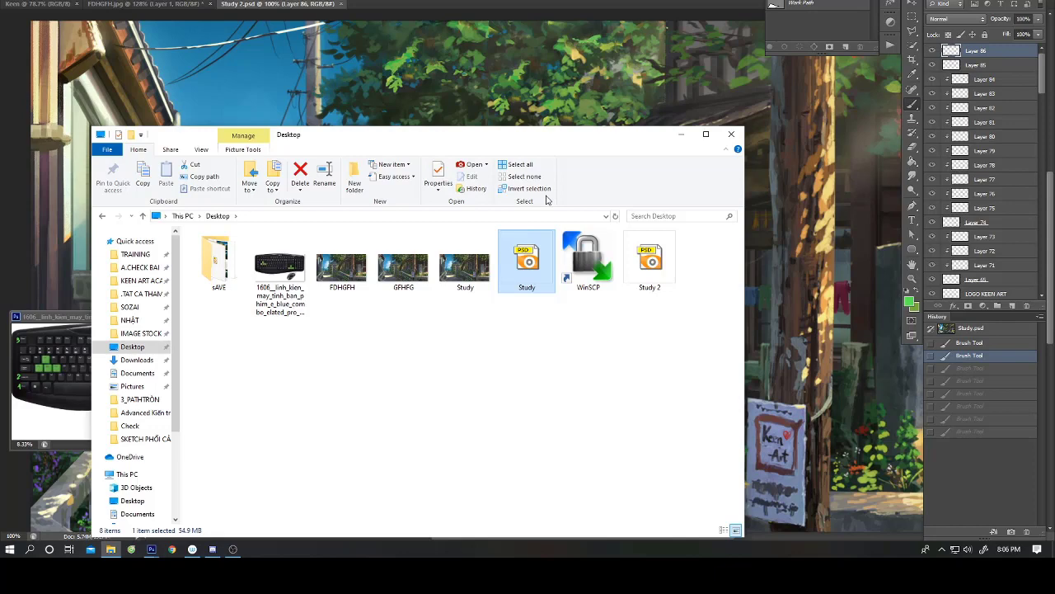
Fit the painting on screen, merge all layers into one, and flip it horizontally
left_click(482, 57)
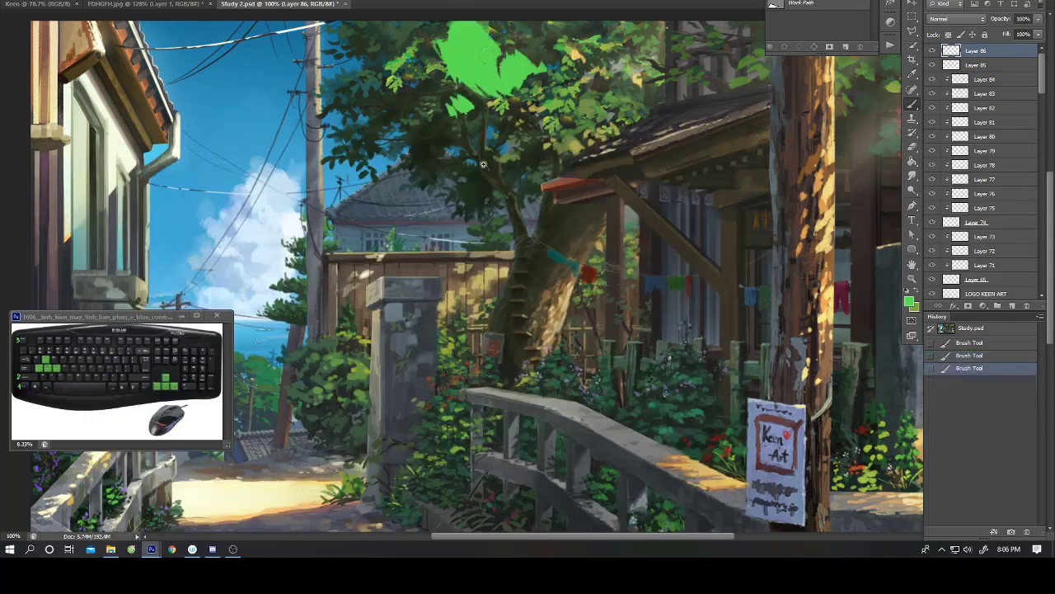
key("ctrl+0")
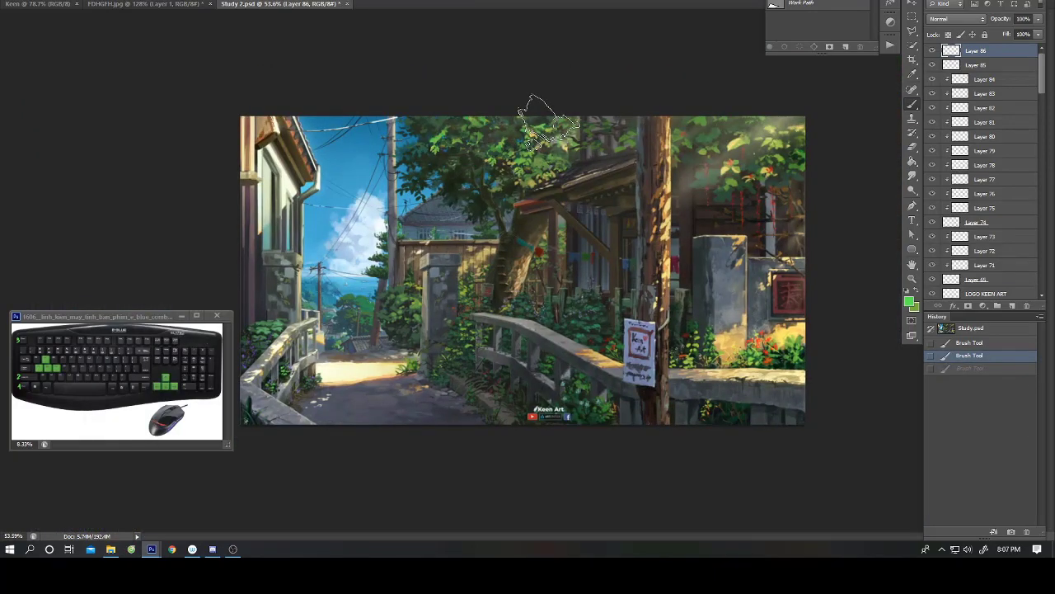
scroll(536, 206, "down", 2)
key("ctrl+alt+a")
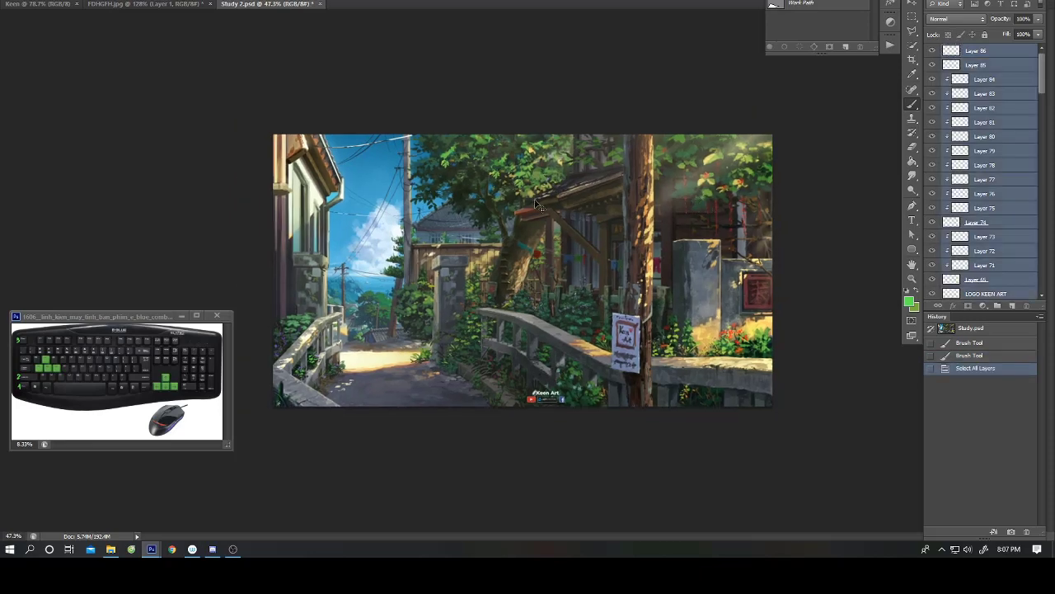
key("ctrl+e")
key("ctrl+t")
right_click(568, 230)
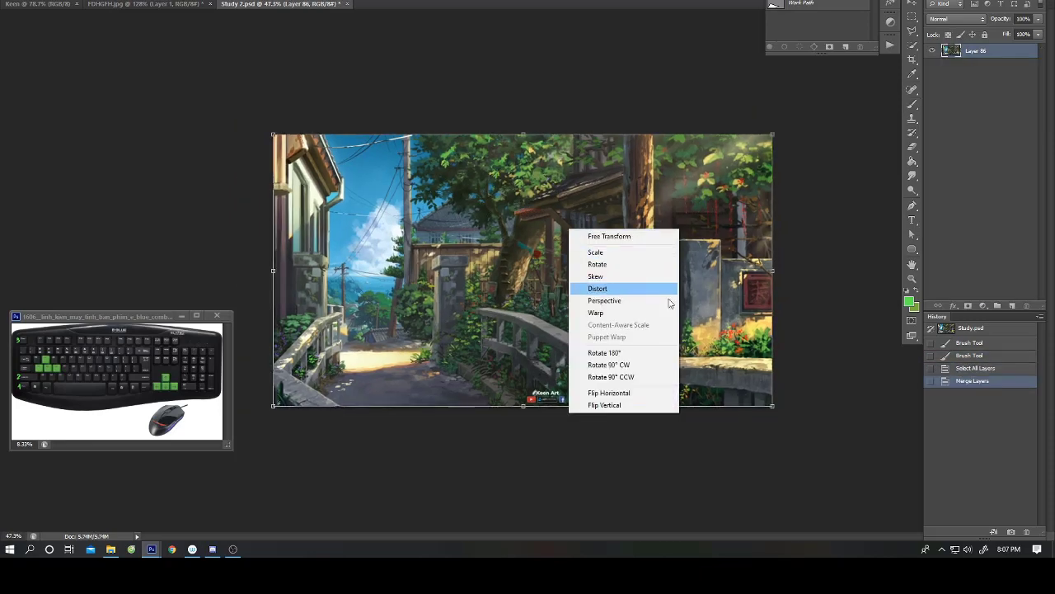
left_click(614, 393)
key("Return")
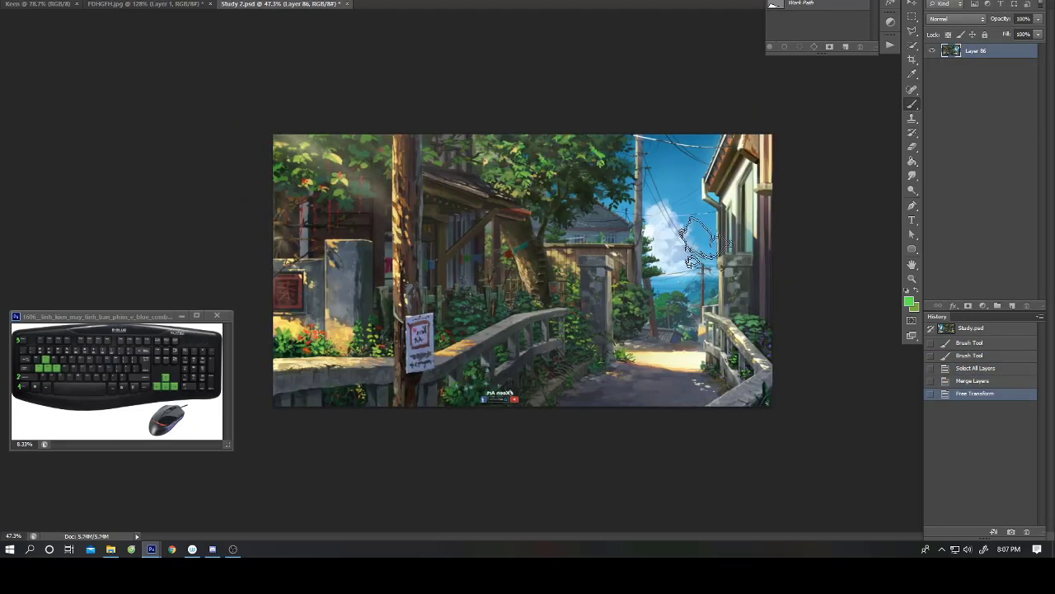
Zoom in and out over the flipped painting in full-screen view, then bring up the Desktop folder
scroll(669, 298, "up", 2)
scroll(669, 298, "up", 2)
key("f")
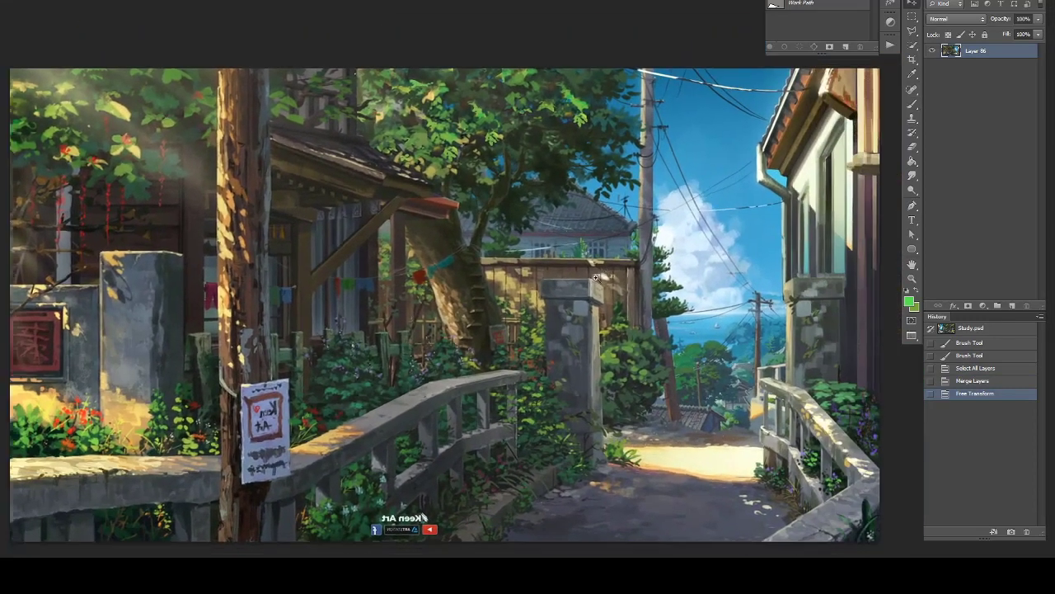
scroll(575, 211, "down", 2)
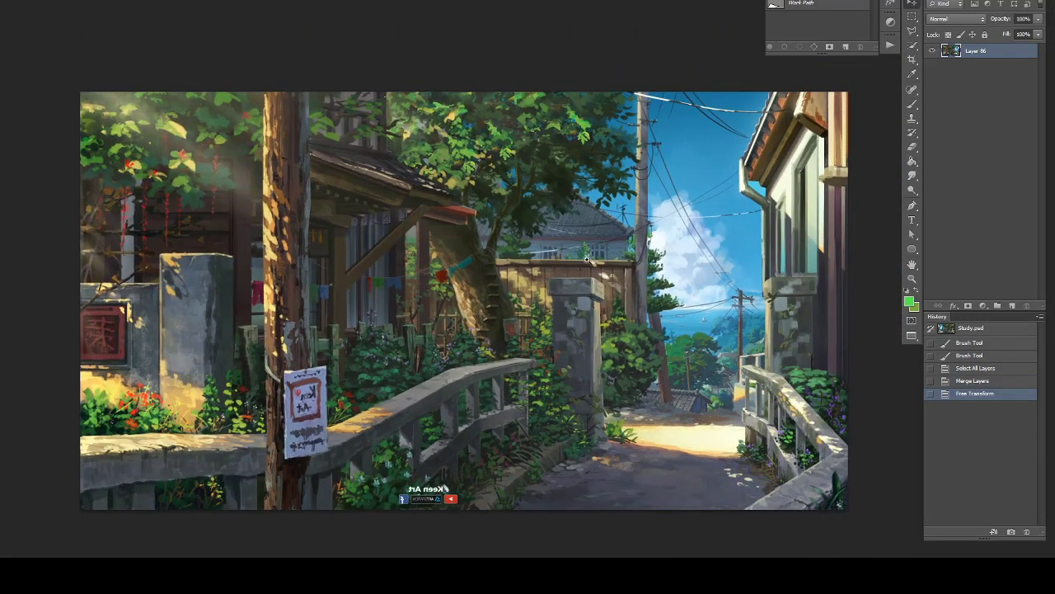
scroll(582, 257, "down", 3)
scroll(551, 264, "up", 3)
scroll(602, 285, "up", 1)
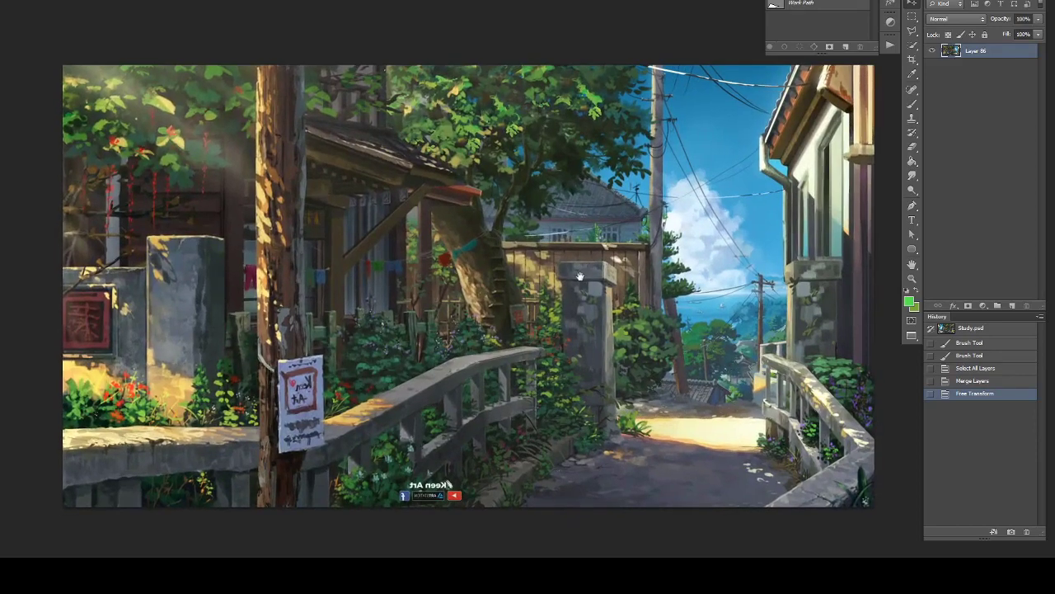
scroll(605, 286, "up", 1)
scroll(605, 286, "up", 1)
scroll(594, 288, "up", 1)
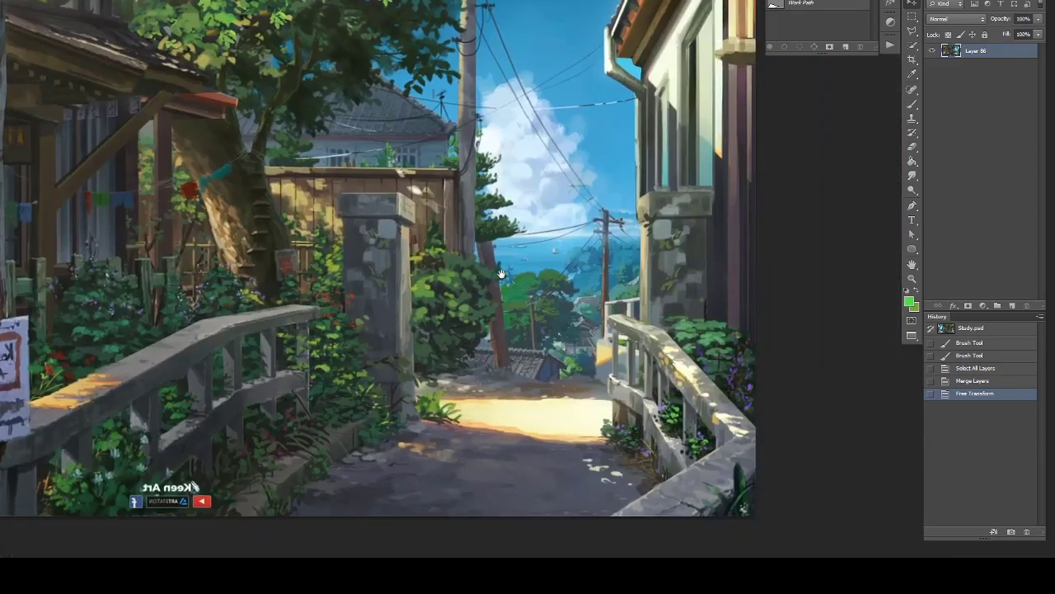
scroll(580, 291, "up", 1)
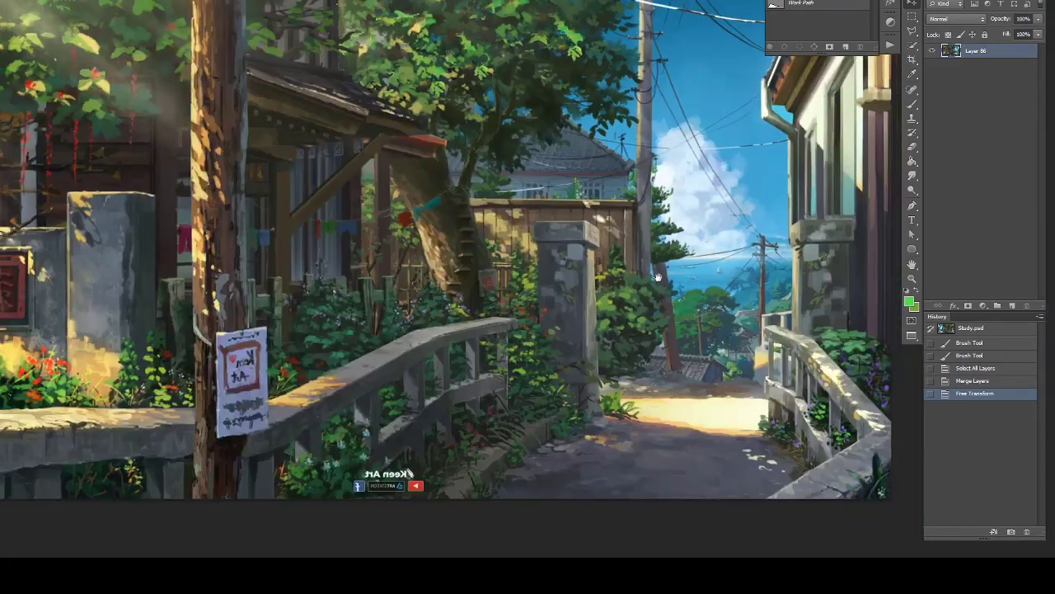
scroll(689, 295, "left", 5)
scroll(689, 296, "down", 1)
scroll(577, 313, "down", 2)
scroll(536, 321, "down", 1)
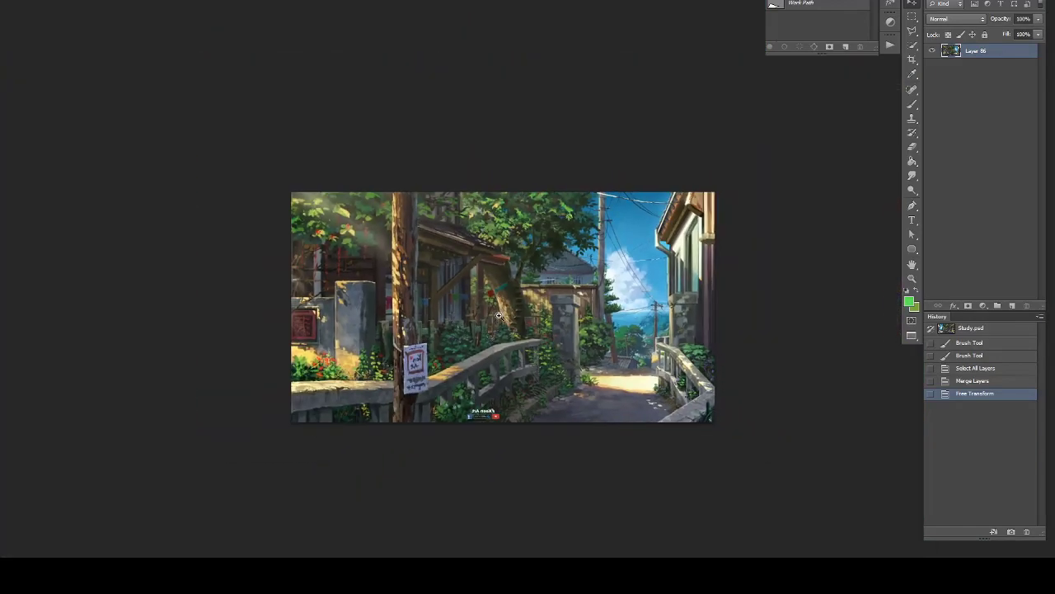
scroll(514, 323, "up", 1)
scroll(514, 323, "up", 2)
scroll(516, 322, "down", 2)
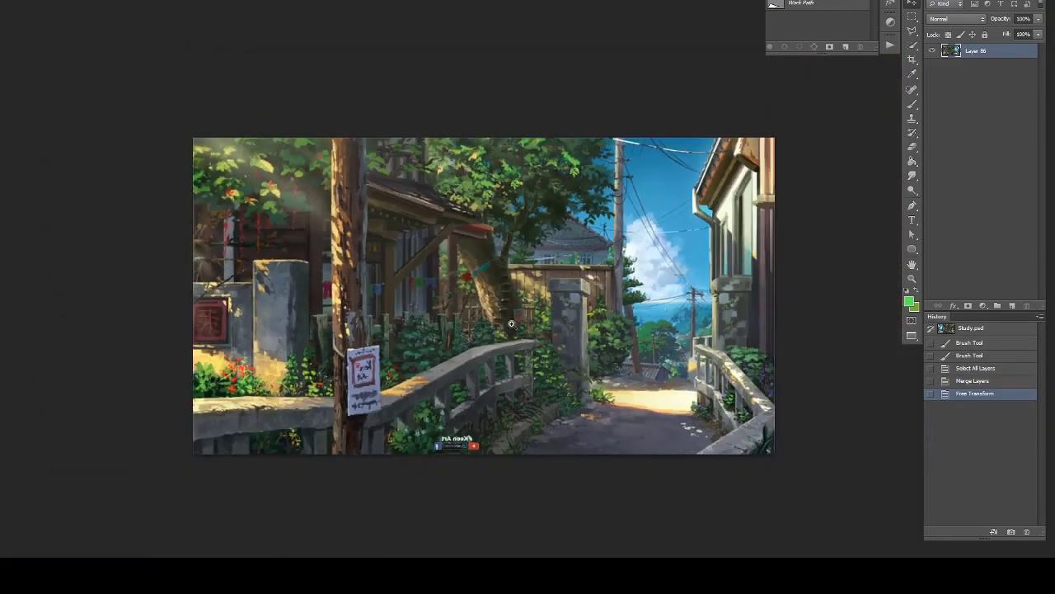
scroll(518, 322, "up", 1)
scroll(518, 322, "up", 1)
key("alt+Tab")
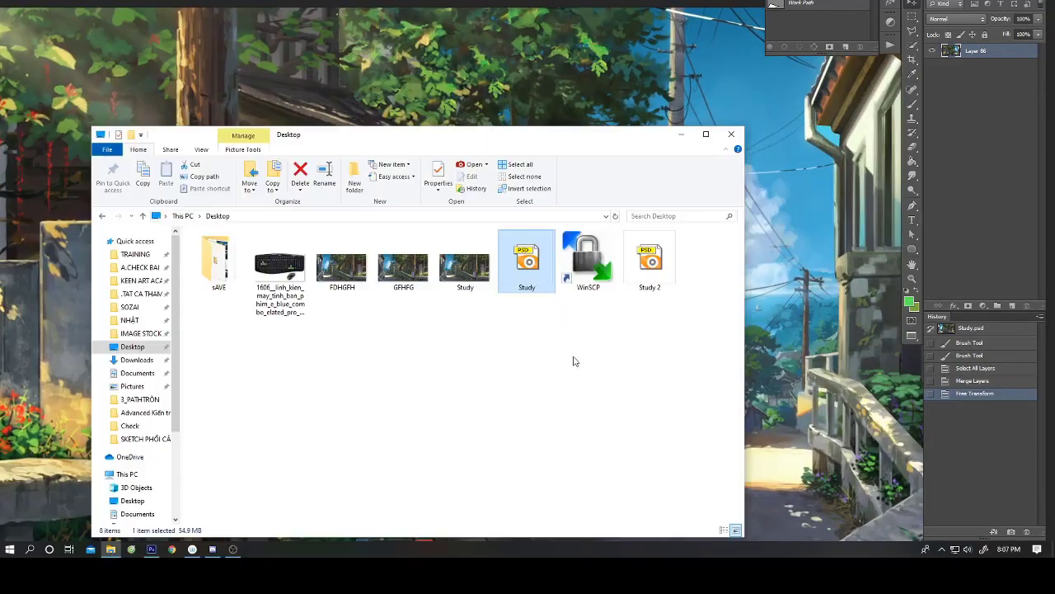
Save the painting as a layered PSD named Study 3, accepting the compatibility prompt
key("alt+Tab")
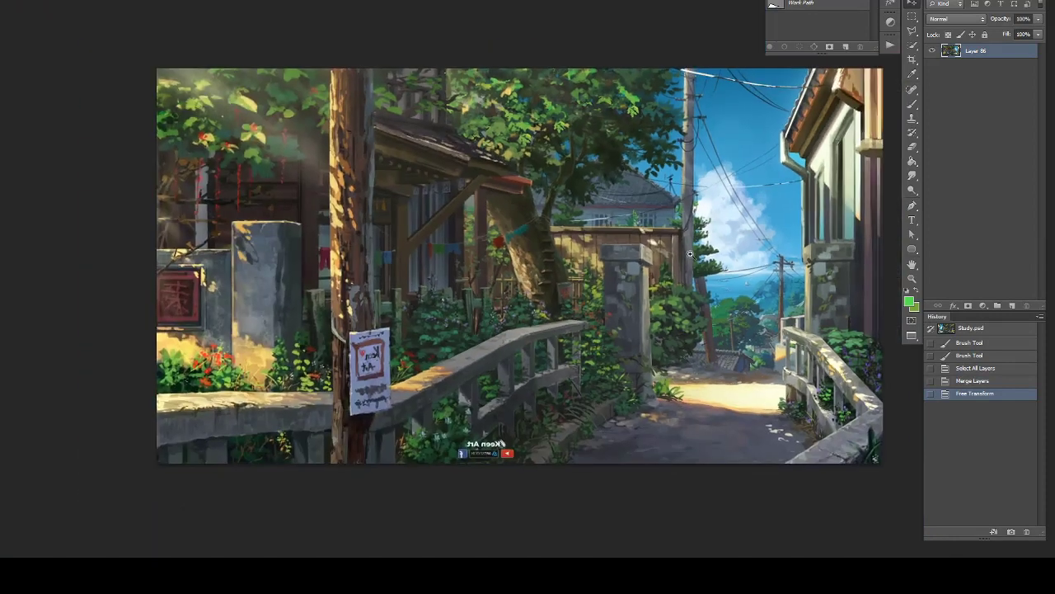
key("ctrl+shift+s")
left_click(536, 239)
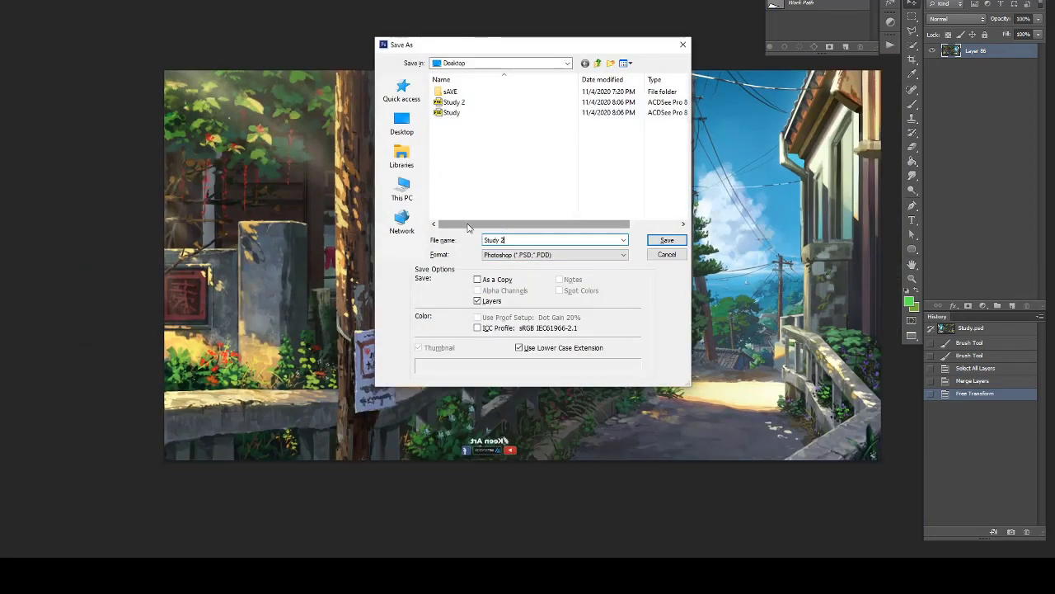
key("Return")
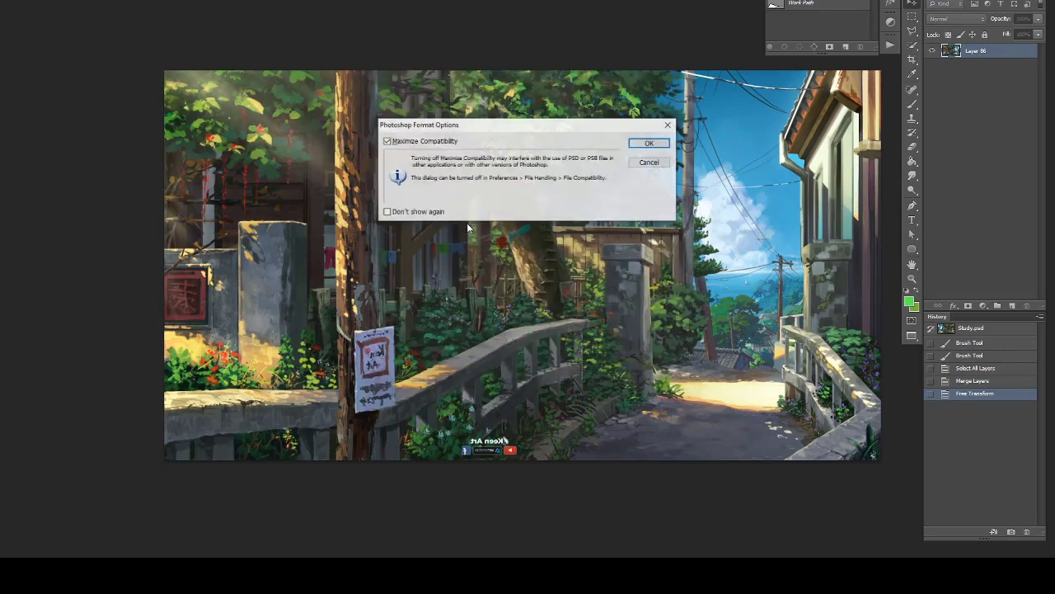
key("Return")
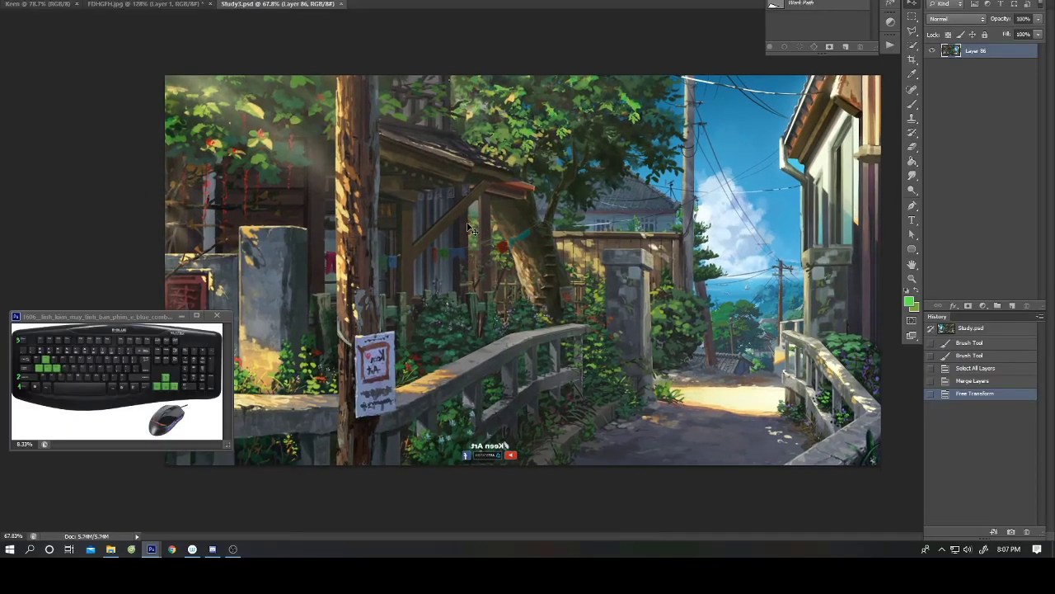
Close Study3.psd and make FDHGFH.jpg the active document
left_click(33, 2)
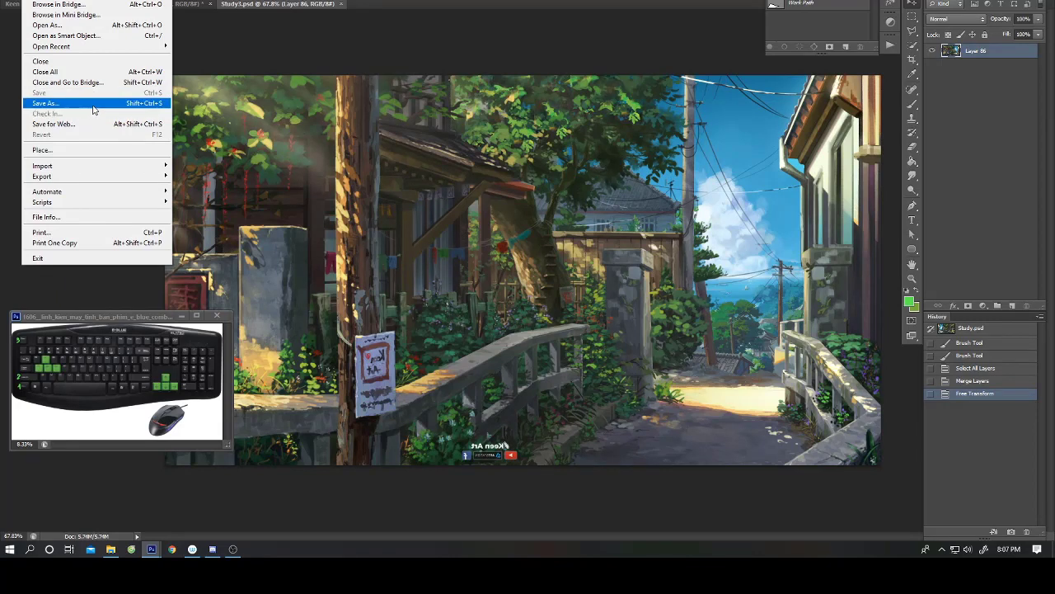
left_click(380, 117)
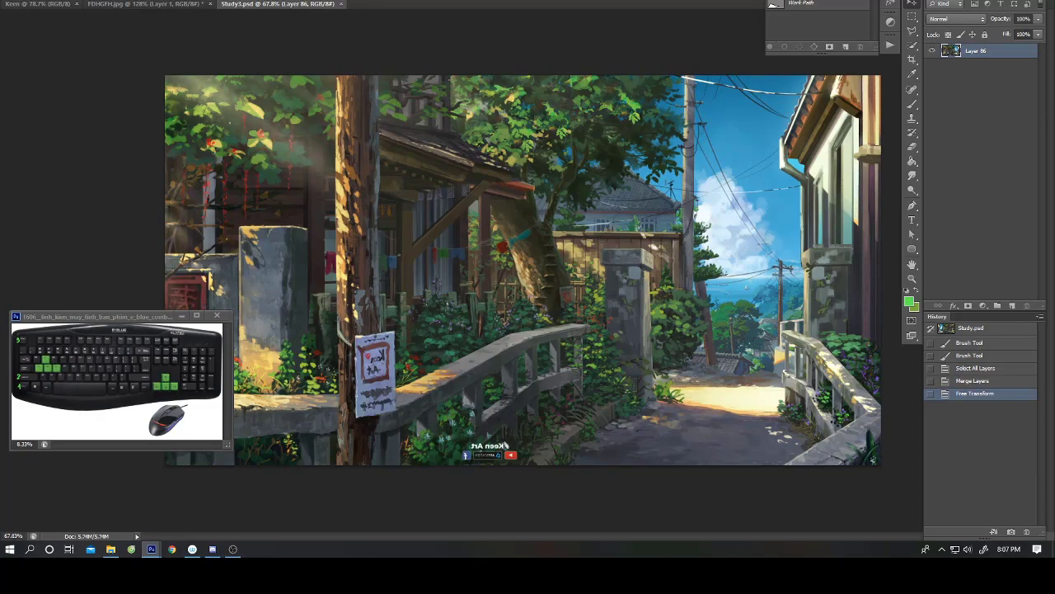
left_click(342, 4)
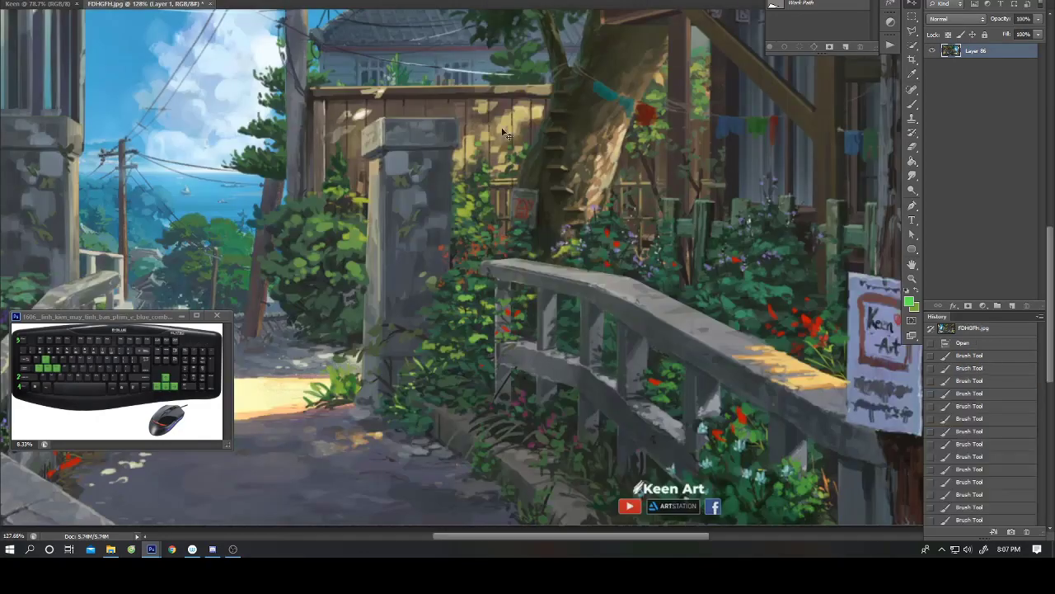
key("ctrl+0")
left_click(47, 5)
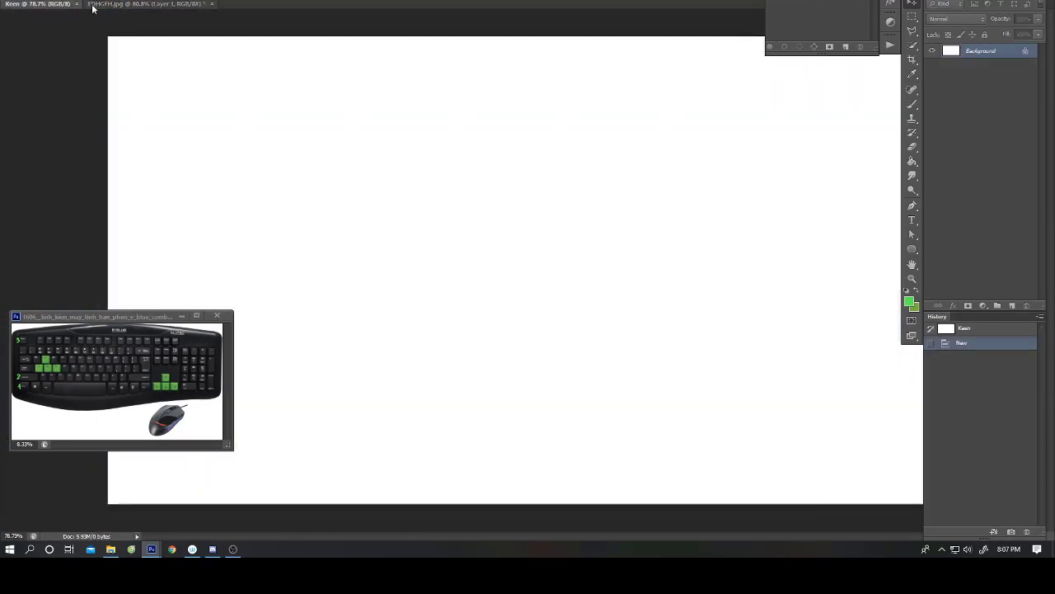
left_click(147, 5)
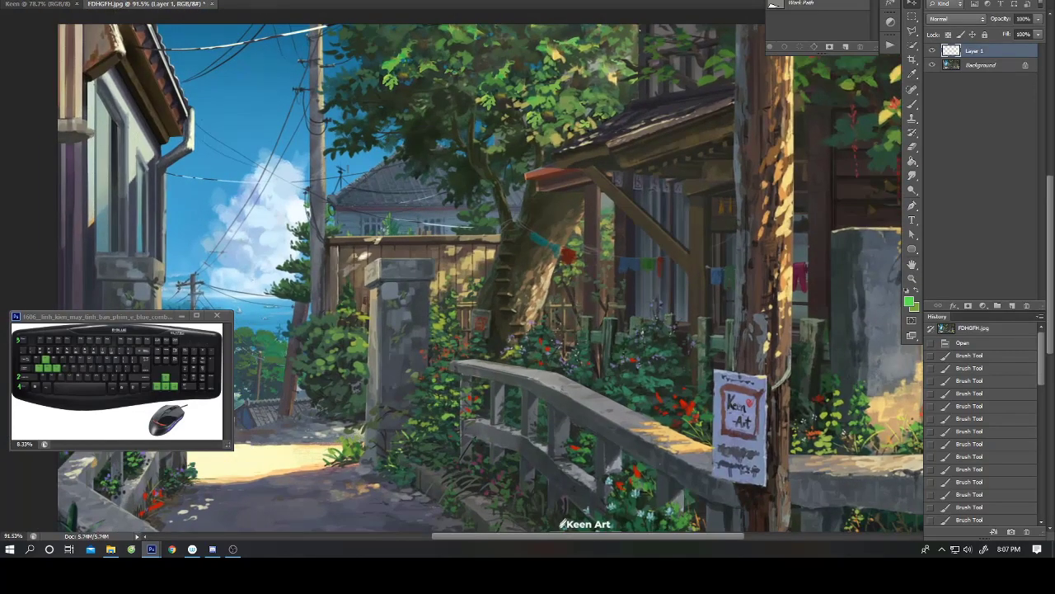
key("alt+f")
key("Right")
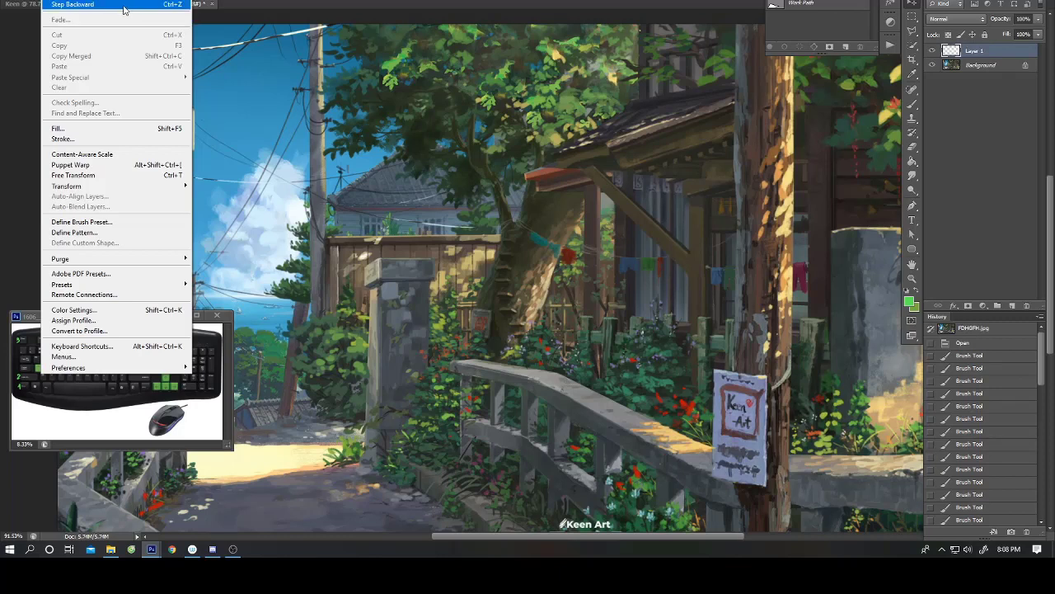
left_click(372, 146)
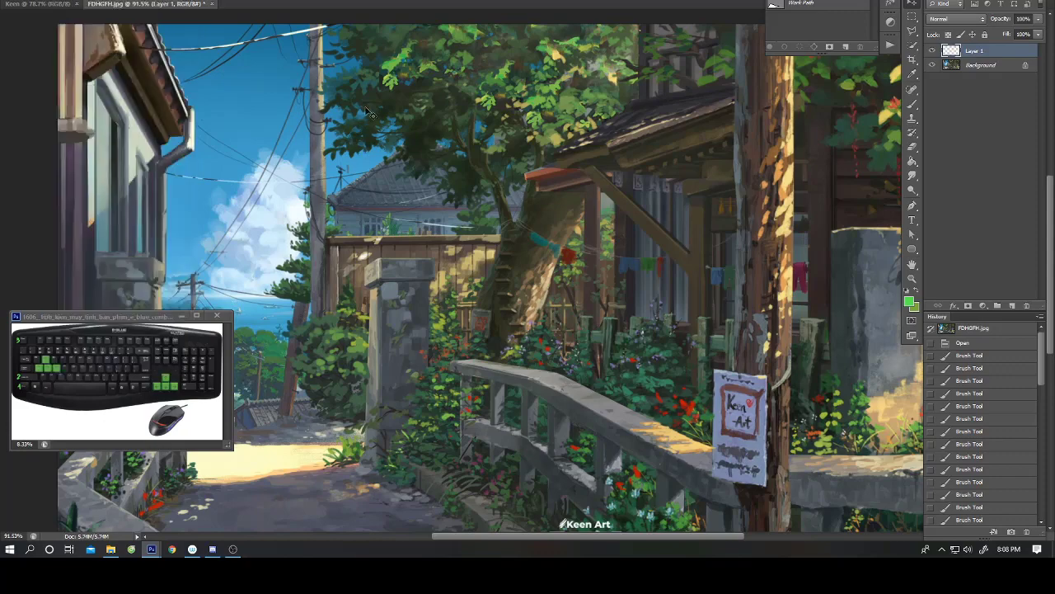
scroll(384, 193, "up", 3)
left_click_drag(425, 147, 356, 202)
left_click_drag(443, 136, 381, 216)
left_click_drag(495, 146, 422, 229)
left_click_drag(524, 153, 470, 221)
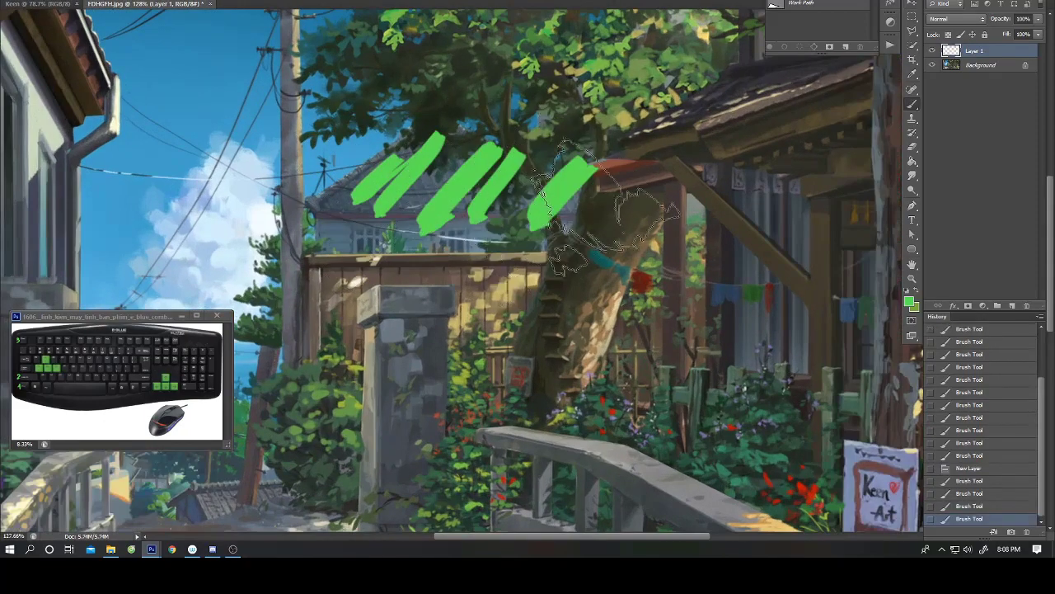
key("ctrl+alt+z")
key("ctrl+alt+z")
key("ctrl+alt+z")
key("ctrl+alt+z")
left_click_drag(505, 147, 452, 246)
left_click_drag(589, 165, 536, 244)
key("ctrl+z")
key("ctrl+z")
key("ctrl+z")
scroll(672, 186, "up", 4)
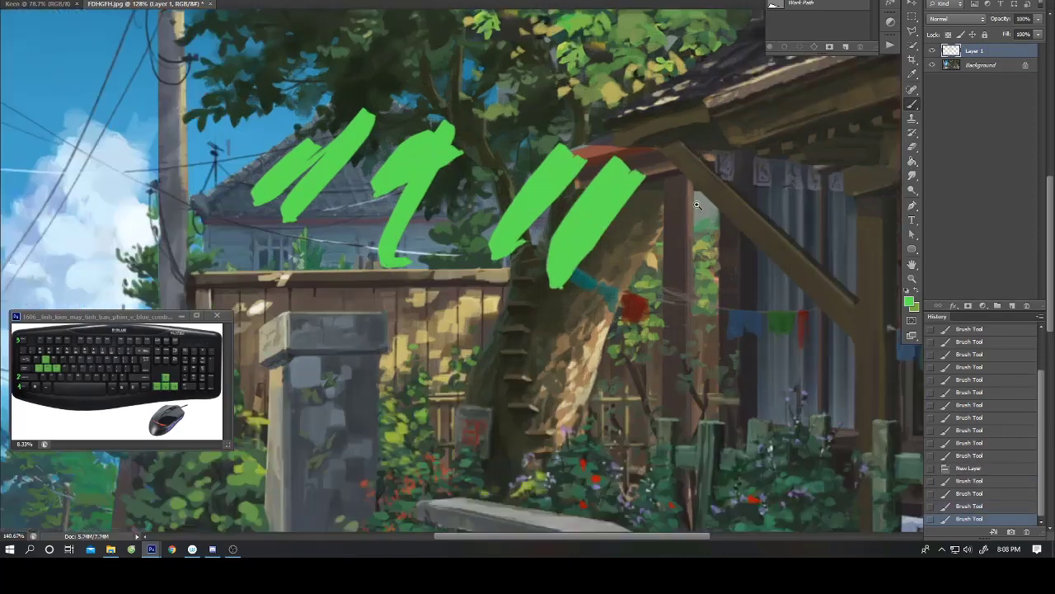
scroll(681, 190, "up", 4)
key("ctrl+z")
scroll(681, 190, "down", 2)
key("ctrl+z")
key("ctrl+z")
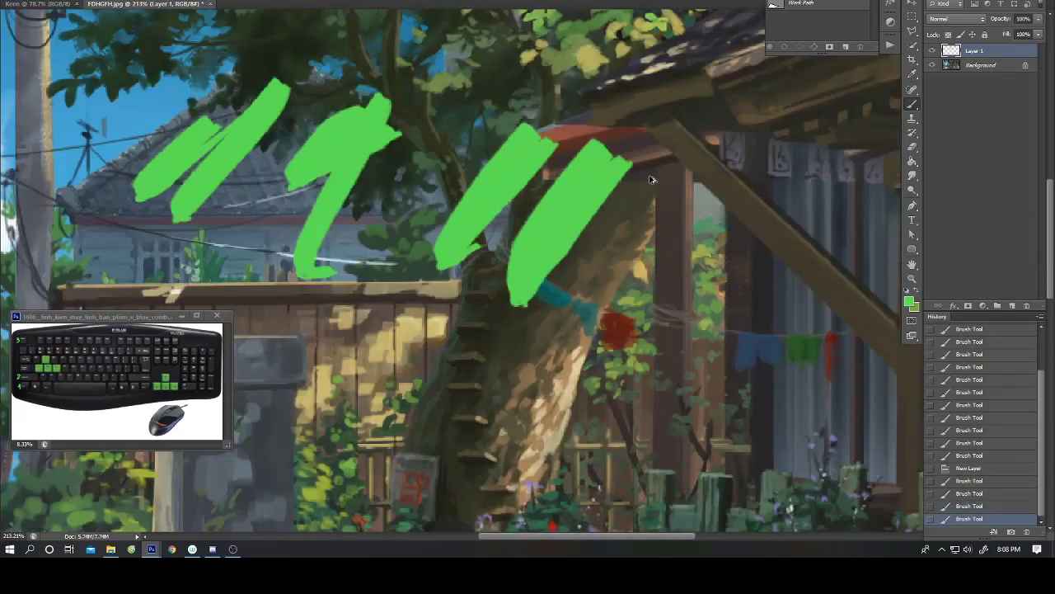
key("ctrl+z")
key("ctrl+z")
scroll(660, 169, "down", 2)
key("ctrl+z")
key("ctrl+z")
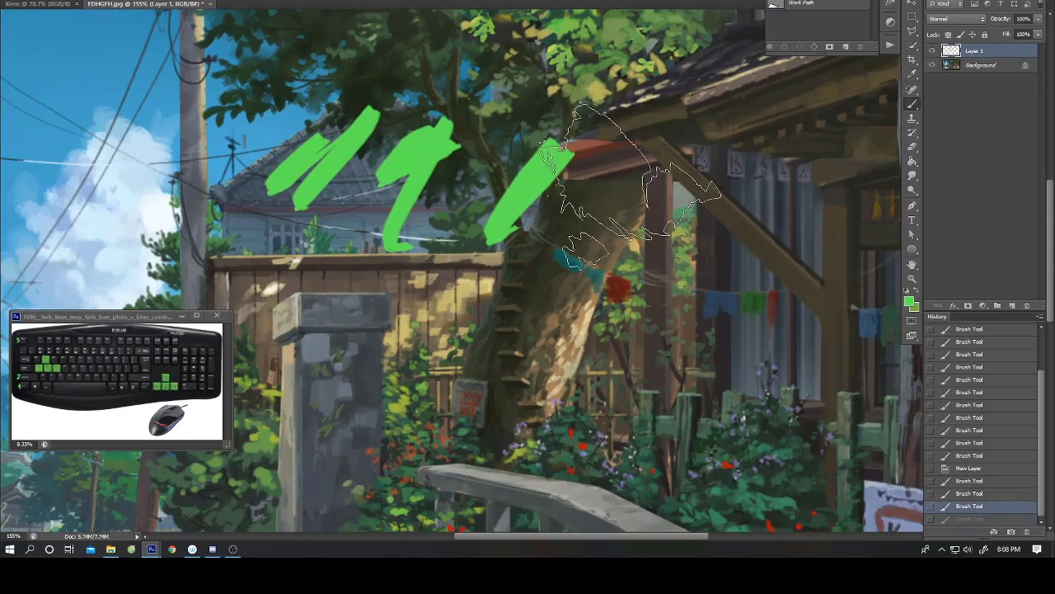
key("ctrl+z")
key("ctrl+z")
key("ctrl+z")
key("ctrl+z")
scroll(637, 169, "down", 1)
scroll(636, 169, "down", 1)
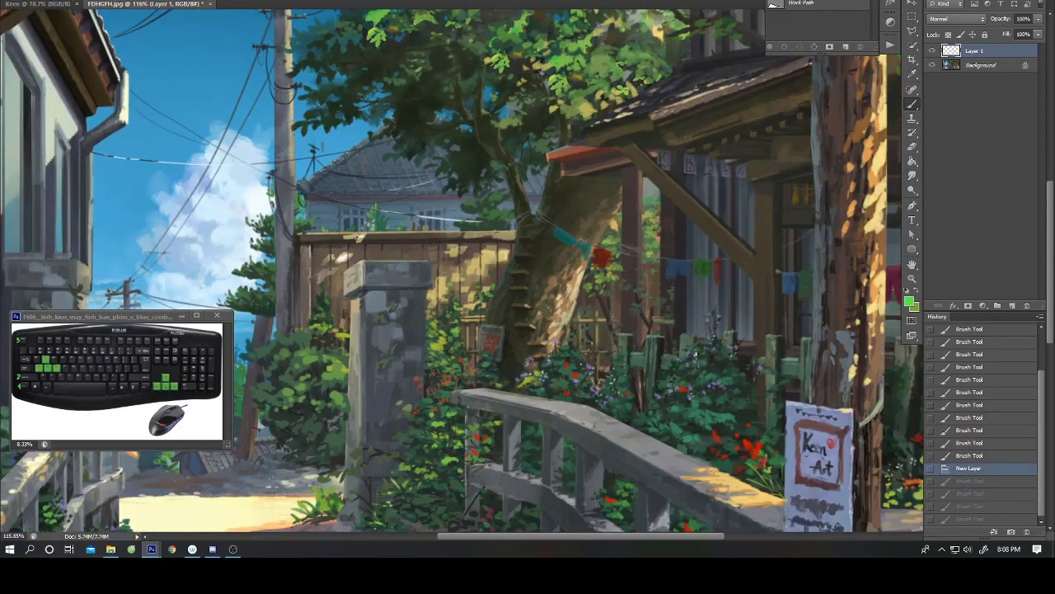
key("alt+e")
key("Left")
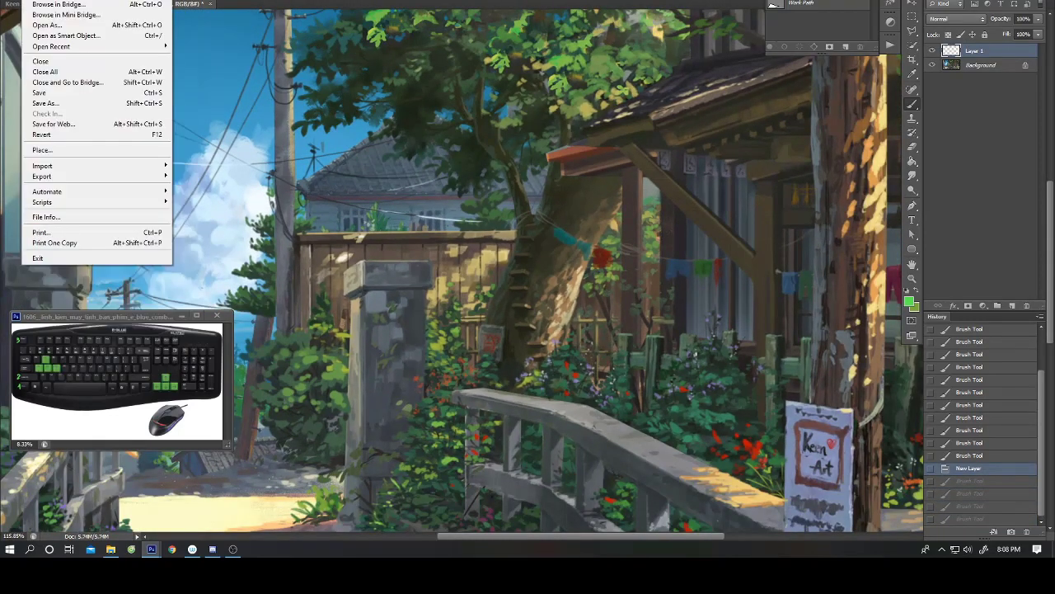
key("Right")
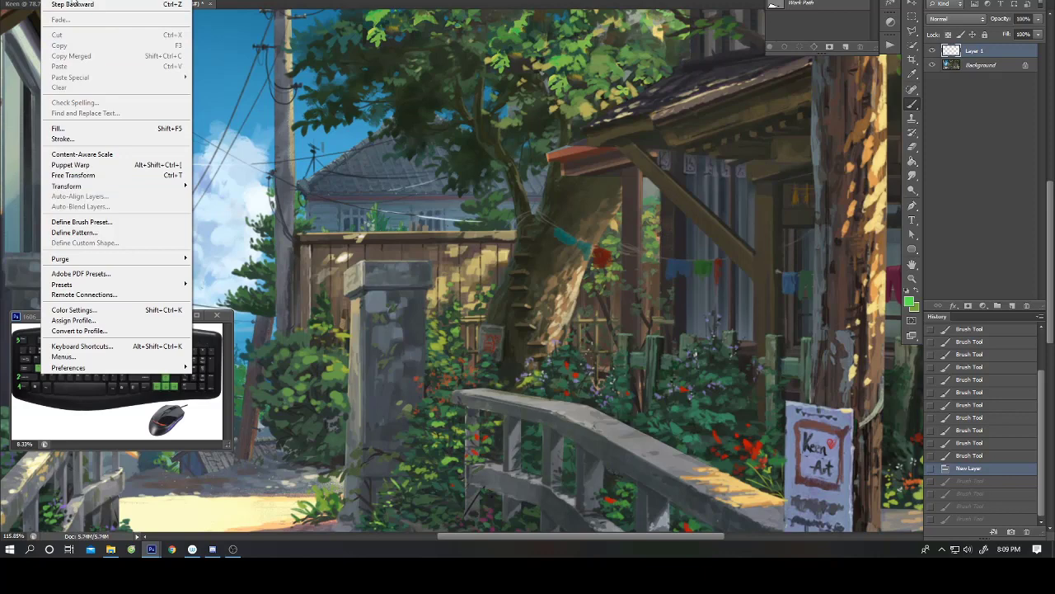
mouse_move(115, 185)
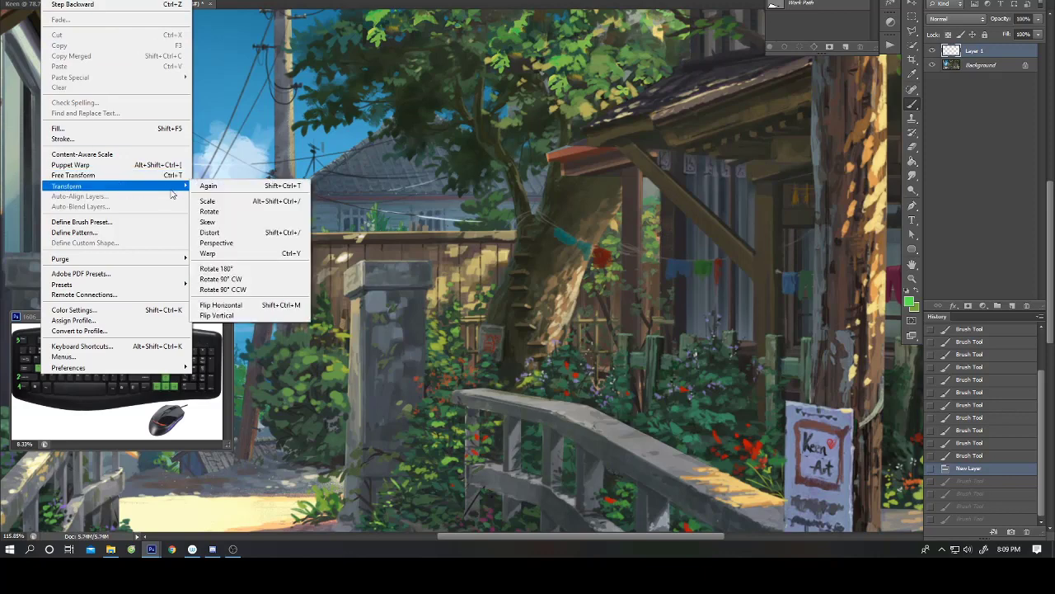
Copy a rectangle around the tree and porch from Background and move the patch left
left_click(216, 185)
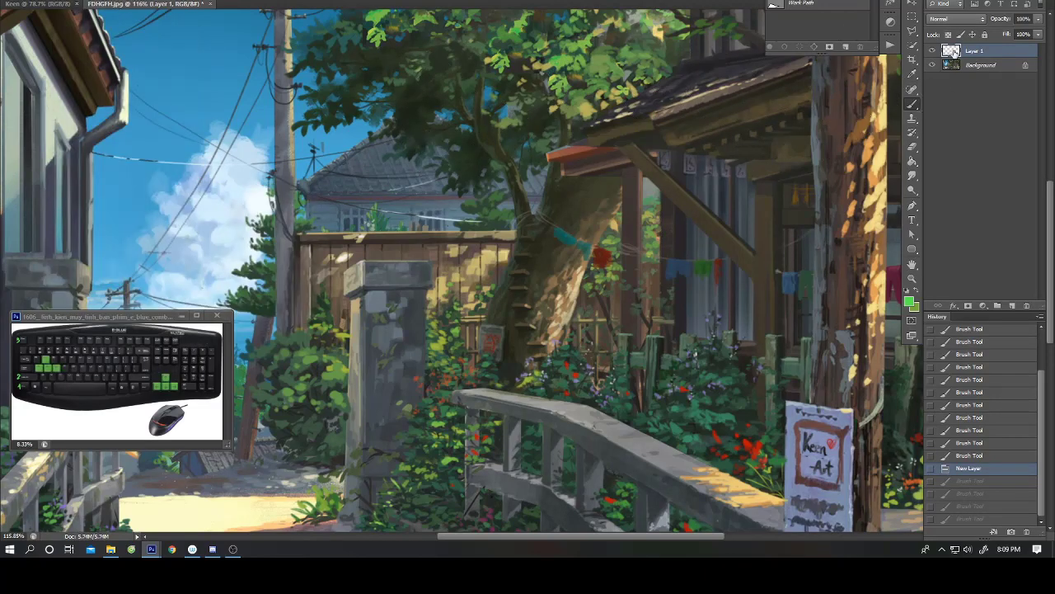
left_click(981, 65)
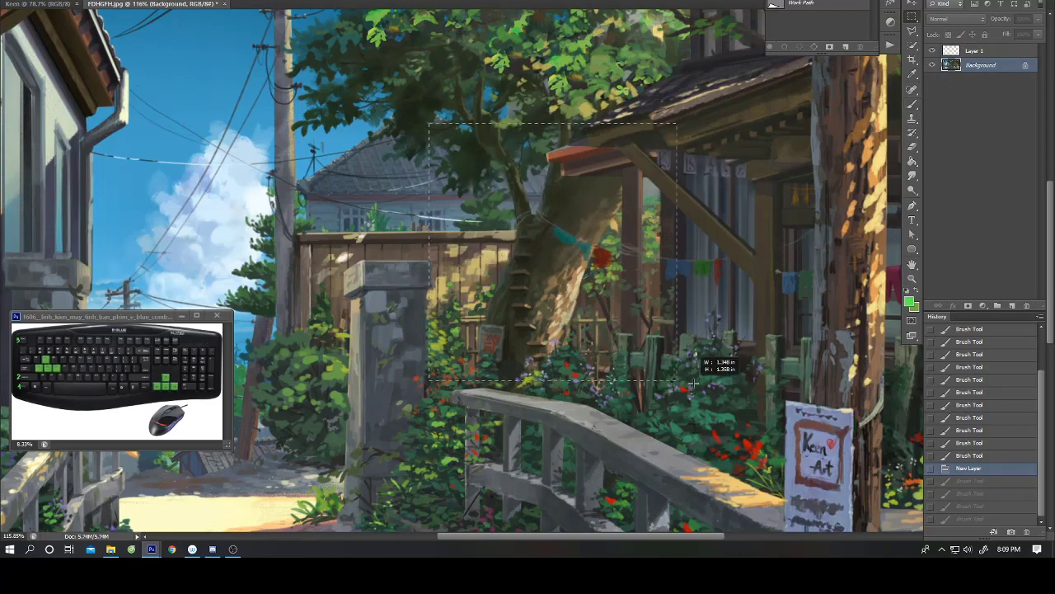
left_click_drag(429, 123, 709, 380)
left_click_drag(757, 140, 437, 265)
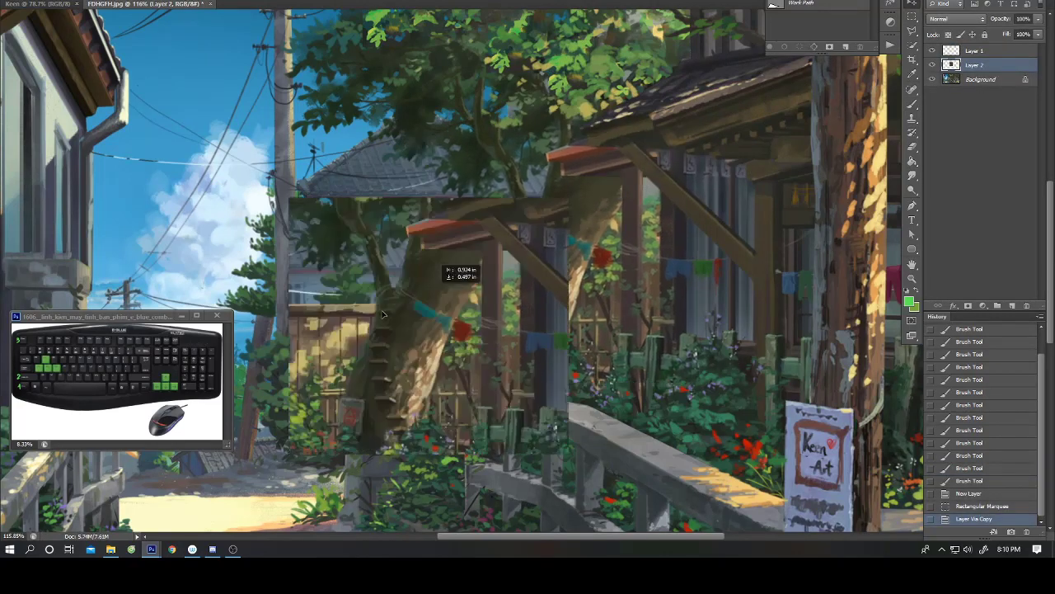
scroll(435, 245, "up", 1)
Shift the patch's hue toward purple with Hue/Saturation and move it up and right
key("ctrl+u")
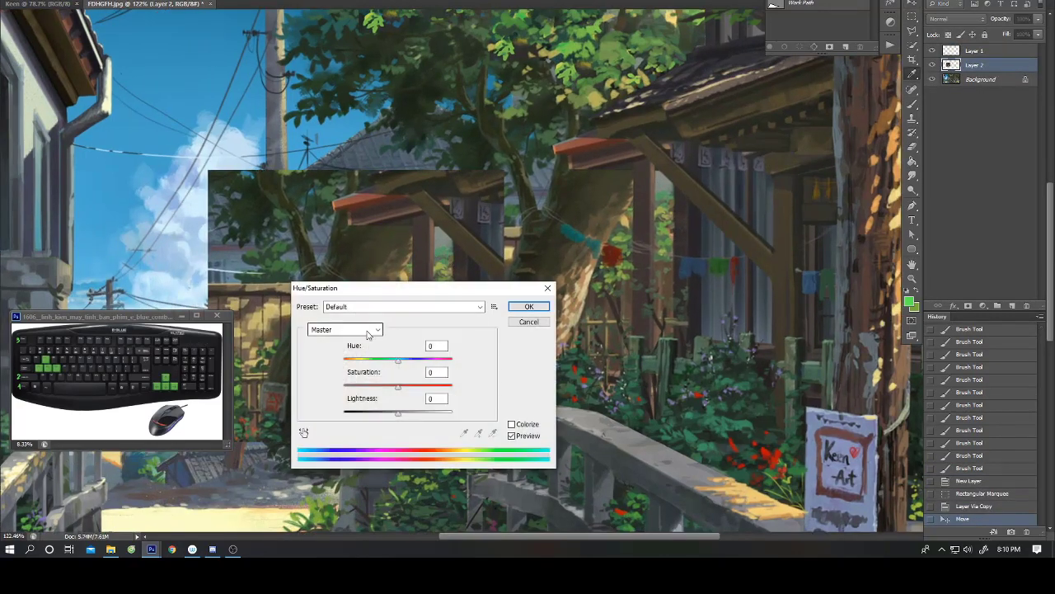
left_click_drag(416, 363, 451, 363)
key("Return")
left_click_drag(382, 288, 640, 190)
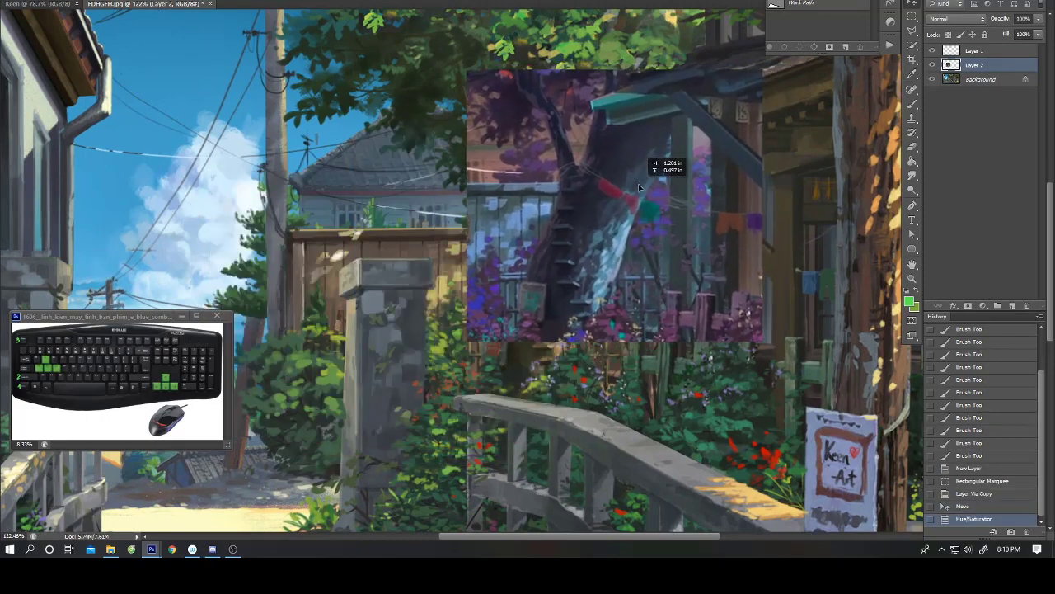
Brighten the purple patch's highlights with Levels and nudge it down and left
key("ctrl+l")
left_click_drag(349, 263, 326, 262)
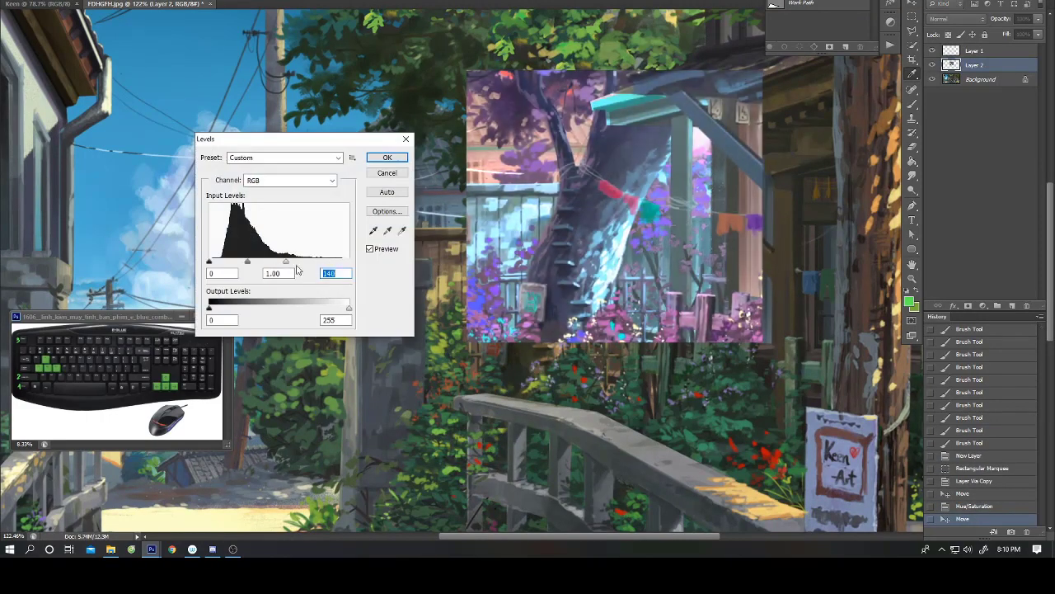
key("Return")
key("alt+i")
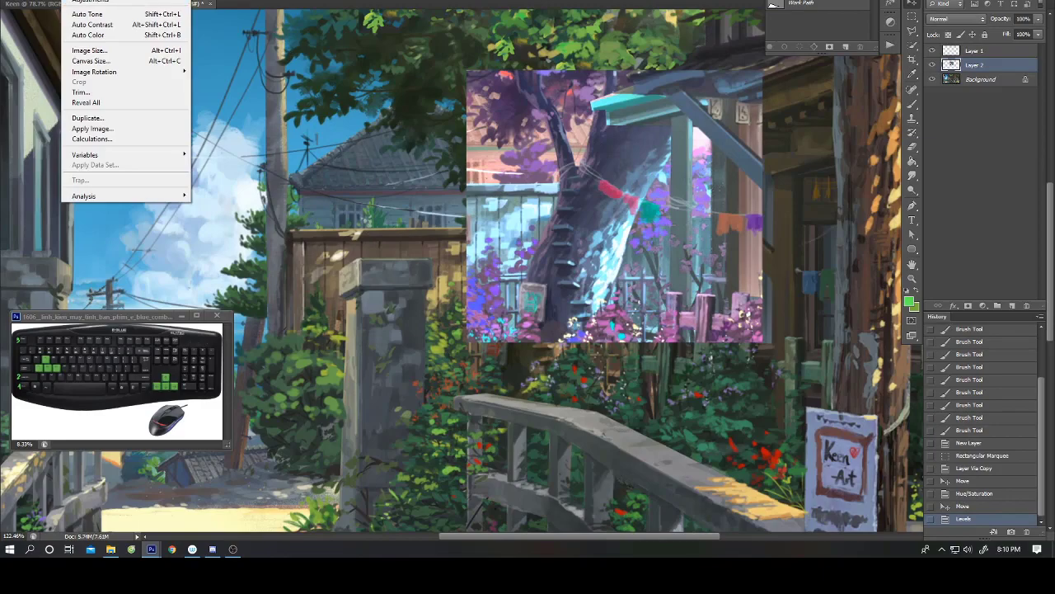
key("Escape")
left_click_drag(590, 145, 538, 200)
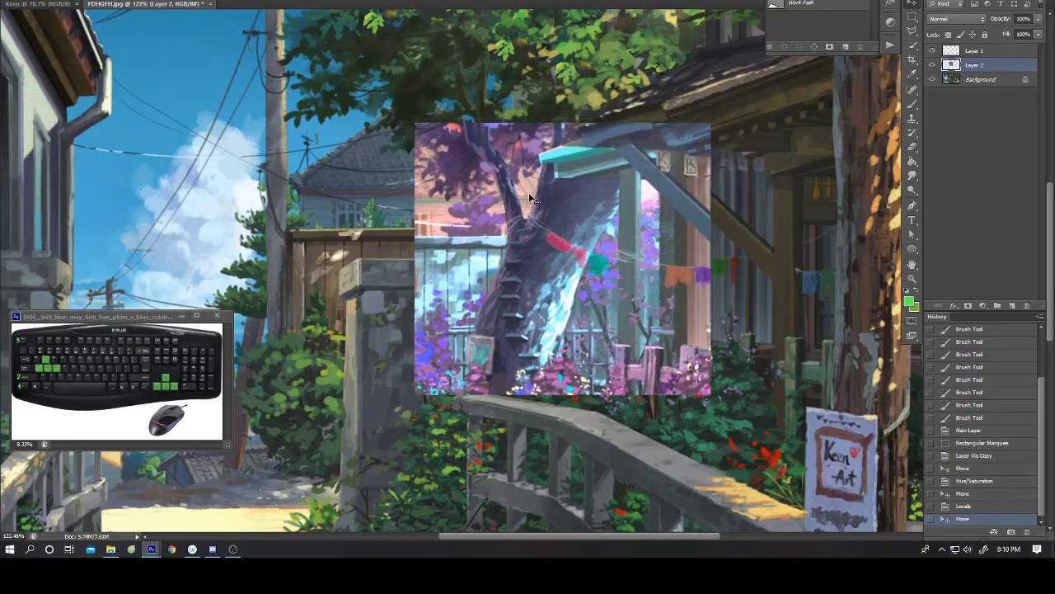
key("ctrl+t")
Try tilting the purple patch, then discard the skew and restart the transform
mouse_move(724, 107)
left_mouse_down()
mouse_move(618, 54)
mouse_move(662, 148)
left_mouse_up()
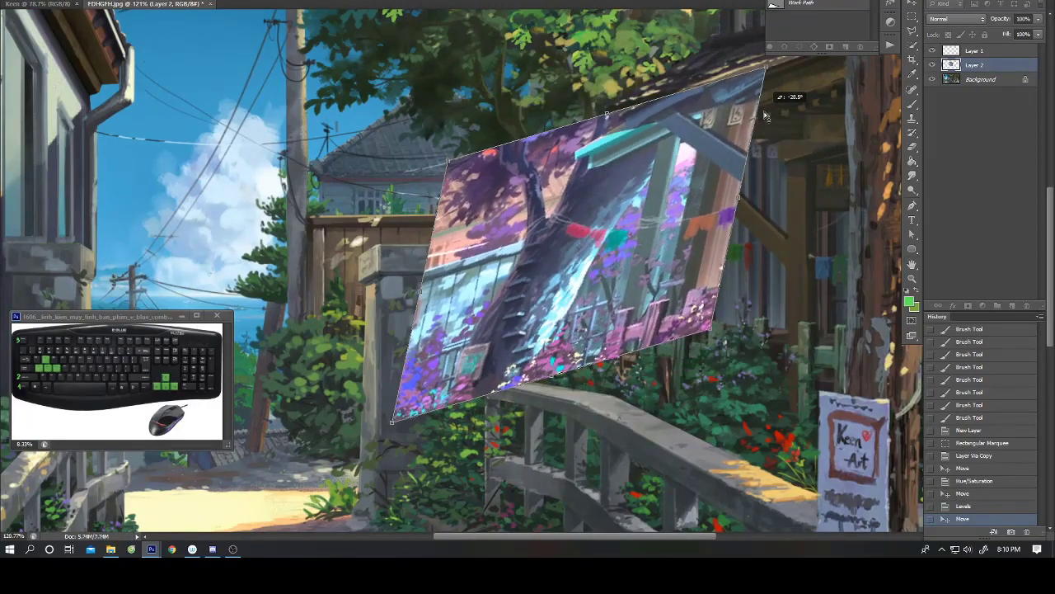
mouse_move(662, 148)
left_mouse_down()
mouse_move(670, 328)
mouse_move(697, 285)
left_mouse_up()
right_click(724, 215)
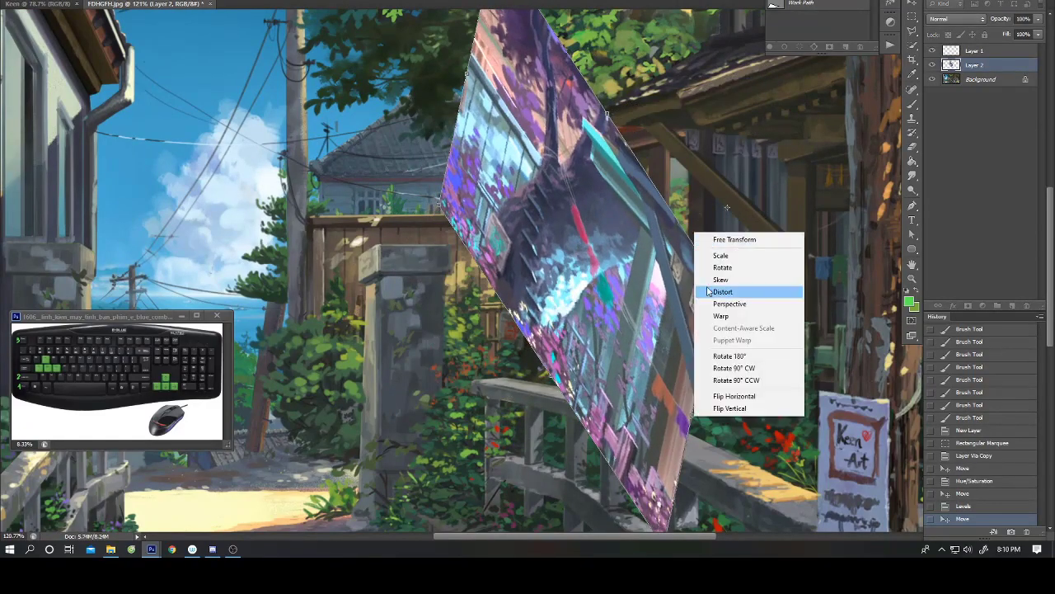
key("Escape")
key("Return")
key("ctrl+z")
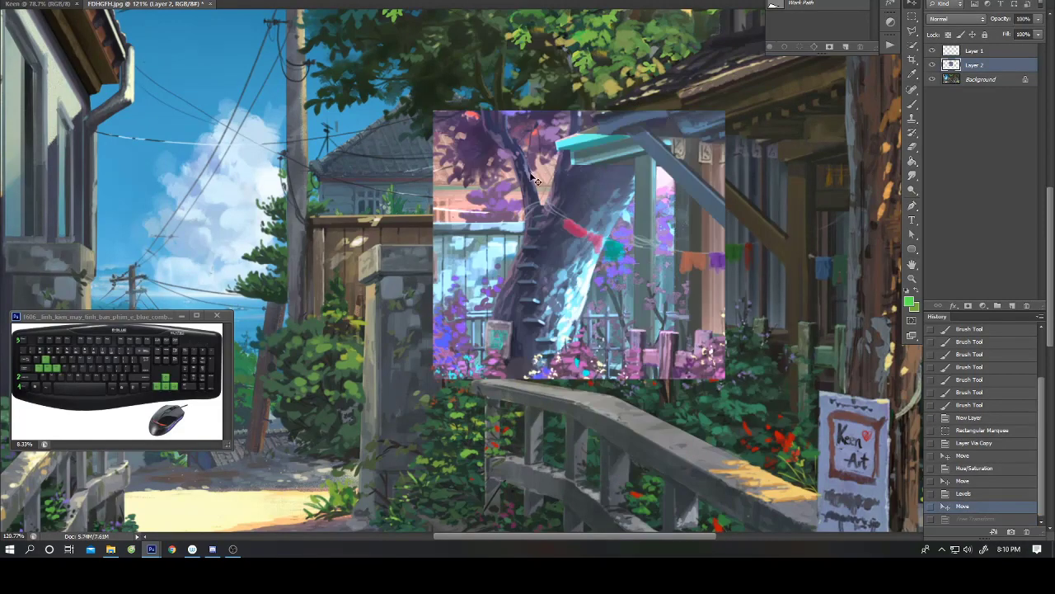
key("ctrl+t")
key("ctrl+0")
Distort the patch's corners into a slanted cloth shape beside the house
left_click_drag(555, 210, 625, 202)
right_click(645, 206)
key("Escape")
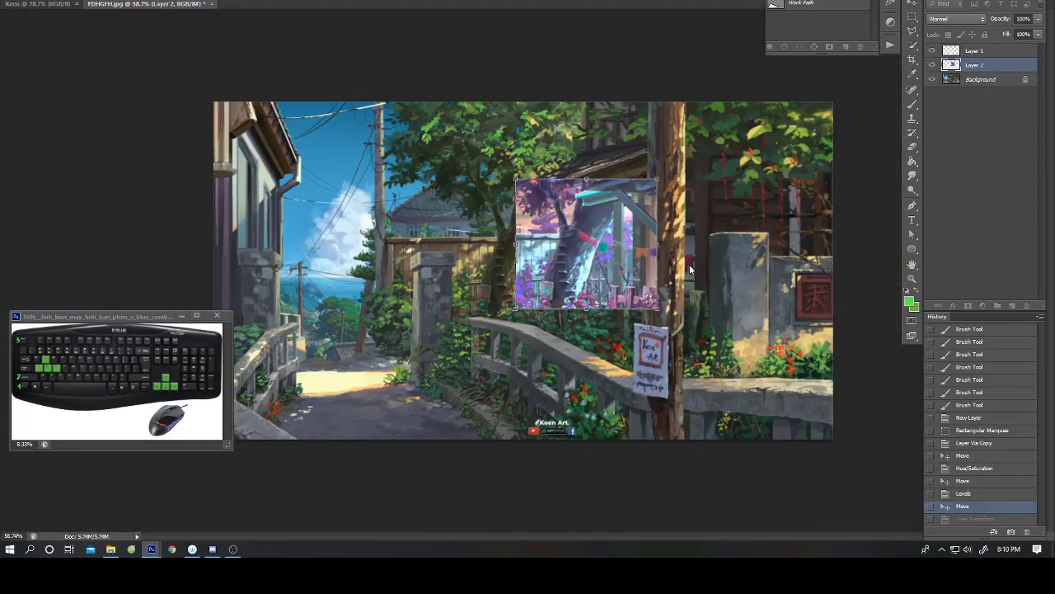
scroll(521, 270, "up", 2)
left_click_drag(512, 139, 513, 176)
left_click_drag(642, 300, 666, 300)
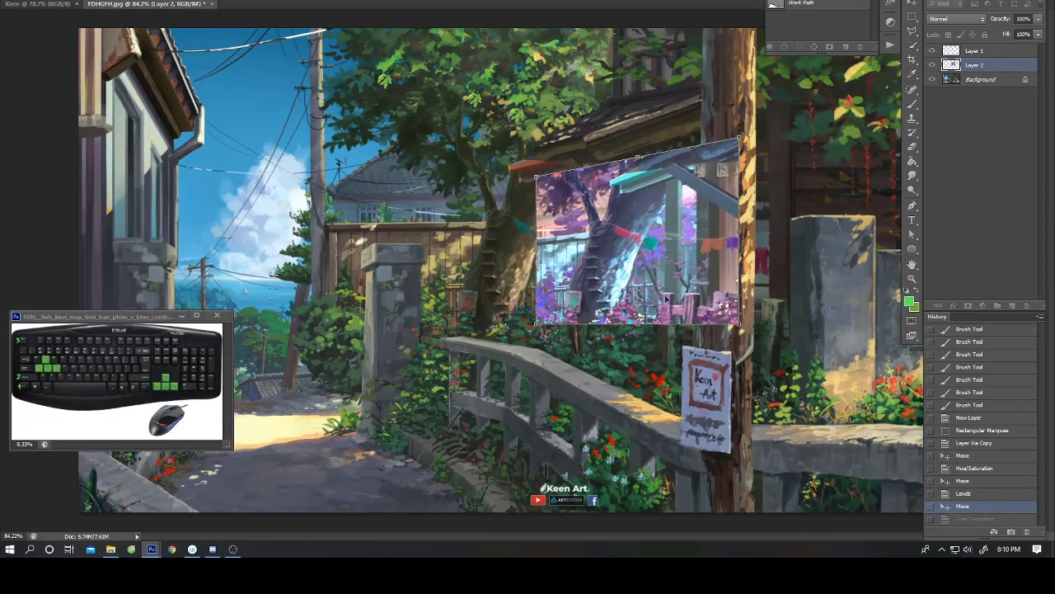
left_click_drag(743, 330, 744, 363)
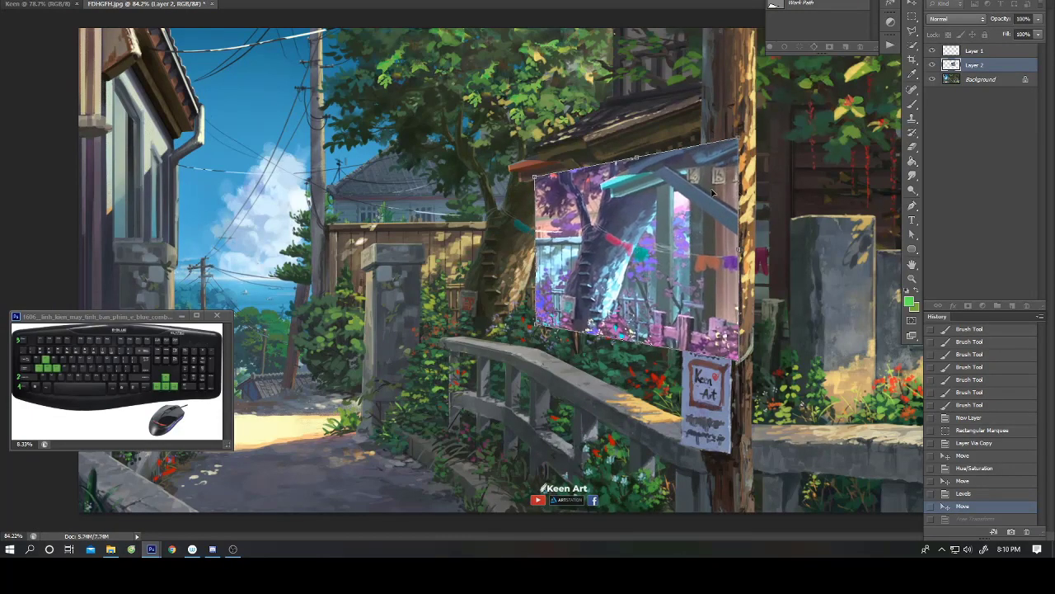
Fit the distorted cloth over the white sign under the eaves and commit it
left_click_drag(726, 165, 738, 313)
scroll(739, 313, "up", 5)
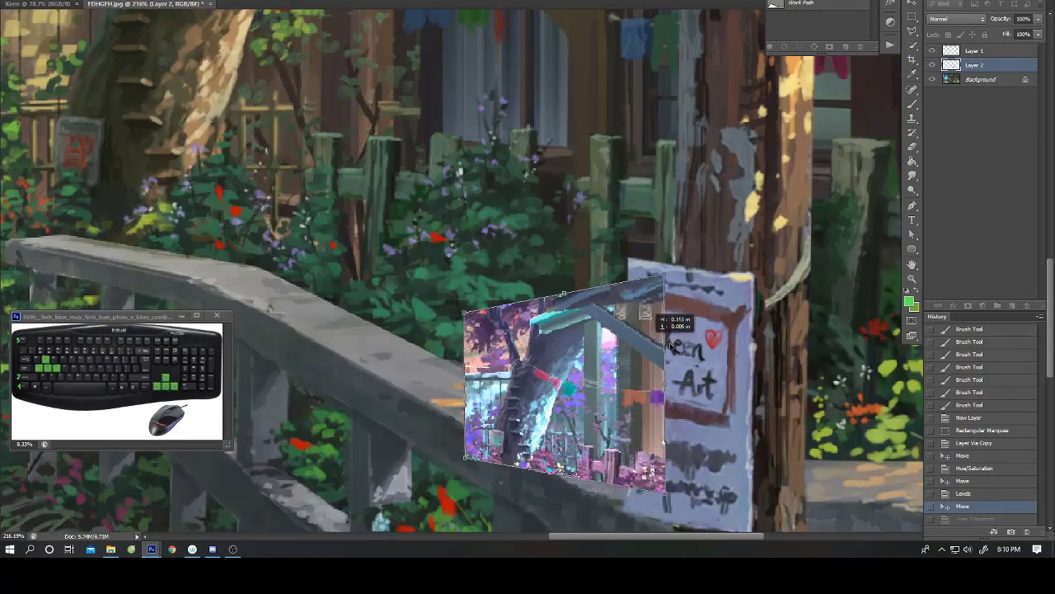
left_click_drag(530, 404, 647, 404)
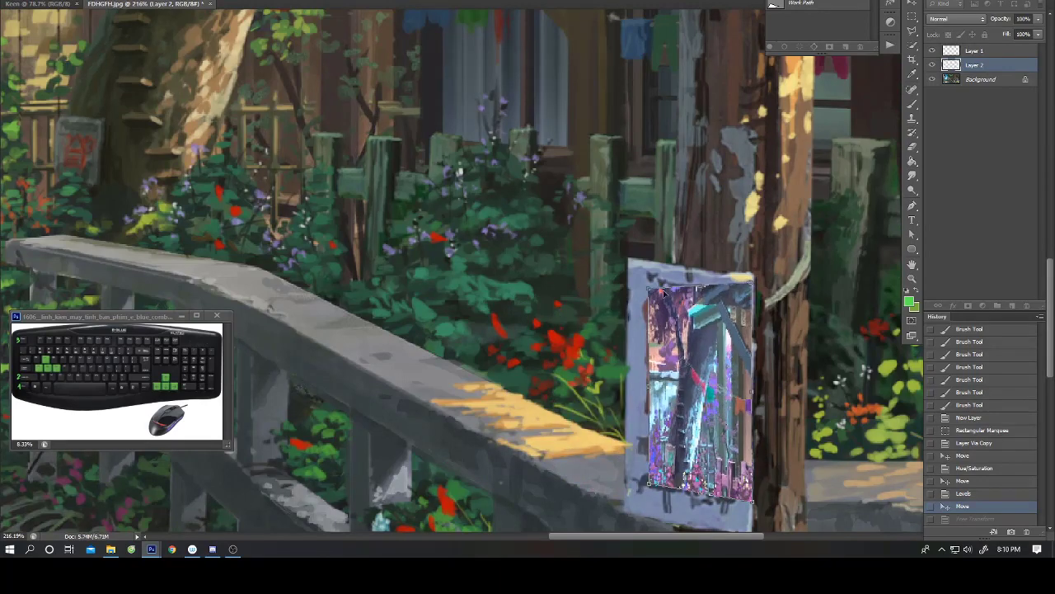
scroll(652, 289, "down", 5)
mouse_move(766, 333)
left_mouse_down()
mouse_move(699, 307)
mouse_move(759, 347)
left_mouse_up()
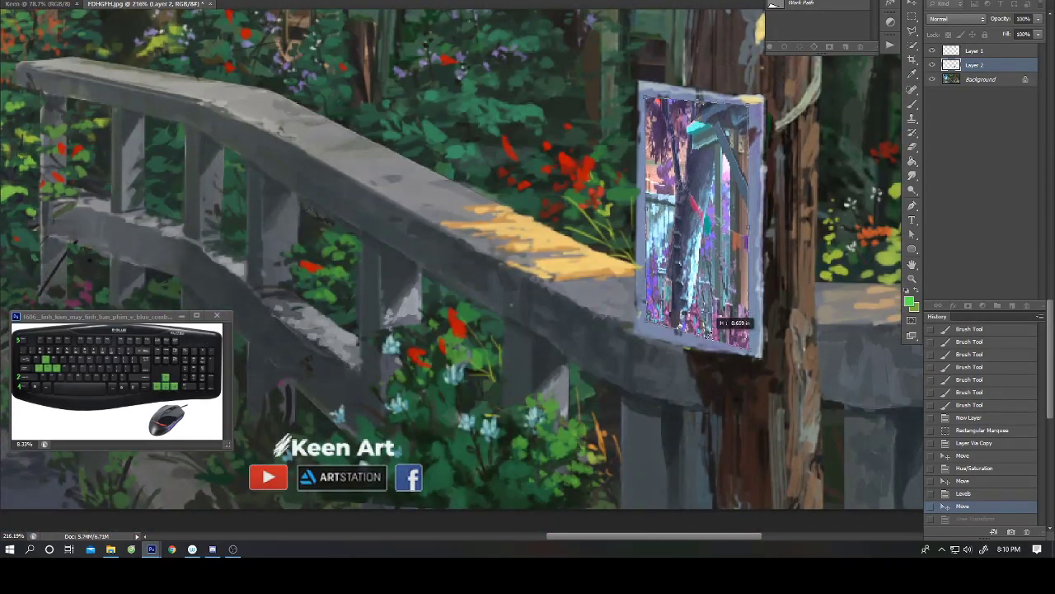
mouse_move(648, 292)
left_mouse_down()
mouse_move(634, 316)
mouse_move(626, 90)
left_mouse_up()
key("ctrl+0")
key("Return")
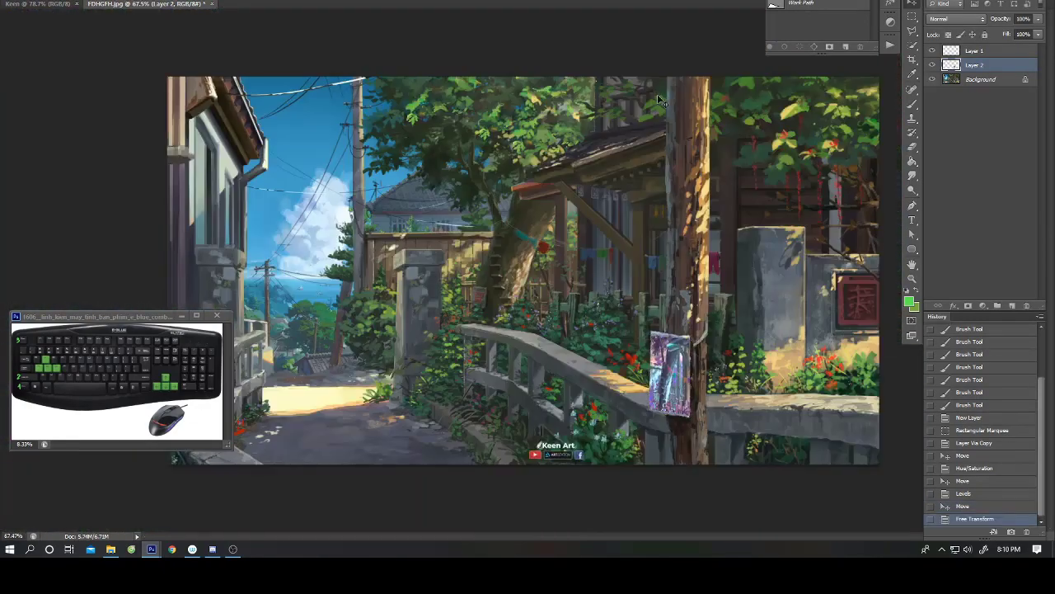
Move the cloth up onto the house and set Layer 2 opacity to 76%
scroll(711, 451, "up", 5)
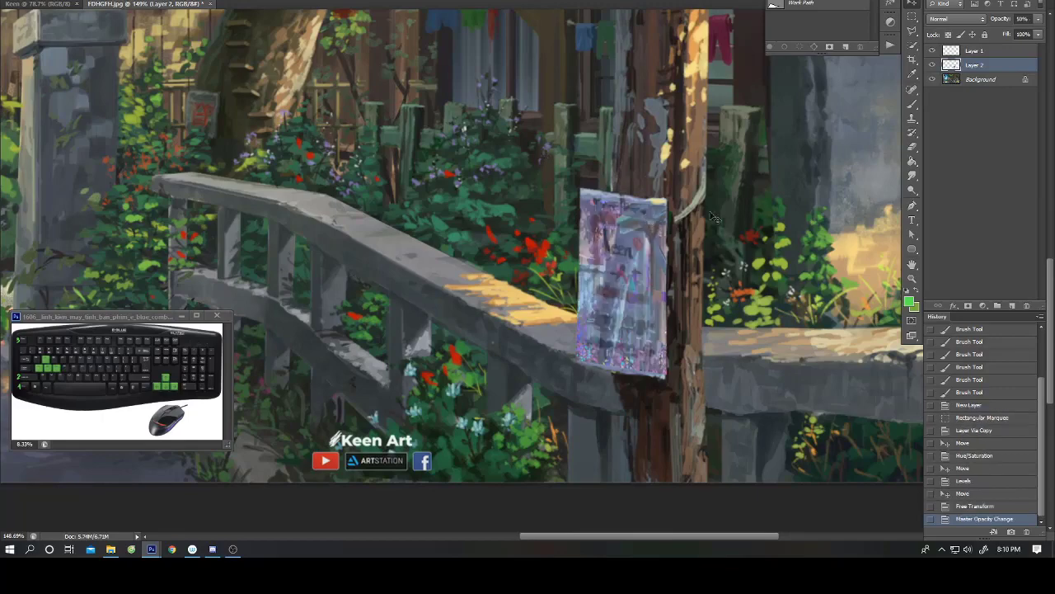
scroll(540, 155, "down", 3)
scroll(633, 288, "up", 2)
mouse_move(633, 288)
left_mouse_down()
mouse_move(593, 195)
mouse_move(589, 222)
left_mouse_up()
scroll(610, 206, "up", 5)
key("4")
scroll(593, 194, "down", 3)
key("7")
key("6")
scroll(560, 269, "down", 1)
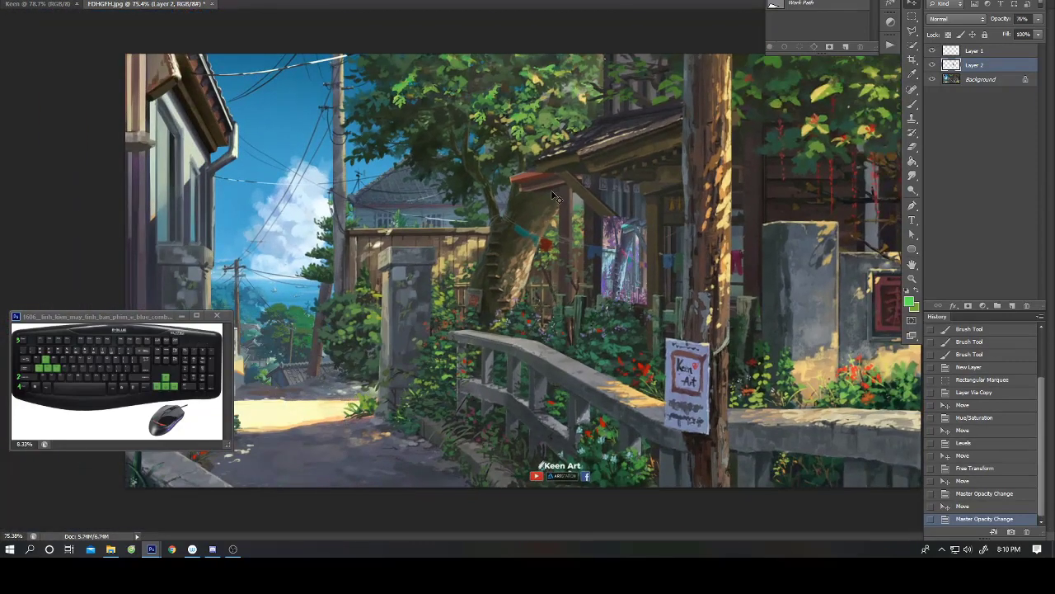
scroll(554, 196, "up", 1)
scroll(554, 196, "up", 1)
scroll(554, 196, "up", 1)
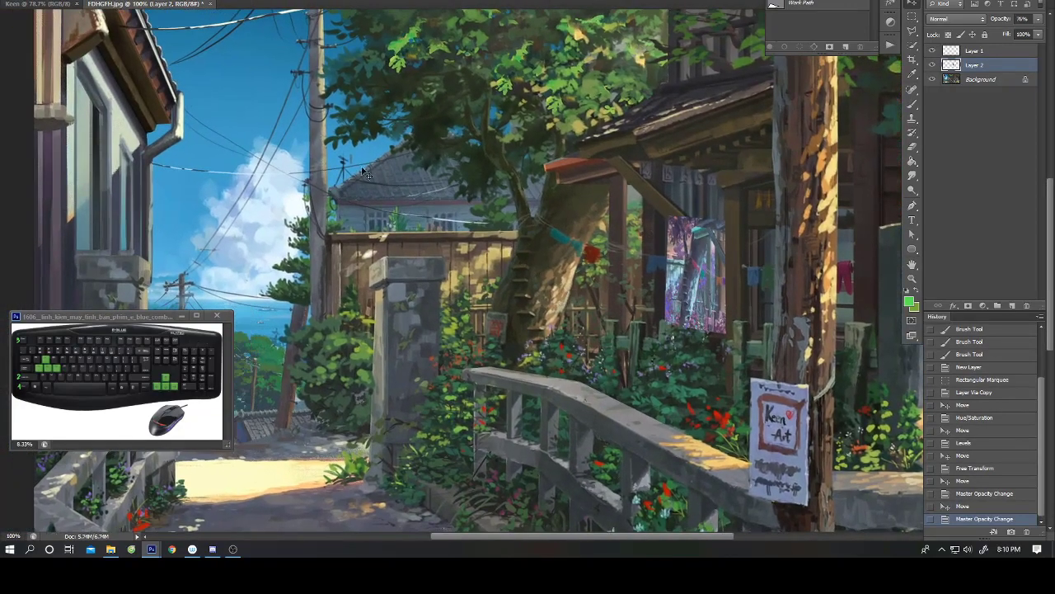
left_click(62, 3)
mouse_move(116, 186)
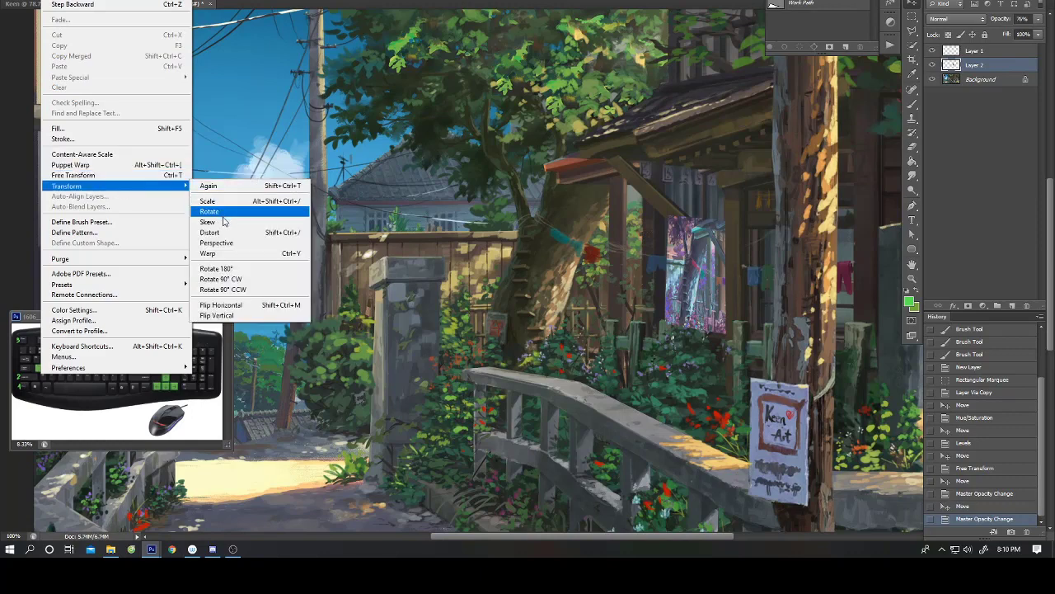
left_click(245, 233)
scroll(726, 263, "up", 2)
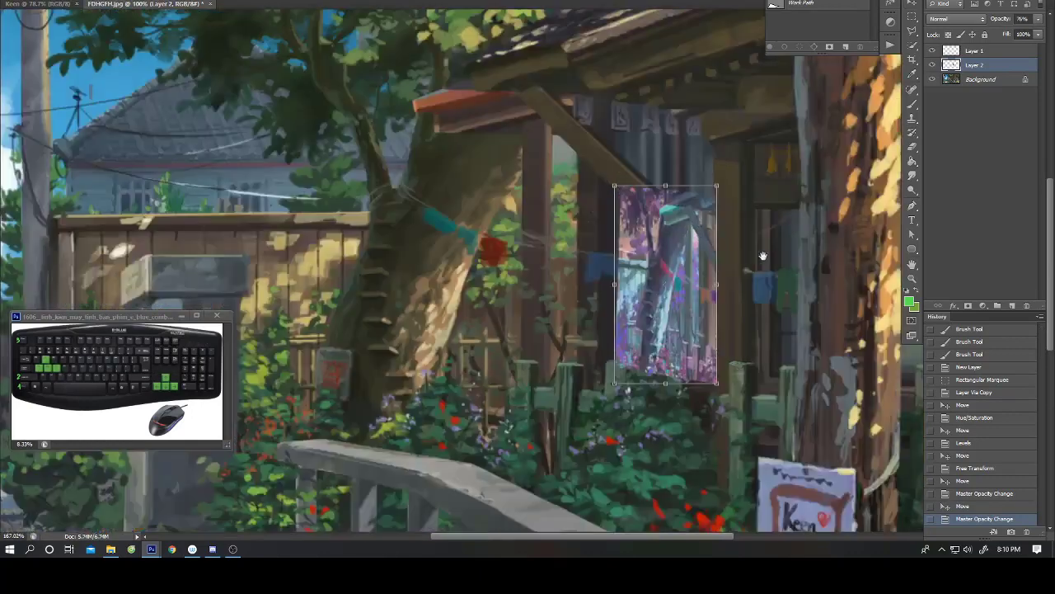
mouse_move(570, 260)
left_mouse_down()
mouse_move(556, 252)
mouse_move(597, 110)
left_mouse_up()
left_click_drag(716, 186, 802, 188)
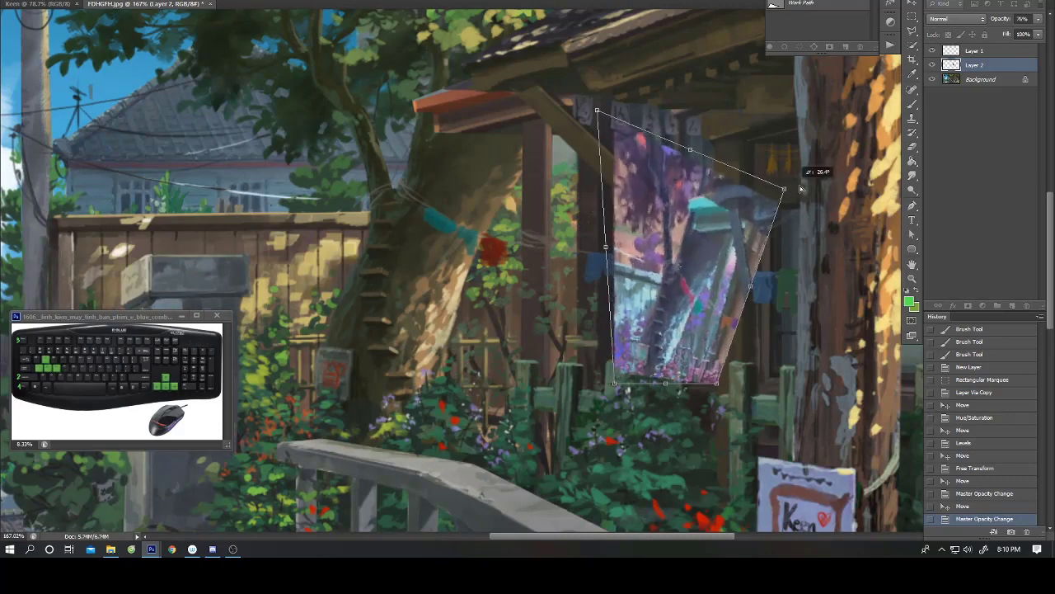
left_click_drag(716, 382, 752, 406)
left_click_drag(615, 384, 478, 392)
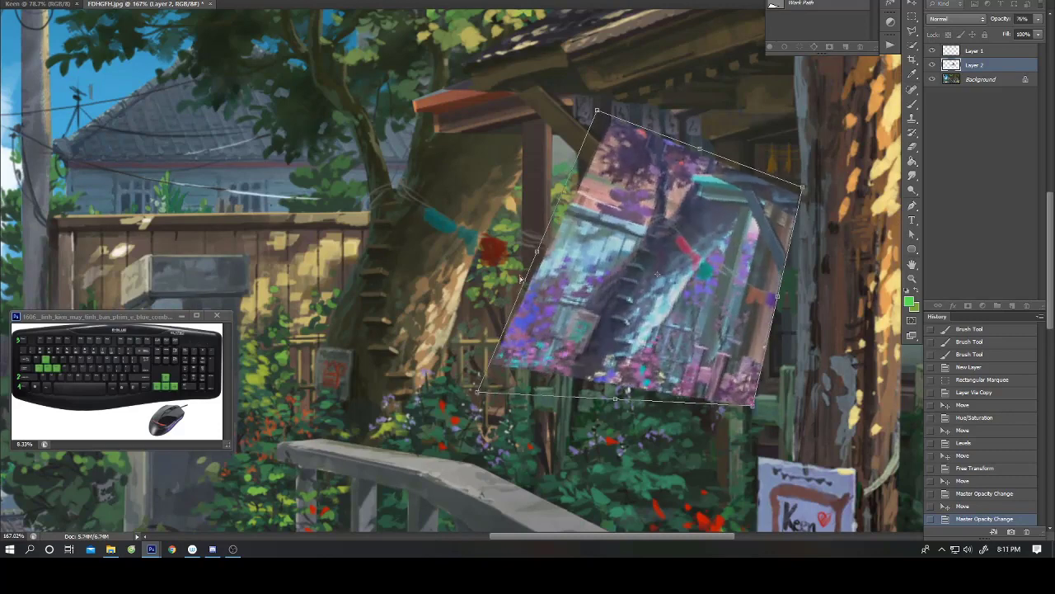
key("Return")
left_click(51, 0)
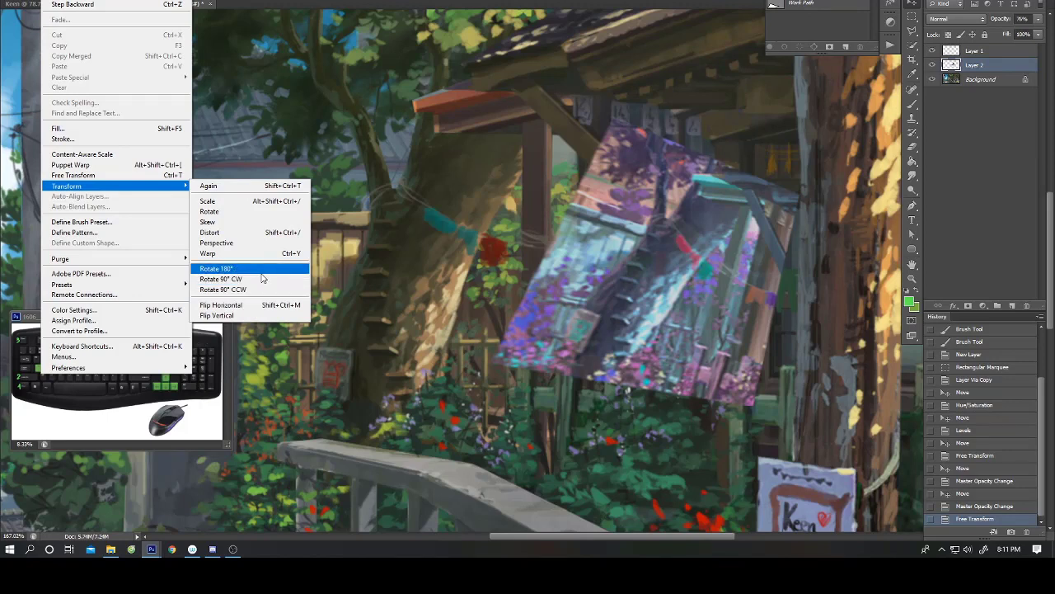
mouse_move(66, 186)
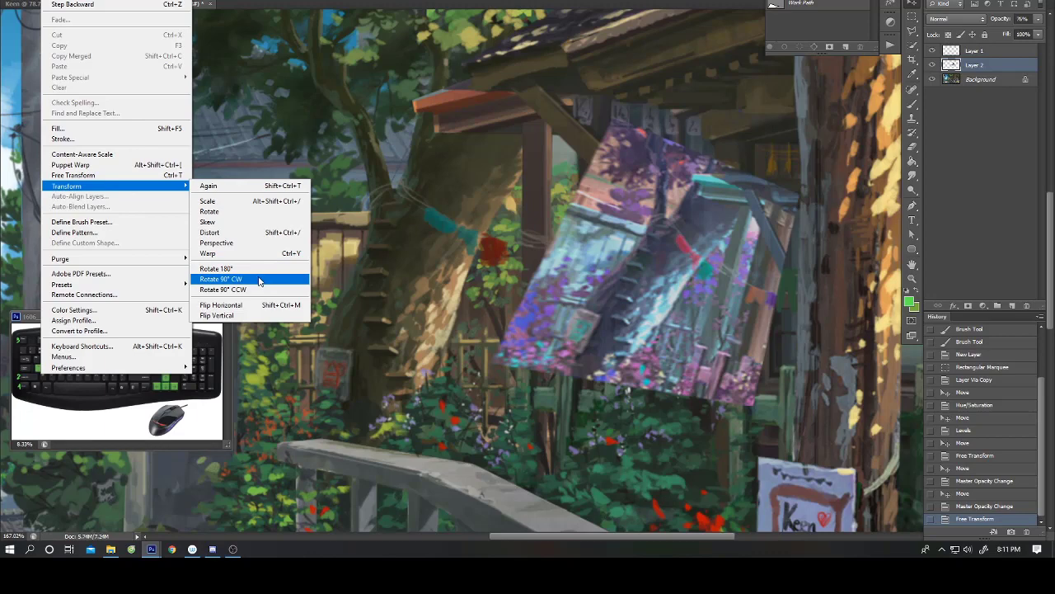
left_click(259, 281)
left_click(83, 0)
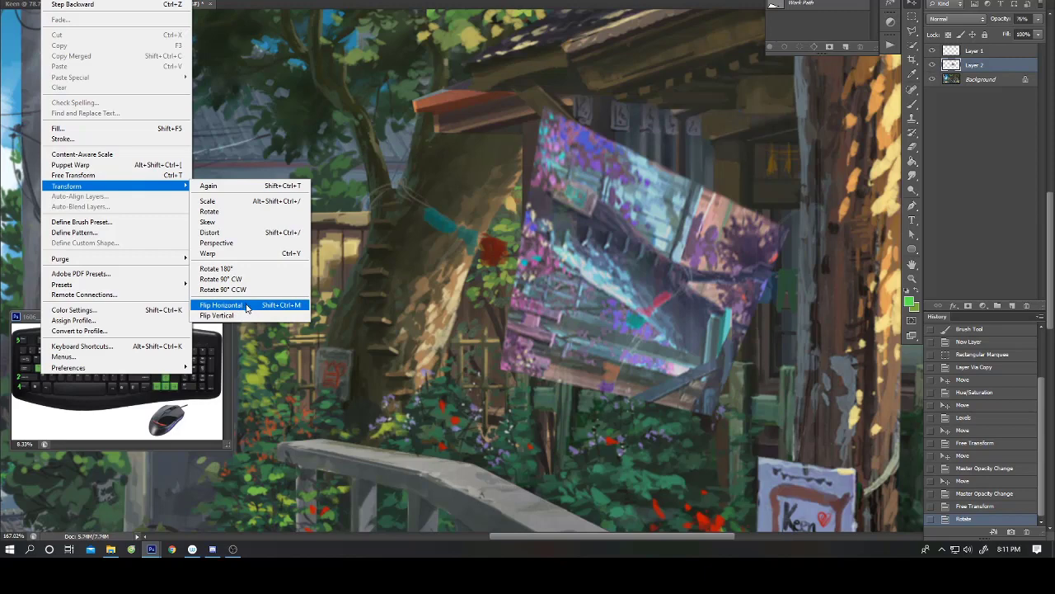
left_click(247, 307)
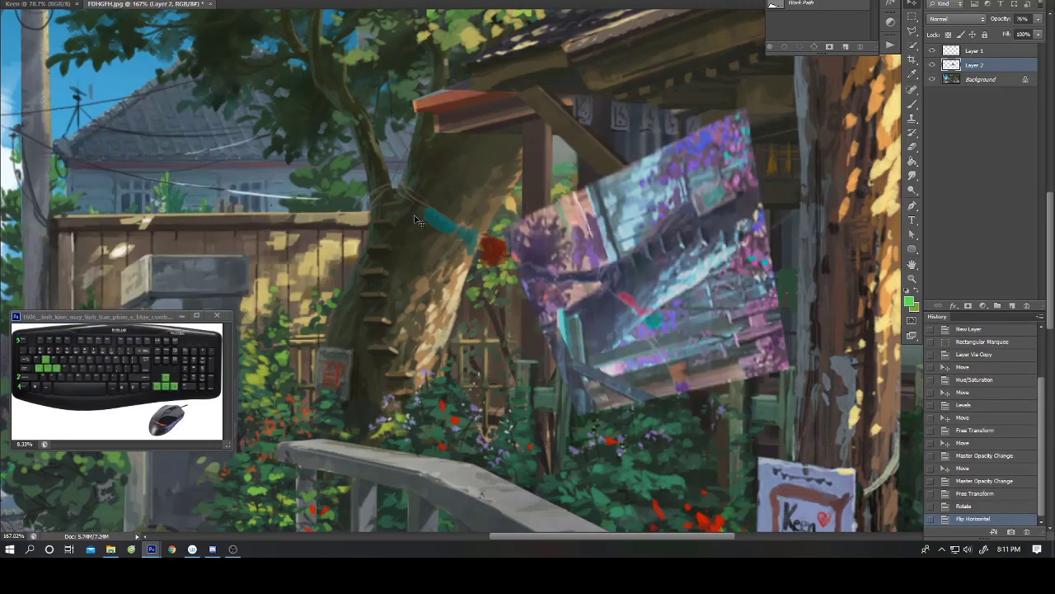
left_click(74, 0)
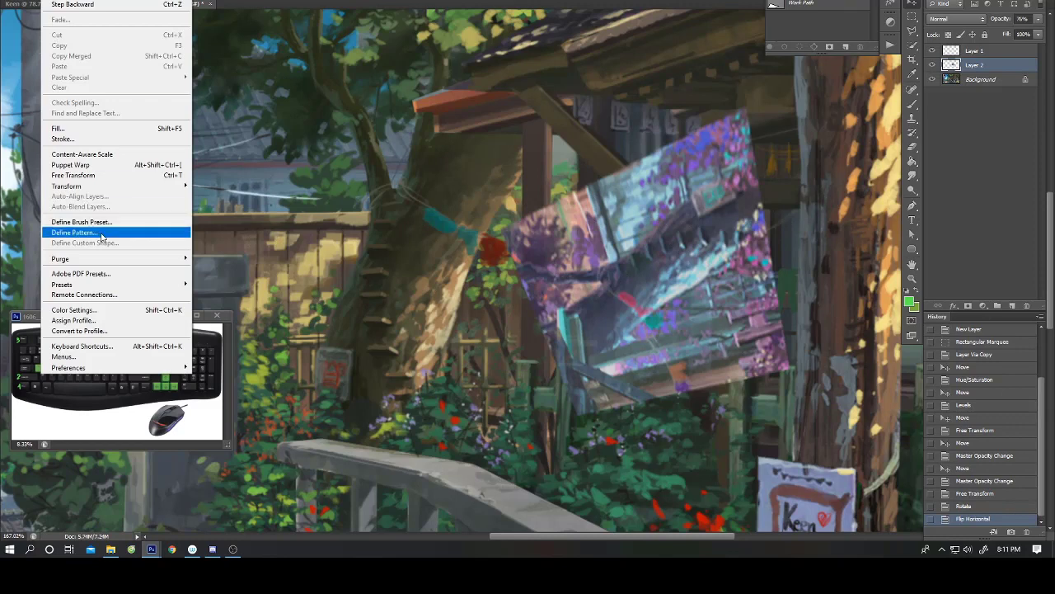
mouse_move(67, 186)
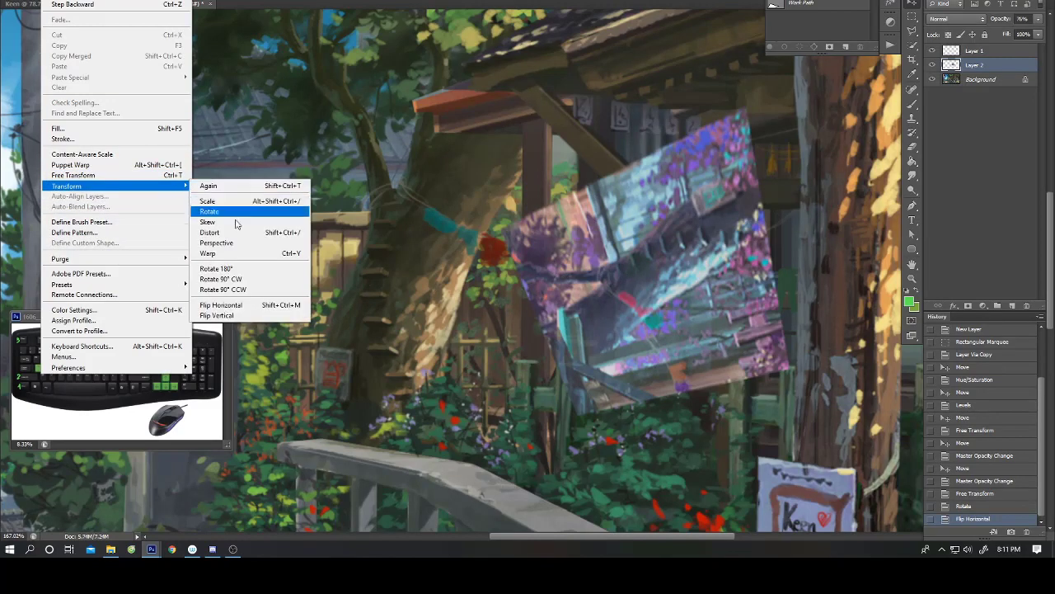
left_click(251, 317)
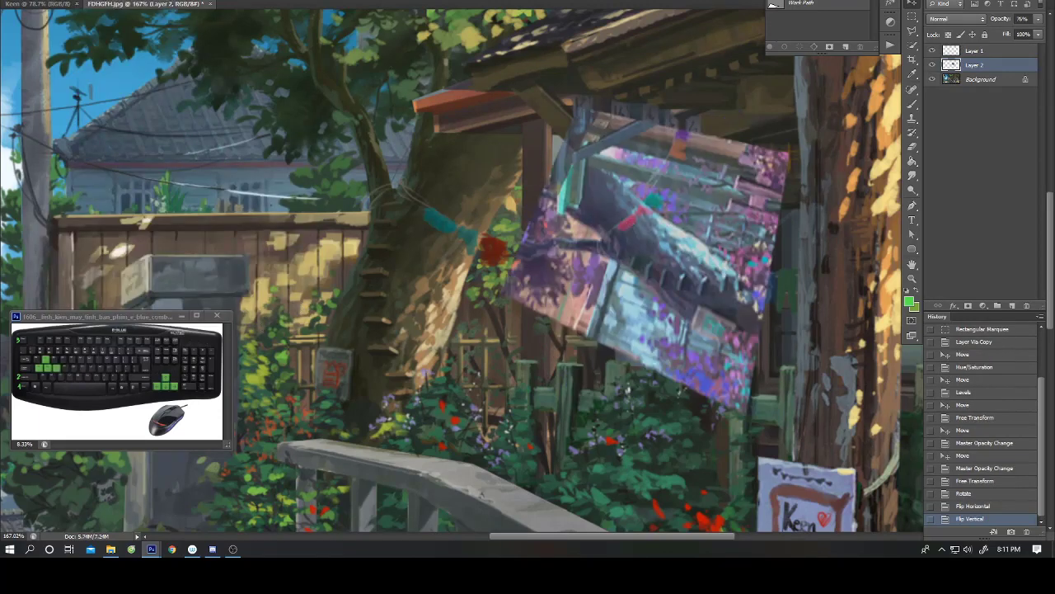
key("ctrl+alt+z")
key("ctrl+alt+z")
key("ctrl+alt+z")
key("ctrl+alt+z")
scroll(462, 272, "down", 1)
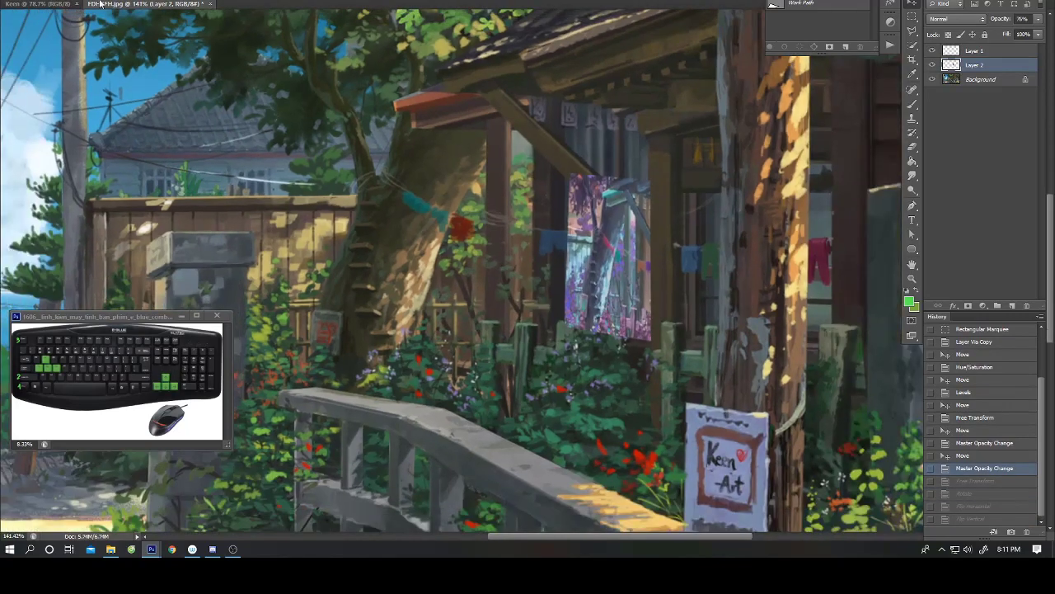
left_click(29, 0)
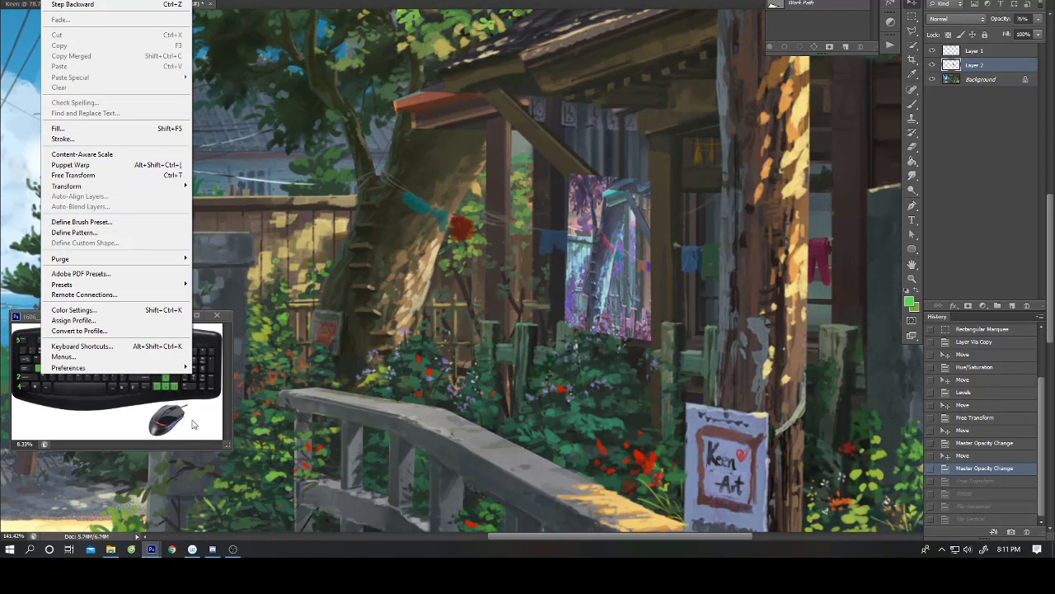
left_click(220, 553)
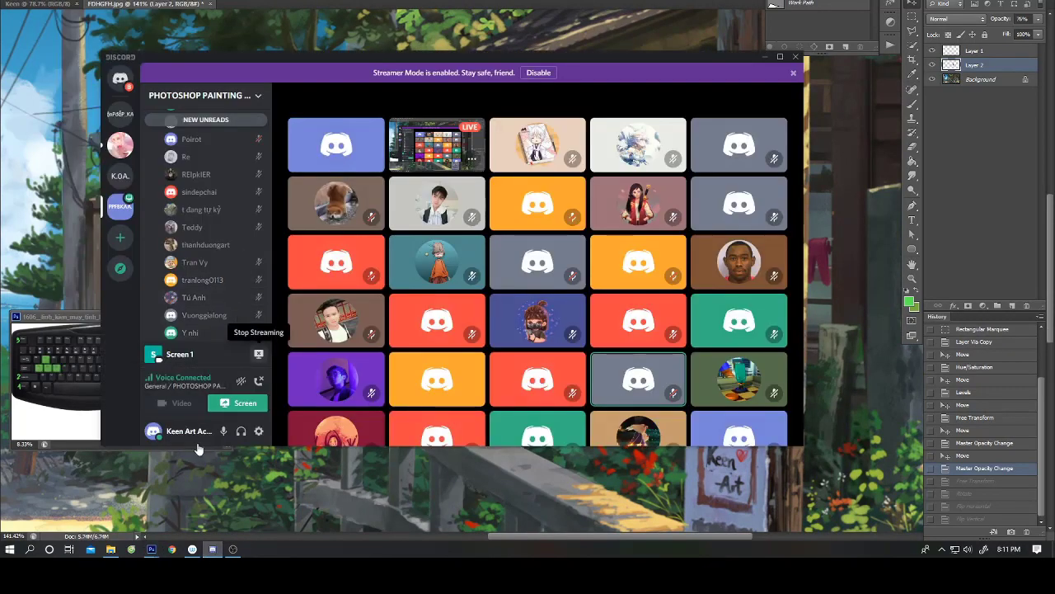
left_click(969, 549)
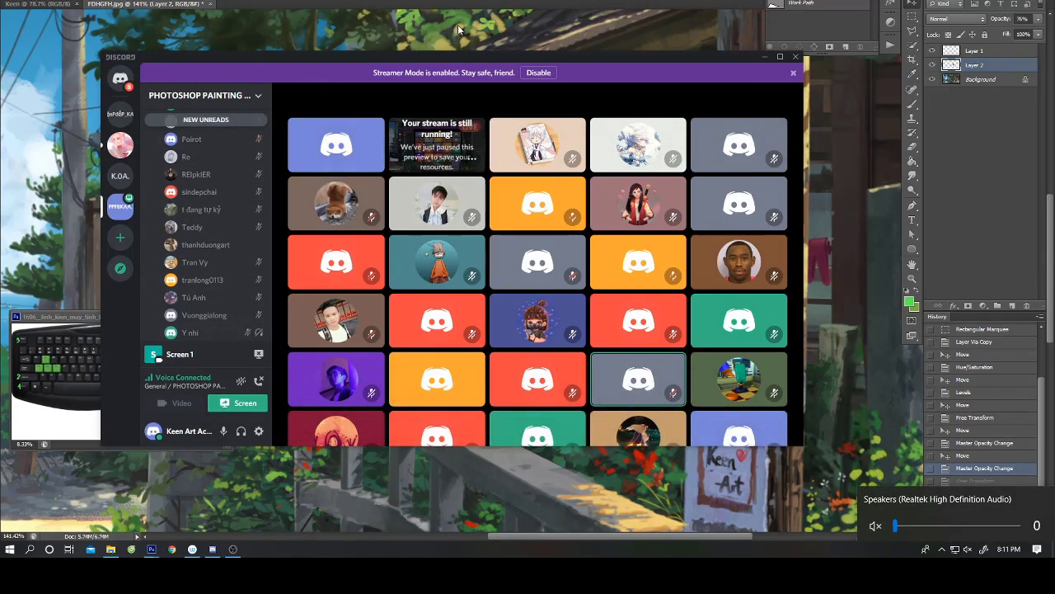
left_click(457, 25)
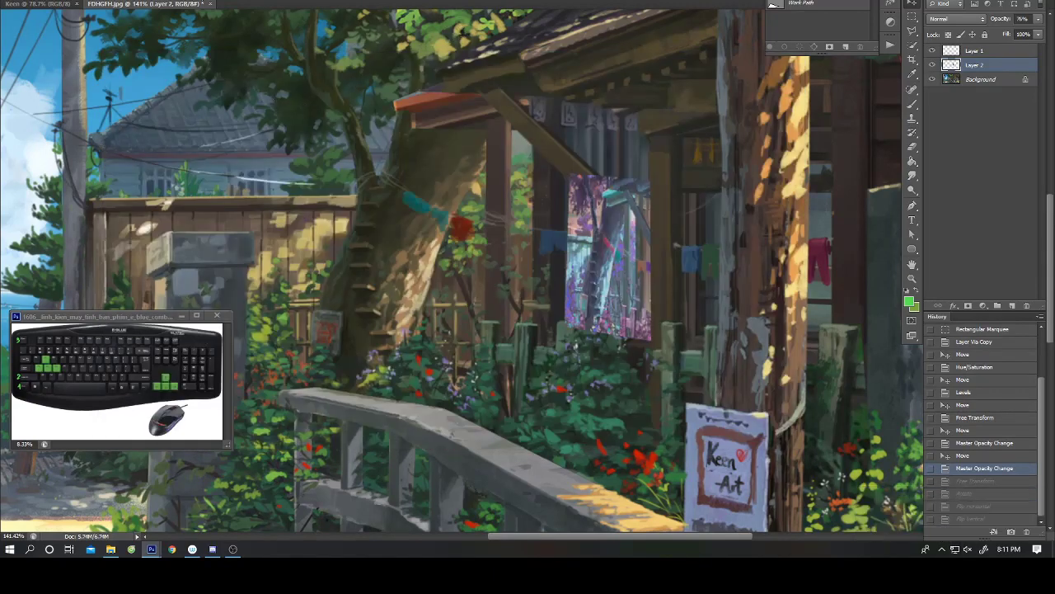
Browse the Edit, Layer, Image, Filter, Window, Select and Type menus
key("alt+e")
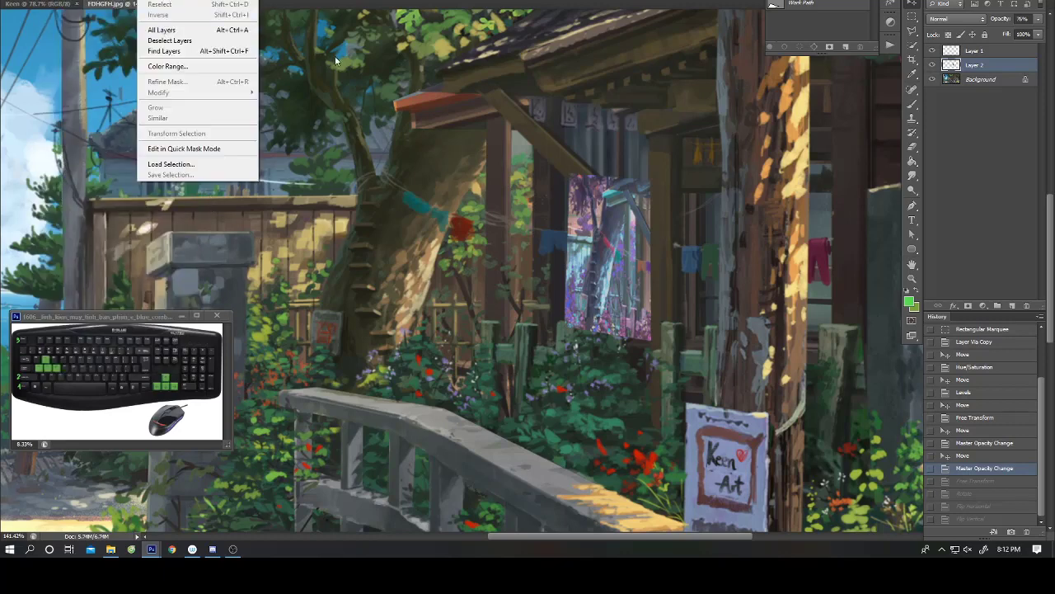
left_click(290, 37)
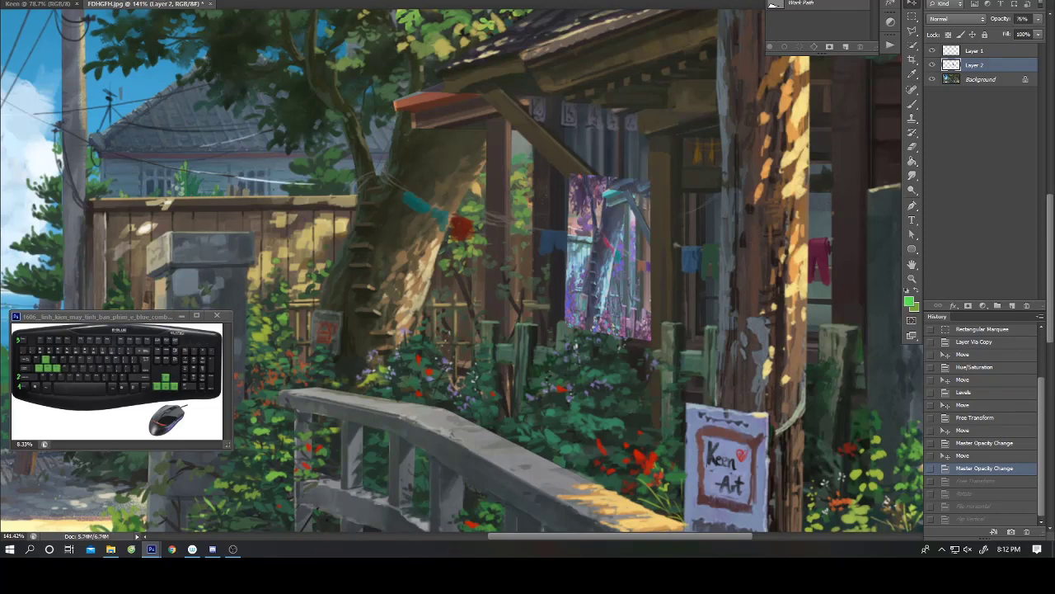
key("alt+l")
key("Left")
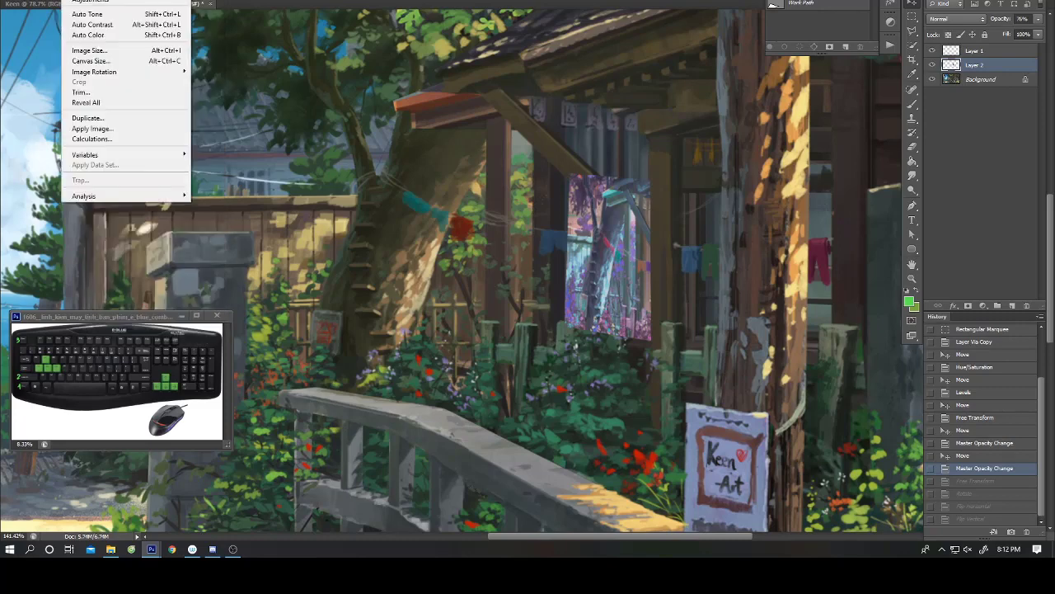
key("alt+t")
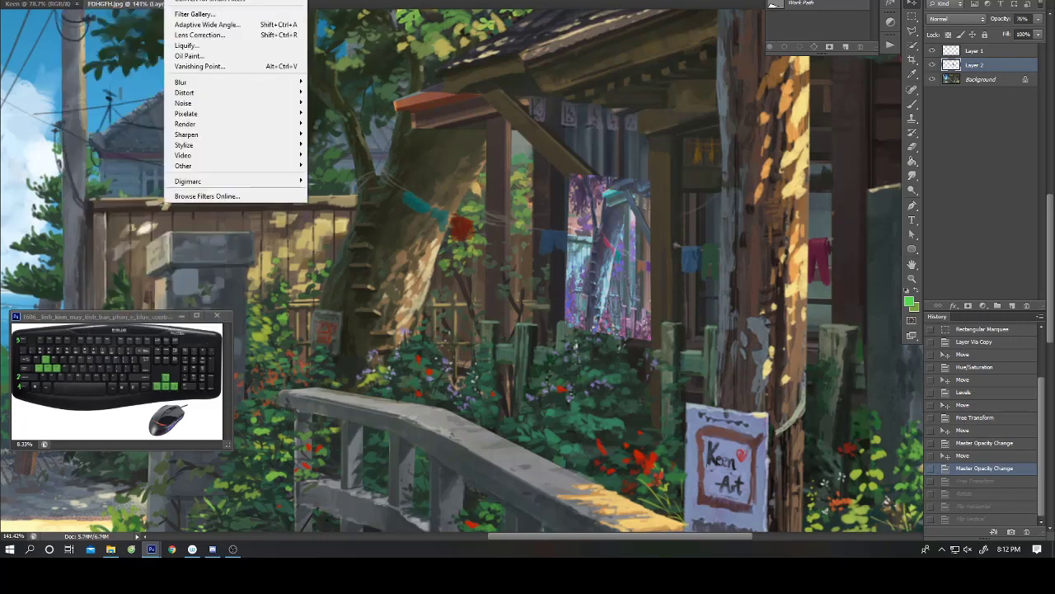
key("alt+w")
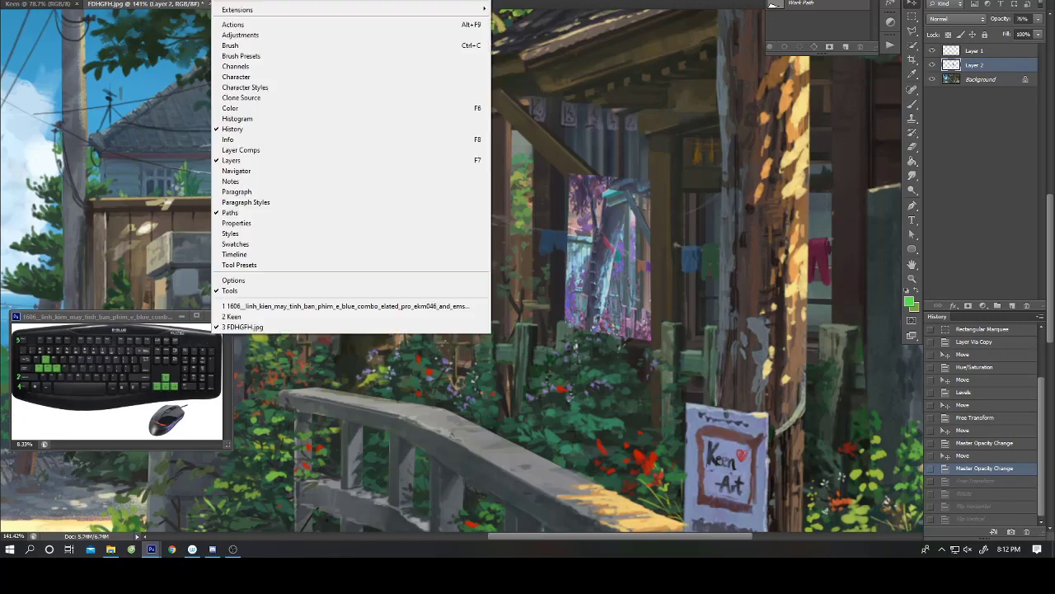
key("alt+s")
key("alt+y")
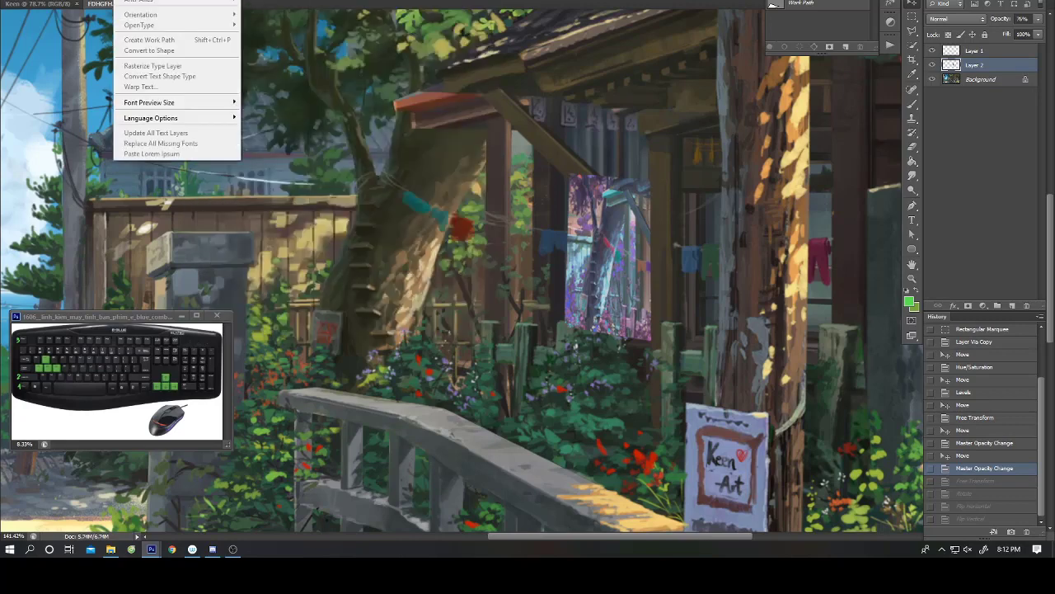
key("Right")
key("Left")
key("Right")
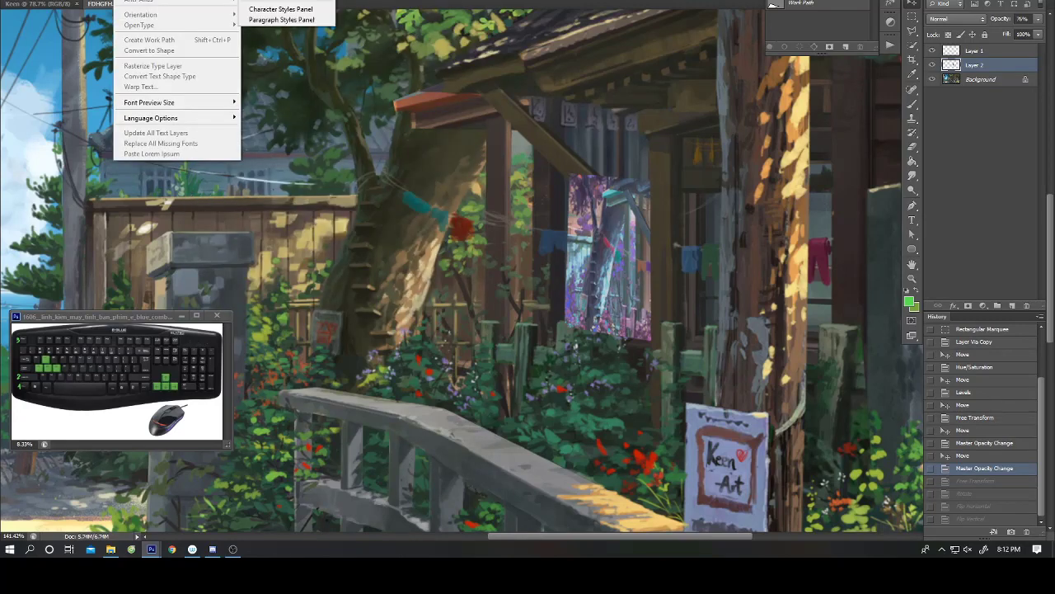
Look through the View and Select menus, then turn on rulers with Ctrl+R
key("alt+v")
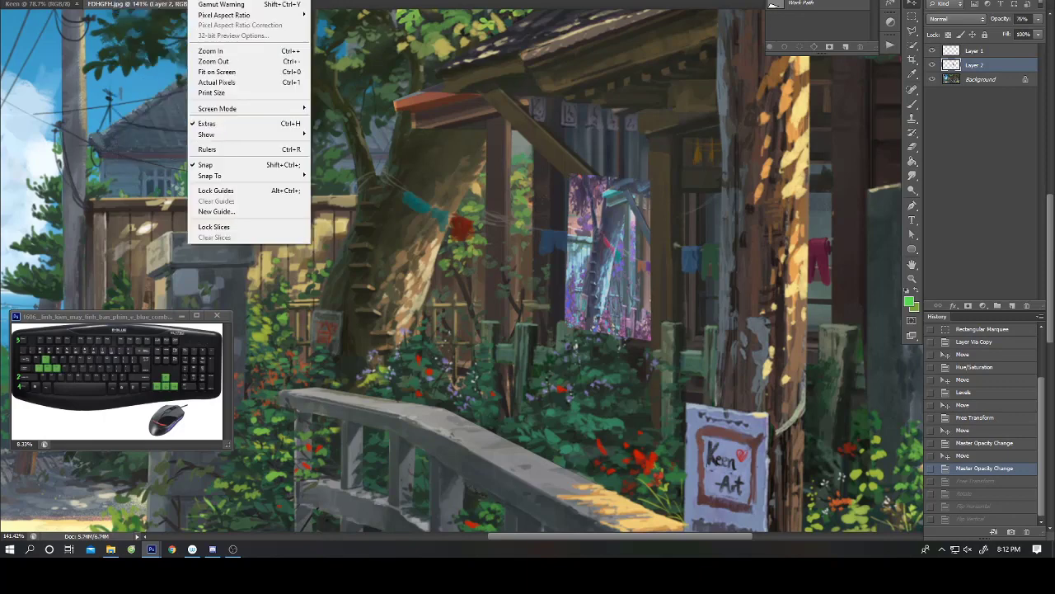
key("alt+y")
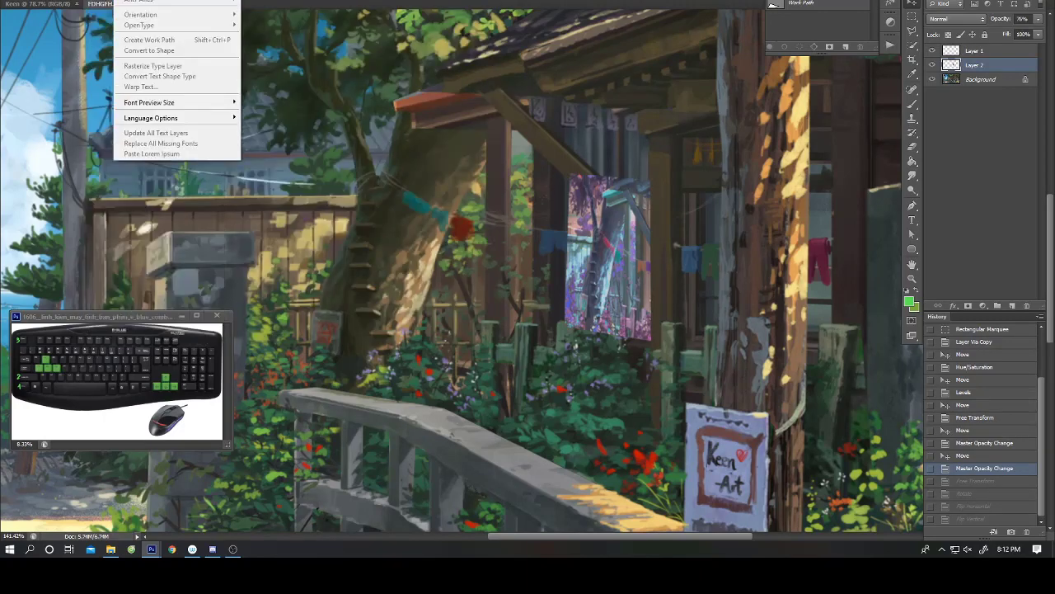
key("Right")
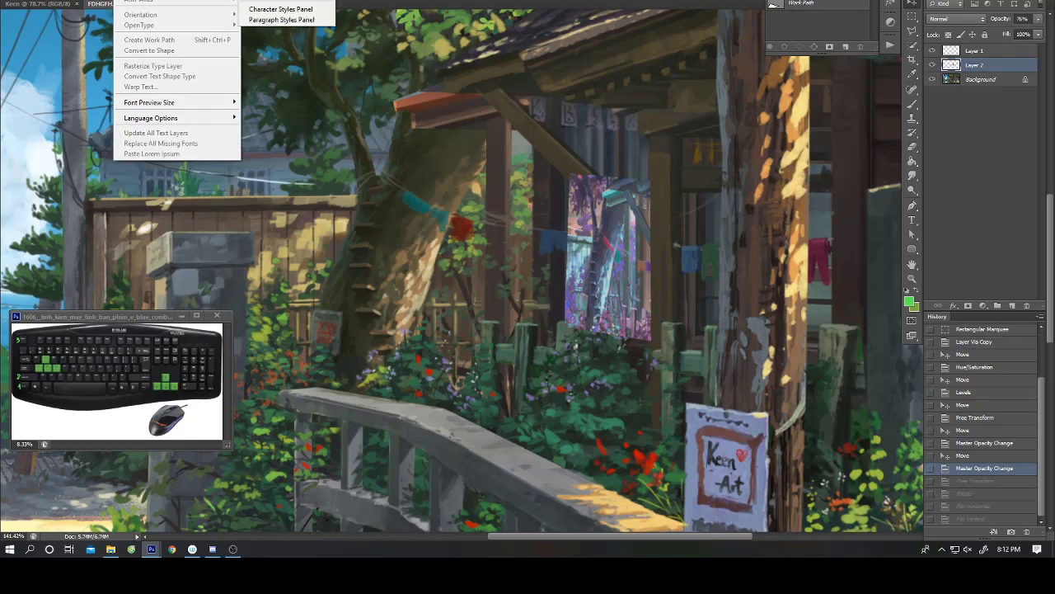
key("Left")
key("alt+s")
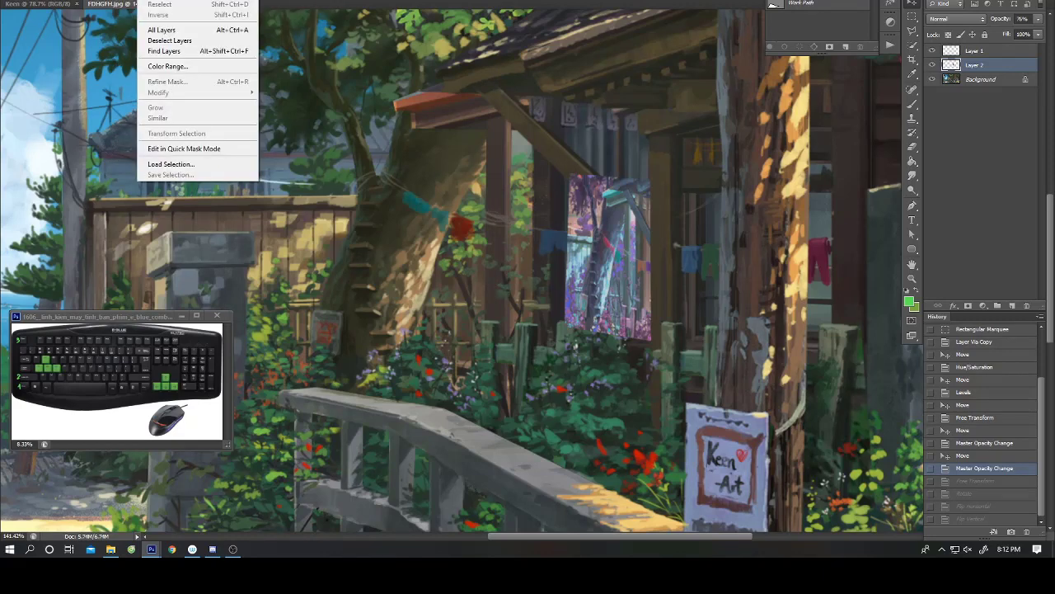
key("Right")
key("Right")
key("Right")
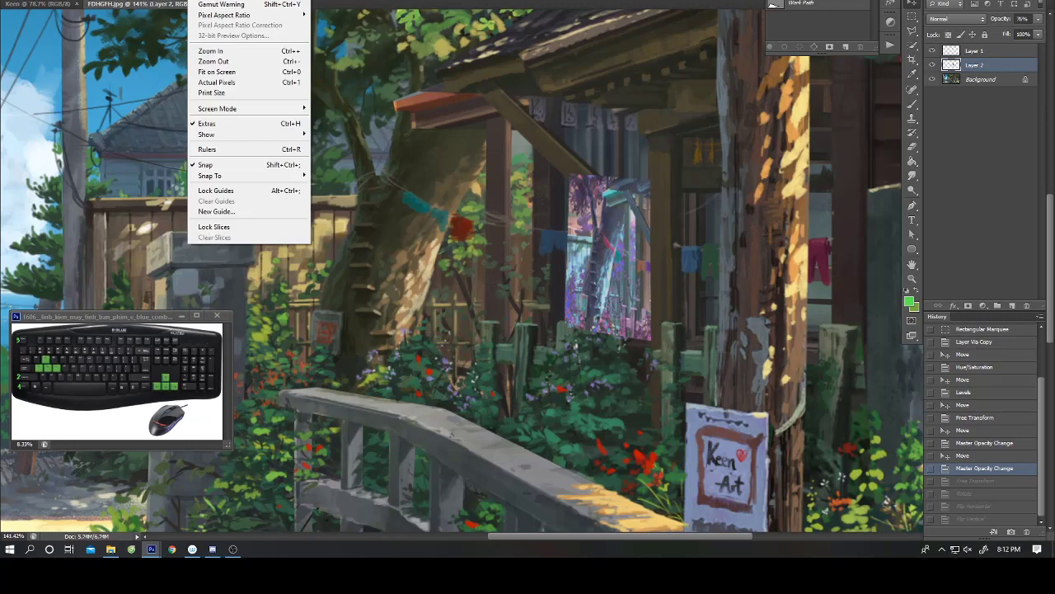
key("Right")
key("Escape")
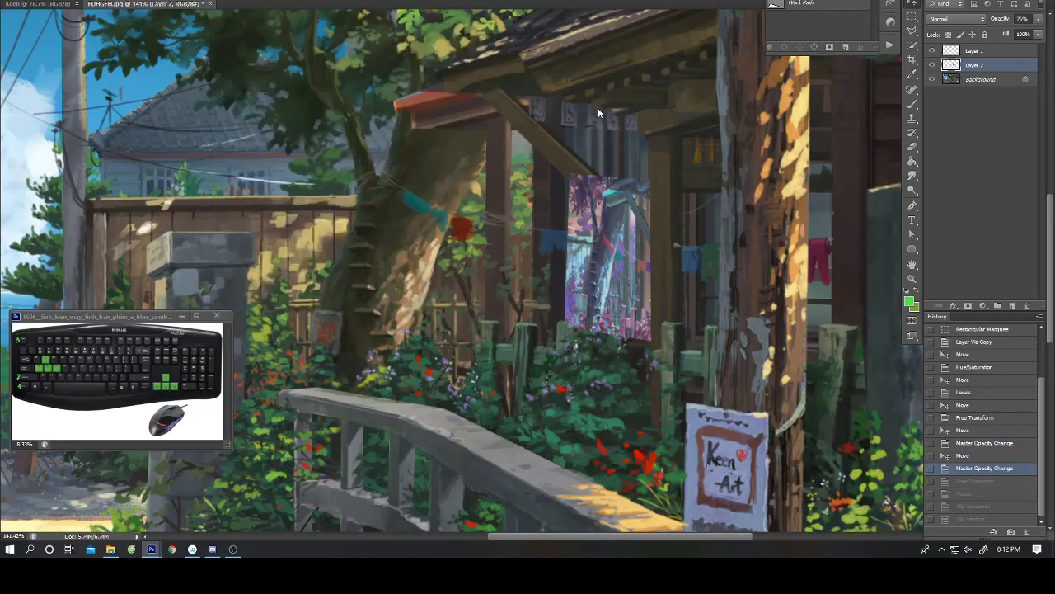
key("ctrl+r")
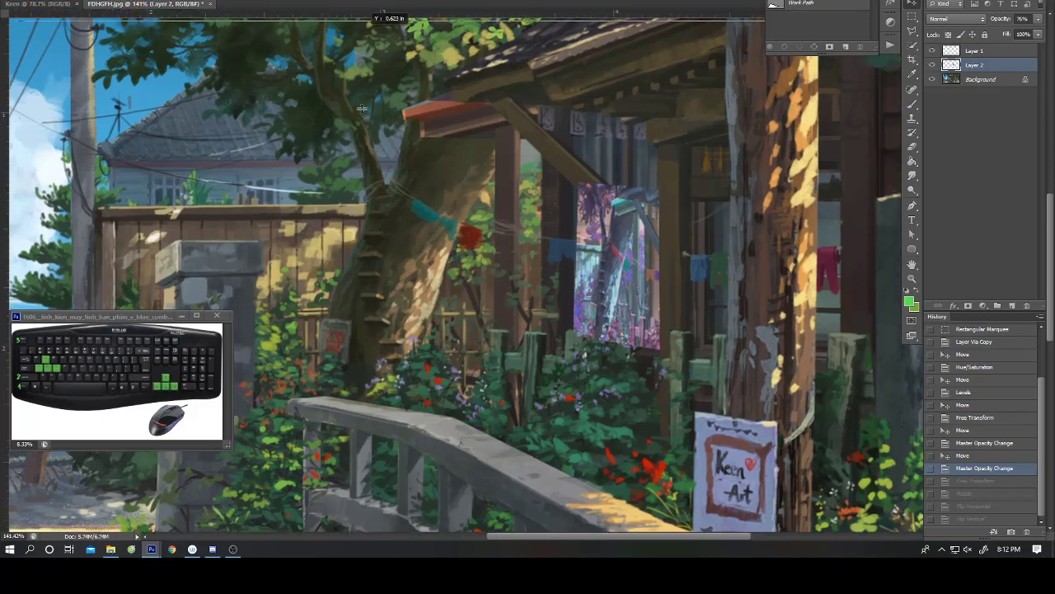
Drag a horizontal and a vertical guide from the rulers and turn on the pixel grid
left_click_drag(367, 13, 375, 189)
scroll(319, 164, "up", 3)
left_click_drag(4, 132, 163, 136)
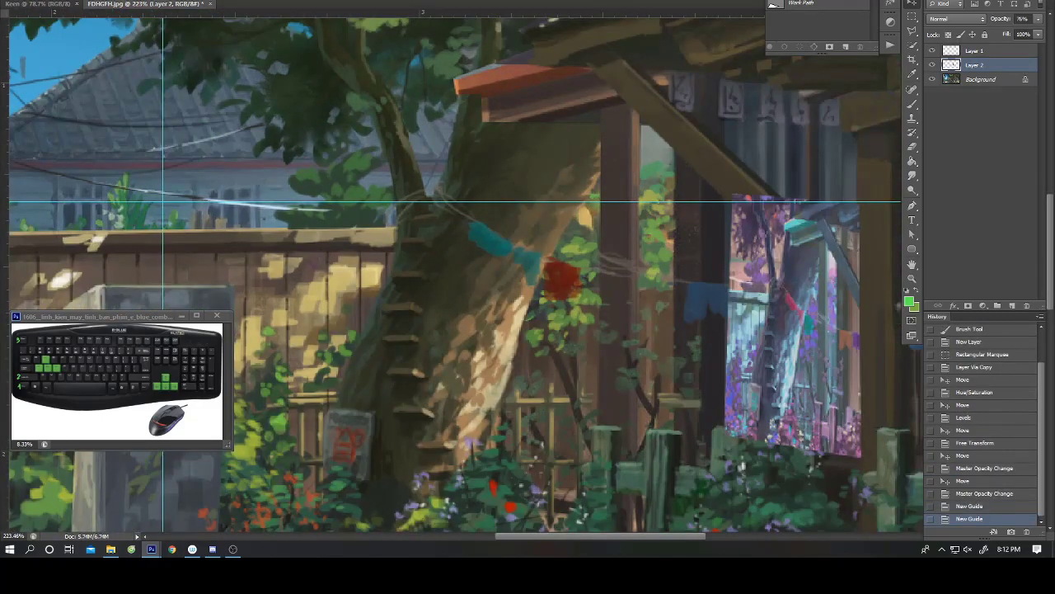
key("alt+v")
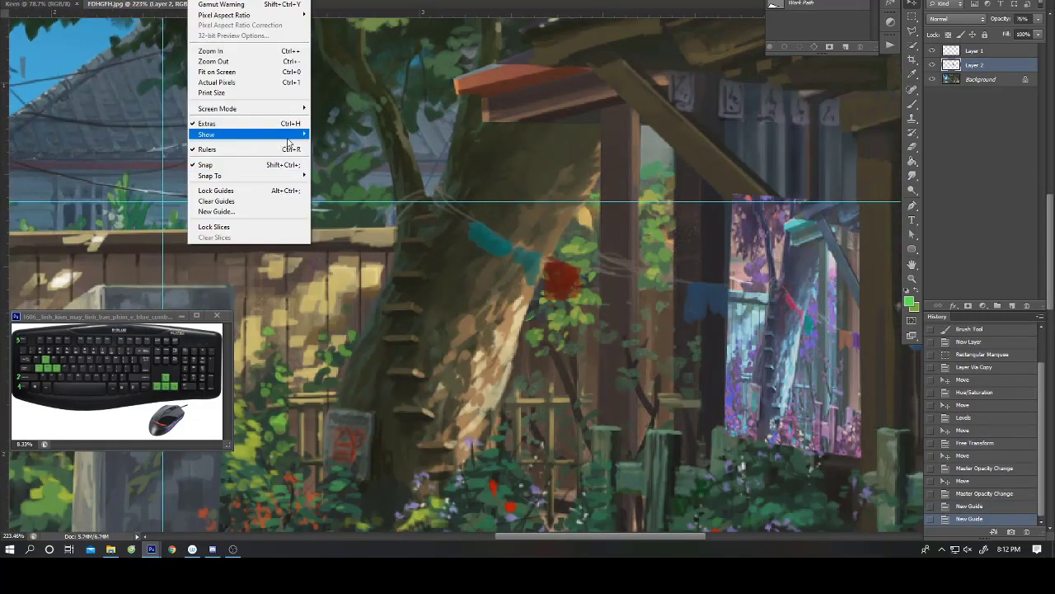
mouse_move(248, 134)
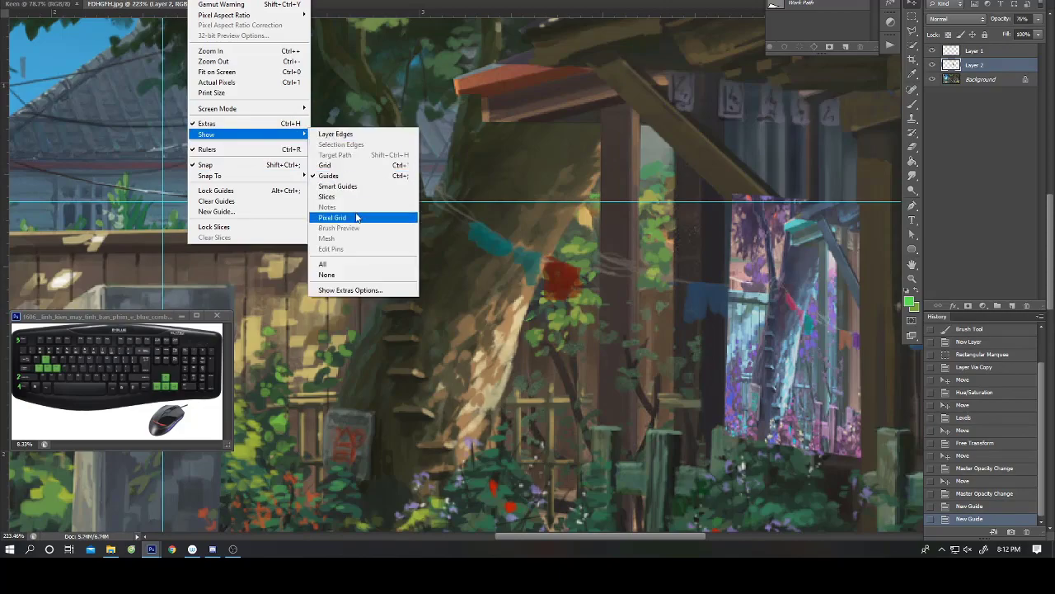
left_click(365, 215)
mouse_move(365, 215)
left_mouse_down()
mouse_move(489, 193)
mouse_move(519, 176)
mouse_move(509, 205)
mouse_move(559, 203)
mouse_move(158, 85)
left_mouse_up()
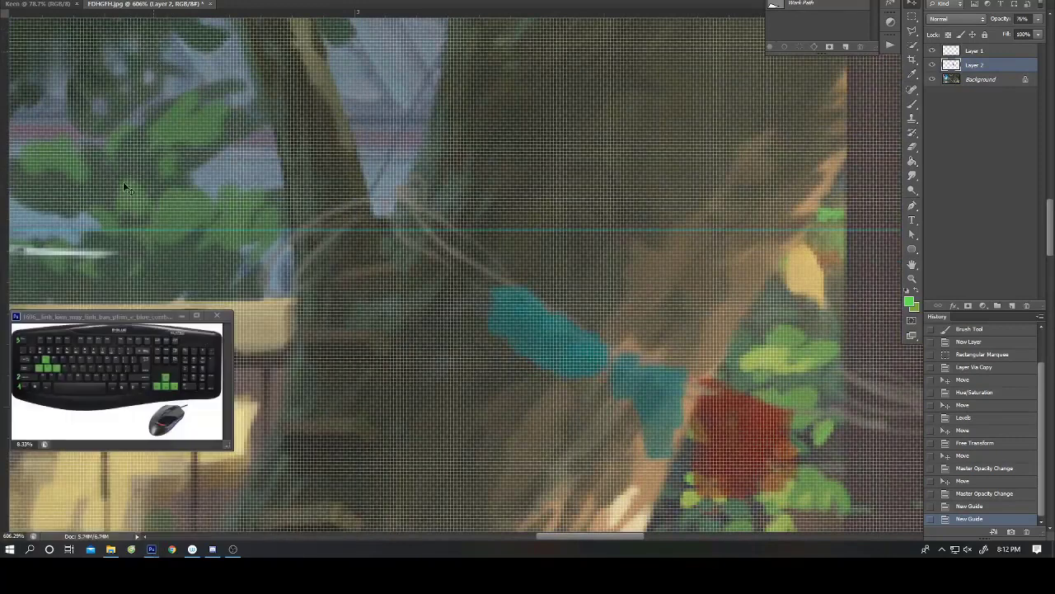
Uncheck View > Snap and hide the pixel grid overlay again
key("super")
type("w")
key("Escape")
left_click(247, 0)
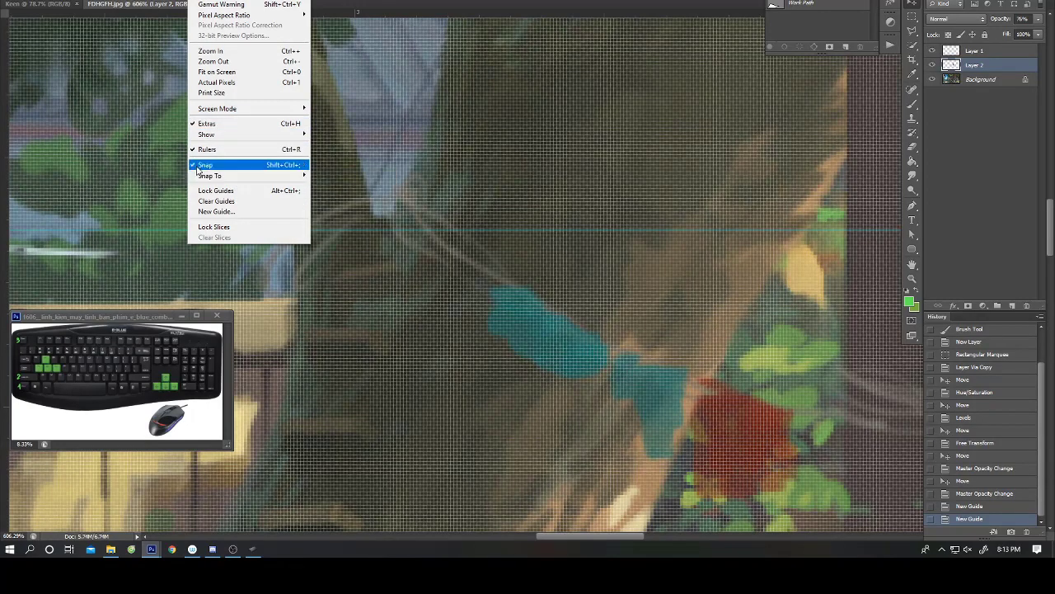
left_click(207, 165)
left_click(190, 2)
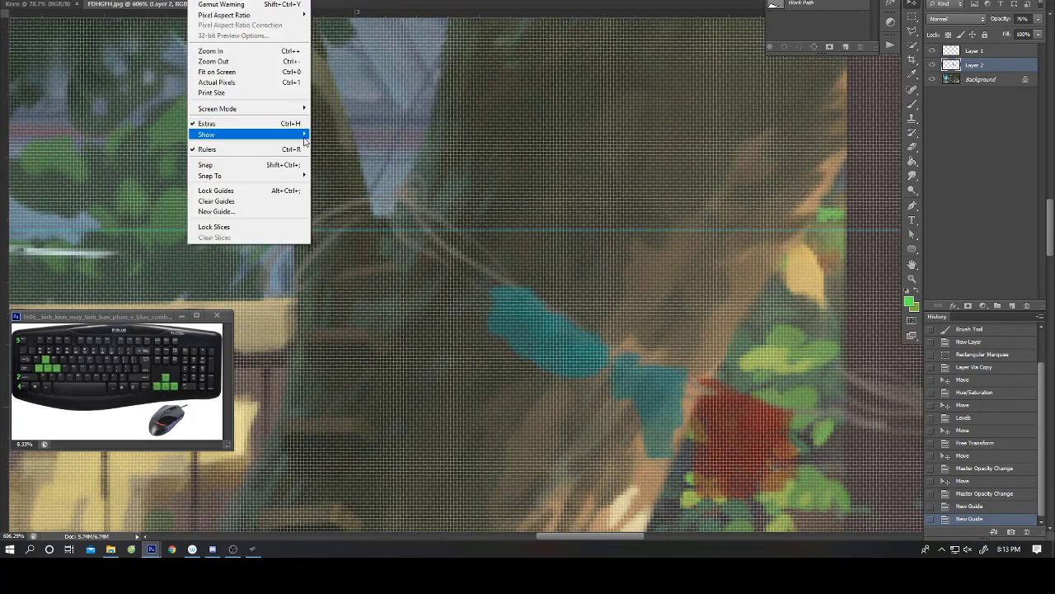
mouse_move(206, 134)
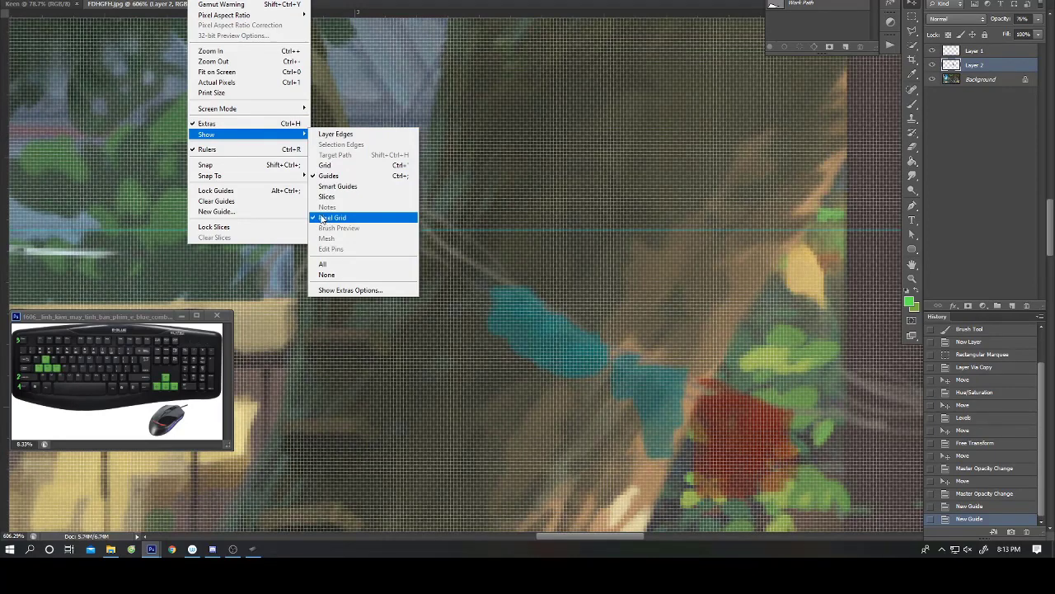
left_click(318, 222)
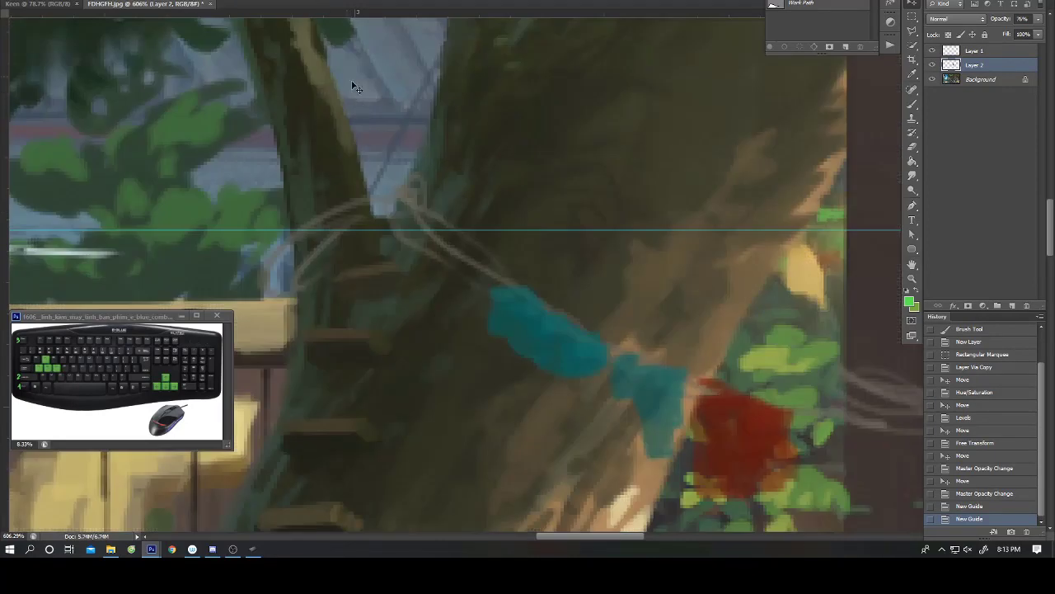
left_click(202, 0)
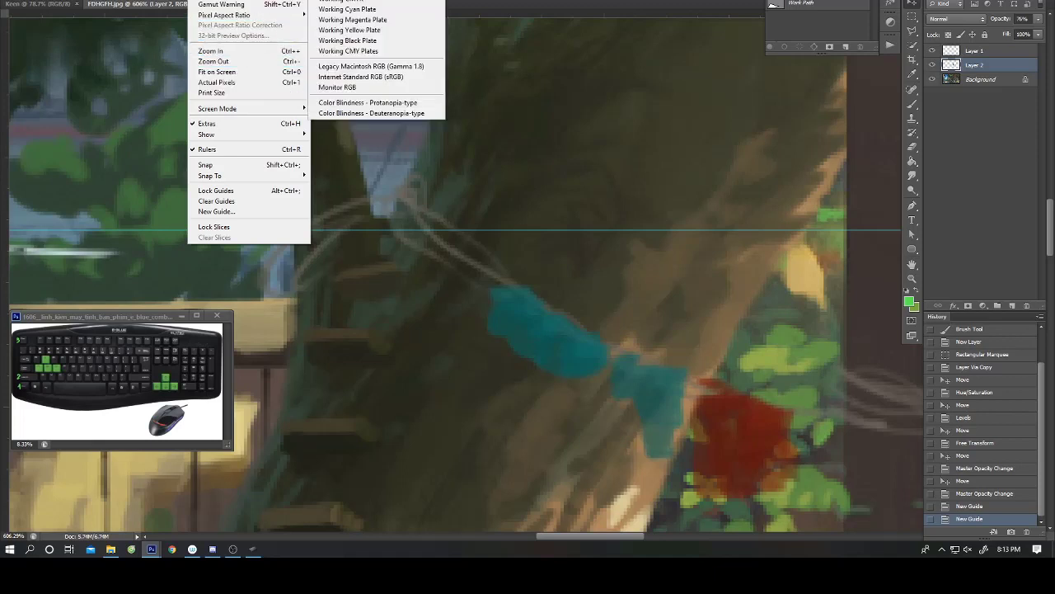
left_click(260, 52)
left_click(202, 1)
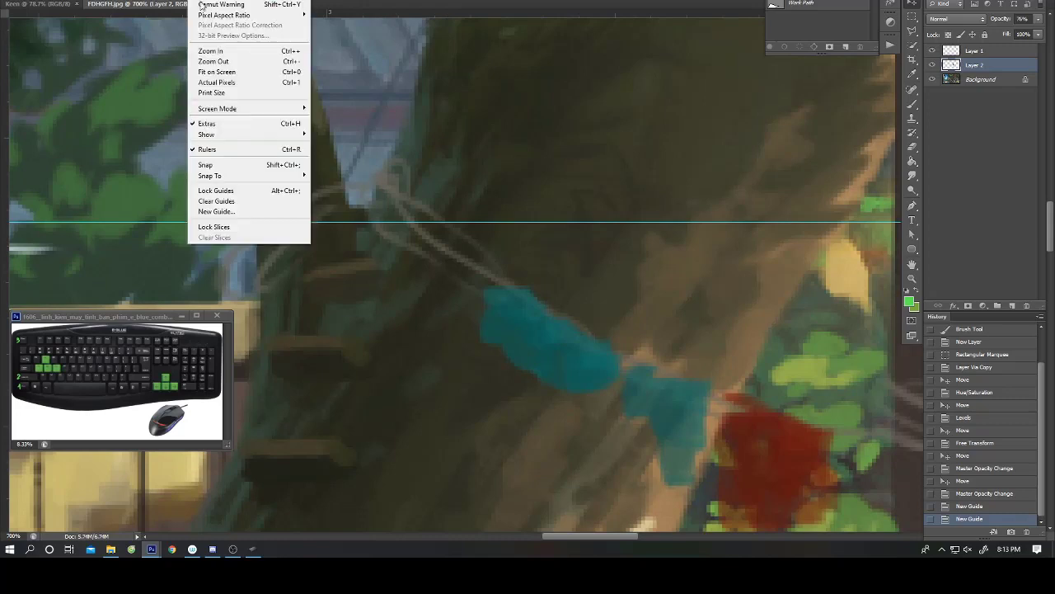
left_click(211, 61)
left_click(206, 2)
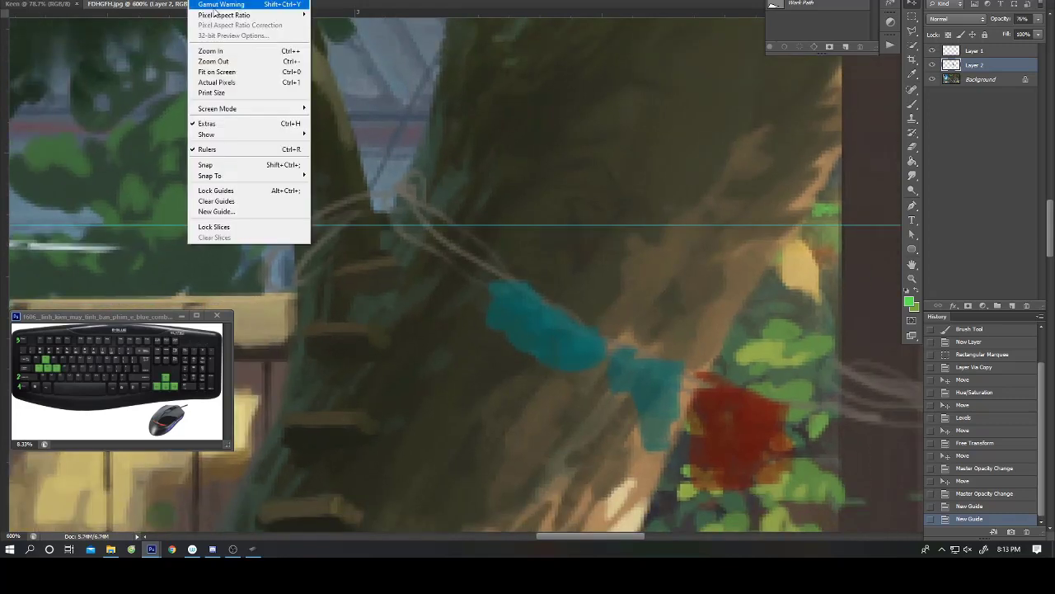
left_click(231, 61)
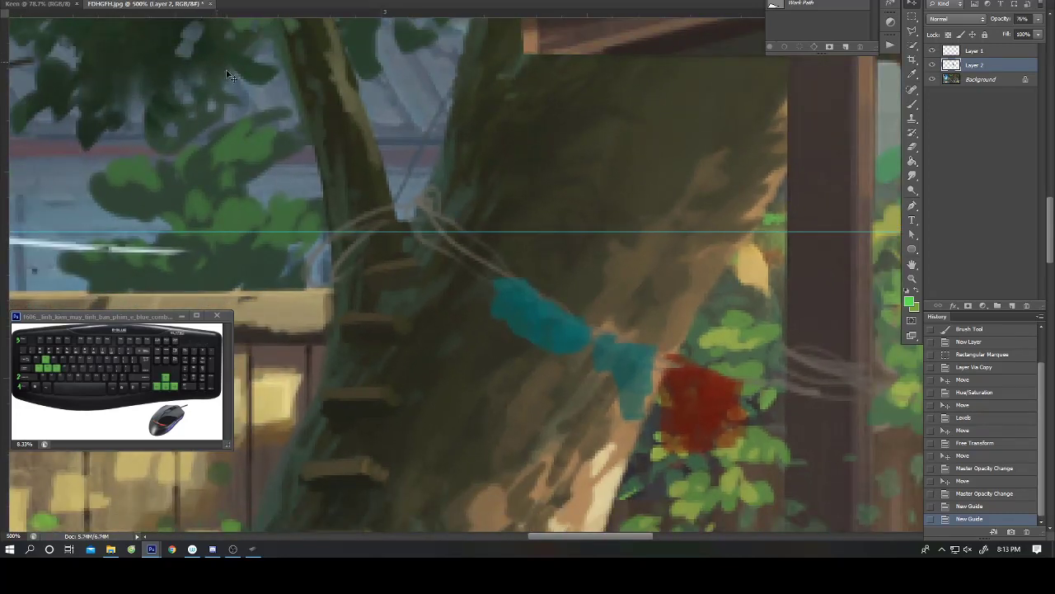
Scroll-zoom back from the close-up, then zoom out slightly with the Zoom tool to see more painting
scroll(457, 146, "down", 3)
scroll(405, 175, "down", 3)
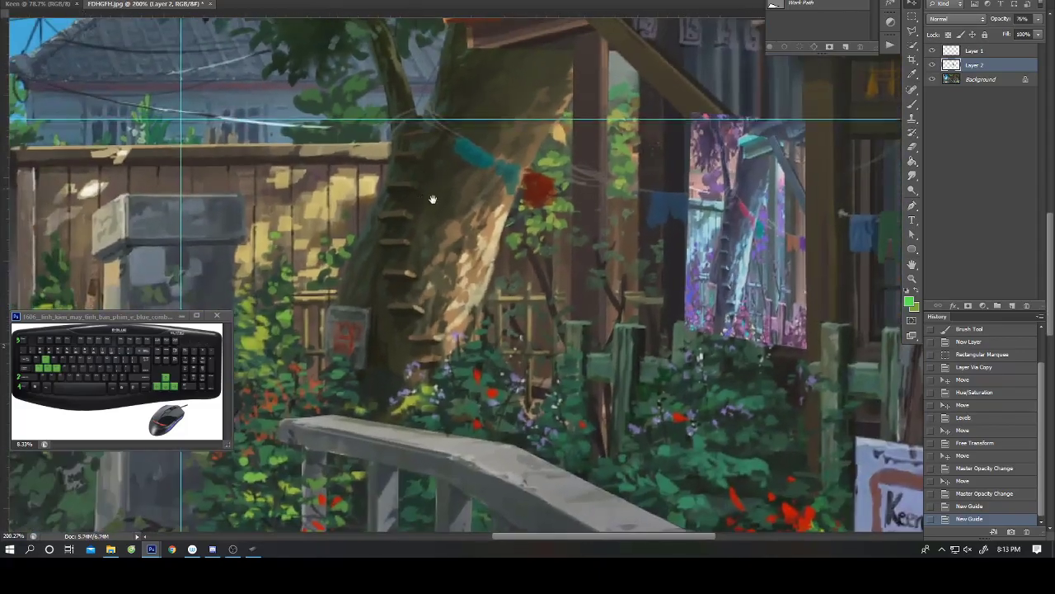
scroll(429, 206, "down", 2)
scroll(420, 214, "up", 2)
scroll(394, 232, "down", 4)
scroll(394, 232, "up", 3)
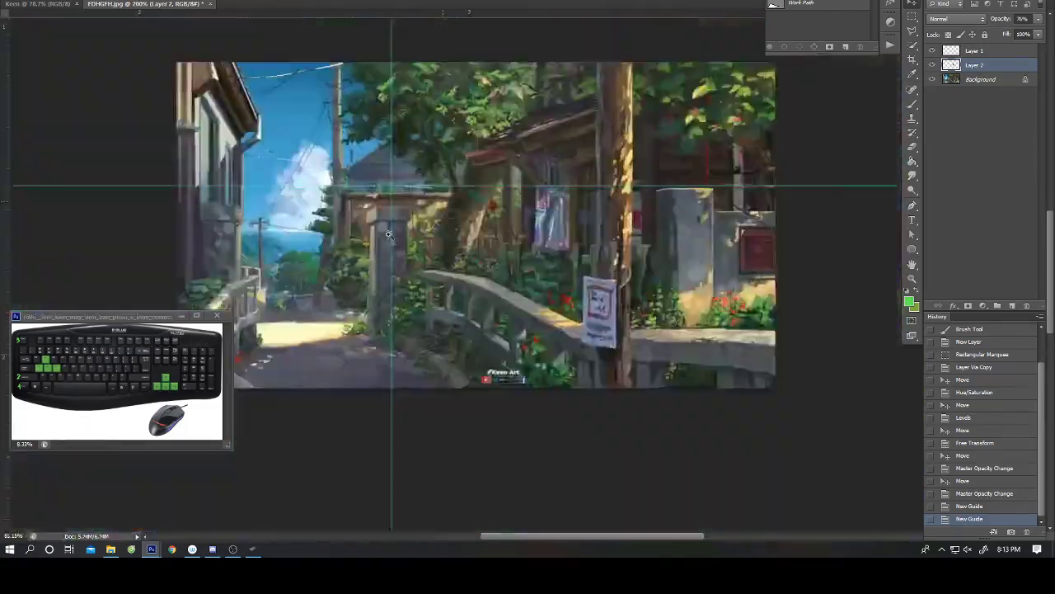
scroll(412, 226, "up", 2)
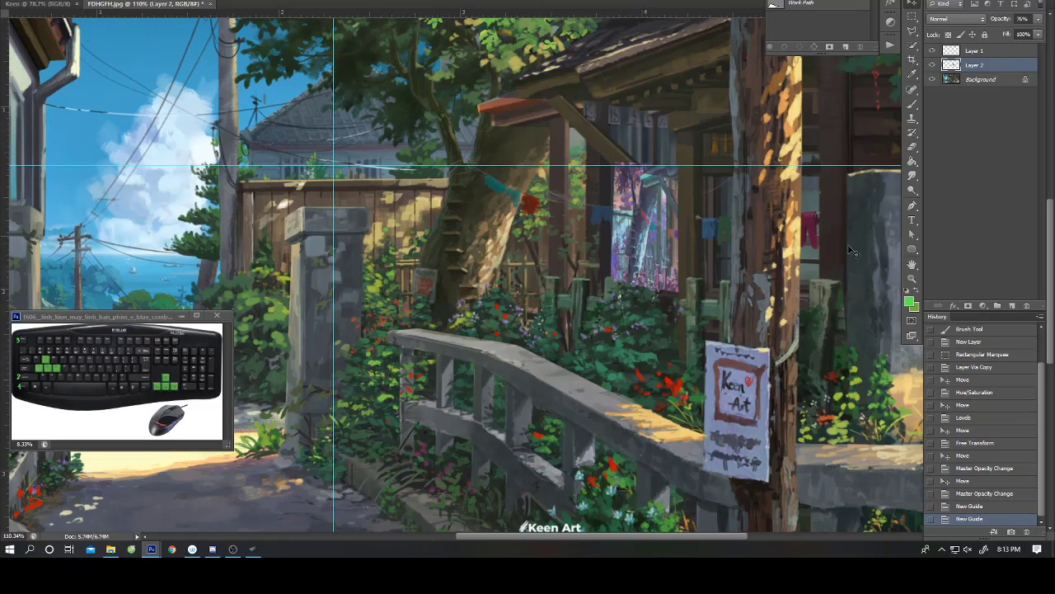
left_click(913, 279)
mouse_move(550, 271)
left_mouse_down()
mouse_move(514, 299)
mouse_move(610, 231)
left_mouse_up()
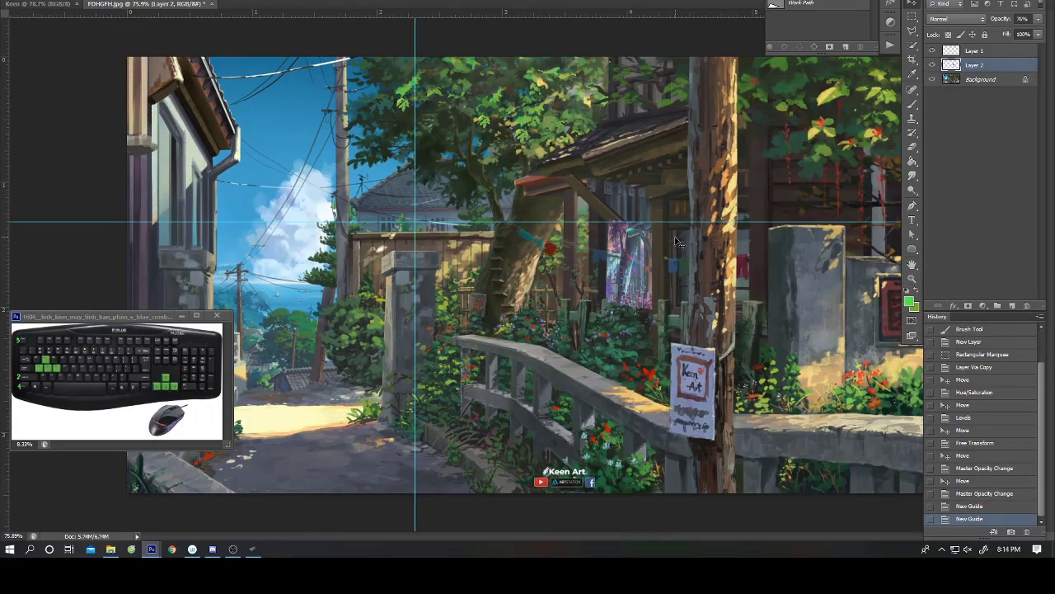
Fit the whole sunlit street painting in the window and scroll-zoom around it for review
key("ctrl+minus")
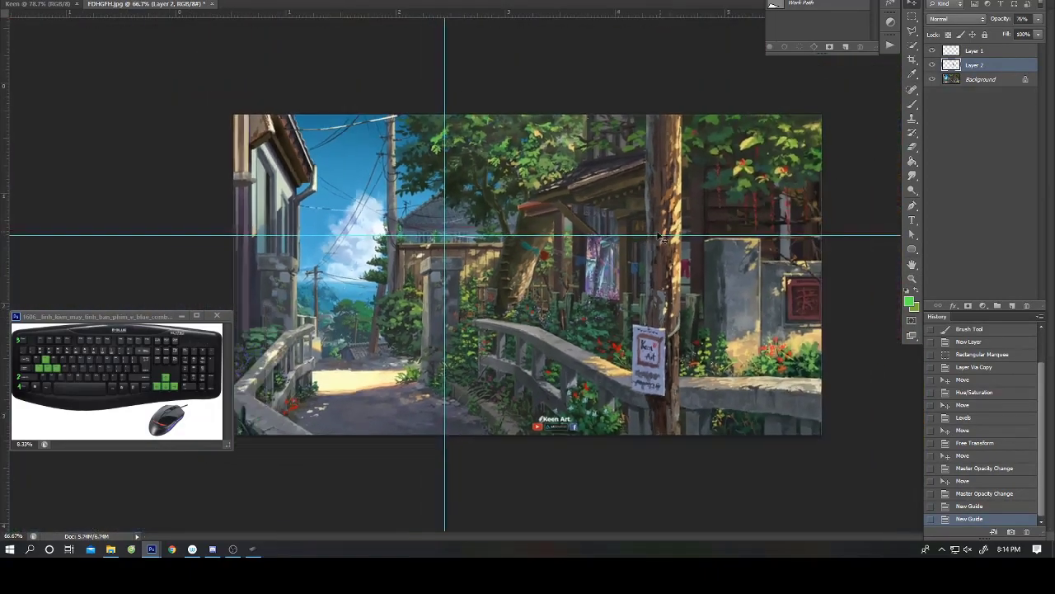
scroll(659, 237, "down", 2)
scroll(664, 235, "up", 3)
scroll(666, 234, "up", 1)
scroll(668, 233, "up", 1)
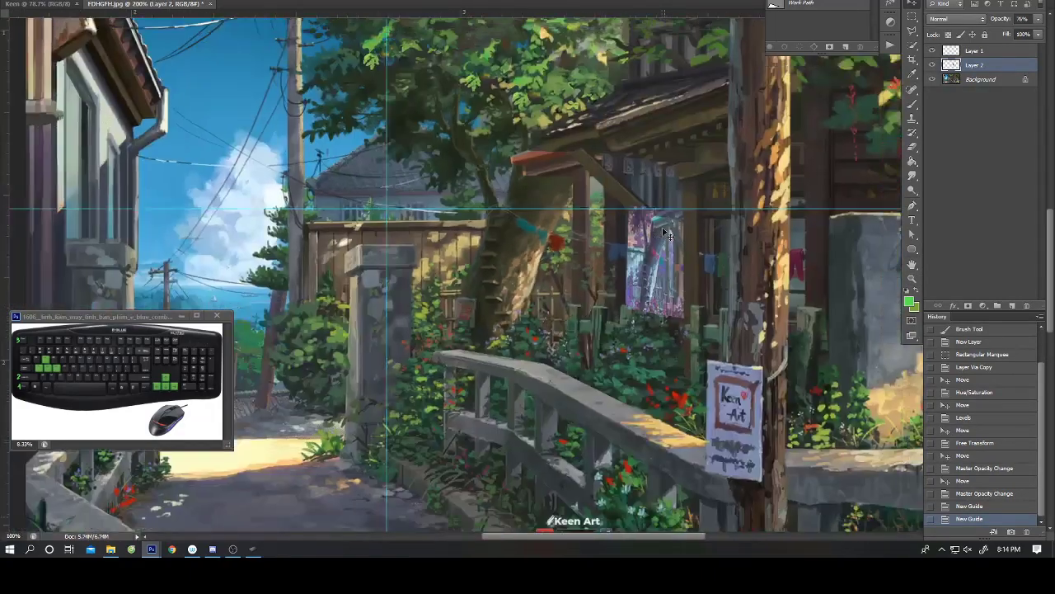
scroll(666, 235, "down", 2)
scroll(668, 233, "up", 3)
scroll(754, 228, "down", 1)
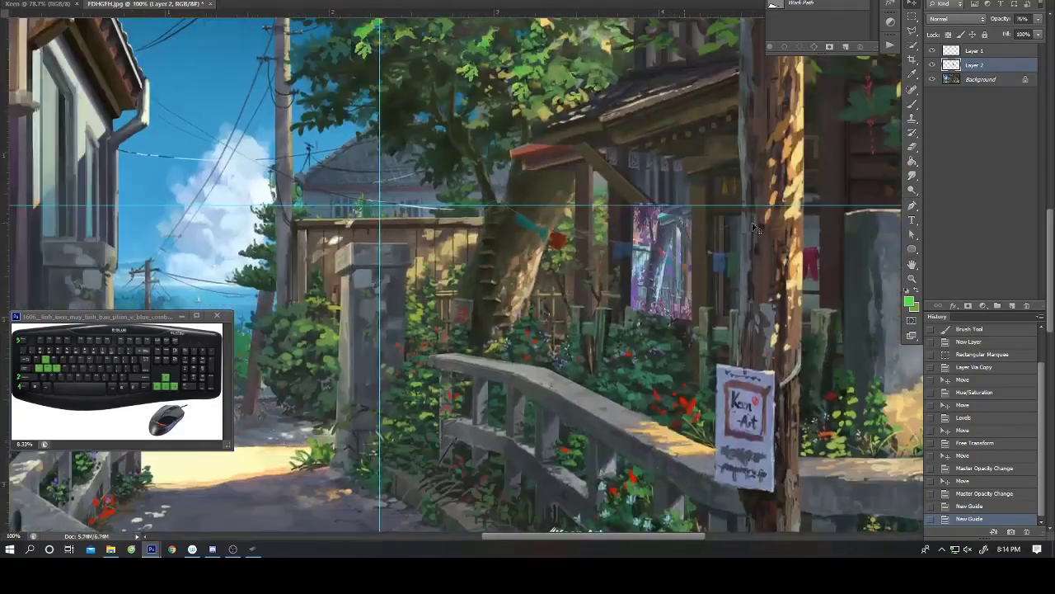
scroll(754, 228, "down", 2)
scroll(754, 228, "up", 2)
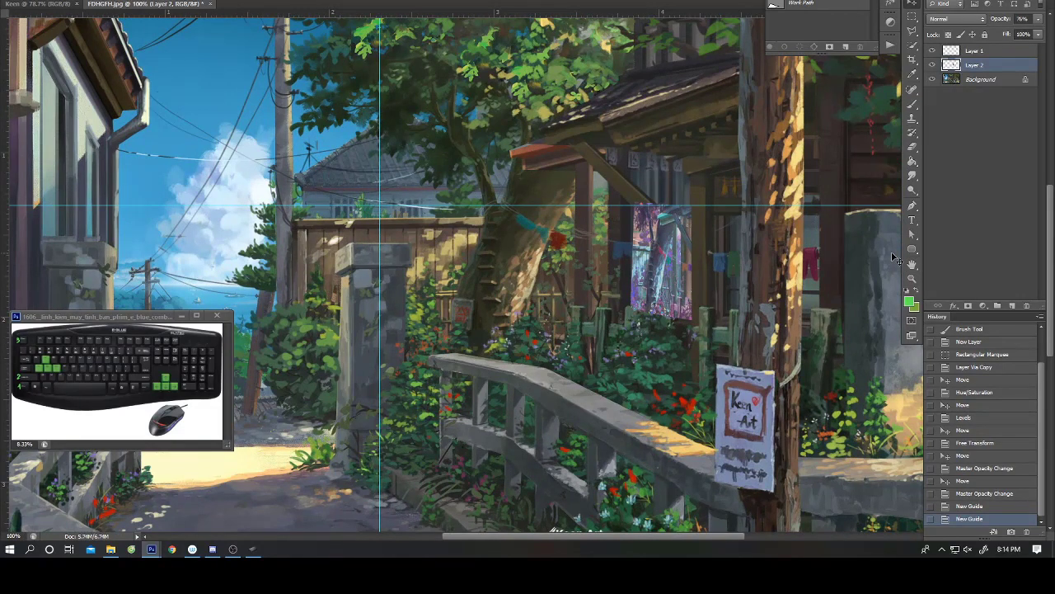
Zoom out with the Zoom tool, then zoom in on the left side of the street
left_click(912, 280)
left_click_drag(629, 189, 600, 183)
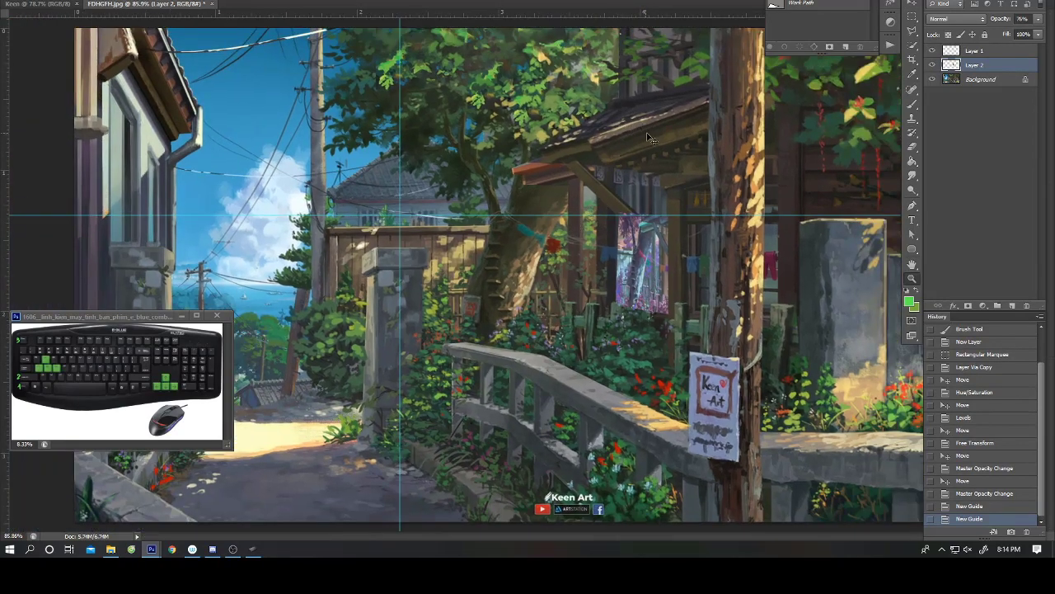
left_click_drag(147, 105, 134, 142)
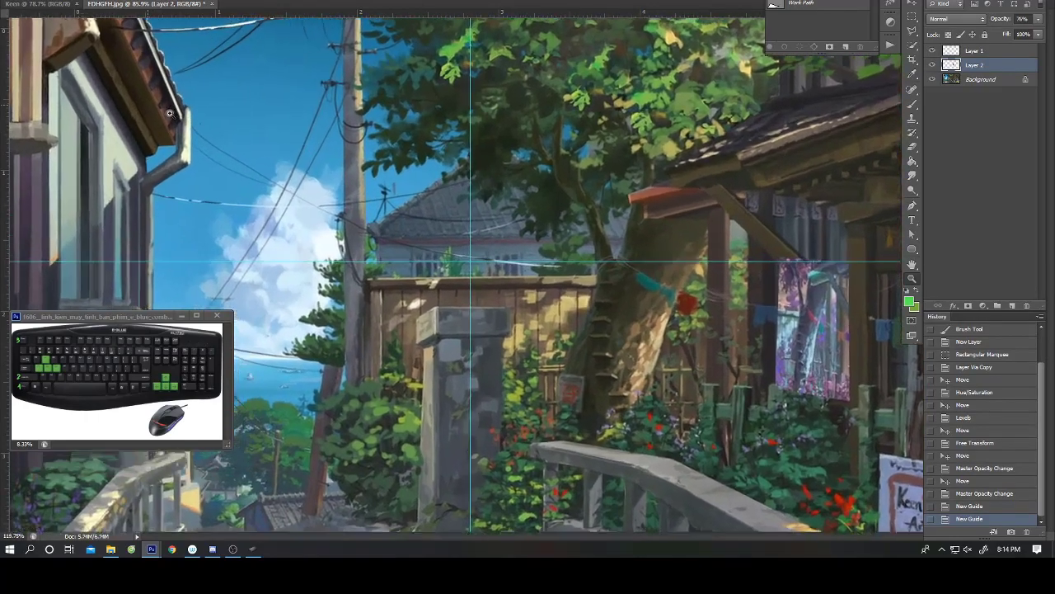